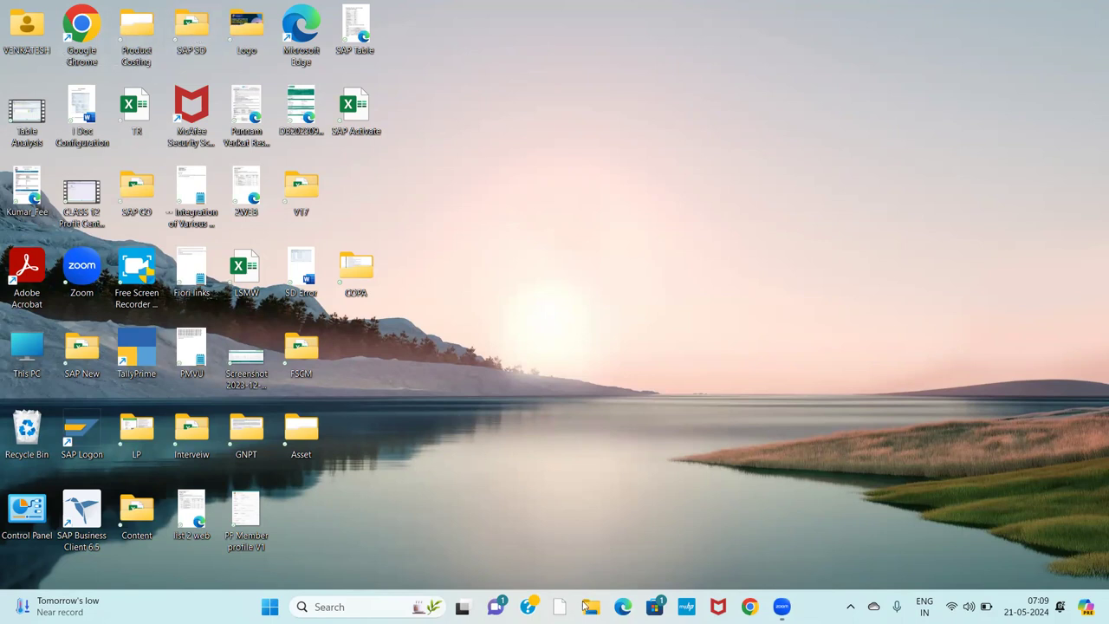
# Open the SAP FI_New workbook from the SAP New folder in File Explorer.
pyautogui.press('super+e')
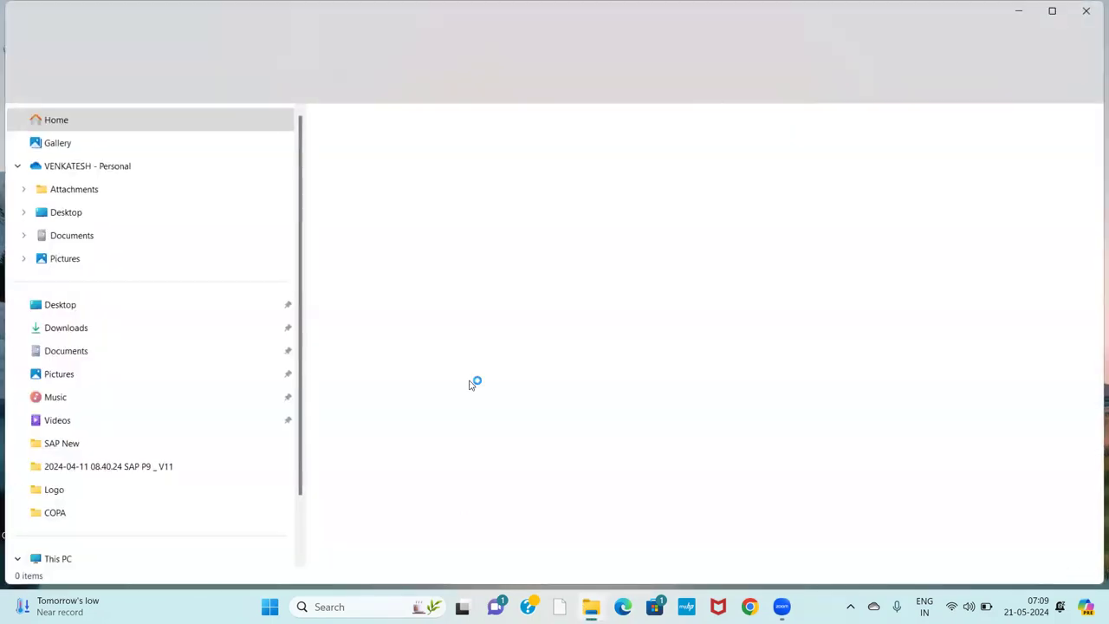
pyautogui.click(73, 444)
pyautogui.doubleClick(419, 139)
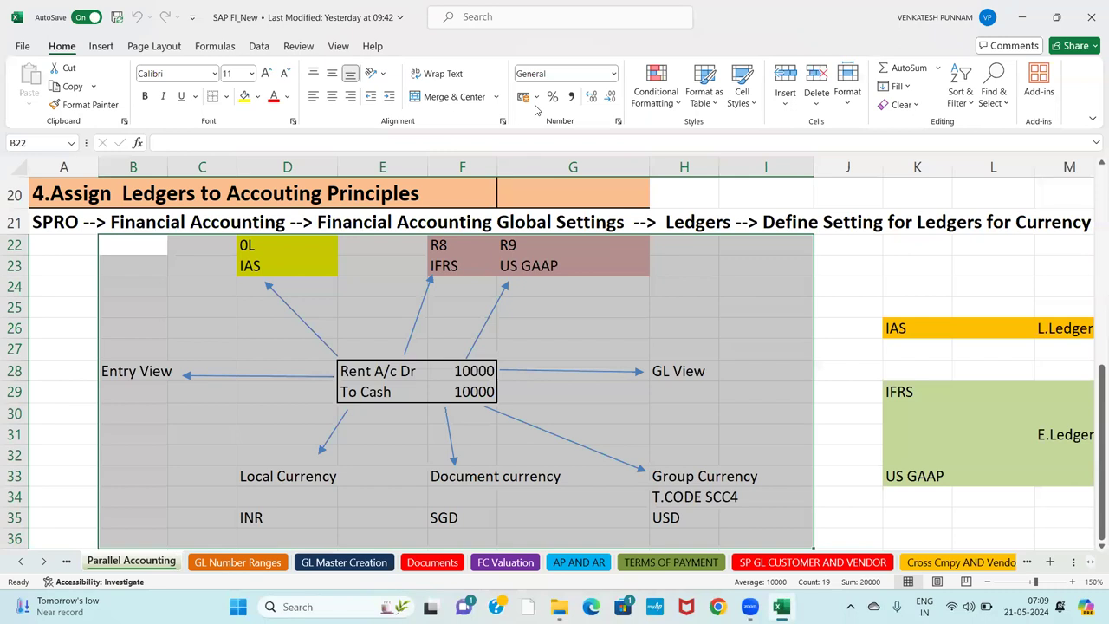
# Go to the Bank sheet and select cell Z83 beside the FI step list.
pyautogui.click(247, 340)
pyautogui.click(44, 562)
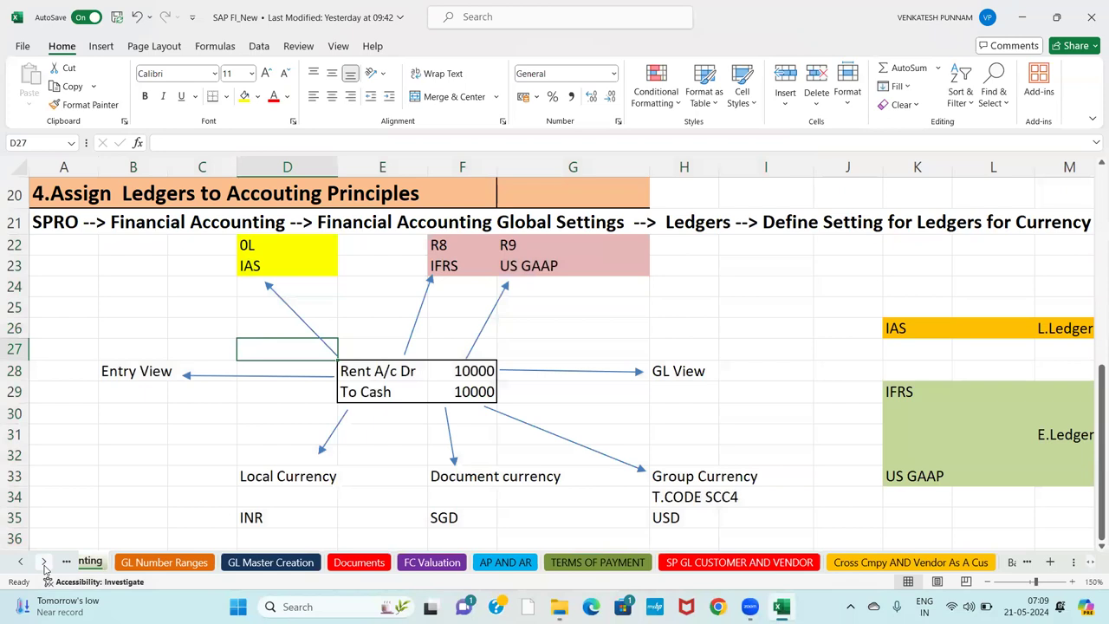
pyautogui.click(43, 561)
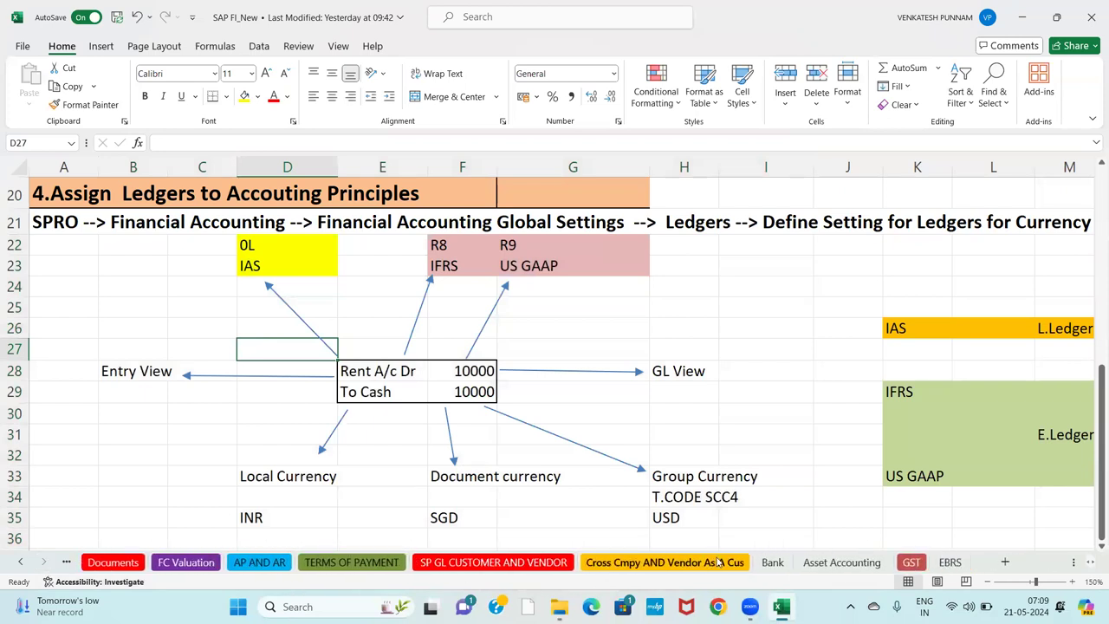
pyautogui.click(776, 563)
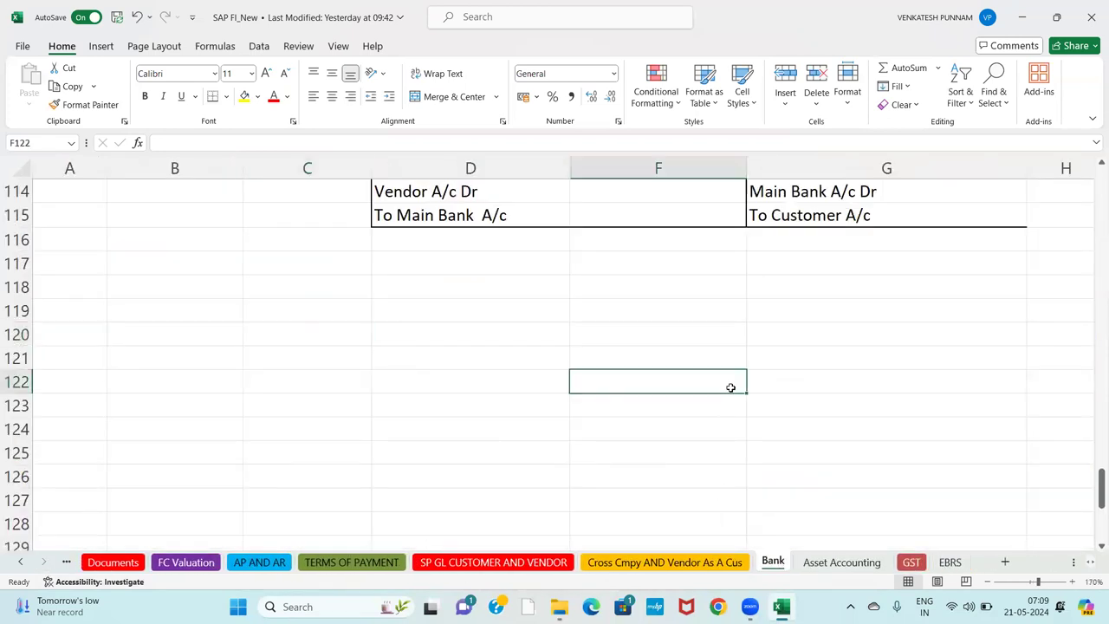
pyautogui.press('Up')
pyautogui.press('Up')
pyautogui.press('Up')
pyautogui.press('Up')
pyautogui.press('Up')
pyautogui.press('Up')
pyautogui.press('Up')
pyautogui.press('Up')
pyautogui.press('Up')
pyautogui.press('Up')
pyautogui.press('Up')
pyautogui.press('Up')
pyautogui.press('Up')
pyautogui.press('Up')
pyautogui.press('Up')
pyautogui.press('Up')
pyautogui.press('Up')
pyautogui.press('Up')
pyautogui.press('Up')
pyautogui.press('Up')
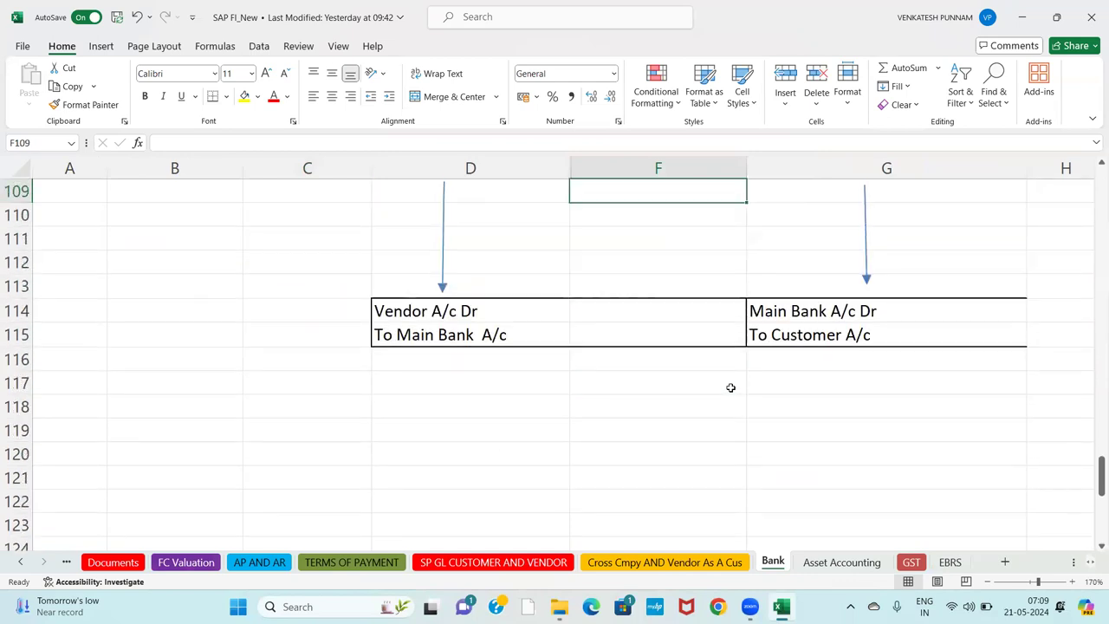
pyautogui.press('Up')
pyautogui.press('Up')
pyautogui.press('Up')
pyautogui.press('Up')
pyautogui.press('Up')
pyautogui.press('Up')
pyautogui.press('Up')
pyautogui.press('Up')
pyautogui.press('Up')
pyautogui.press('Up')
pyautogui.press('Up')
pyautogui.press('Up')
pyautogui.press('Up')
pyautogui.press('Up')
pyautogui.press('Up')
pyautogui.press('Up')
pyautogui.press('Up')
pyautogui.press('Up')
pyautogui.press('Up')
pyautogui.press('Up')
pyautogui.press('Right')
pyautogui.press('Right')
pyautogui.press('Right')
pyautogui.press('Right')
pyautogui.press('Right')
pyautogui.press('Right')
pyautogui.press('Right')
pyautogui.press('Right')
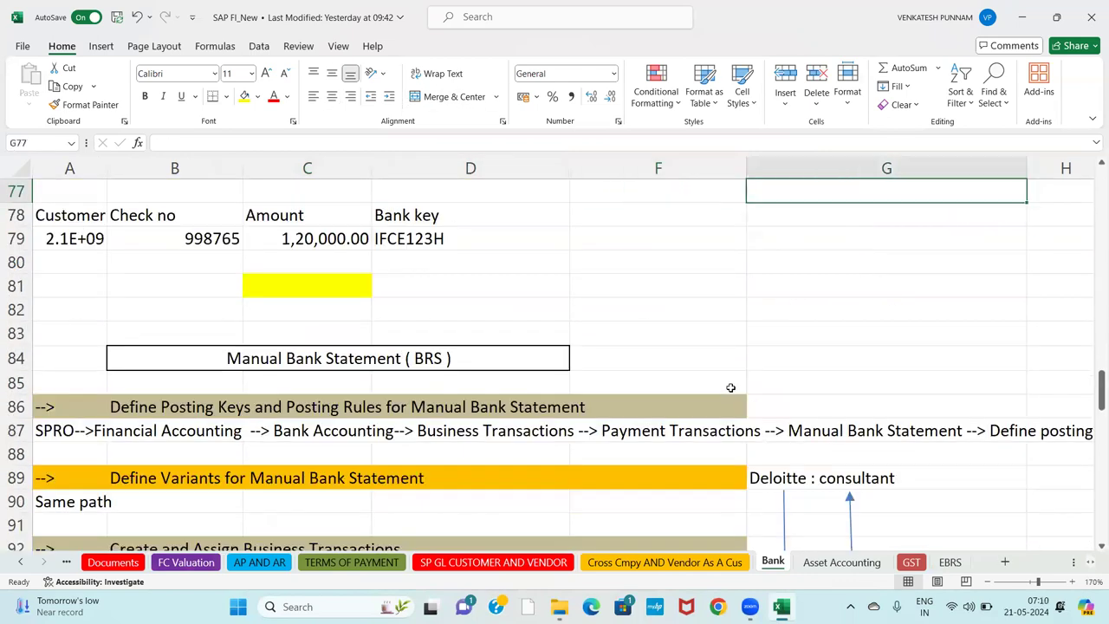
pyautogui.press('Right')
pyautogui.press('Right')
pyautogui.press('Right')
pyautogui.press('Right')
pyautogui.press('Right')
pyautogui.press('Right')
pyautogui.press('Right')
pyautogui.press('Right')
pyautogui.press('Right')
pyautogui.press('Right')
pyautogui.press('Right')
pyautogui.press('Right')
pyautogui.press('Right')
pyautogui.press('Right')
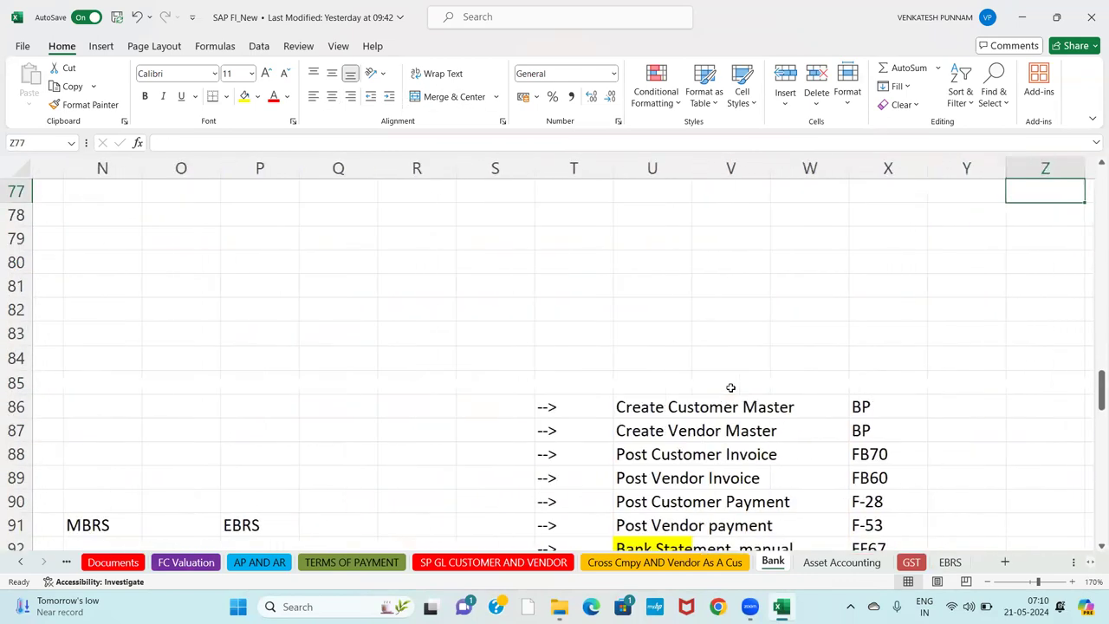
pyautogui.press('Right')
pyautogui.press('Right')
pyautogui.press('Down')
pyautogui.press('Down')
pyautogui.press('Down')
pyautogui.press('Down')
pyautogui.press('Down')
pyautogui.press('Down')
pyautogui.press('Down')
pyautogui.press('Down')
pyautogui.press('Down')
pyautogui.press('Down')
pyautogui.press('Down')
pyautogui.press('Down')
pyautogui.press('Down')
pyautogui.press('Down')
pyautogui.press('Down')
pyautogui.press('Down')
pyautogui.press('Down')
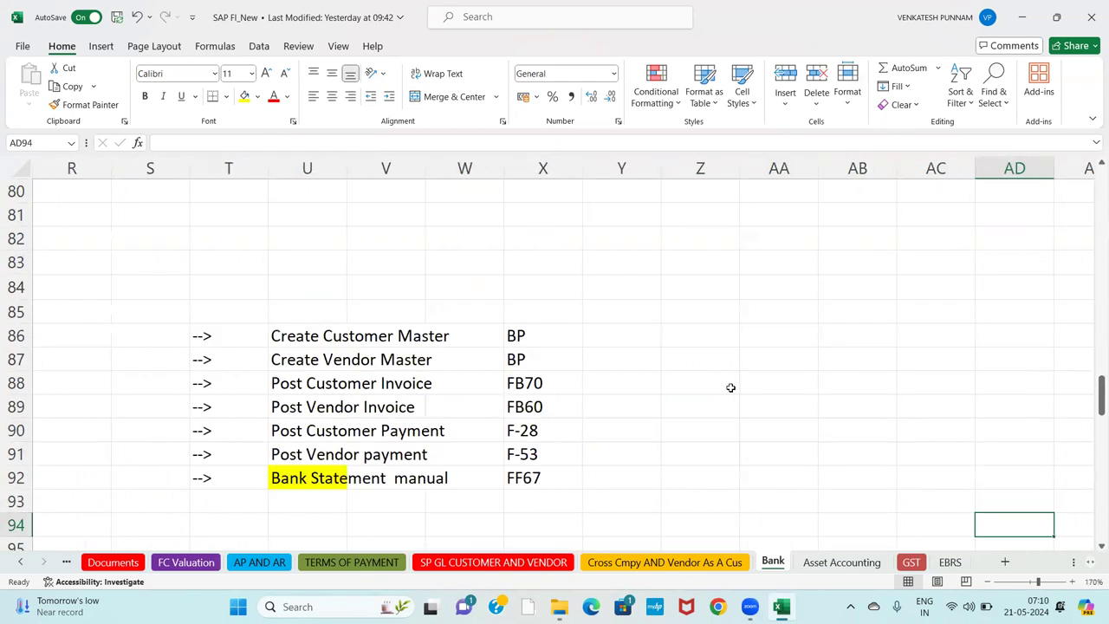
pyautogui.press('Right')
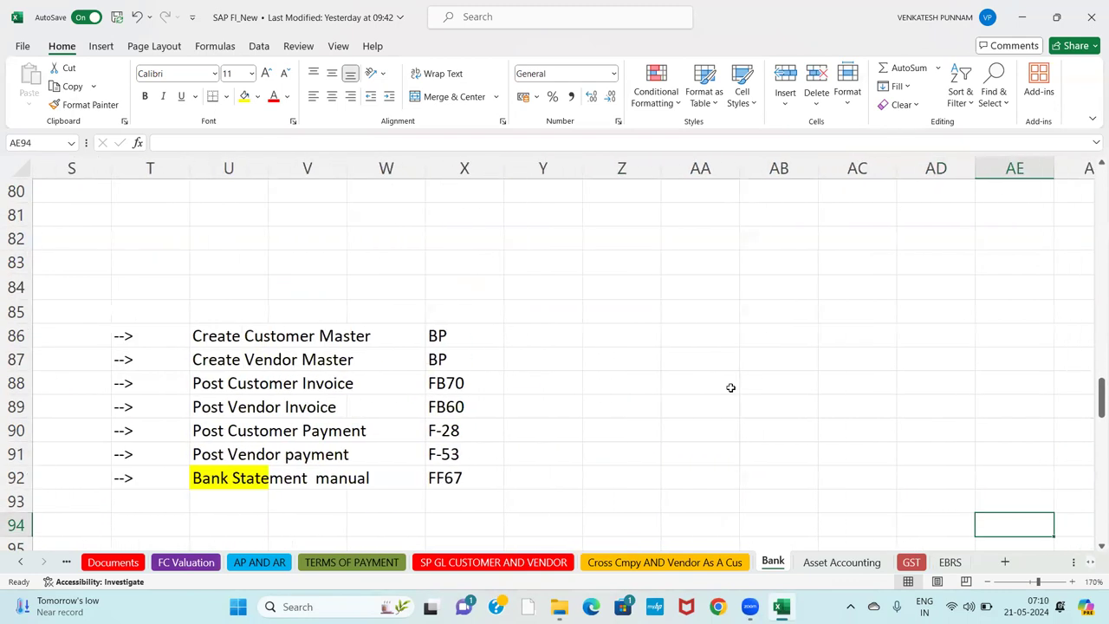
pyautogui.click(624, 261)
# Enter Vendor in Z83 and Customer in AD83.
pyautogui.write('Vendo')
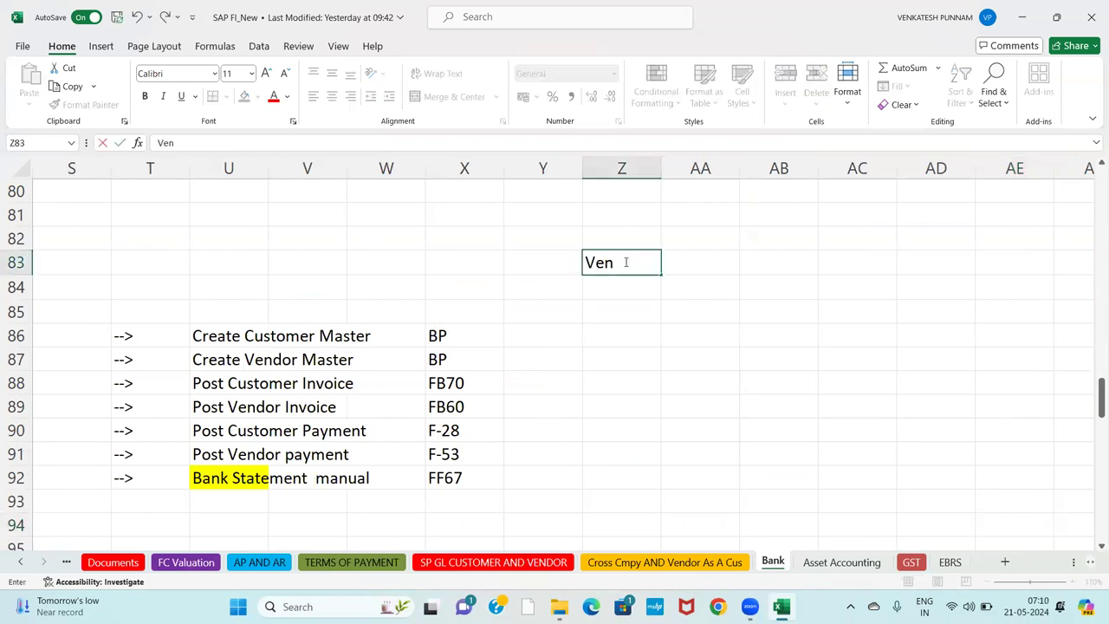
pyautogui.press('BackSpace')
pyautogui.press('BackSpace')
pyautogui.press('BackSpace')
pyautogui.press('BackSpace')
pyautogui.write('endor')
pyautogui.press('Tab')
pyautogui.press('Tab')
pyautogui.press('Tab')
pyautogui.press('Tab')
pyautogui.press('Tab')
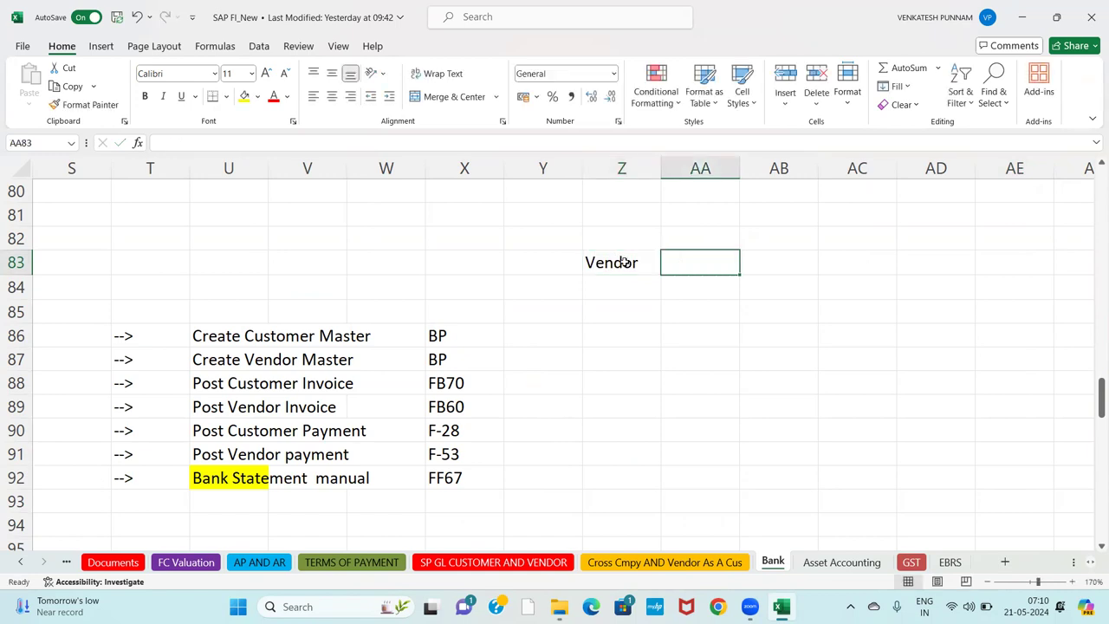
pyautogui.write('Cu')
pyautogui.press('BackSpace')
pyautogui.press('BackSpace')
pyautogui.press('Left')
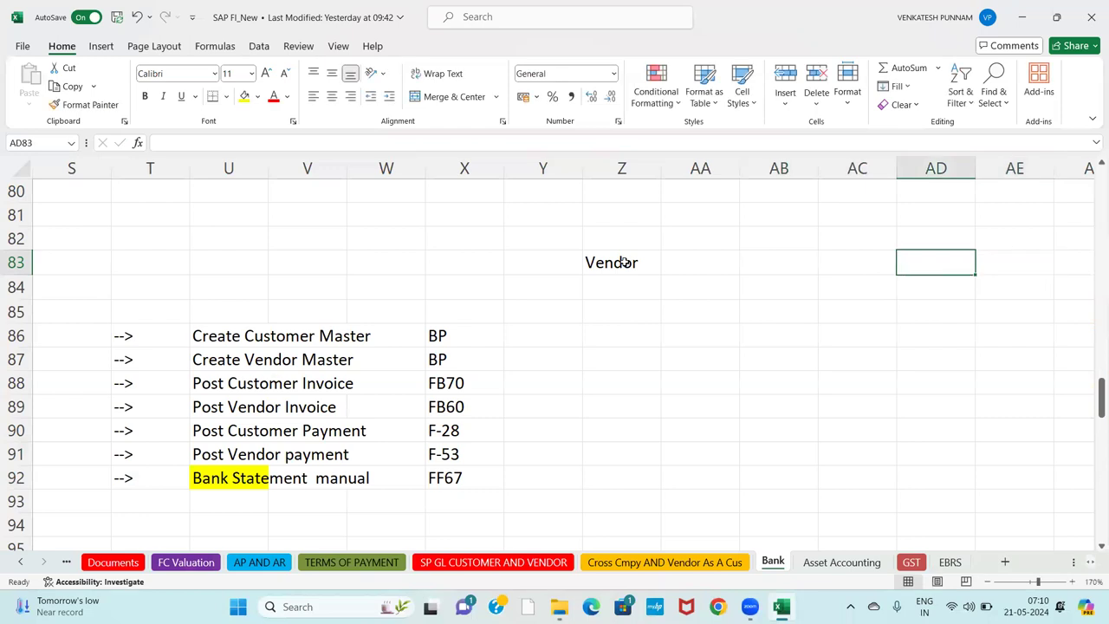
pyautogui.write('Customer')
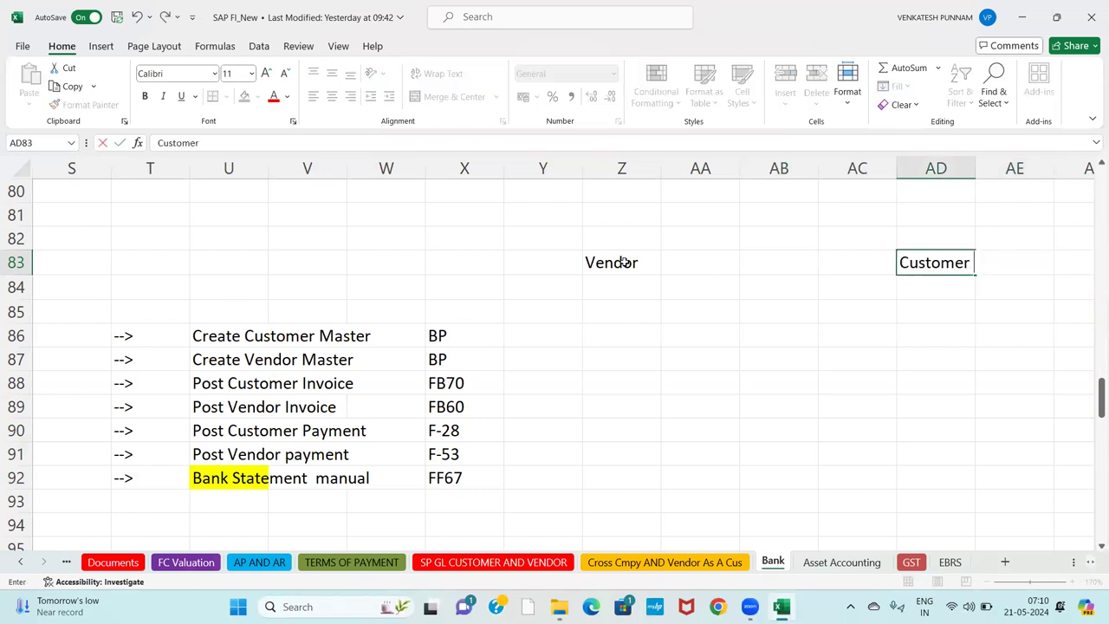
pyautogui.press('Return')
pyautogui.press('Left')
pyautogui.press('Left')
pyautogui.press('Left')
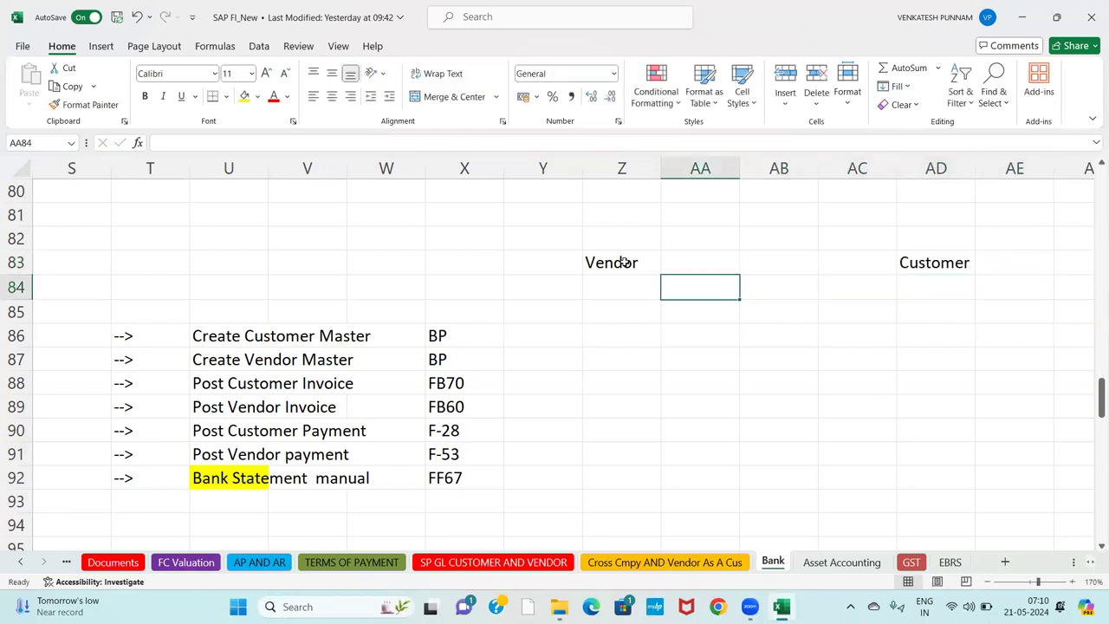
pyautogui.press('Right')
pyautogui.press('Right')
pyautogui.press('Left')
pyautogui.press('Left')
pyautogui.press('Left')
pyautogui.press('Up')
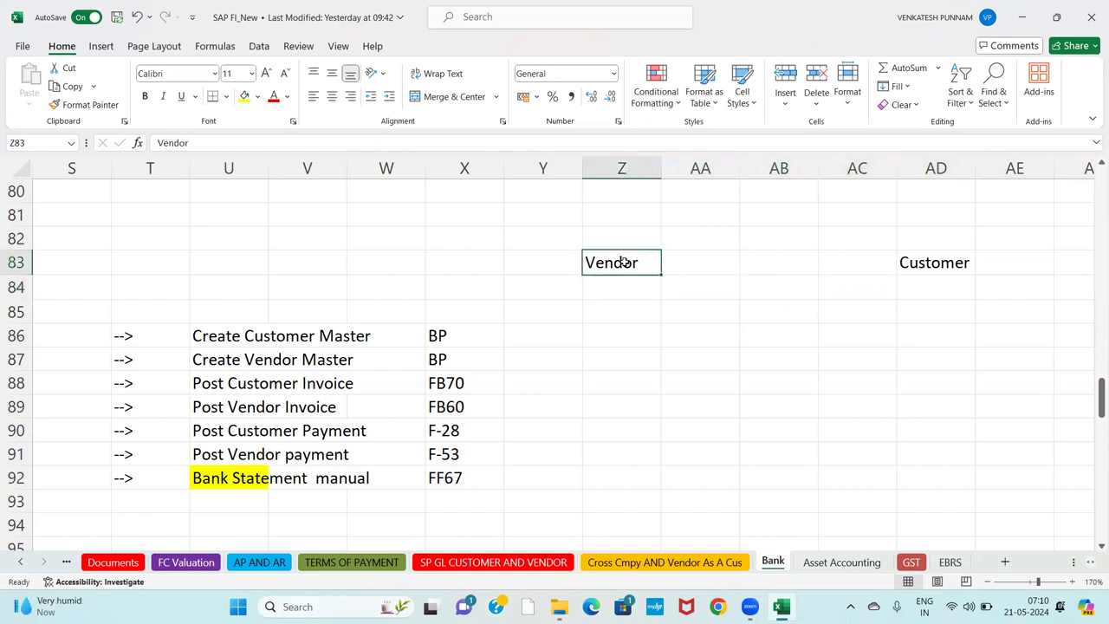
# Swap the row 83 headings so Z83 reads Customer and AD83 reads Vendor.
pyautogui.write('cu')
pyautogui.press('BackSpace')
pyautogui.press('BackSpace')
pyautogui.write('Cu')
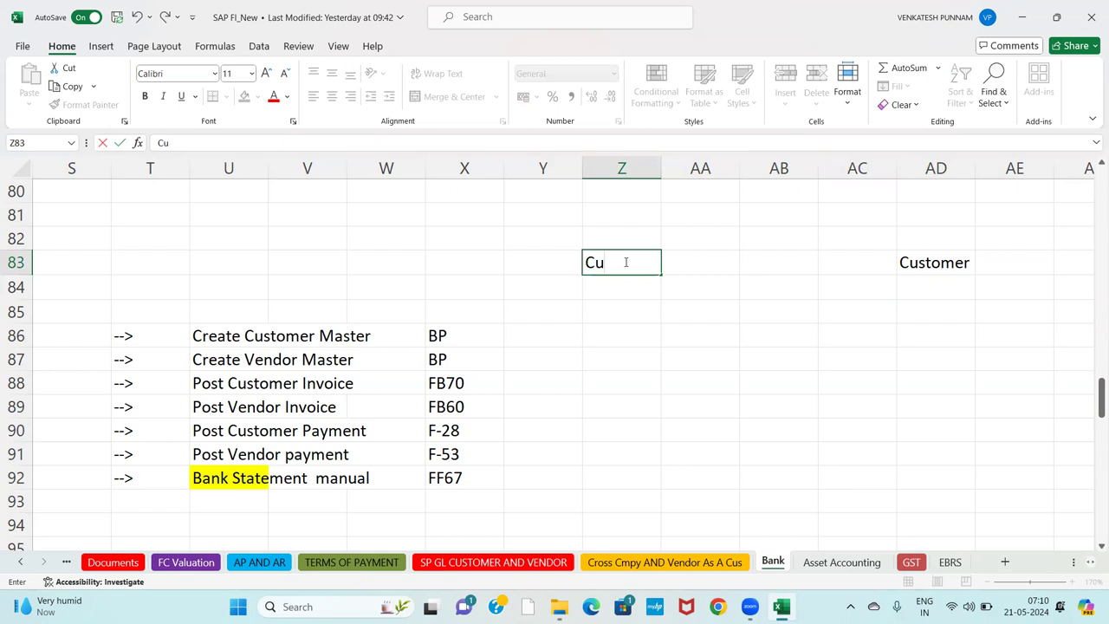
pyautogui.write('stomer')
pyautogui.press('Right')
pyautogui.press('Right')
pyautogui.press('Right')
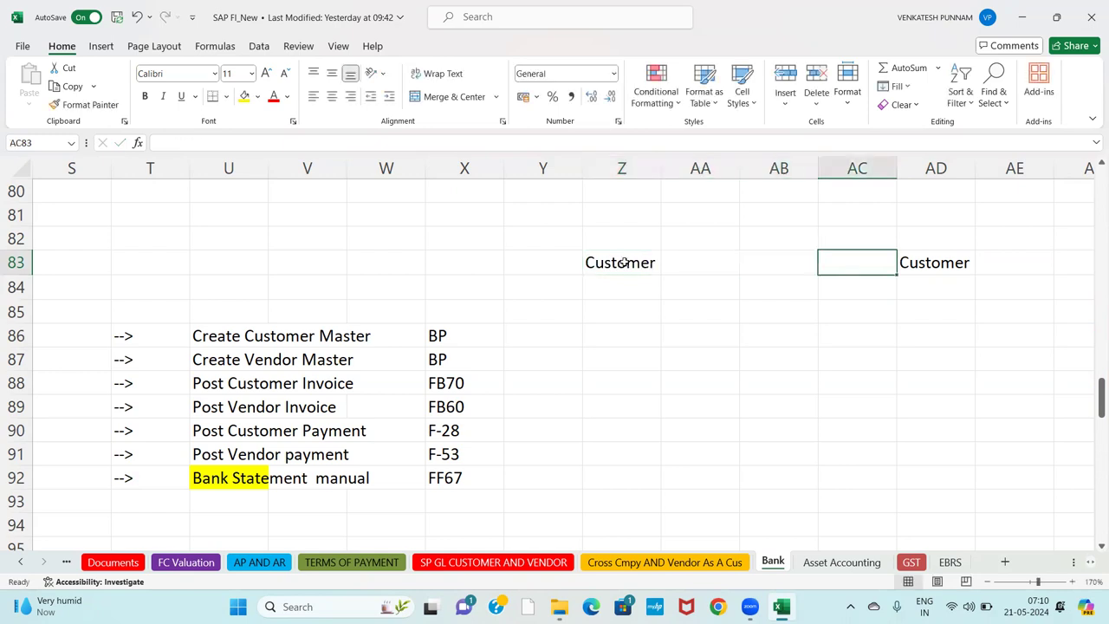
pyautogui.press('Right')
pyautogui.write('Vendor')
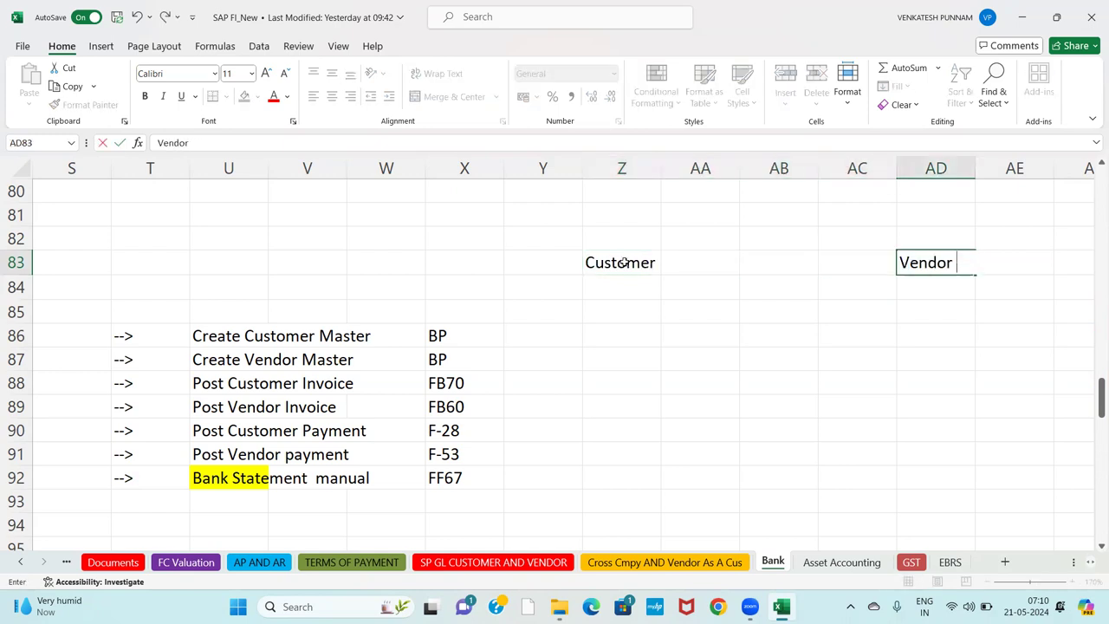
pyautogui.press('Return')
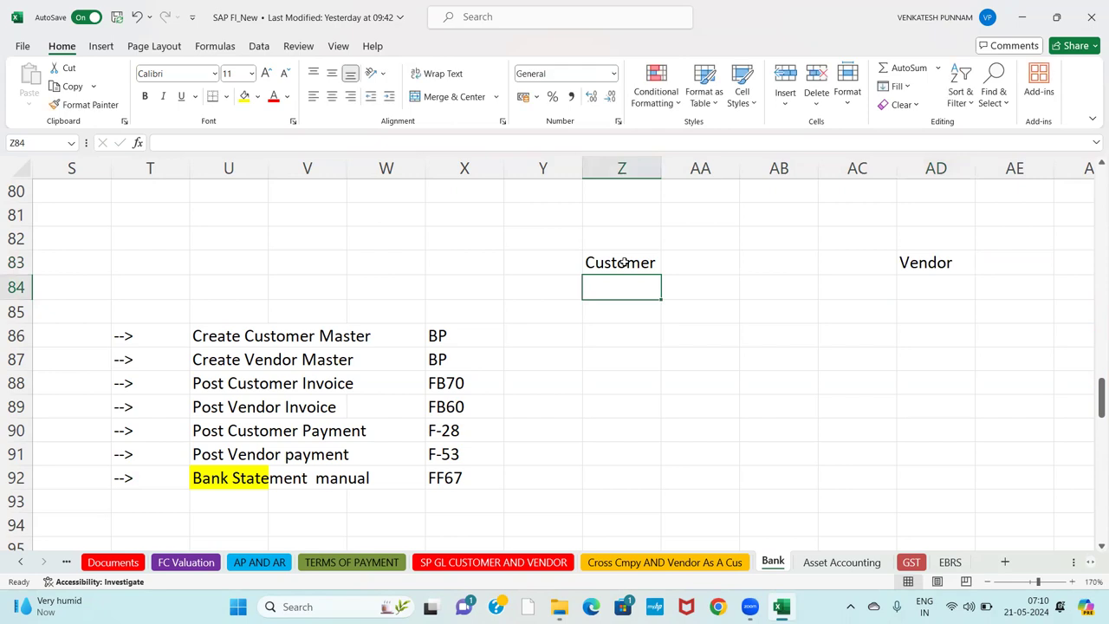
pyautogui.press('Up')
pyautogui.press('Up')
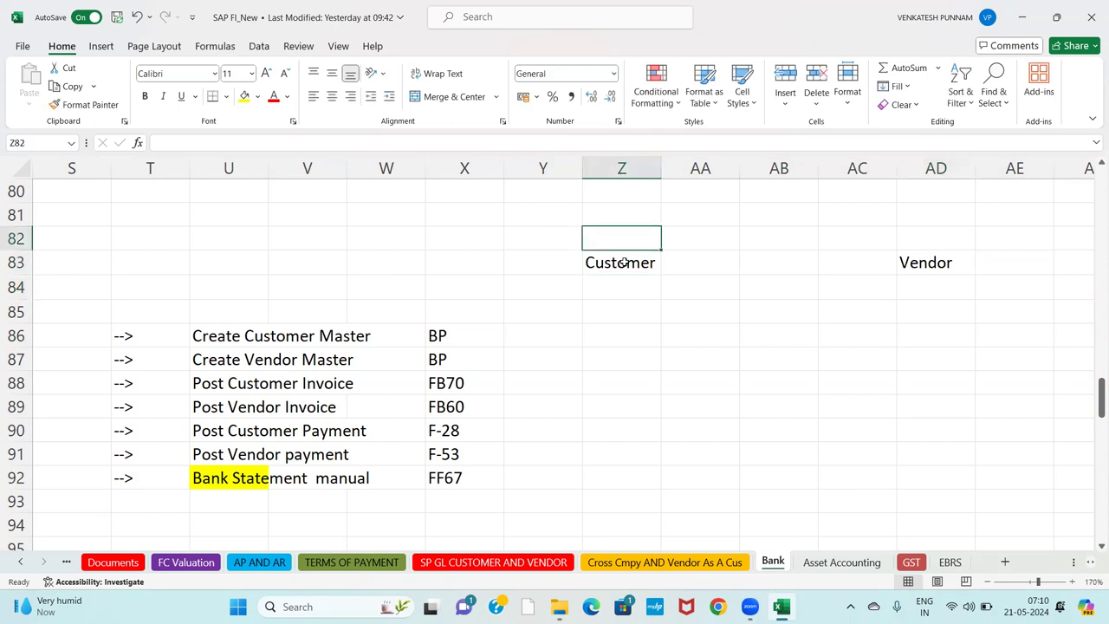
pyautogui.press('Down')
pyautogui.press('Down')
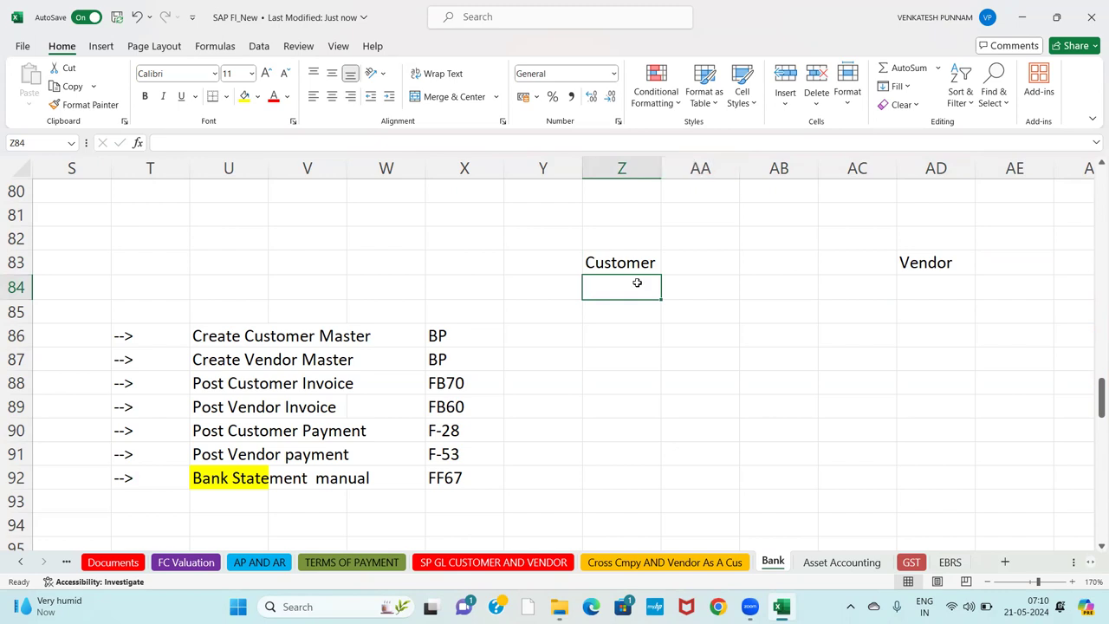
pyautogui.click(601, 237)
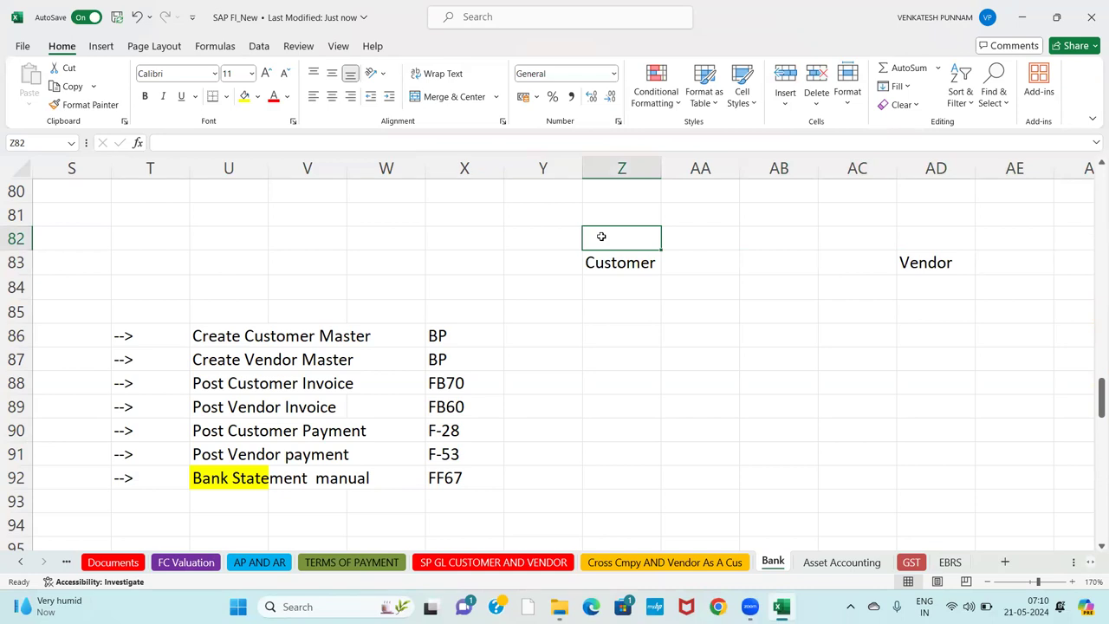
# Enter AC Pvt ltd in Z82 above the Customer heading.
pyautogui.write('AC')
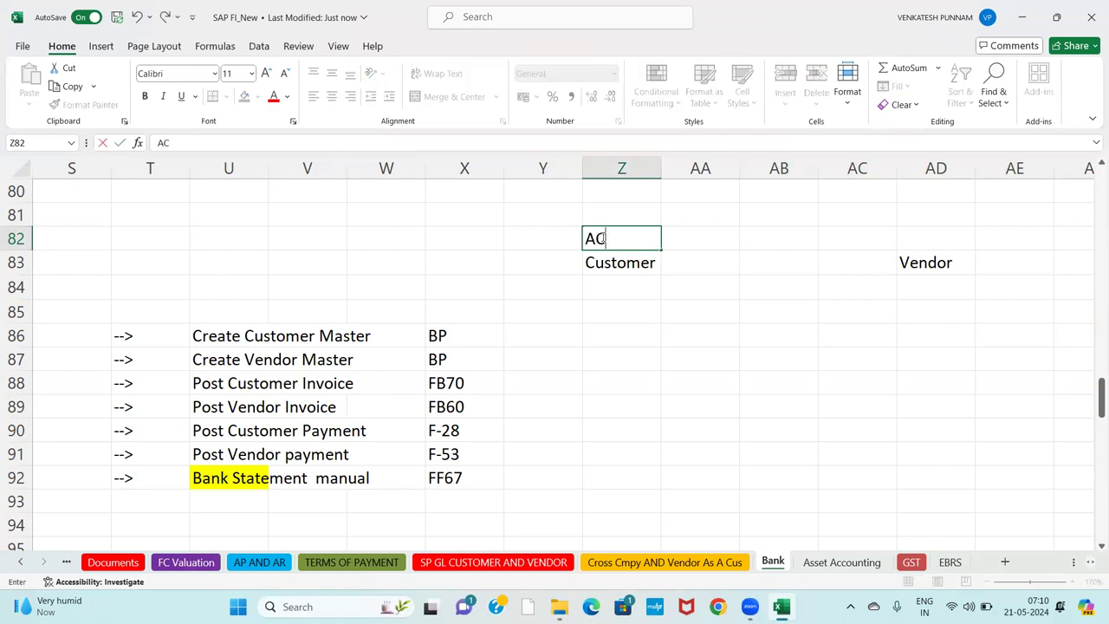
pyautogui.write(' Pvt ltd')
pyautogui.press('Tab')
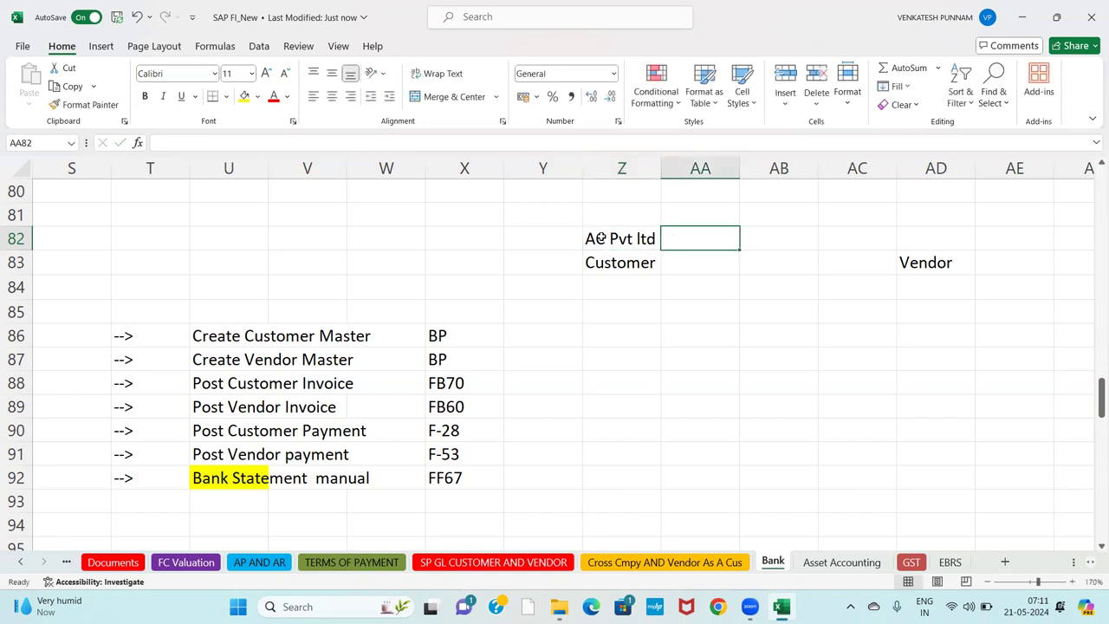
pyautogui.press('Right')
pyautogui.press('Right')
pyautogui.press('Right')
pyautogui.press('Right')
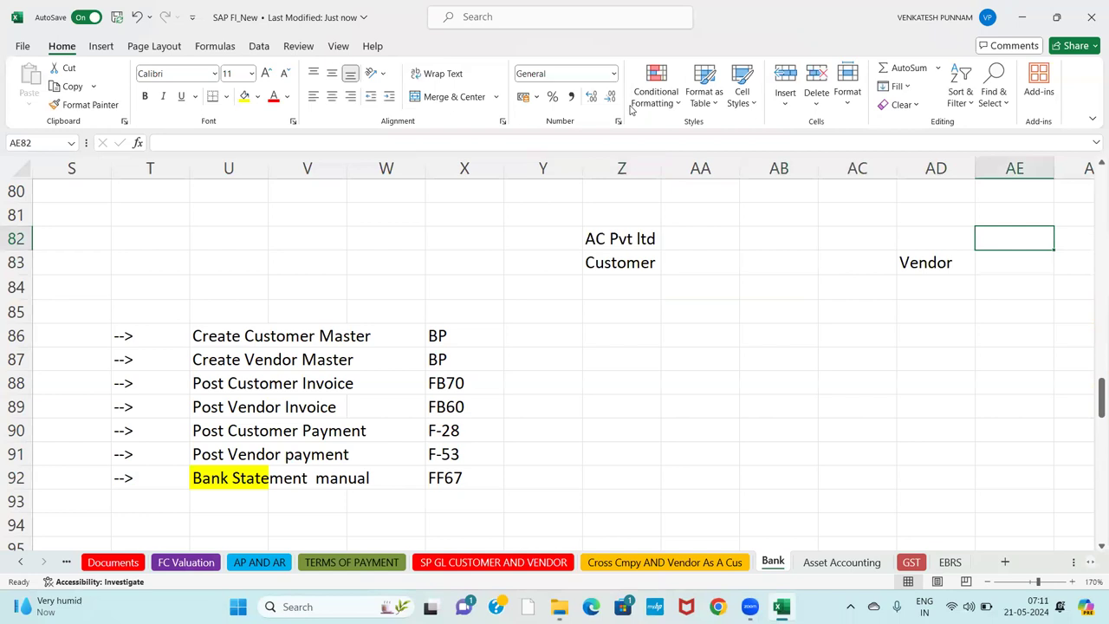
# Enter AV Pvt Ltd in AD82 above the Vendor heading.
pyautogui.click(937, 246)
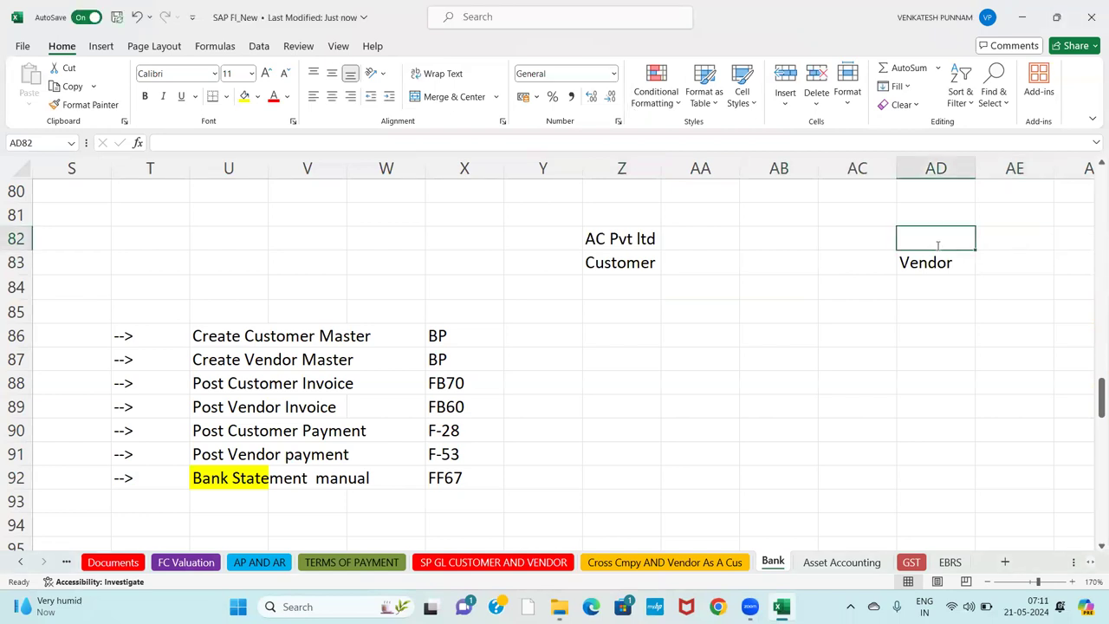
pyautogui.write('AV Pvt TLd')
pyautogui.press('BackSpace')
pyautogui.press('BackSpace')
pyautogui.press('BackSpace')
pyautogui.write('Ltd')
pyautogui.press('Return')
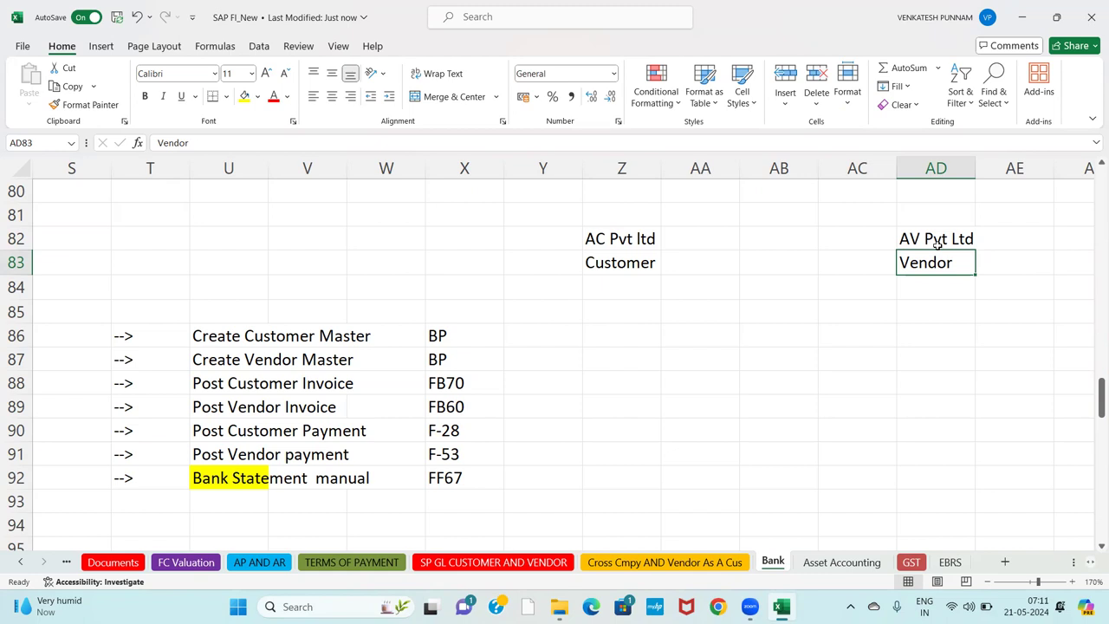
pyautogui.press('Return')
pyautogui.press('Left')
pyautogui.press('Left')
pyautogui.press('Left')
pyautogui.press('Left')
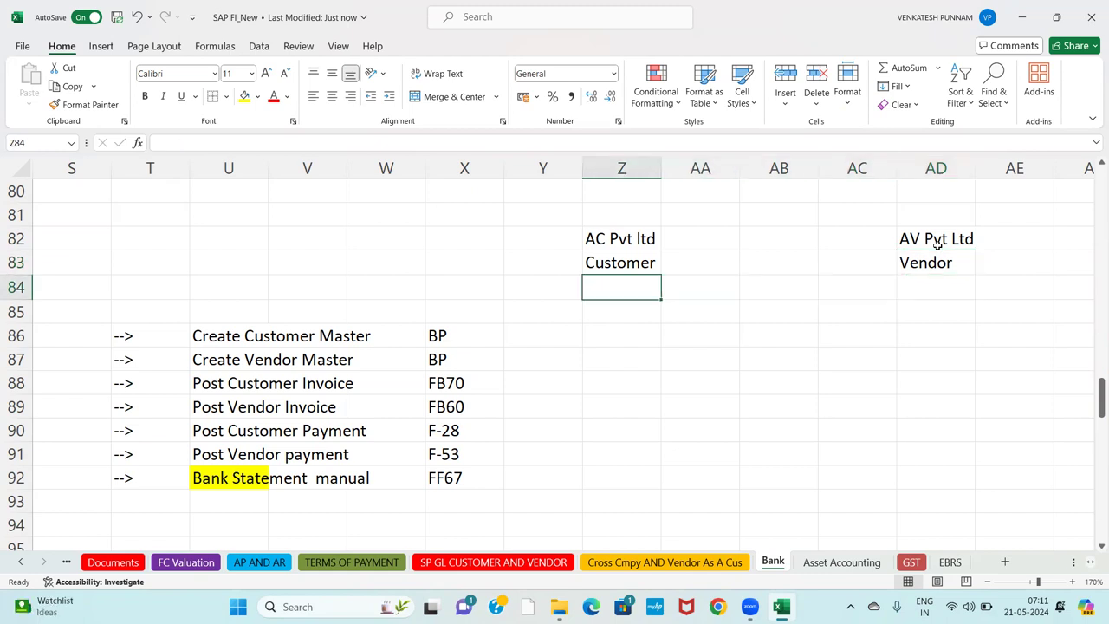
# Type the Customer Invoice - FB70 heading with AC Pvt Ltd A/c Dr and To Comm Receveid lines.
pyautogui.press('Down')
pyautogui.write('Customer')
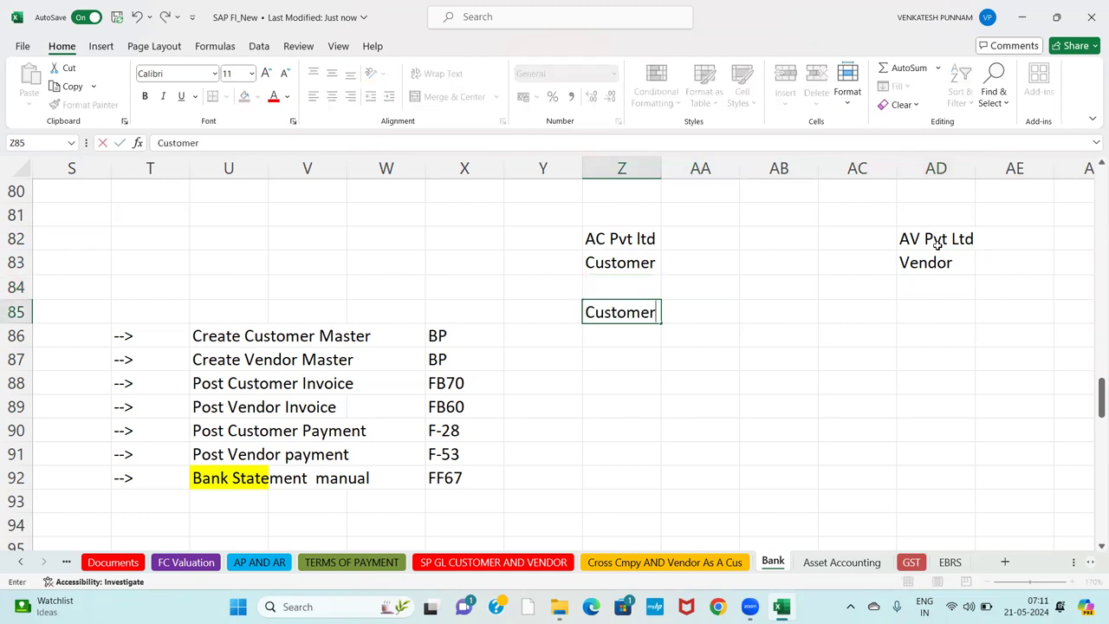
pyautogui.write(' Invocie')
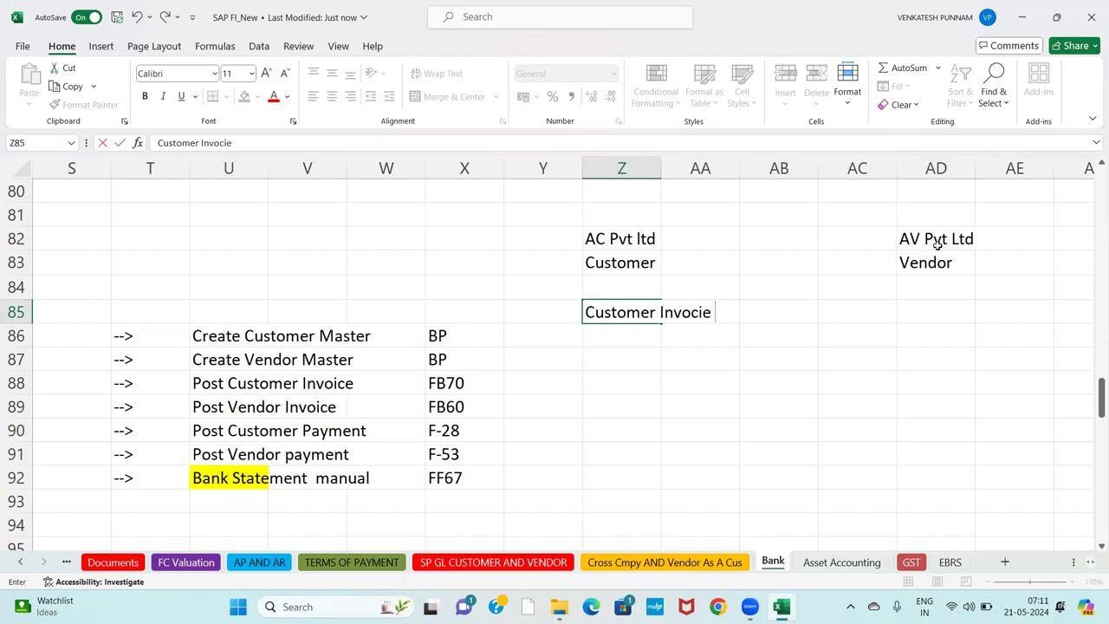
pyautogui.press('BackSpace')
pyautogui.press('BackSpace')
pyautogui.press('BackSpace')
pyautogui.write('ice -')
pyautogui.write('FB70')
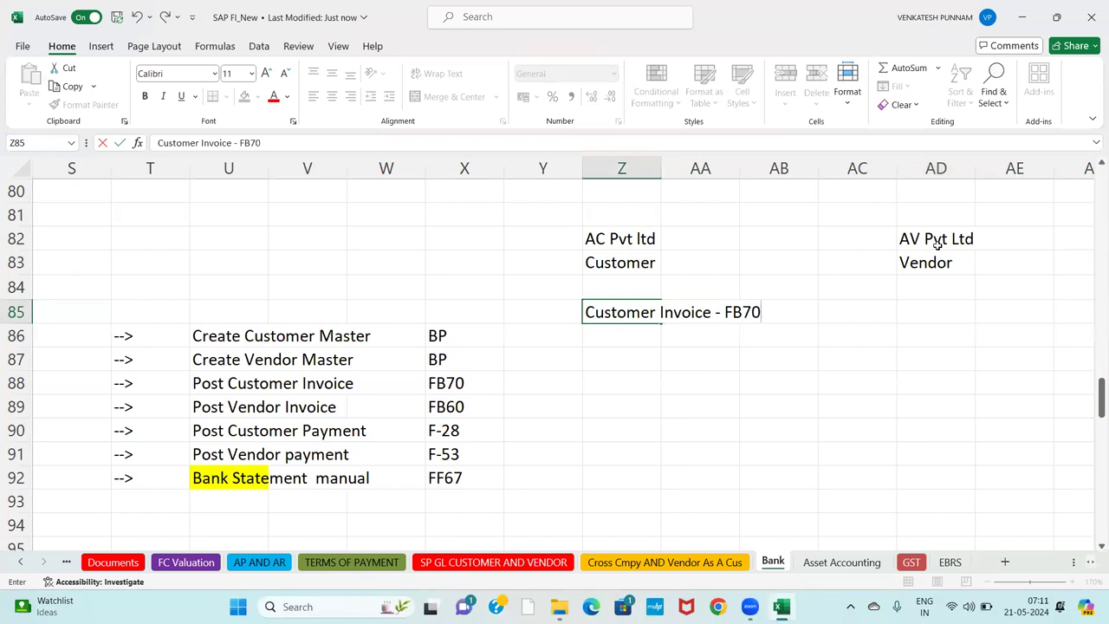
pyautogui.press('Return')
pyautogui.press('Return')
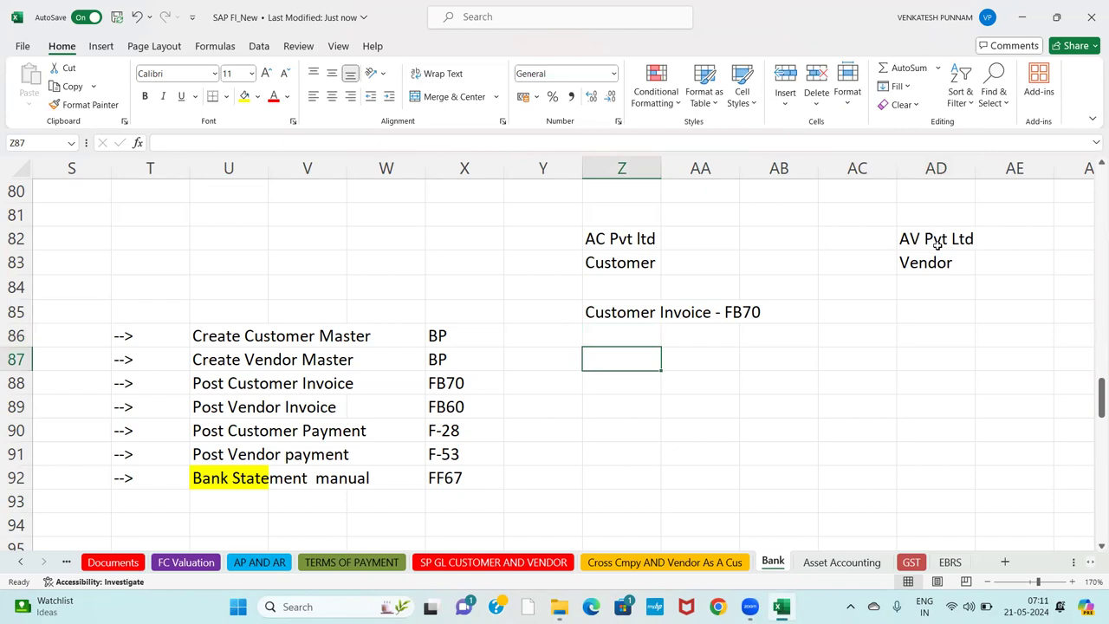
pyautogui.write('AC ')
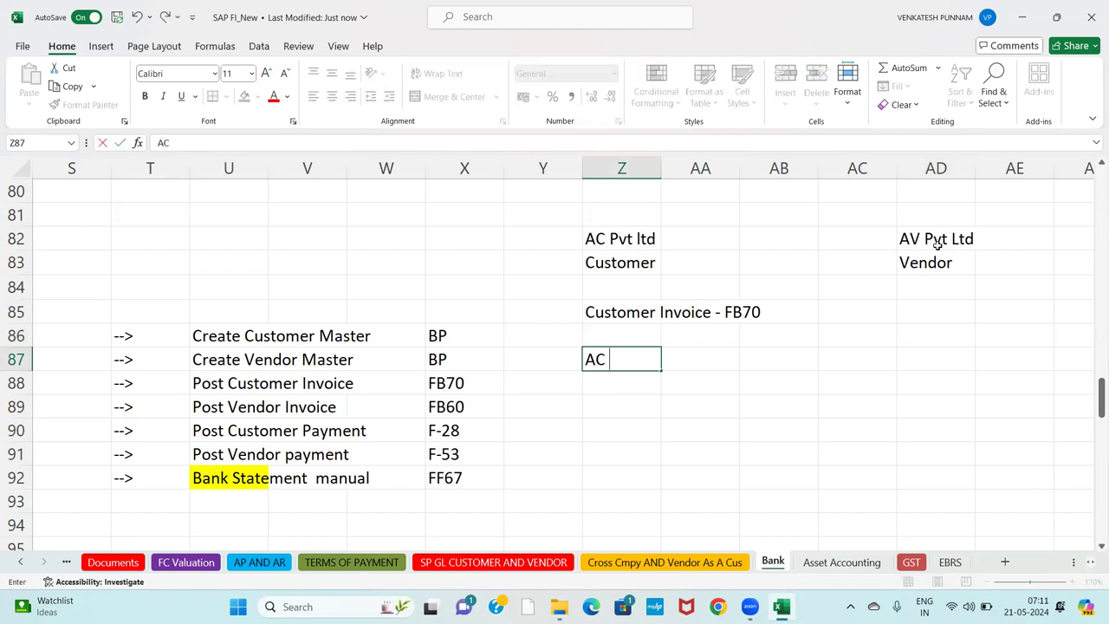
pyautogui.write('Pvt Ltd')
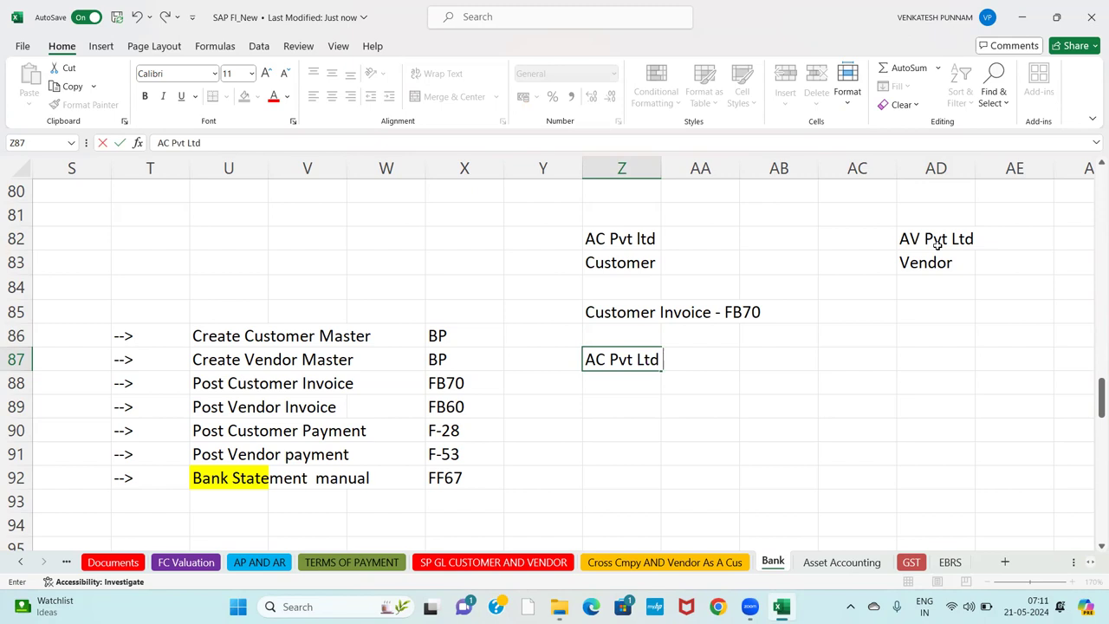
pyautogui.write(' A/c Dr')
pyautogui.press('Return')
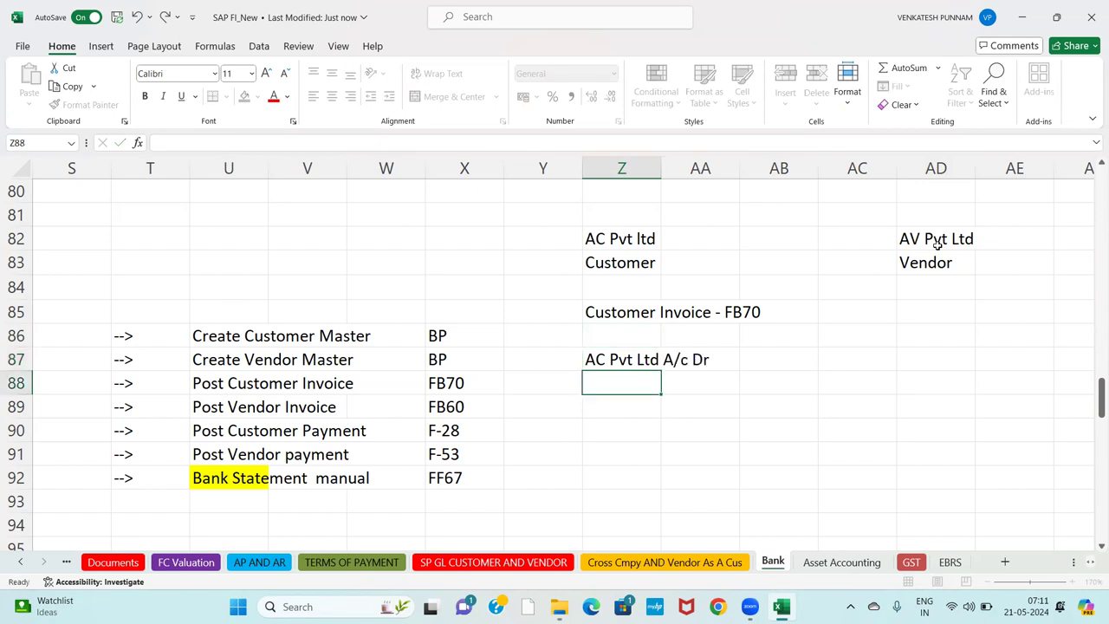
pyautogui.write('To Comm ')
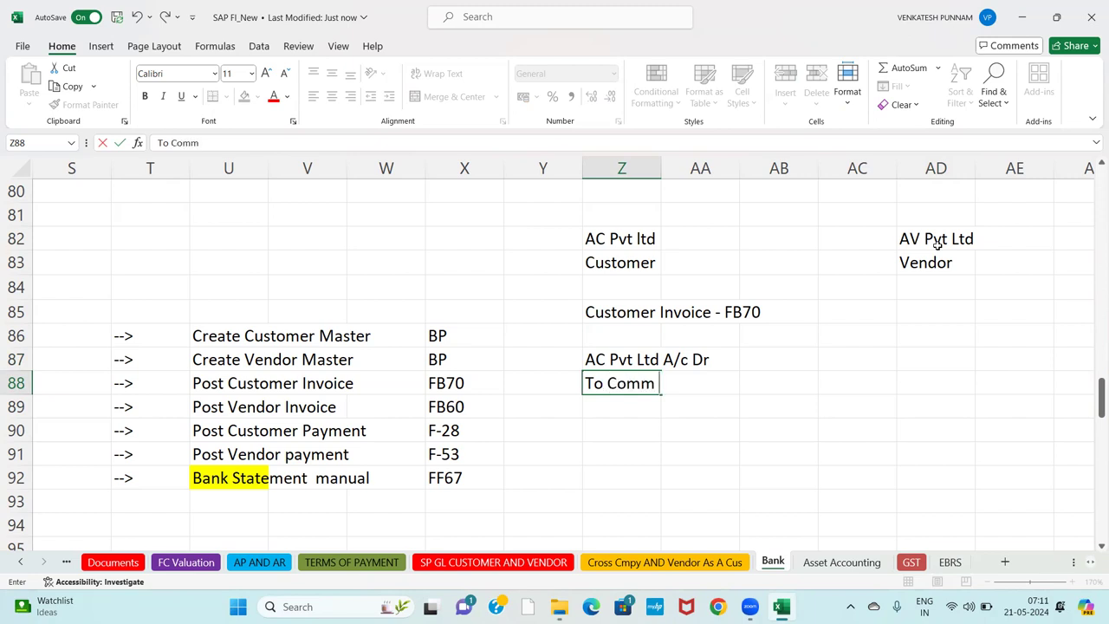
pyautogui.write('Receveid')
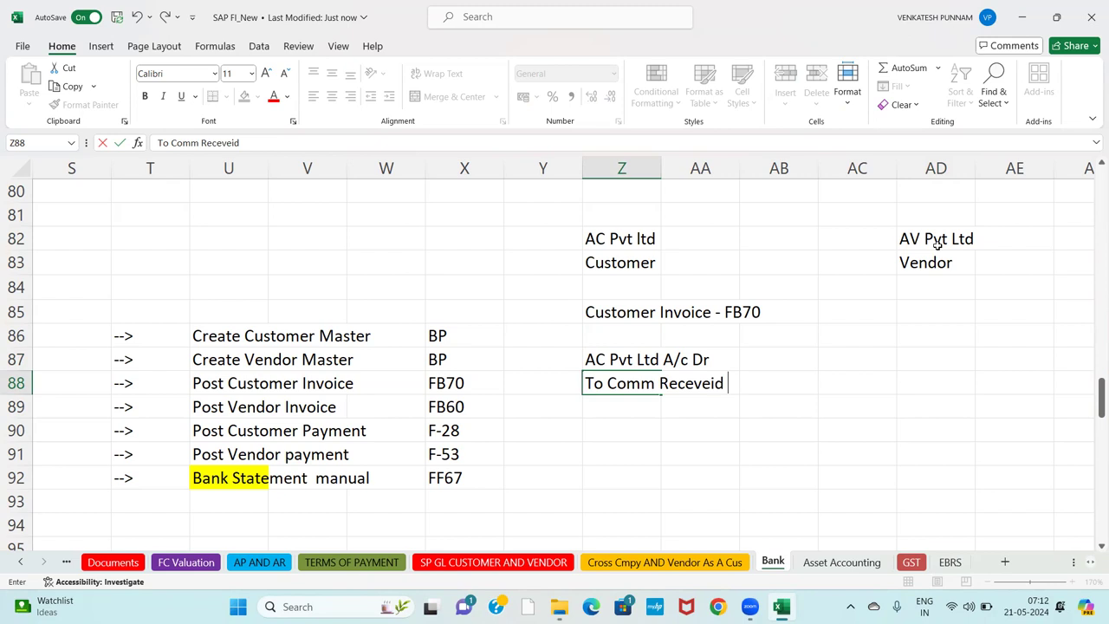
pyautogui.press('Return')
# Enter 120000 as both the debit and credit amounts of the invoice entry.
pyautogui.press('Up')
pyautogui.press('Up')
pyautogui.press('Right')
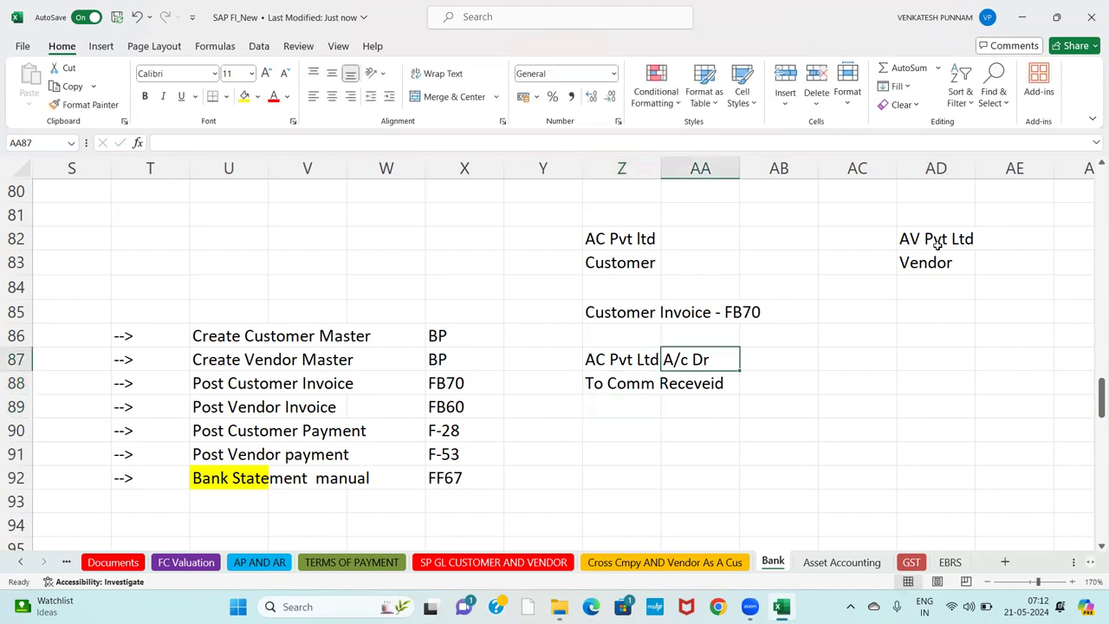
pyautogui.press('Right')
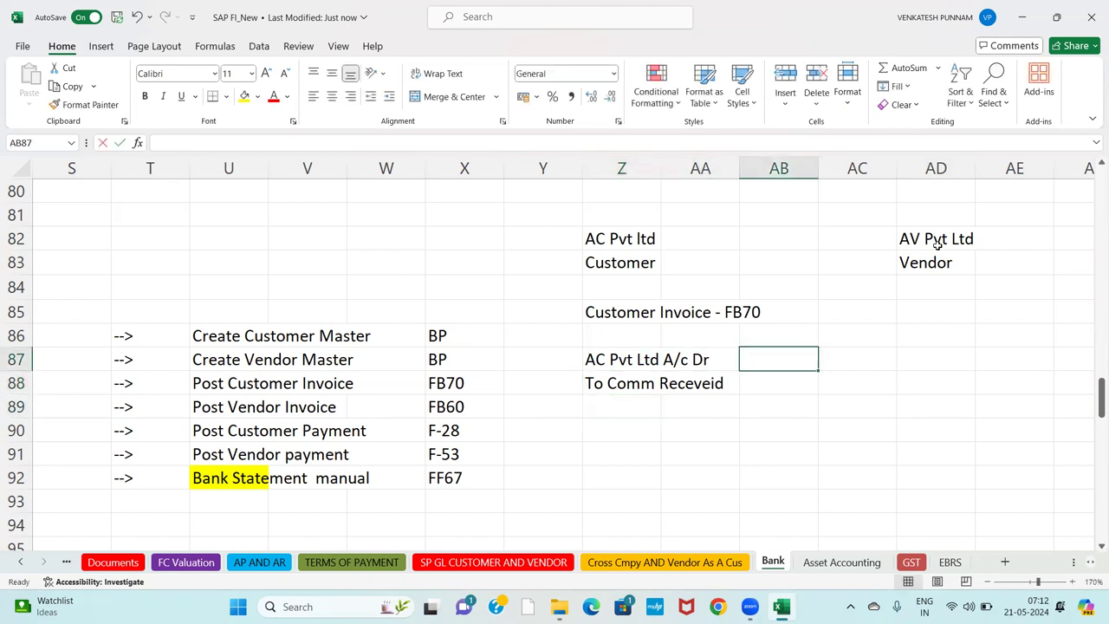
pyautogui.write('120000')
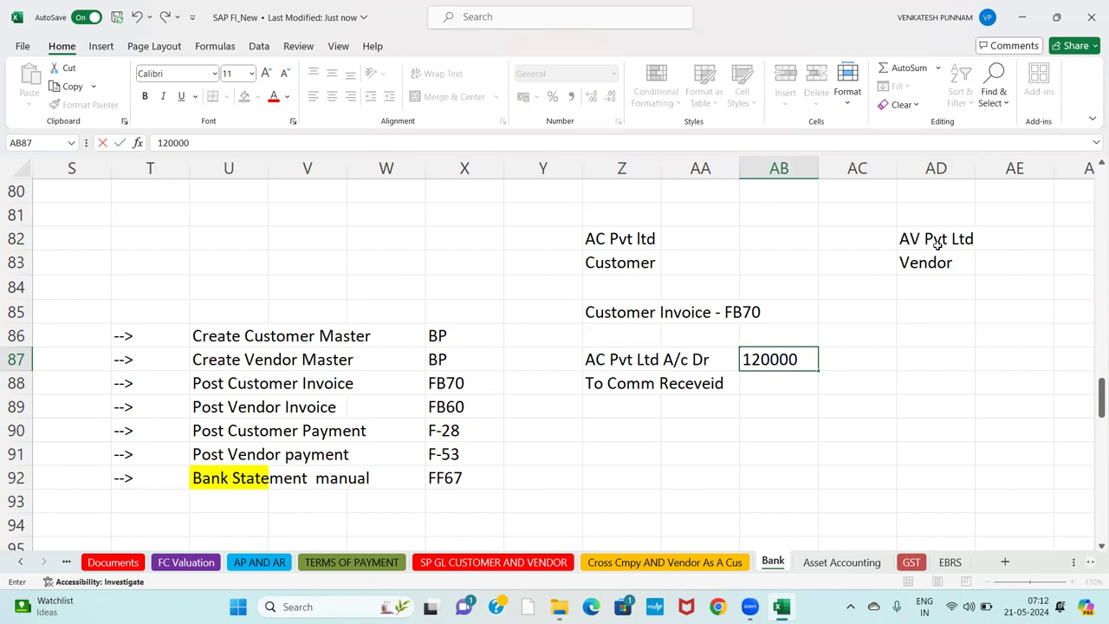
pyautogui.press('Return')
pyautogui.write('12')
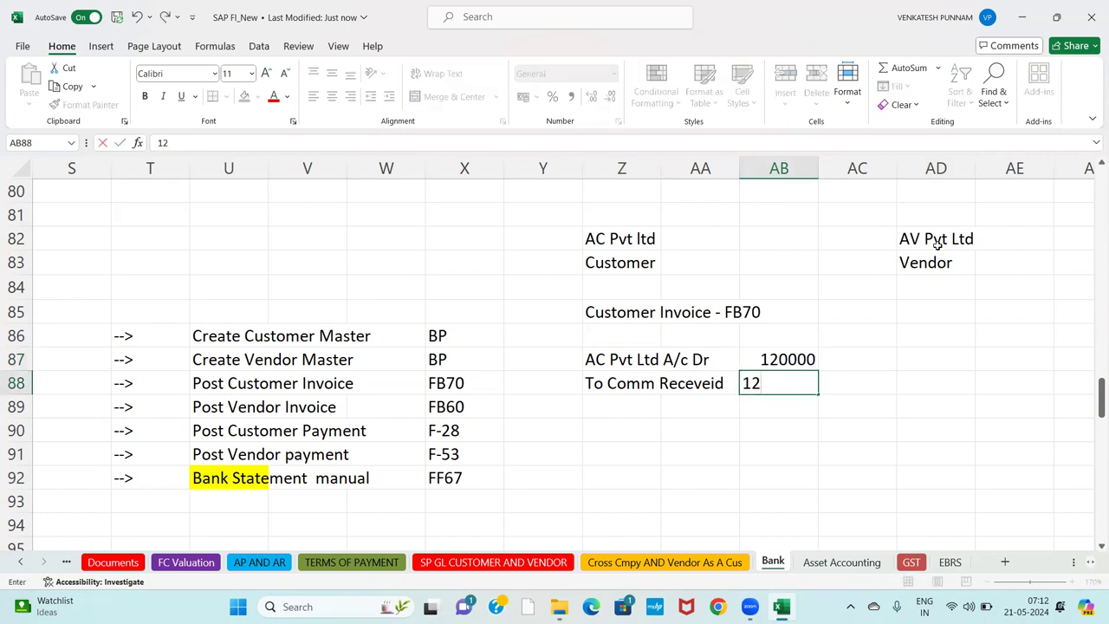
pyautogui.write('0000')
pyautogui.press('Return')
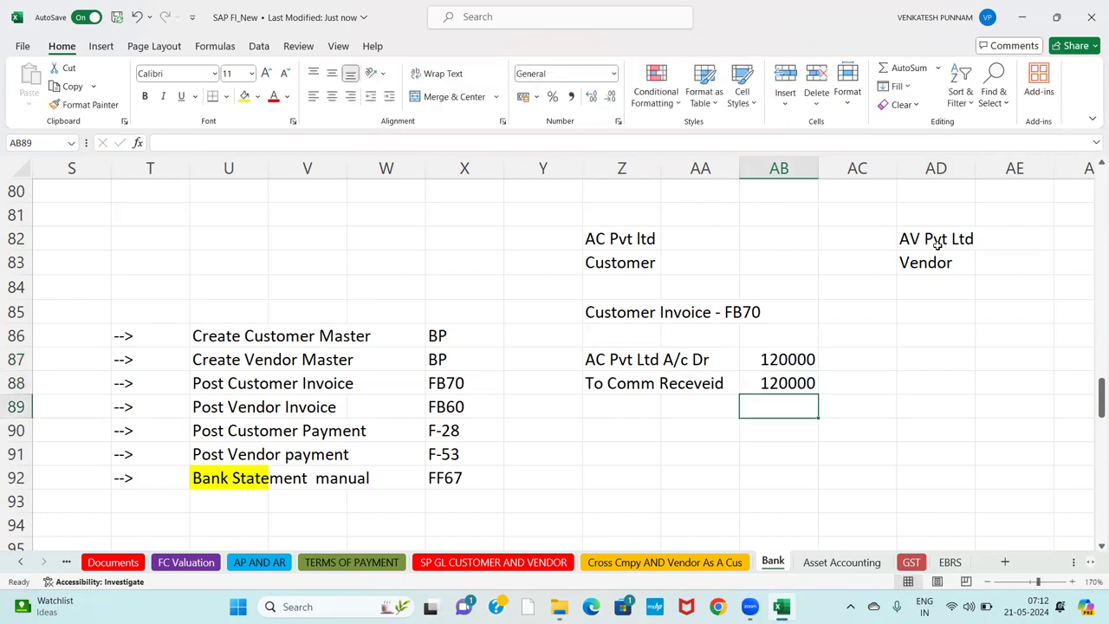
pyautogui.press('Left')
pyautogui.press('Left')
pyautogui.press('Down')
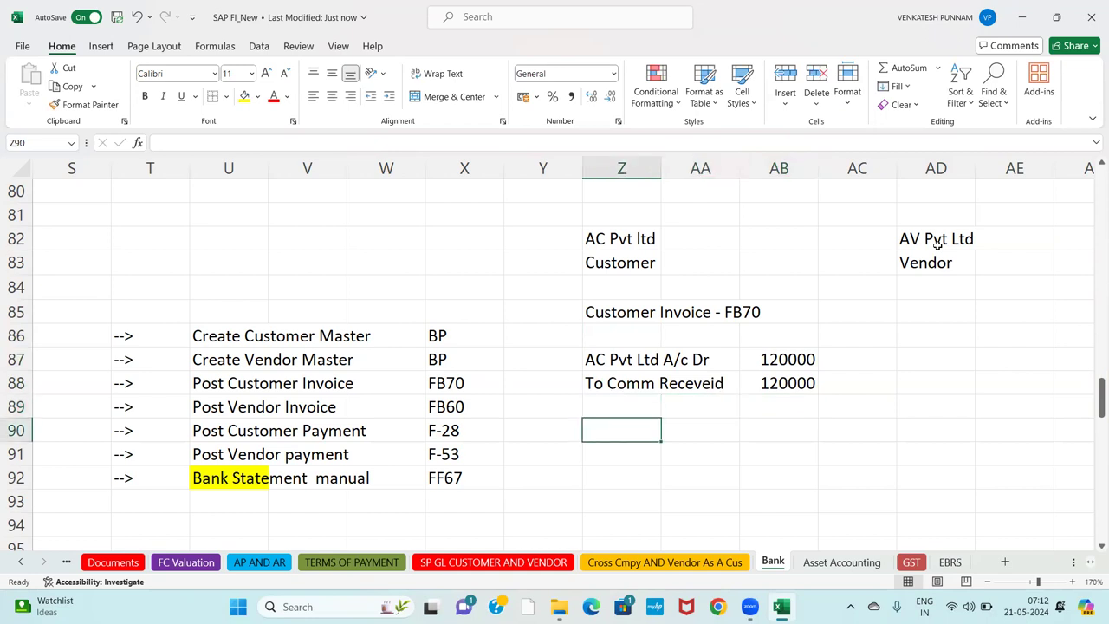
# Add a Customer Payment heading in Z90 with code F-28 beside it.
pyautogui.write('Customer pay')
pyautogui.press('BackSpace')
pyautogui.press('BackSpace')
pyautogui.press('BackSpace')
pyautogui.write('P')
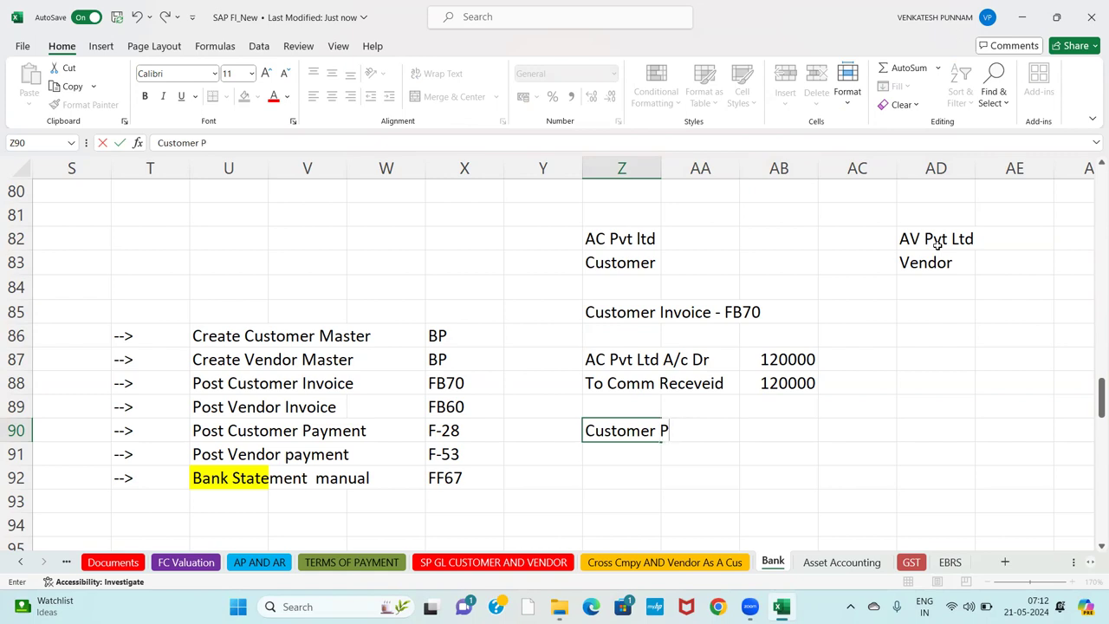
pyautogui.write('ayment')
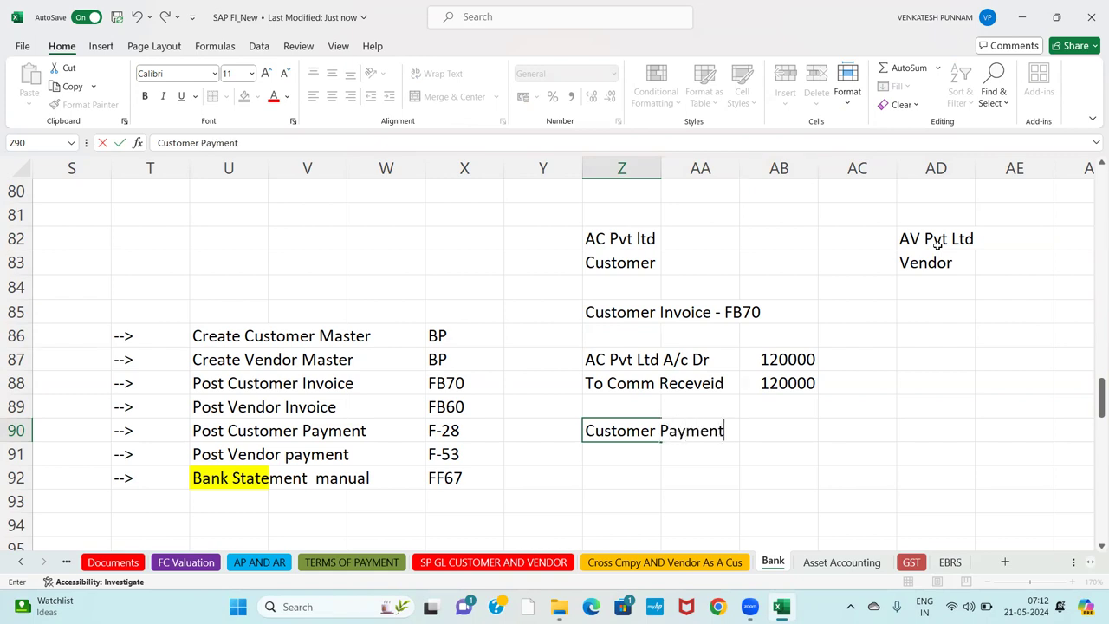
pyautogui.press('Return')
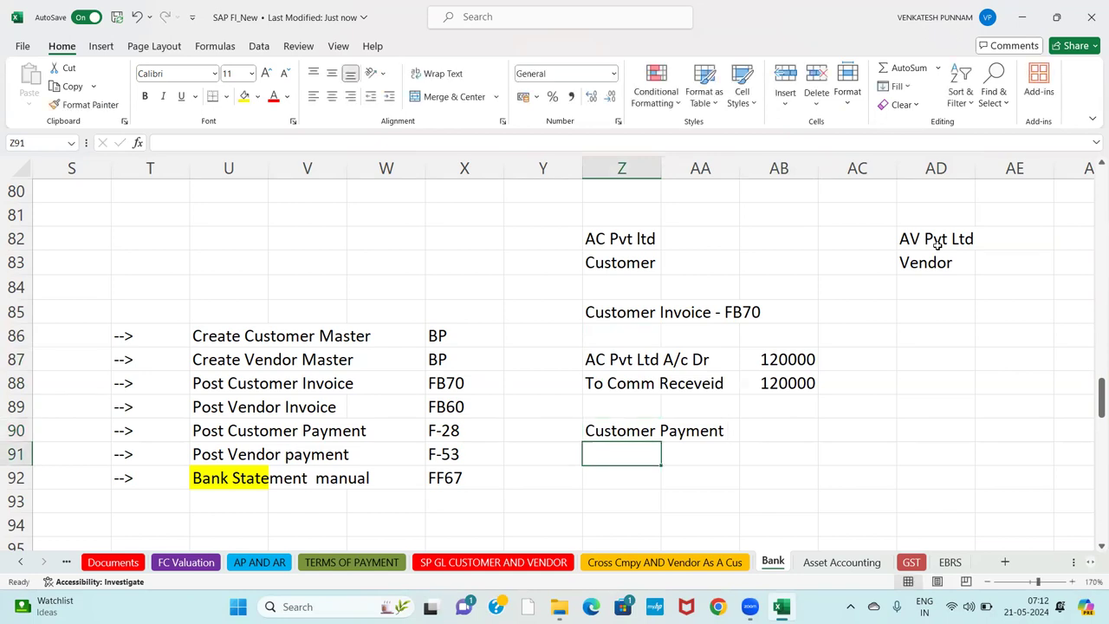
pyautogui.press('Up')
pyautogui.press('Right')
pyautogui.press('Right')
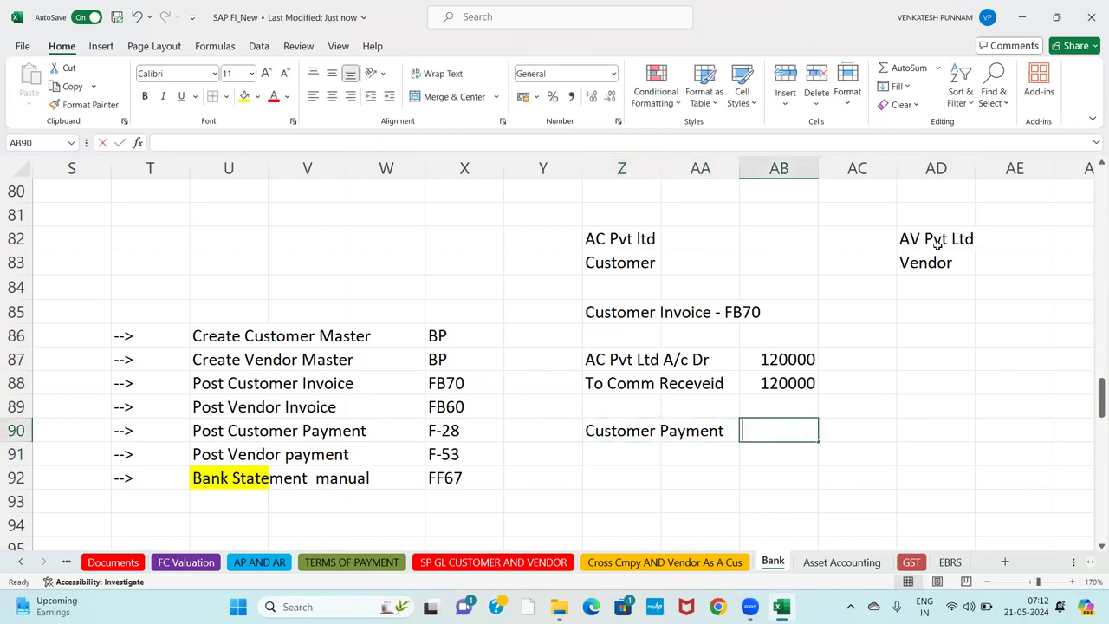
pyautogui.write('F-28')
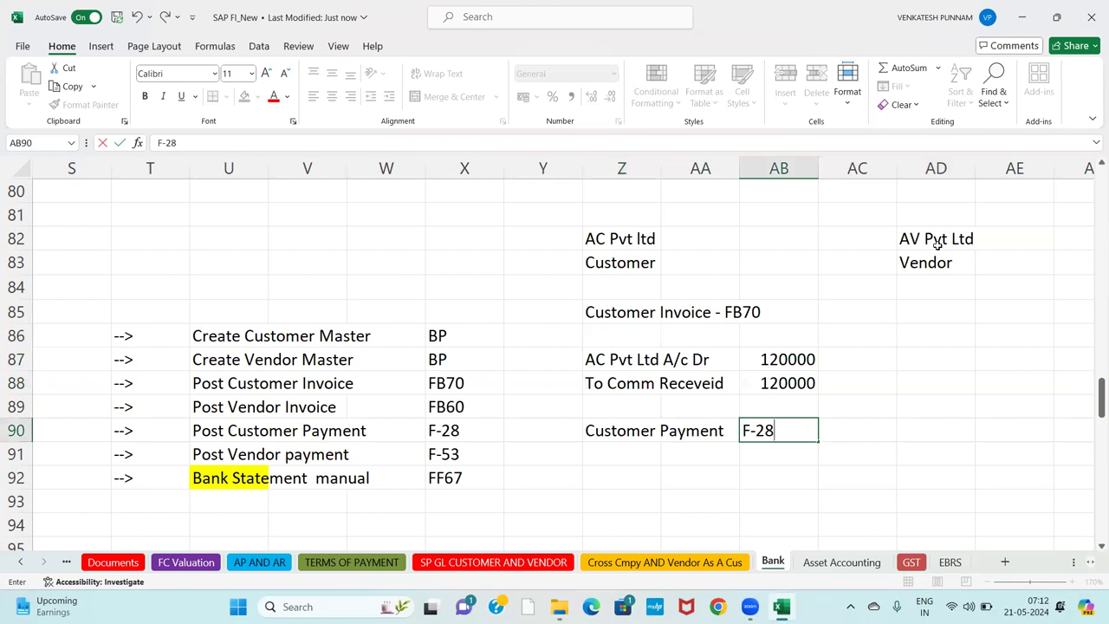
pyautogui.press('Return')
pyautogui.press('Left')
pyautogui.press('Left')
pyautogui.press('Down')
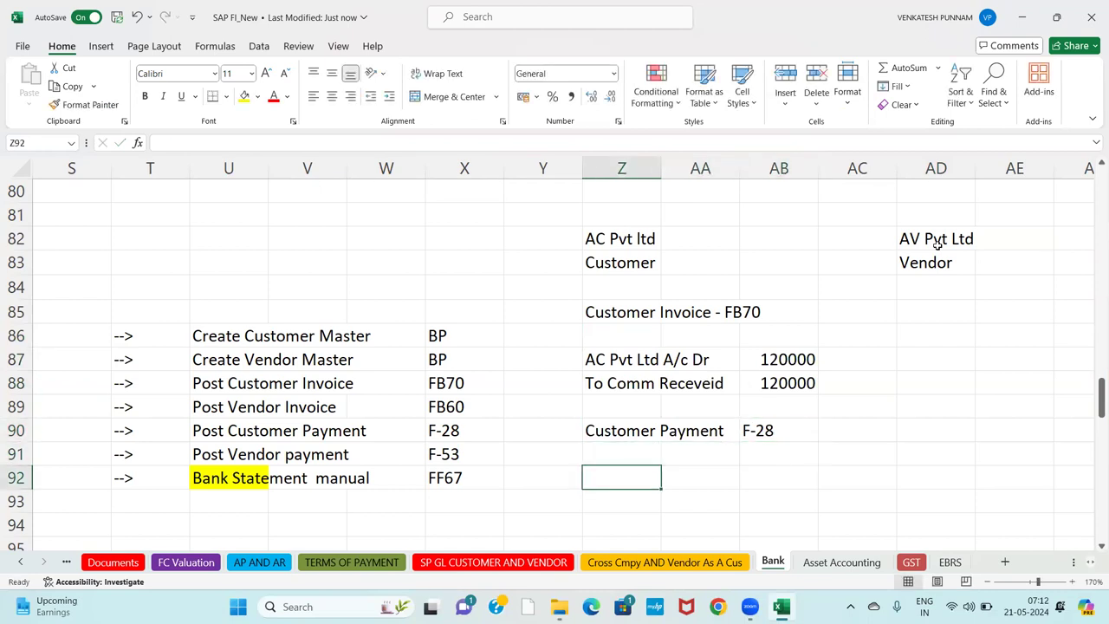
# Enter the Incoming Payment A/c Dr line in Z92.
pyautogui.write('iNCOME')
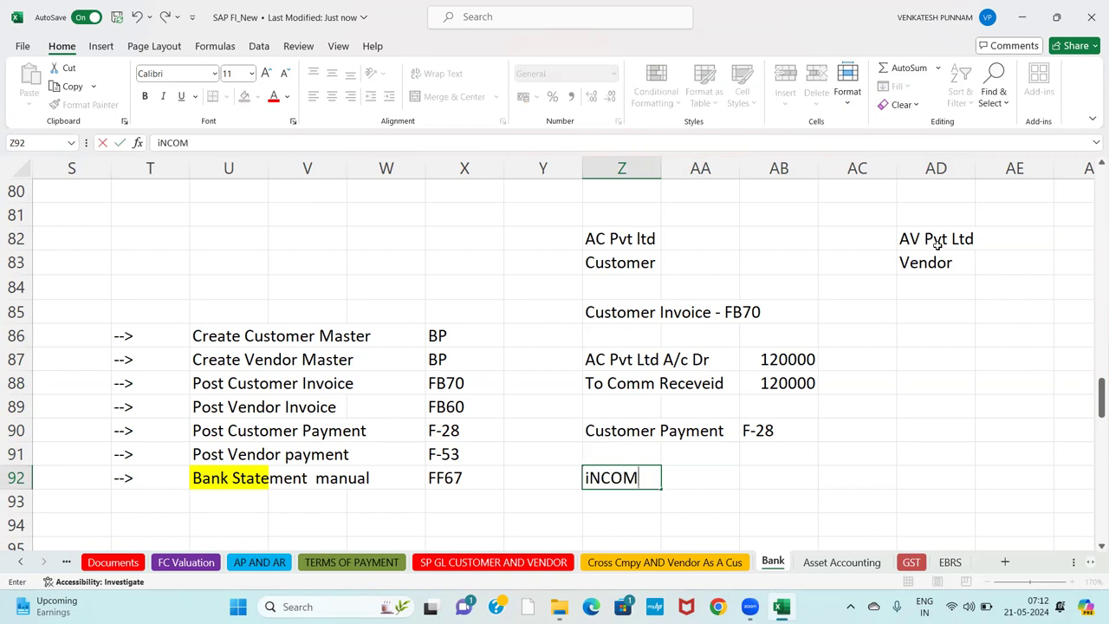
pyautogui.press('BackSpace')
pyautogui.press('BackSpace')
pyautogui.press('BackSpace')
pyautogui.press('BackSpace')
pyautogui.press('BackSpace')
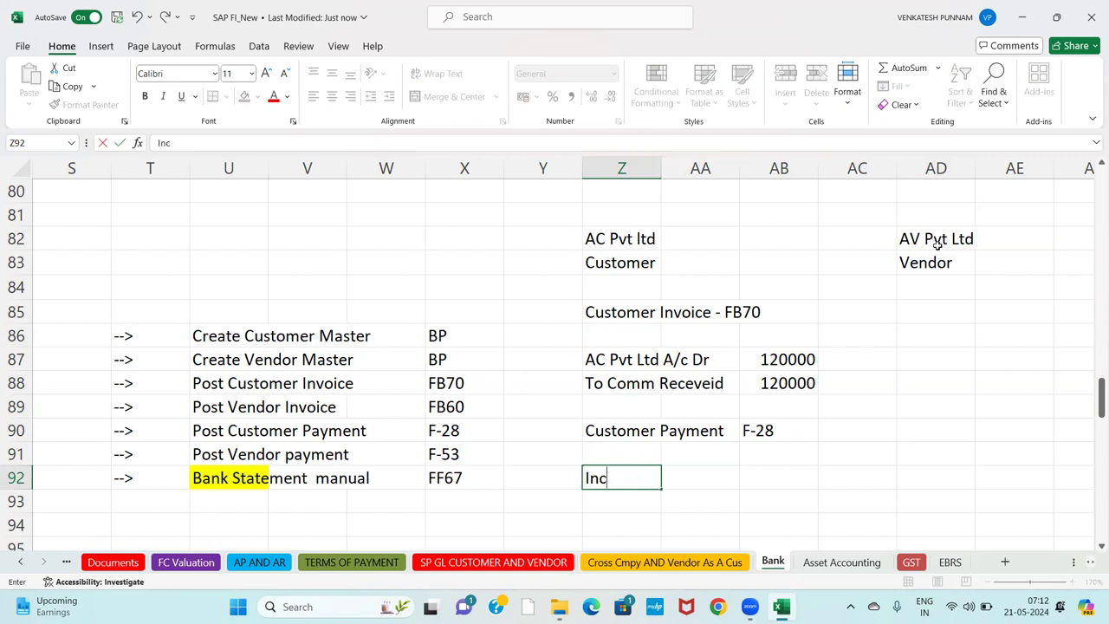
pyautogui.press('BackSpace')
pyautogui.write('Bank INocmeing')
pyautogui.press('BackSpace')
pyautogui.press('BackSpace')
pyautogui.press('BackSpace')
pyautogui.press('BackSpace')
pyautogui.press('BackSpace')
pyautogui.press('BackSpace')
pyautogui.press('BackSpace')
pyautogui.press('BackSpace')
pyautogui.press('BackSpace')
pyautogui.press('BackSpace')
pyautogui.press('BackSpace')
pyautogui.press('BackSpace')
pyautogui.press('BackSpace')
pyautogui.press('BackSpace')
pyautogui.press('BackSpace')
pyautogui.press('Return')
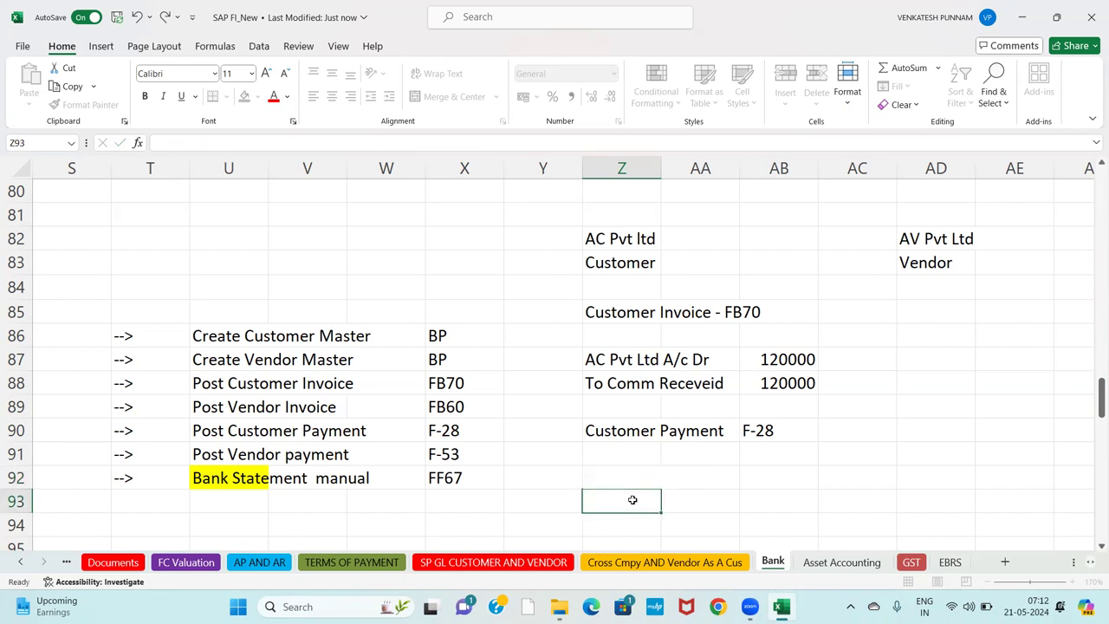
pyautogui.write('I')
pyautogui.press('Return')
pyautogui.click(628, 473)
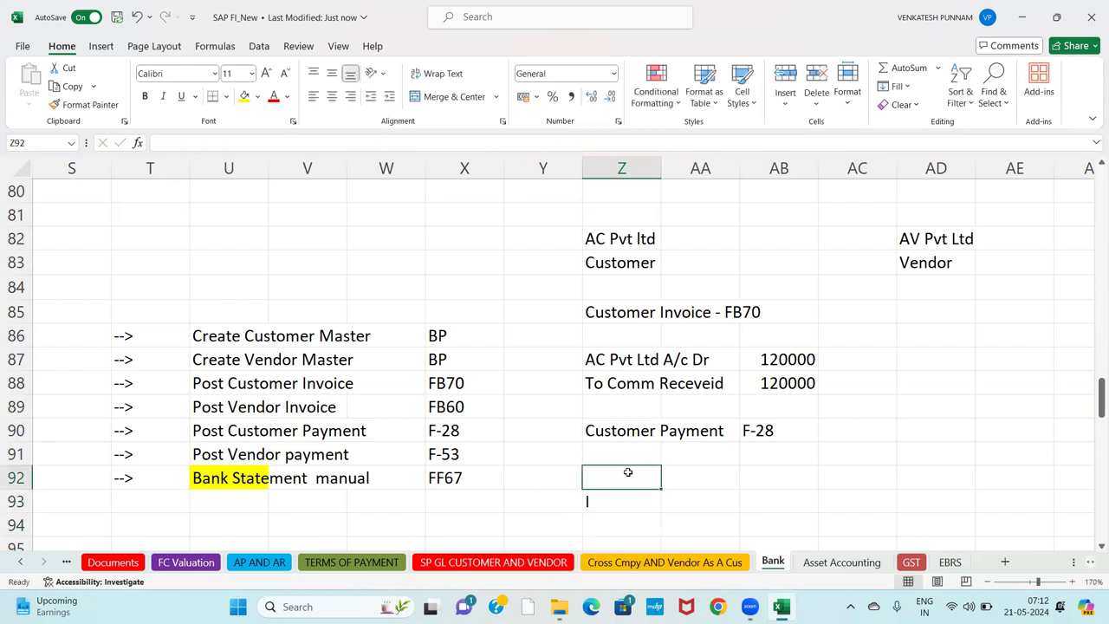
pyautogui.write('In')
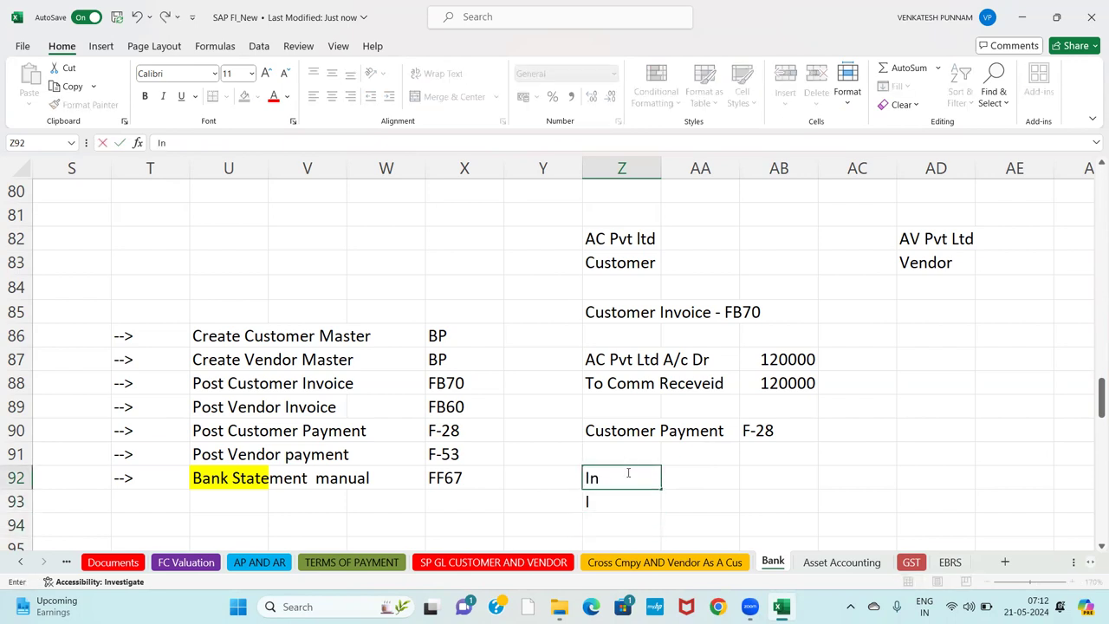
pyautogui.write('coming Pa')
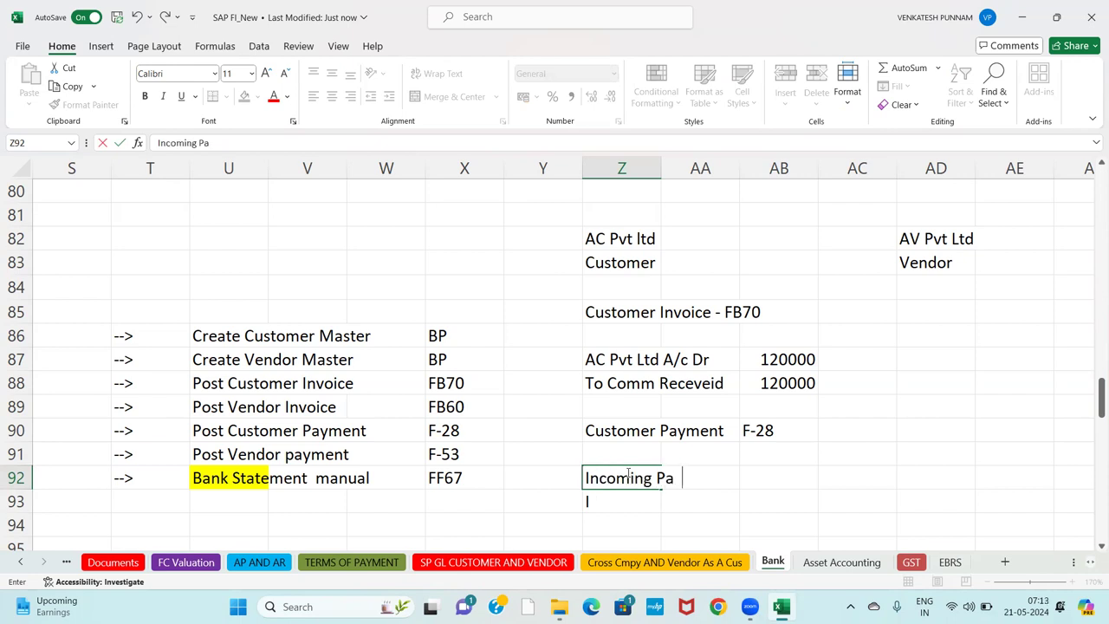
pyautogui.write('yment A/c')
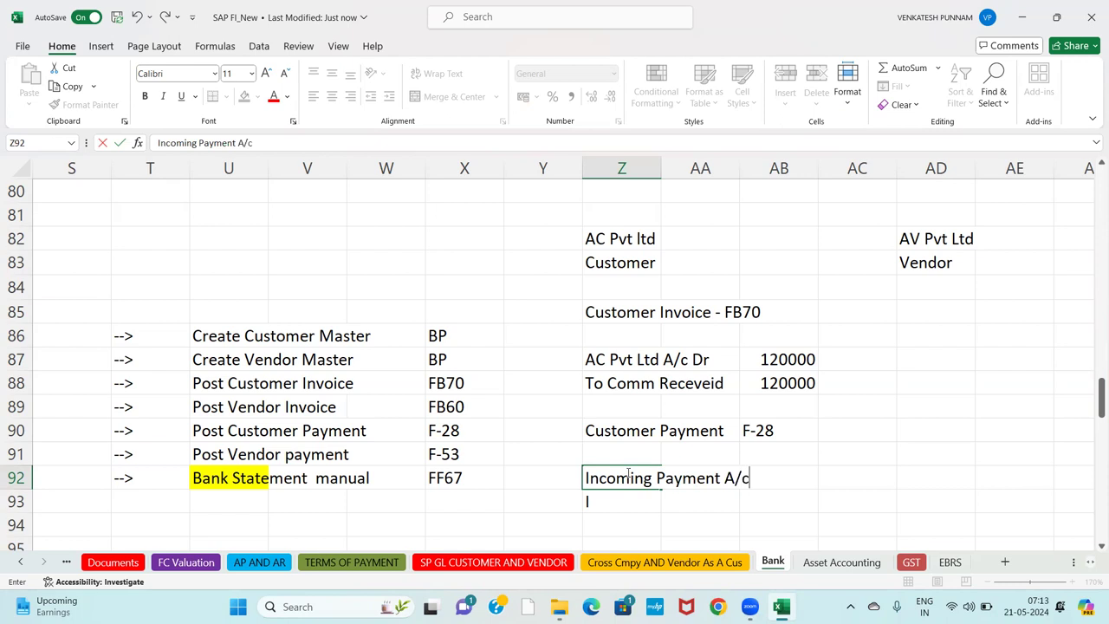
pyautogui.write(' Dr')
pyautogui.press('Return')
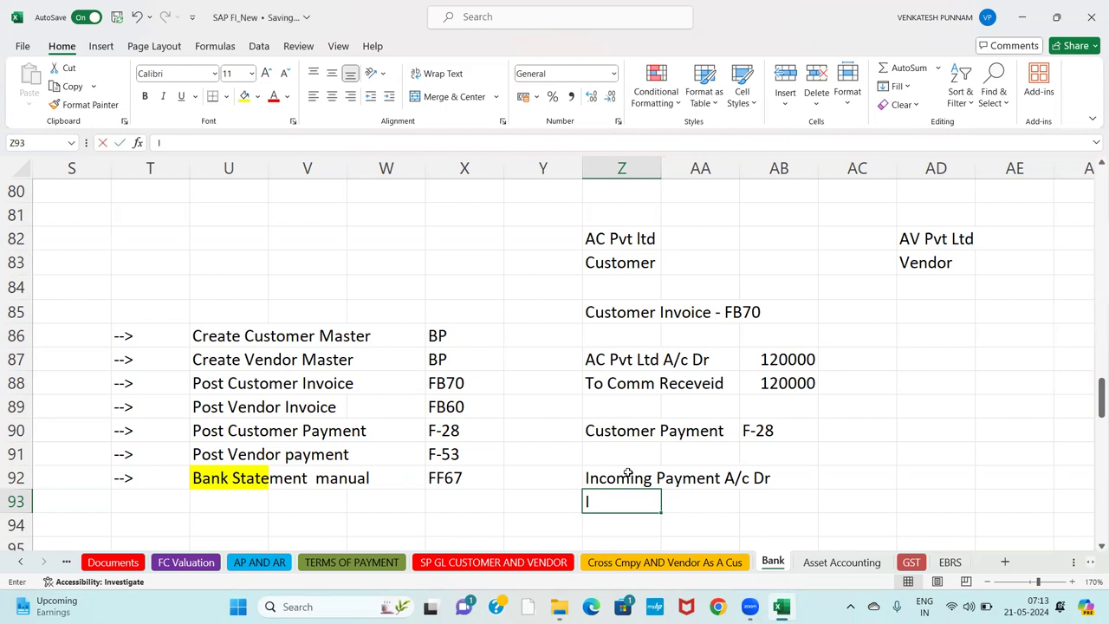
# Enter AC Pvt Ltd as the credit line in Z93.
pyautogui.write('AC PVt')
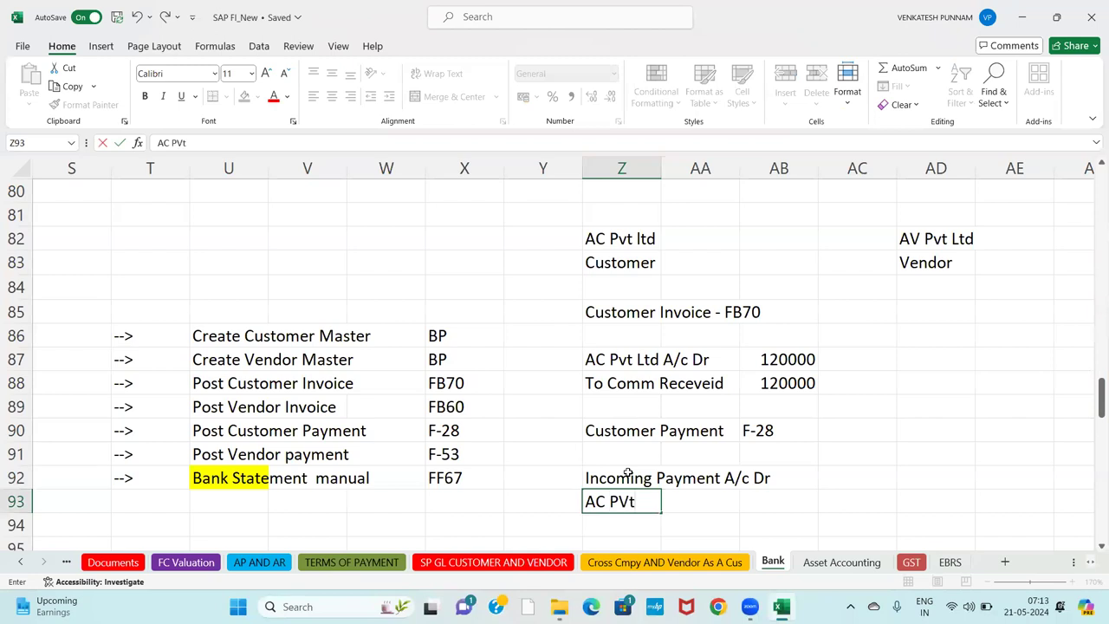
pyautogui.press('BackSpace')
pyautogui.press('BackSpace')
pyautogui.write('vt Ltd')
pyautogui.press('Tab')
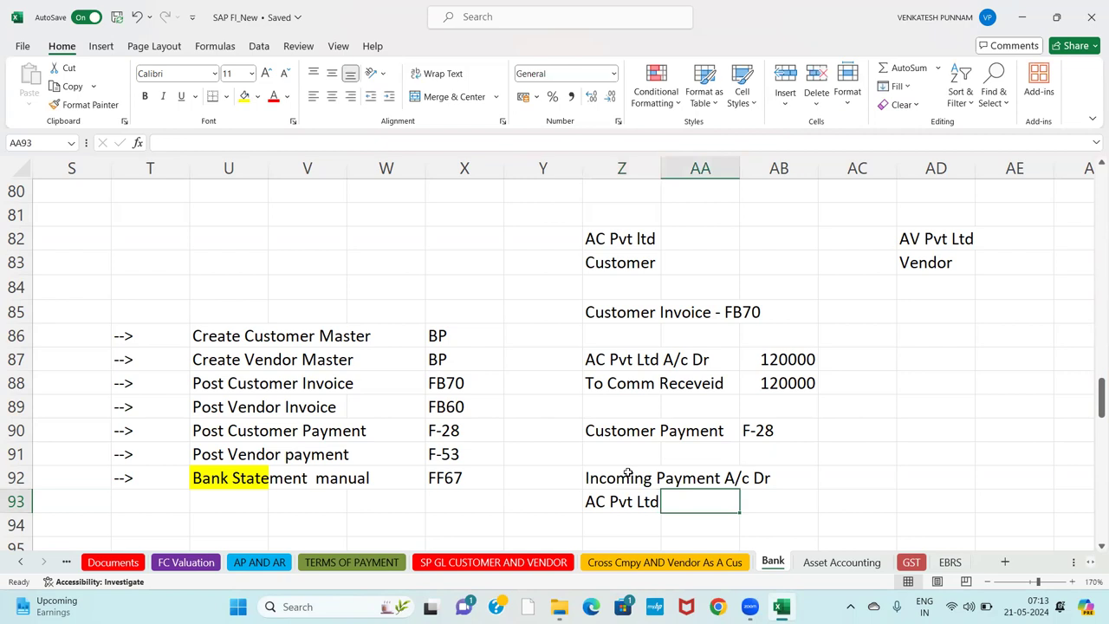
pyautogui.press('Tab')
# Enter 120000 in AC92 and AC93 for the payment amounts.
pyautogui.press('Up')
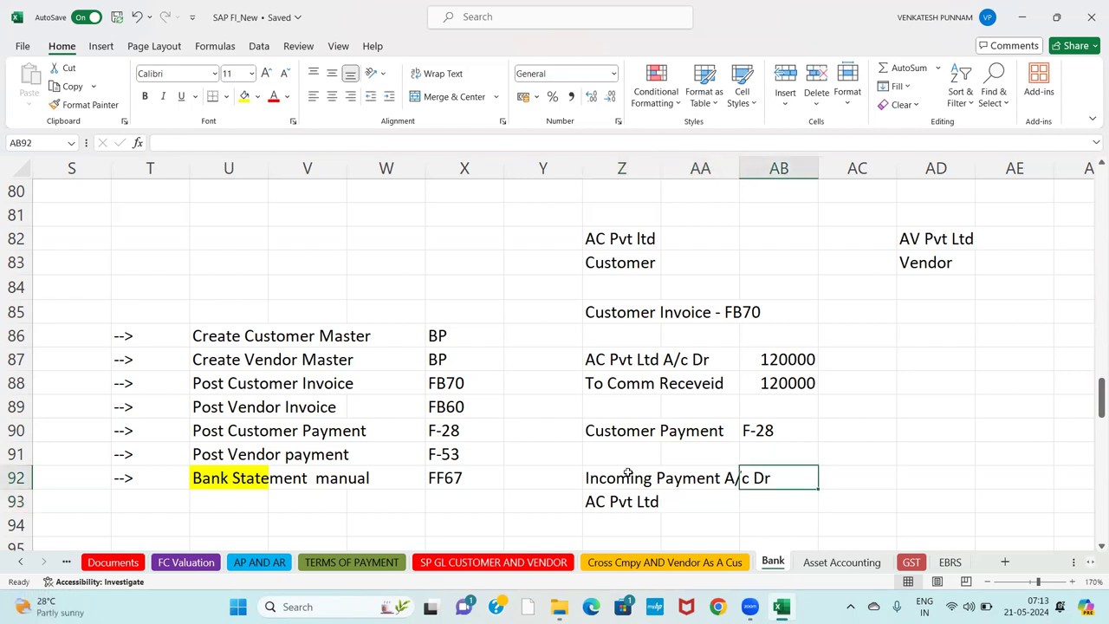
pyautogui.press('Right')
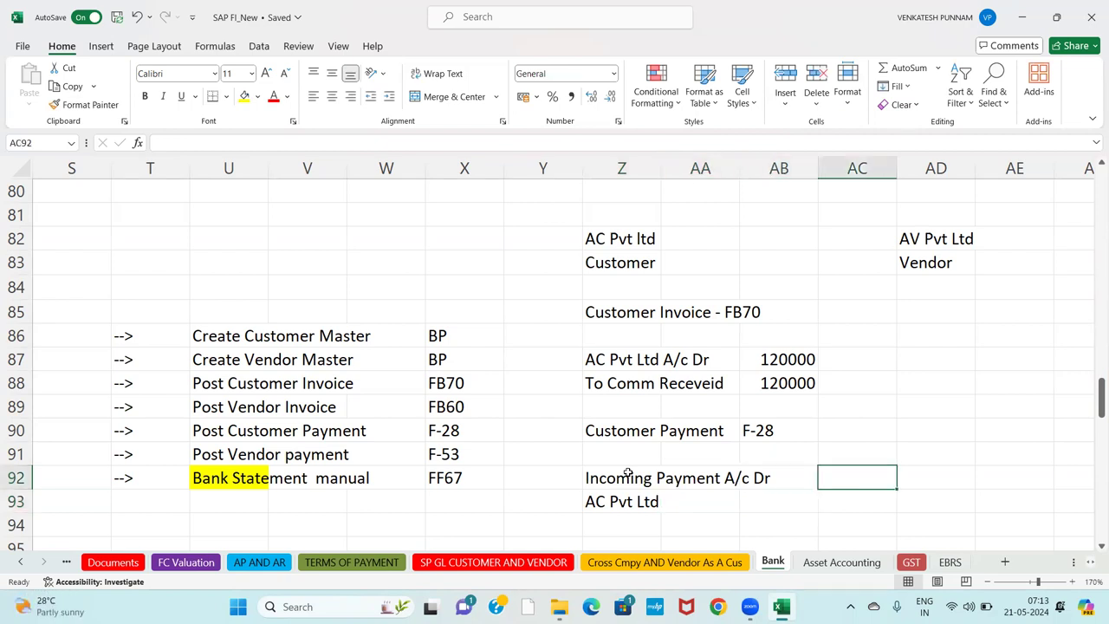
pyautogui.write('1299')
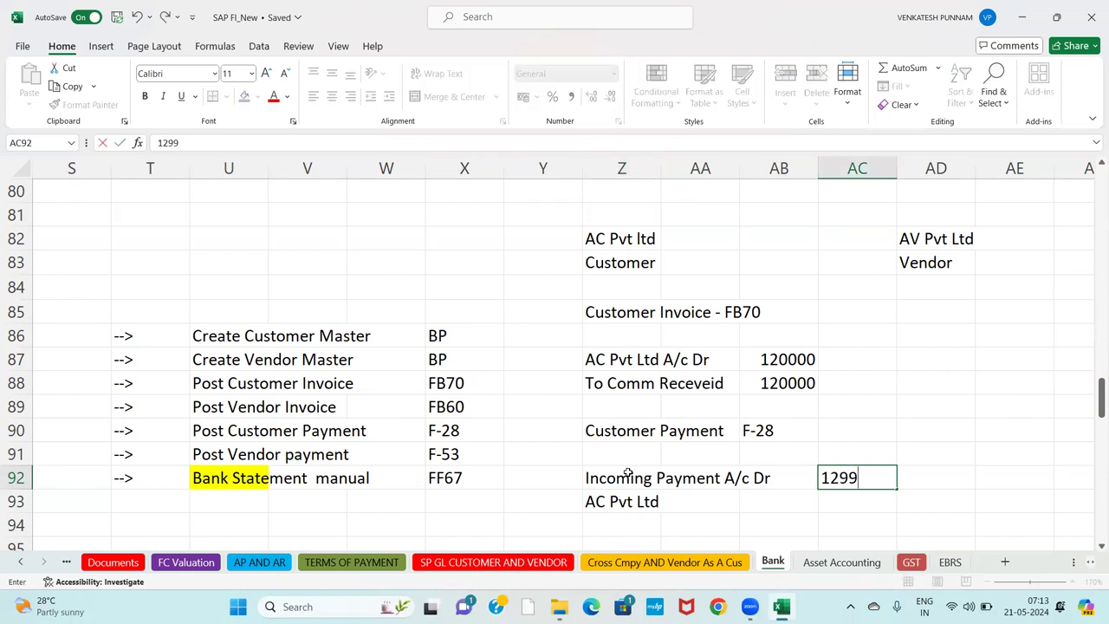
pyautogui.press('BackSpace')
pyautogui.press('BackSpace')
pyautogui.write('0000')
pyautogui.press('Return')
pyautogui.write('120000')
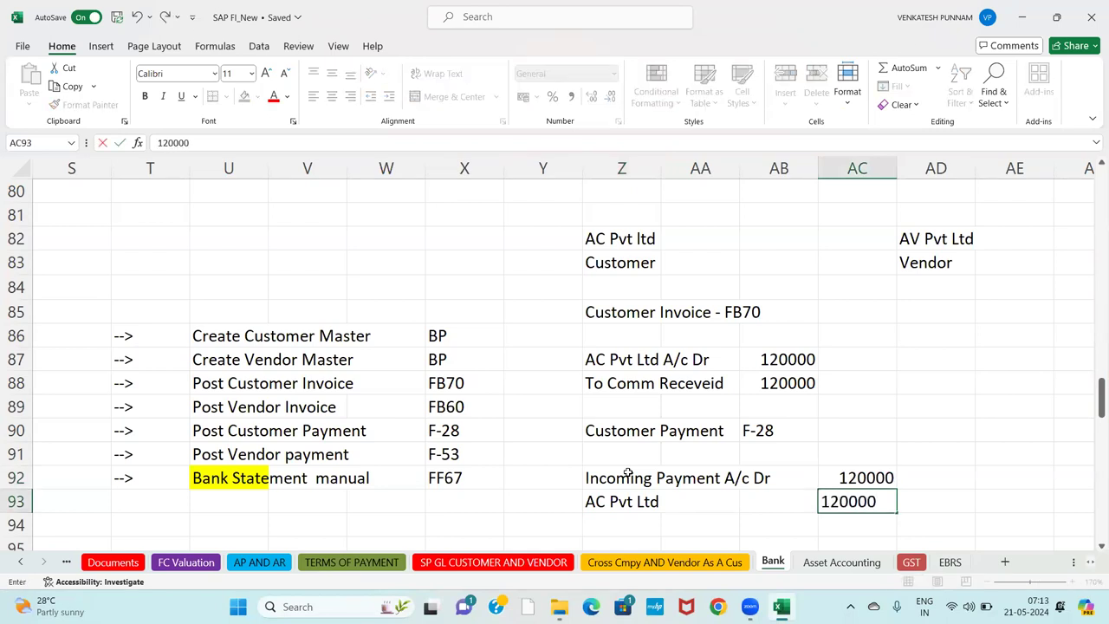
pyautogui.press('Return')
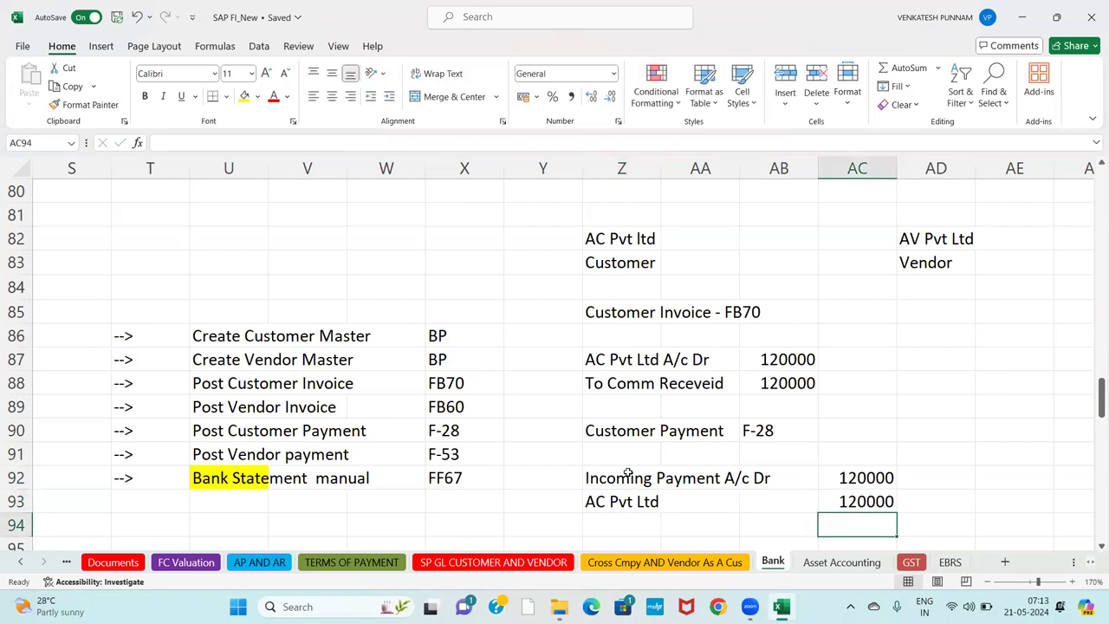
pyautogui.press('Right')
pyautogui.press('Right')
pyautogui.press('Right')
pyautogui.press('Right')
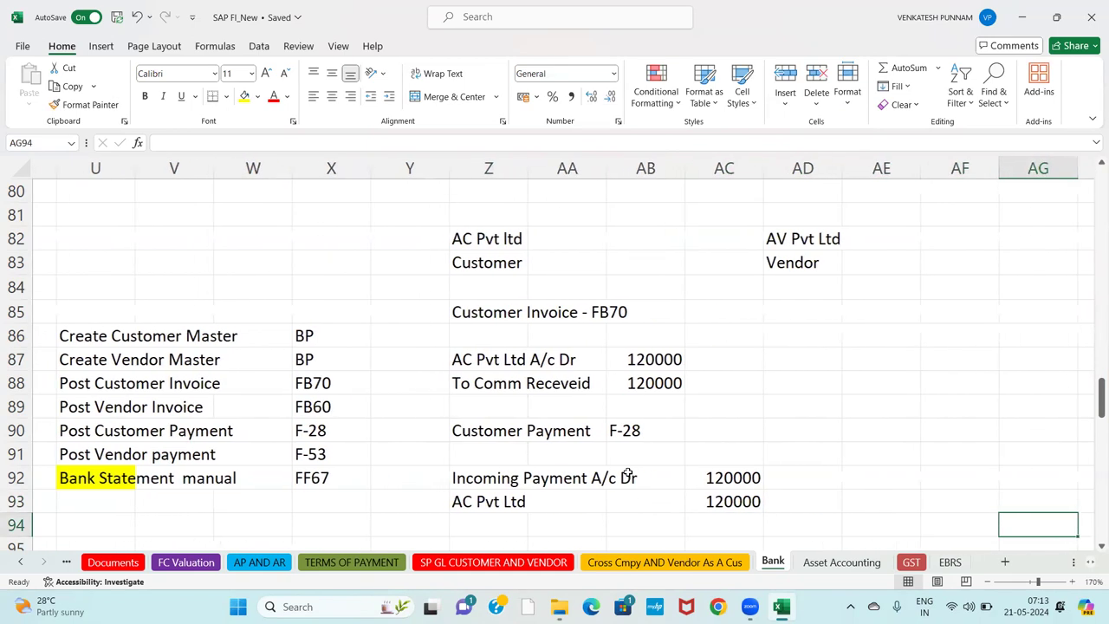
# Move the AV Pvt Ltd and Vendor labels from AD82:AD83 to AE82:AE83.
pyautogui.press('Up')
pyautogui.press('Up')
pyautogui.press('Up')
pyautogui.press('Up')
pyautogui.press('Up')
pyautogui.press('Up')
pyautogui.press('Up')
pyautogui.press('Up')
pyautogui.press('Up')
pyautogui.press('Up')
pyautogui.press('Up')
pyautogui.press('Up')
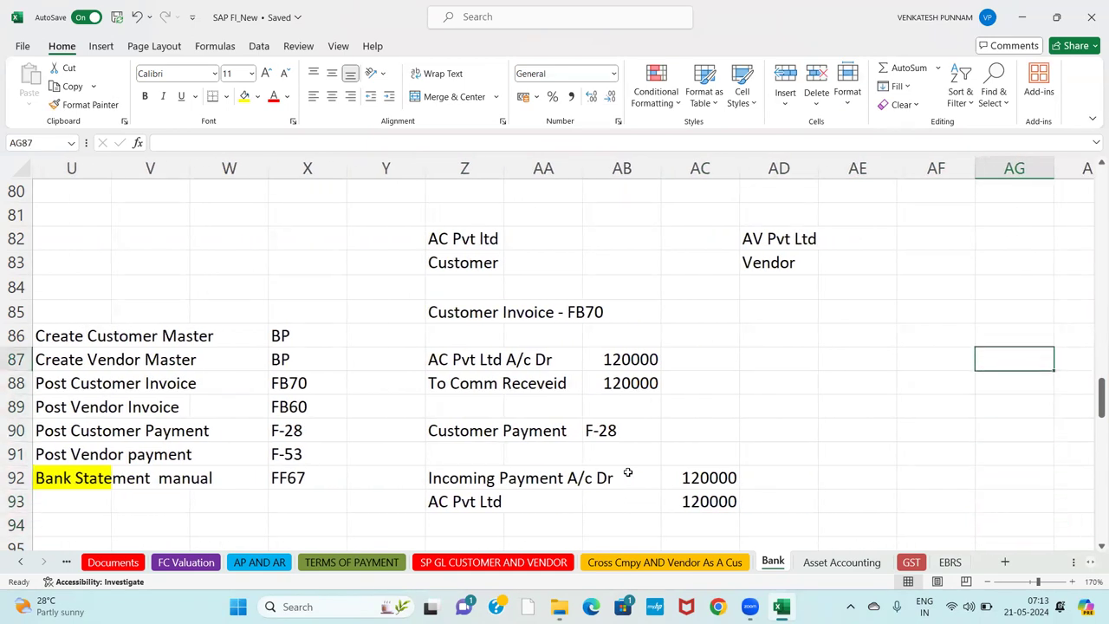
pyautogui.press('Left')
pyautogui.press('Left')
pyautogui.press('Left')
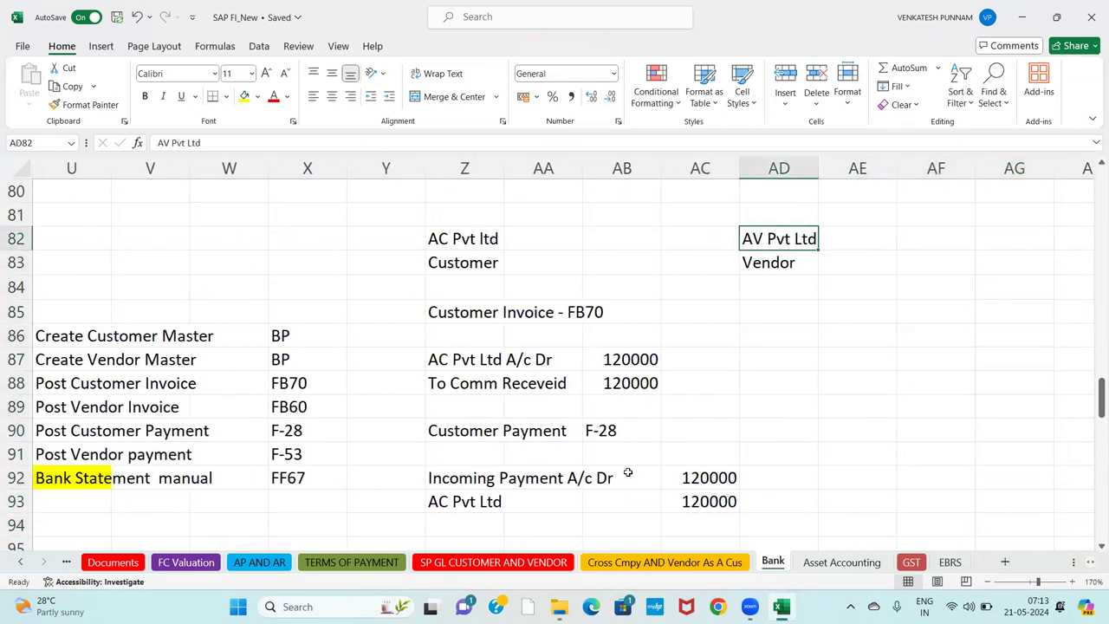
pyautogui.hotkey('shift', 'Down')
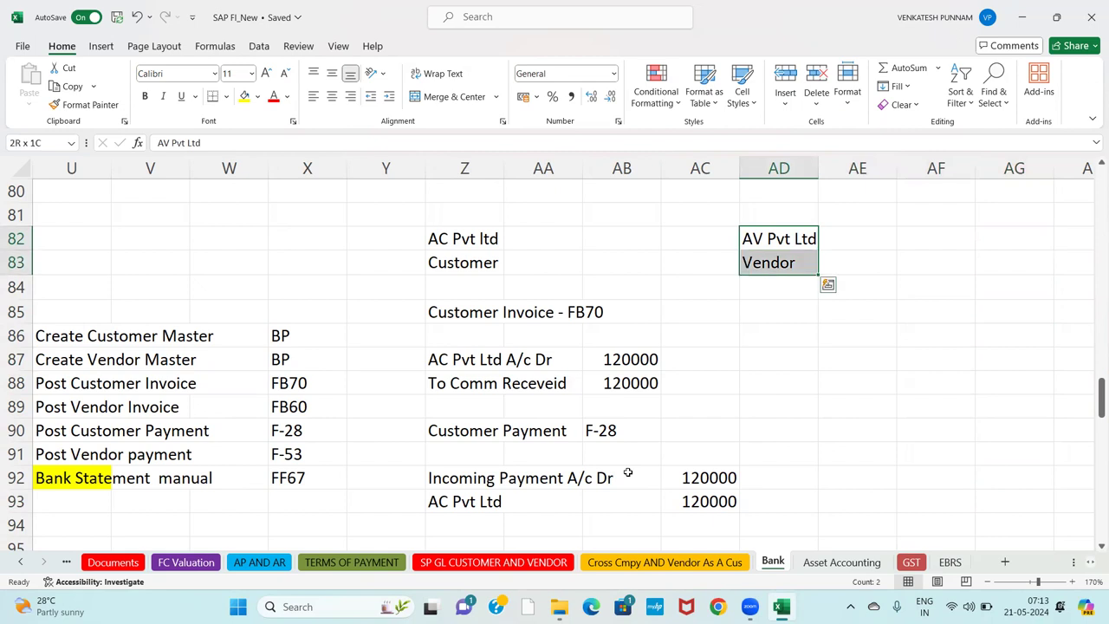
pyautogui.write('00')
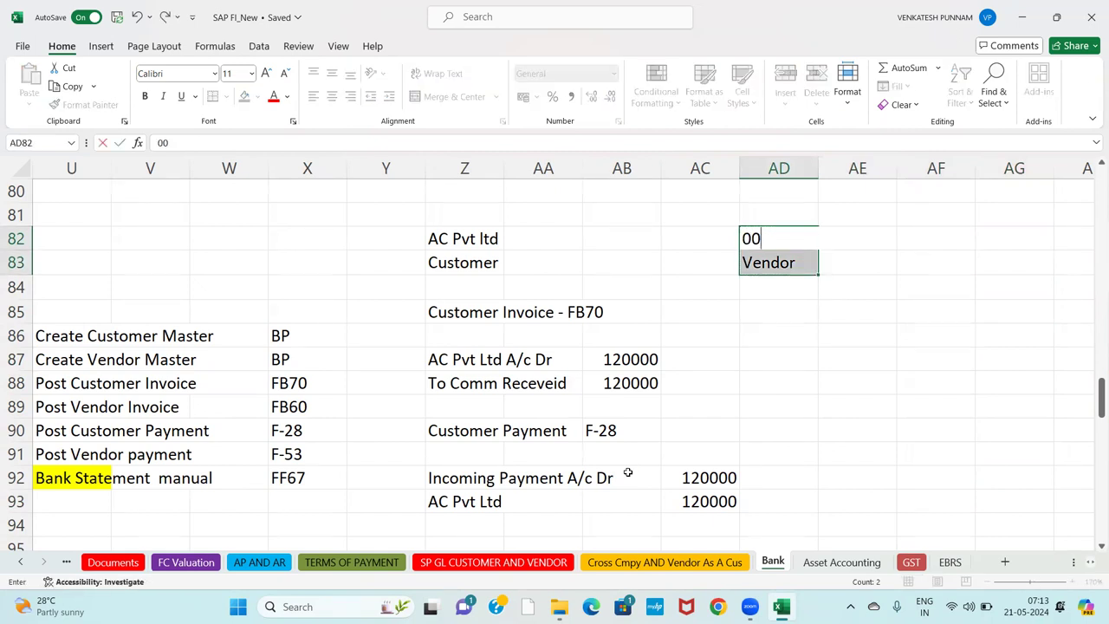
pyautogui.press('Escape')
pyautogui.press('Return')
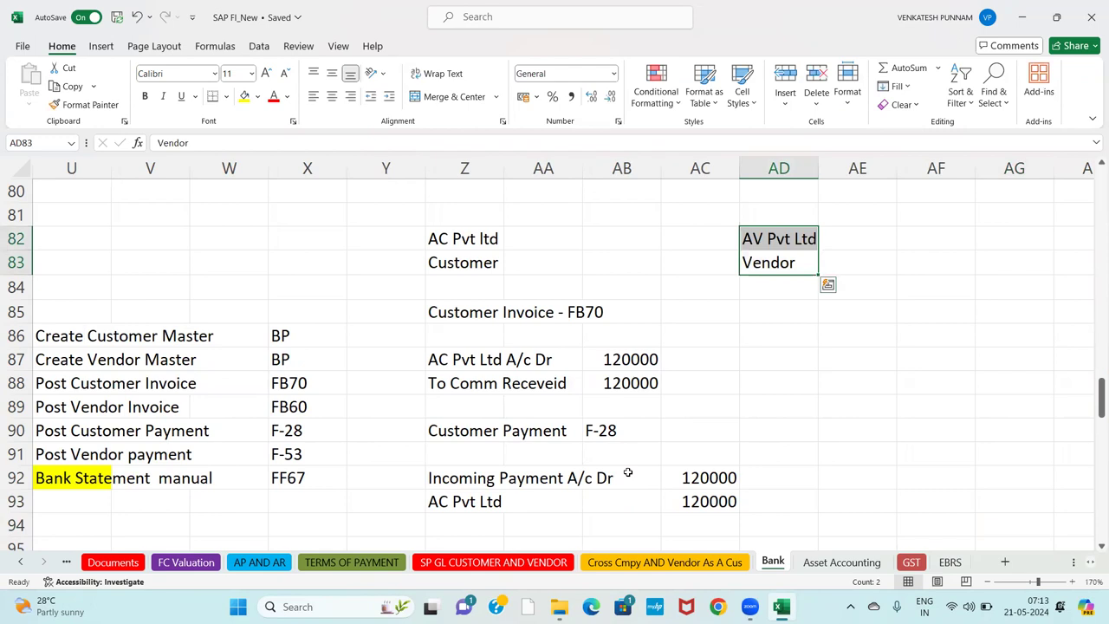
pyautogui.press('Return')
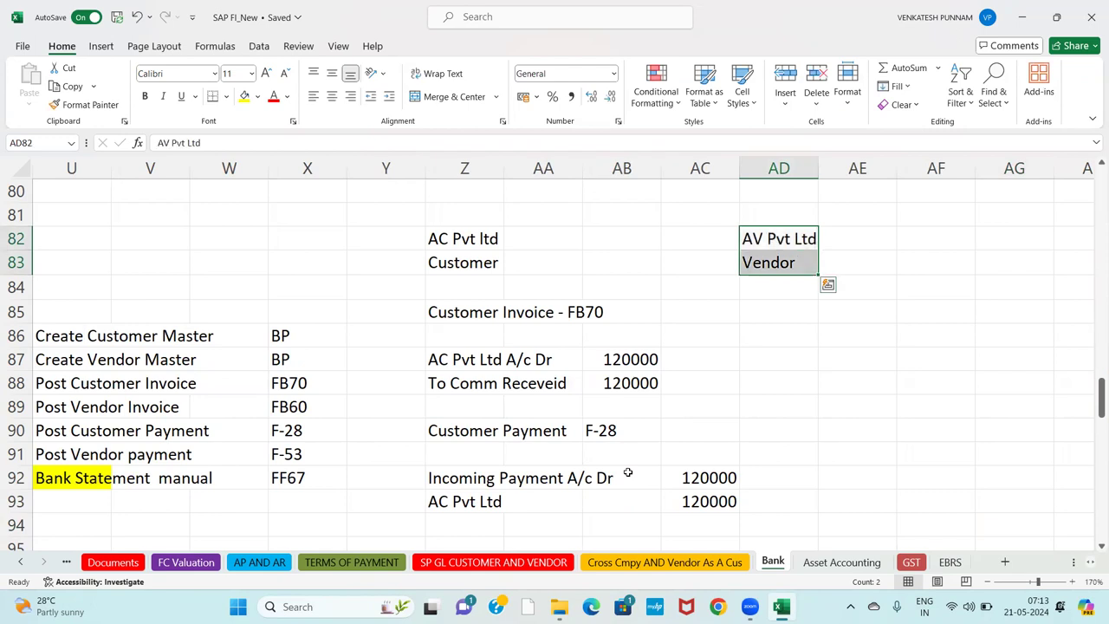
pyautogui.hotkey('ctrl', 'c')
pyautogui.press('Right')
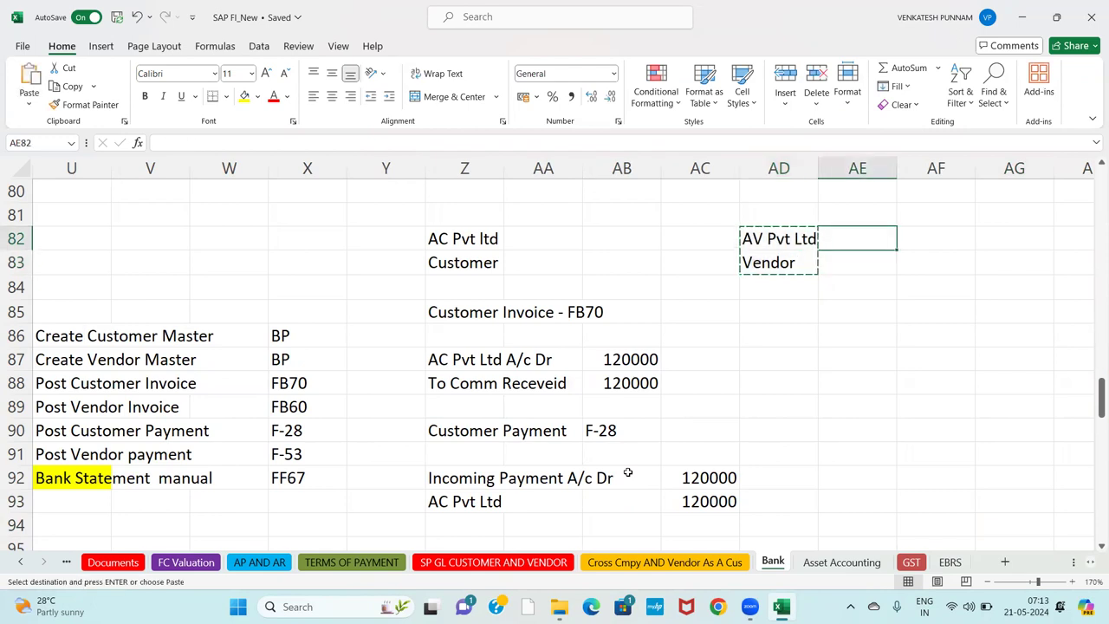
pyautogui.press('Return')
# Begin the Vendor Invoice heading in AD84.
pyautogui.press('Down')
pyautogui.press('Down')
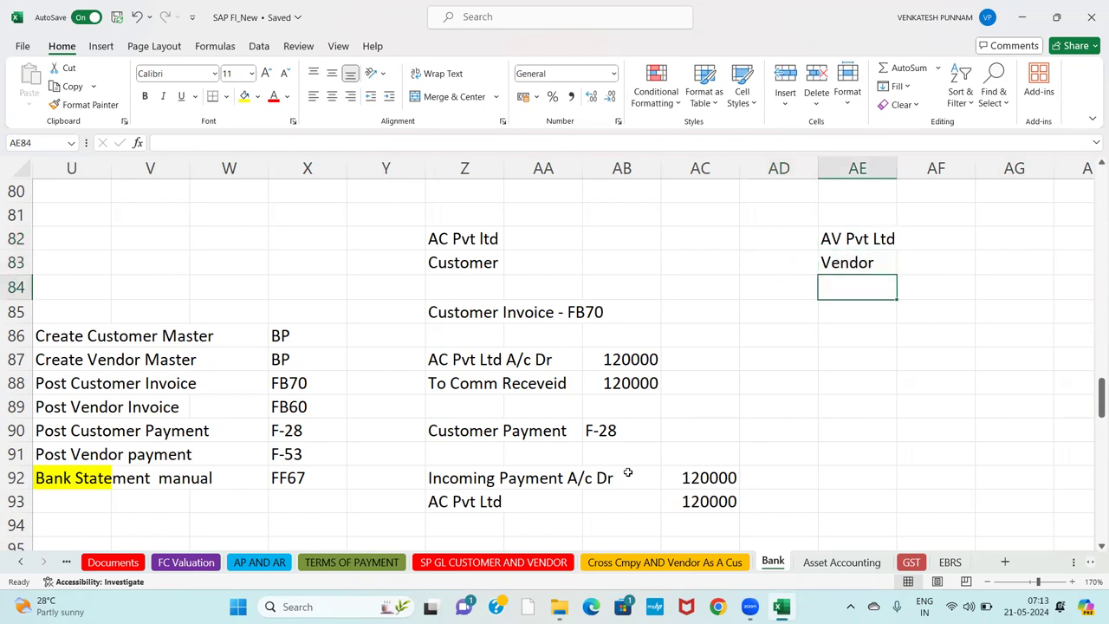
pyautogui.press('Left')
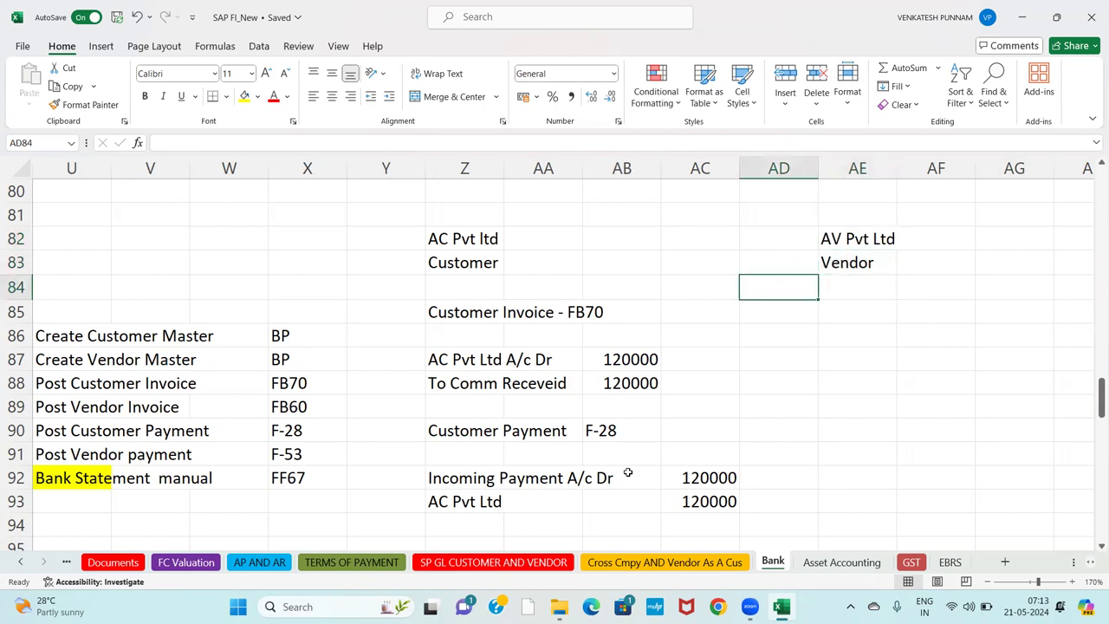
pyautogui.write('Vendor')
pyautogui.write(' Inovice')
# Correct the AD84 heading to read 'Vendor Invoice Posting : FB60'.
pyautogui.press('BackSpace')
pyautogui.press('BackSpace')
pyautogui.press('BackSpace')
pyautogui.press('BackSpace')
pyautogui.press('BackSpace')
pyautogui.write('voice posoting')
pyautogui.press('BackSpace')
pyautogui.press('BackSpace')
pyautogui.press('BackSpace')
pyautogui.press('BackSpace')
pyautogui.press('BackSpace')
pyautogui.press('BackSpace')
pyautogui.press('BackSpace')
pyautogui.press('BackSpace')
pyautogui.press('BackSpace')
pyautogui.write('Posting : FB')
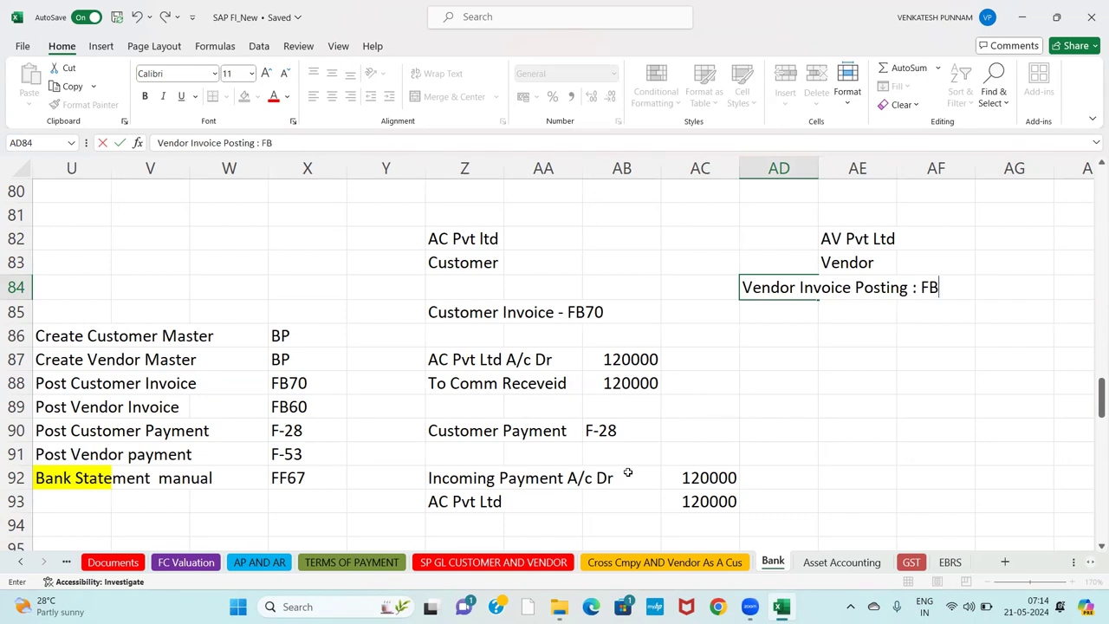
pyautogui.write('60')
pyautogui.press('Return')
pyautogui.press('Return')
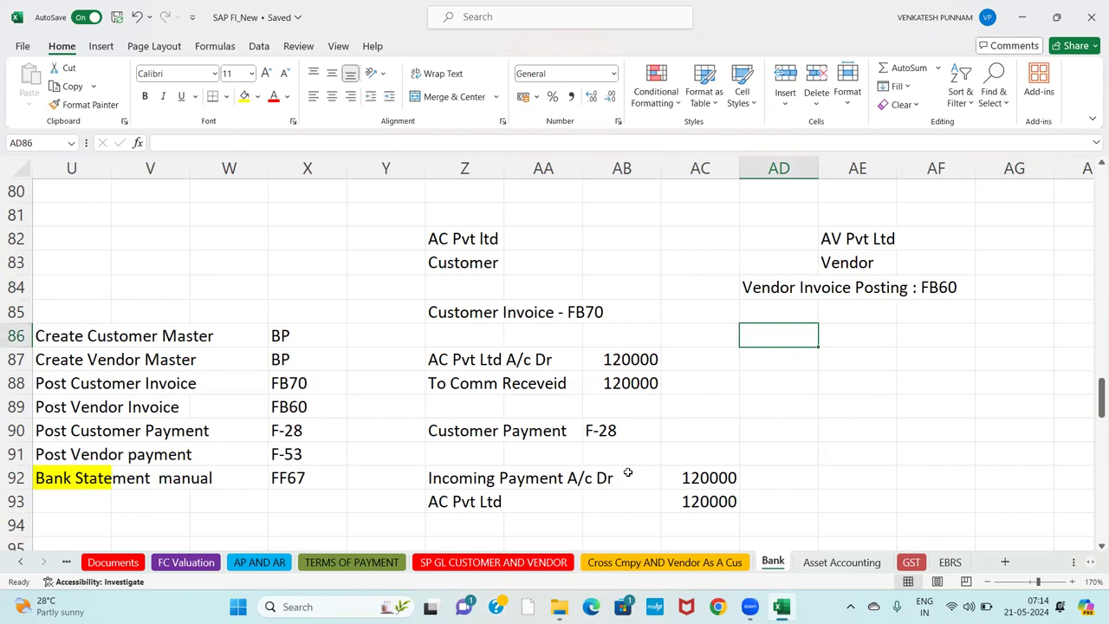
pyautogui.press('Return')
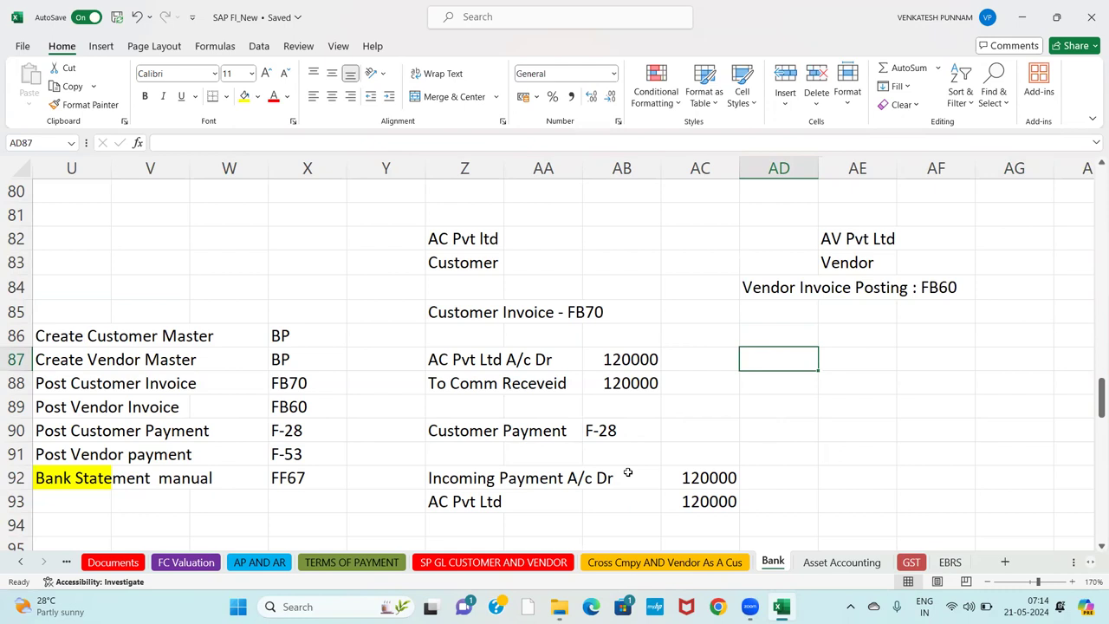
# Enter the journal lines 'Comm Paid A/c dr' in AD87 and 'Av Pvt Ltd' in AD88.
pyautogui.write('cOMM')
pyautogui.press('BackSpace')
pyautogui.press('BackSpace')
pyautogui.press('BackSpace')
pyautogui.press('BackSpace')
pyautogui.write('Comm Paid A/c dr')
pyautogui.press('Return')
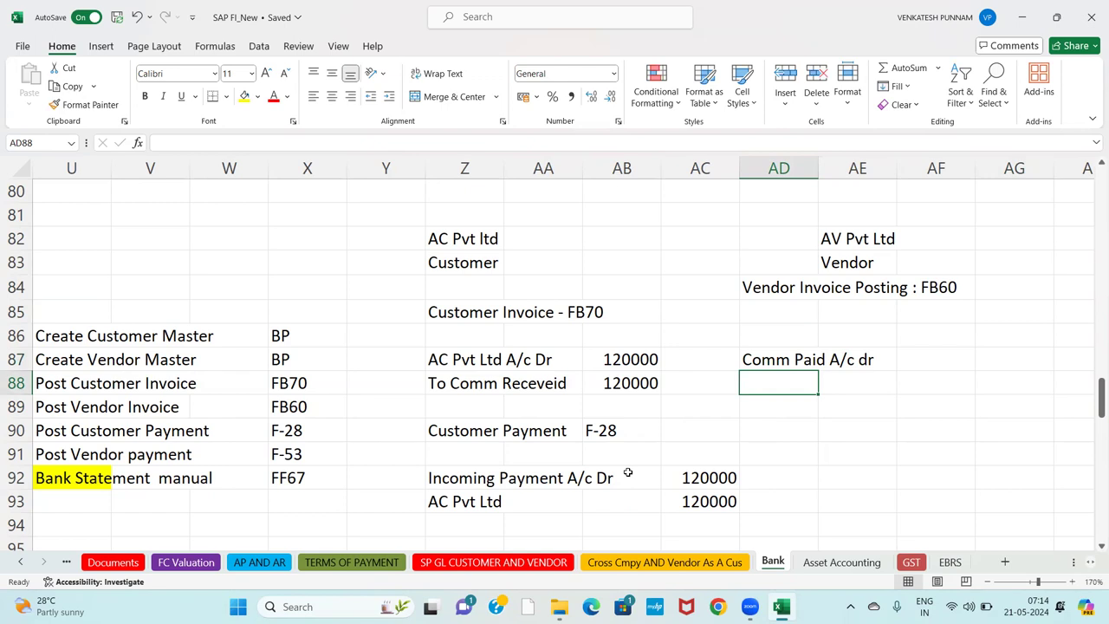
pyautogui.write('AV')
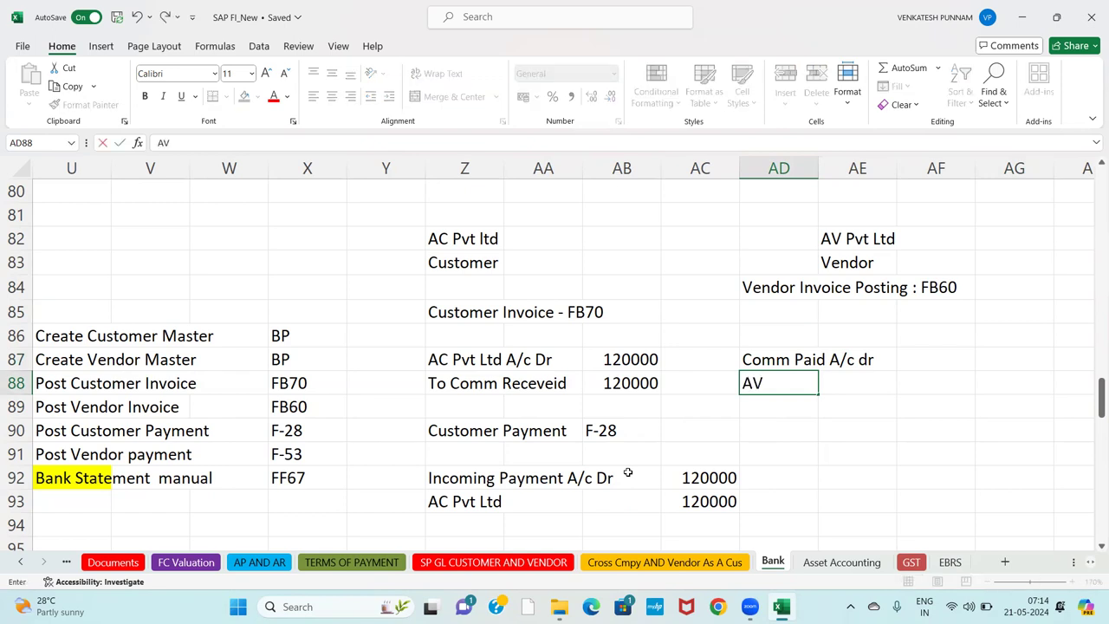
pyautogui.press('BackSpace')
pyautogui.write('v Pvt Ltd')
pyautogui.press('Return')
# Enter 100000 for both lines in AF87 and AF88.
pyautogui.press('Up')
pyautogui.press('Up')
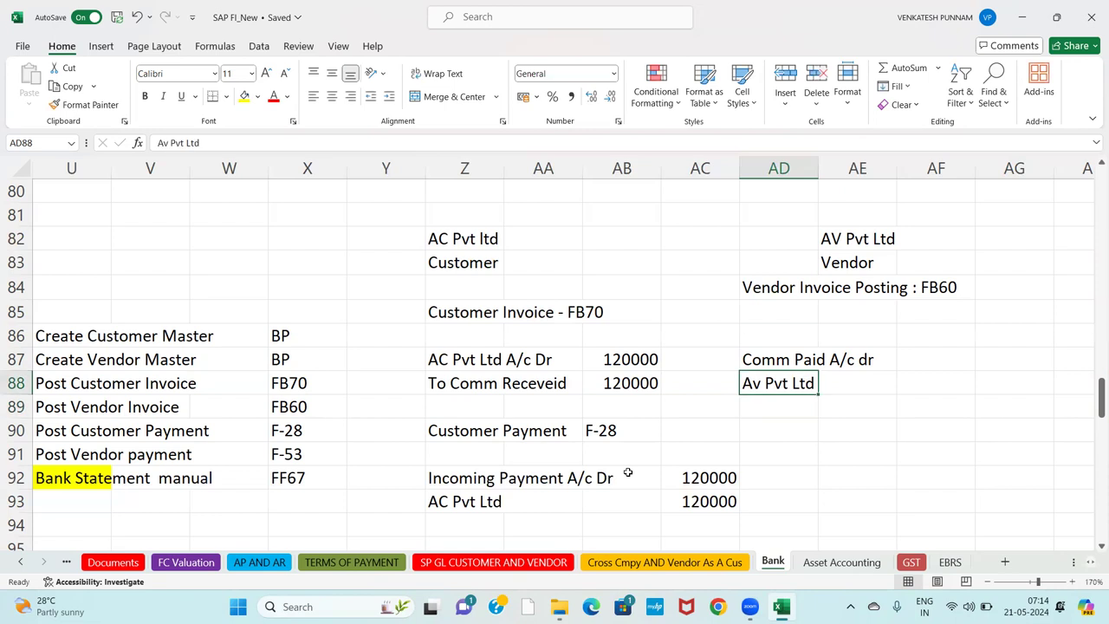
pyautogui.press('Right')
pyautogui.press('Right')
pyautogui.write('1')
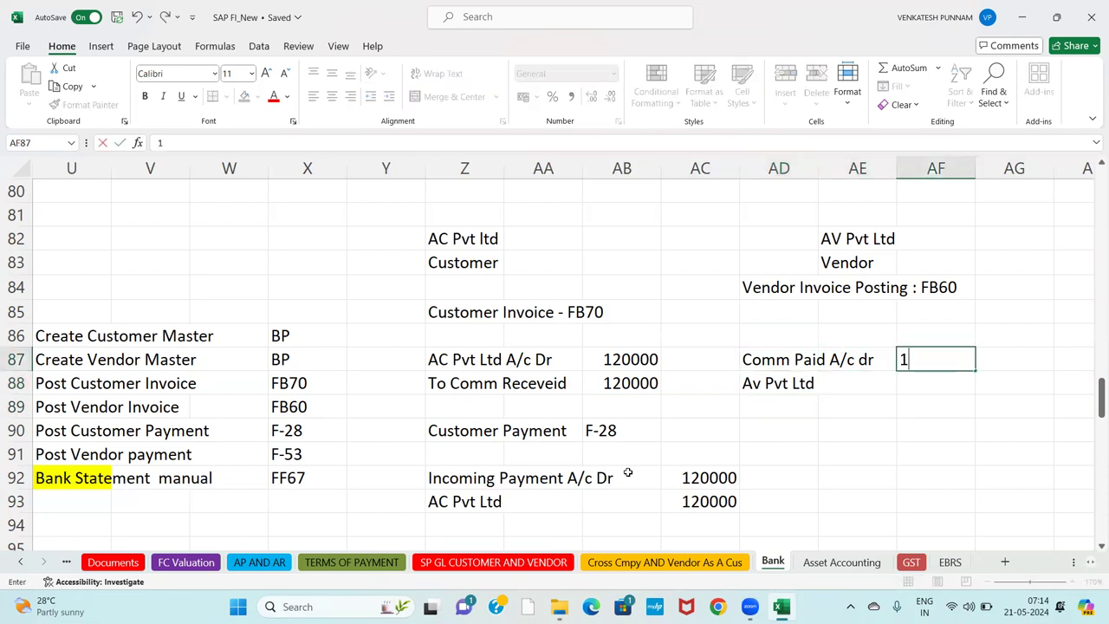
pyautogui.write('00000')
pyautogui.press('Return')
pyautogui.write('10000')
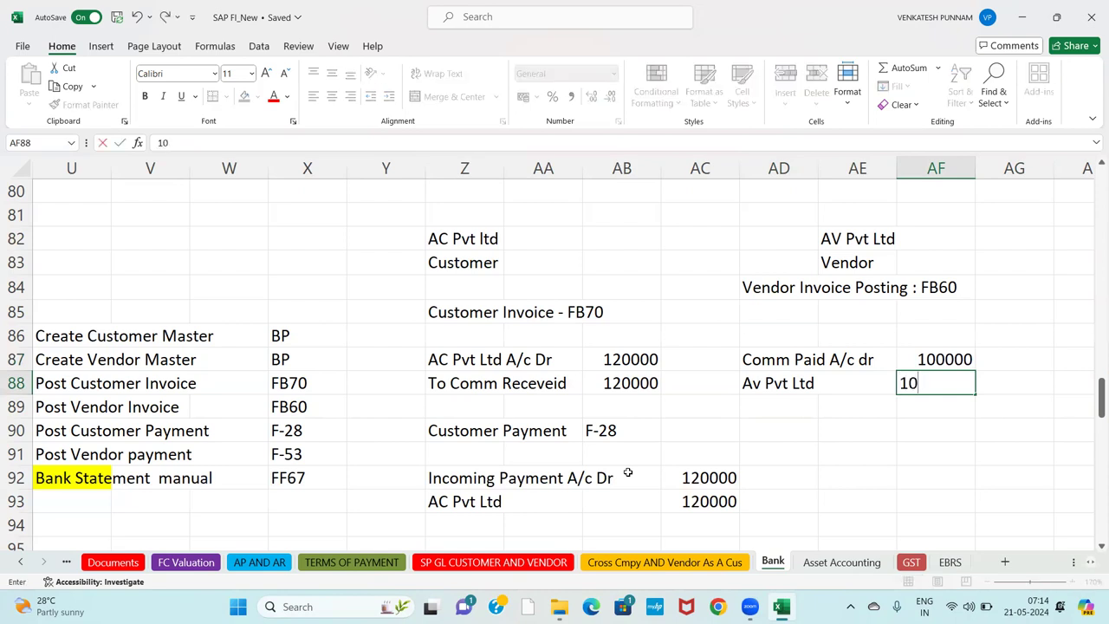
pyautogui.write('0')
pyautogui.press('Return')
pyautogui.press('Left')
pyautogui.press('Left')
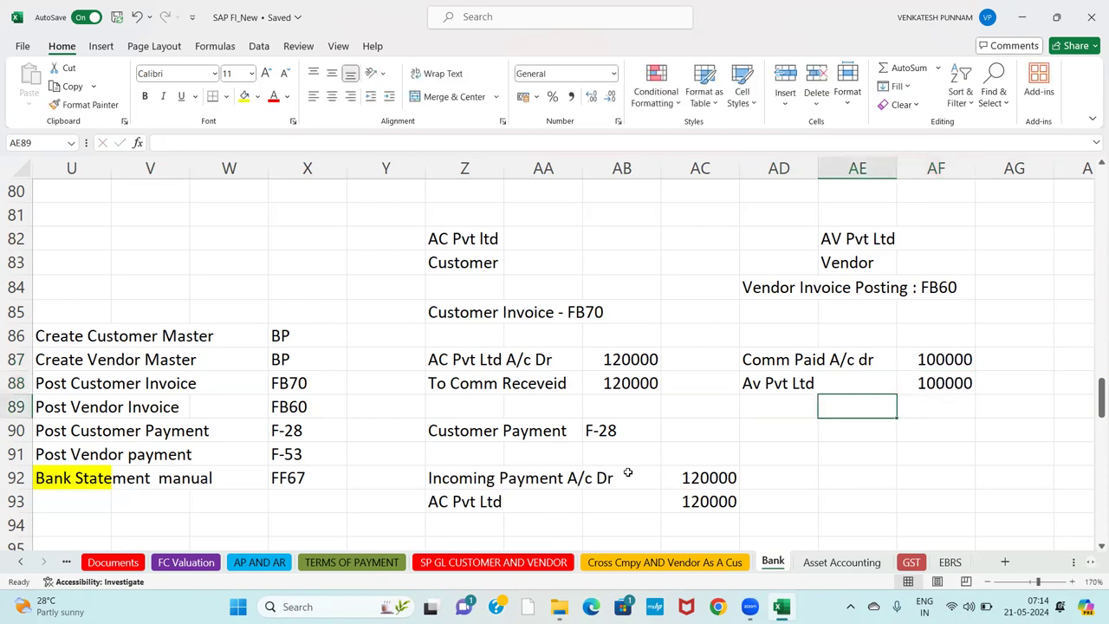
pyautogui.press('Down')
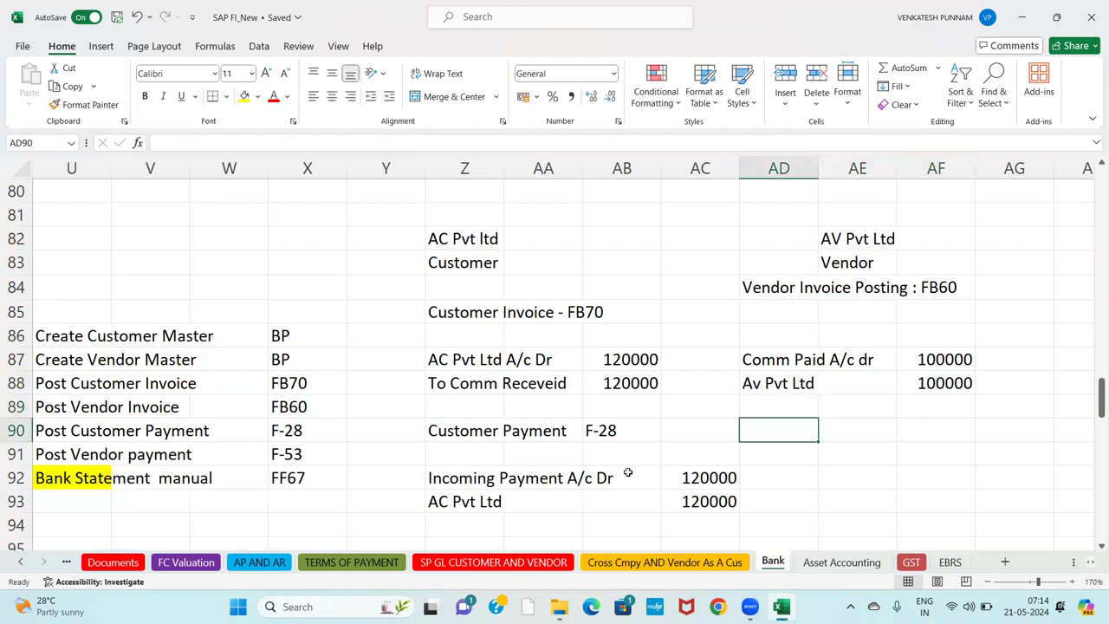
# Type the 'Vendor Payment : F-53' heading with lines 'Av Pvt Ltd A/c Dr' and 'To Outgoing Payment'.
pyautogui.write('Vendor')
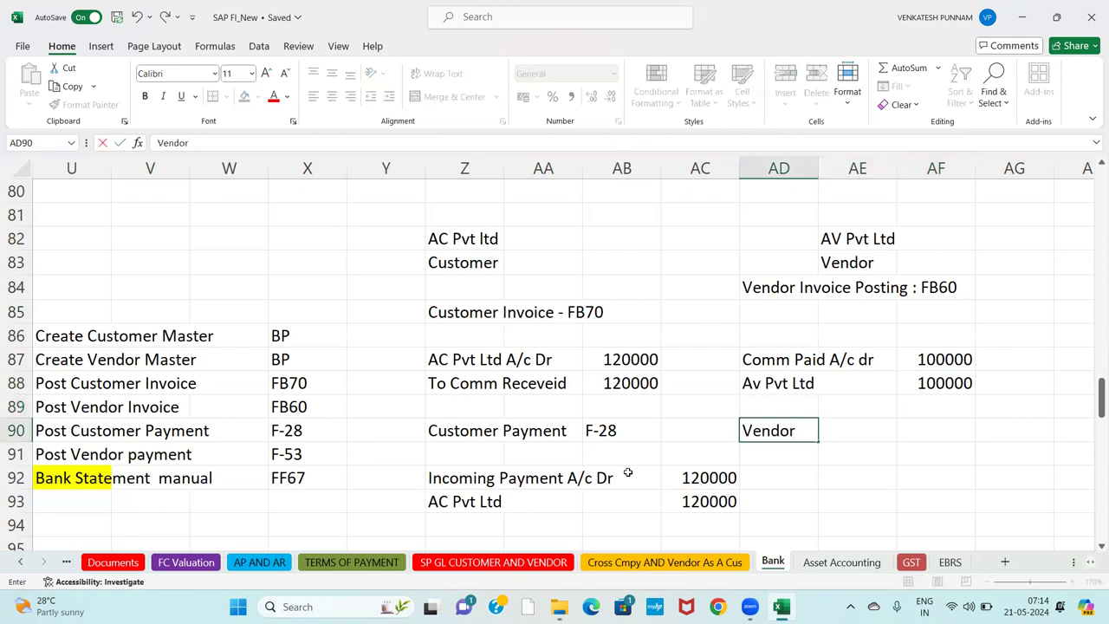
pyautogui.write(' Payment')
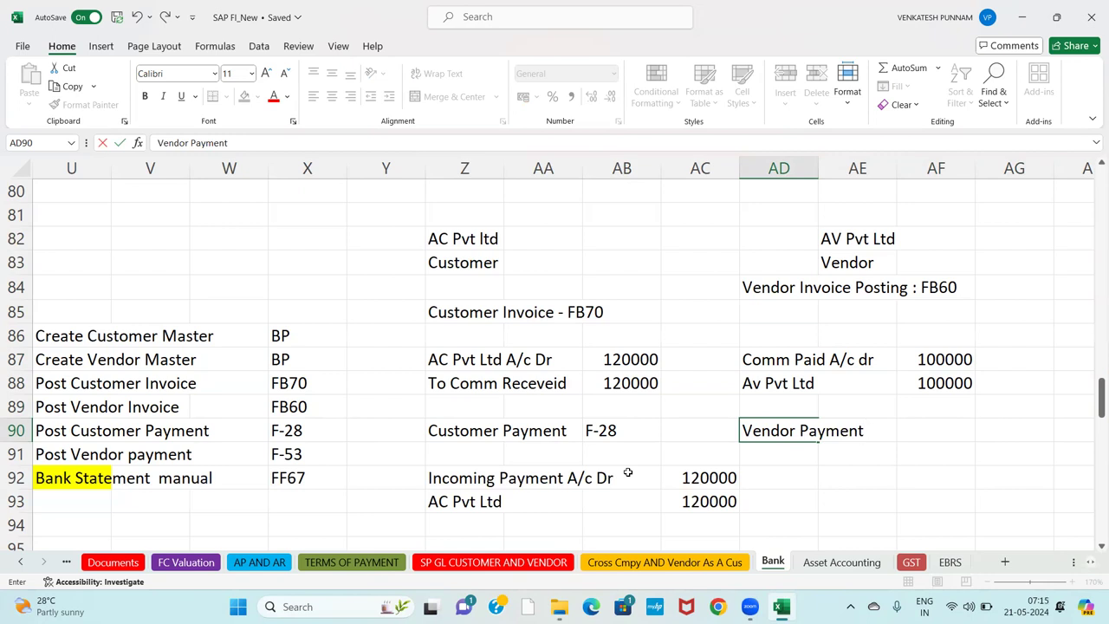
pyautogui.write(' : F-53')
pyautogui.press('Return')
pyautogui.press('Return')
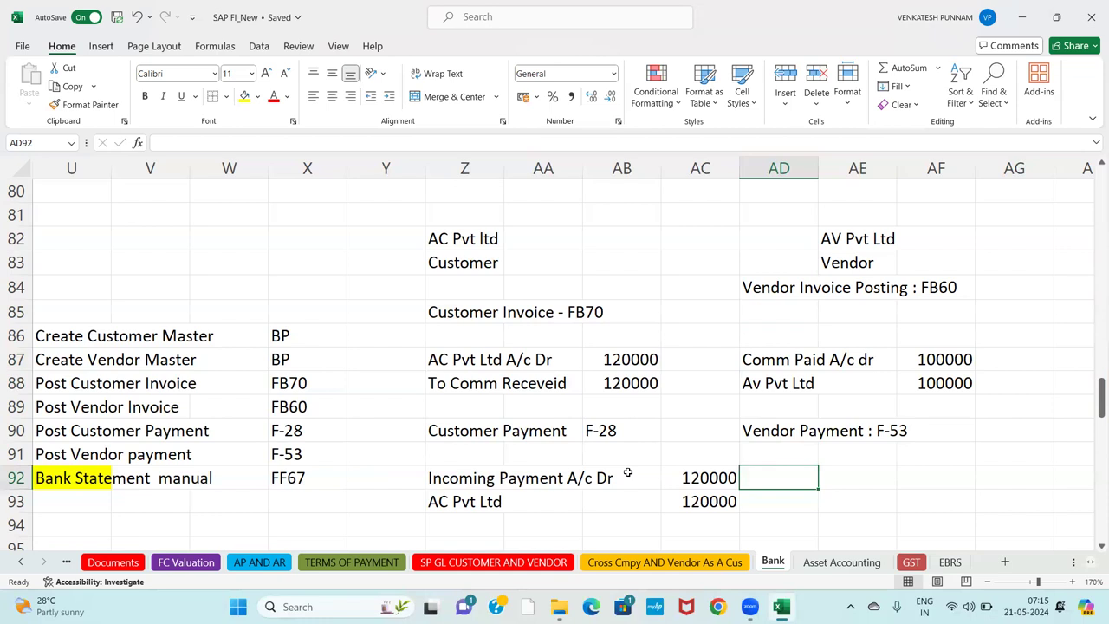
pyautogui.write('AV')
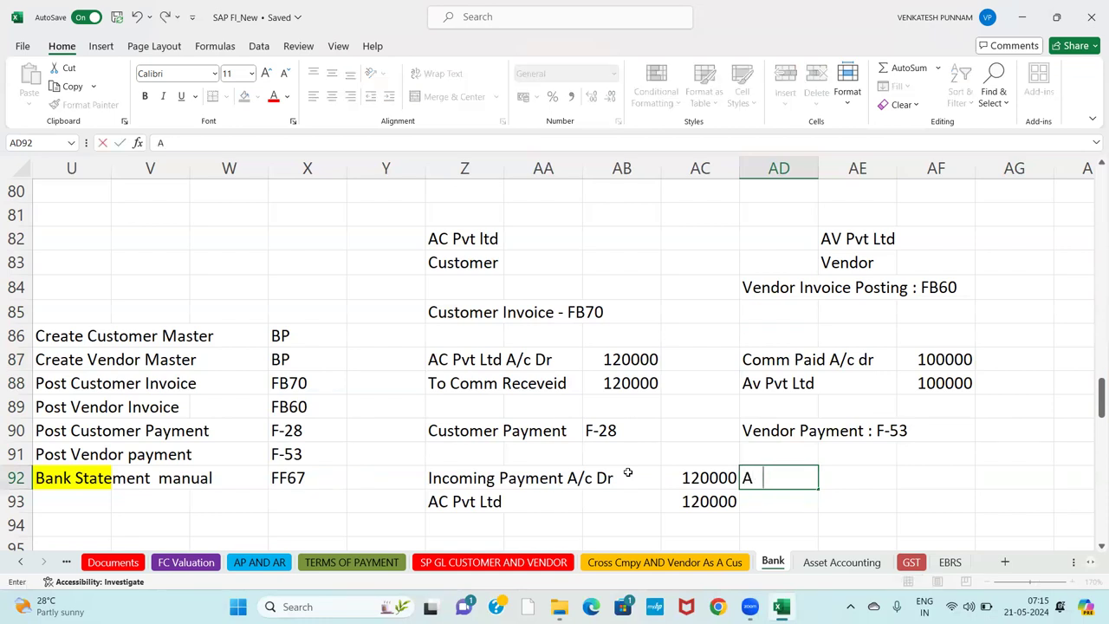
pyautogui.press('BackSpace')
pyautogui.write('v Pvt Ltd A/c DEr')
pyautogui.press('BackSpace')
pyautogui.press('BackSpace')
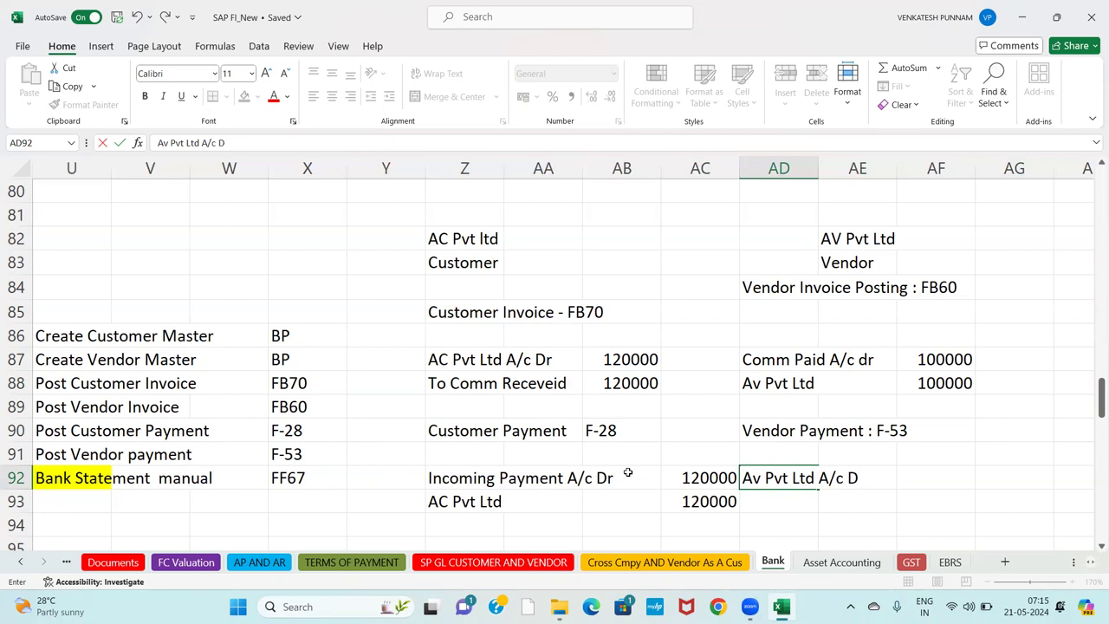
pyautogui.write('r')
pyautogui.press('Return')
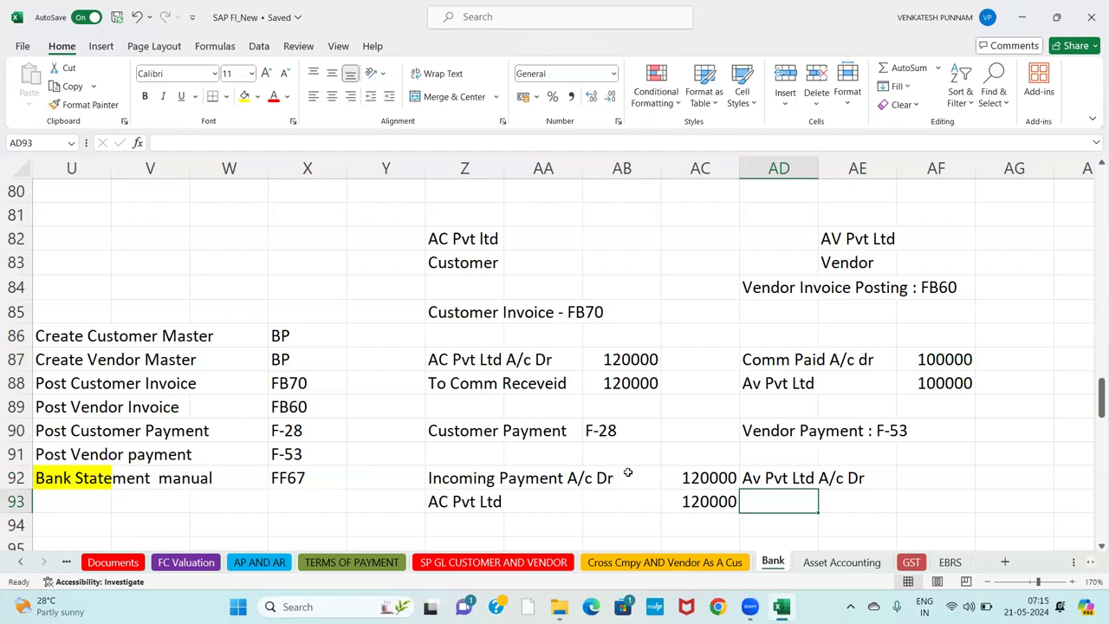
pyautogui.write('To ')
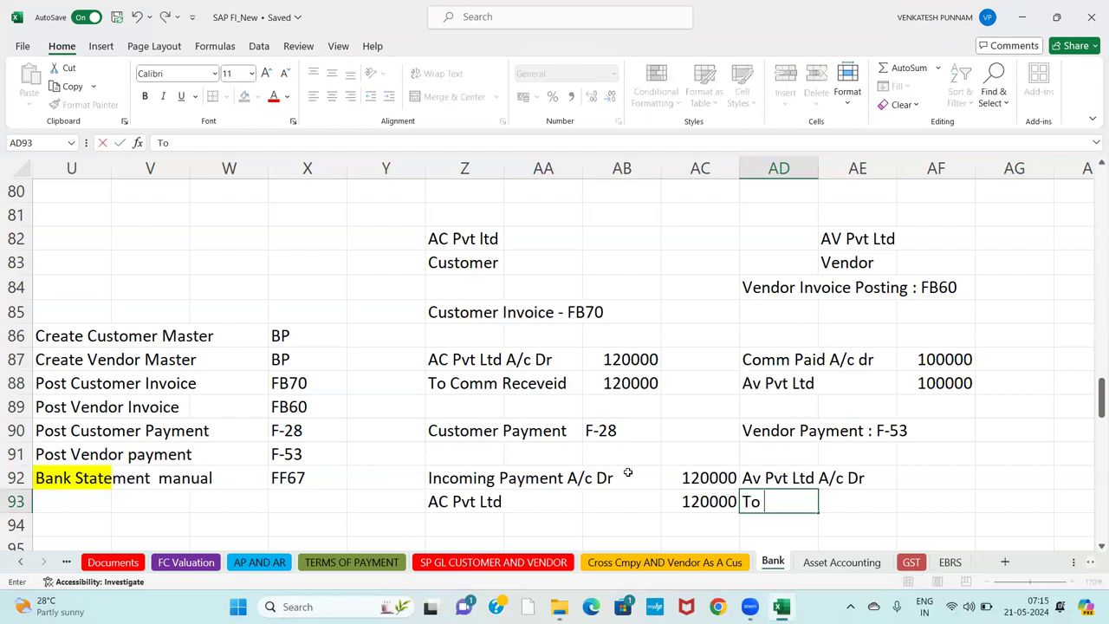
pyautogui.write('Outgoing ')
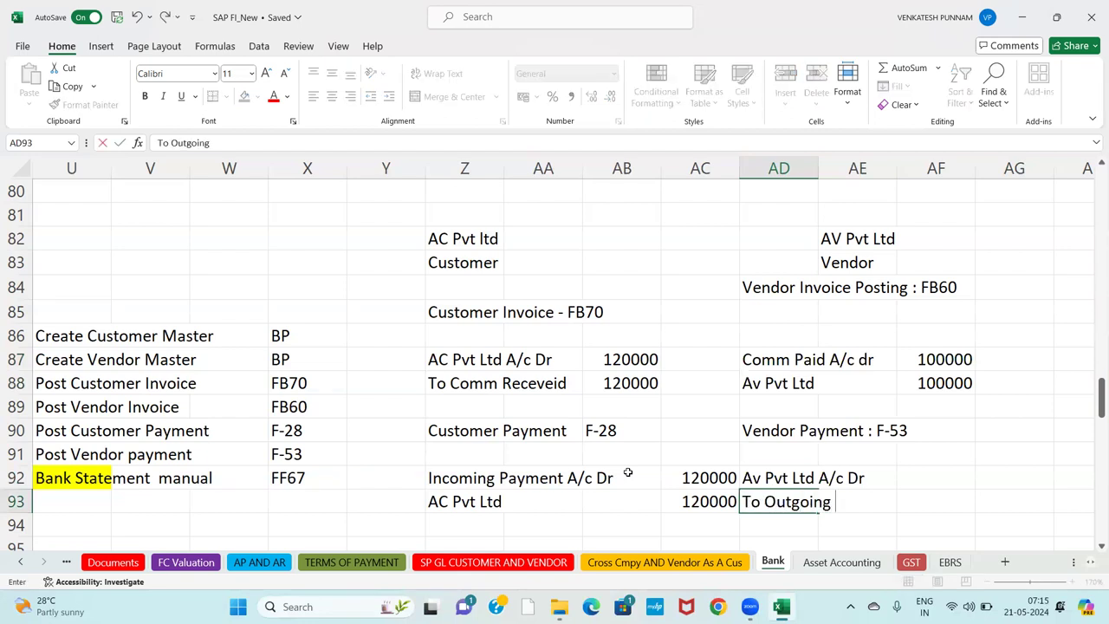
pyautogui.write('Payment')
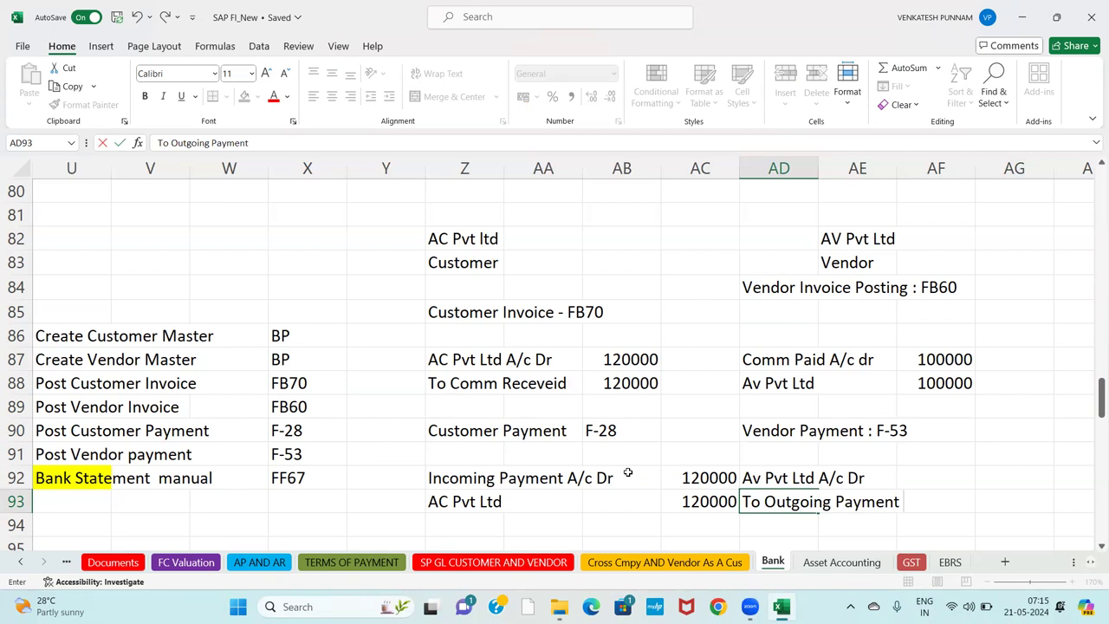
pyautogui.press('Return')
# Enter 100000 for both lines in AF92 and AF93.
pyautogui.press('Up')
pyautogui.press('Up')
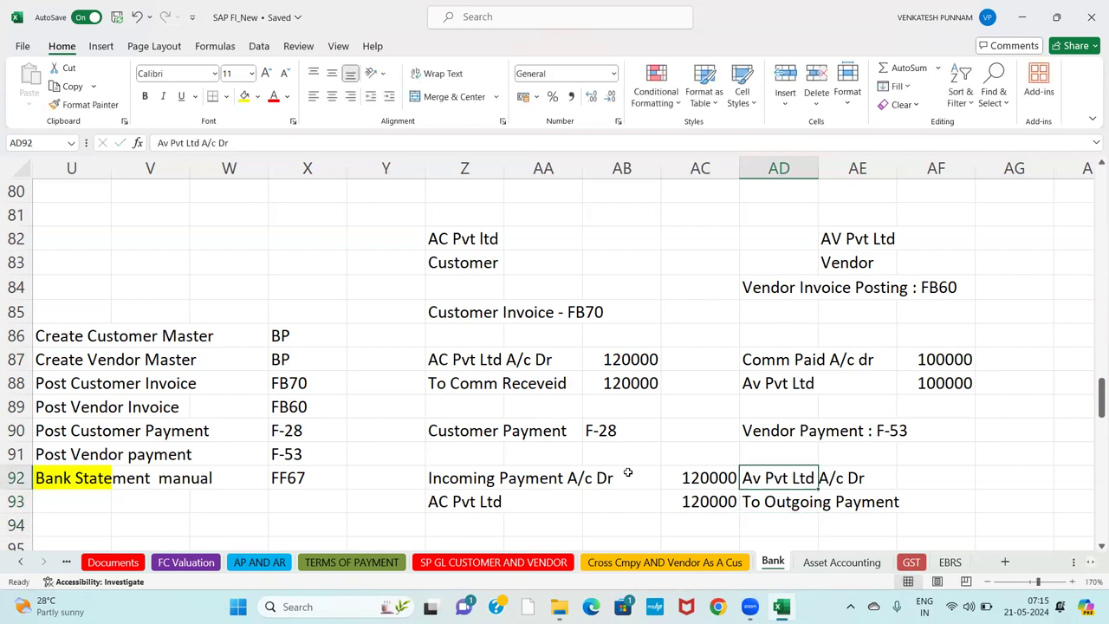
pyautogui.press('Right')
pyautogui.press('Right')
pyautogui.write('1')
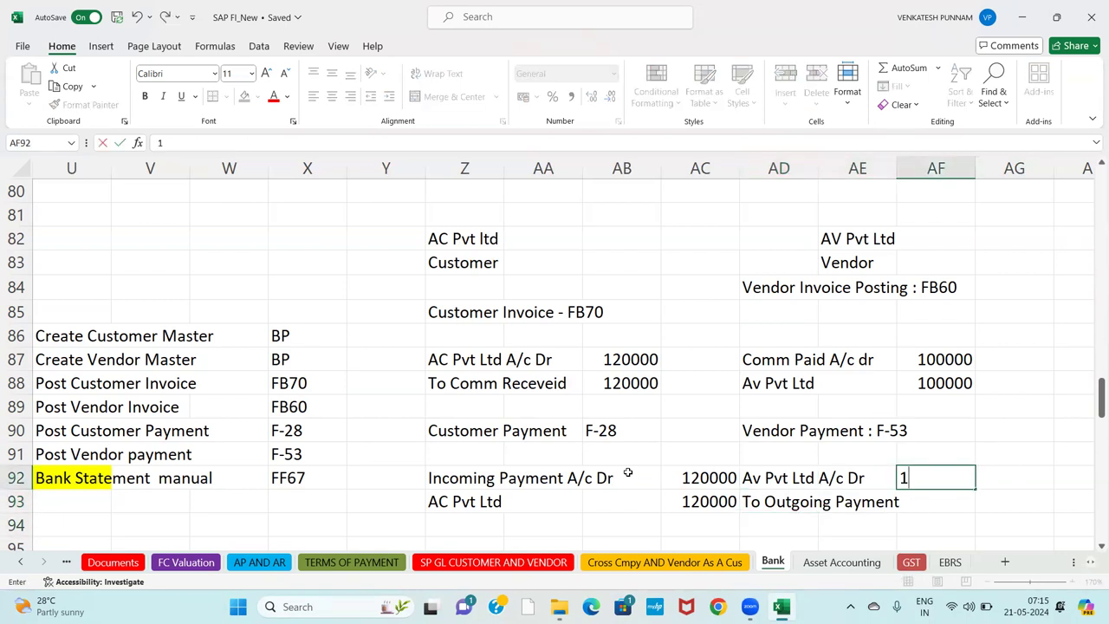
pyautogui.write('00000')
pyautogui.press('Return')
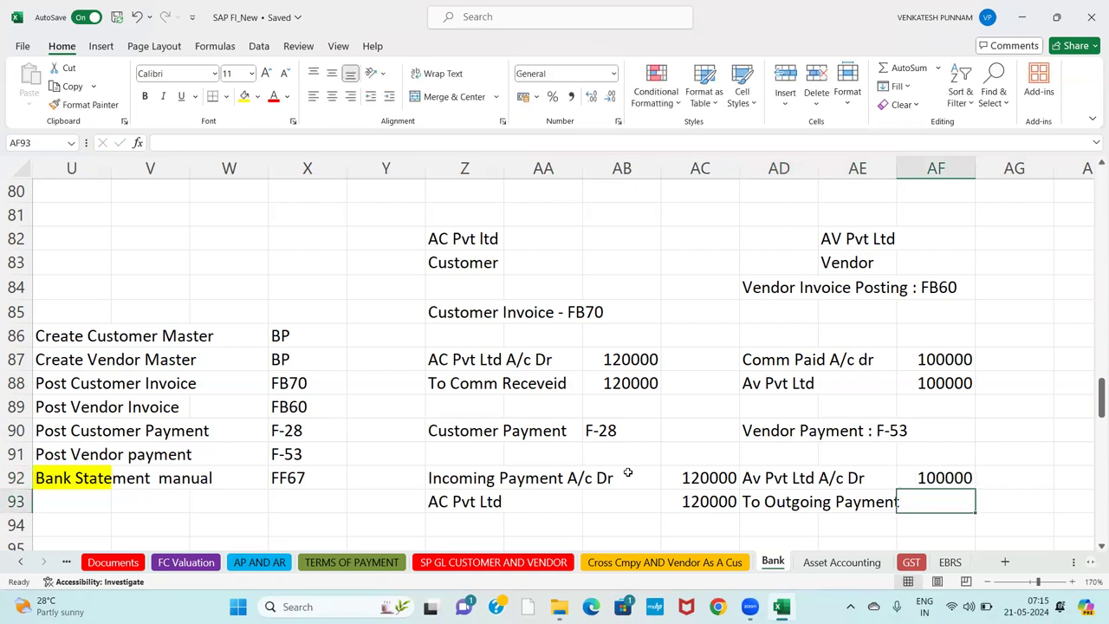
pyautogui.write('10000')
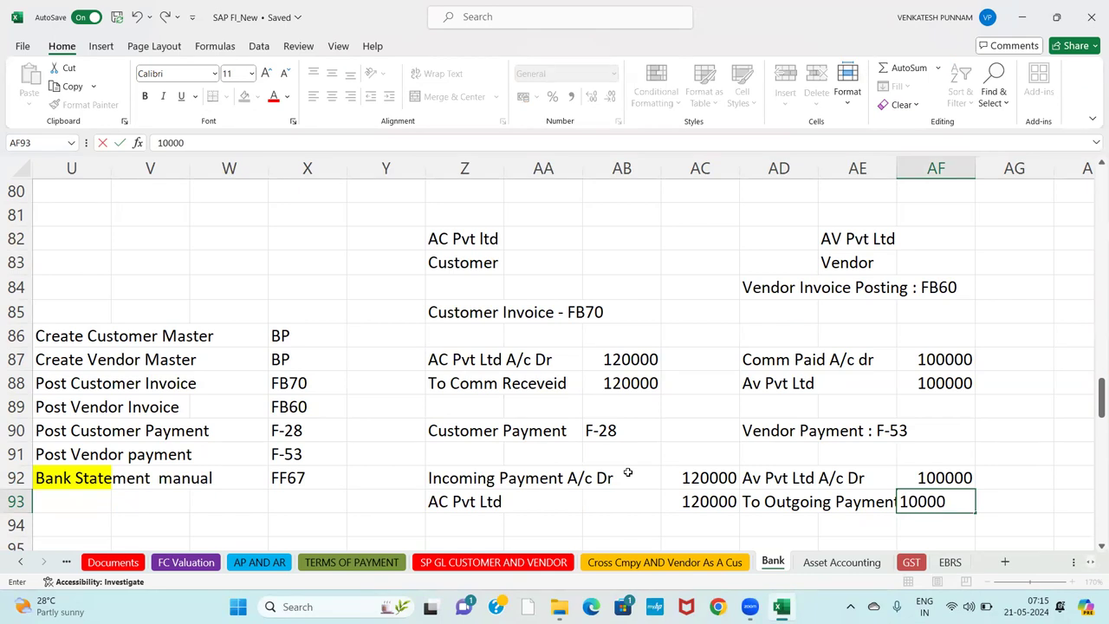
pyautogui.write('0')
pyautogui.press('Return')
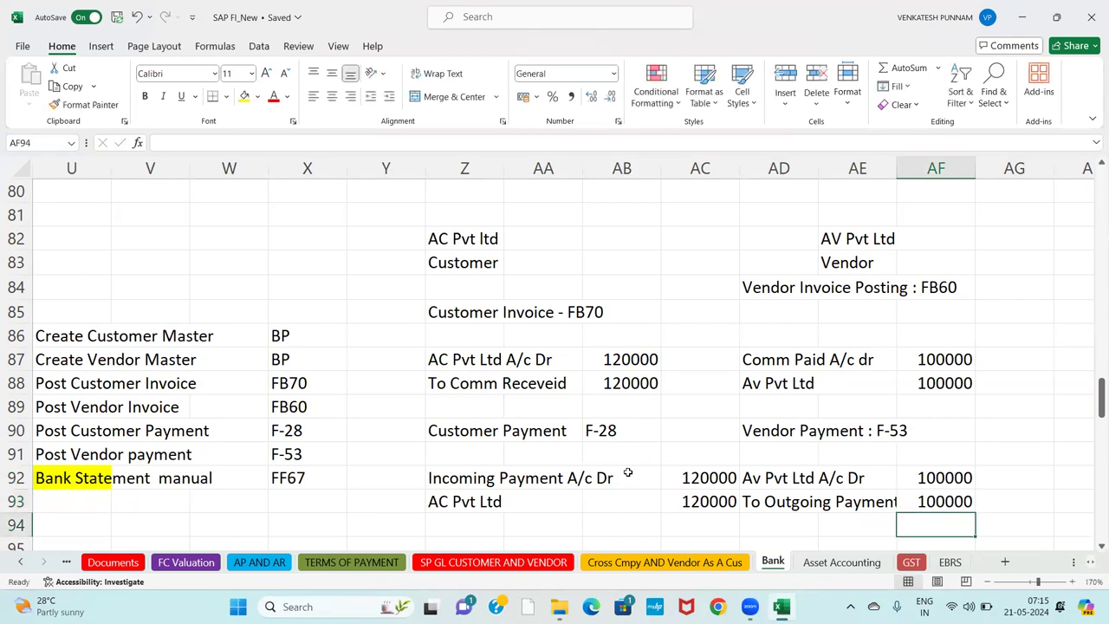
pyautogui.press('Return')
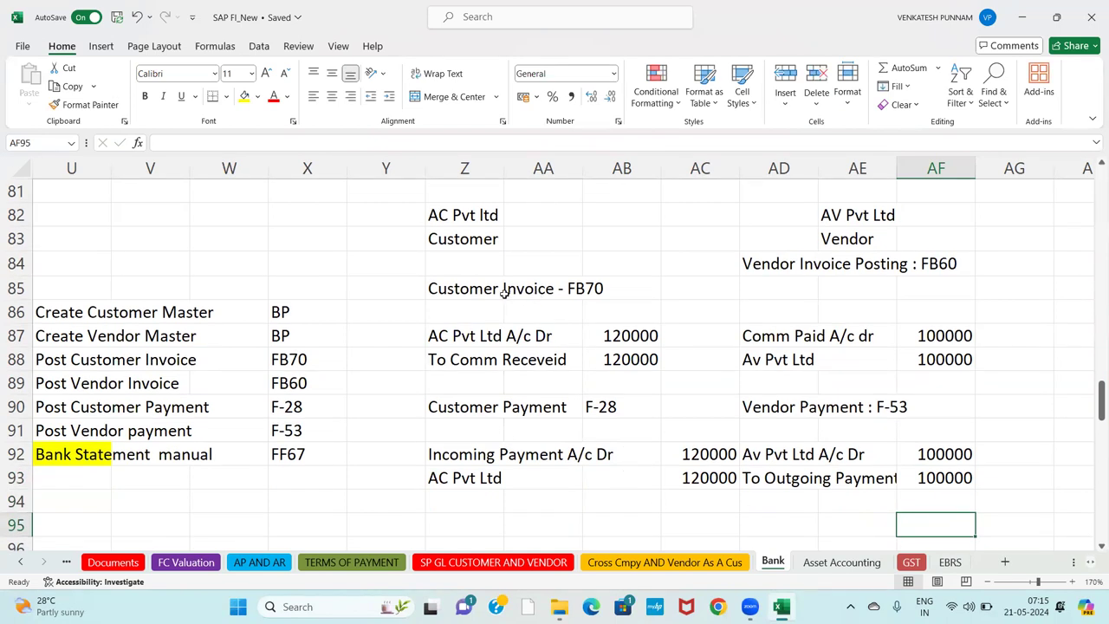
# Move the vendor invoice heading down to AD85 and fill row Z85:AF85 orange.
pyautogui.click(749, 269)
pyautogui.moveTo(748, 270); pyautogui.dragTo(749, 272)
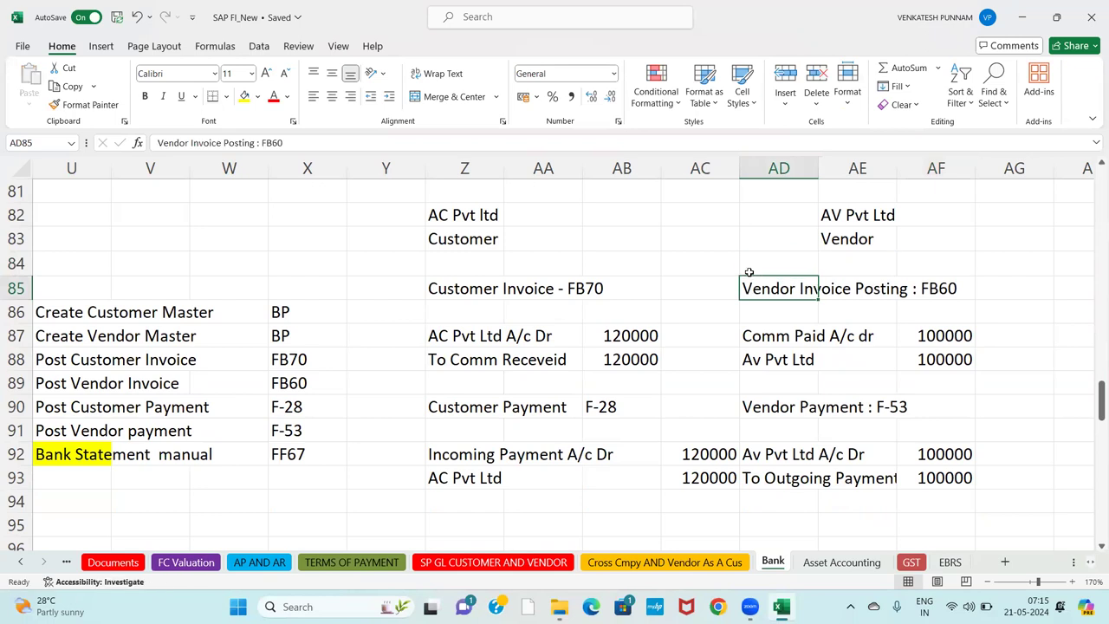
pyautogui.press('Left')
pyautogui.press('Left')
pyautogui.press('Left')
pyautogui.press('Left')
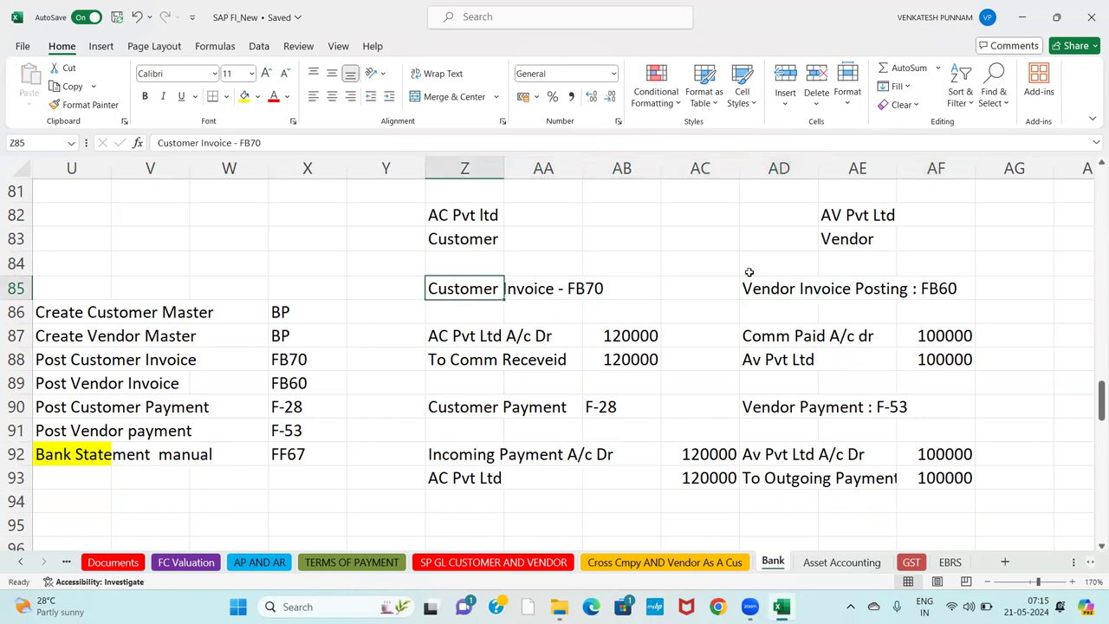
pyautogui.hotkey('shift', 'Right')
pyautogui.hotkey('shift', 'Right')
pyautogui.hotkey('shift', 'Right')
pyautogui.hotkey('shift', 'Right')
pyautogui.hotkey('shift', 'Right')
pyautogui.hotkey('shift', 'Right')
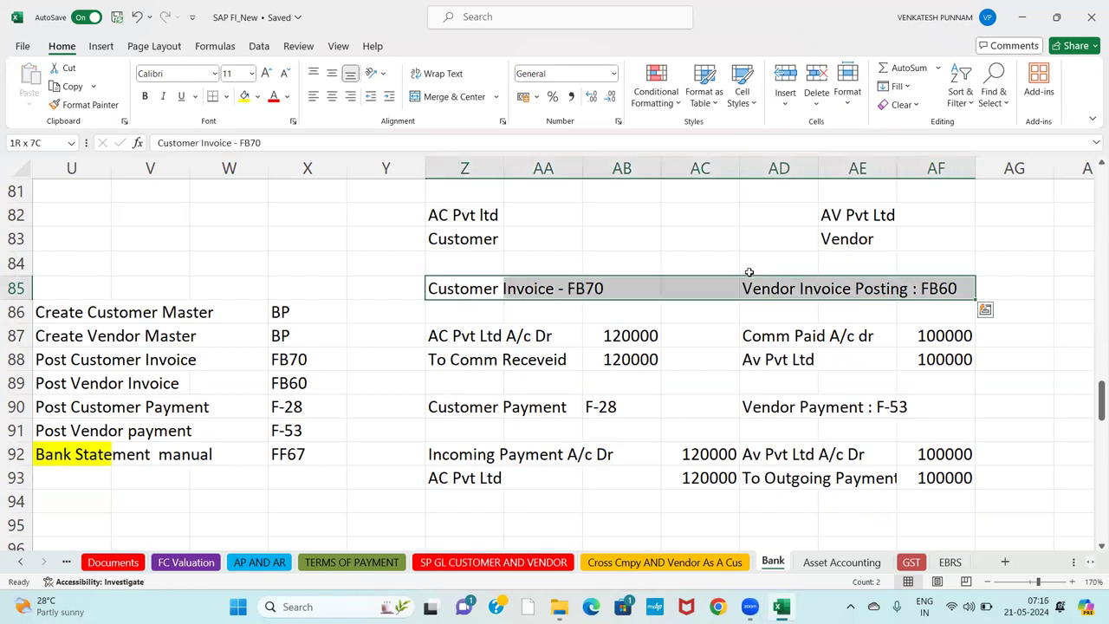
pyautogui.click(257, 96)
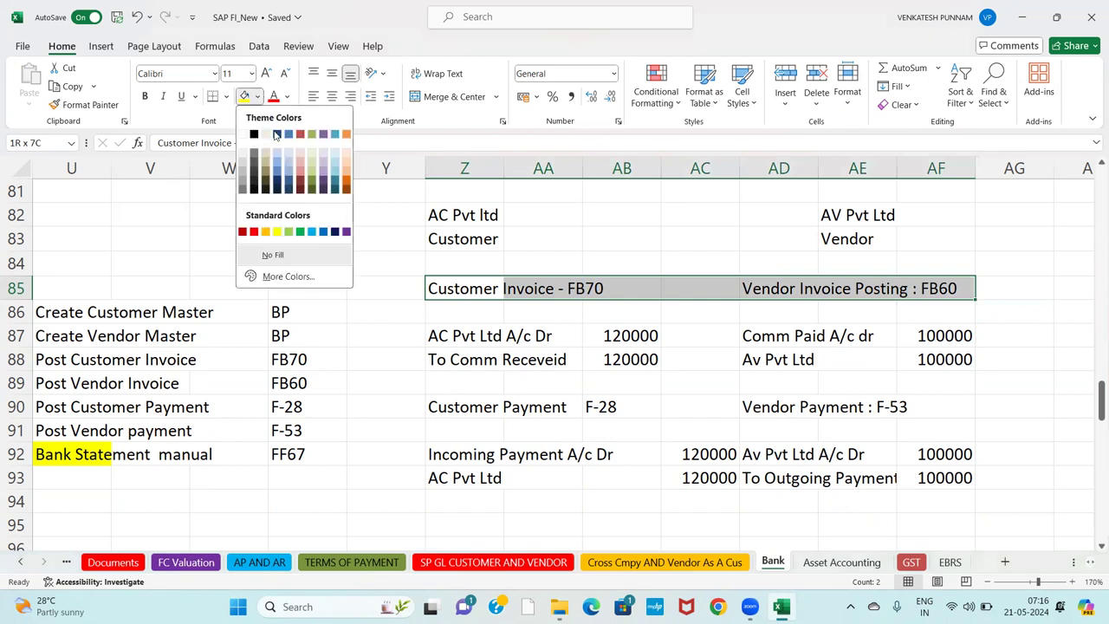
pyautogui.click(346, 179)
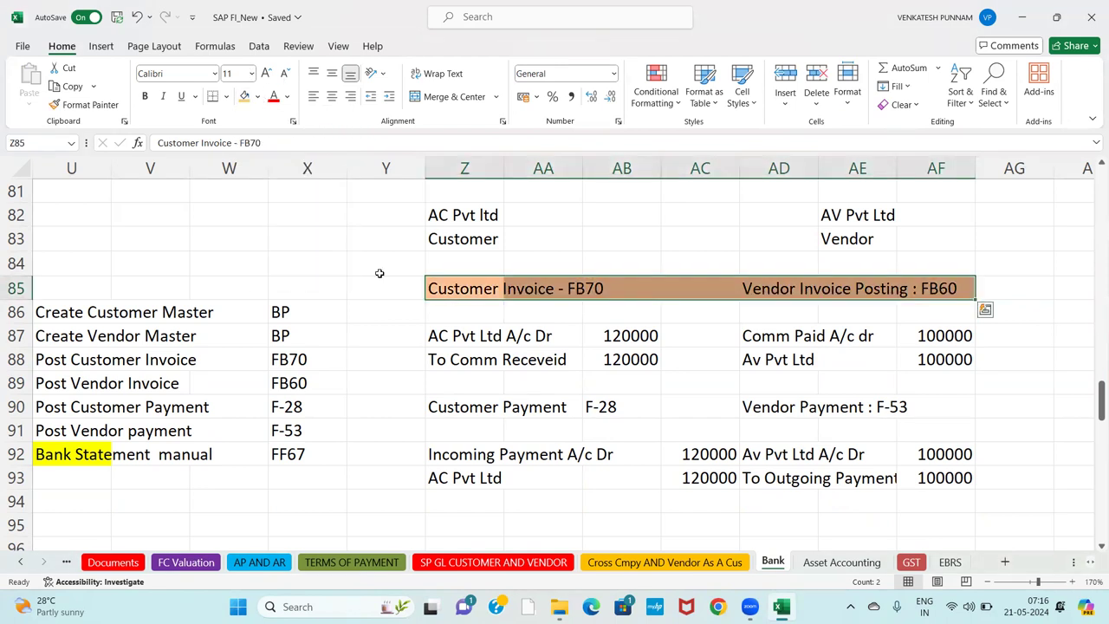
# Shade the Z90:AF90 payment heading row light blue.
pyautogui.click(437, 407)
pyautogui.hotkey('shift', 'Right')
pyautogui.hotkey('shift', 'Right')
pyautogui.hotkey('shift', 'Right')
pyautogui.hotkey('shift', 'Right')
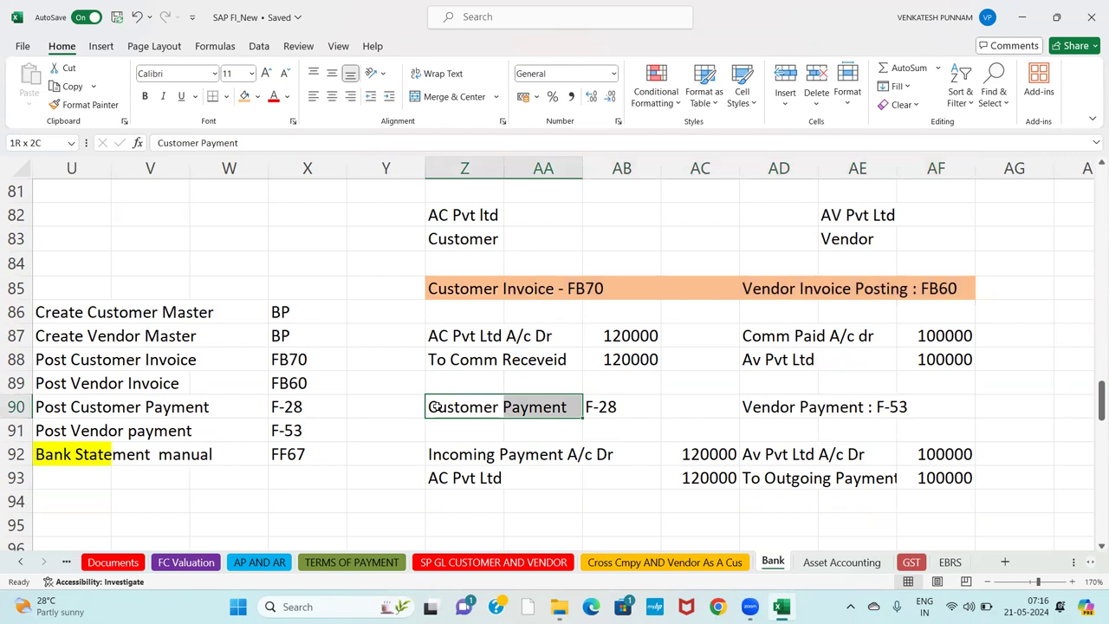
pyautogui.hotkey('shift', 'Right')
pyautogui.hotkey('shift', 'Right')
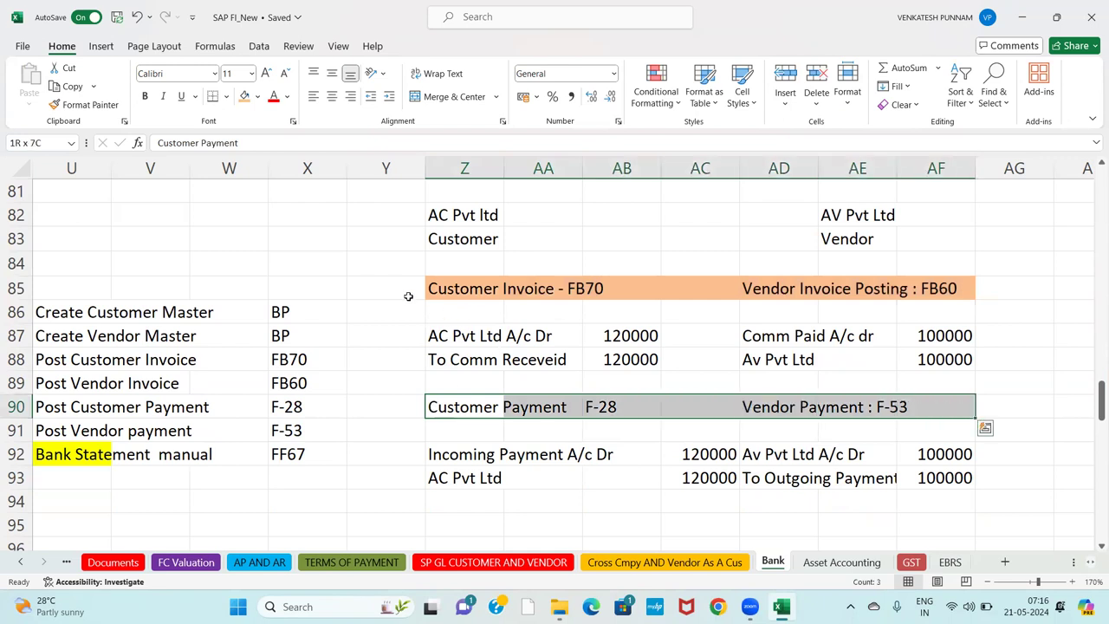
pyautogui.click(258, 97)
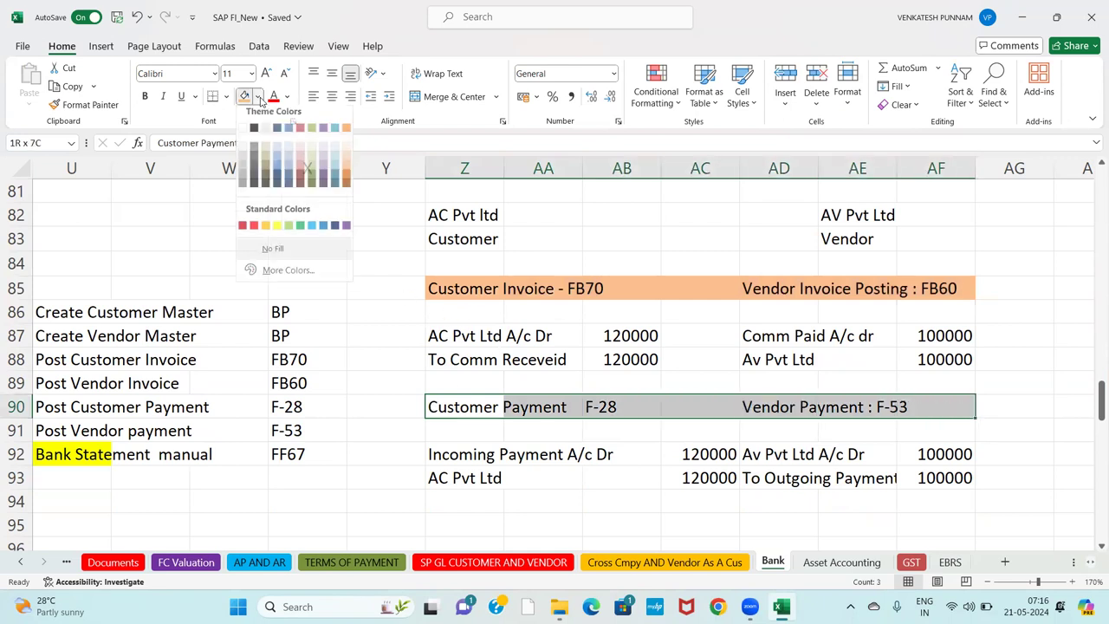
pyautogui.click(291, 164)
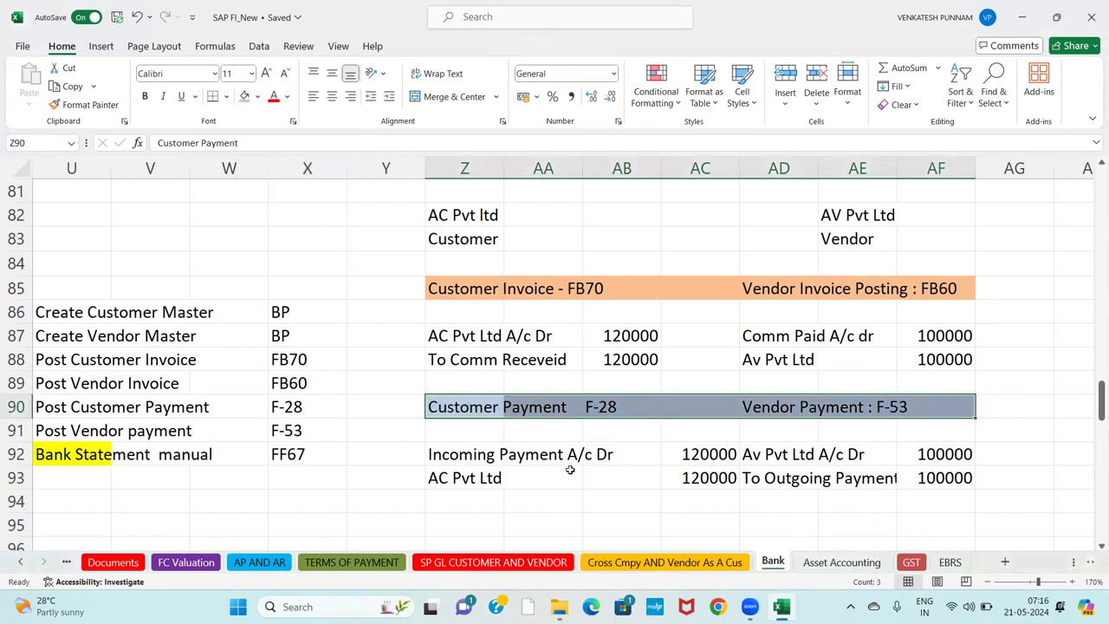
pyautogui.click(601, 499)
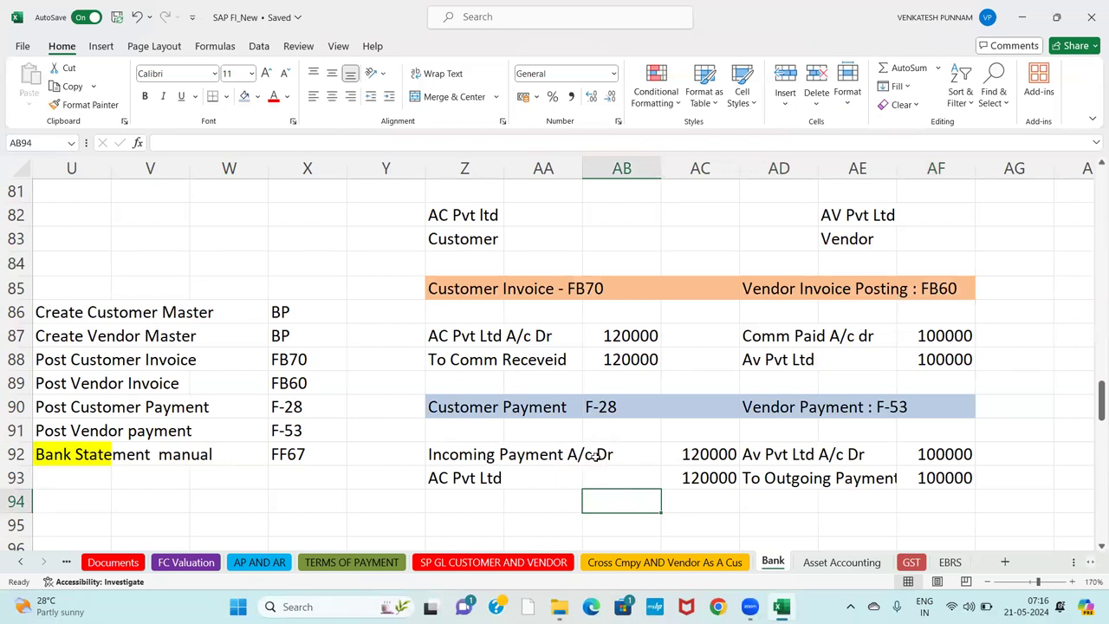
pyautogui.click(596, 457)
pyautogui.click(685, 492)
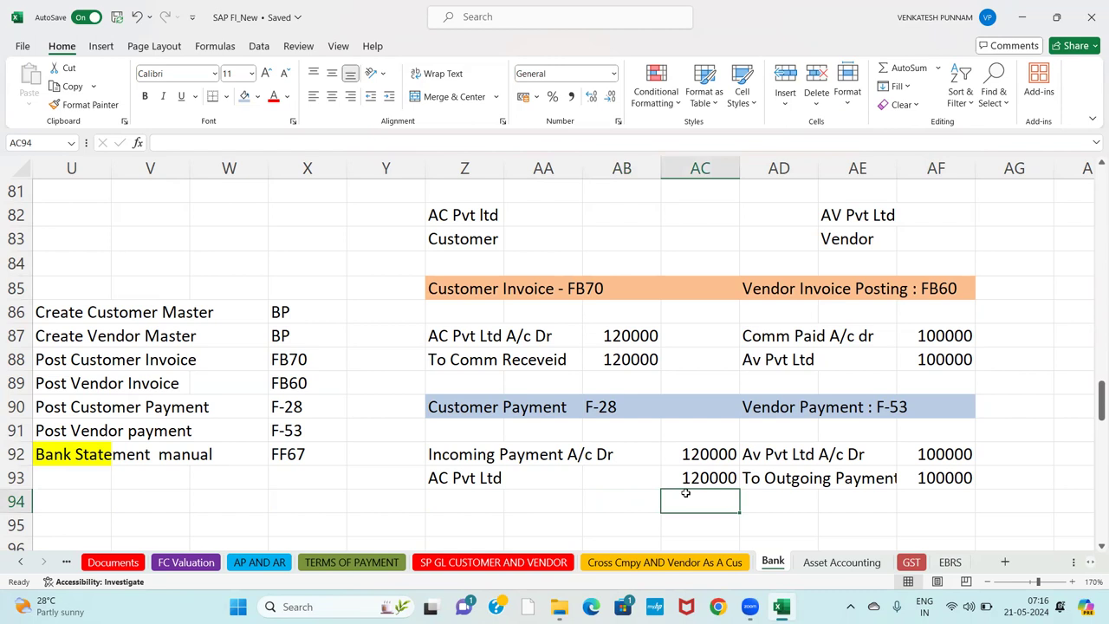
pyautogui.press('Down')
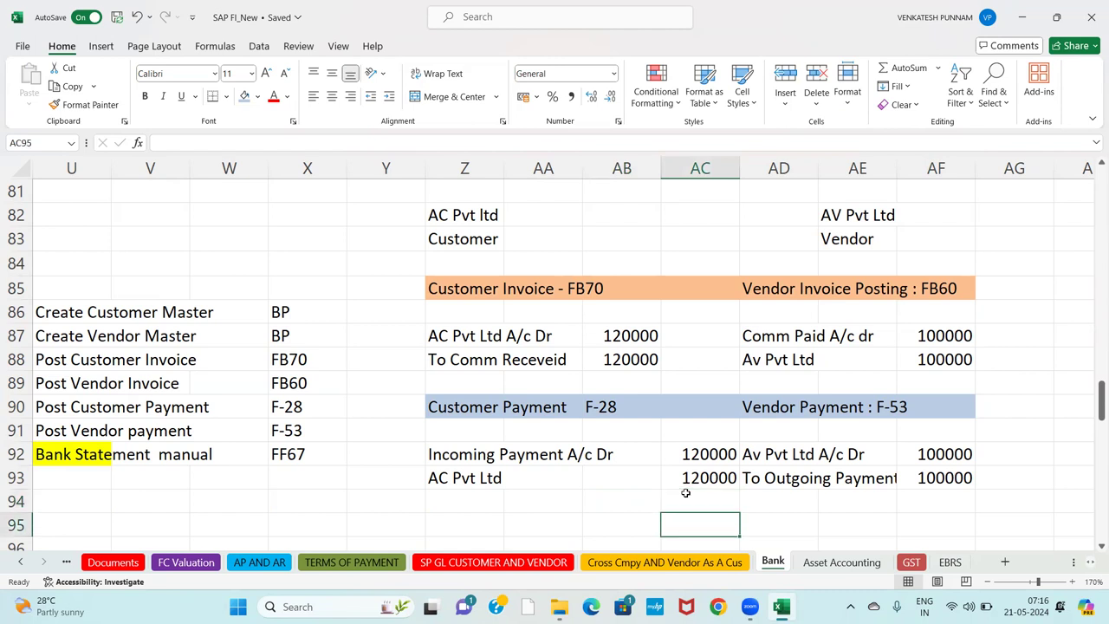
pyautogui.click(472, 452)
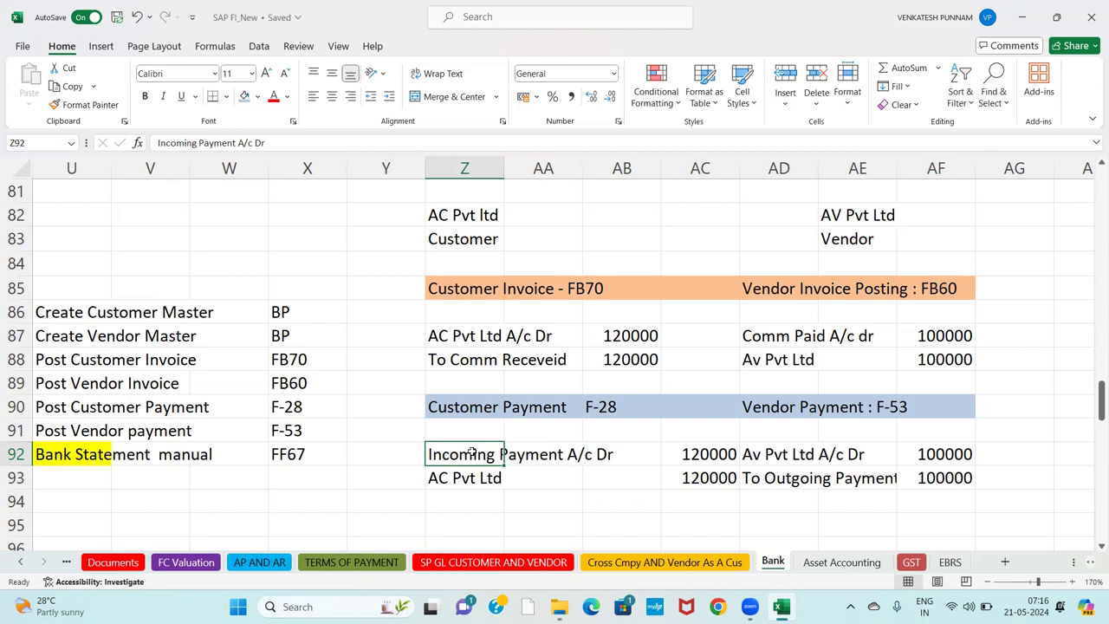
# Fill row Z95:AF95 with yellow.
pyautogui.press('Down')
pyautogui.press('Down')
pyautogui.press('Down')
pyautogui.press('Down')
pyautogui.press('Down')
pyautogui.press('Up')
pyautogui.press('Up')
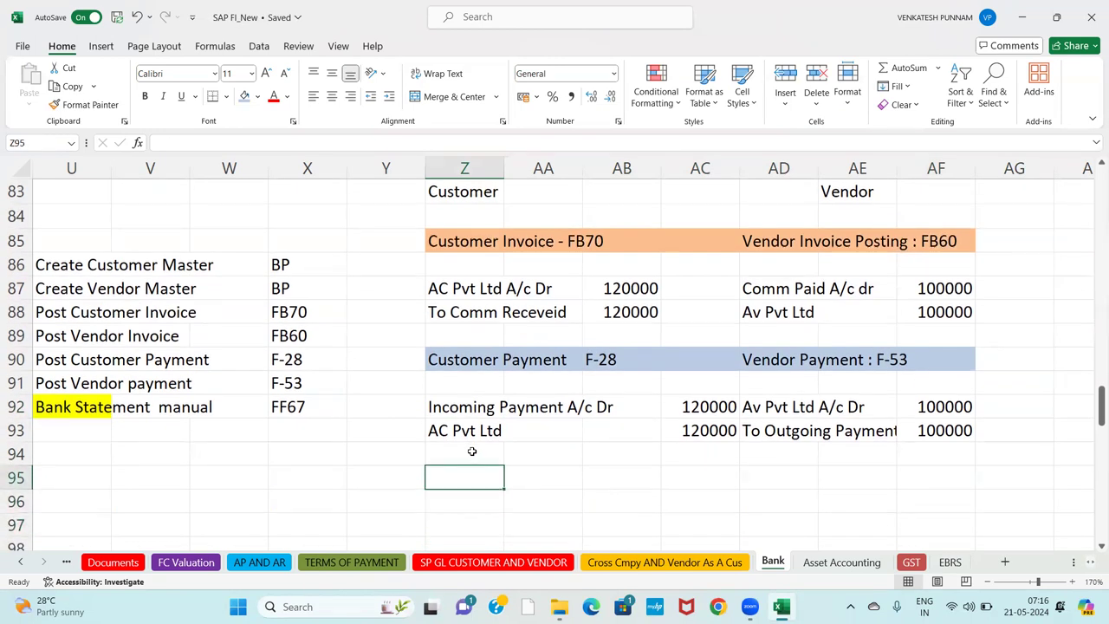
pyautogui.press('Right')
pyautogui.press('Right')
pyautogui.press('Right')
pyautogui.press('Left')
pyautogui.press('Left')
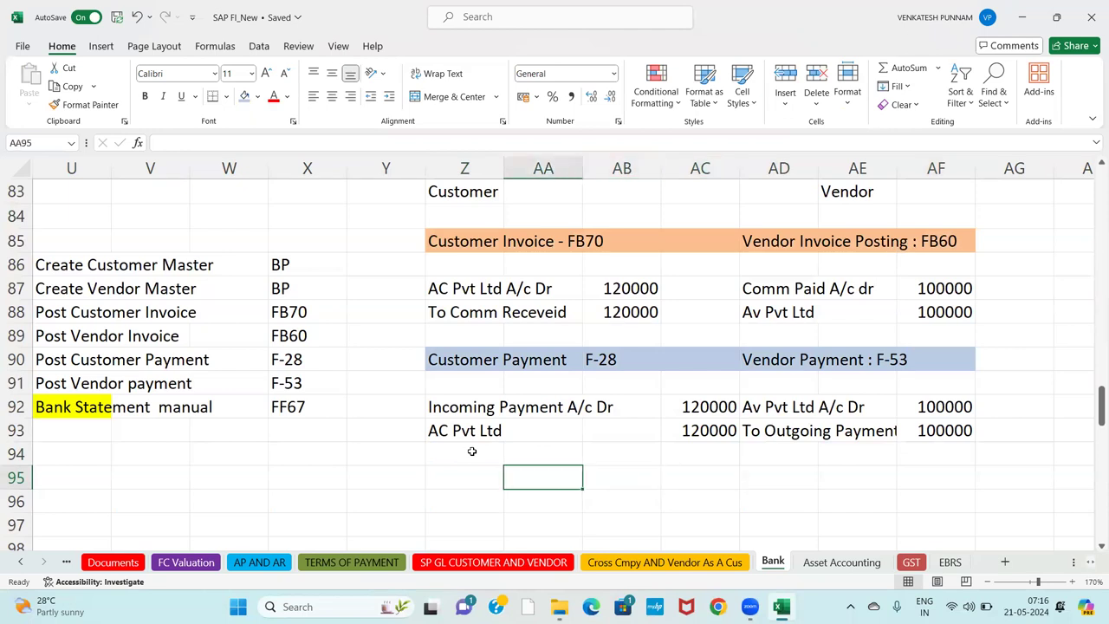
pyautogui.press('Left')
pyautogui.hotkey('shift', 'Right')
pyautogui.hotkey('shift', 'Right')
pyautogui.hotkey('shift', 'Right')
pyautogui.hotkey('shift', 'Right')
pyautogui.hotkey('shift', 'Right')
pyautogui.hotkey('shift', 'Right')
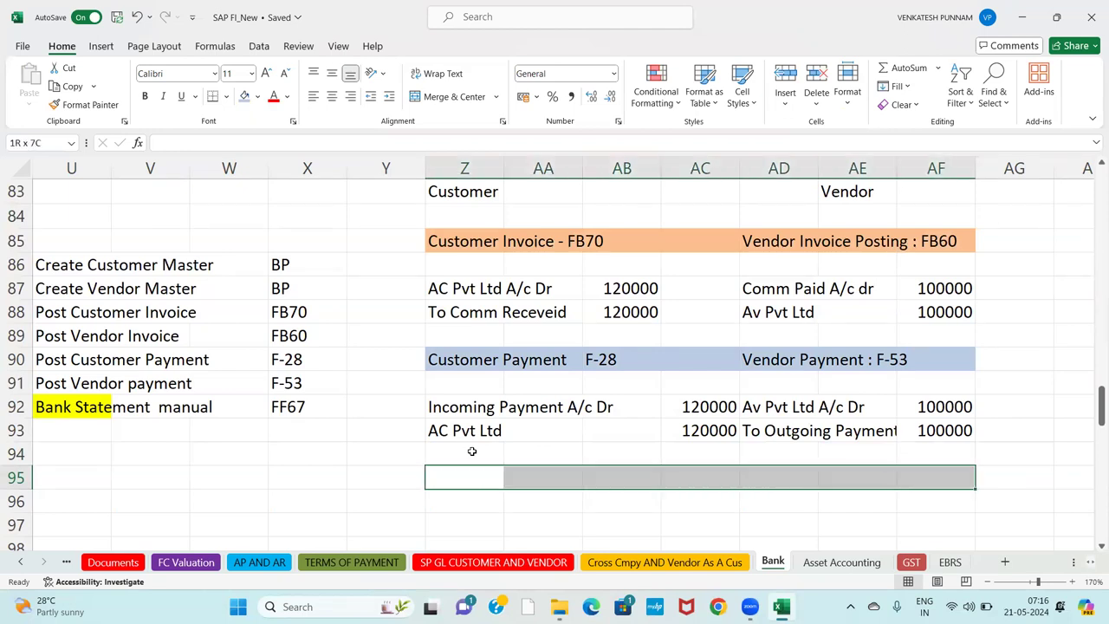
pyautogui.click(256, 97)
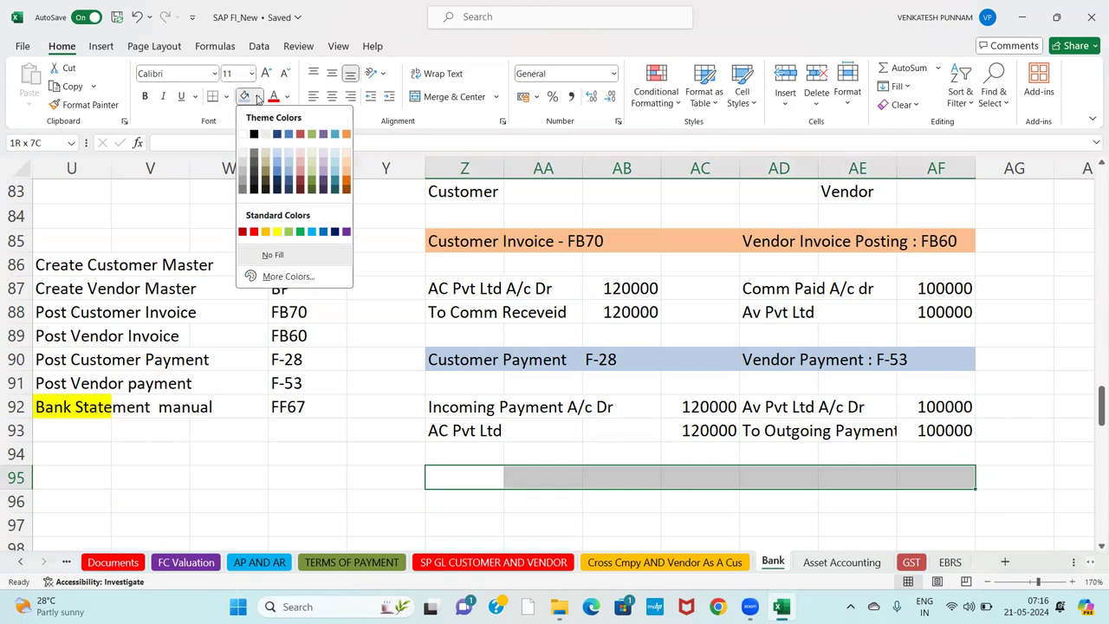
pyautogui.click(278, 232)
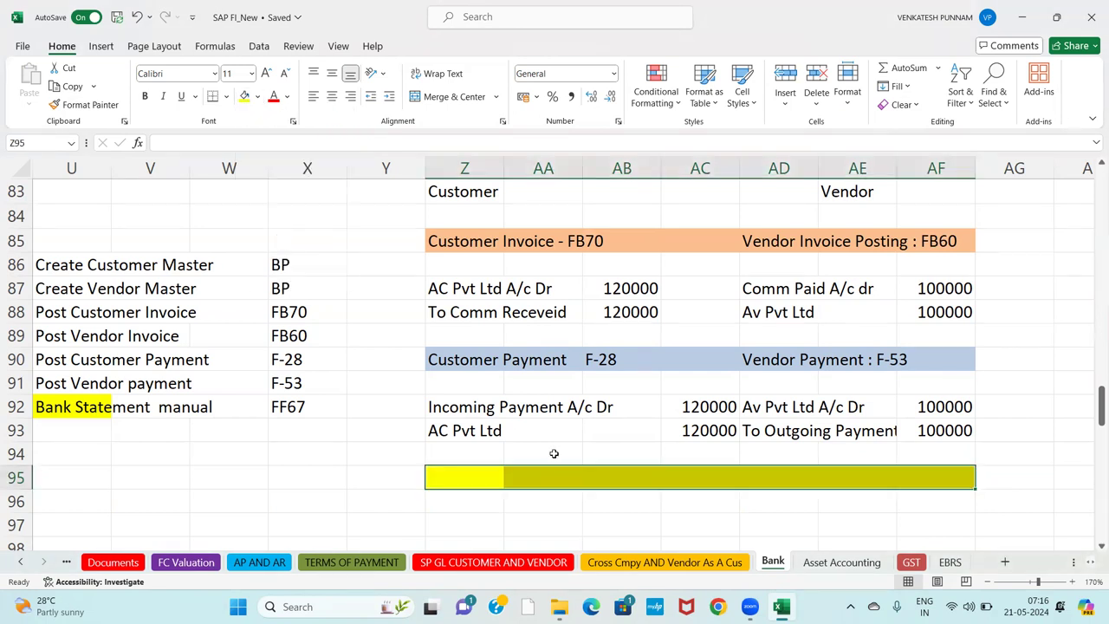
# Type the heading 'MBRS : FF67' in AB95.
pyautogui.click(599, 479)
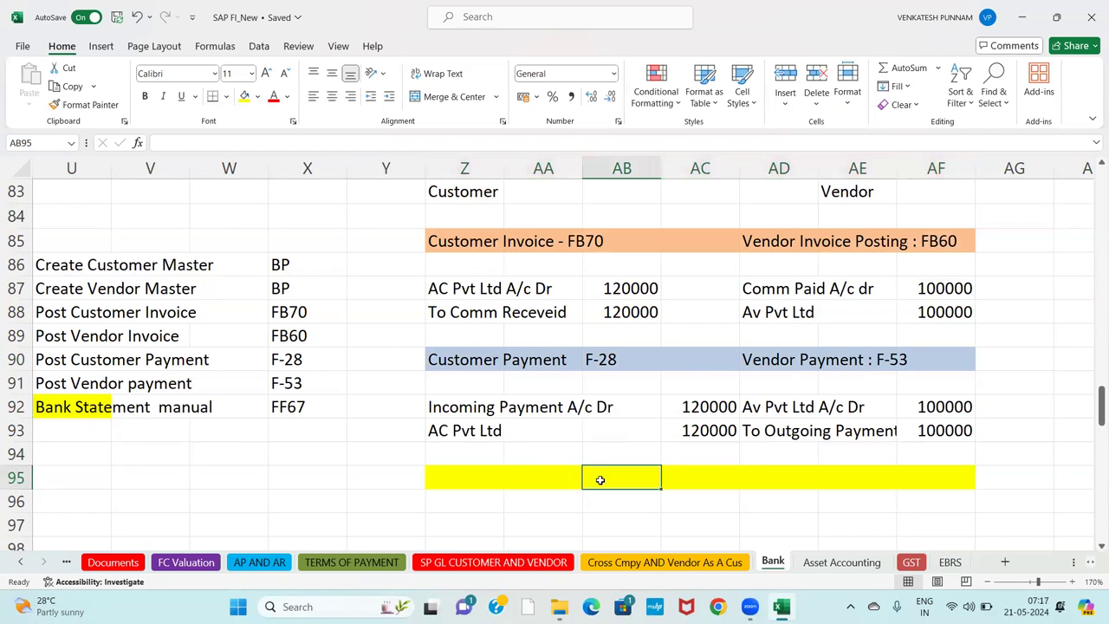
pyautogui.write('MBRS :')
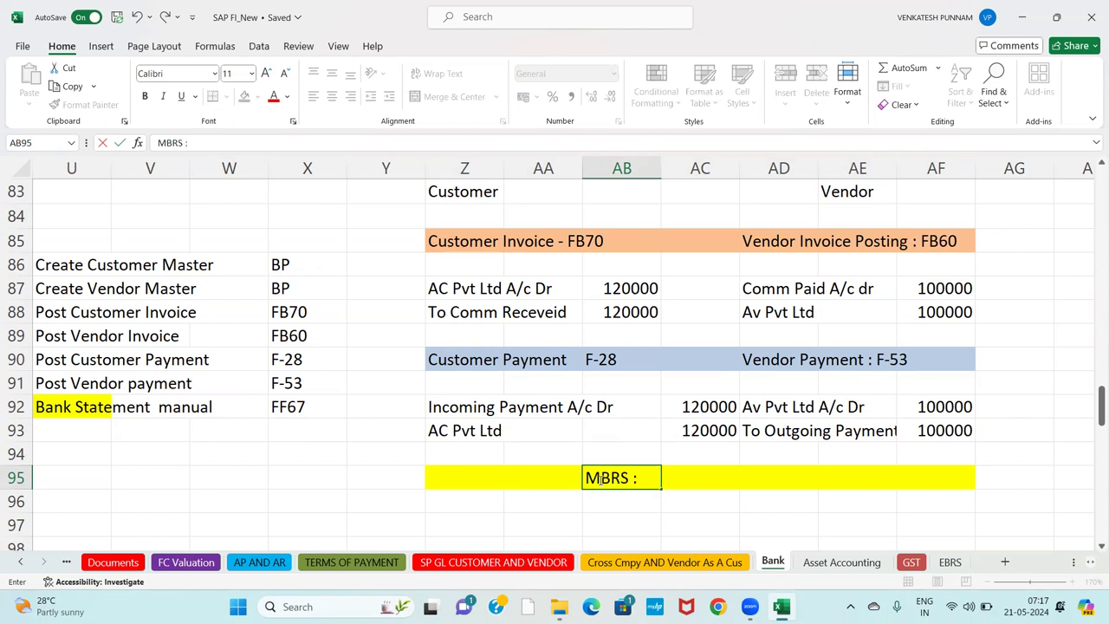
pyautogui.write(' FF67')
pyautogui.press('Return')
pyautogui.press('Left')
pyautogui.press('Left')
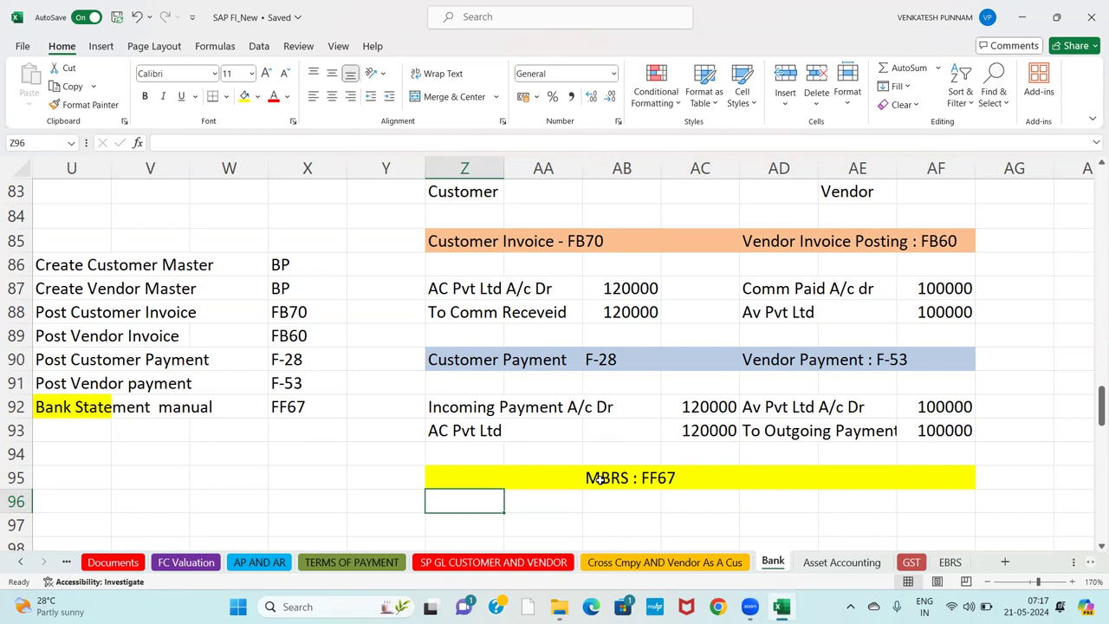
pyautogui.press('Down')
pyautogui.press('Up')
# Enter 'Main Bank A/c Dr' in Z96 and 'TO Incomgin Payment' in Z97.
pyautogui.write('Ma')
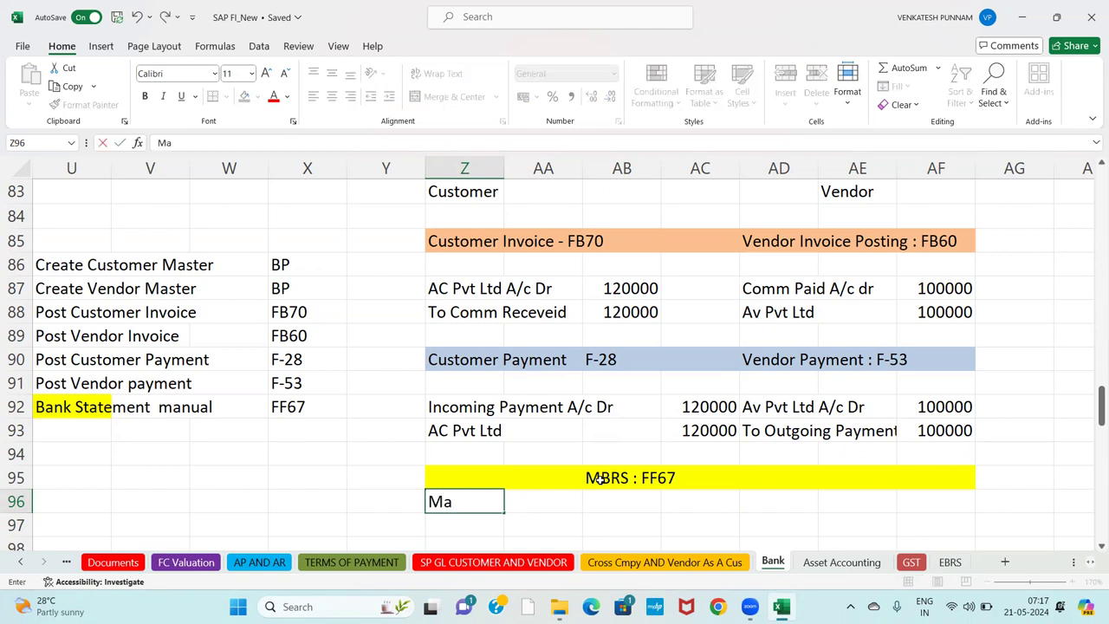
pyautogui.write('ing')
pyautogui.press('BackSpace')
pyautogui.write('Bank A/c Dr')
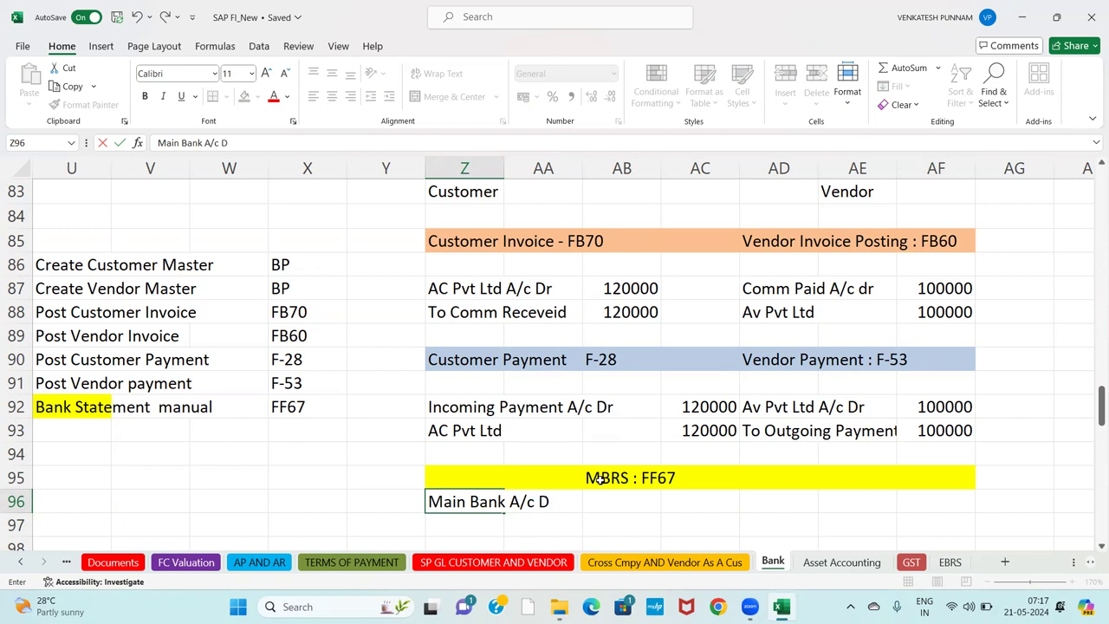
pyautogui.press('Return')
pyautogui.write('to')
pyautogui.press('BackSpace')
pyautogui.press('BackSpace')
pyautogui.write('Tl')
pyautogui.press('BackSpace')
pyautogui.write('O')
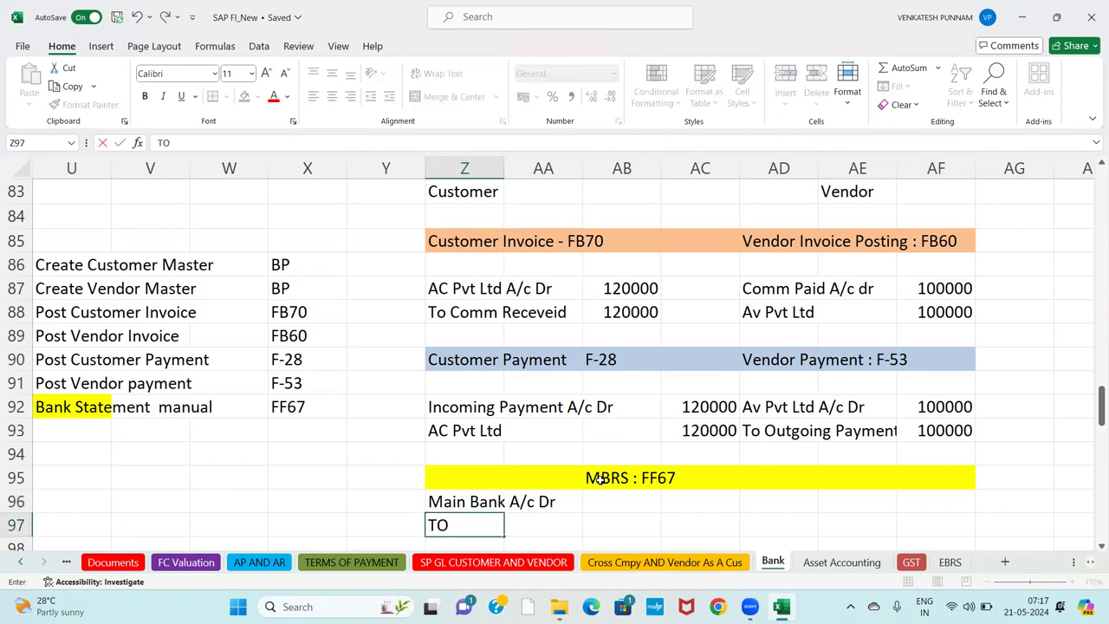
pyautogui.write(' Incomgin Payment')
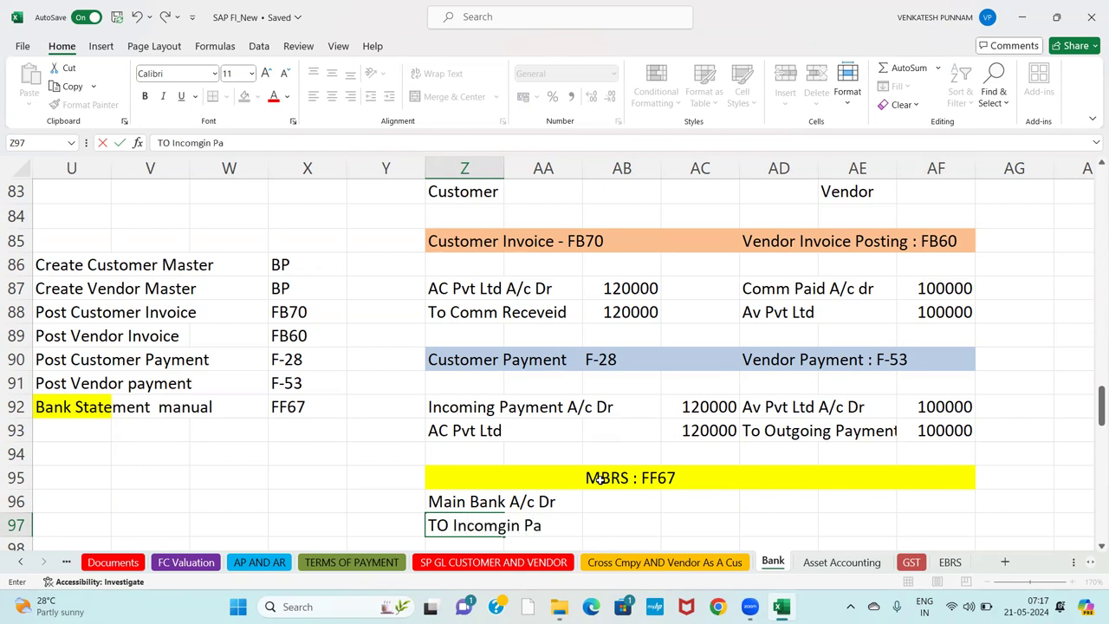
pyautogui.press('Right')
# Enter 120000 for both lines in AB96 and AB97.
pyautogui.press('Up')
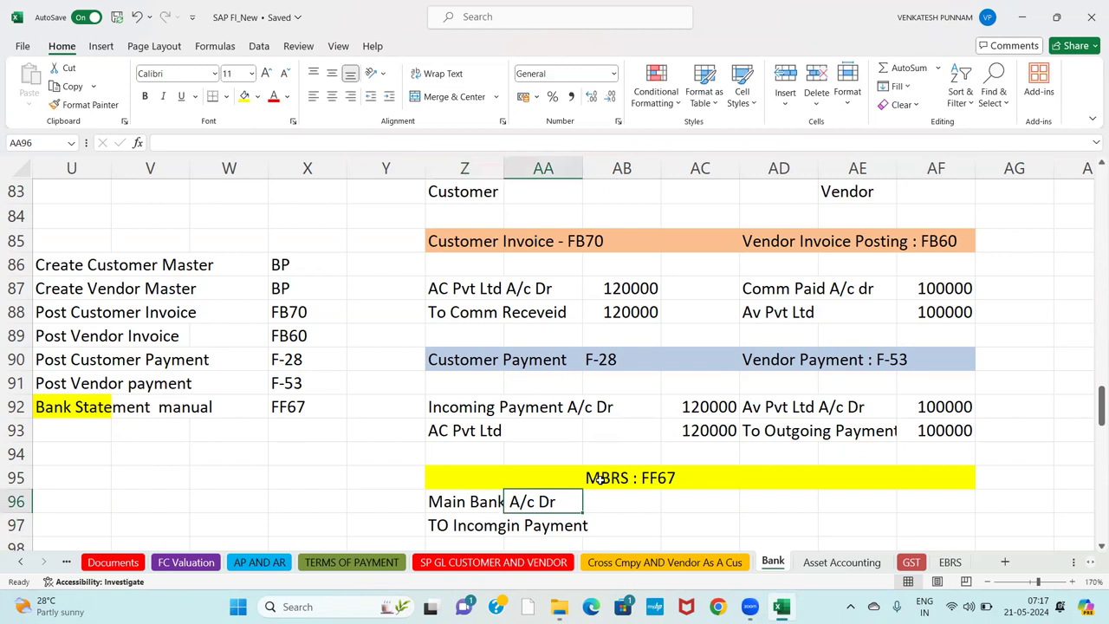
pyautogui.press('Right')
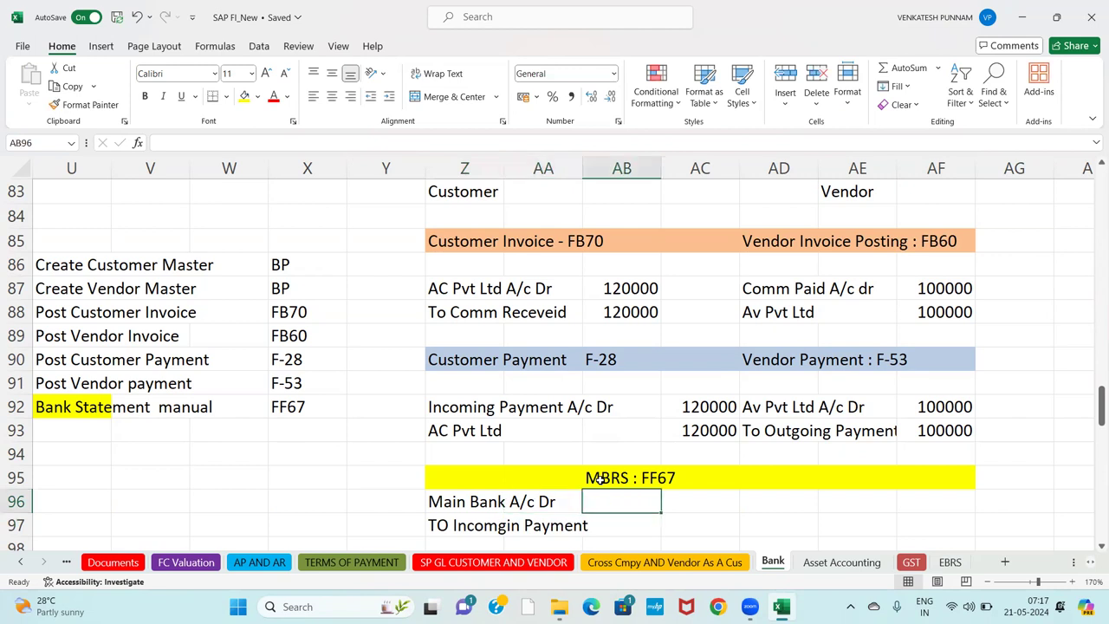
pyautogui.write('12')
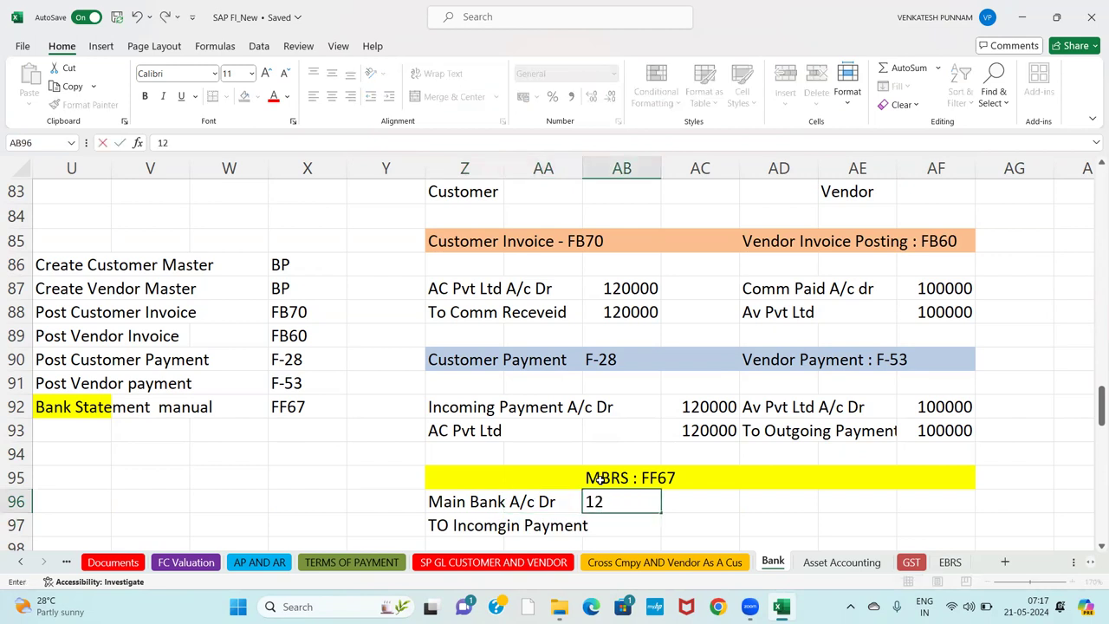
pyautogui.write('0000')
pyautogui.press('Return')
pyautogui.write('12000')
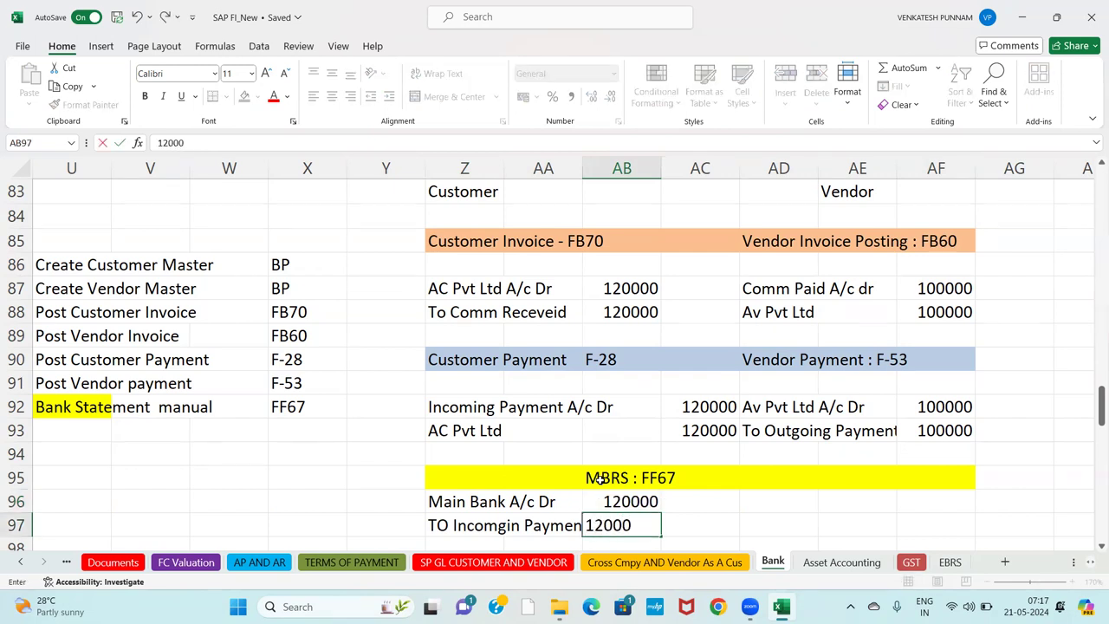
pyautogui.write('0')
pyautogui.press('Return')
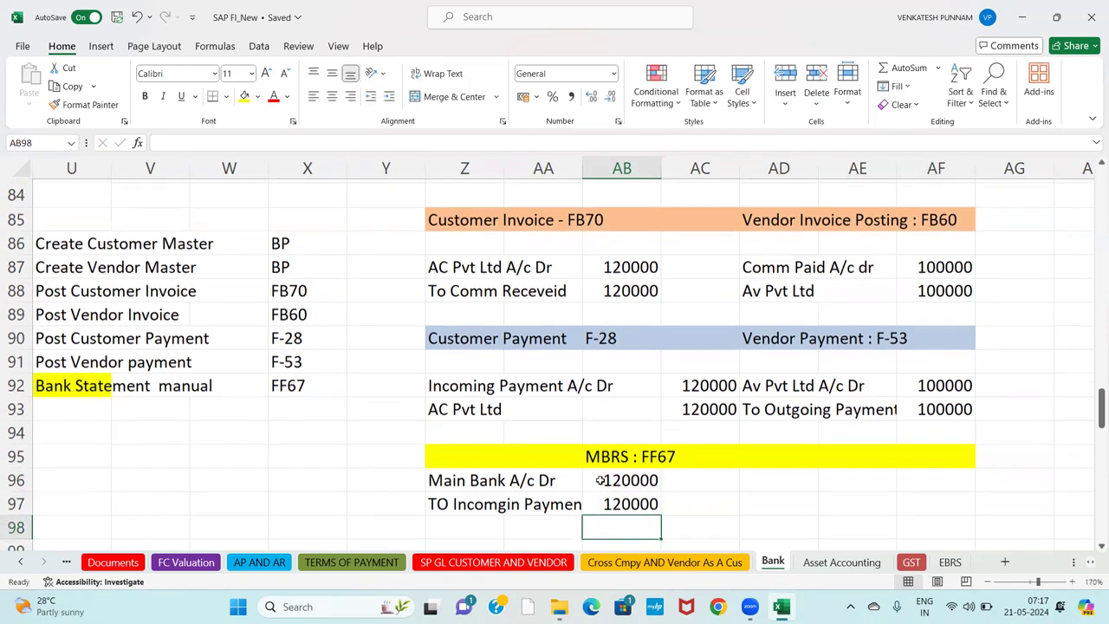
pyautogui.click(468, 381)
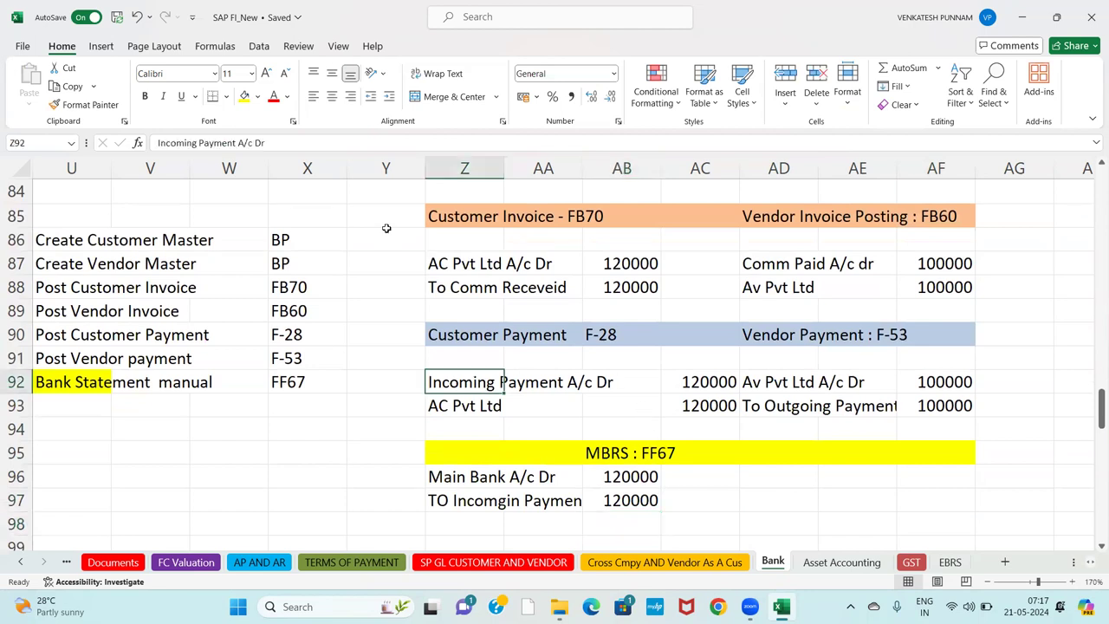
# Widen column AA so the payment labels fit.
pyautogui.click(284, 146)
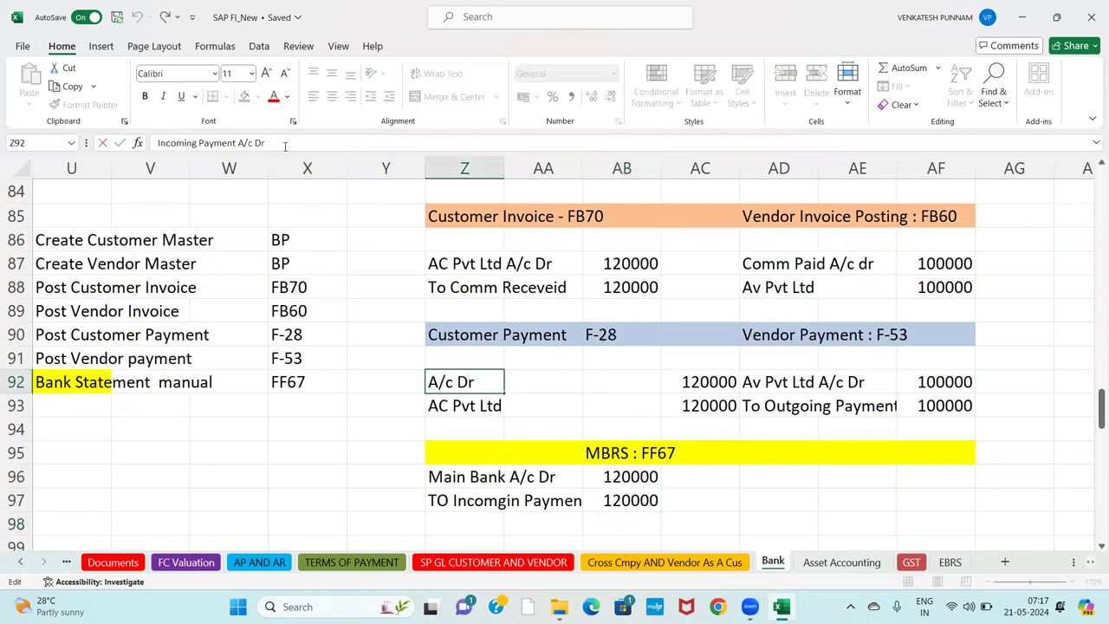
pyautogui.click(604, 402)
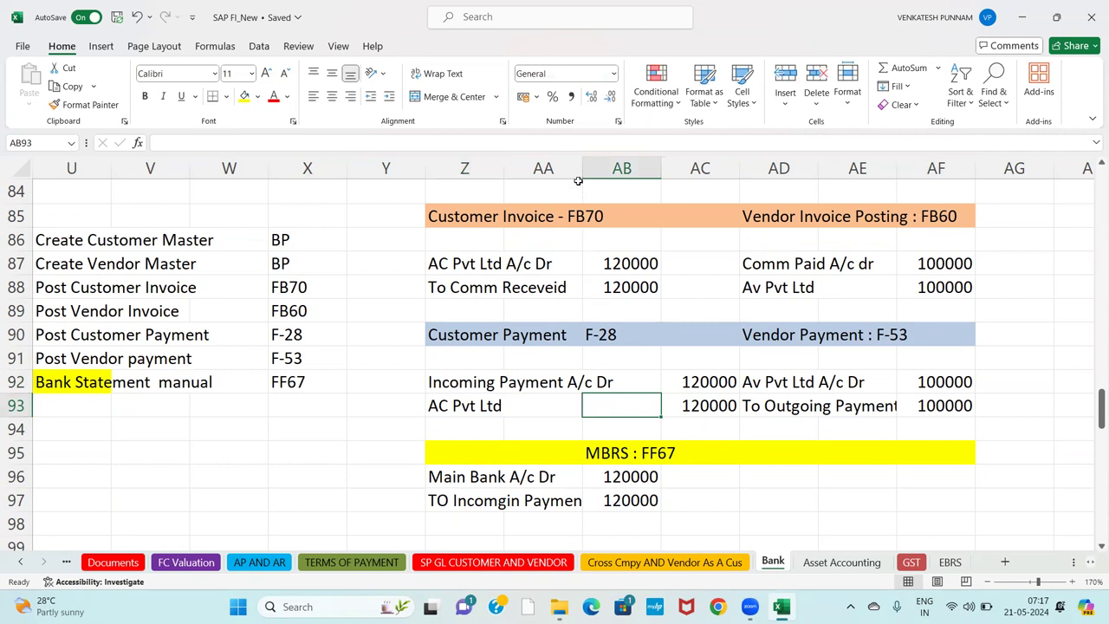
pyautogui.moveTo(584, 158); pyautogui.dragTo(625, 159)
# Cut the two 120000 amounts from AC92:AC93 and paste them into AB92.
pyautogui.click(730, 378)
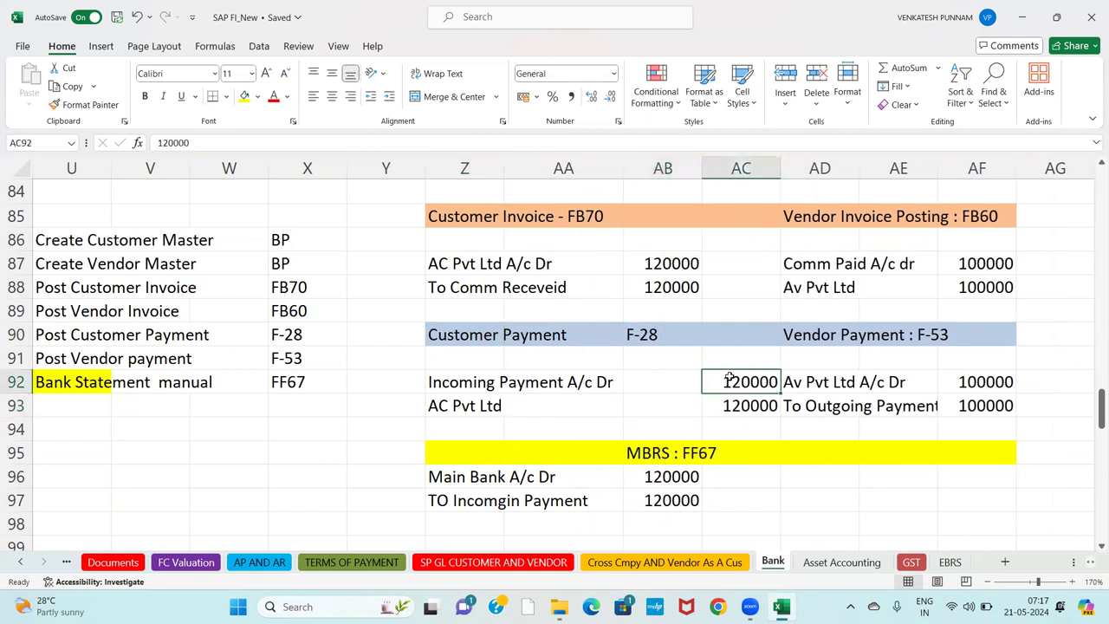
pyautogui.hotkey('shift', 'Down')
pyautogui.hotkey('ctrl', 'x')
pyautogui.press('Left')
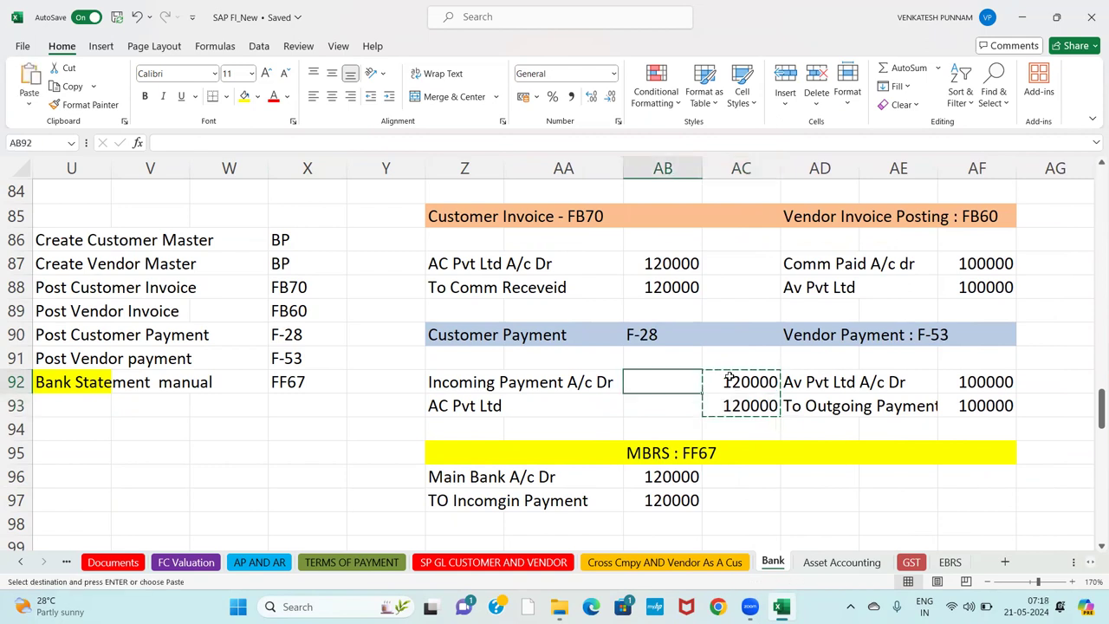
pyautogui.hotkey('ctrl', 'v')
pyautogui.click(518, 497)
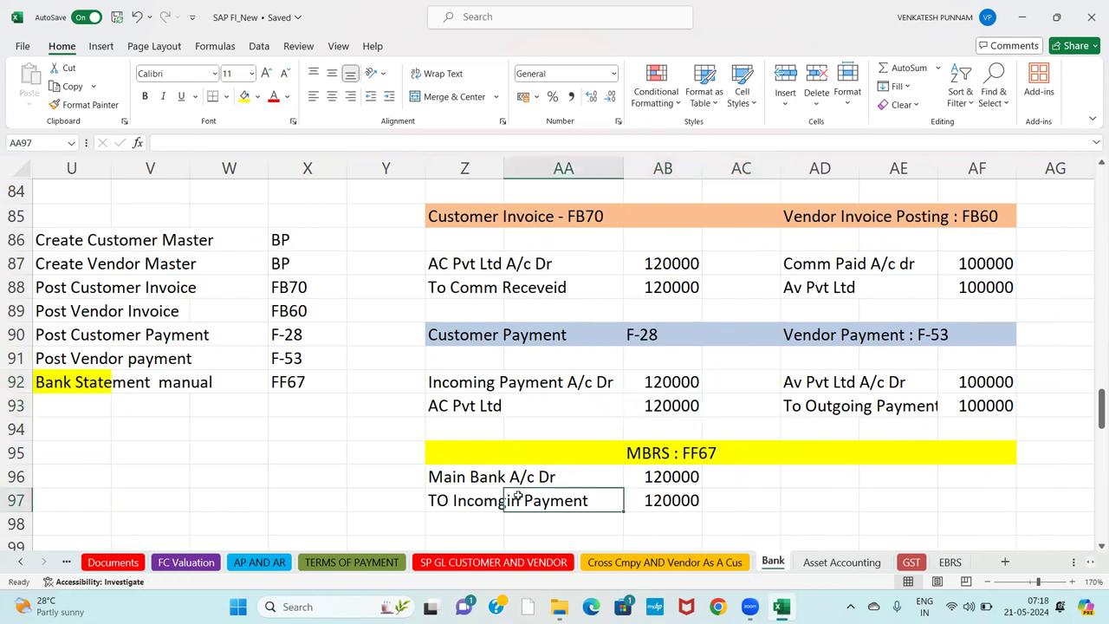
pyautogui.click(421, 514)
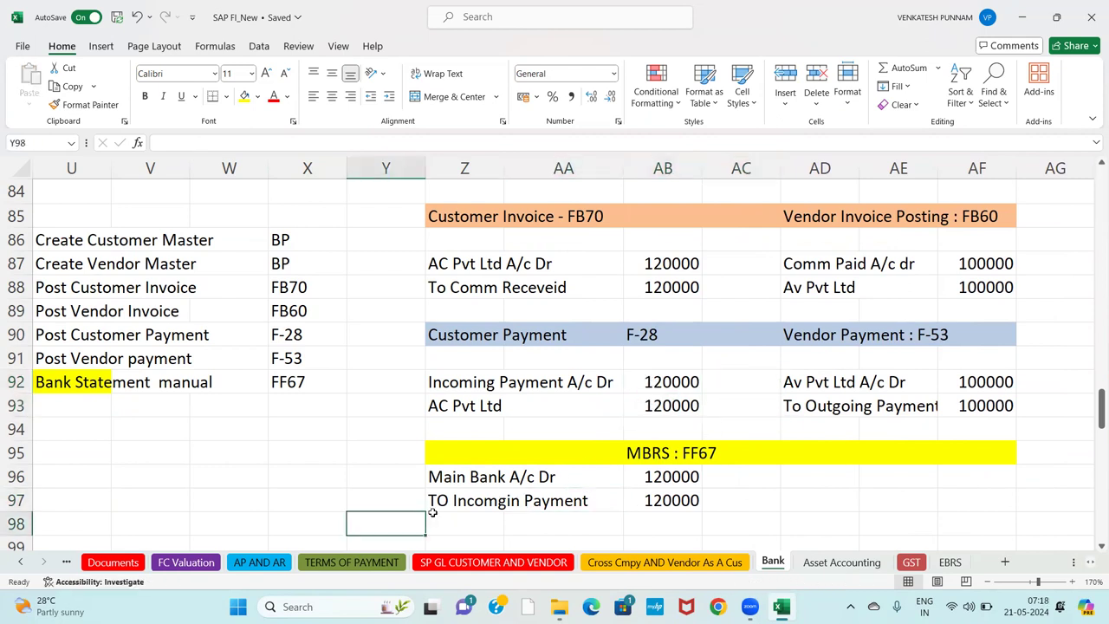
pyautogui.click(816, 479)
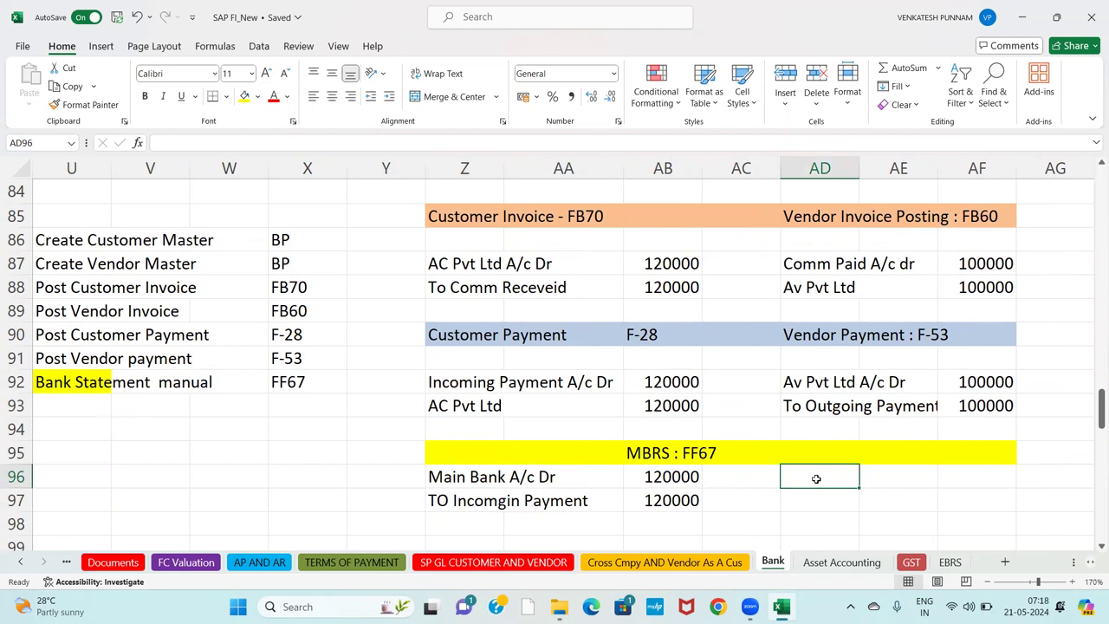
# Enter 'Outgoing Payment A/c Dr' and 'To Main Bank A/c' in AD96:AD97, widening column AE.
pyautogui.write('Outgoing Payment A/c Dr')
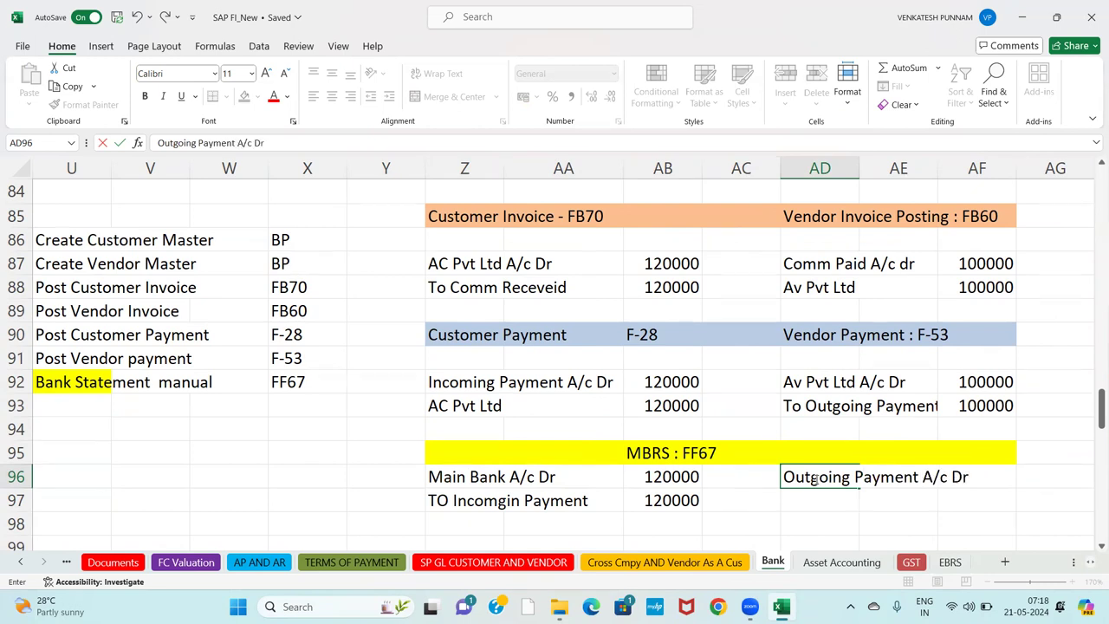
pyautogui.press('Return')
pyautogui.write('To maing')
pyautogui.press('BackSpace')
pyautogui.press('BackSpace')
pyautogui.press('BackSpace')
pyautogui.press('BackSpace')
pyautogui.press('BackSpace')
pyautogui.write('Main ')
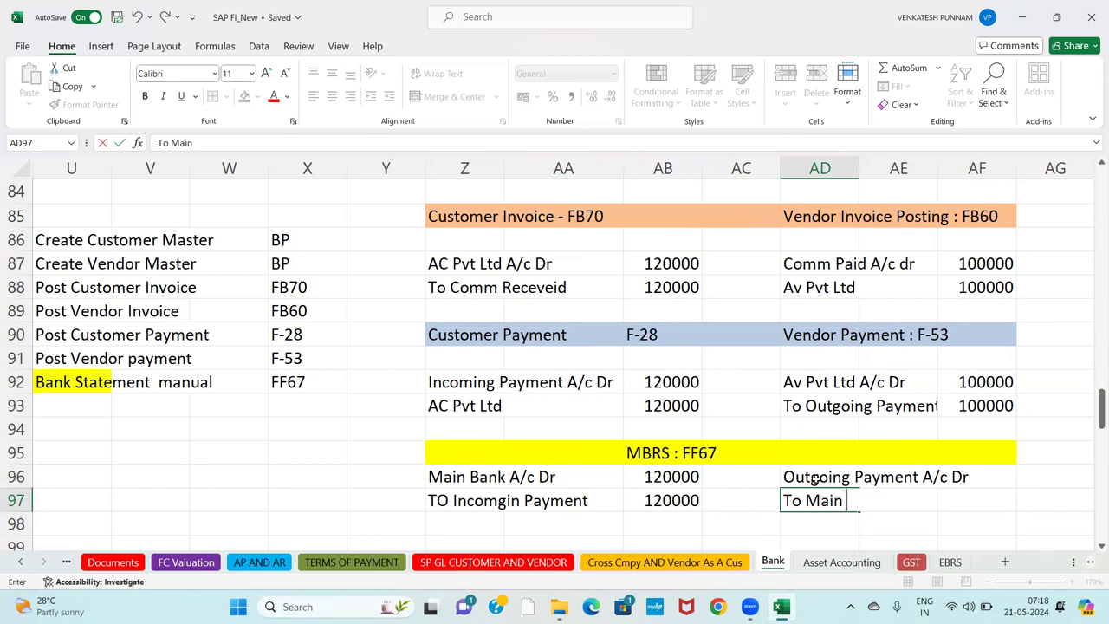
pyautogui.write('Bank A/c')
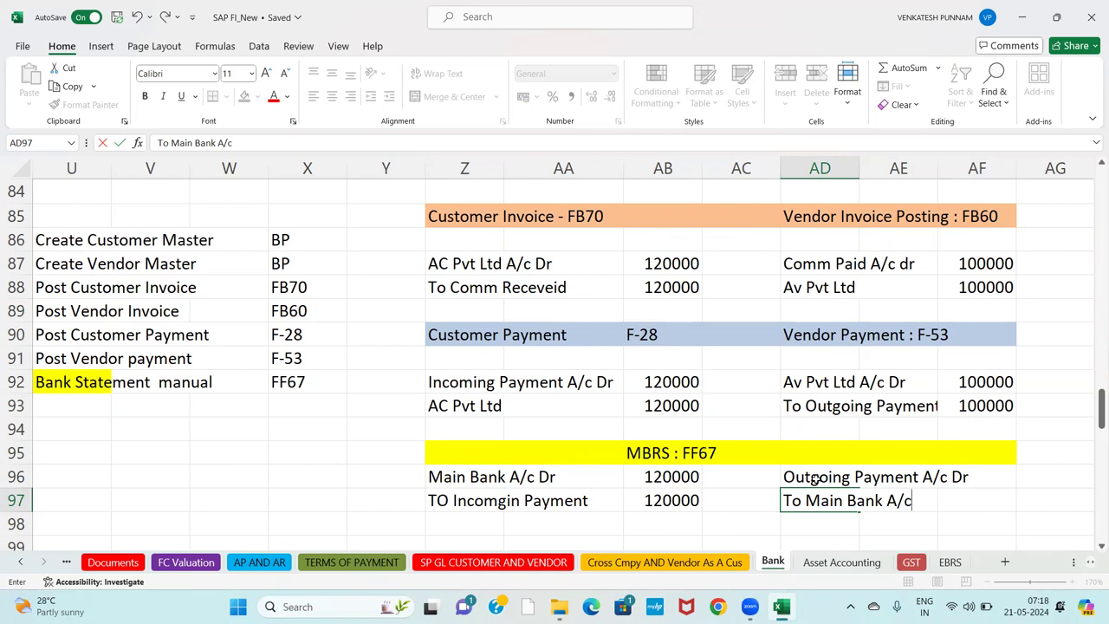
pyautogui.press('Return')
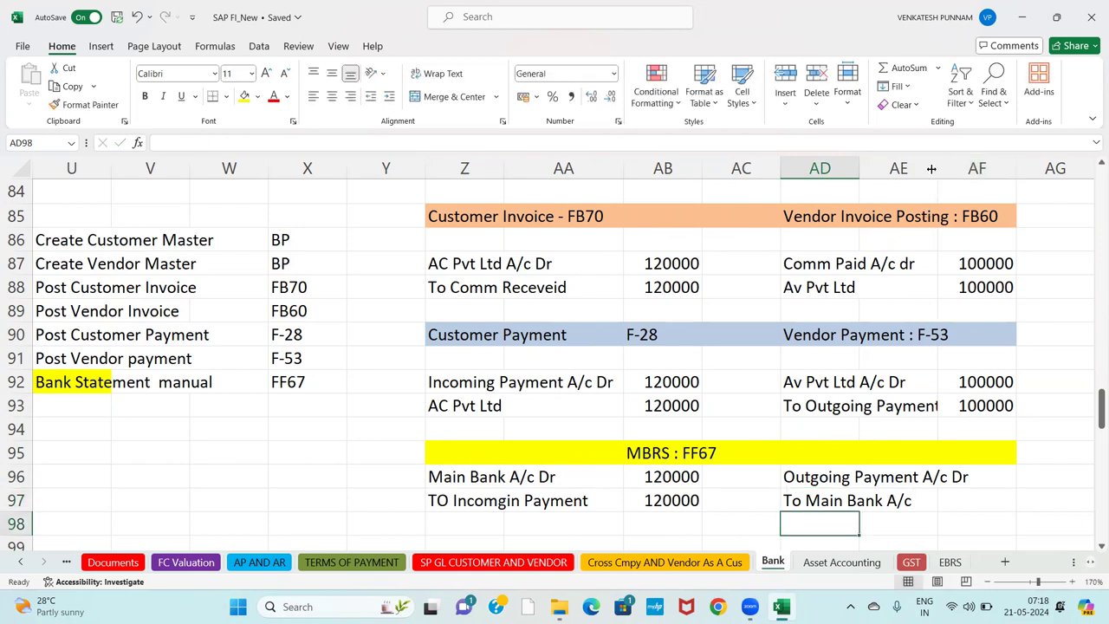
pyautogui.moveTo(935, 169); pyautogui.dragTo(973, 169)
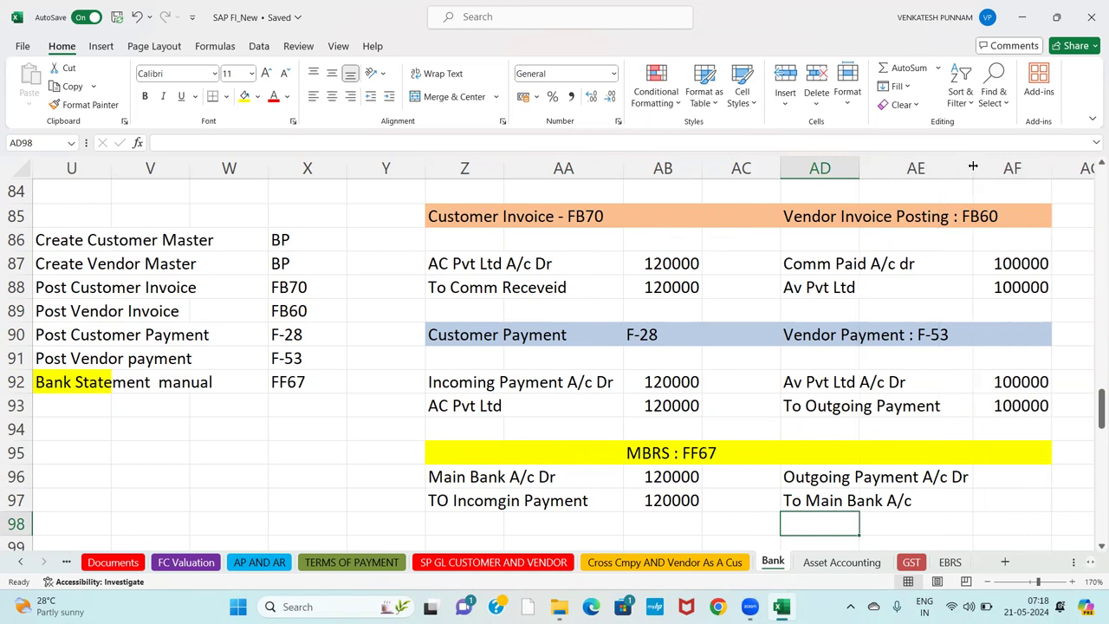
# Enter 100000 as the debit and credit amounts in column AF.
pyautogui.click(993, 478)
pyautogui.write('1000')
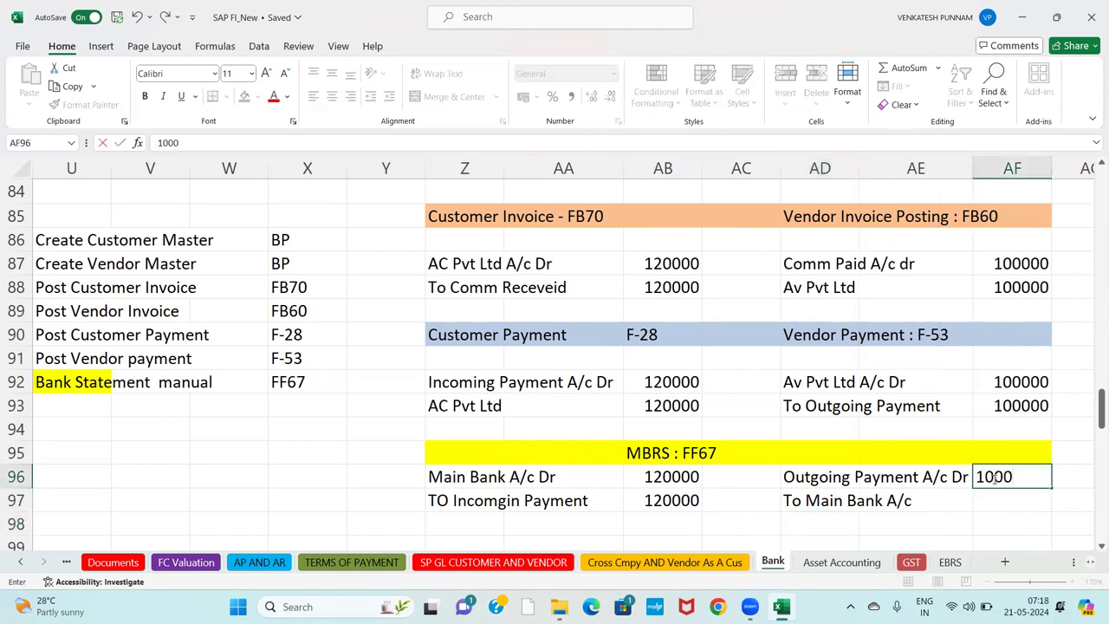
pyautogui.write('00')
pyautogui.press('Return')
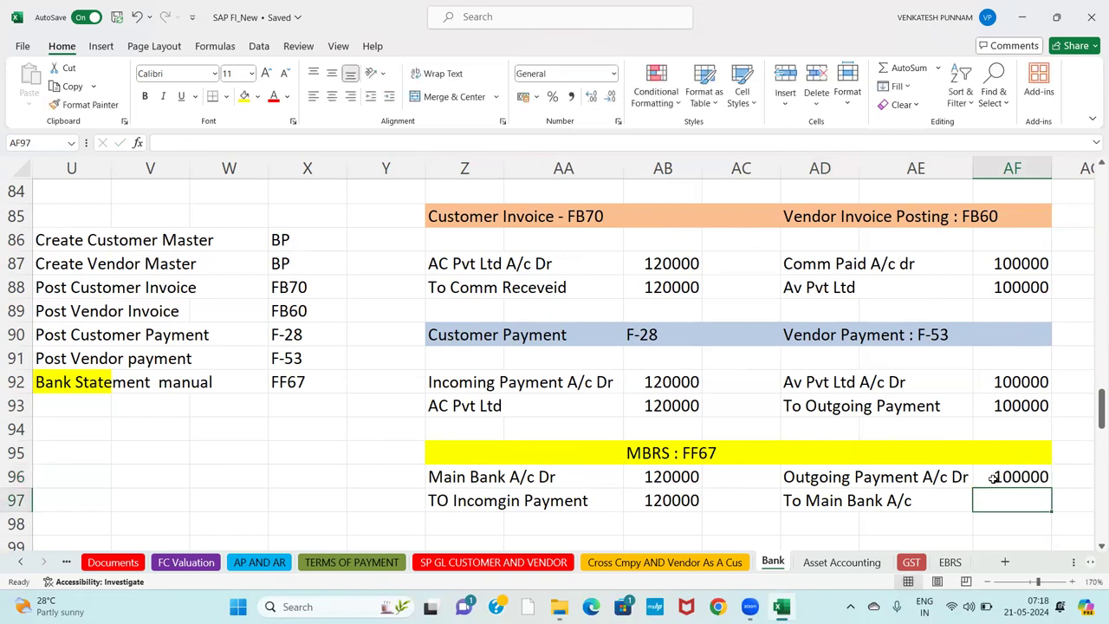
pyautogui.write('100000')
pyautogui.press('Return')
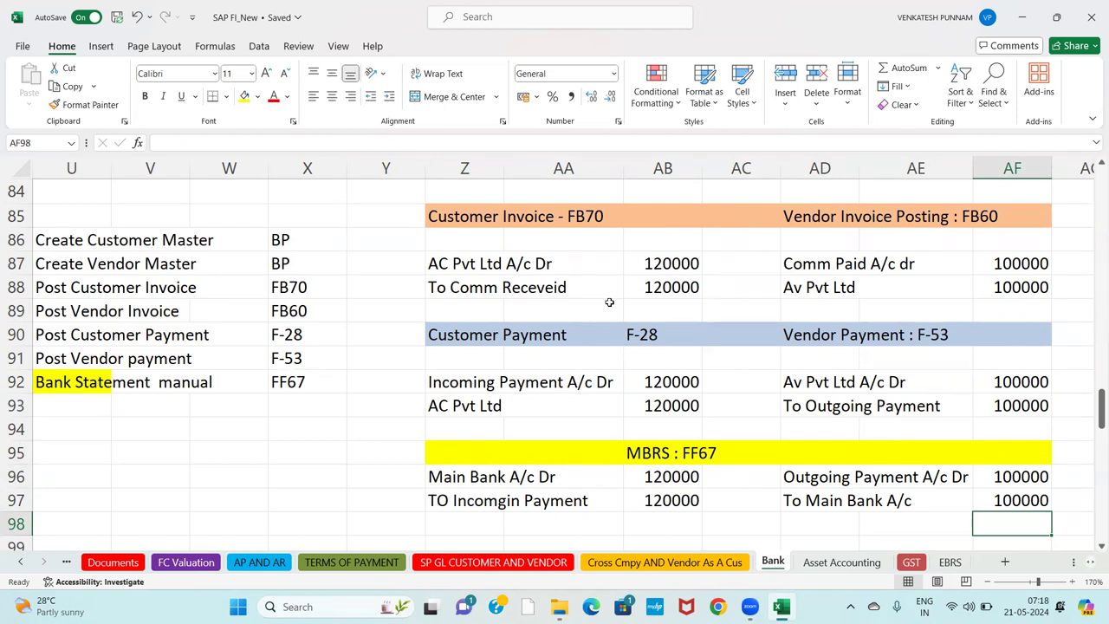
pyautogui.click(467, 185)
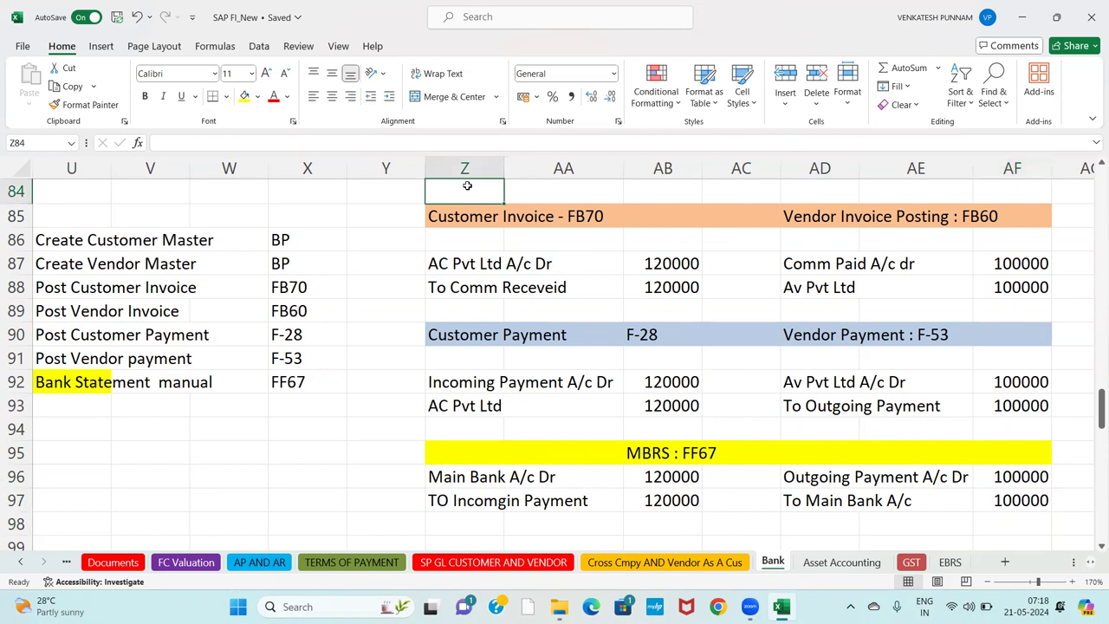
# Label the blocks 'Customer' in Z84 and 'Vendor .' in AD84.
pyautogui.write('Customer')
pyautogui.press('Tab')
pyautogui.press('Tab')
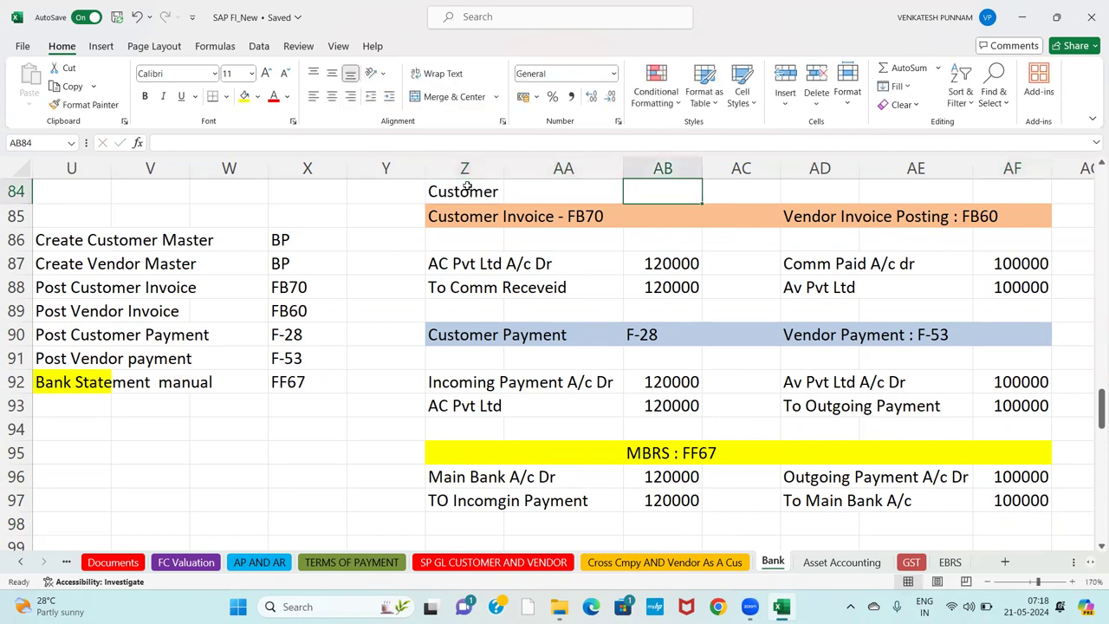
pyautogui.press('Tab')
pyautogui.press('Tab')
pyautogui.write('Vendor')
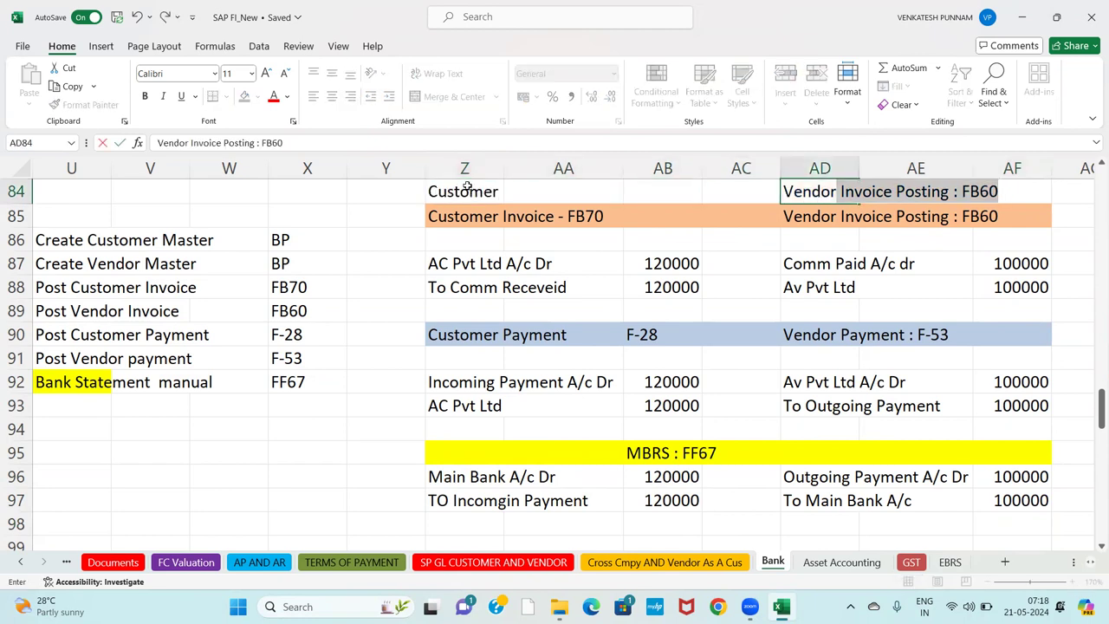
pyautogui.press('Delete')
pyautogui.write('.')
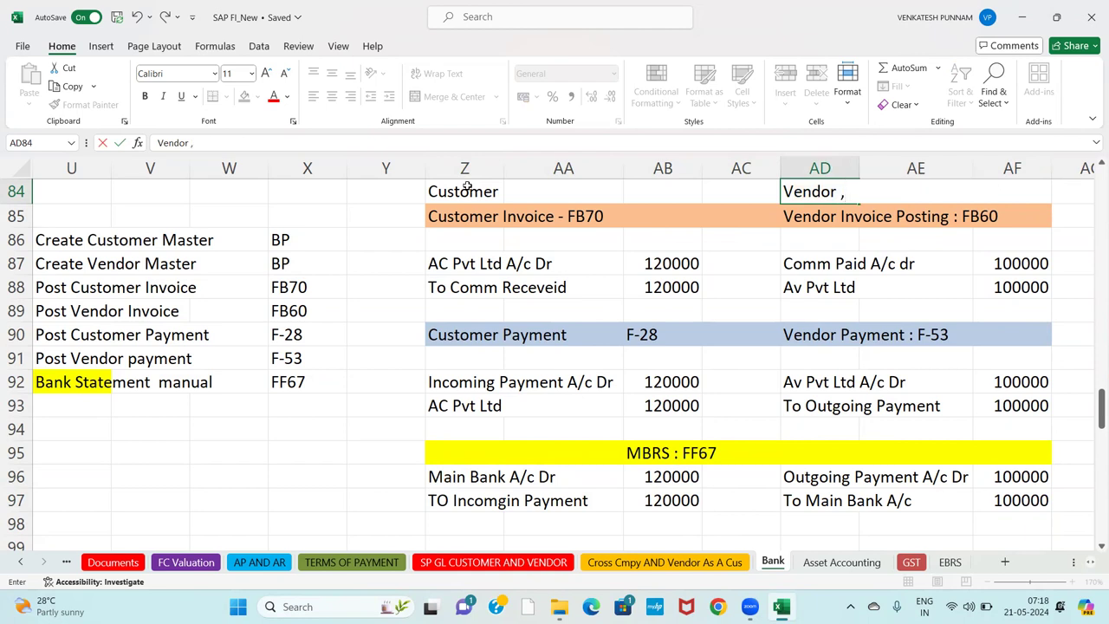
# Bold the customer journal lines across Z:AB in rows 87, 93, 92 and 97.
pyautogui.click(490, 274)
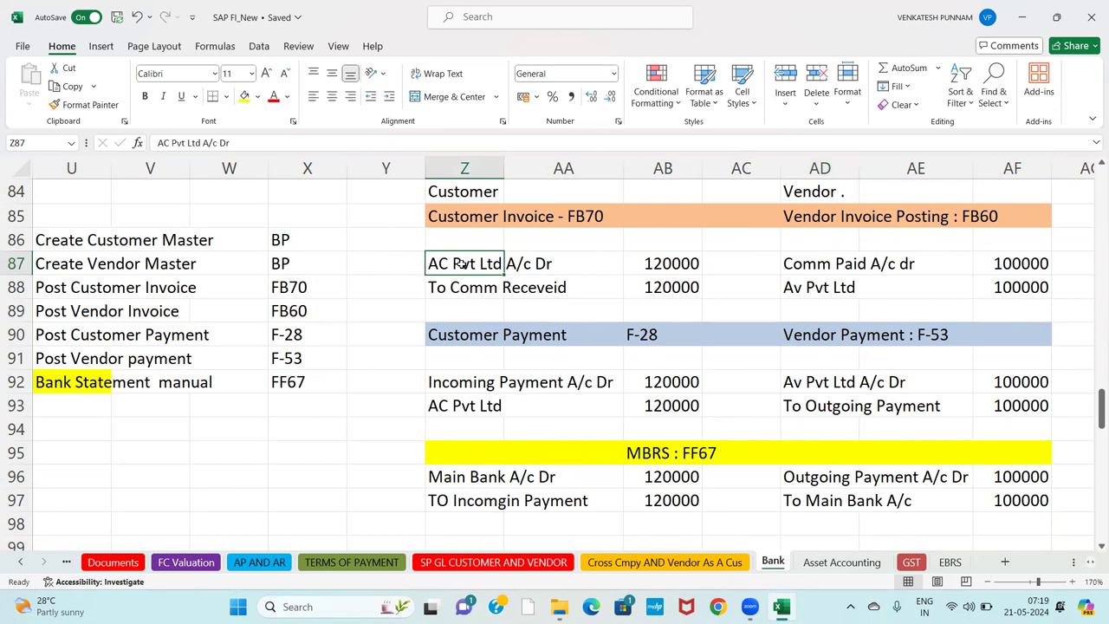
pyautogui.hotkey('shift', 'Right')
pyautogui.hotkey('shift', 'Right')
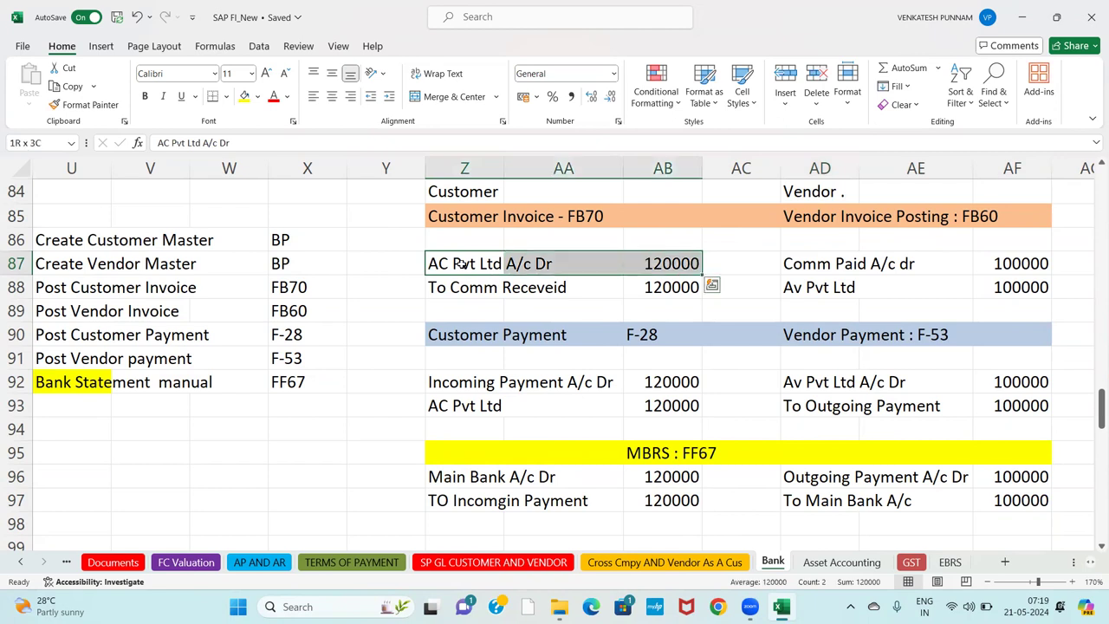
pyautogui.hotkey('ctrl', 'b')
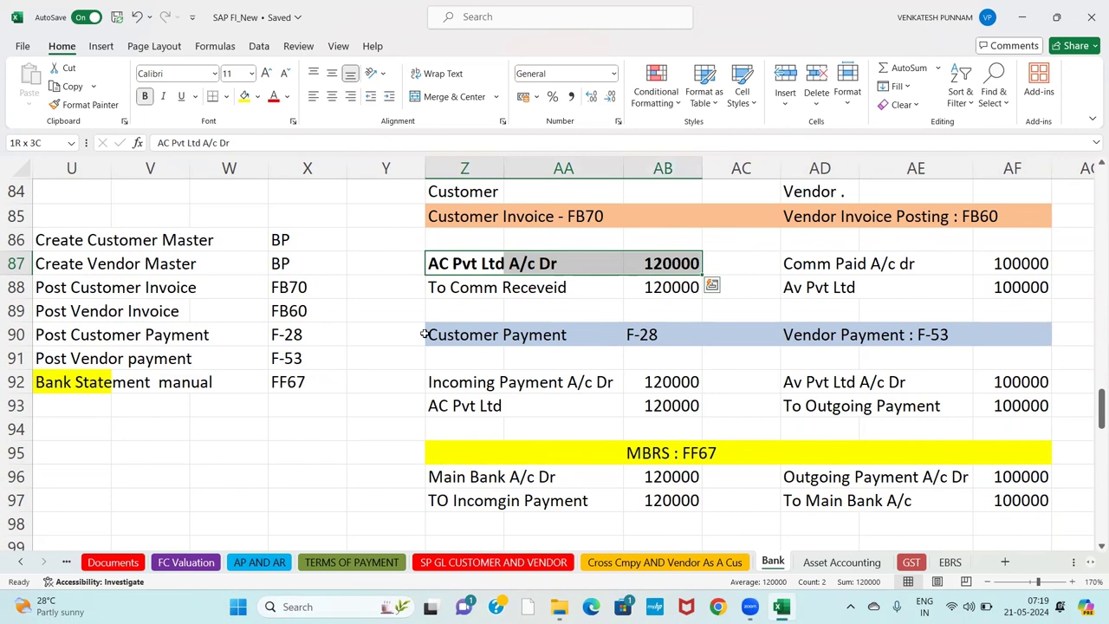
pyautogui.click(444, 413)
pyautogui.hotkey('shift', 'Right')
pyautogui.hotkey('shift', 'Right')
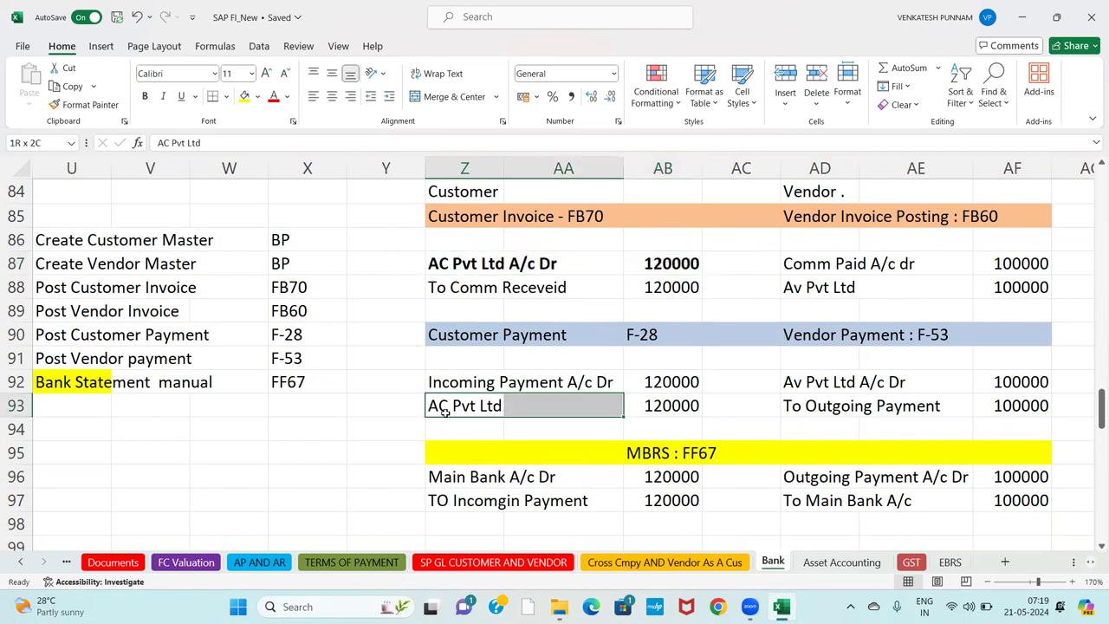
pyautogui.hotkey('ctrl', 'b')
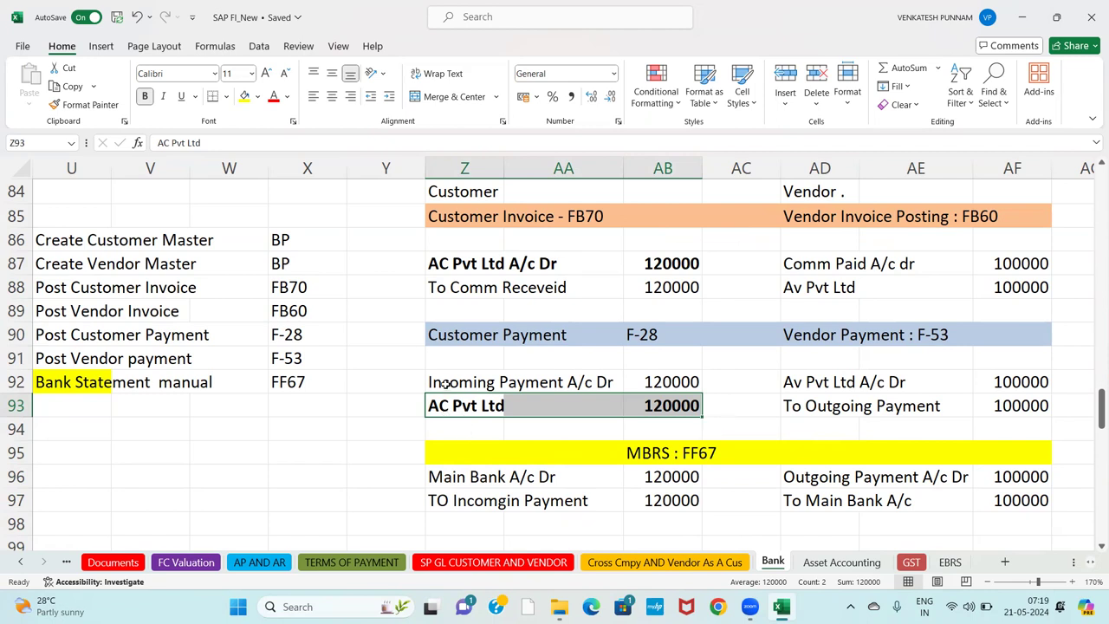
pyautogui.click(443, 384)
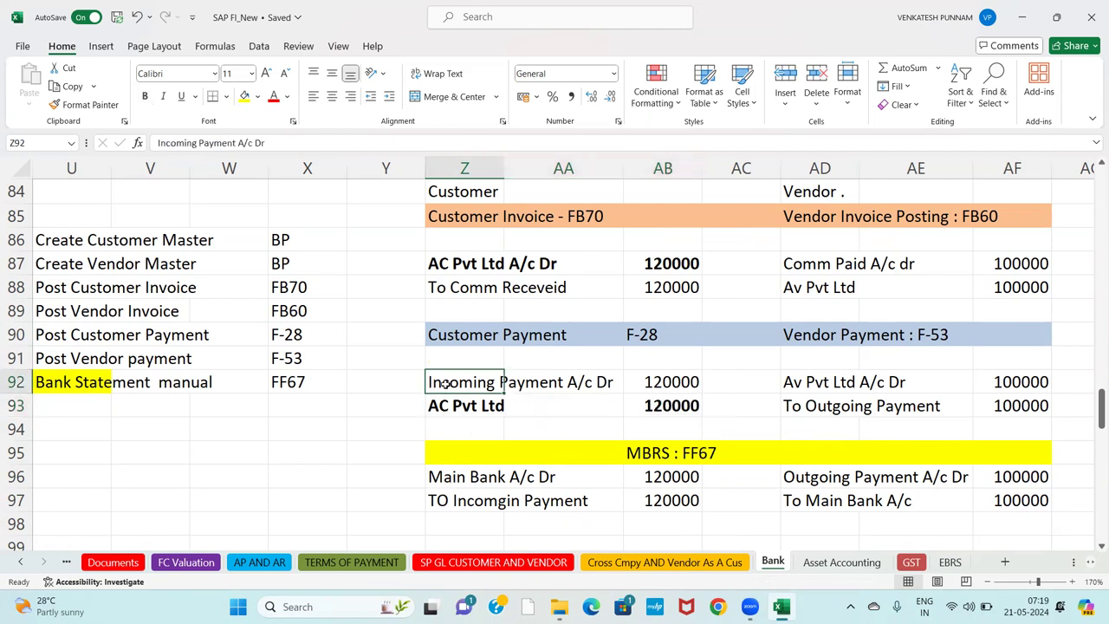
pyautogui.hotkey('shift', 'Right')
pyautogui.hotkey('shift', 'Right')
pyautogui.hotkey('ctrl', 'b')
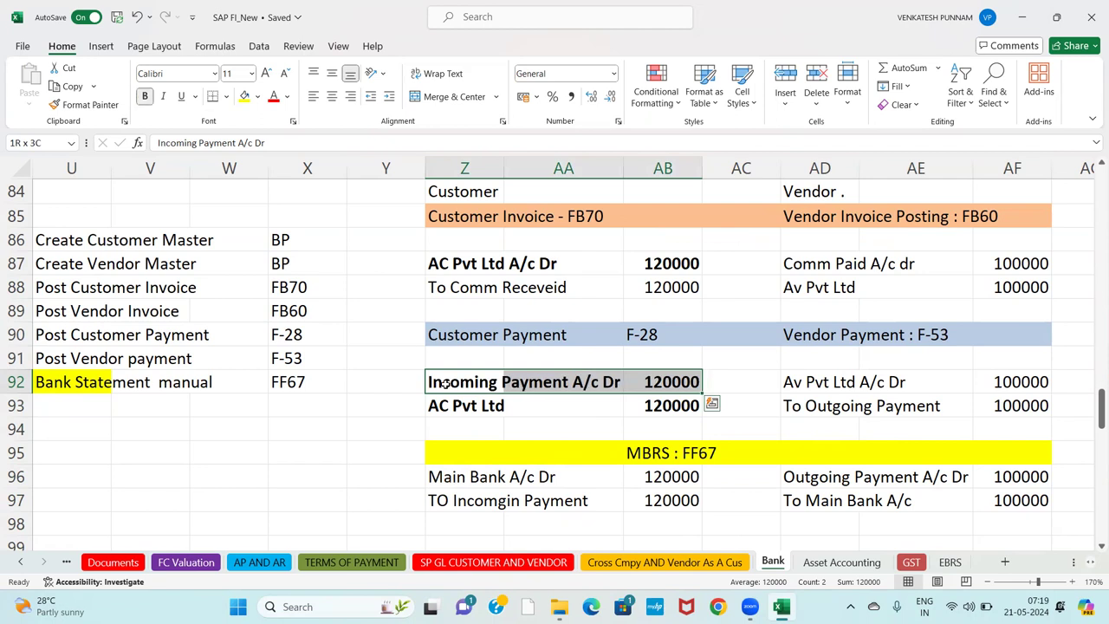
pyautogui.click(441, 503)
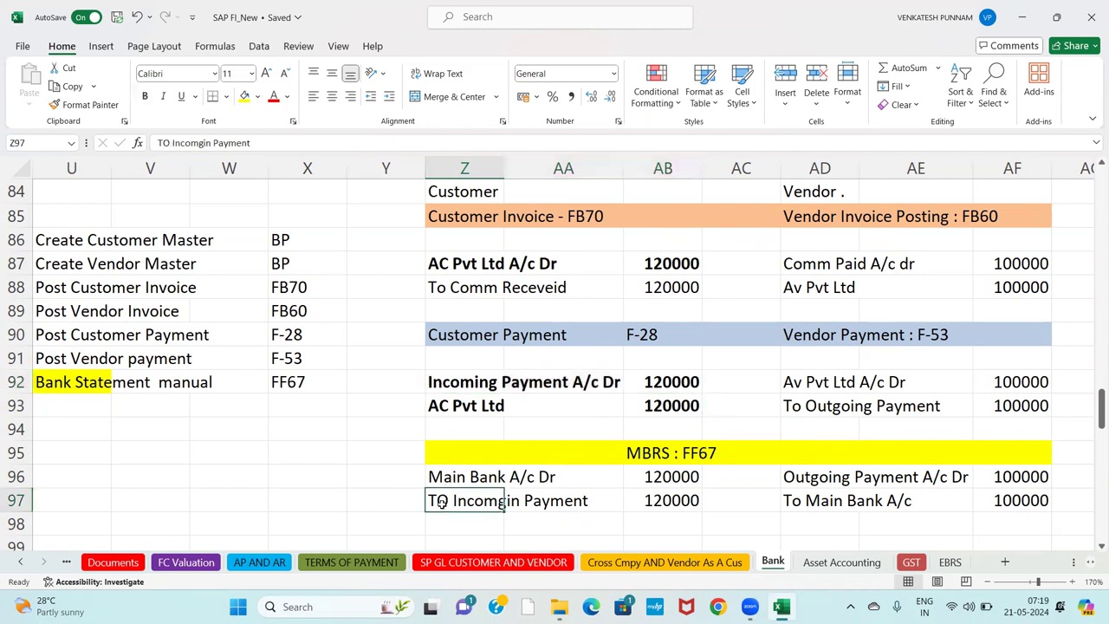
pyautogui.hotkey('shift', 'Right')
pyautogui.hotkey('shift', 'Right')
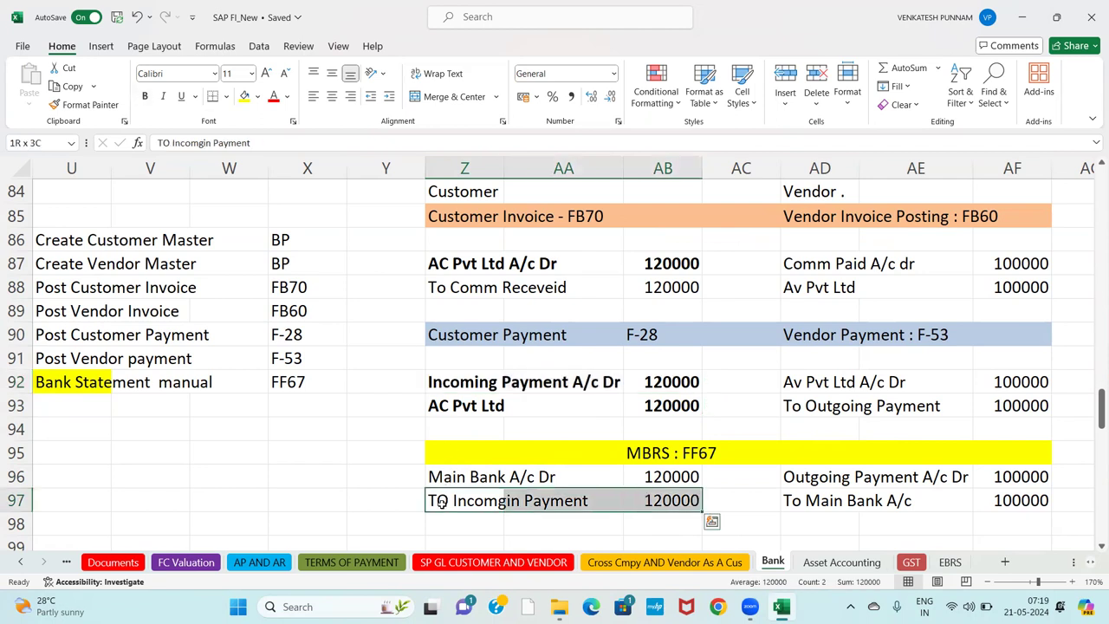
pyautogui.hotkey('ctrl', 'b')
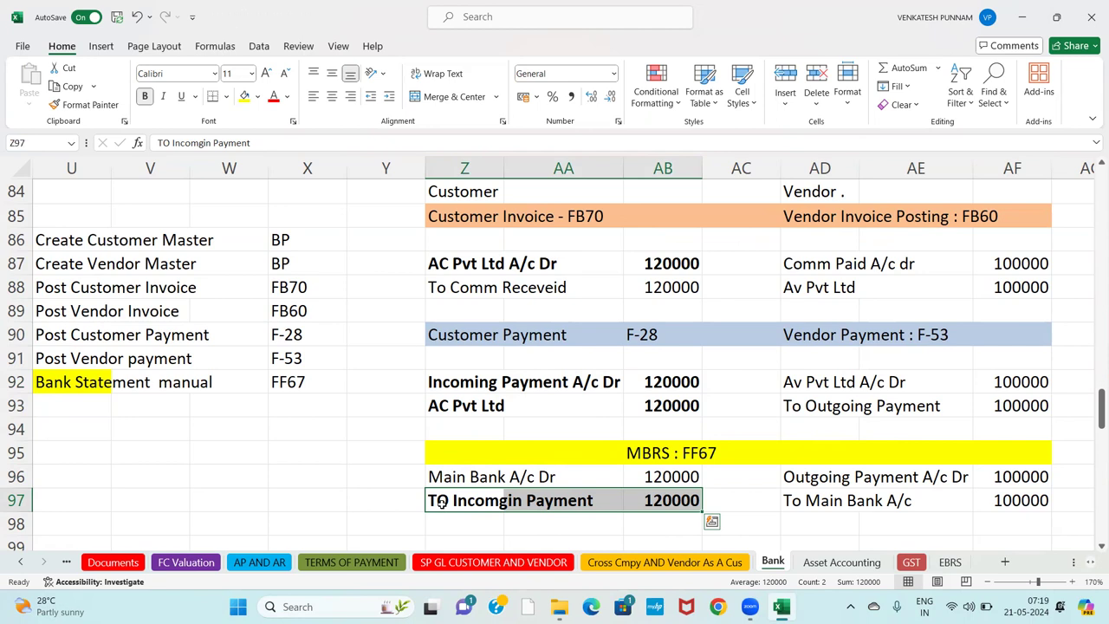
pyautogui.click(473, 478)
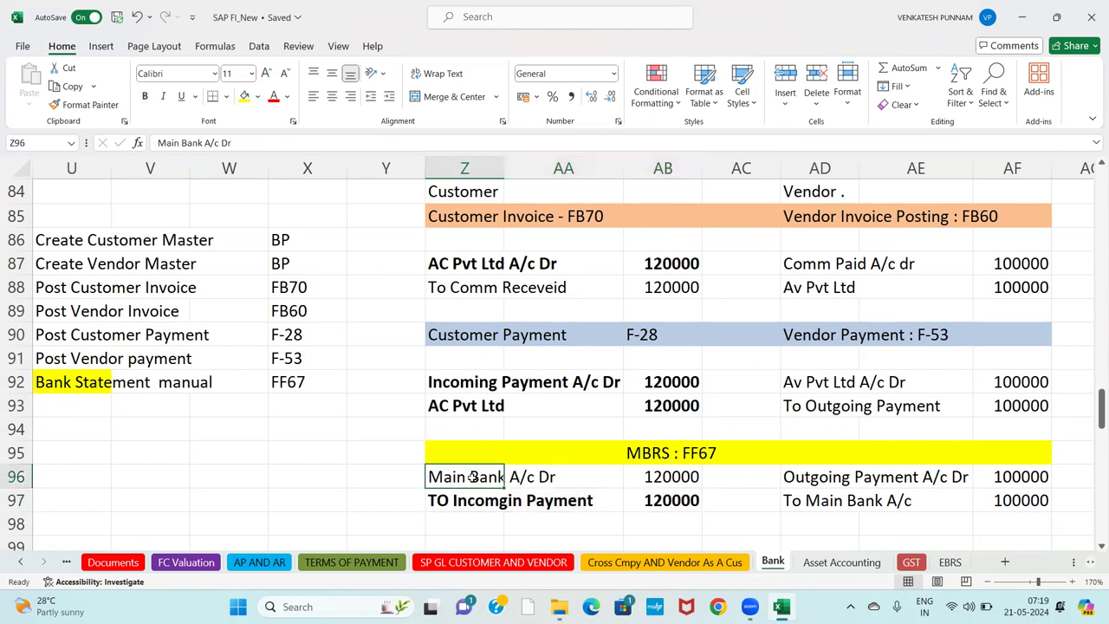
pyautogui.click(482, 294)
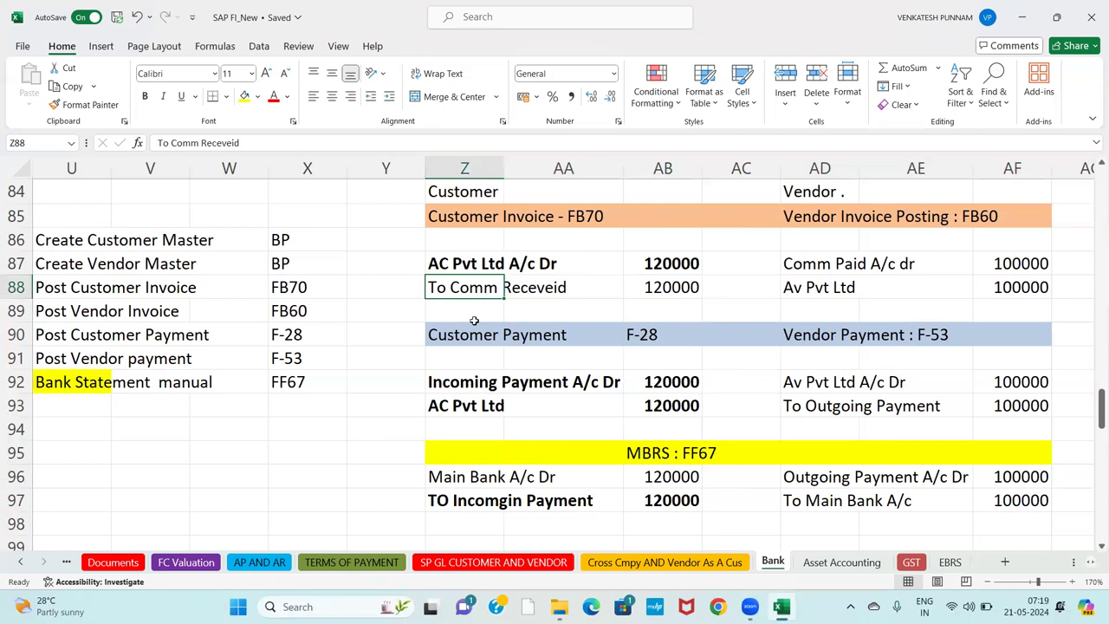
pyautogui.click(456, 473)
pyautogui.click(487, 289)
pyautogui.click(537, 494)
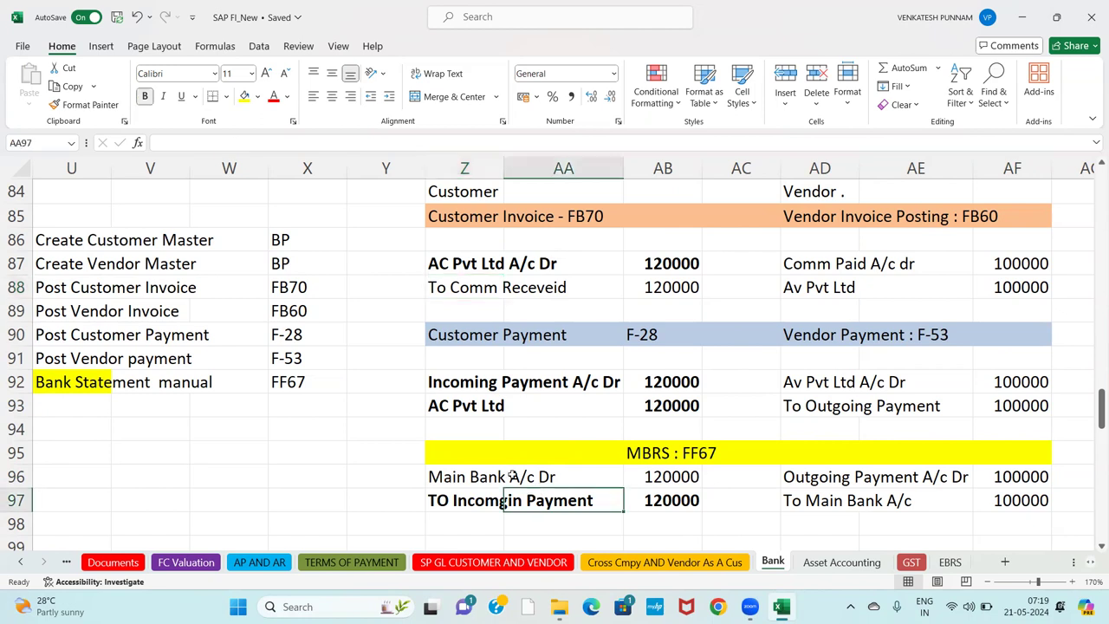
pyautogui.click(479, 466)
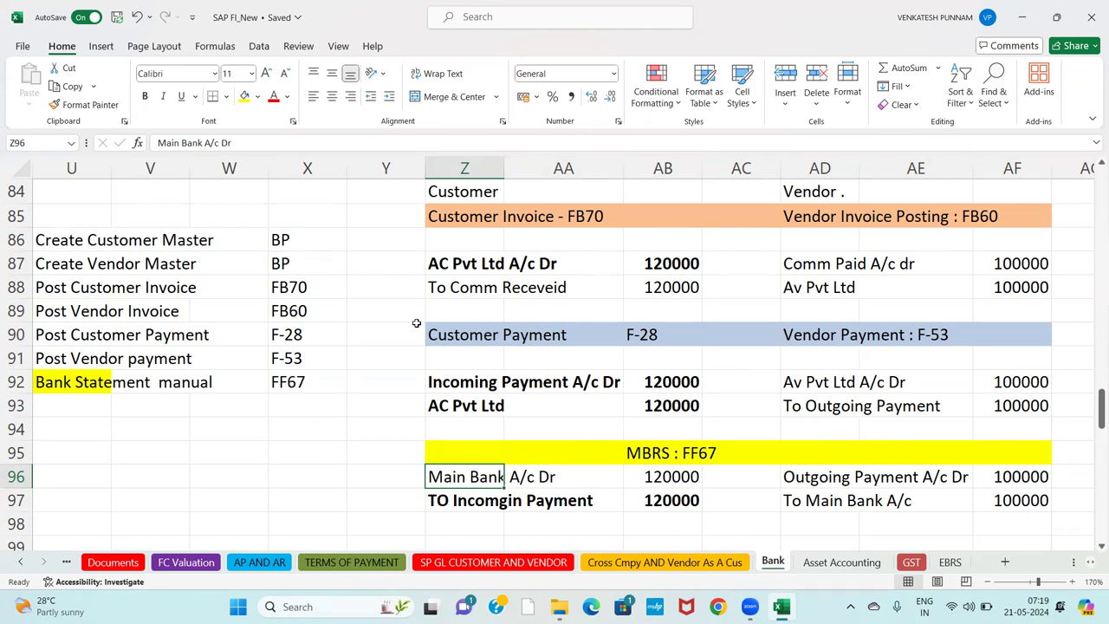
pyautogui.click(455, 291)
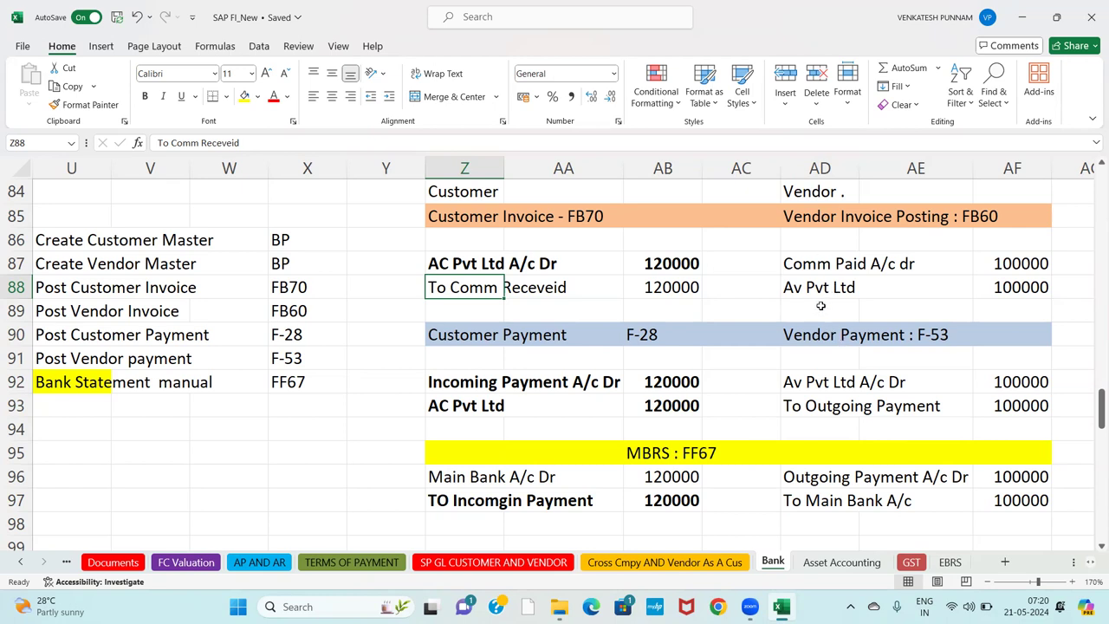
# Bold the Av Pvt Ltd vendor invoice line and the Av Pvt Ltd A/c Dr line with their amounts.
pyautogui.click(798, 291)
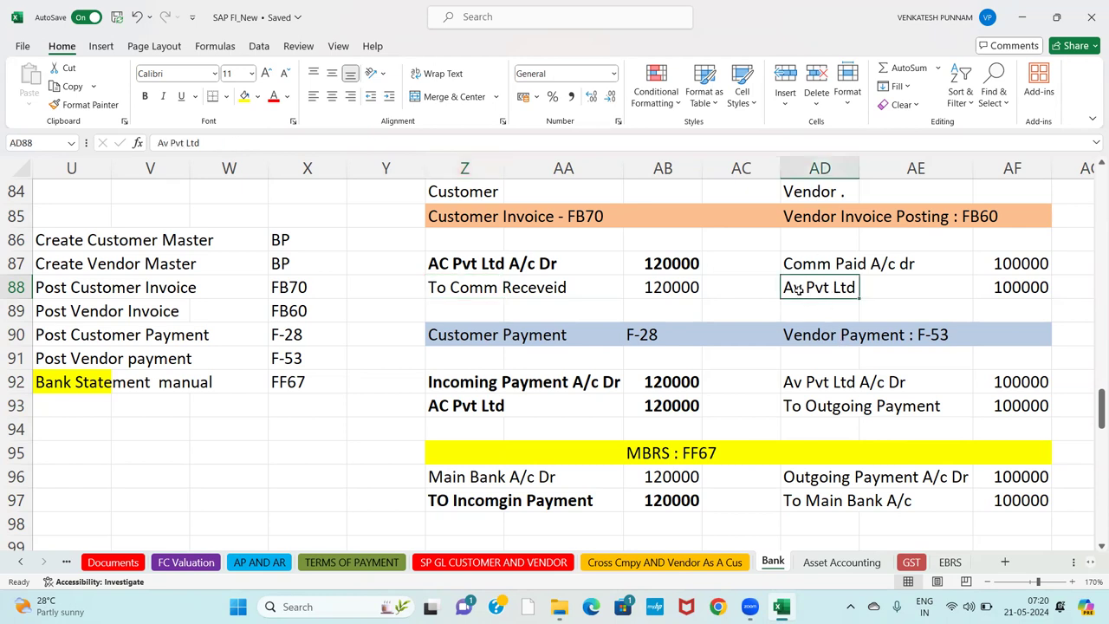
pyautogui.hotkey('shift', 'Right')
pyautogui.hotkey('shift', 'Right')
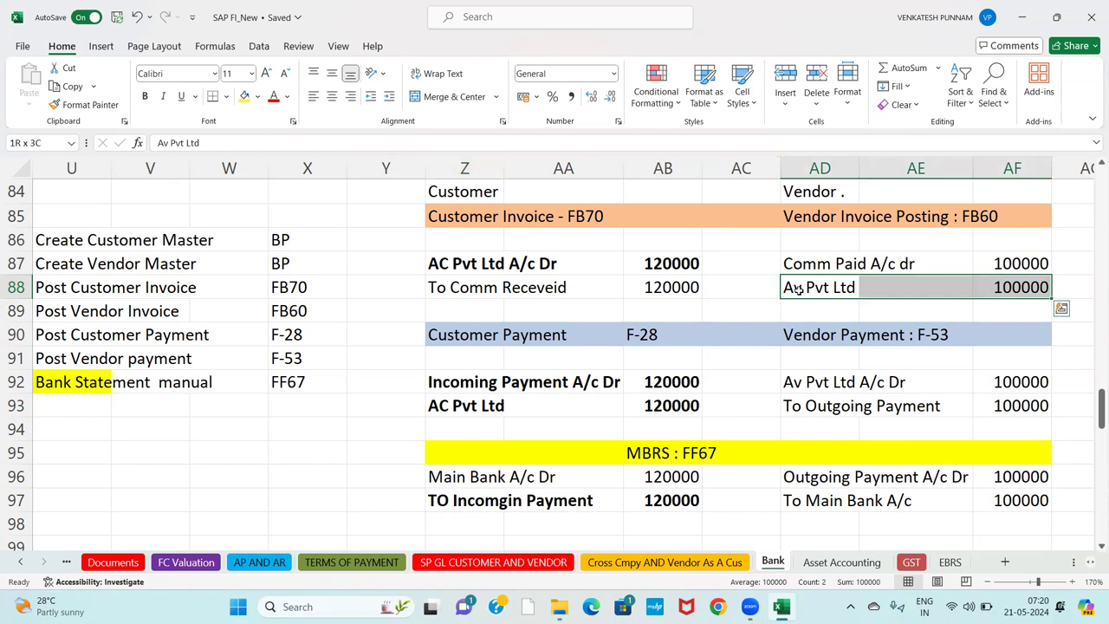
pyautogui.hotkey('ctrl', 'b')
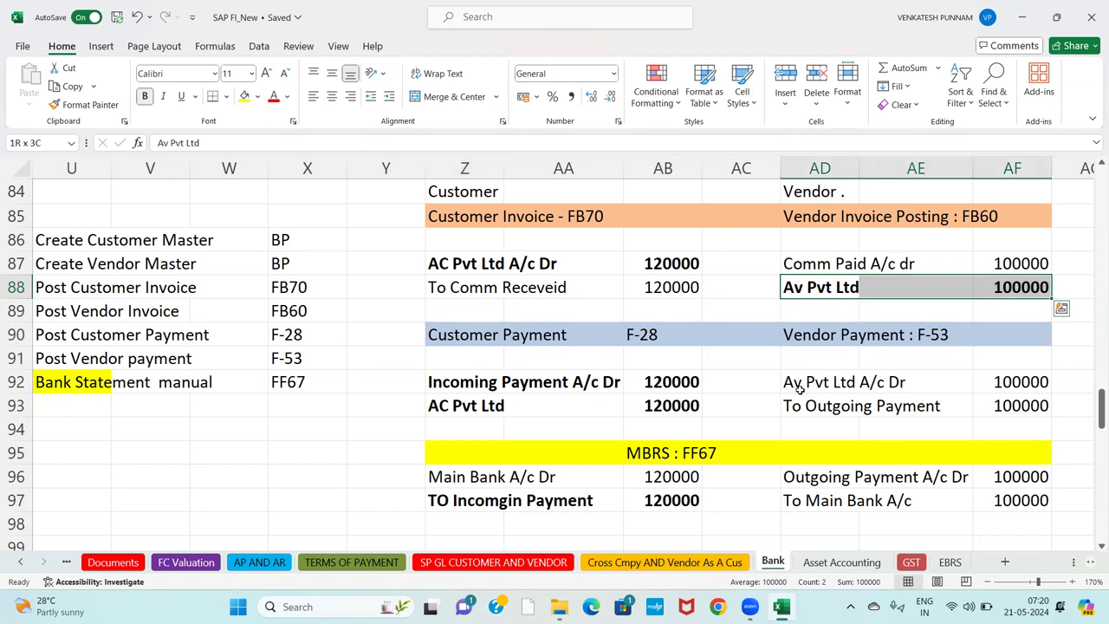
pyautogui.click(800, 389)
pyautogui.hotkey('shift', 'Right')
pyautogui.hotkey('shift', 'Right')
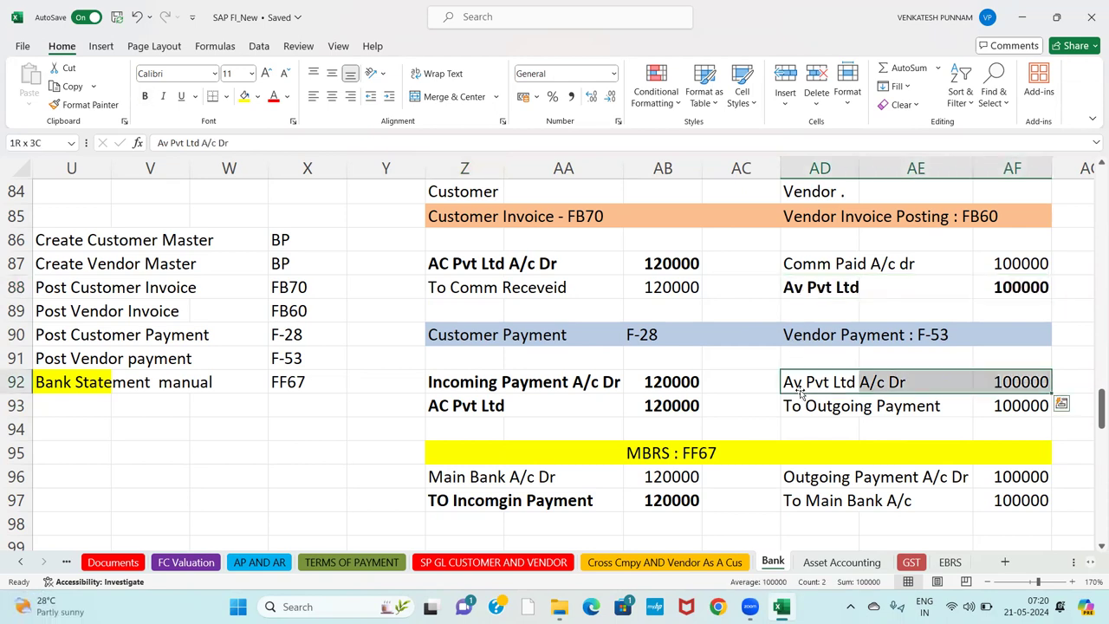
pyautogui.hotkey('ctrl', 'b')
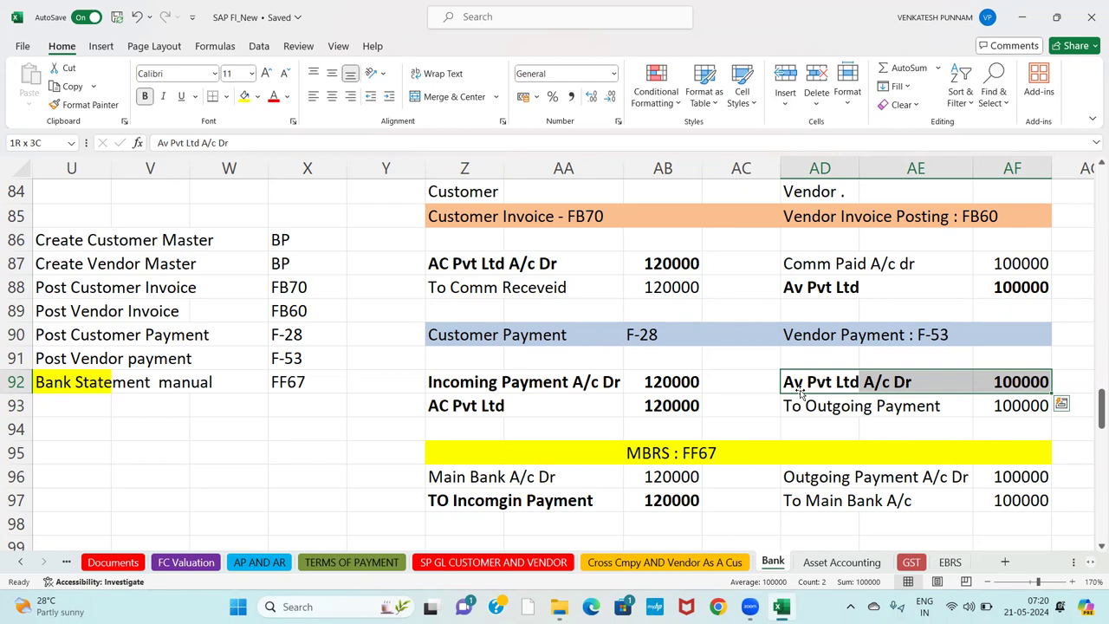
# Bold the To Outgoing Payment and Outgoing Payment A/c Dr lines with their 100000 amounts.
pyautogui.click(803, 414)
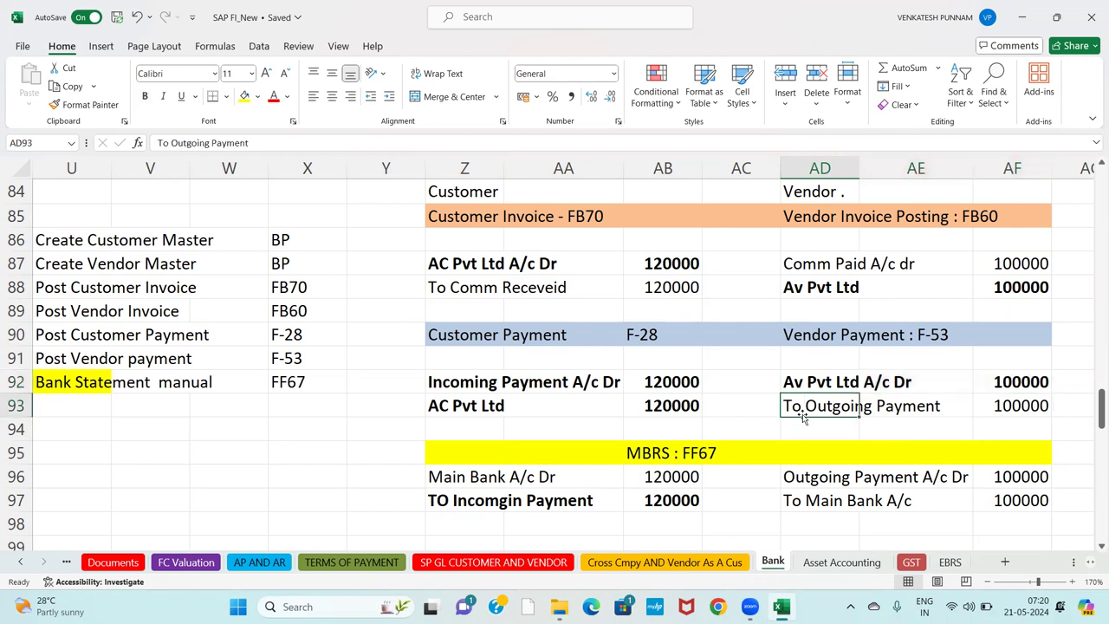
pyautogui.hotkey('shift', 'Right')
pyautogui.hotkey('shift', 'Right')
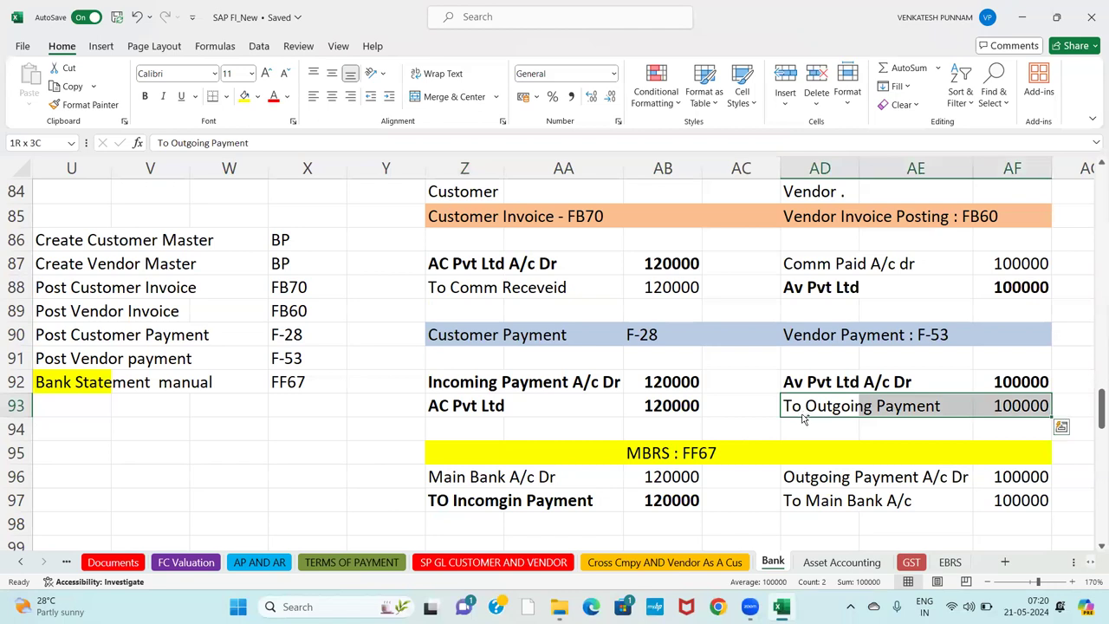
pyautogui.hotkey('ctrl', 'b')
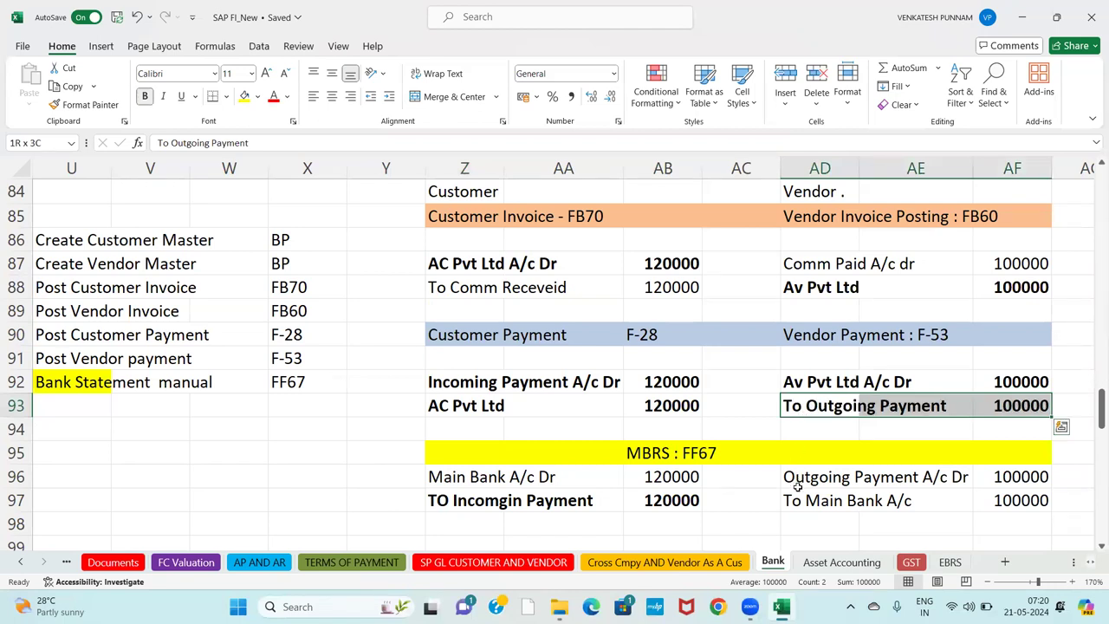
pyautogui.click(798, 484)
pyautogui.hotkey('shift', 'Right')
pyautogui.hotkey('shift', 'Right')
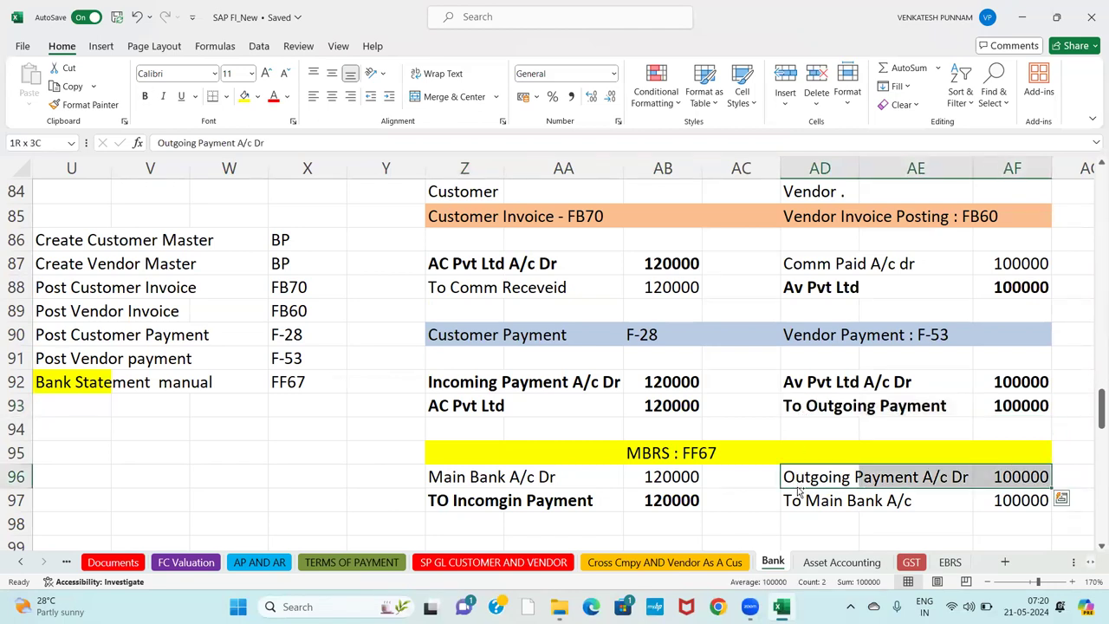
pyautogui.hotkey('ctrl', 'b')
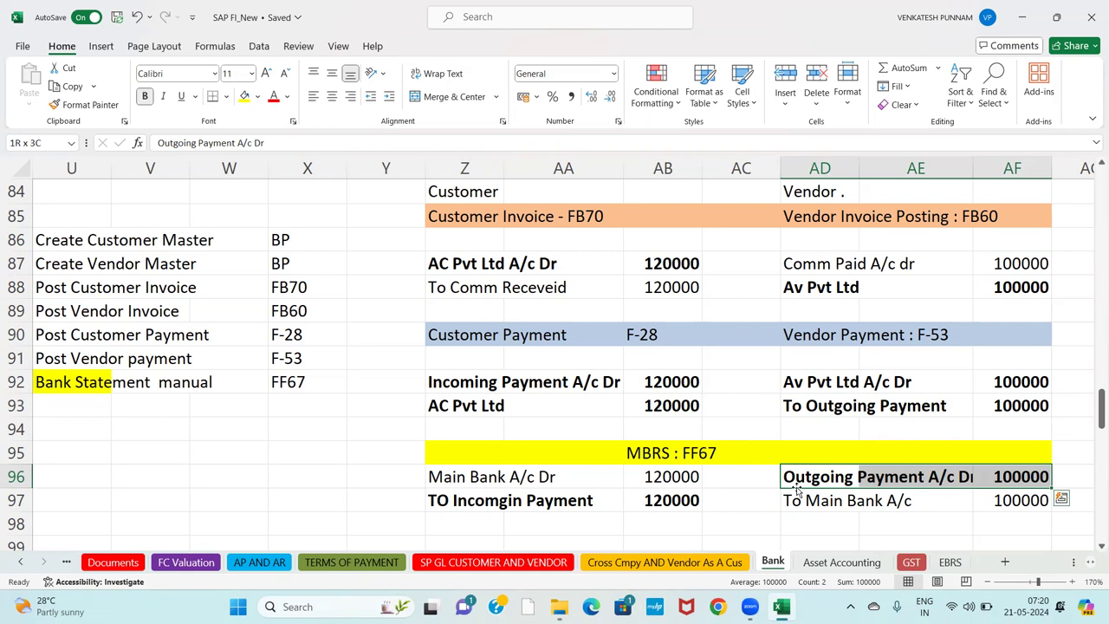
pyautogui.click(807, 264)
# Review the Comm Paid, To Main Bank and Main Bank A/c Dr entries and the 120000 amount.
pyautogui.click(814, 505)
pyautogui.click(806, 262)
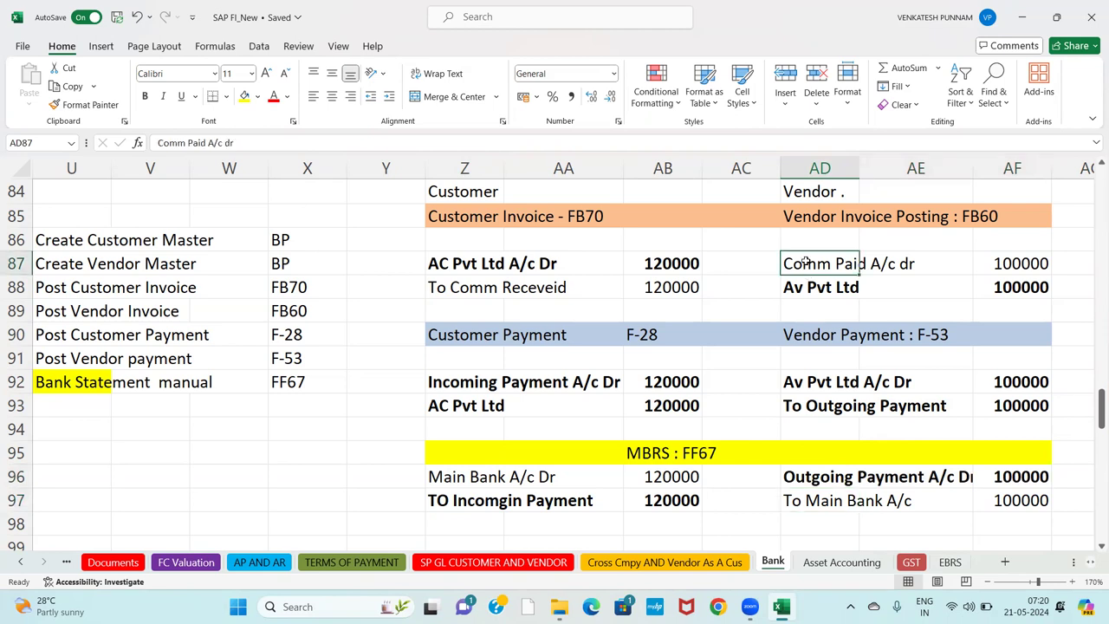
pyautogui.click(806, 503)
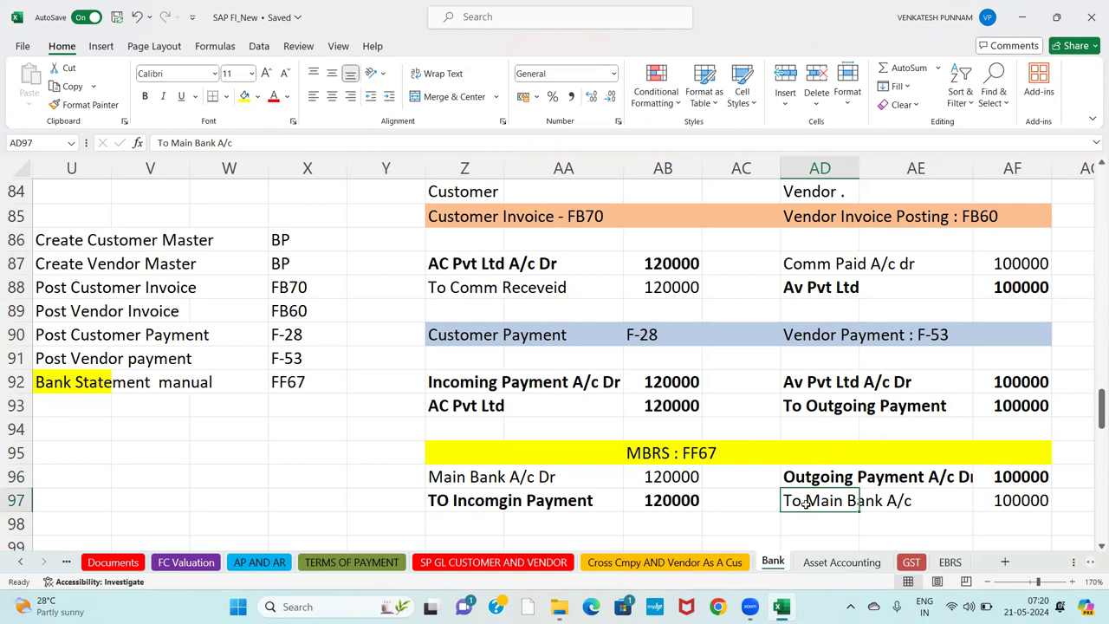
pyautogui.click(514, 491)
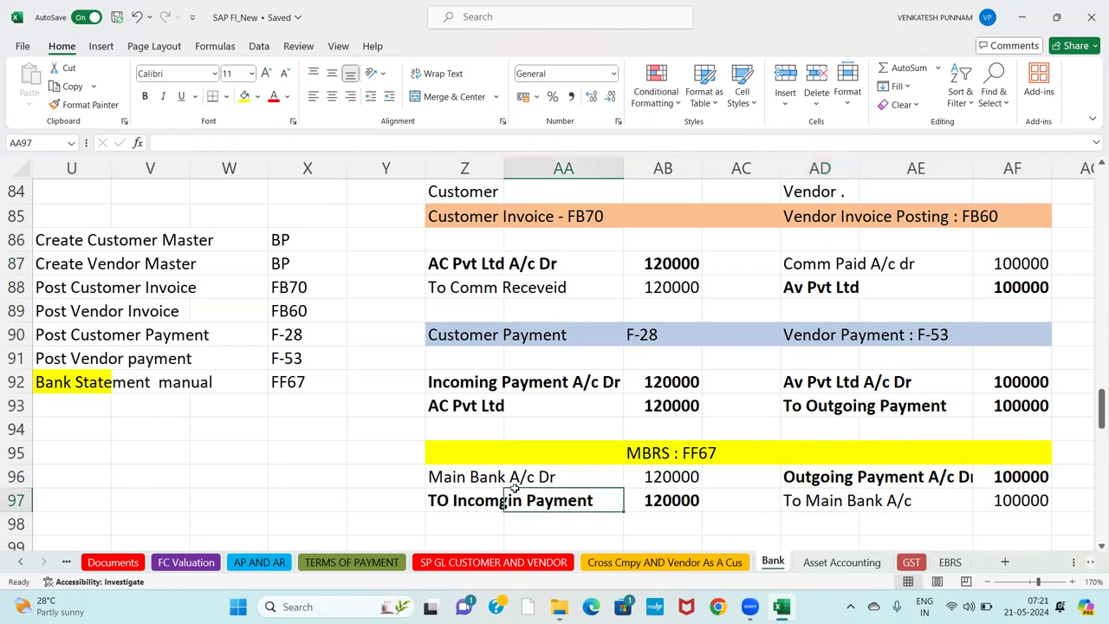
pyautogui.click(477, 479)
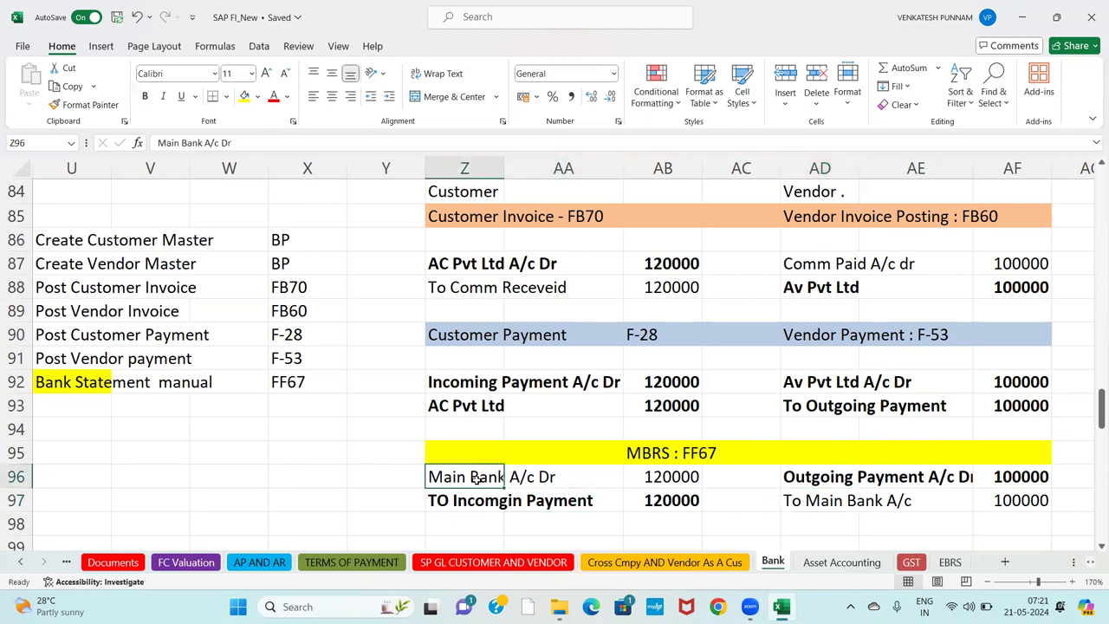
pyautogui.click(674, 481)
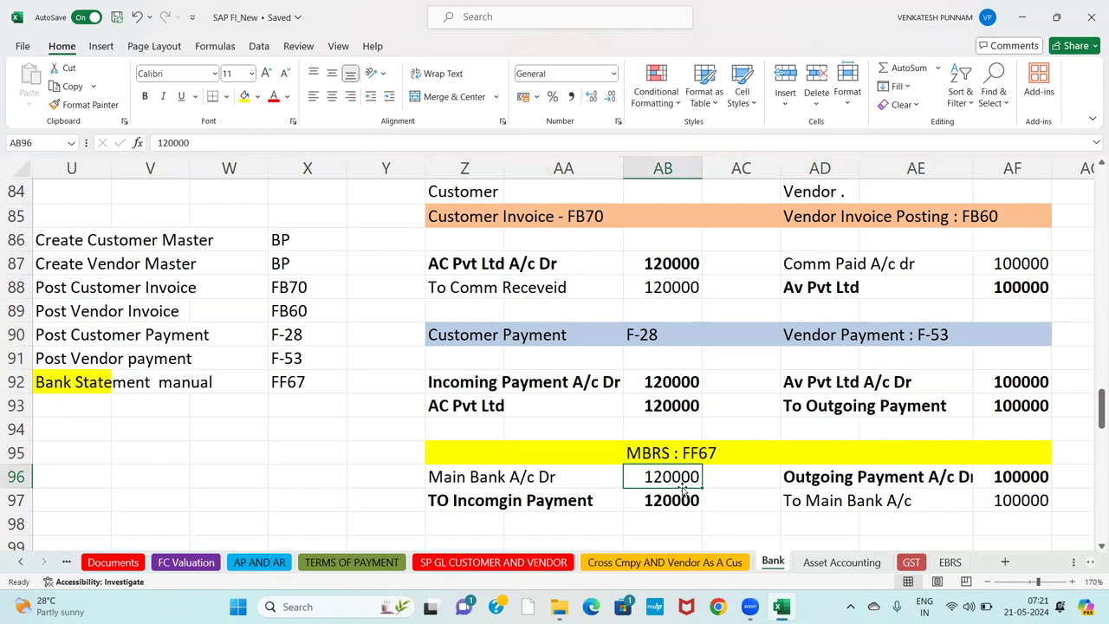
pyautogui.click(858, 510)
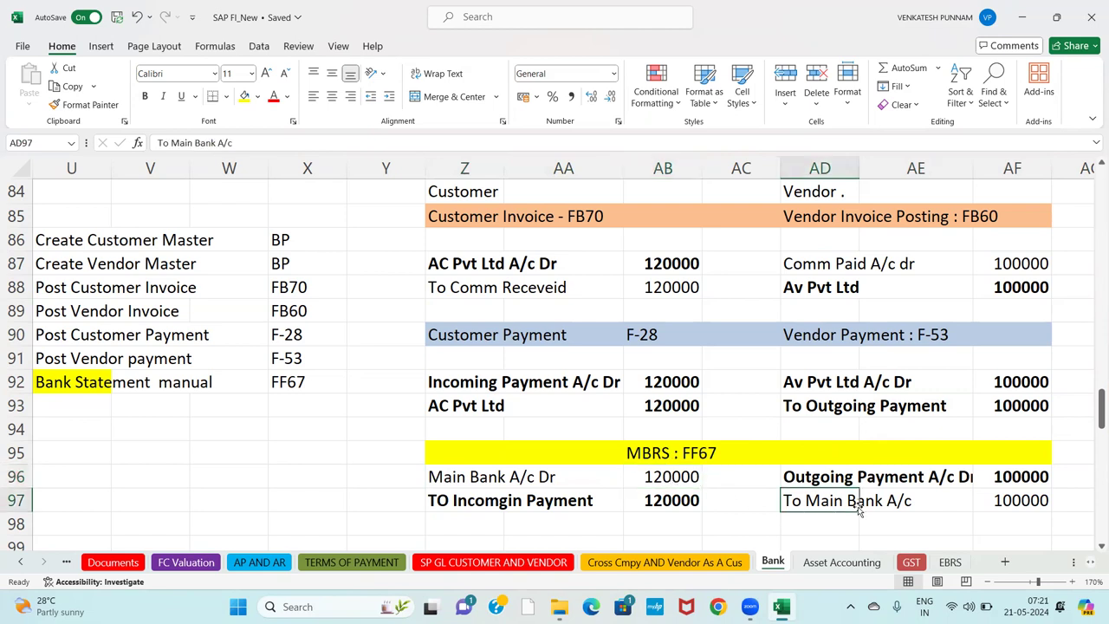
pyautogui.click(837, 525)
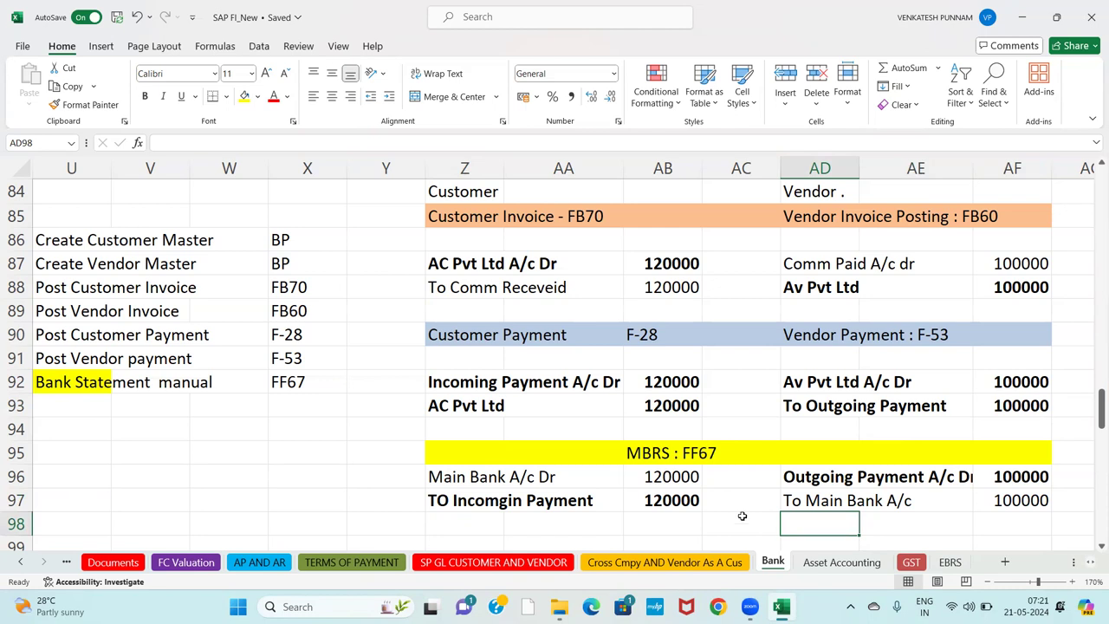
# Select the journal entry block from the Customer heading in Z84 to AF97.
pyautogui.click(470, 192)
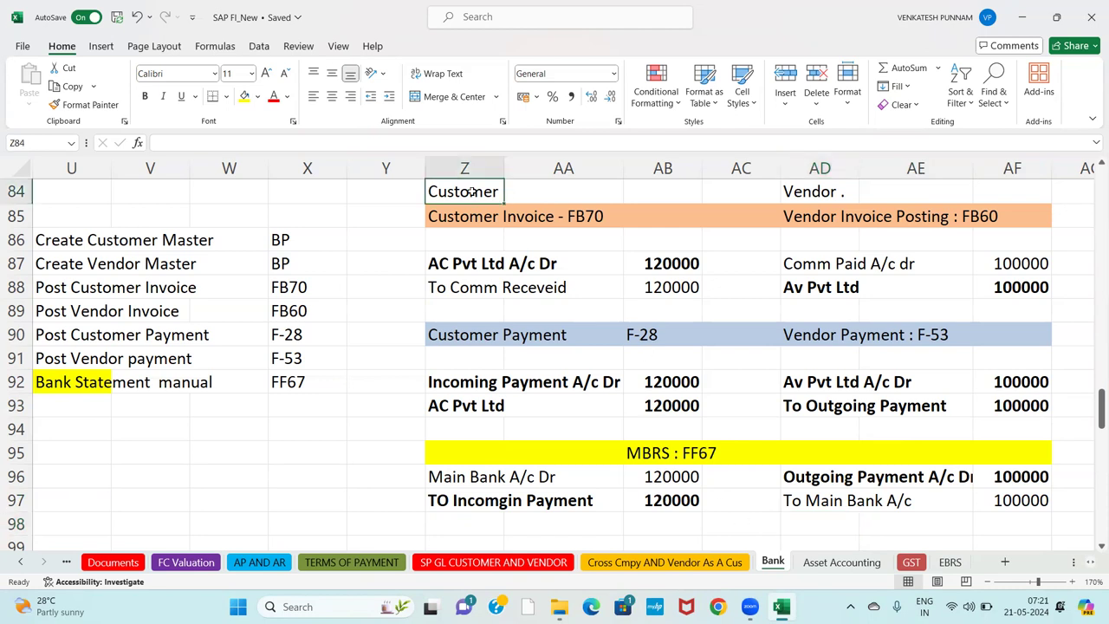
pyautogui.moveTo(471, 193); pyautogui.dragTo(988, 500)
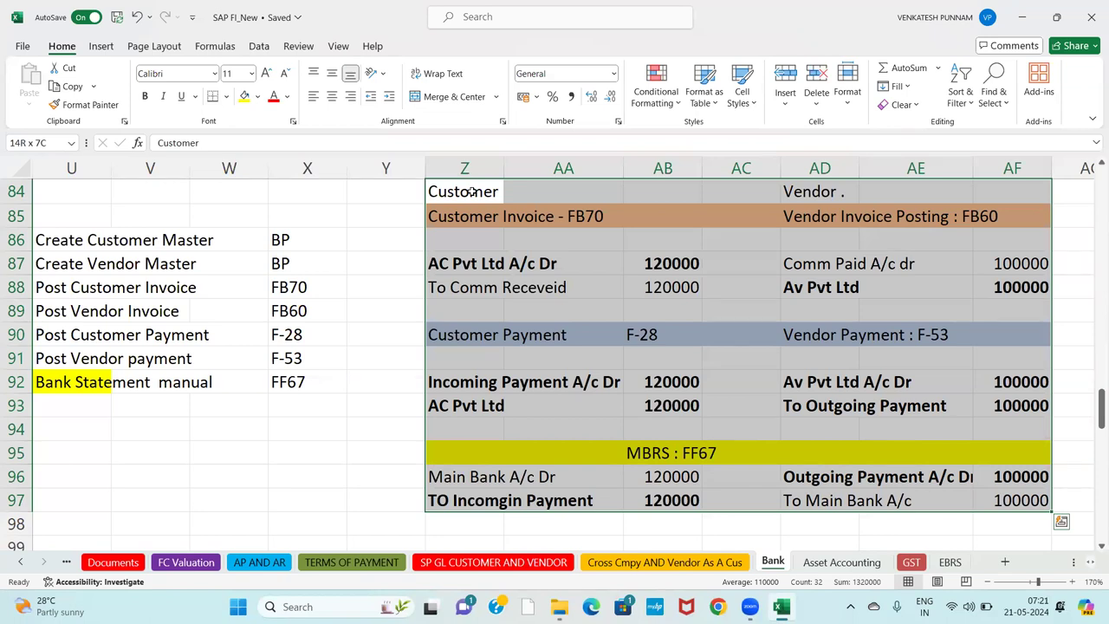
pyautogui.moveTo(469, 192); pyautogui.dragTo(469, 193)
# Bold U86:X87, the Create Customer Master and Create Vendor Master steps with their BP codes.
pyautogui.click(310, 256)
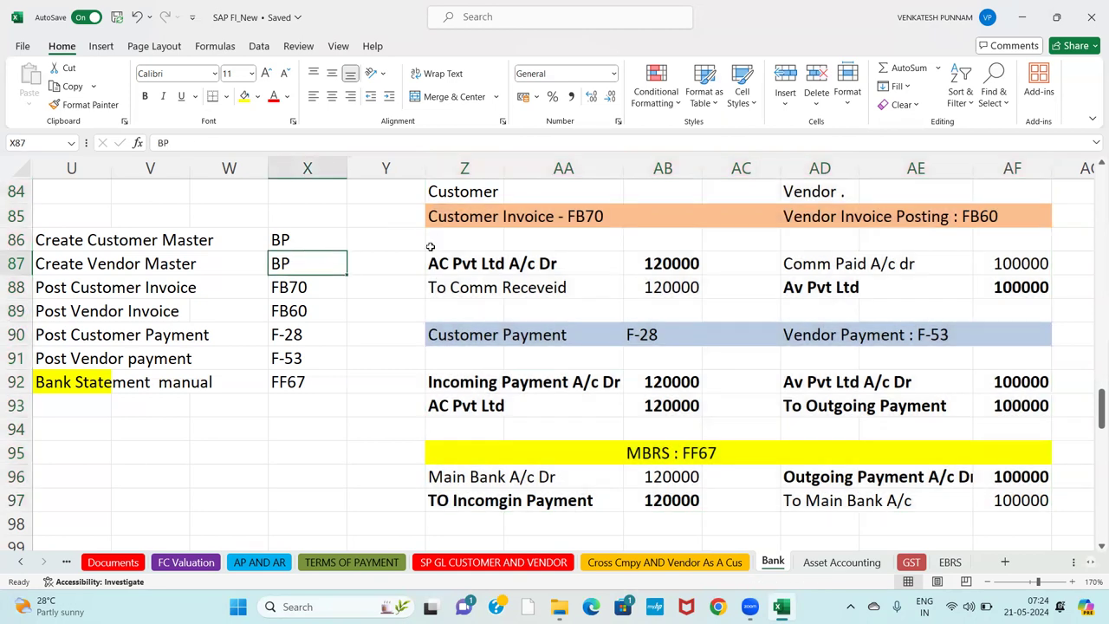
pyautogui.click(479, 237)
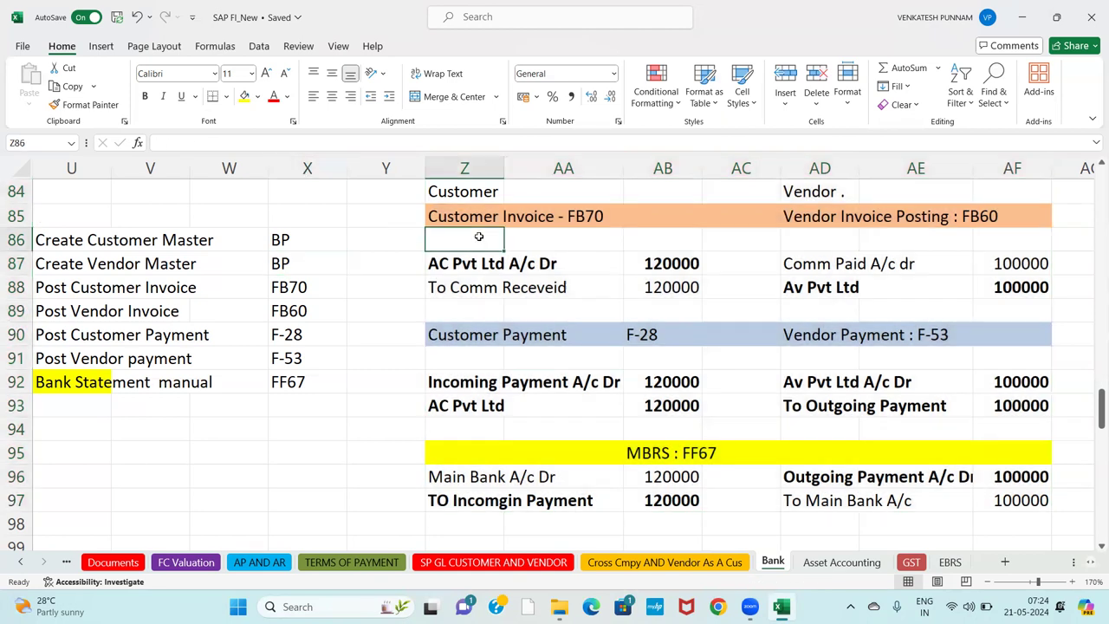
pyautogui.click(462, 193)
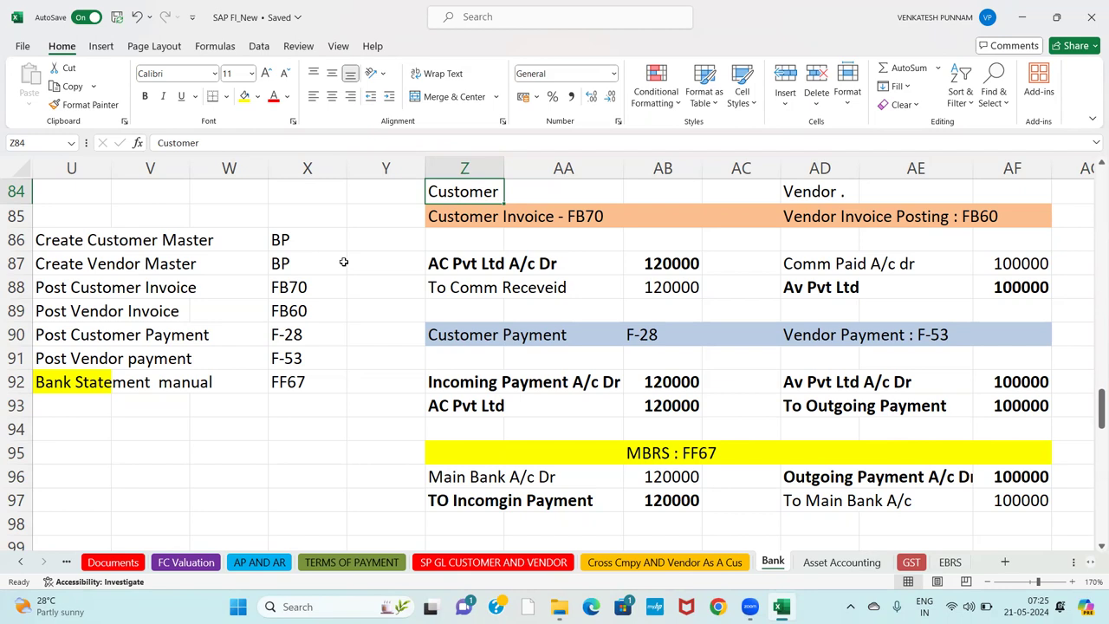
pyautogui.click(77, 242)
pyautogui.hotkey('shift', 'Right')
pyautogui.hotkey('shift', 'Right')
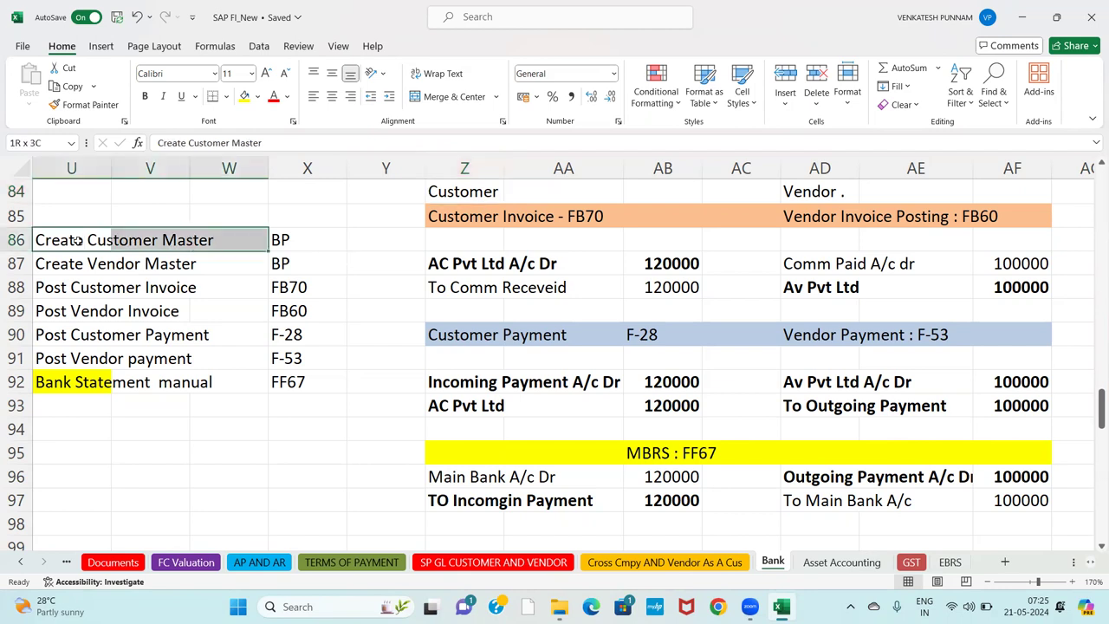
pyautogui.hotkey('shift', 'Right')
pyautogui.hotkey('shift', 'Down')
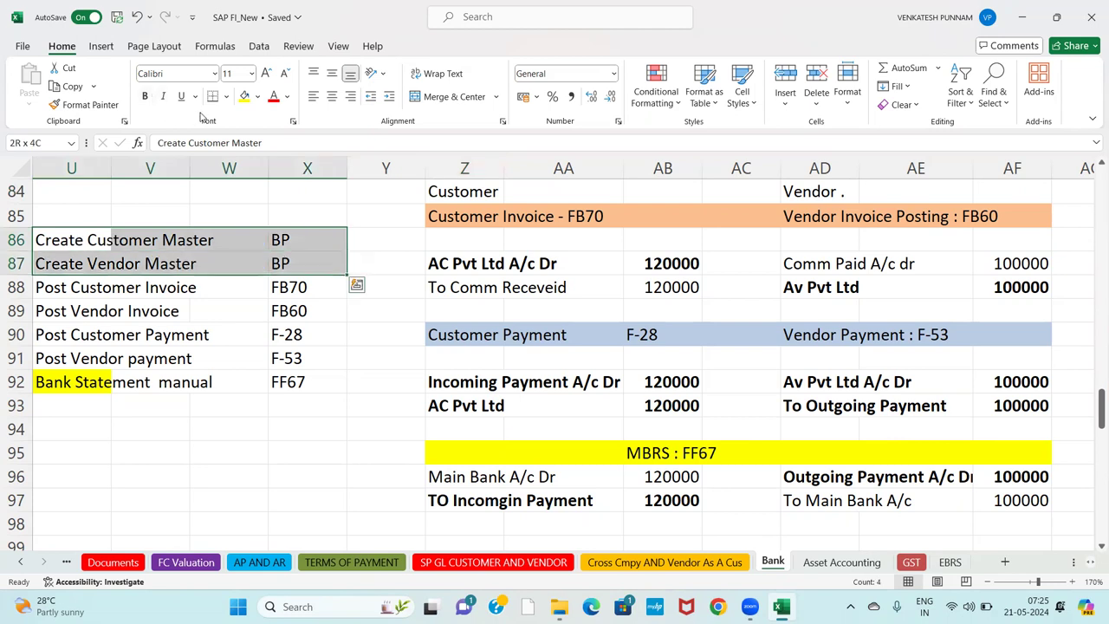
pyautogui.click(145, 97)
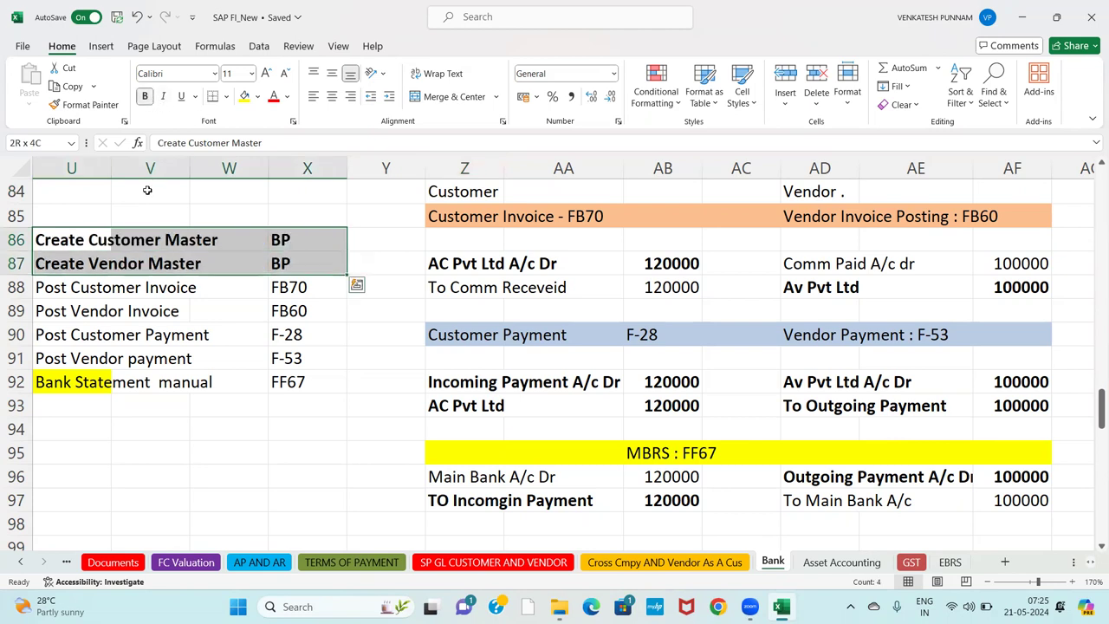
# Reselect the Create Customer Master, AC Pvt Ltd A/c Dr and Create Vendor Master rows.
pyautogui.click(77, 239)
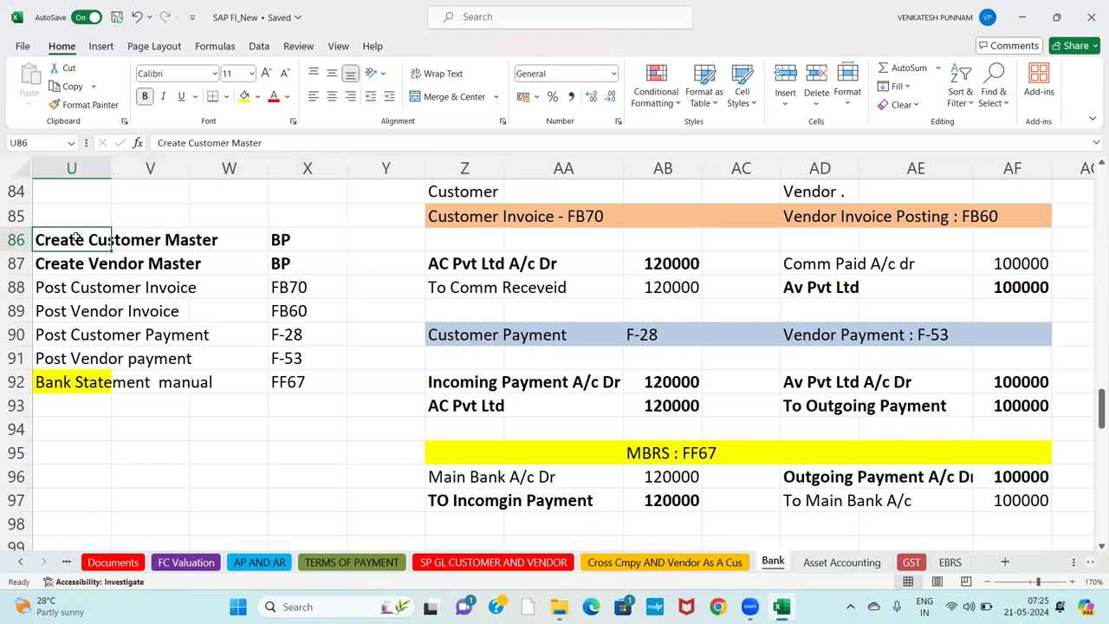
pyautogui.hotkey('shift', 'Right')
pyautogui.hotkey('shift', 'Right')
pyautogui.hotkey('shift', 'Right')
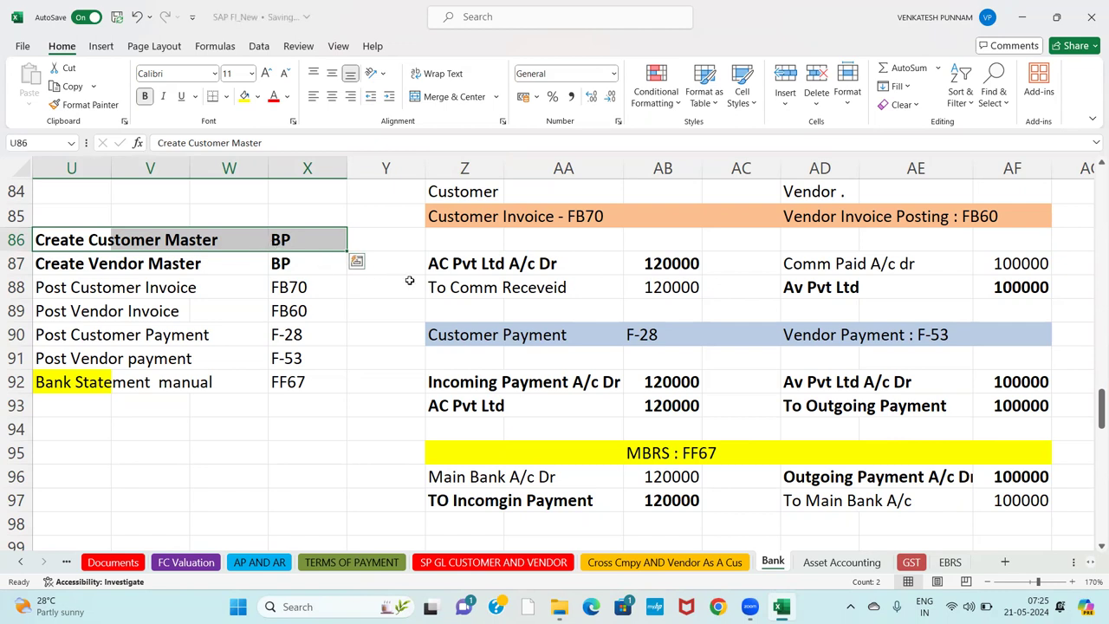
pyautogui.click(444, 270)
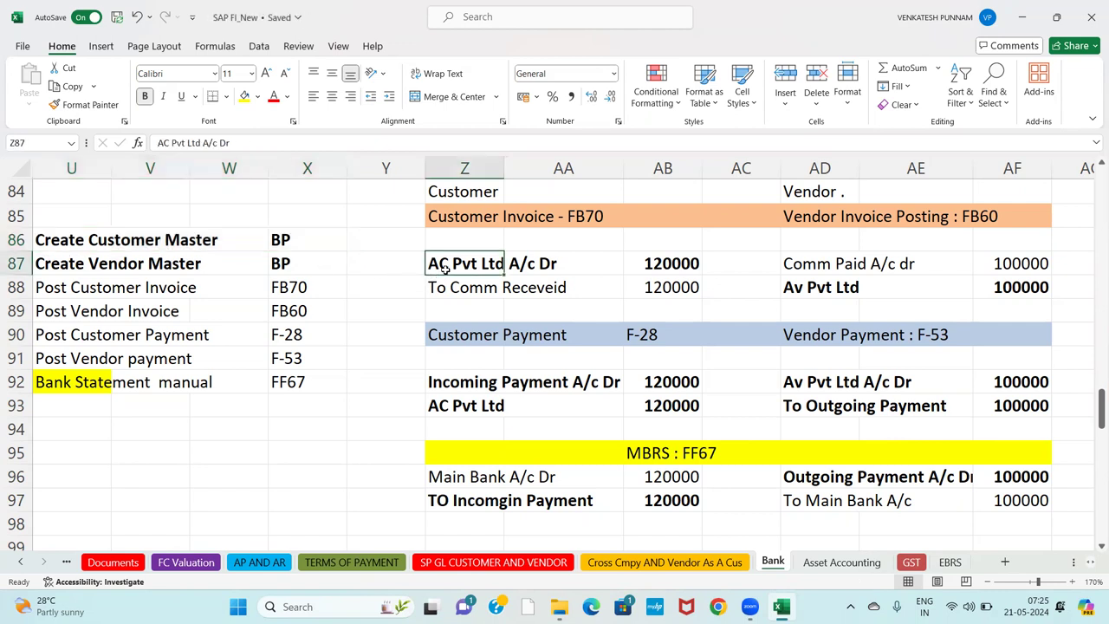
pyautogui.hotkey('shift', 'Right')
pyautogui.hotkey('shift', 'Right')
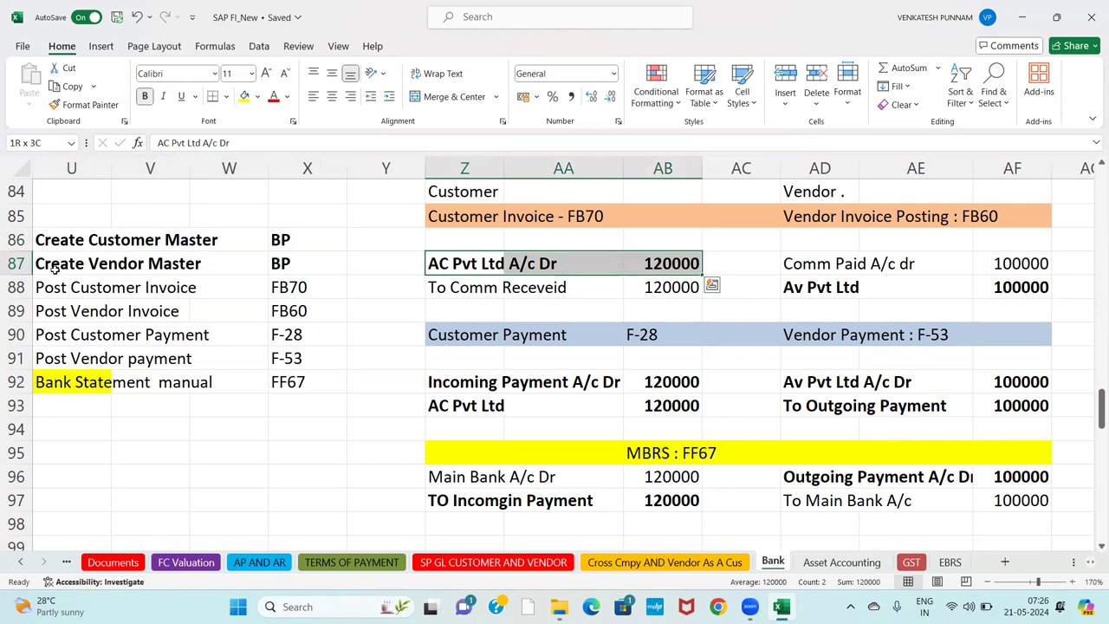
pyautogui.click(54, 268)
pyautogui.hotkey('shift', 'Right')
pyautogui.hotkey('shift', 'Right')
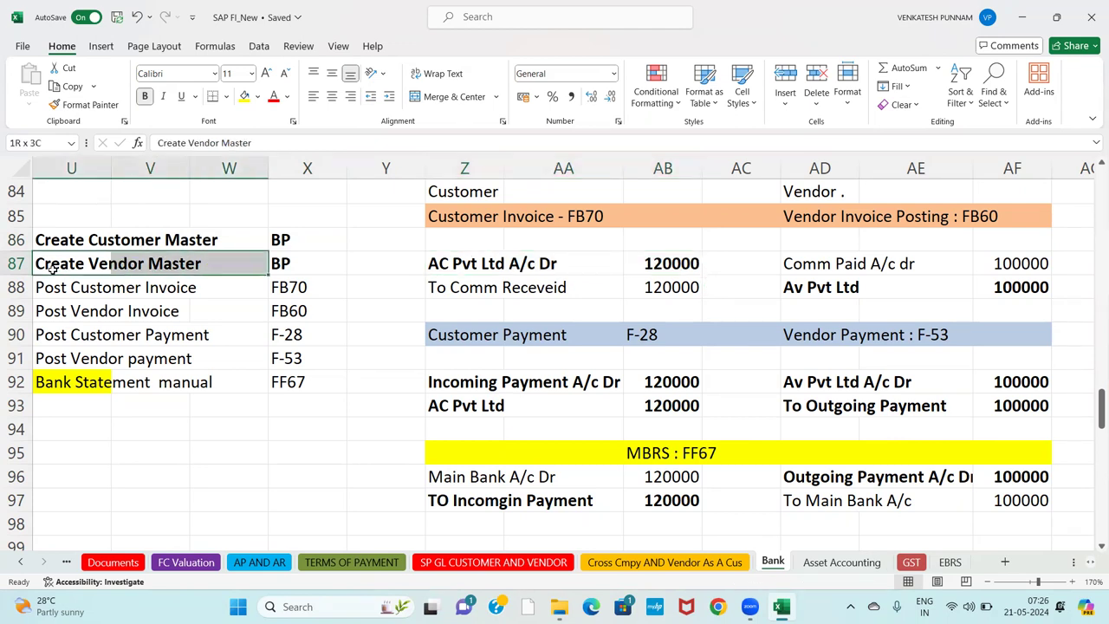
# Connect to the remote server with mstsc, enter the login password and accept the certificate warning.
pyautogui.press('super+r')
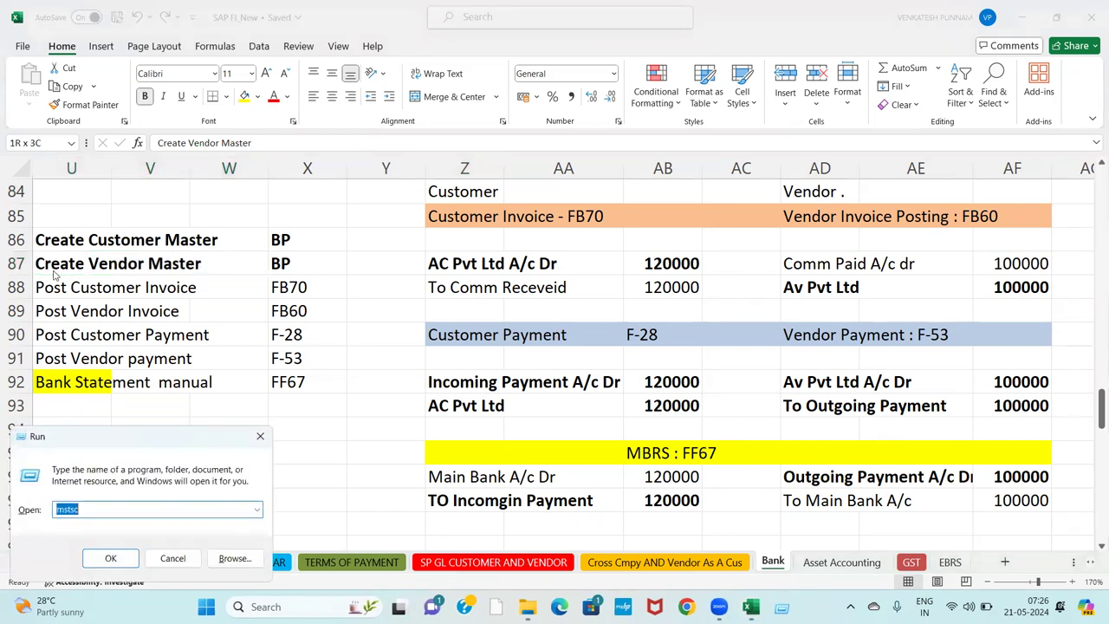
pyautogui.press('Return')
pyautogui.press('Return')
pyautogui.write('•••')
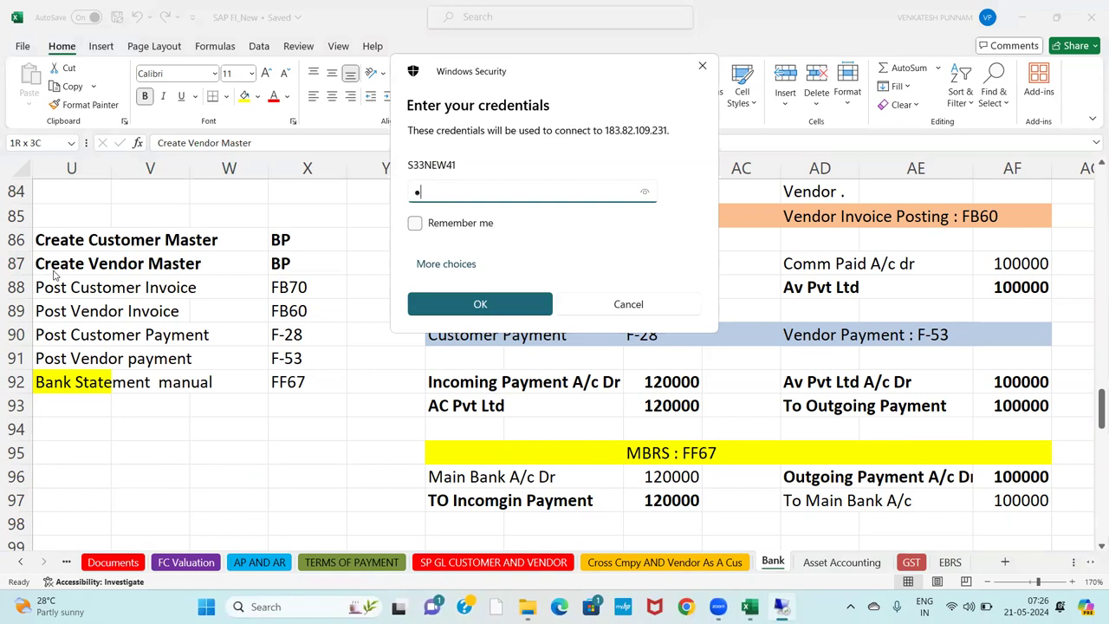
pyautogui.press('Return')
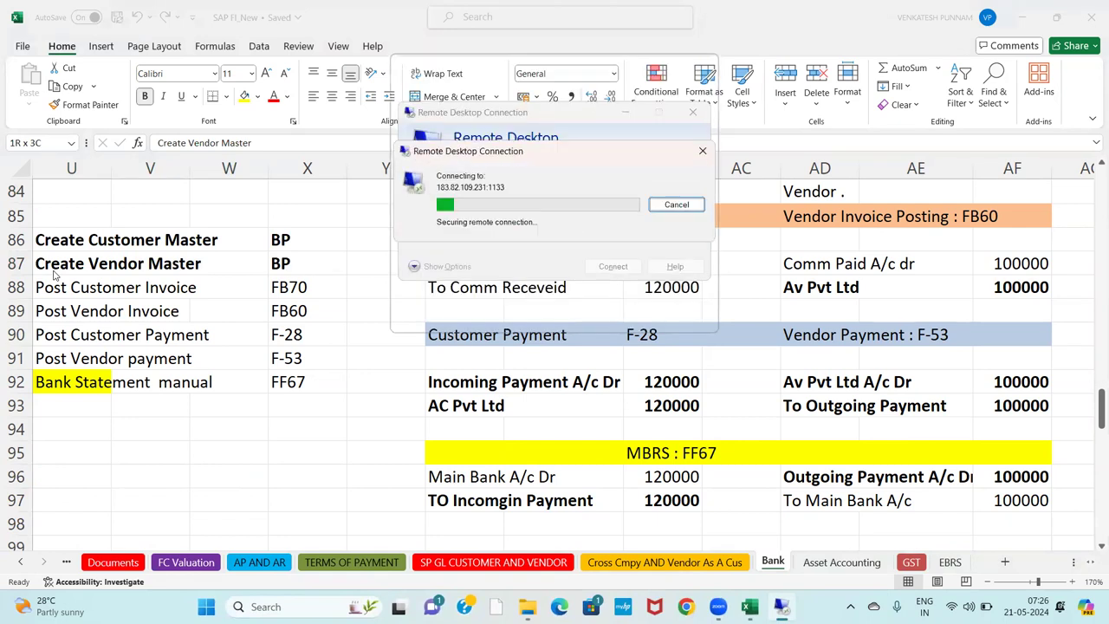
pyautogui.write('•••')
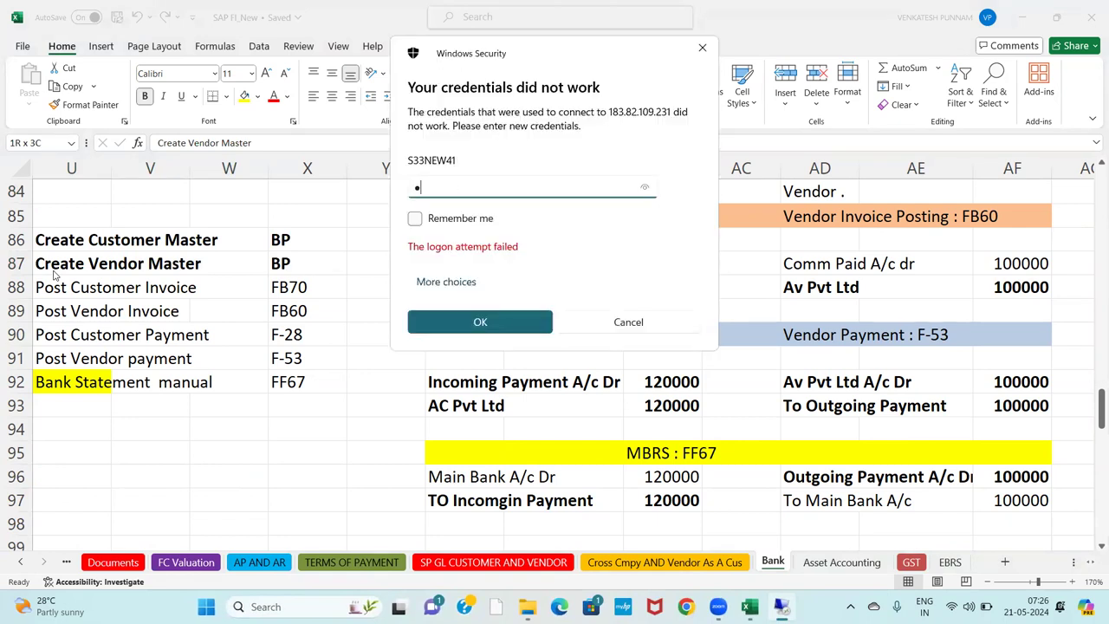
pyautogui.press('BackSpace')
pyautogui.press('BackSpace')
pyautogui.press('BackSpace')
pyautogui.write('•••••')
pyautogui.press('Return')
pyautogui.press('Left')
pyautogui.press('Return')
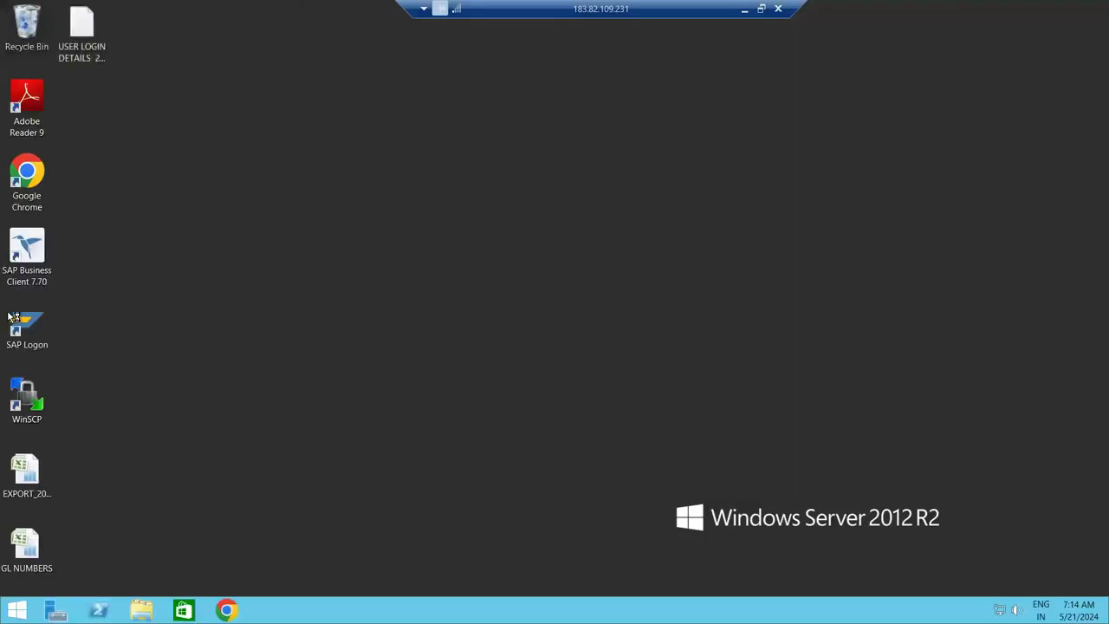
# Start SAP Logon, open the S4HANA system and log on to client 220 with the user and password.
pyautogui.doubleClick(26, 322)
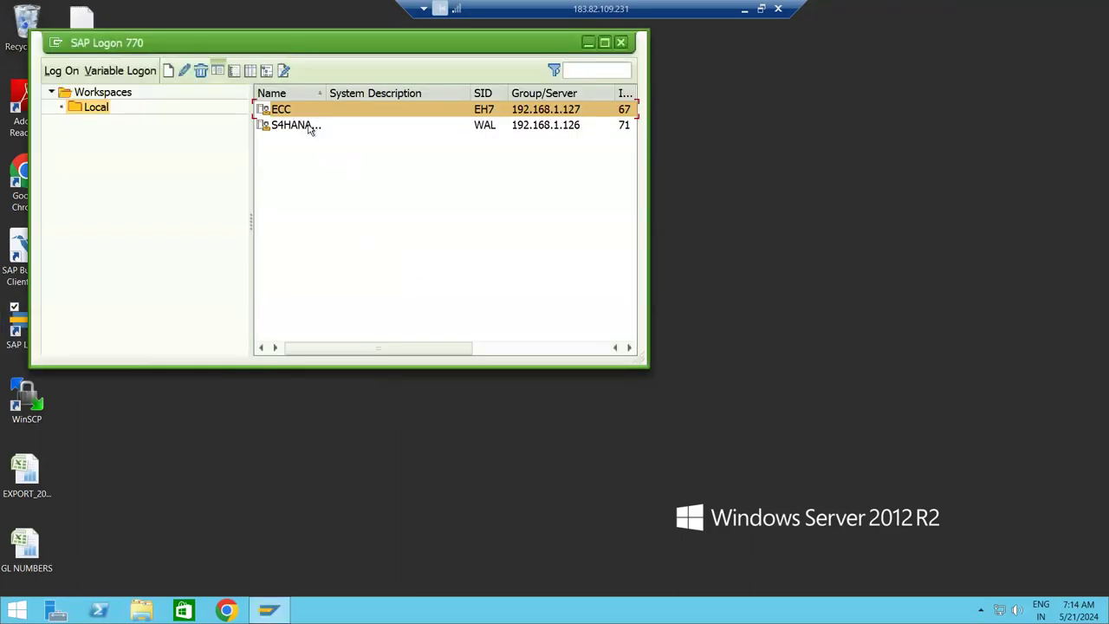
pyautogui.click(310, 126)
pyautogui.doubleClick(310, 125)
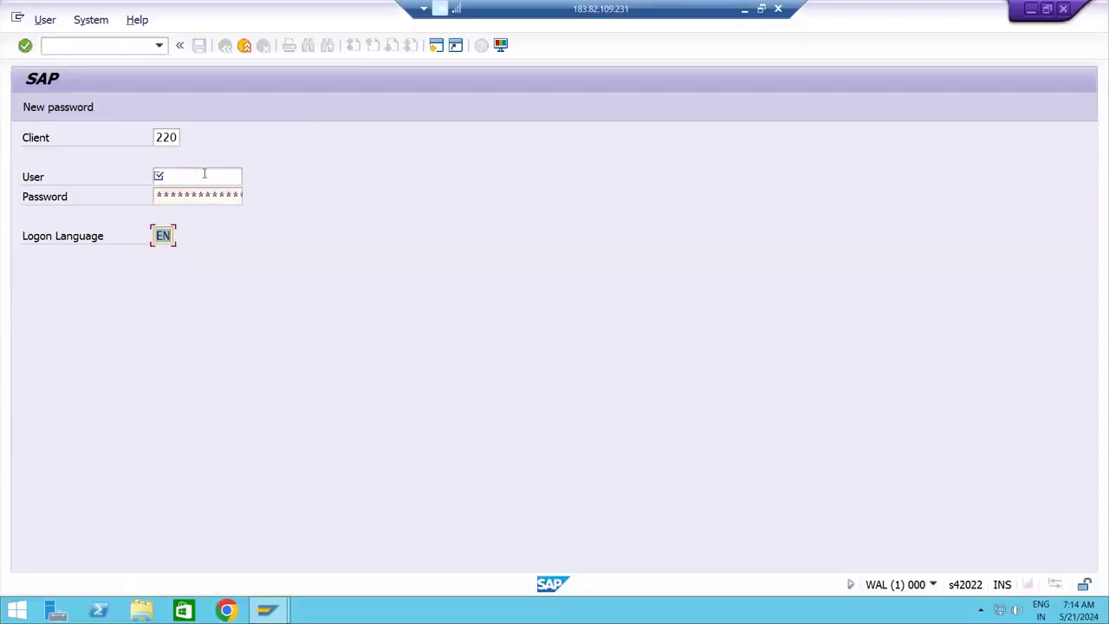
pyautogui.click(204, 175)
pyautogui.write('king')
pyautogui.press('Tab')
pyautogui.hotkey('ctrl', 'v')
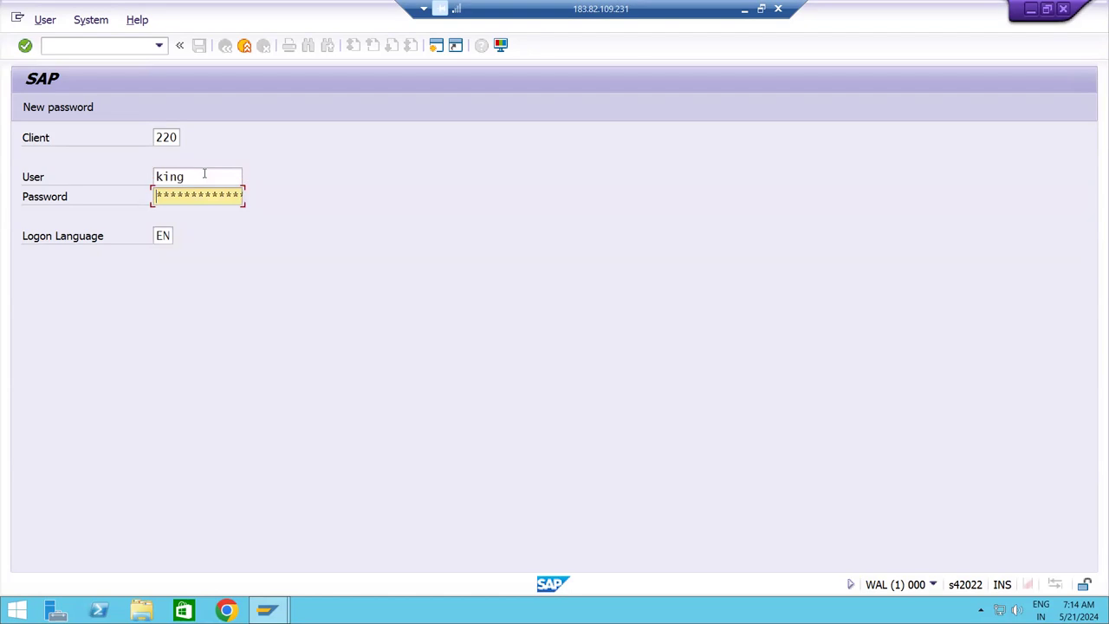
pyautogui.press('Right')
pyautogui.press('Right')
pyautogui.press('Right')
pyautogui.press('Right')
pyautogui.press('Right')
pyautogui.press('Right')
pyautogui.press('Right')
pyautogui.press('Right')
pyautogui.press('Return')
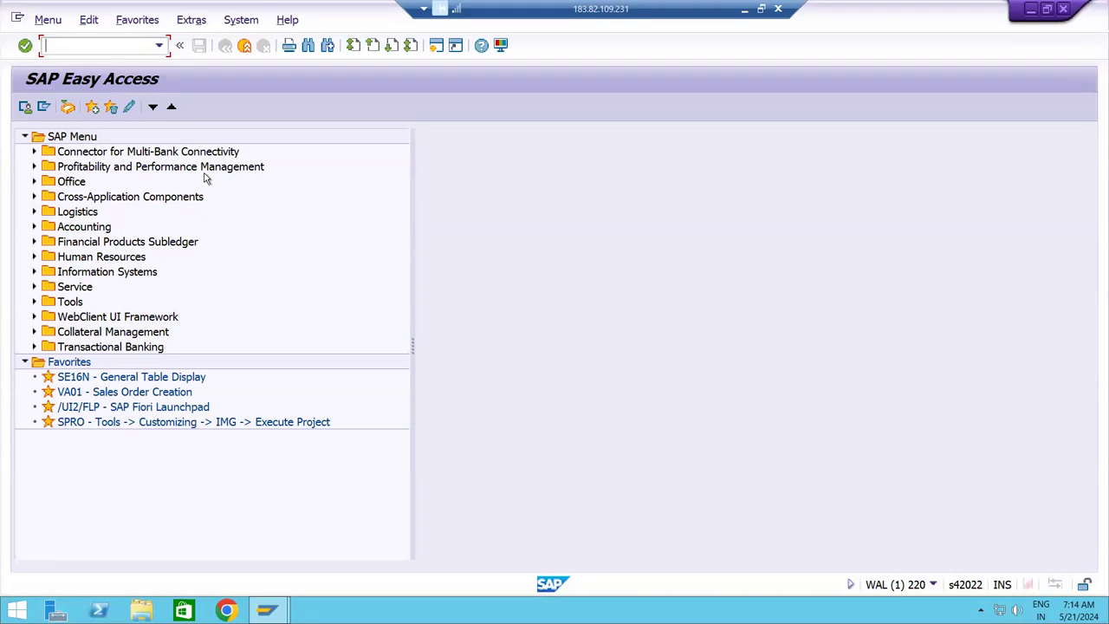
# Run transaction BP and create an Organization in the Customer (Fin.Accounting) role.
pyautogui.write('bp')
pyautogui.press('Return')
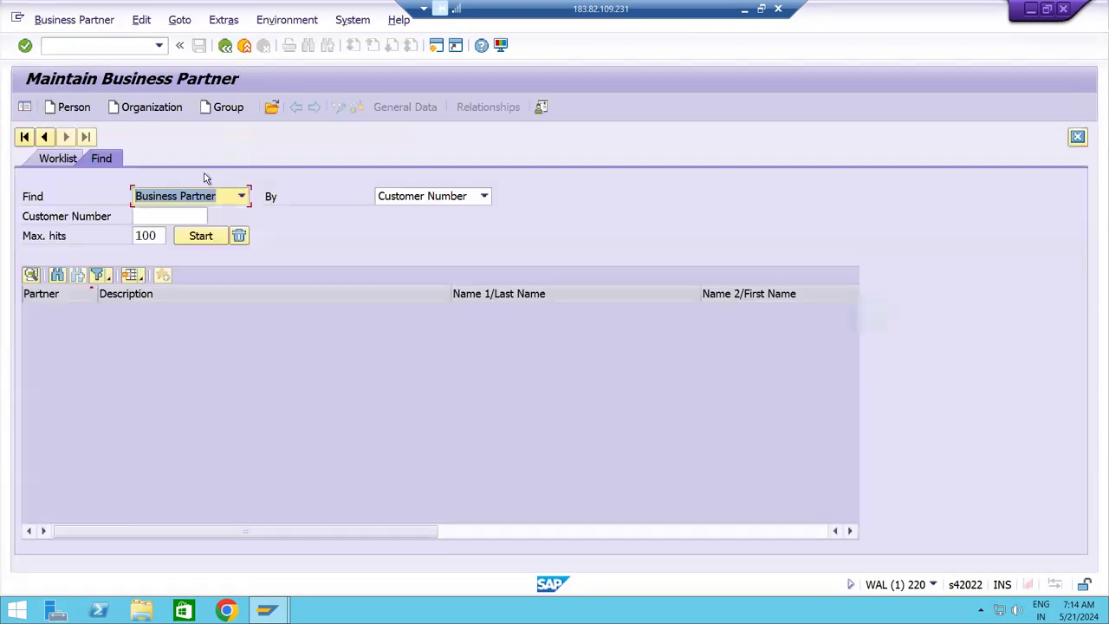
pyautogui.click(173, 111)
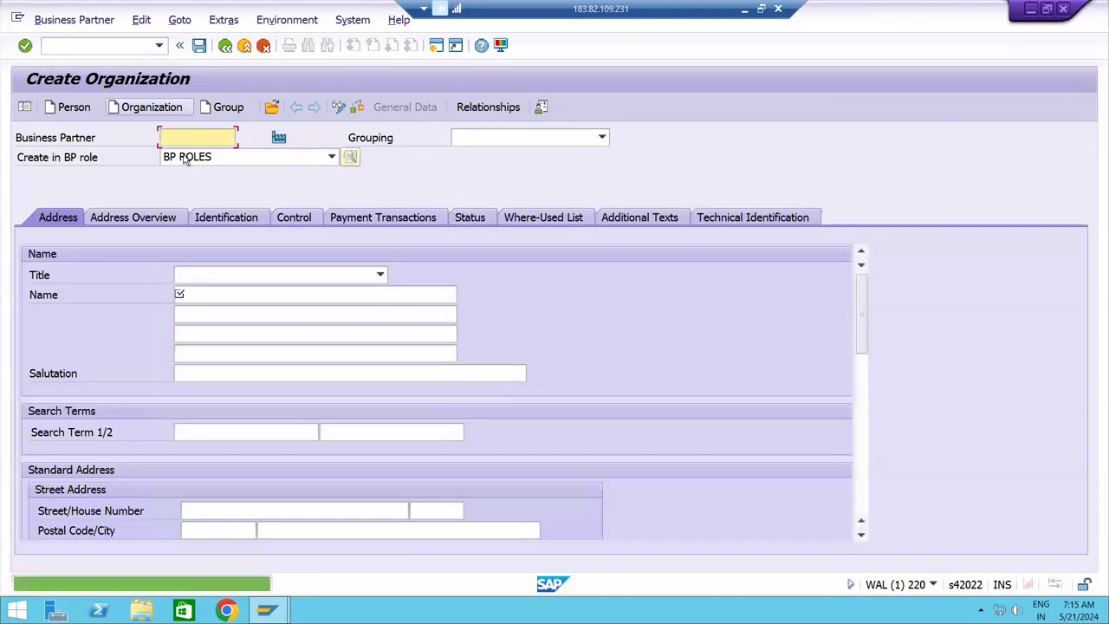
pyautogui.click(213, 160)
pyautogui.press('Down')
pyautogui.press('Down')
pyautogui.press('Down')
pyautogui.press('Down')
pyautogui.press('Down')
pyautogui.press('Down')
pyautogui.press('Down')
pyautogui.press('Down')
pyautogui.press('Down')
pyautogui.press('Down')
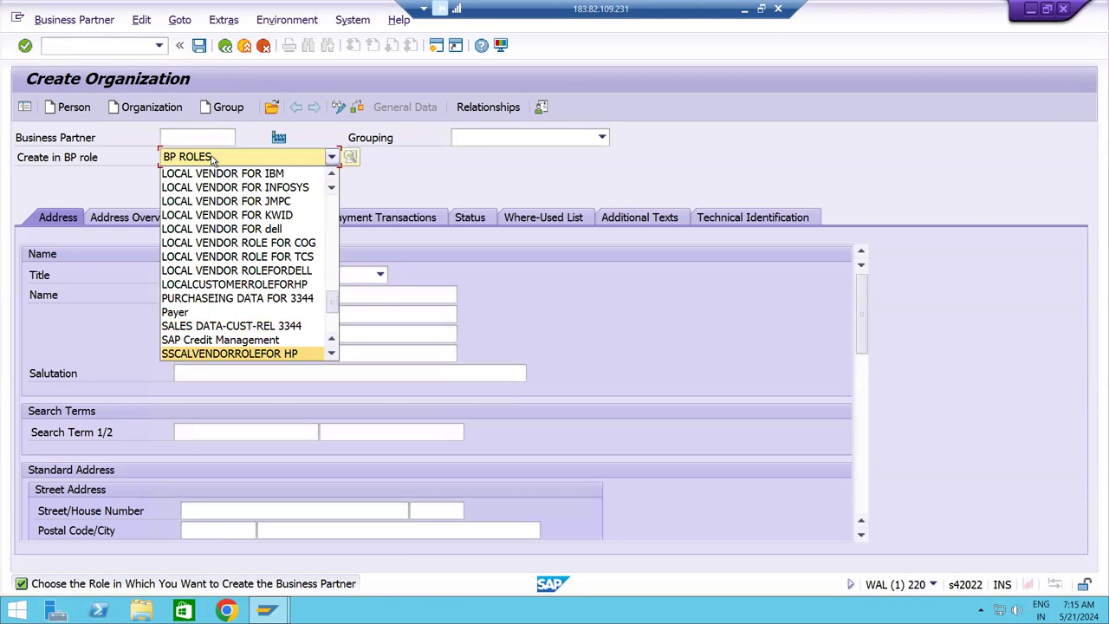
pyautogui.press('Down')
pyautogui.press('Down')
pyautogui.press('Down')
pyautogui.press('Down')
pyautogui.press('Down')
pyautogui.press('Down')
pyautogui.press('Down')
pyautogui.press('Down')
pyautogui.press('Down')
pyautogui.press('Down')
pyautogui.press('Down')
pyautogui.press('Down')
pyautogui.press('Down')
pyautogui.press('Down')
pyautogui.press('Down')
pyautogui.press('Down')
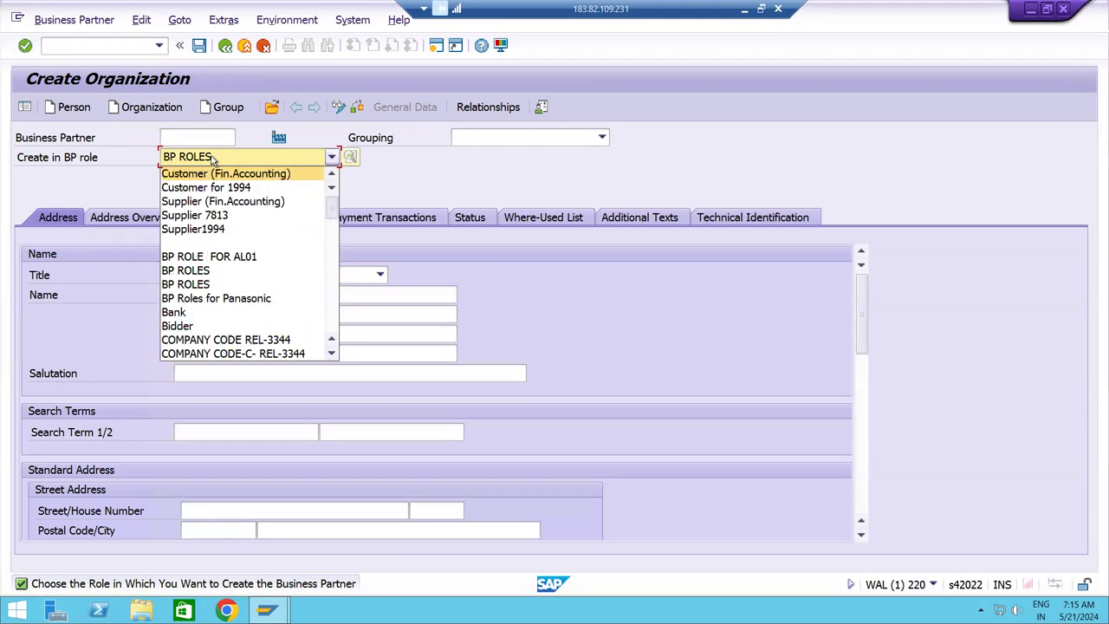
pyautogui.press('Down')
pyautogui.press('Down')
pyautogui.press('Down')
pyautogui.press('Down')
pyautogui.press('Down')
pyautogui.press('Down')
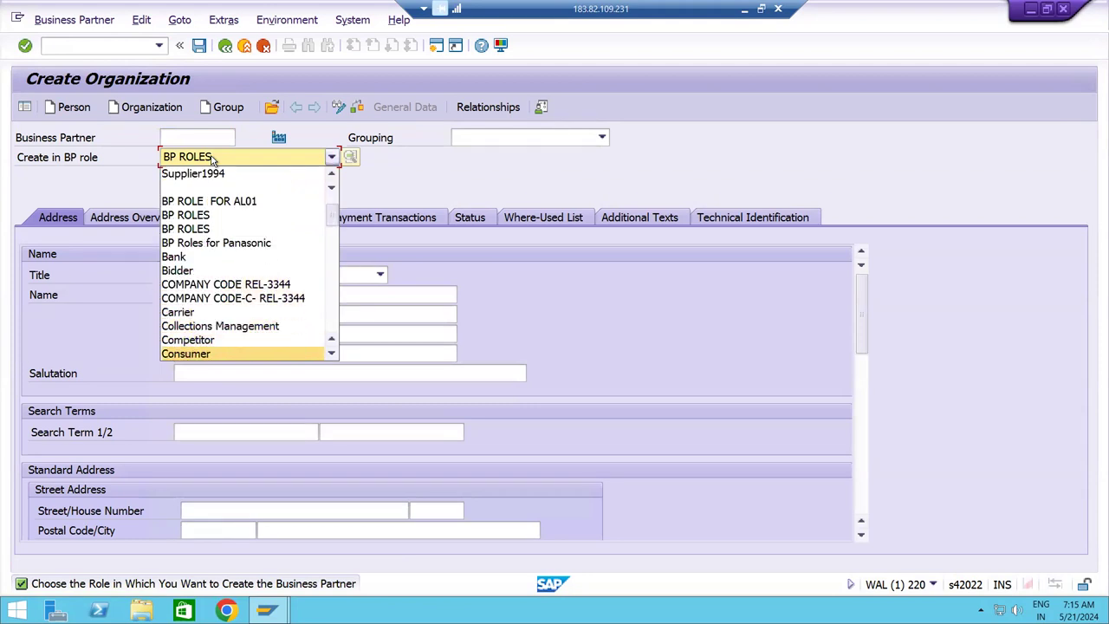
pyautogui.press('Down')
pyautogui.press('Down')
pyautogui.press('Down')
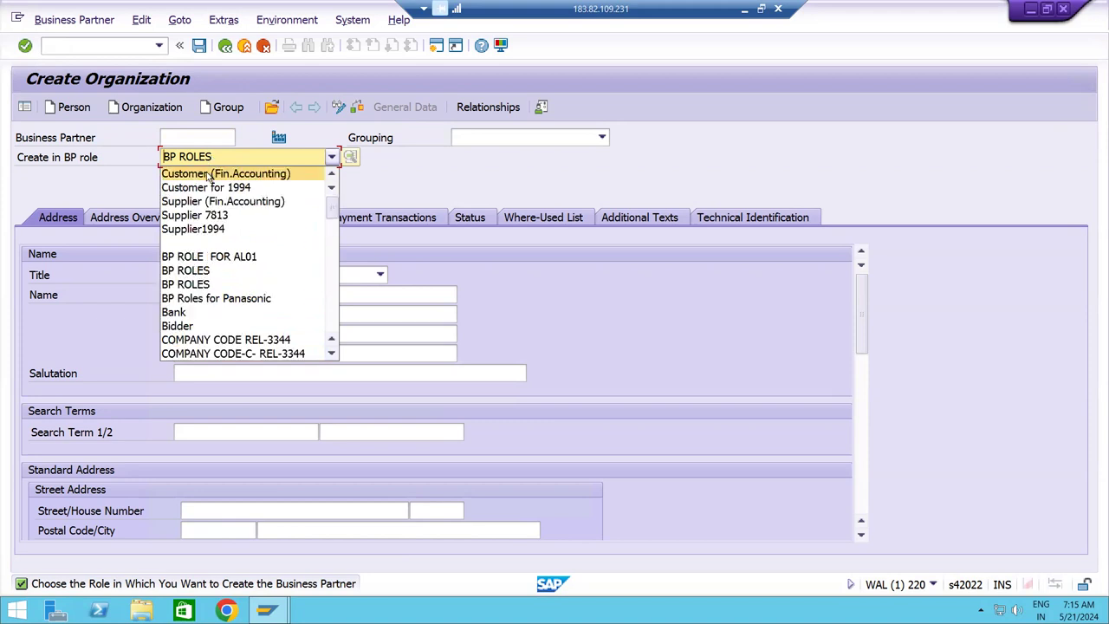
pyautogui.click(208, 174)
pyautogui.click(420, 464)
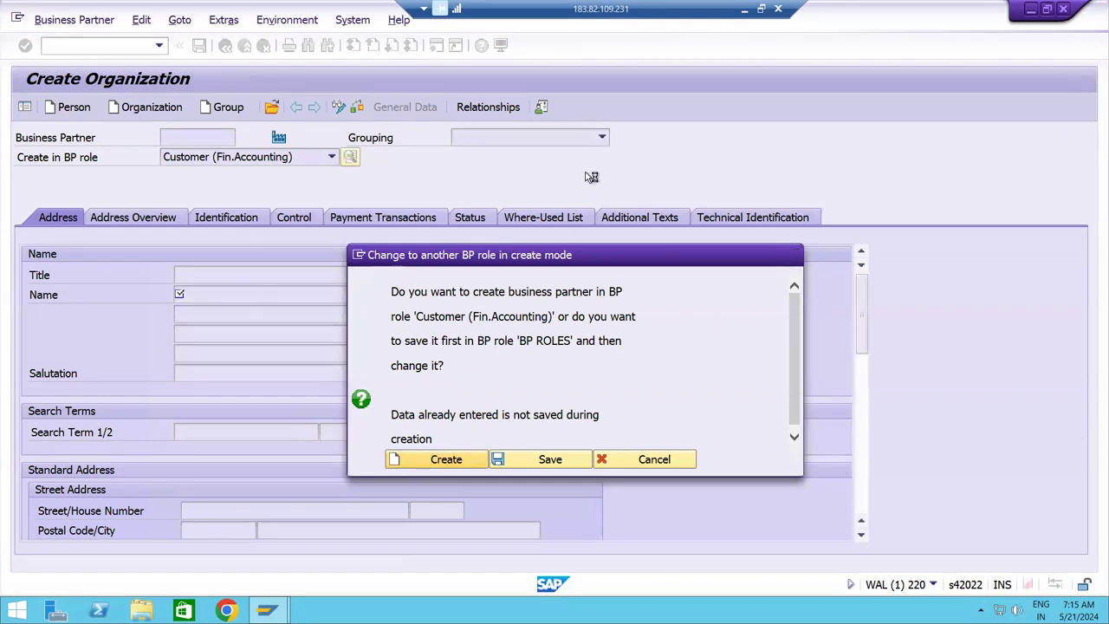
# Choose the IC Domestic grouping, name the partner AC Pvt Ltd and set search term ACPL.
pyautogui.click(549, 137)
pyautogui.press('i')
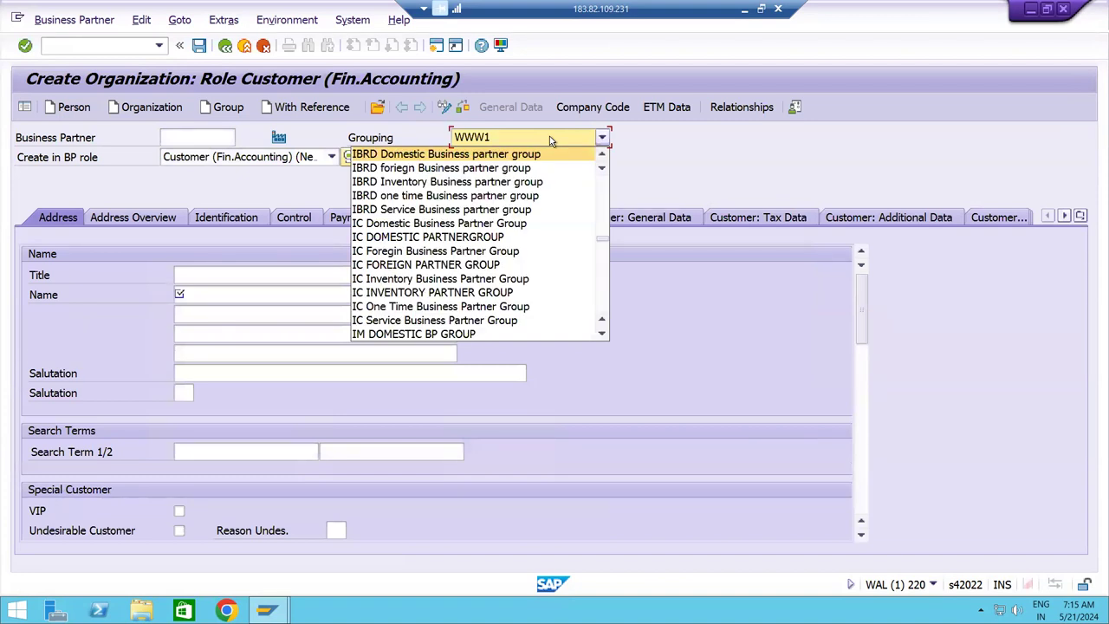
pyautogui.click(448, 224)
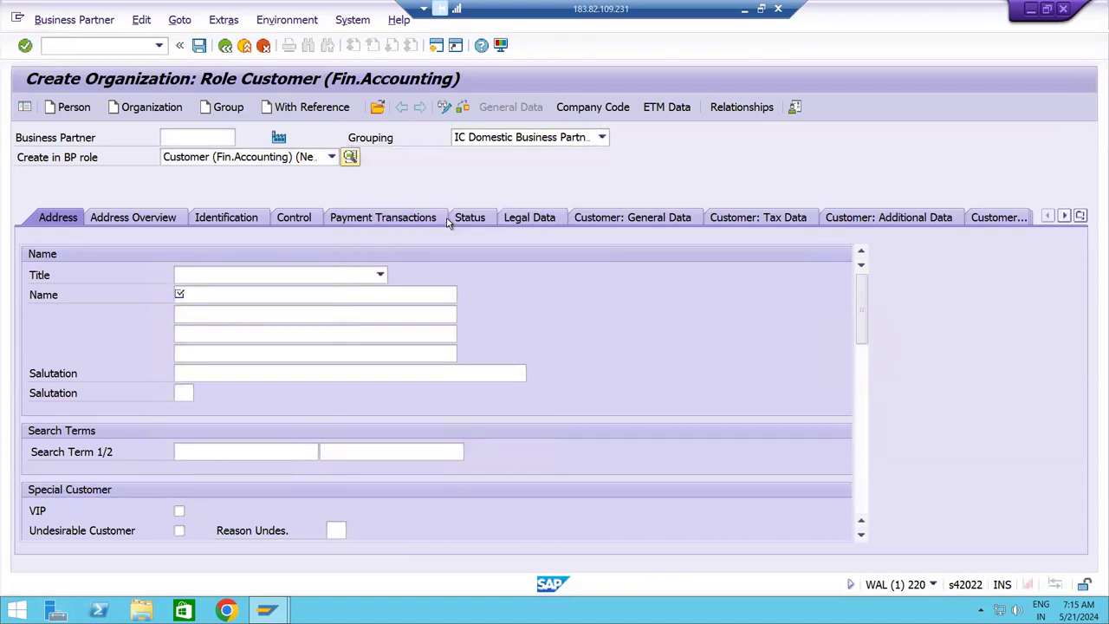
pyautogui.click(268, 295)
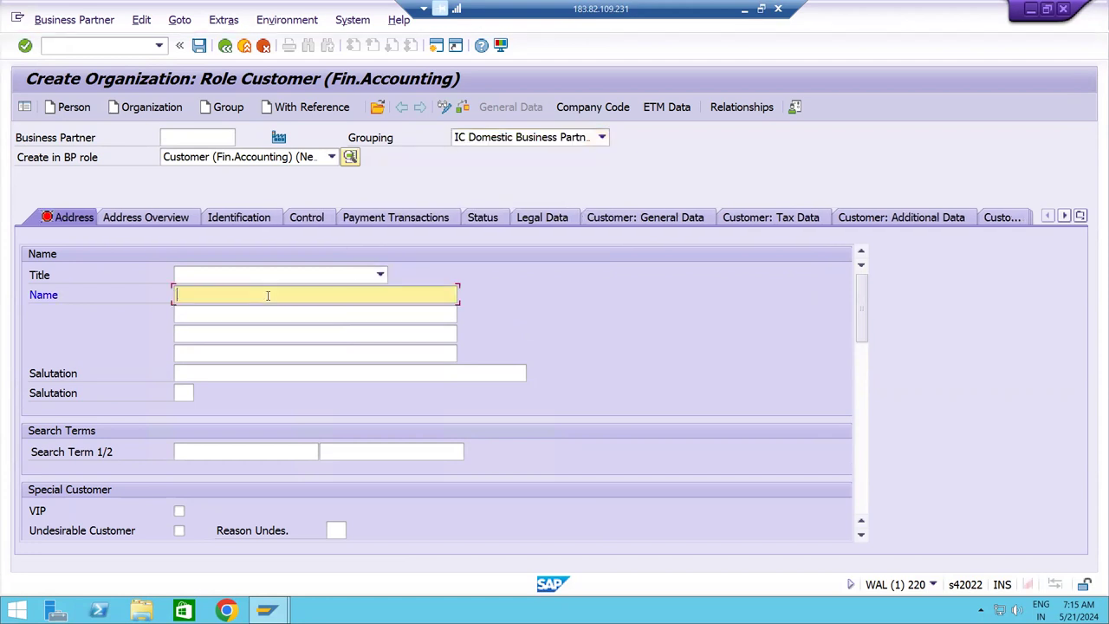
pyautogui.write('AC Pvt Ltd')
pyautogui.press('Tab')
pyautogui.write('AC Pvt Ltd')
pyautogui.press('Tab')
pyautogui.press('Tab')
pyautogui.press('Tab')
pyautogui.press('Tab')
pyautogui.press('Tab')
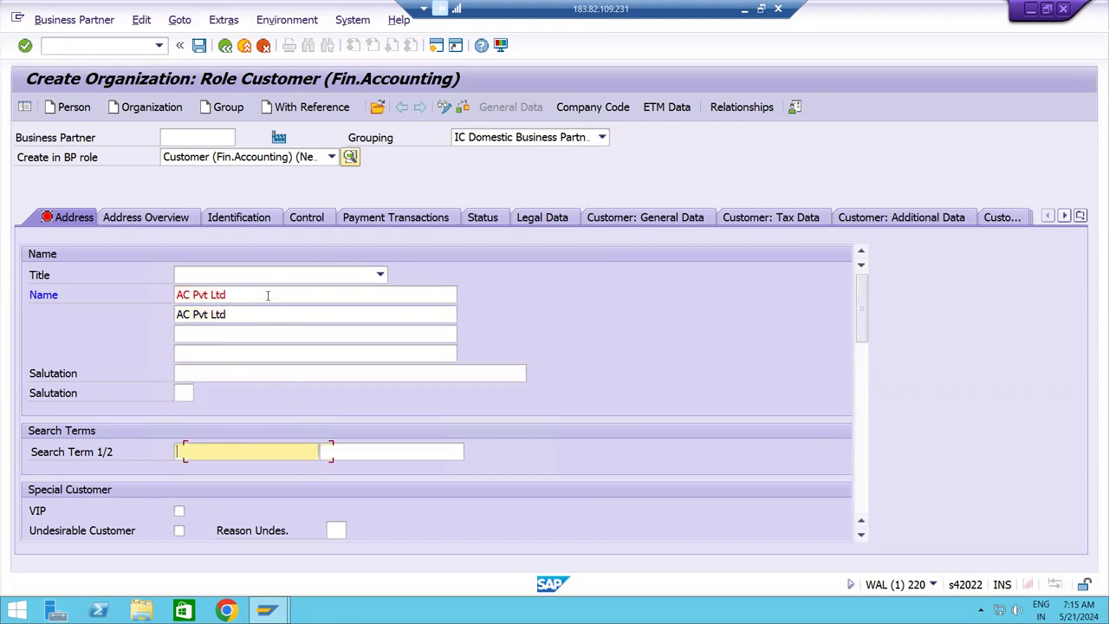
pyautogui.write('AC')
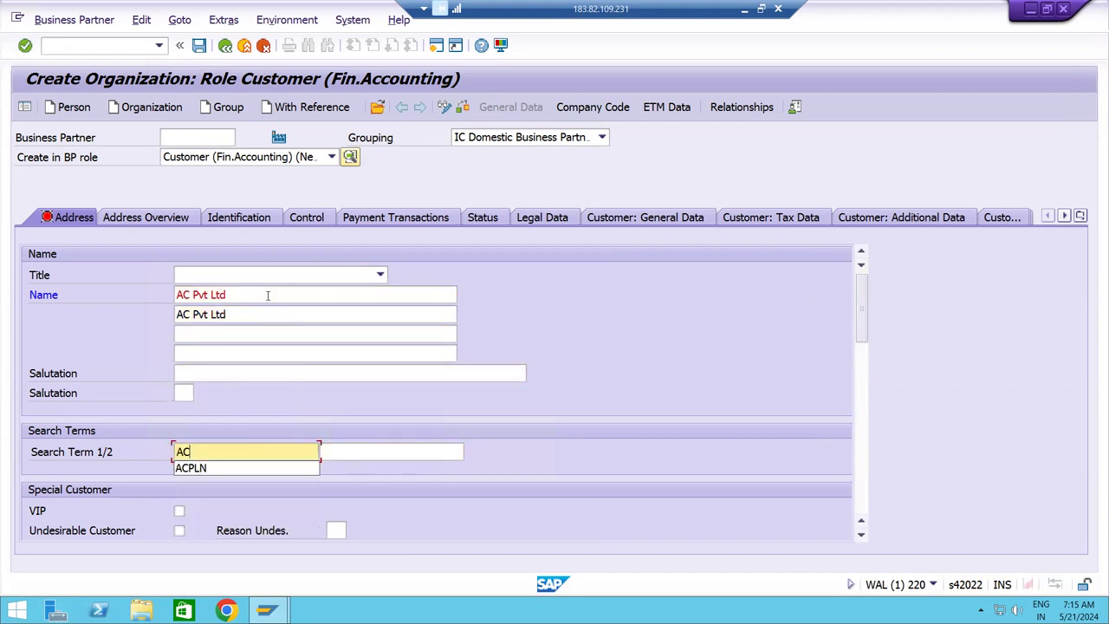
pyautogui.write('PL')
pyautogui.press('Tab')
pyautogui.press('Tab')
pyautogui.press('Tab')
pyautogui.press('Tab')
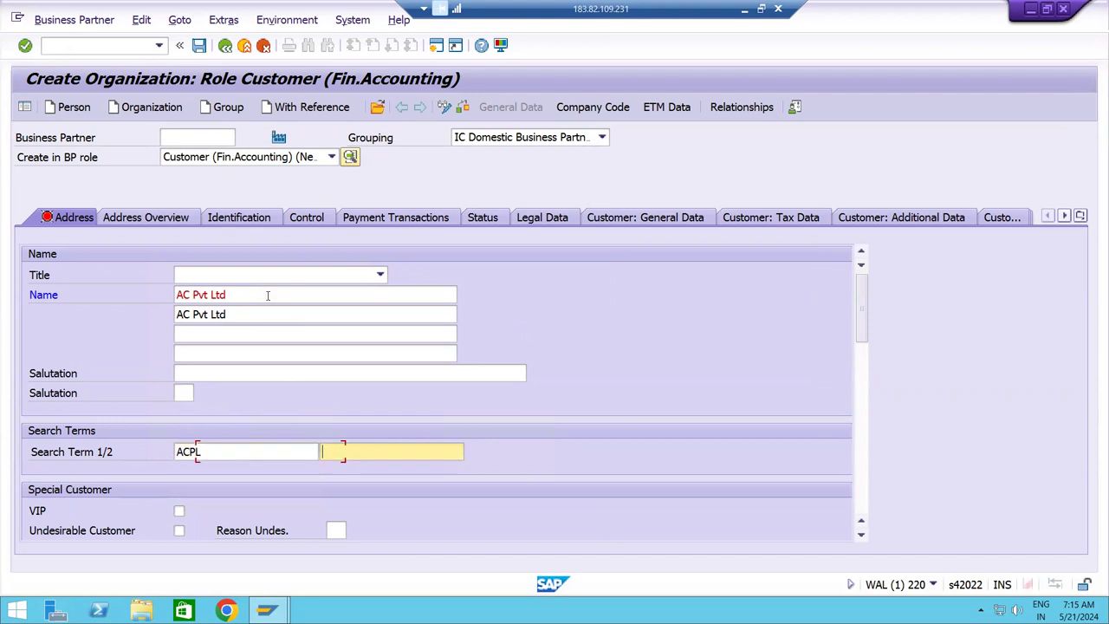
pyautogui.press('Tab')
pyautogui.press('Tab')
pyautogui.press('Tab')
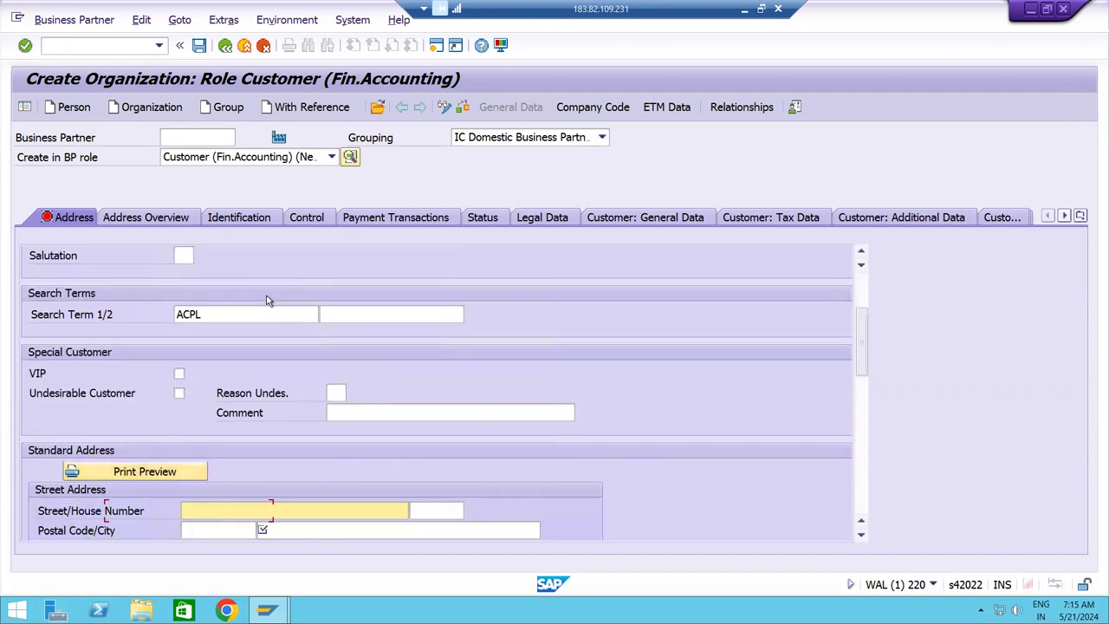
pyautogui.press('Tab')
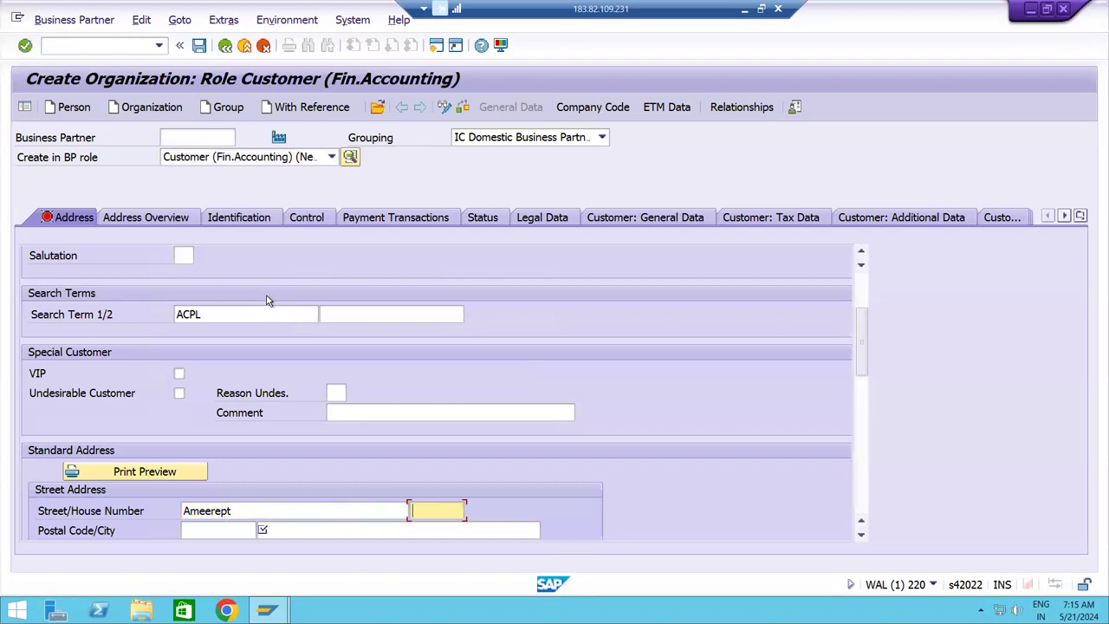
pyautogui.write('6-7890')
pyautogui.press('Tab')
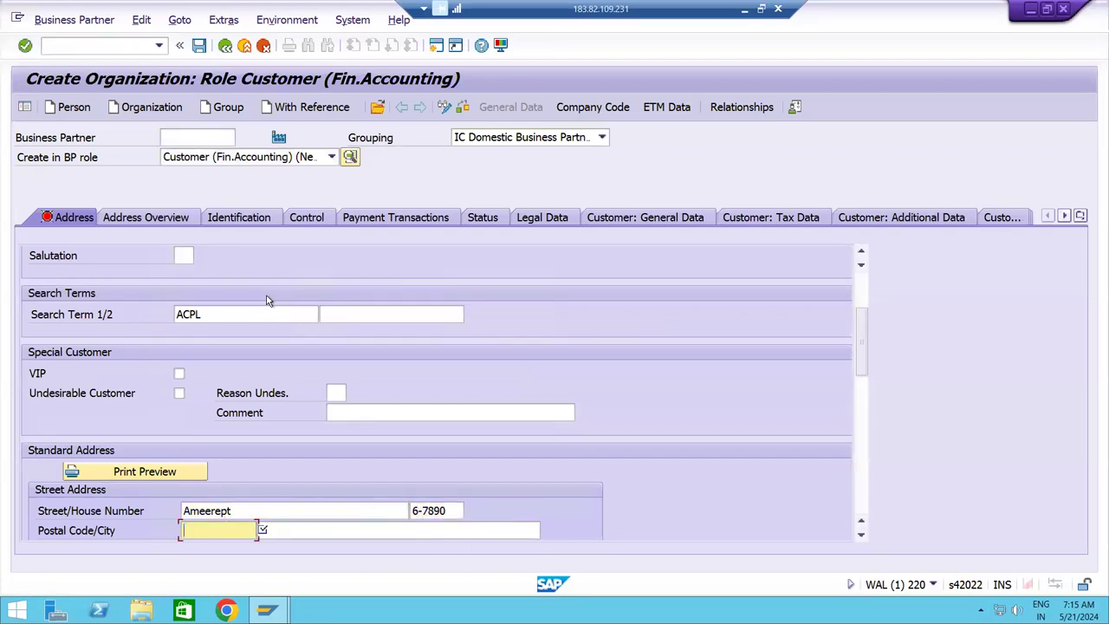
pyautogui.write('5000')
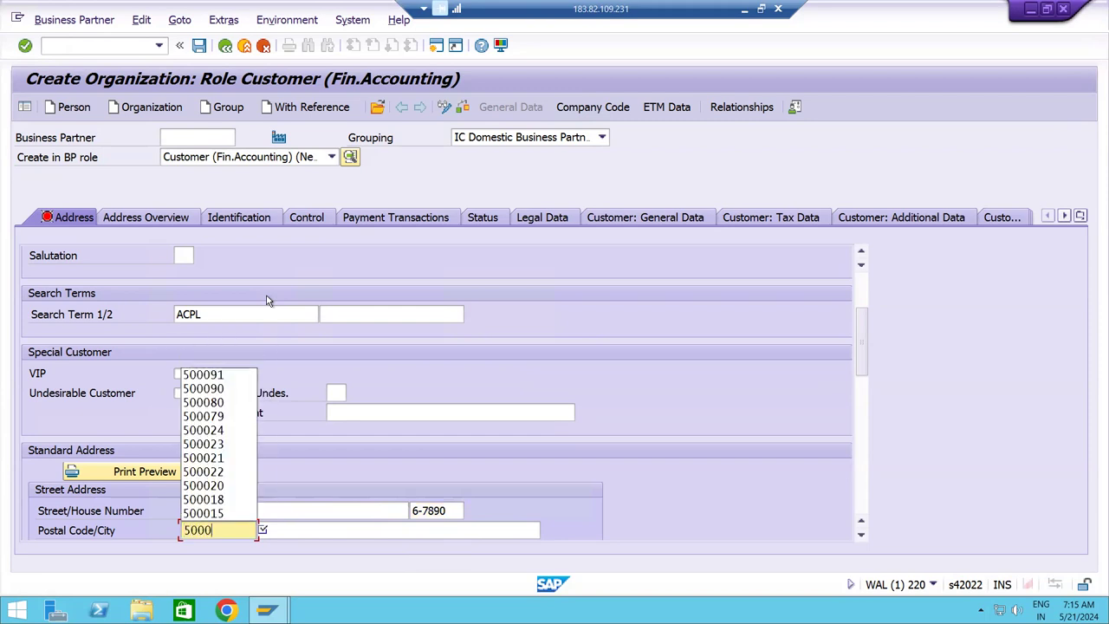
pyautogui.write('92')
pyautogui.press('Tab')
pyautogui.press('Down')
pyautogui.press('Return')
pyautogui.press('Tab')
pyautogui.write('IN')
pyautogui.press('Tab')
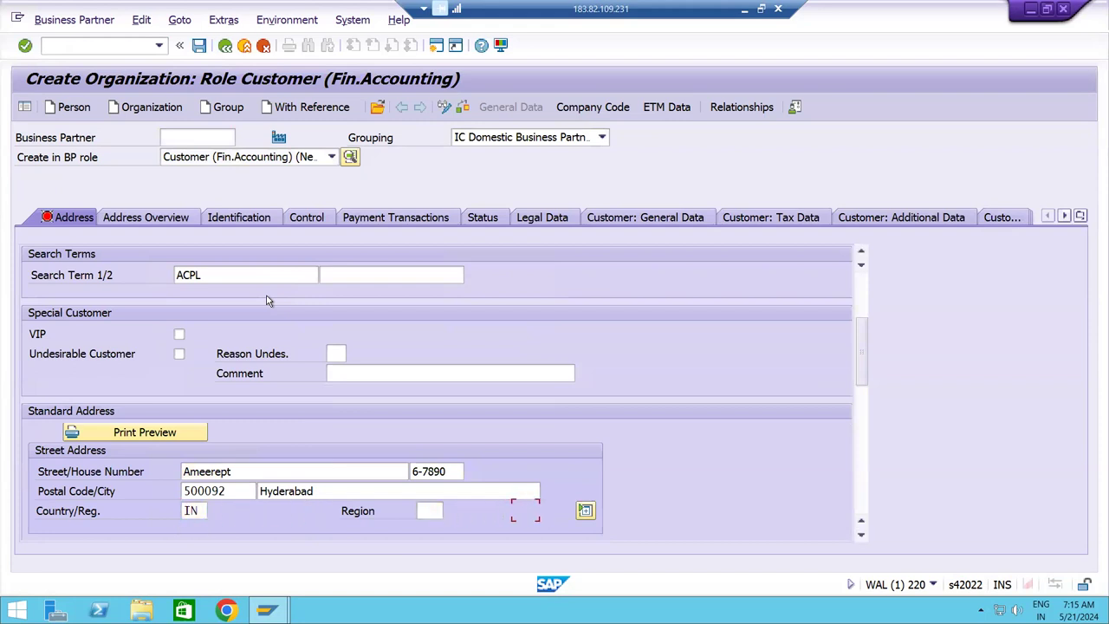
pyautogui.press('Tab')
# Fill the PO box and PO box postal code with 500092.
pyautogui.hotkey('shift', 'Tab')
pyautogui.hotkey('shift', 'Tab')
pyautogui.hotkey('shift', 'Tab')
pyautogui.hotkey('shift', 'Tab')
pyautogui.hotkey('shift', 'Tab')
pyautogui.hotkey('ctrl', 'c')
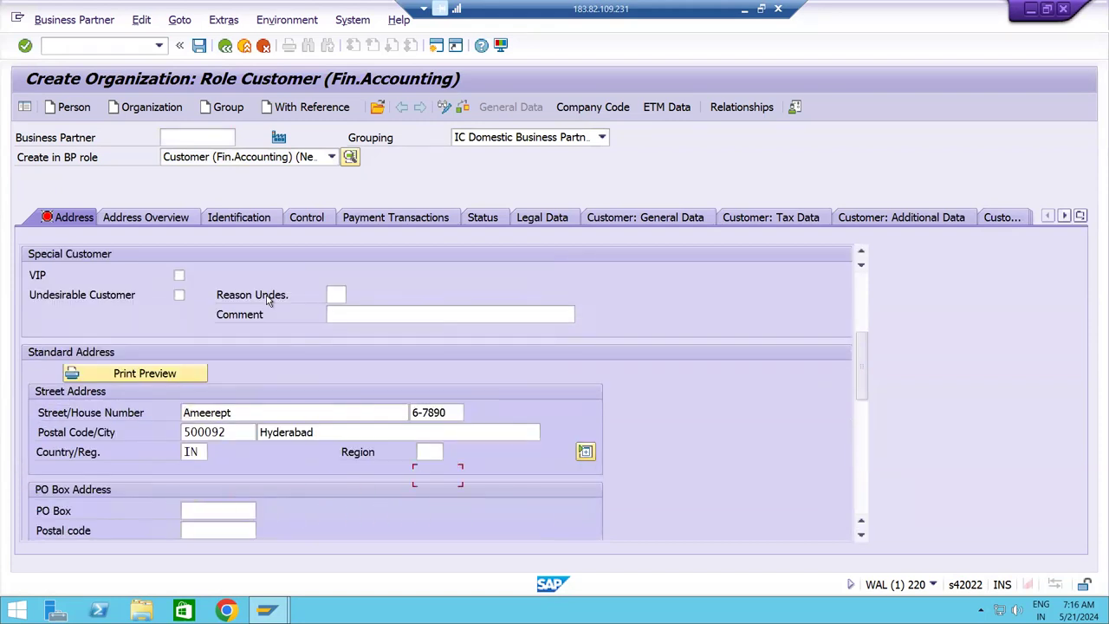
pyautogui.press('Tab')
pyautogui.press('Tab')
pyautogui.press('Tab')
pyautogui.press('Tab')
pyautogui.press('Tab')
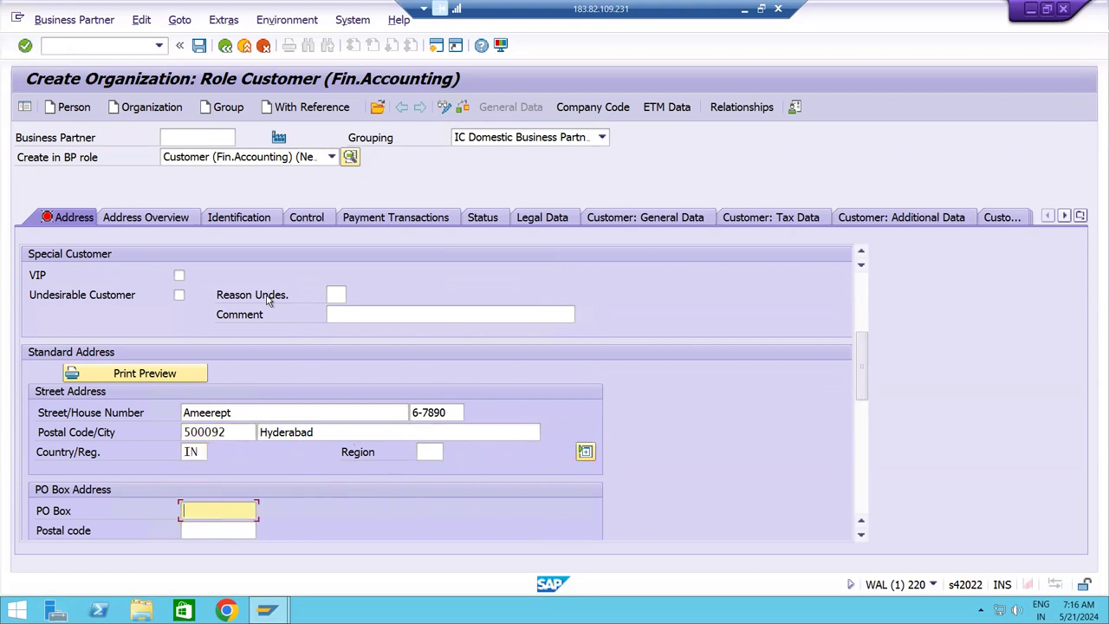
pyautogui.hotkey('ctrl', 'v')
pyautogui.press('Tab')
pyautogui.hotkey('ctrl', 'v')
pyautogui.press('Tab')
pyautogui.press('Tab')
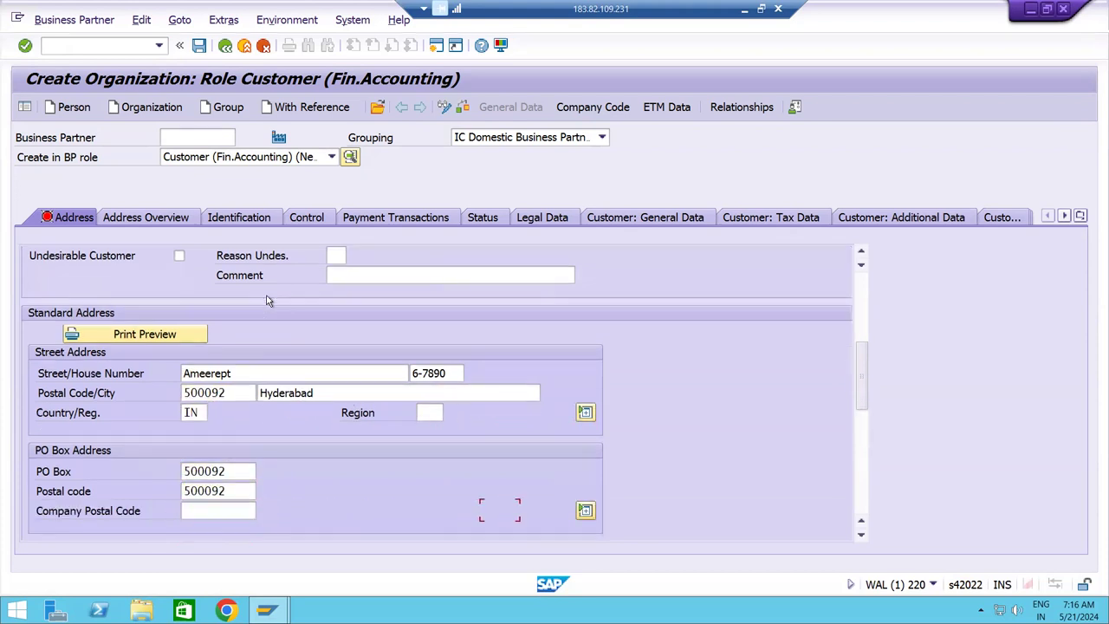
pyautogui.press('Tab')
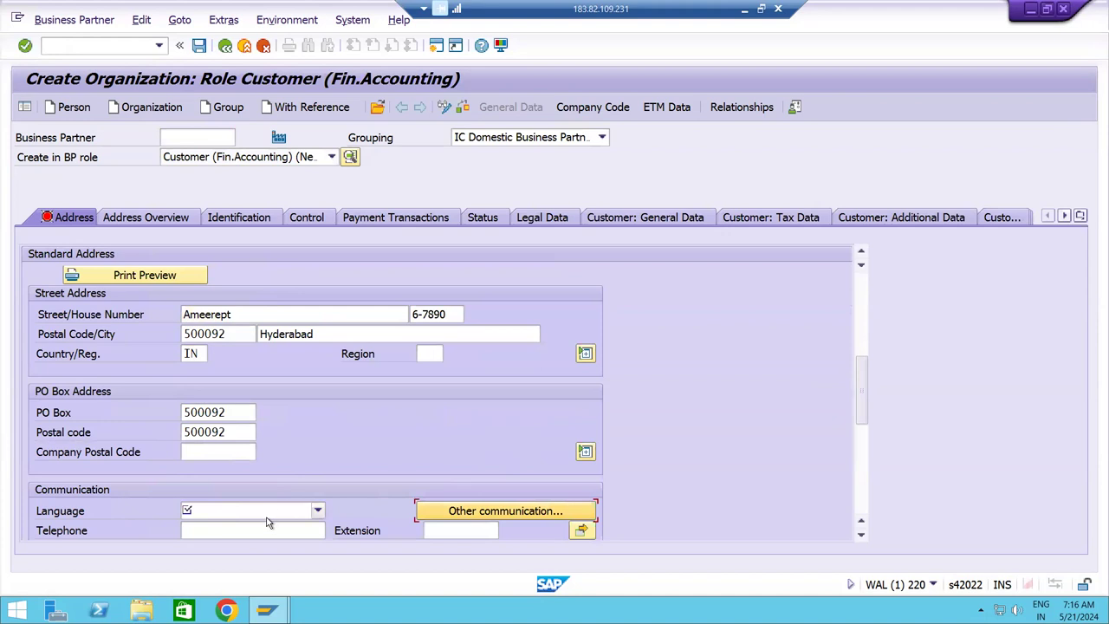
# Set the communication language to English.
pyautogui.click(264, 513)
pyautogui.scroll(-2, 225, 563)
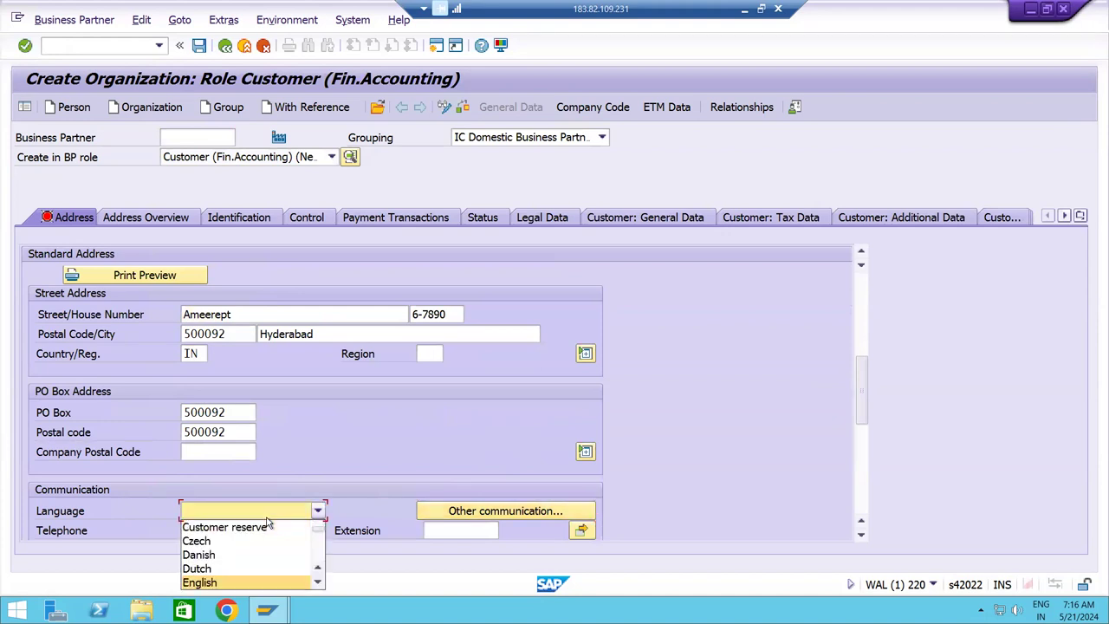
pyautogui.click(219, 583)
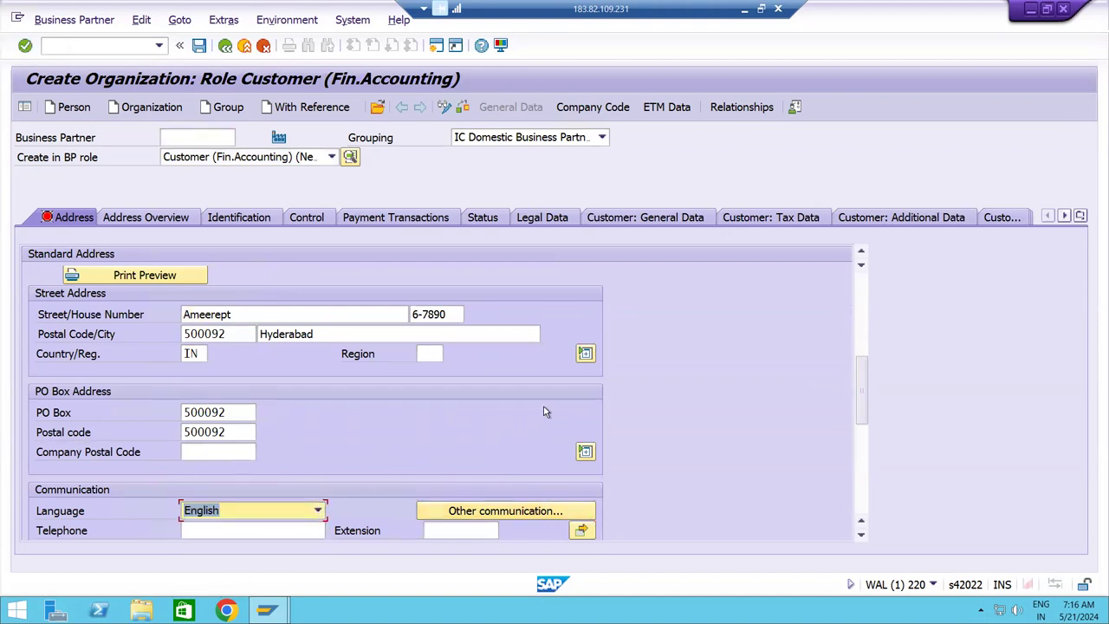
pyautogui.moveTo(862, 399); pyautogui.dragTo(862, 302)
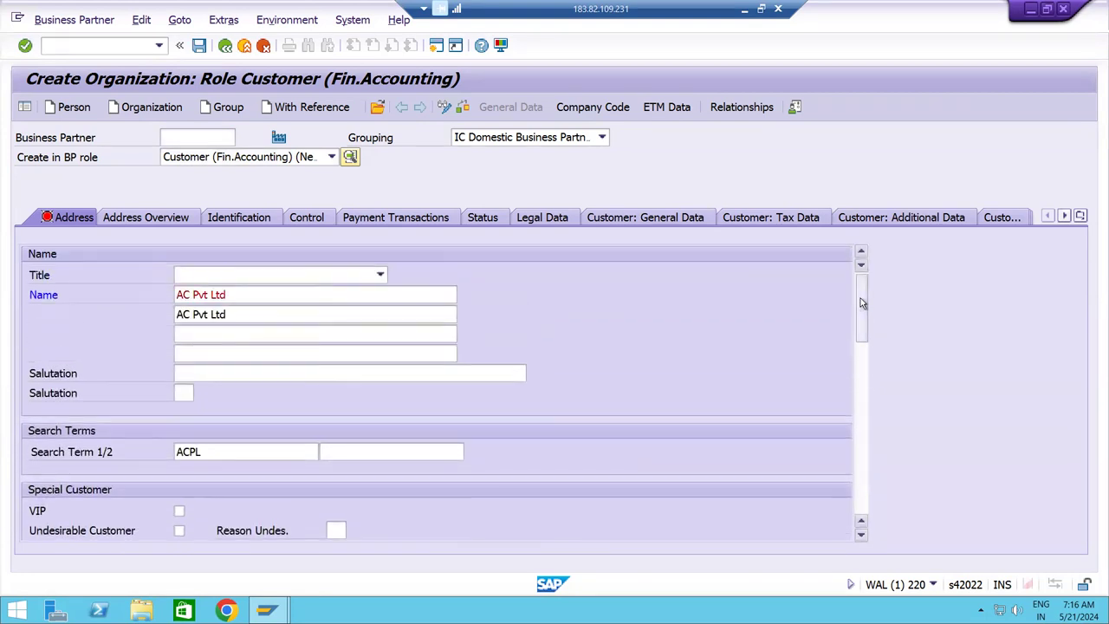
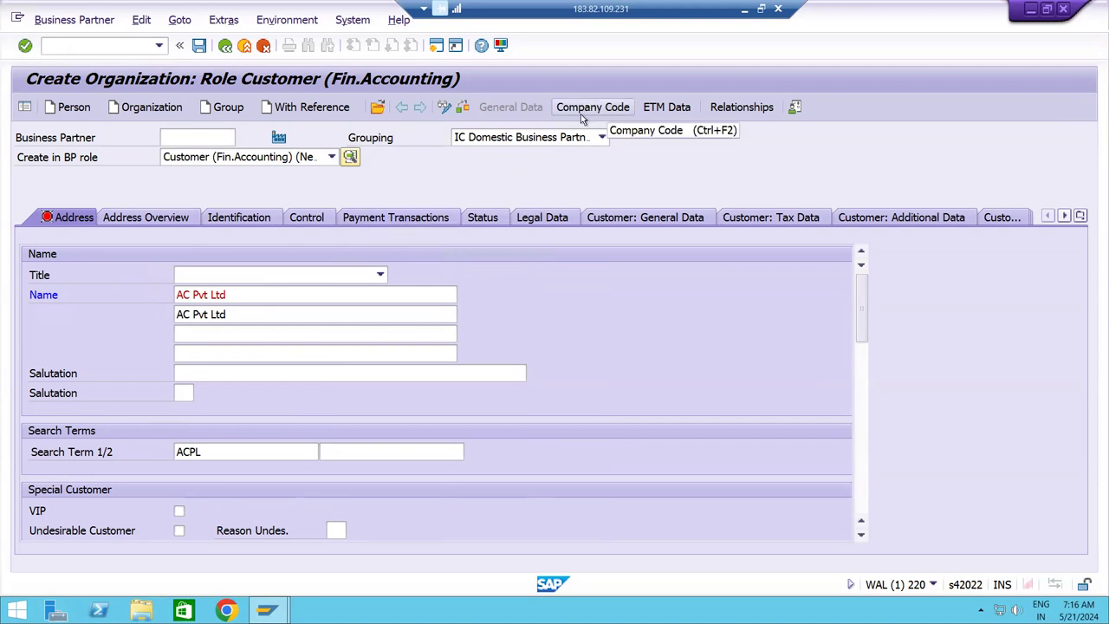
# Add a customer bank row with country IN, bank key CANIC0099 and the bank account number.
pyautogui.click(404, 220)
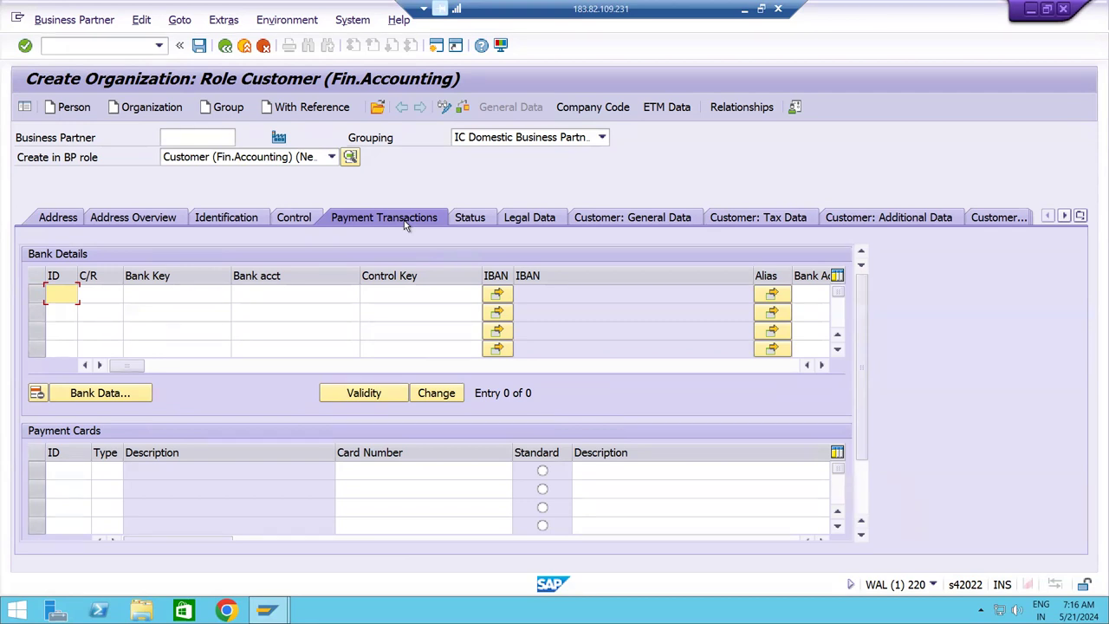
pyautogui.press('Tab')
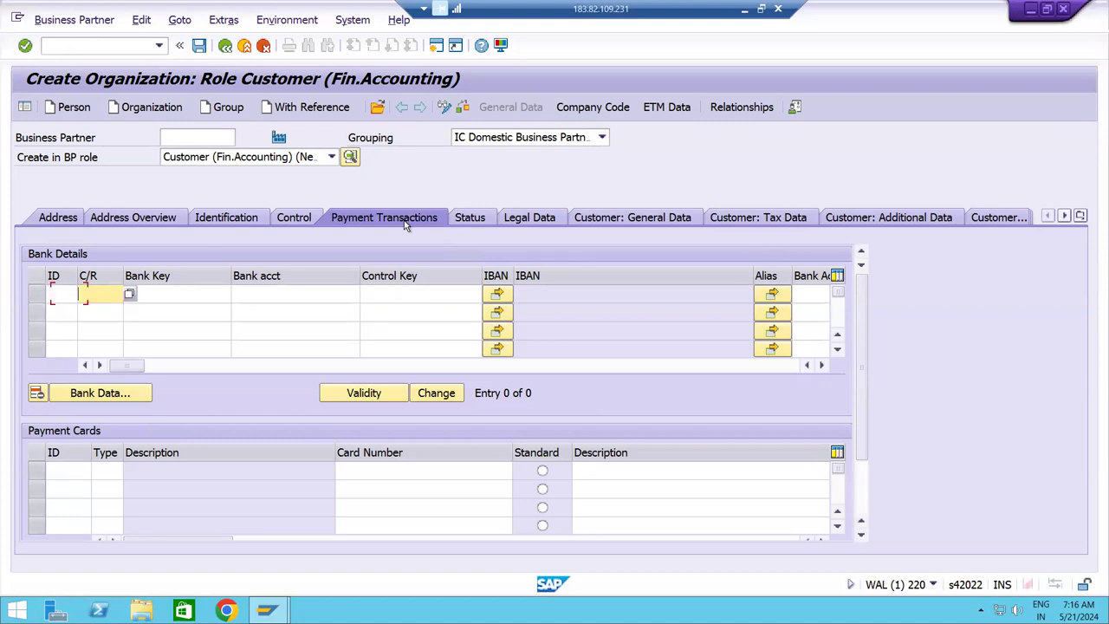
pyautogui.press('BackSpace')
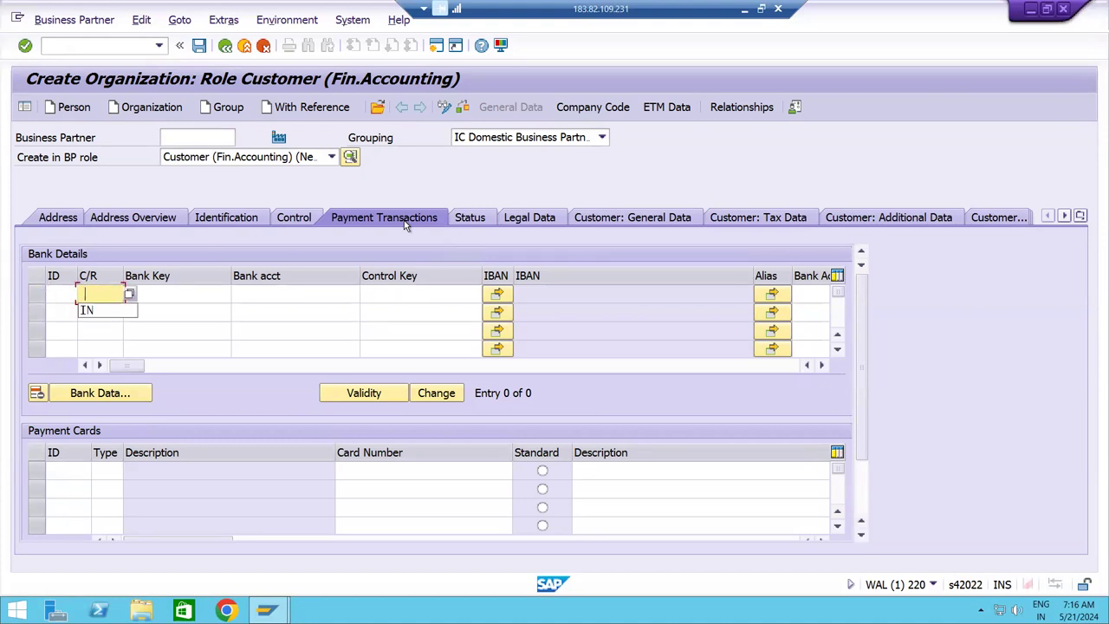
pyautogui.press('Down')
pyautogui.press('Tab')
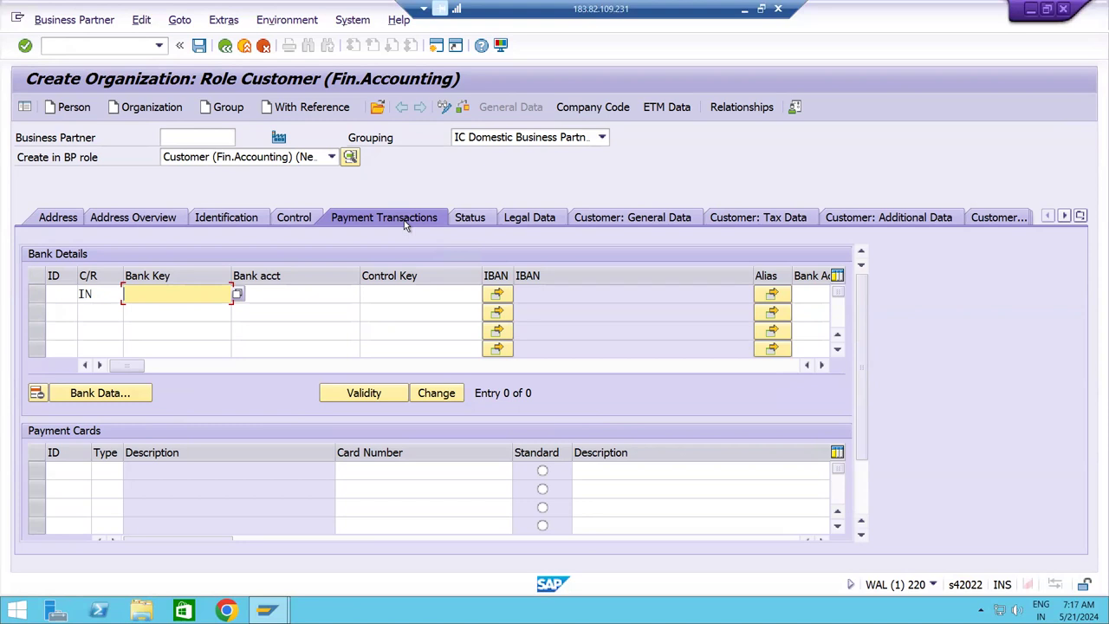
pyautogui.write('C')
pyautogui.write('ANIC')
pyautogui.write('0001')
pyautogui.press('BackSpace')
pyautogui.press('BackSpace')
pyautogui.write('99')
pyautogui.press('Tab')
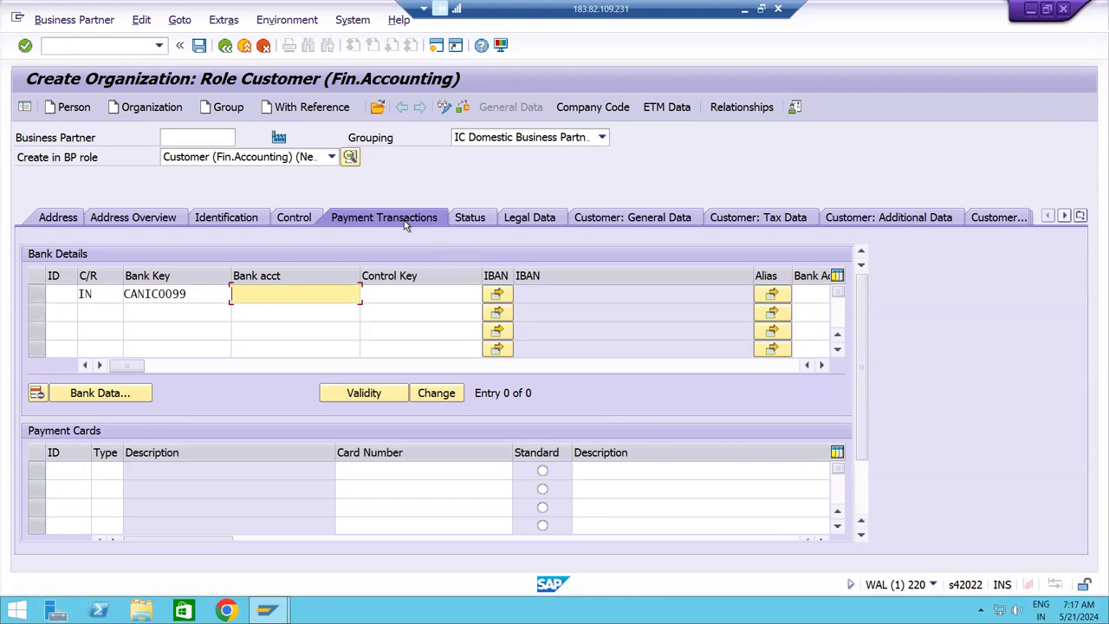
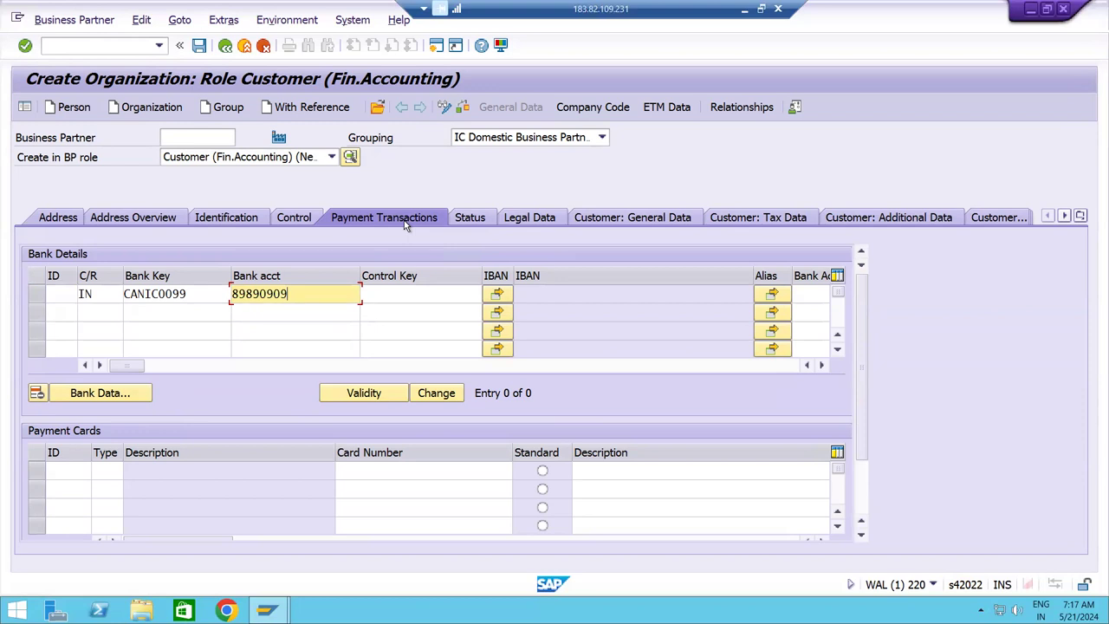
pyautogui.press('Tab')
# Name bank CANIC0099 Canara Bank with region AP (Andhra Pradesh).
pyautogui.click(136, 395)
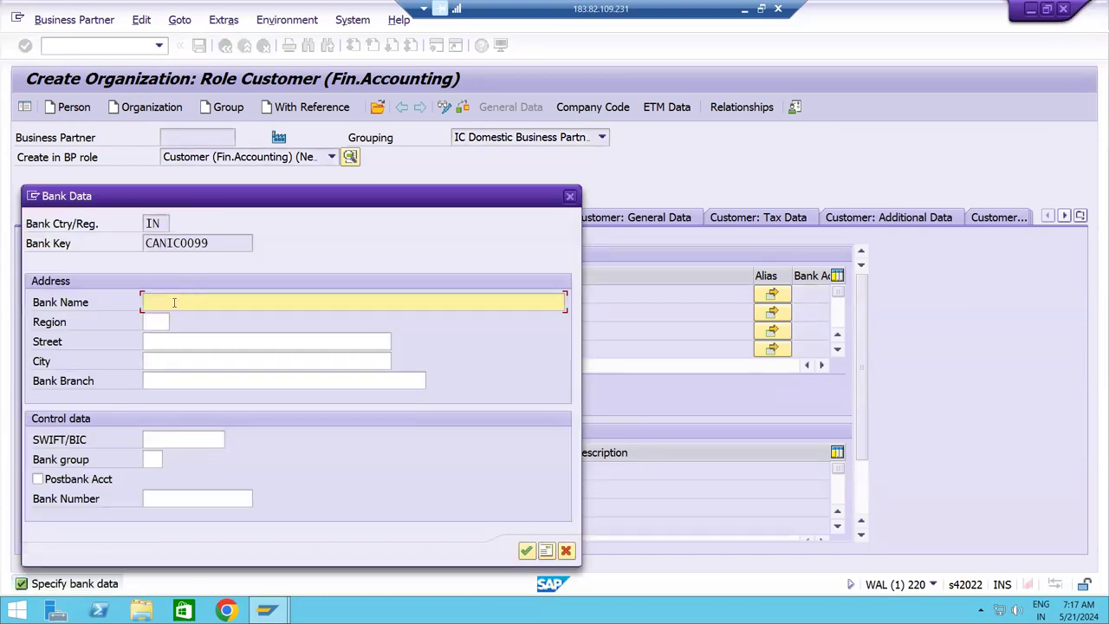
pyautogui.write('Canara Bank')
pyautogui.press('Tab')
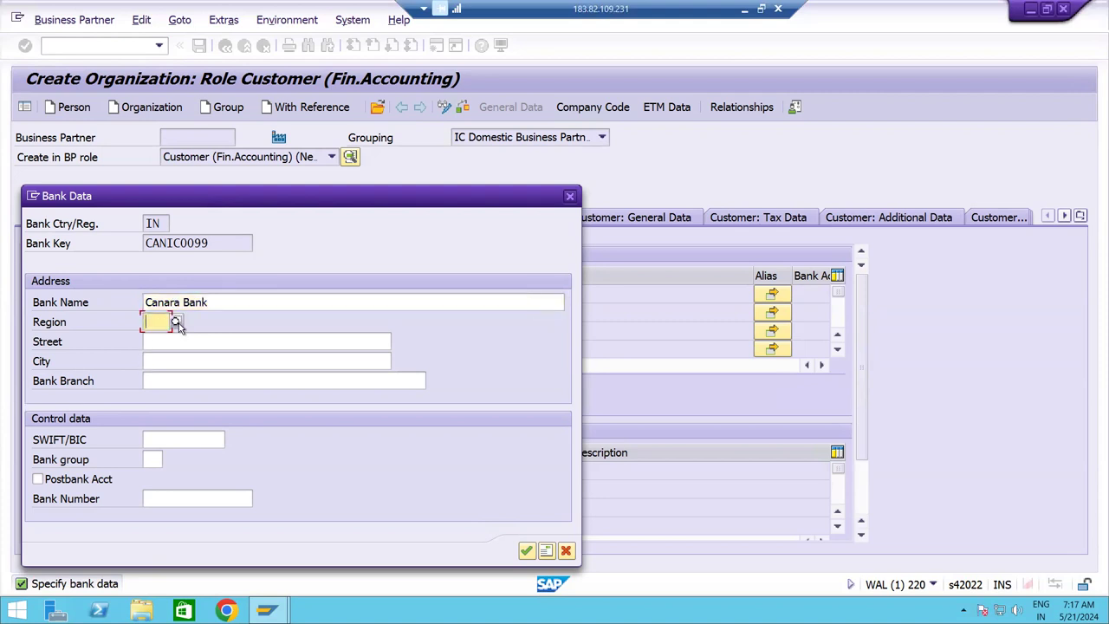
pyautogui.click(176, 323)
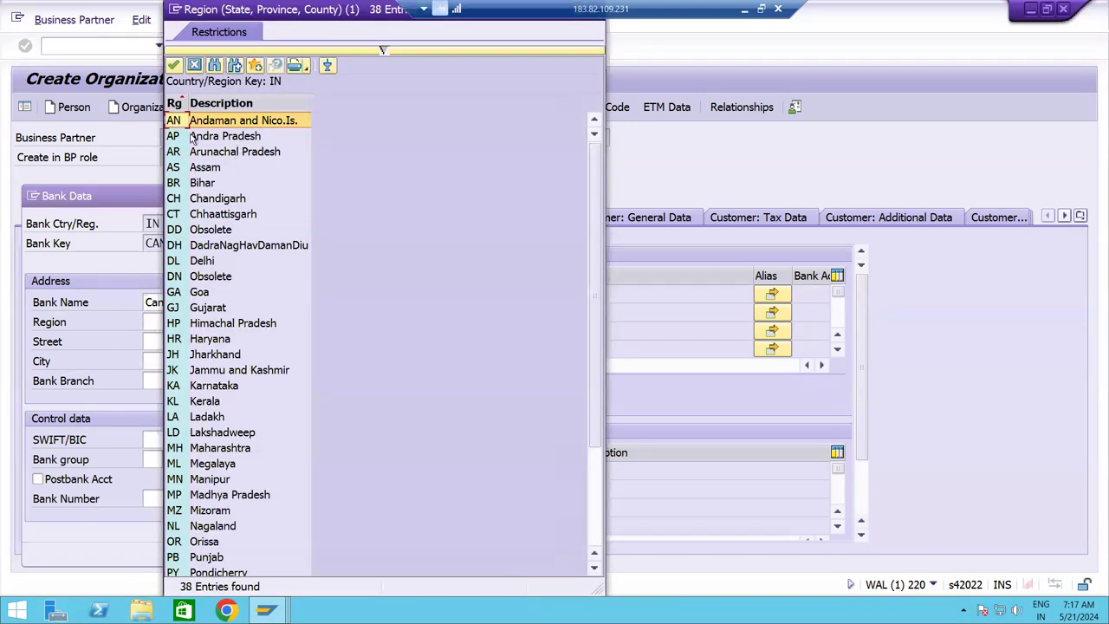
pyautogui.doubleClick(236, 138)
pyautogui.press('Tab')
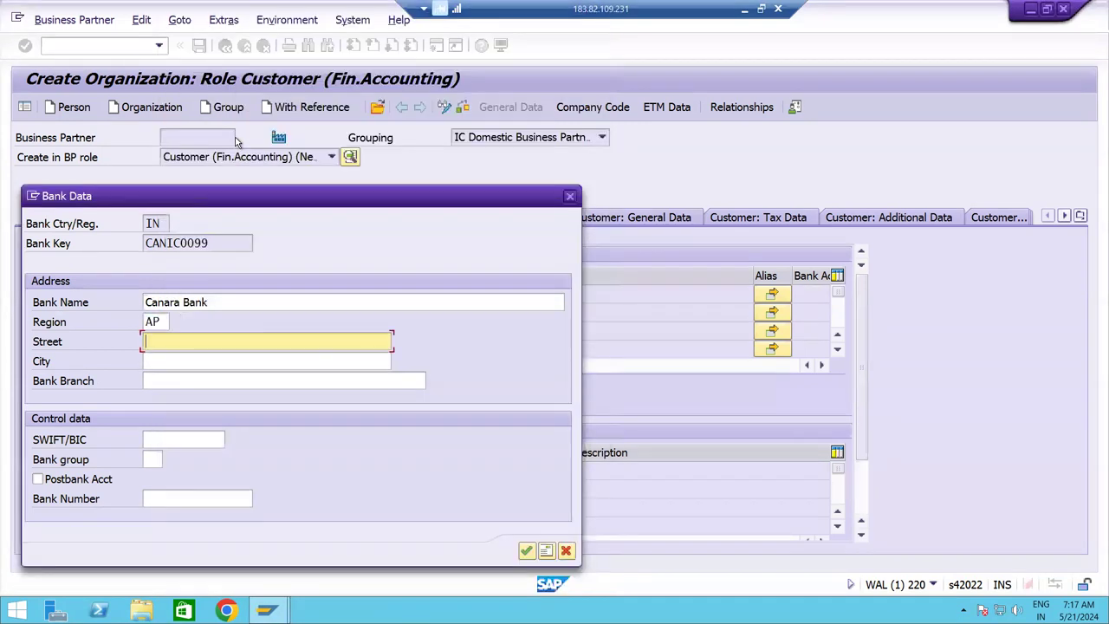
# Enter street AV Street, city Hyderabad and branch AV Branch, then confirm the bank data.
pyautogui.write('AV S')
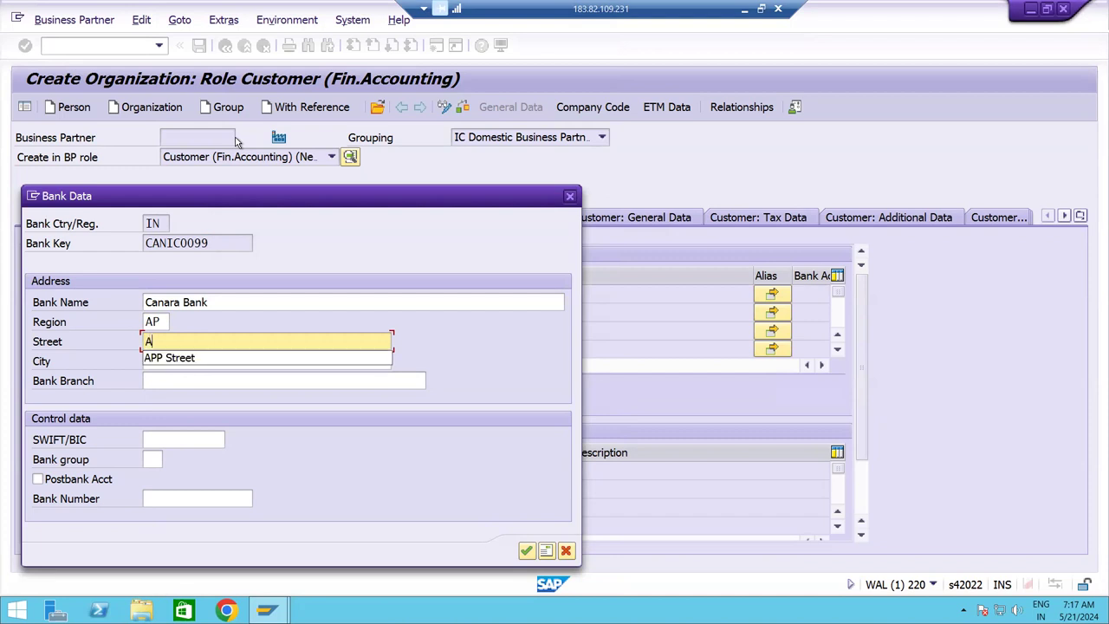
pyautogui.write('r')
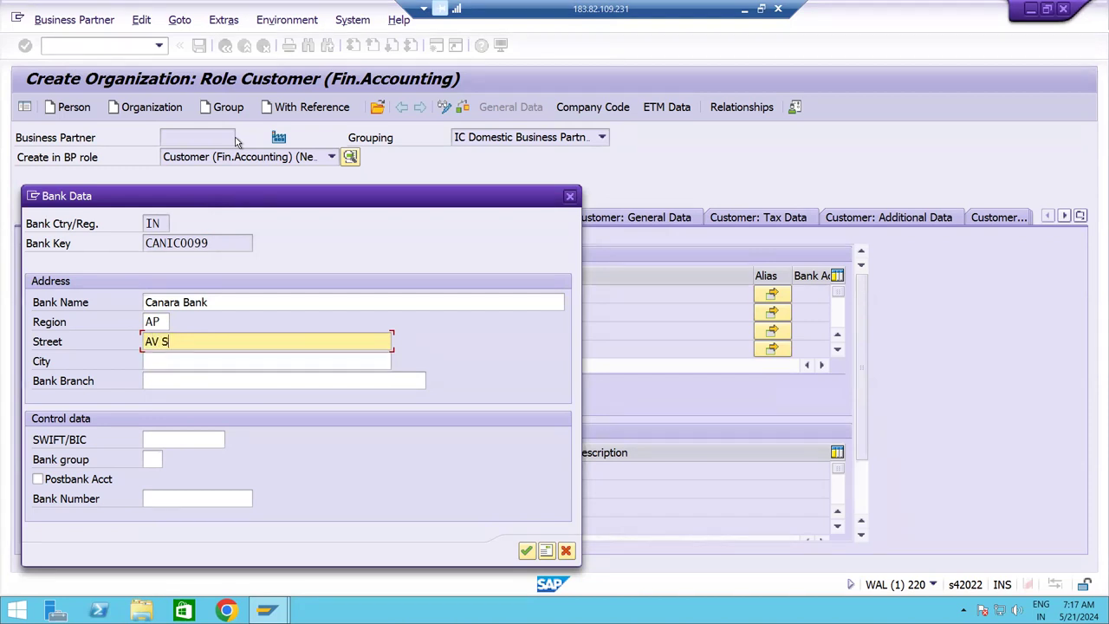
pyautogui.write('eet')
pyautogui.press('Tab')
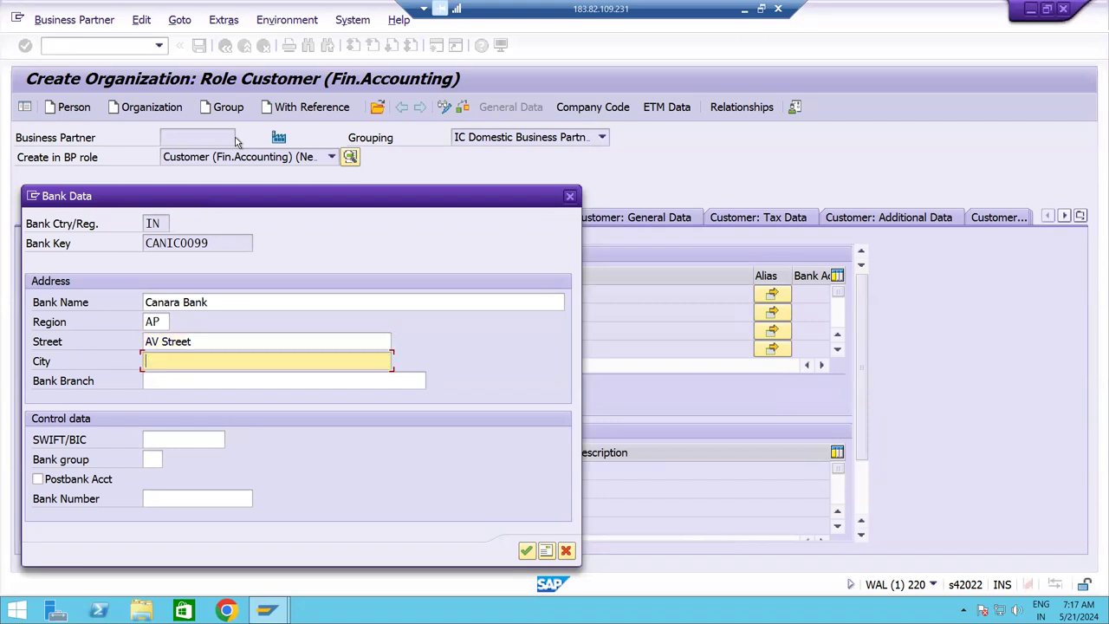
pyautogui.write('Hy')
pyautogui.press('Down')
pyautogui.press('Tab')
pyautogui.write('AV B')
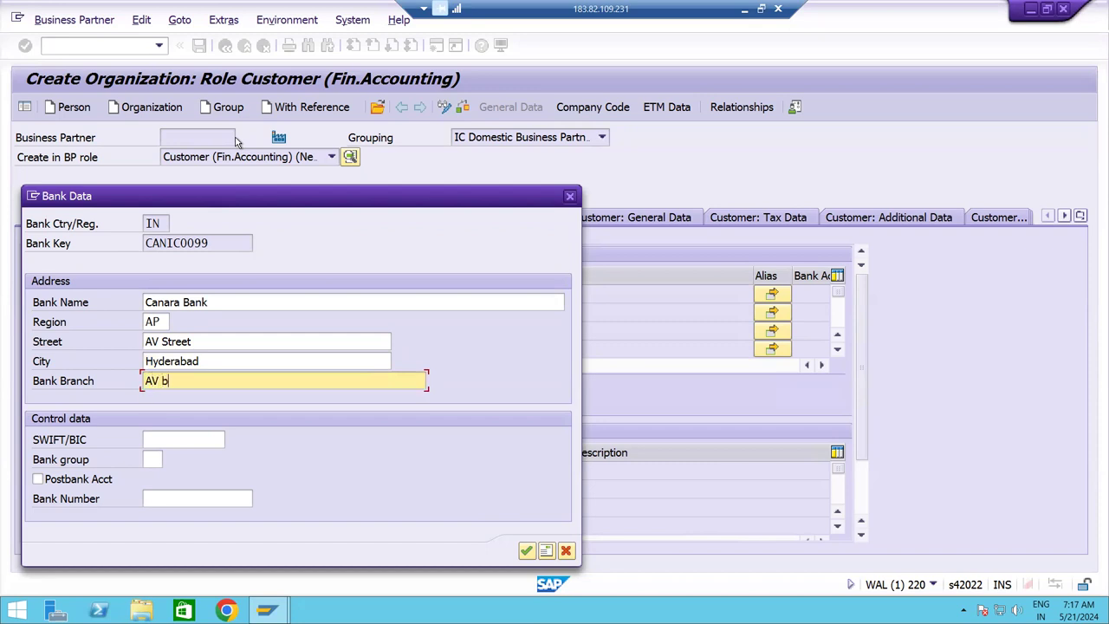
pyautogui.write('ranch')
pyautogui.press('Tab')
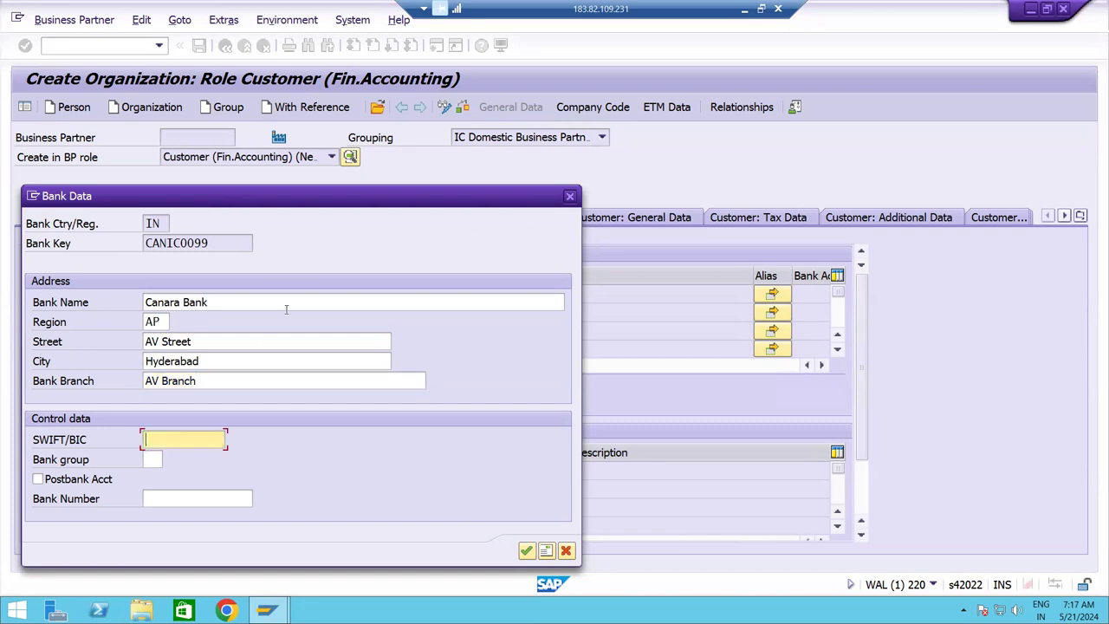
pyautogui.click(525, 552)
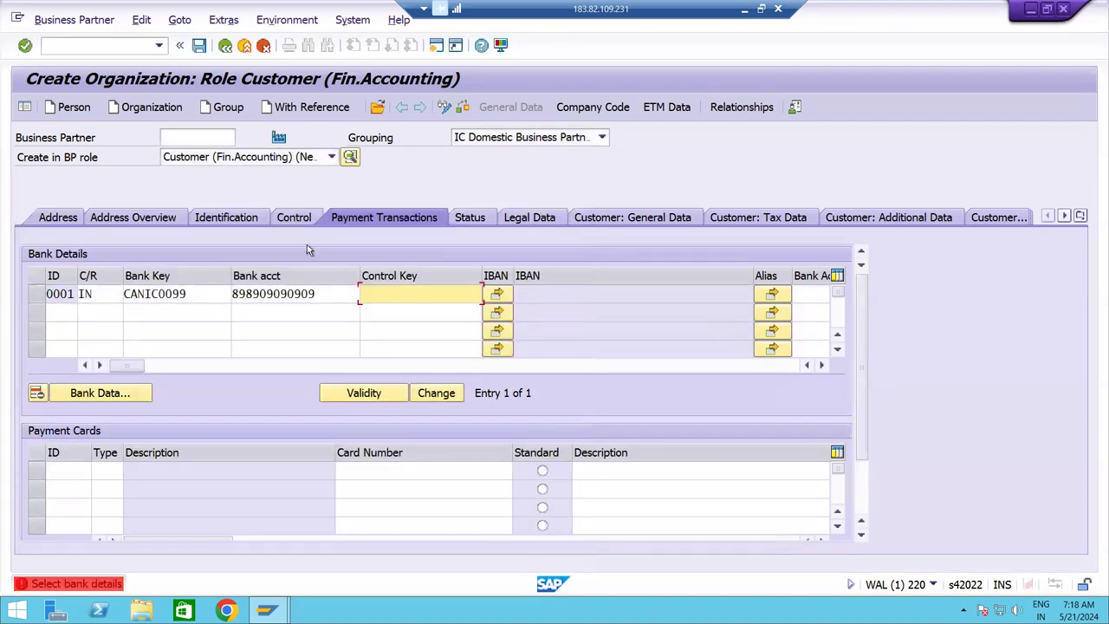
# Recheck the address and payment transaction tabs, then switch to the YOGA company code view.
pyautogui.click(57, 218)
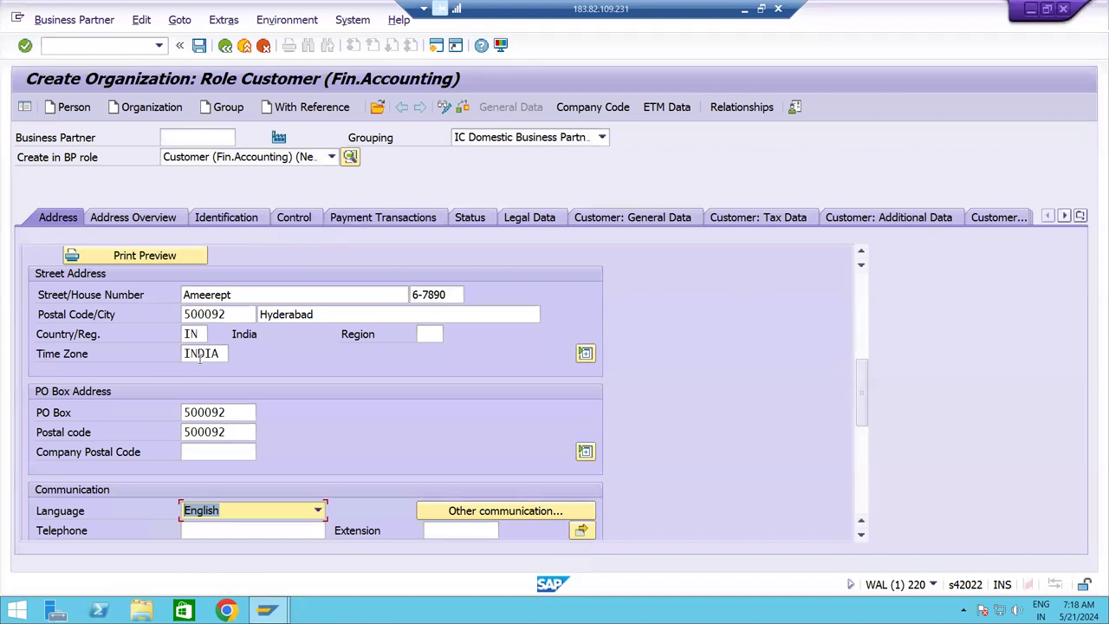
pyautogui.moveTo(864, 386)
pyautogui.mouseDown()
pyautogui.moveTo(873, 260)
pyautogui.moveTo(861, 387)
pyautogui.mouseUp()
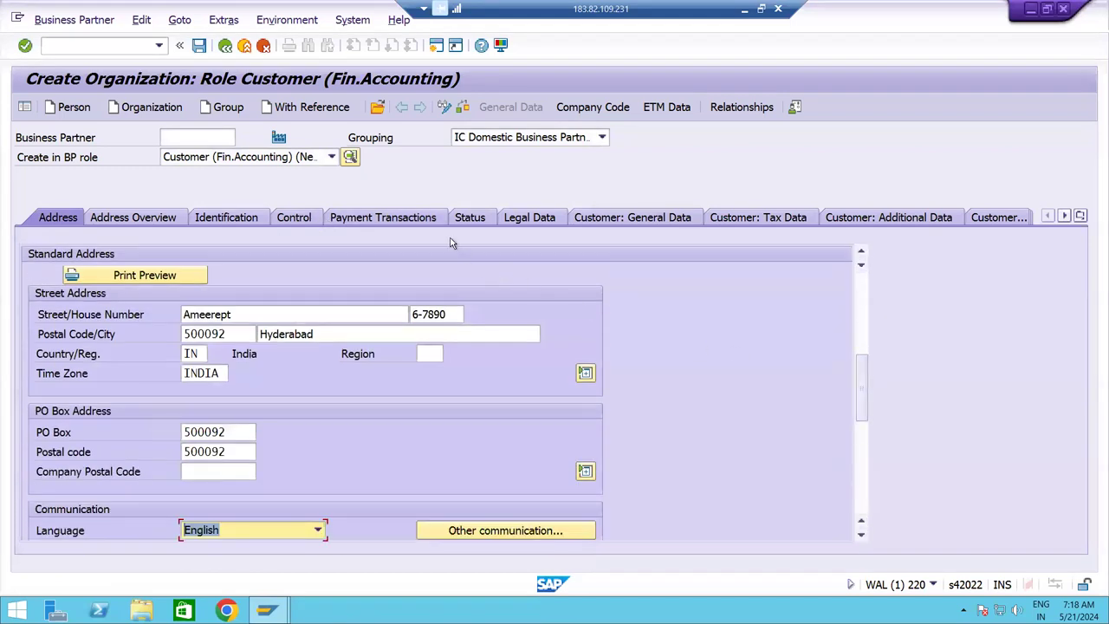
pyautogui.click(425, 224)
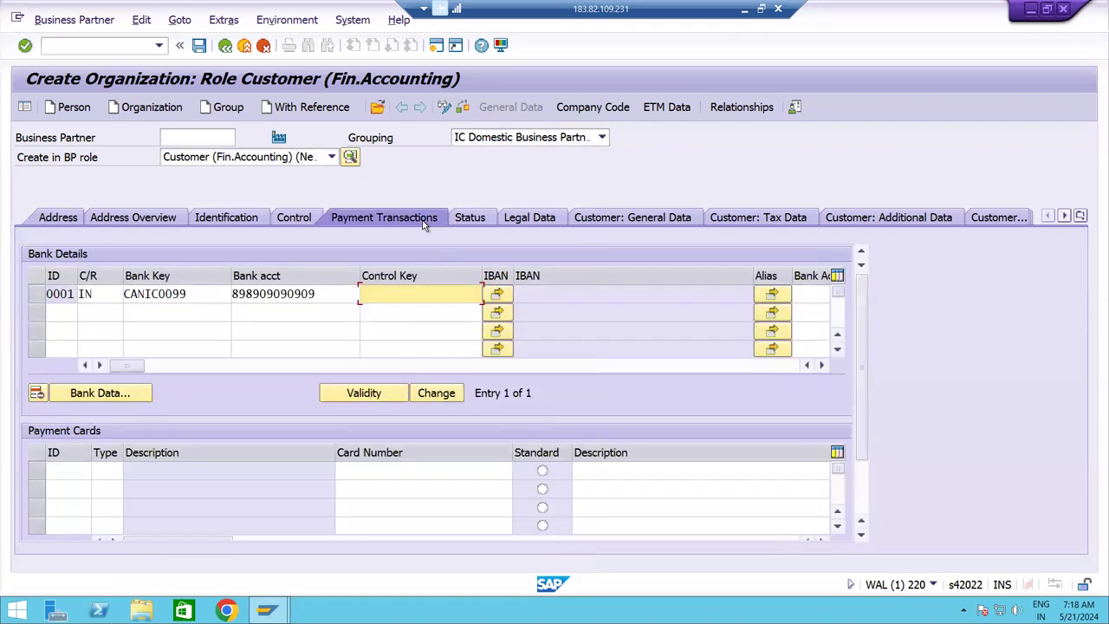
pyautogui.click(84, 222)
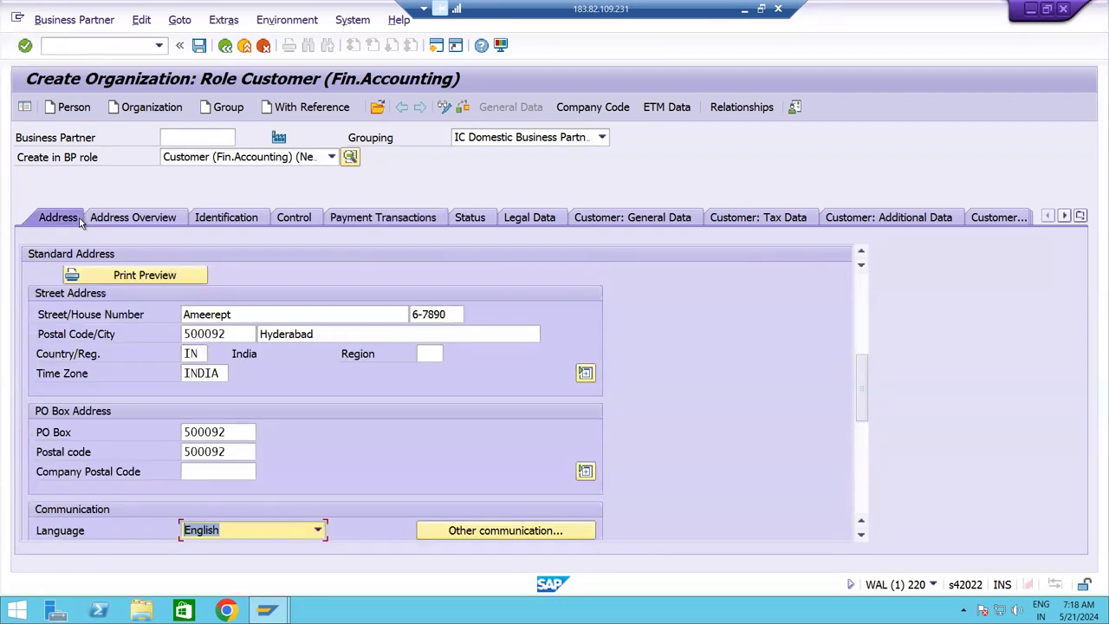
pyautogui.click(598, 112)
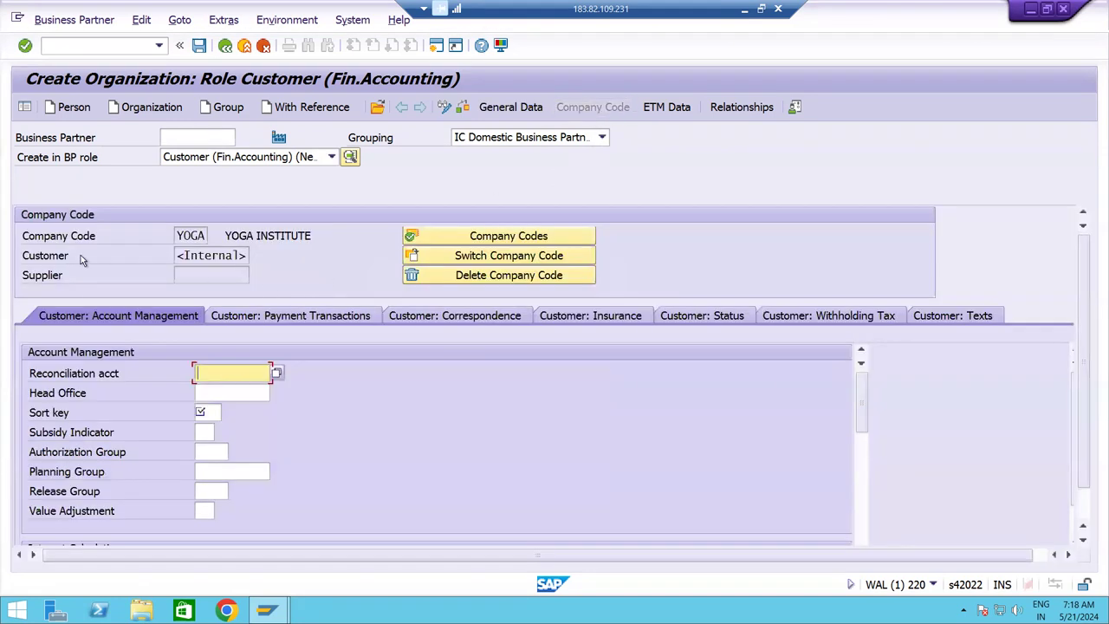
# Delete company code YOGA and add company code IC10 instead.
pyautogui.click(454, 280)
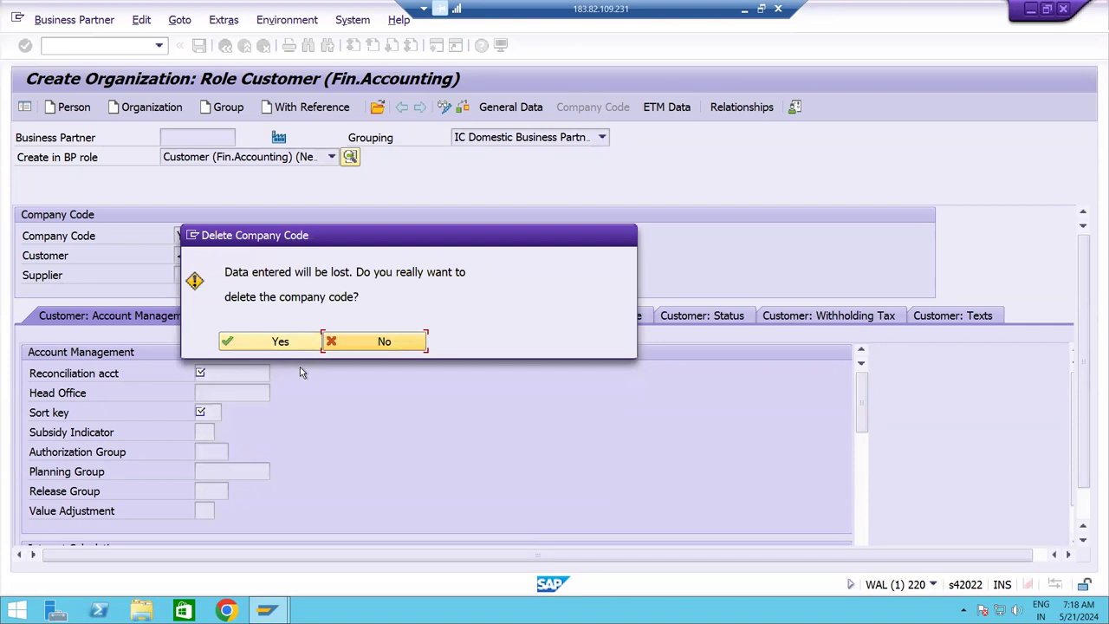
pyautogui.click(280, 341)
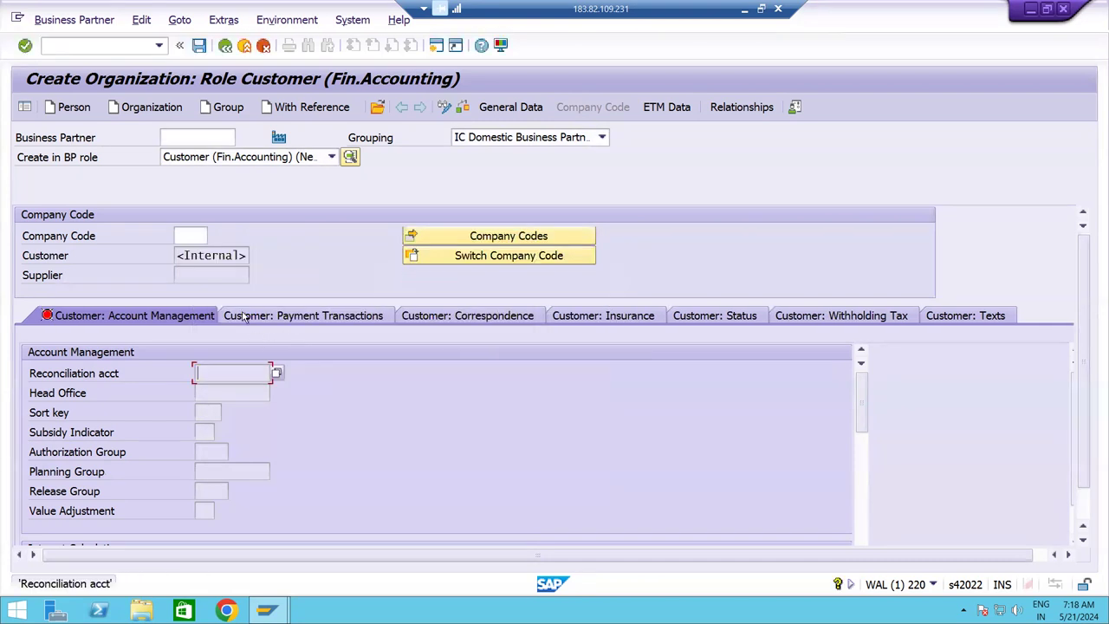
pyautogui.click(194, 235)
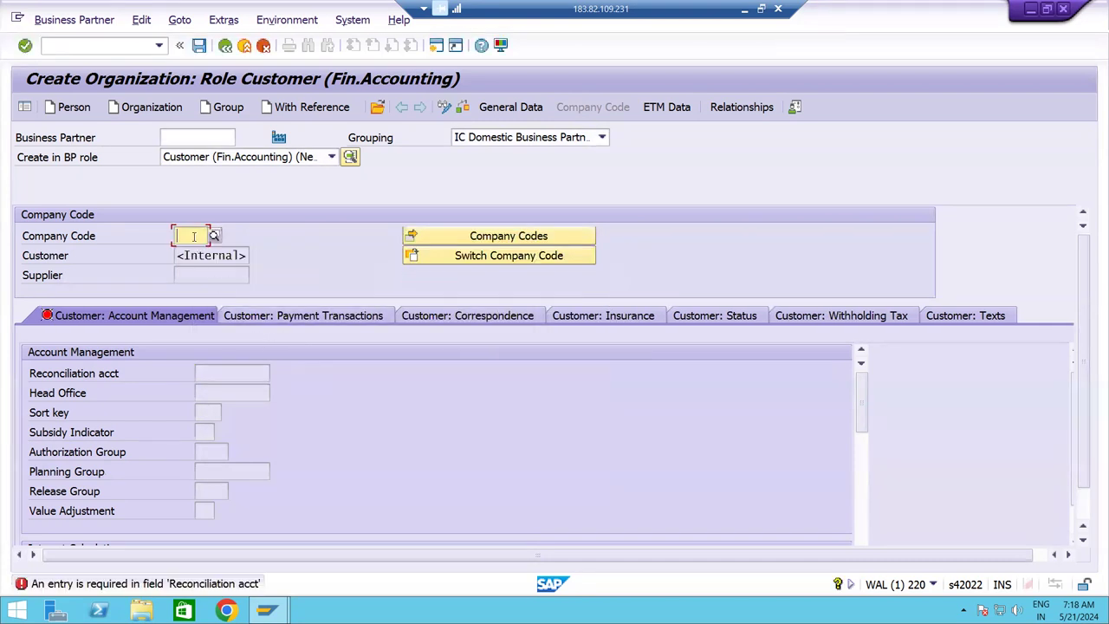
pyautogui.write('IC10')
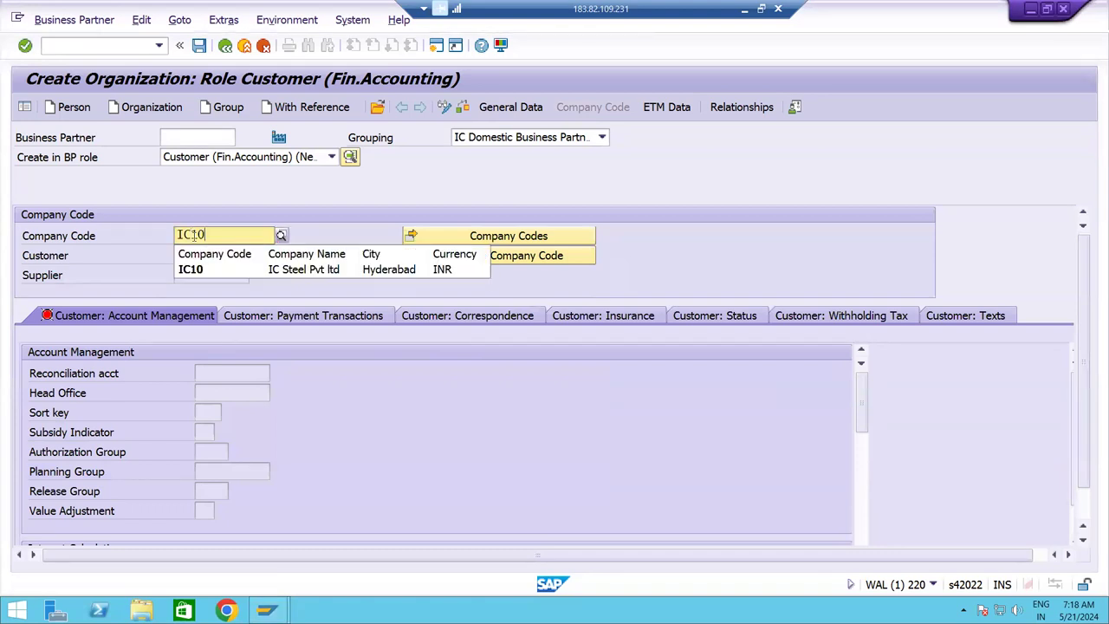
pyautogui.press('Return')
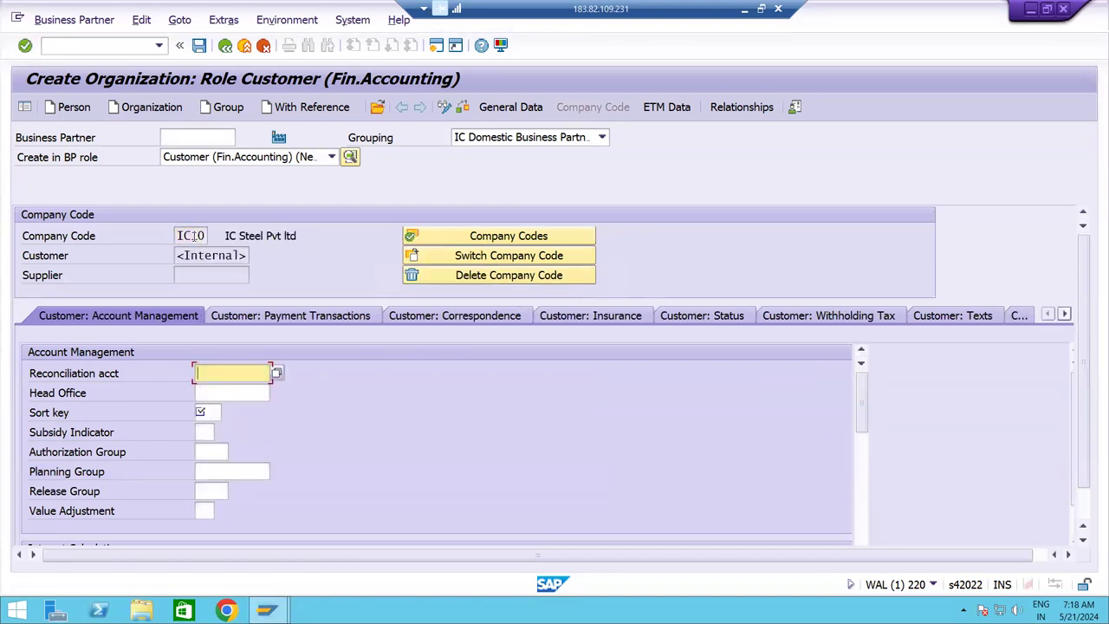
# Set reconciliation account 230000 and sort key 031 for IC10.
pyautogui.click(275, 373)
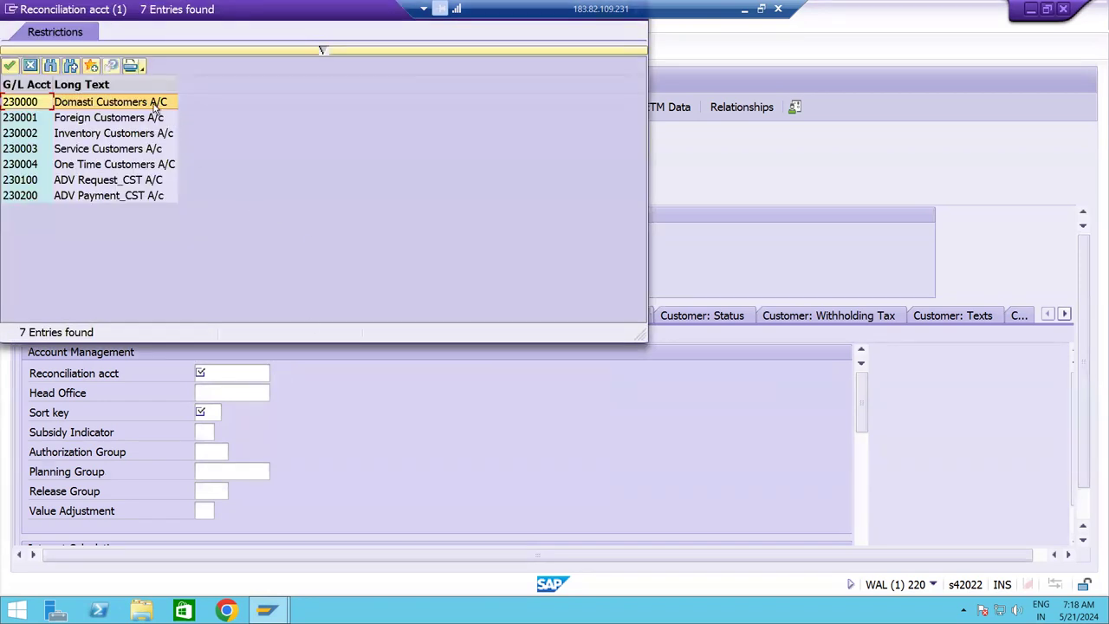
pyautogui.doubleClick(156, 104)
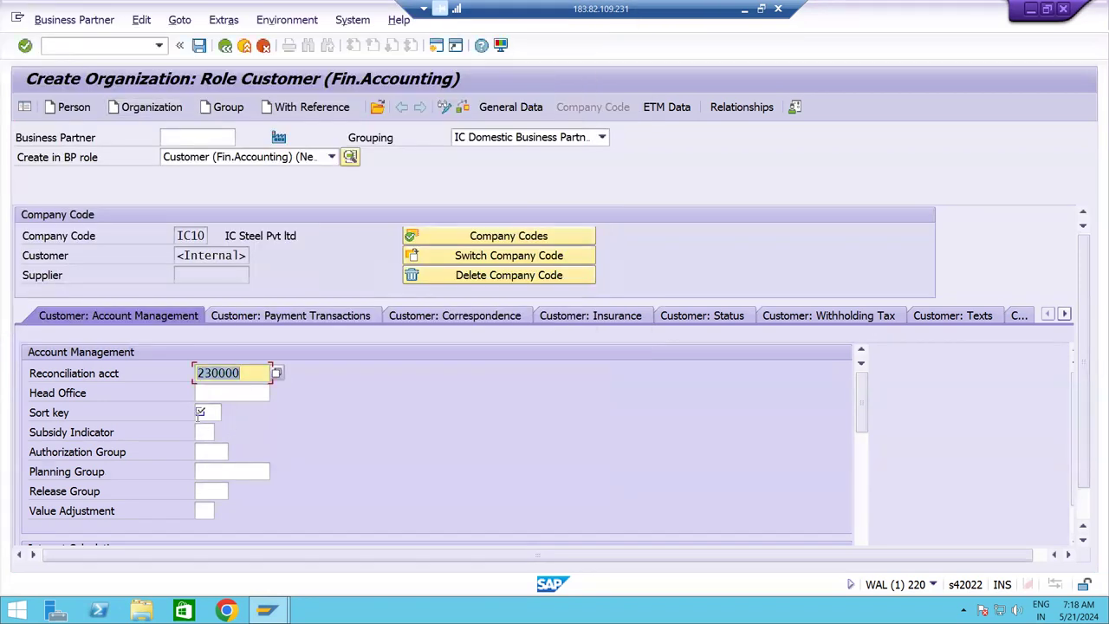
pyautogui.click(200, 413)
pyautogui.click(208, 428)
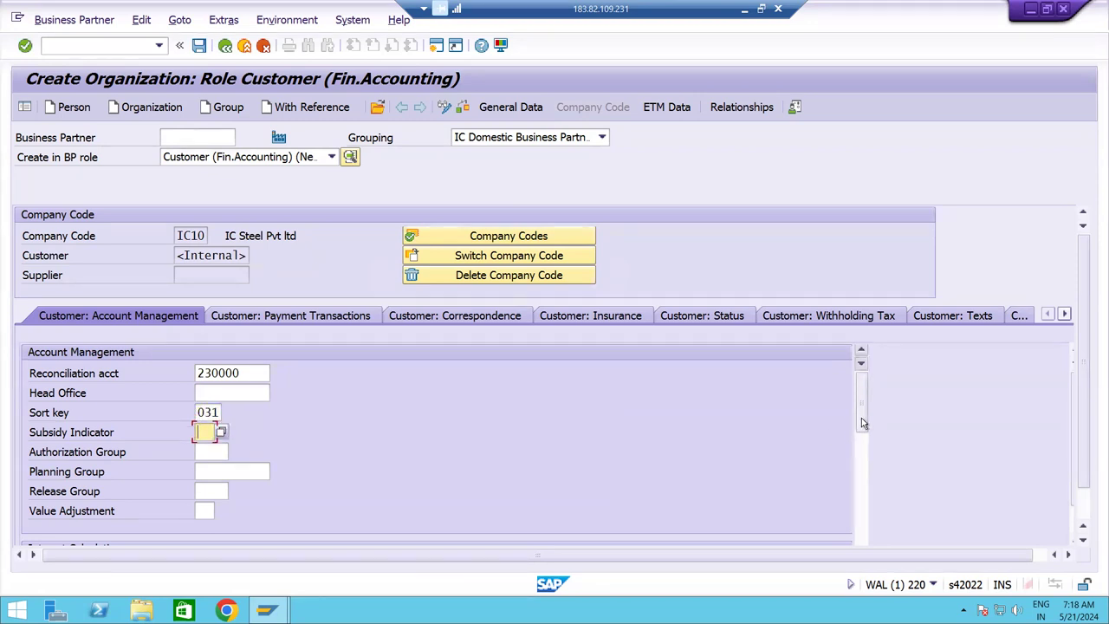
pyautogui.moveTo(861, 420); pyautogui.dragTo(880, 394)
# Set terms of payment 0001 and payment method CT for the IC10 customer.
pyautogui.click(342, 317)
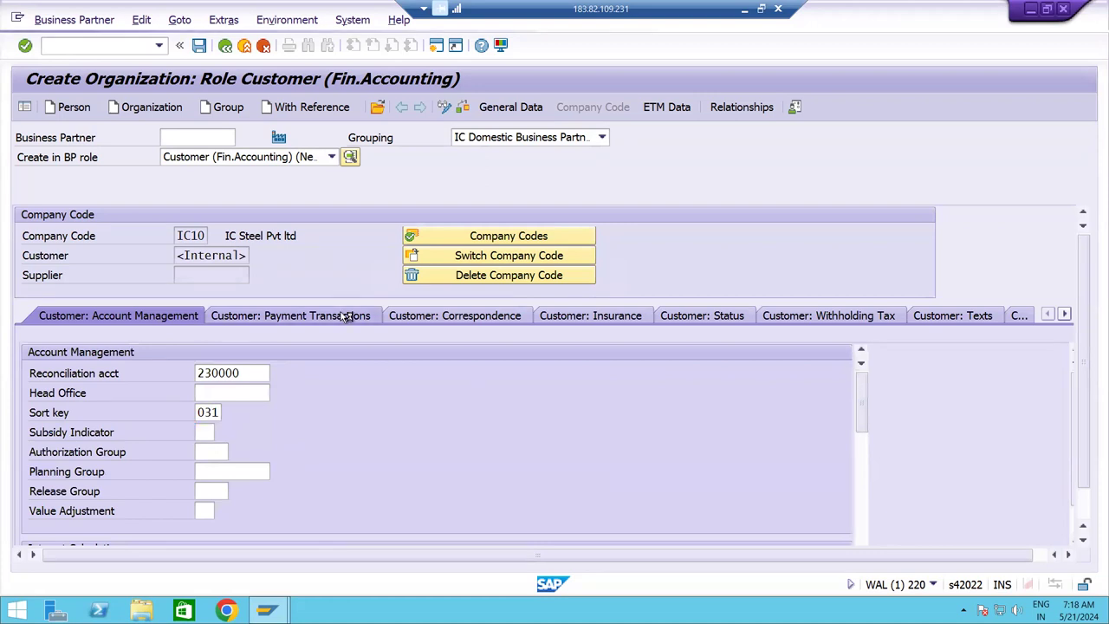
pyautogui.click(218, 373)
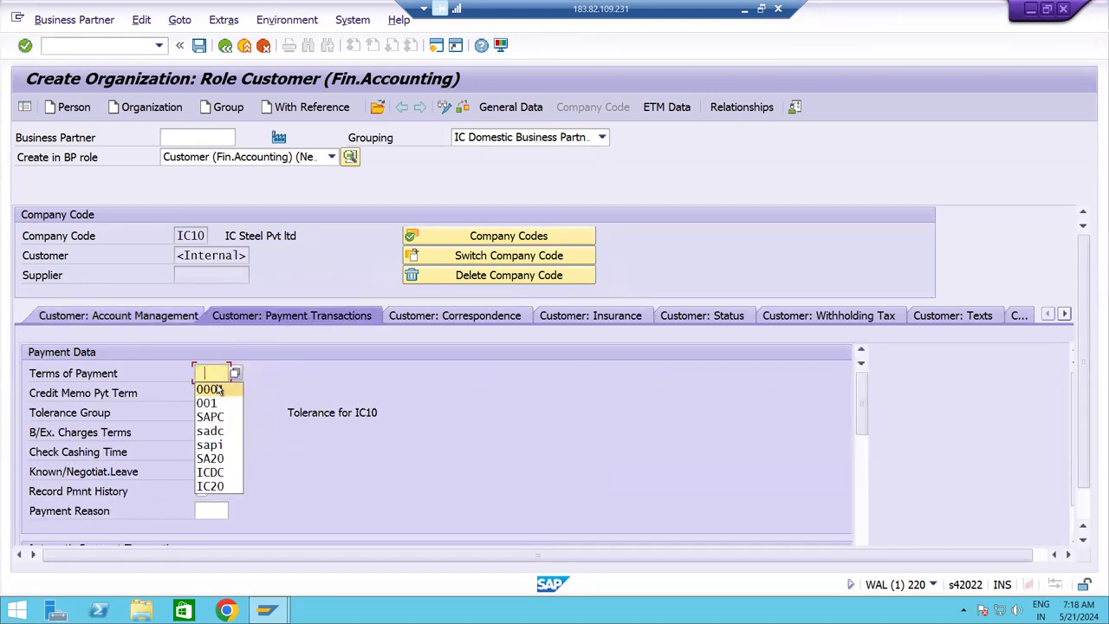
pyautogui.click(218, 391)
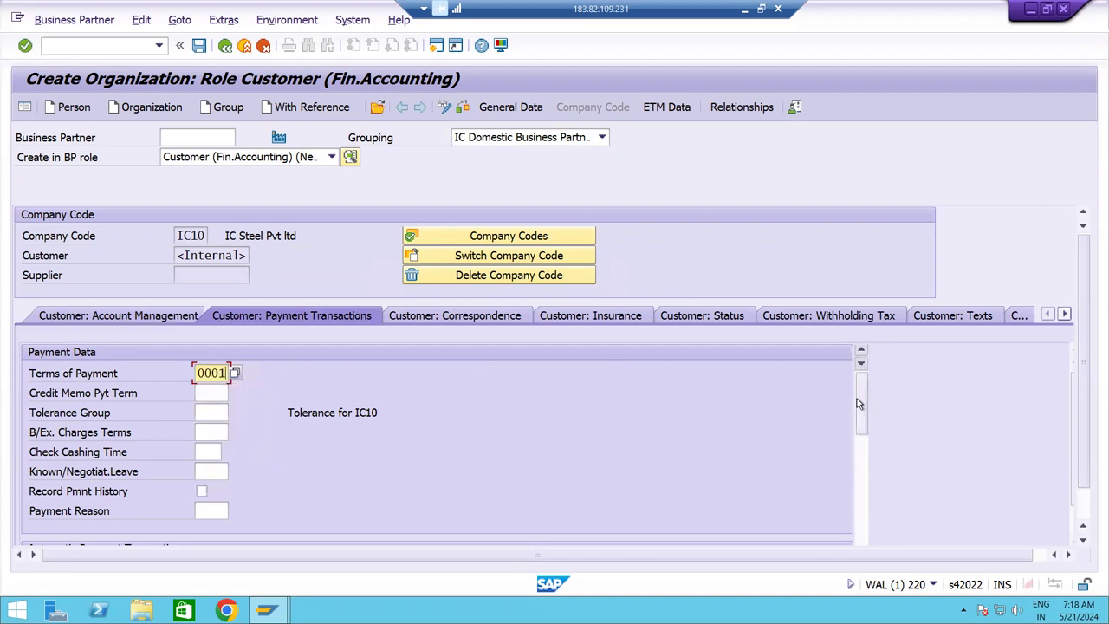
pyautogui.scroll(-3, 862, 411)
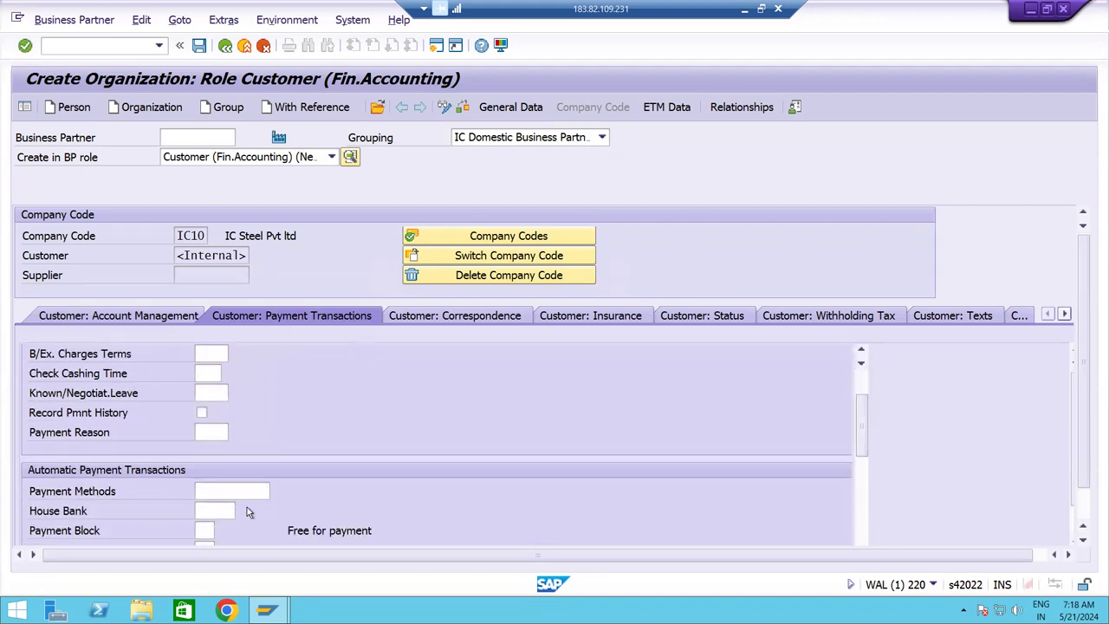
pyautogui.click(242, 490)
pyautogui.write('C')
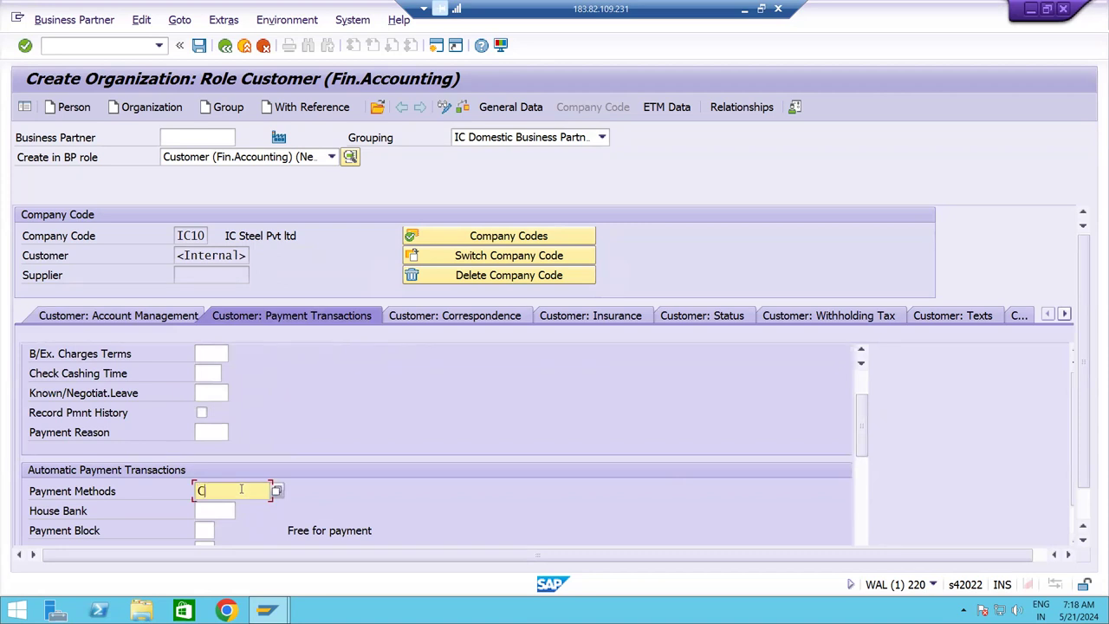
pyautogui.write('T')
pyautogui.press('Return')
# Save the business partner and return to the start menu with /N.
pyautogui.click(199, 47)
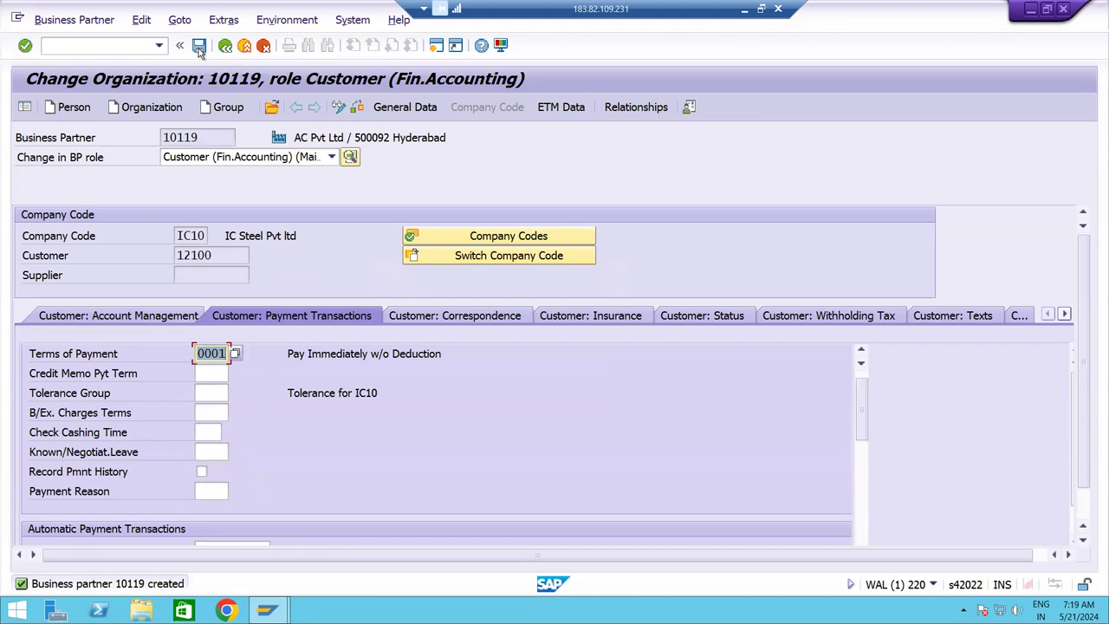
pyautogui.click(130, 50)
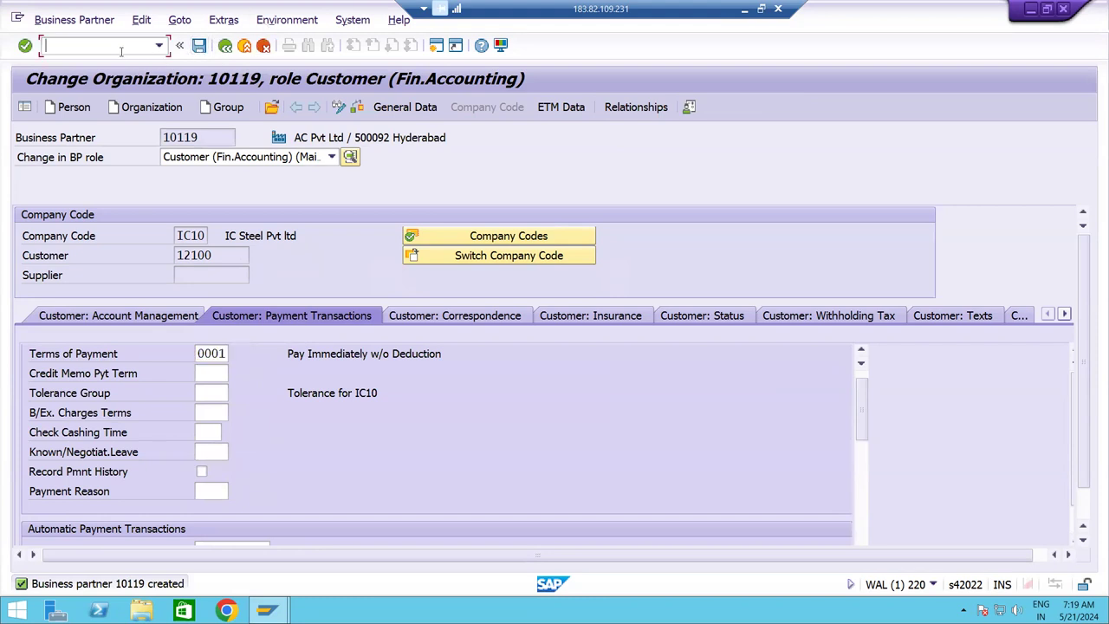
pyautogui.write('/N')
pyautogui.press('Return')
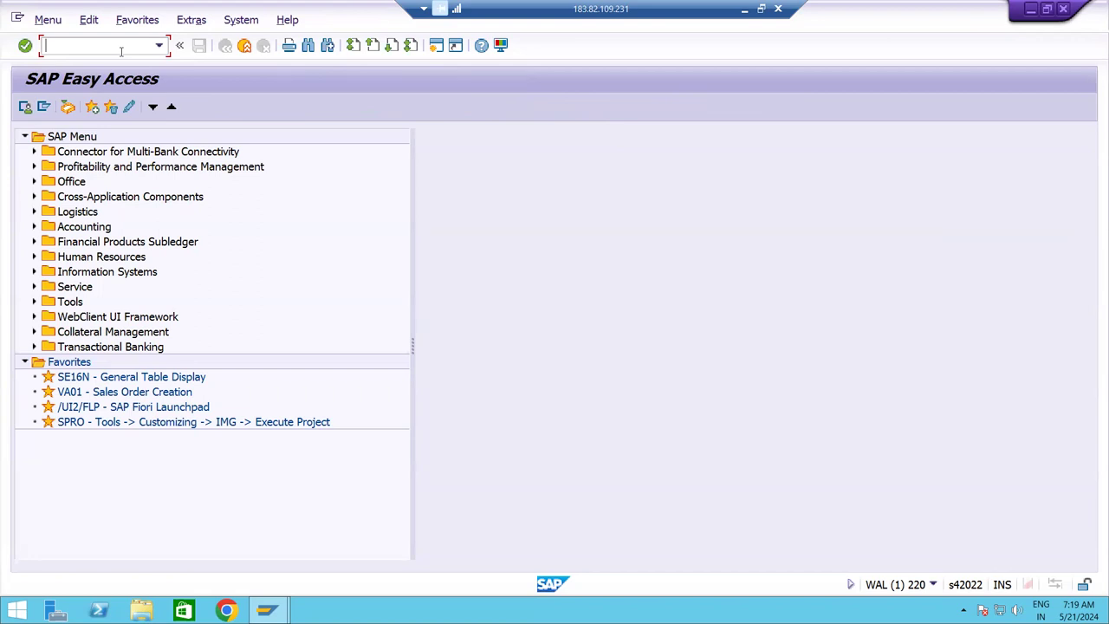
# In transaction BP, create a new organization in role Supplier (Fin.Accounting).
pyautogui.write('BP')
pyautogui.press('Return')
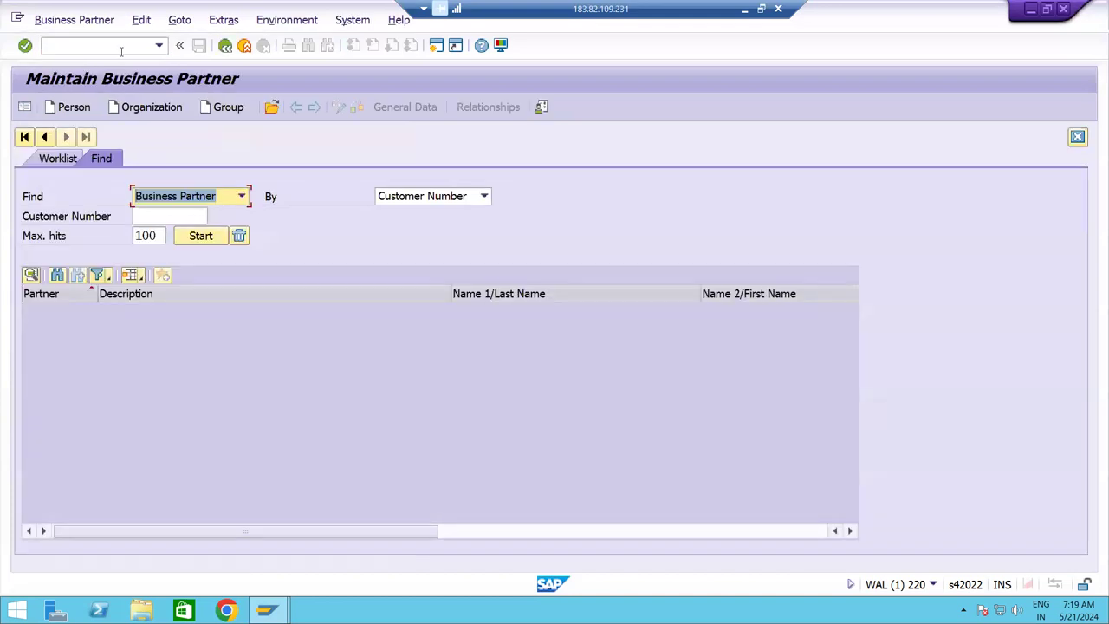
pyautogui.click(149, 110)
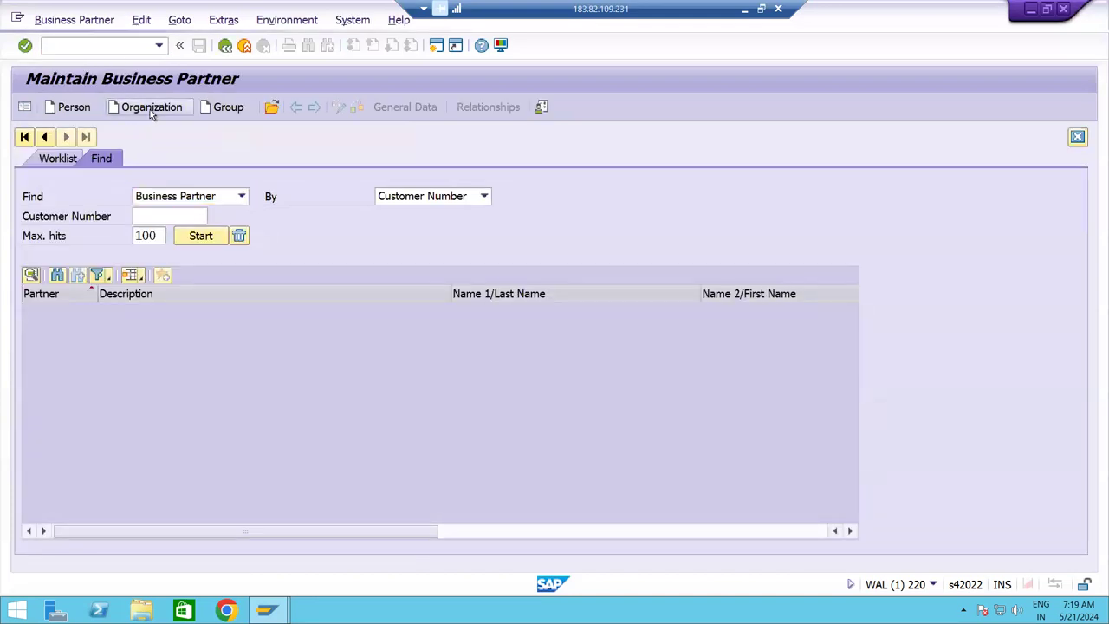
pyautogui.click(202, 158)
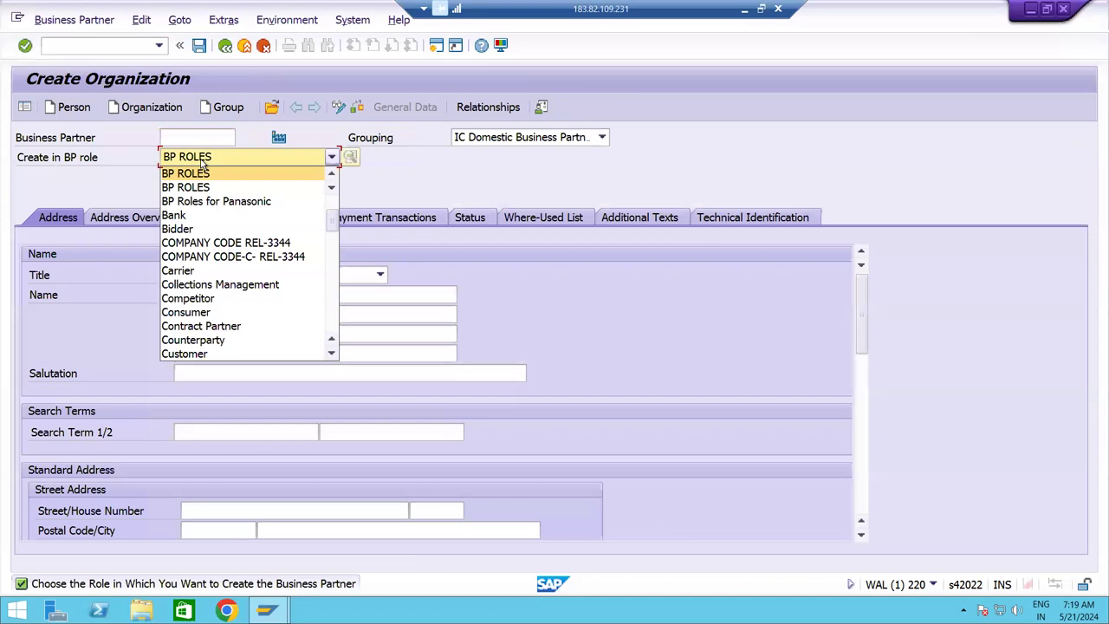
pyautogui.press('s')
pyautogui.press('Down')
pyautogui.press('Down')
pyautogui.press('Down')
pyautogui.press('Down')
pyautogui.press('Down')
pyautogui.press('Down')
pyautogui.press('Down')
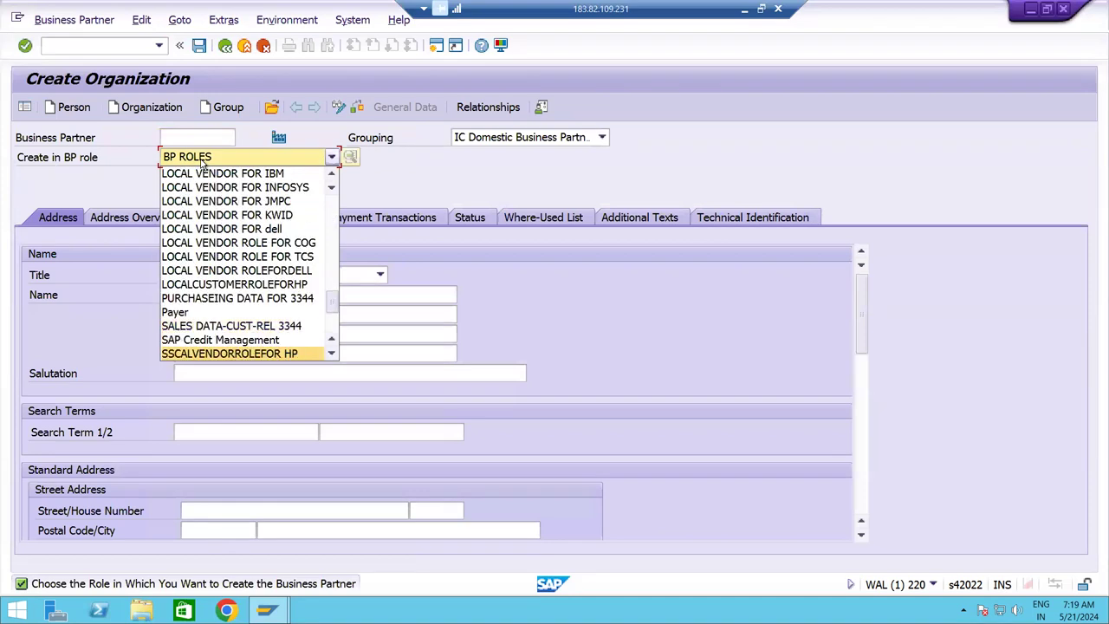
pyautogui.press('Down')
pyautogui.press('Down')
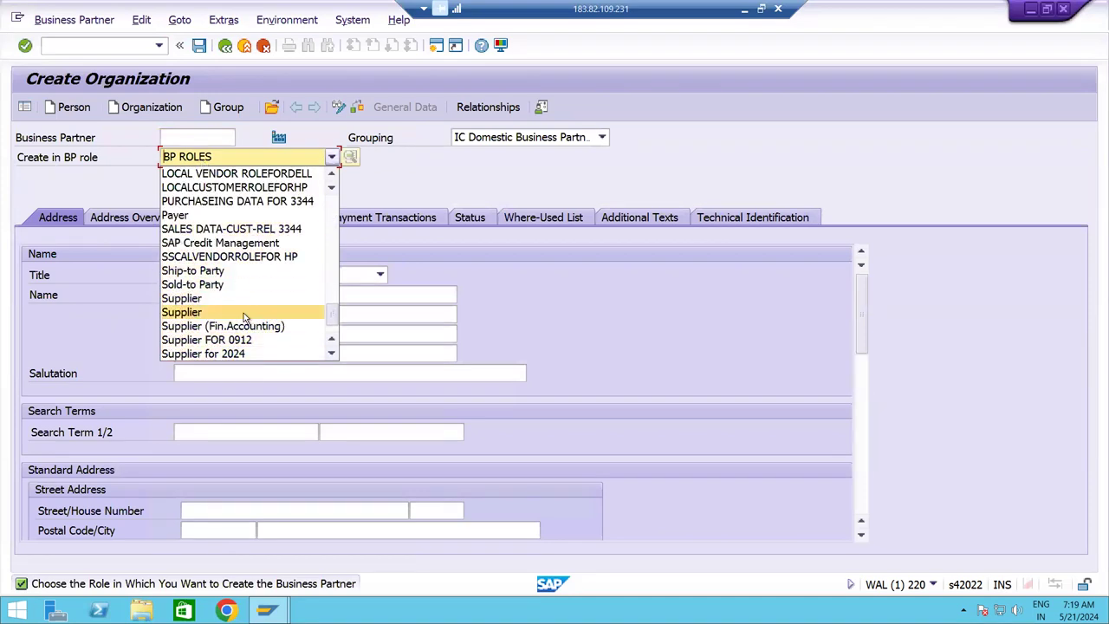
pyautogui.click(245, 330)
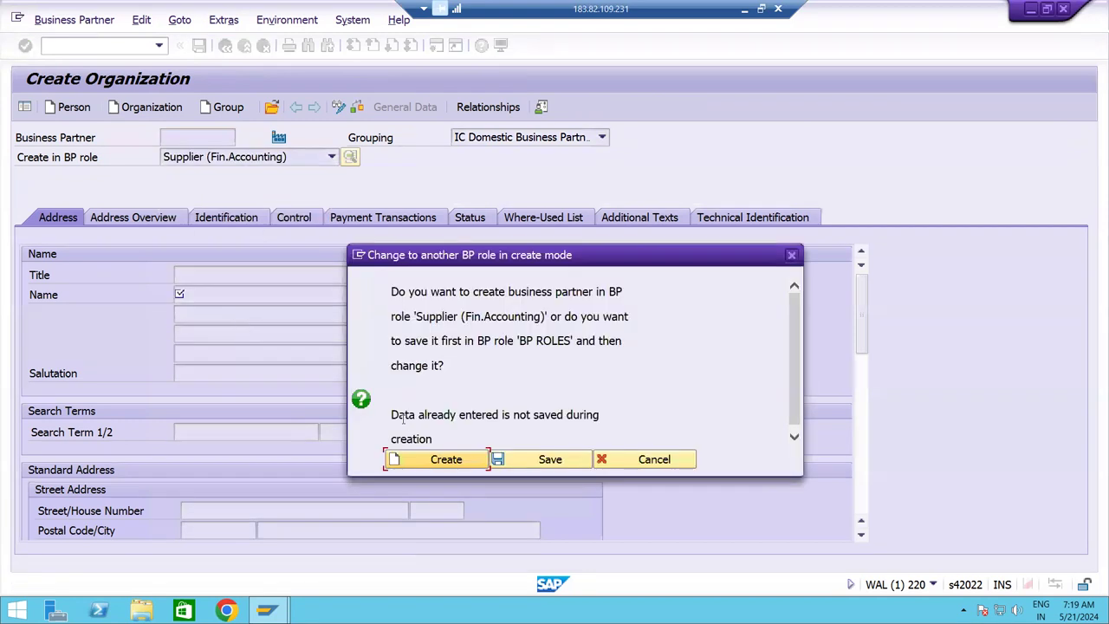
pyautogui.click(423, 459)
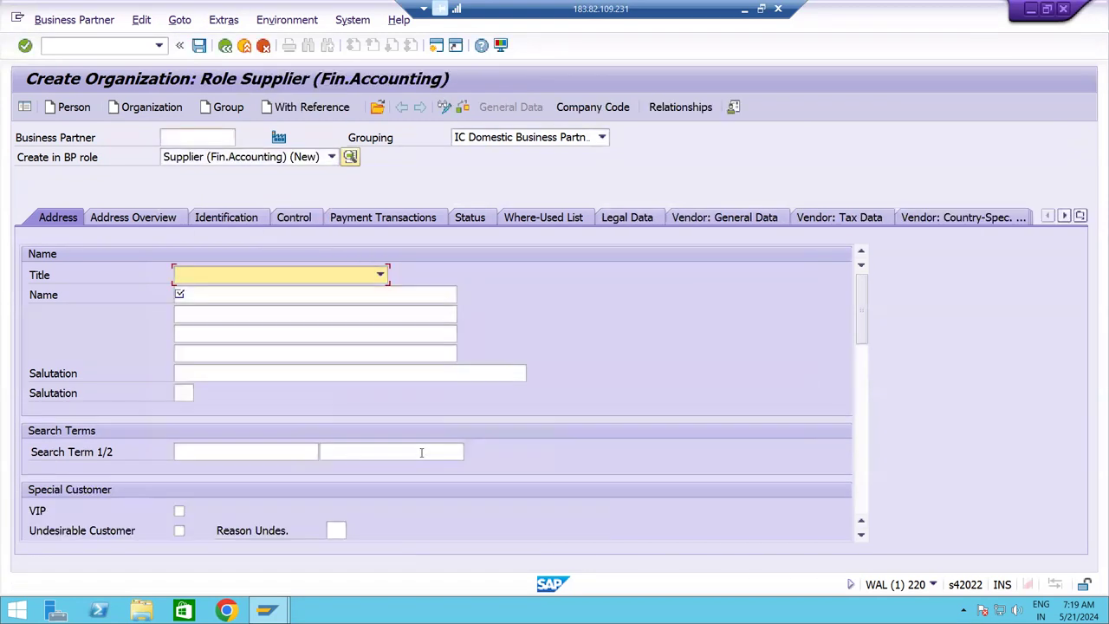
# Enter supplier name AV Pvt ltd with search term AVPL.
pyautogui.click(352, 294)
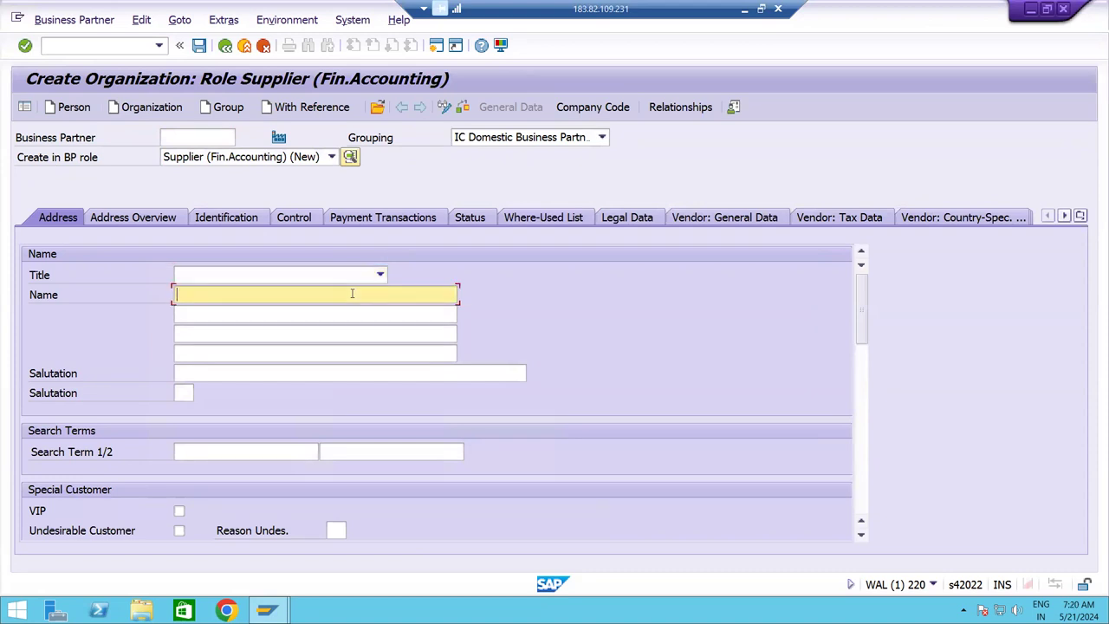
pyautogui.write('AV')
pyautogui.press('BackSpace')
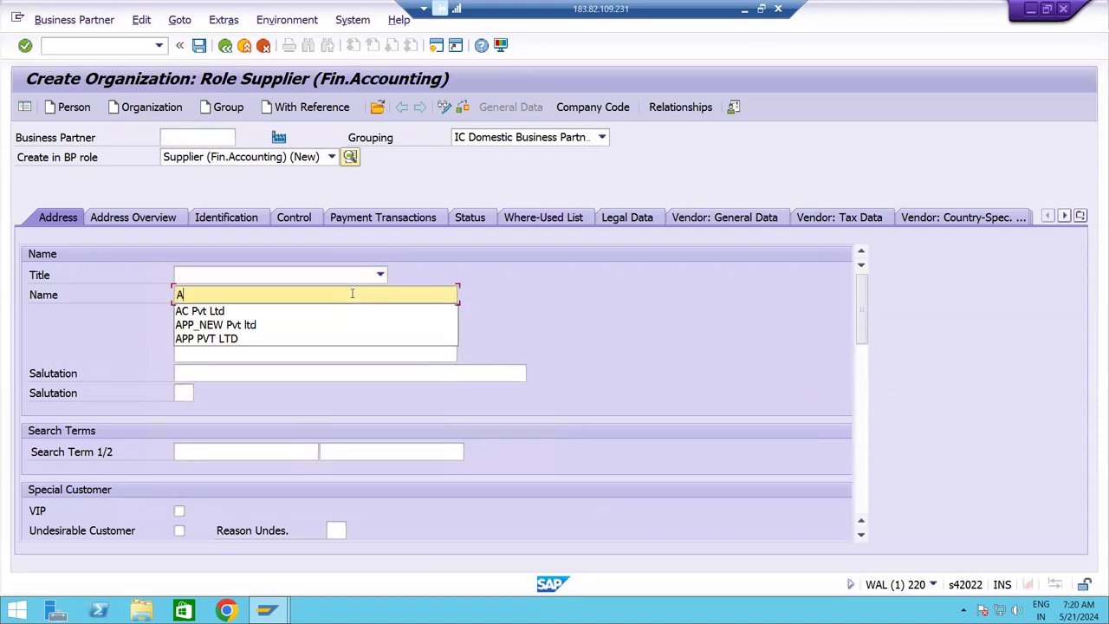
pyautogui.write('V ')
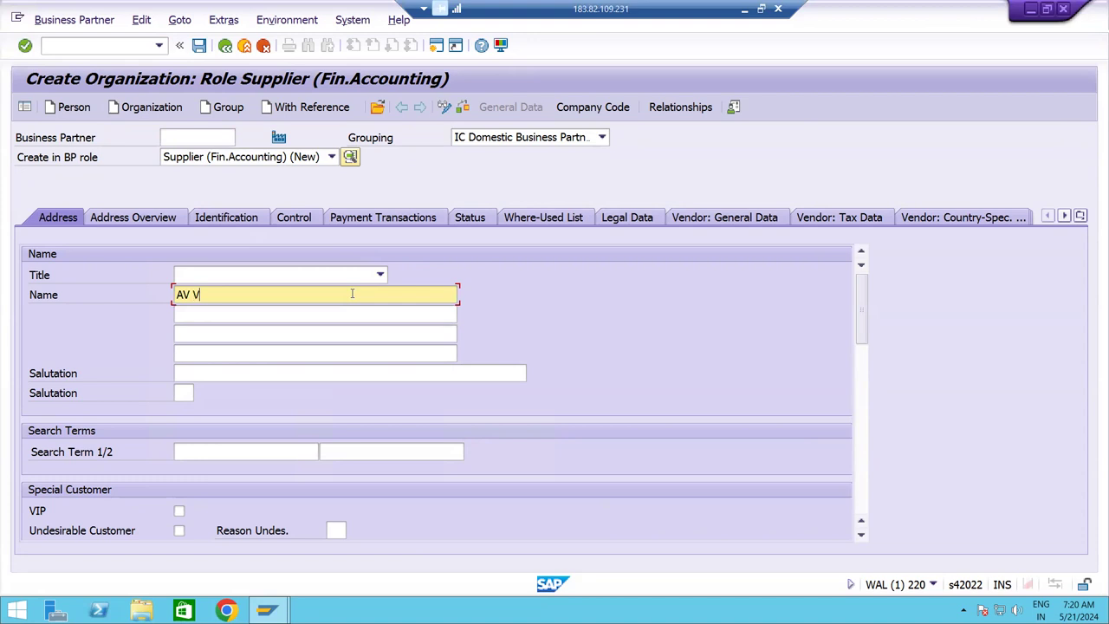
pyautogui.write('Pvt ltd')
pyautogui.press('Tab')
pyautogui.write('AV Pvt ltd')
pyautogui.press('Tab')
pyautogui.press('Tab')
pyautogui.press('Tab')
pyautogui.press('Tab')
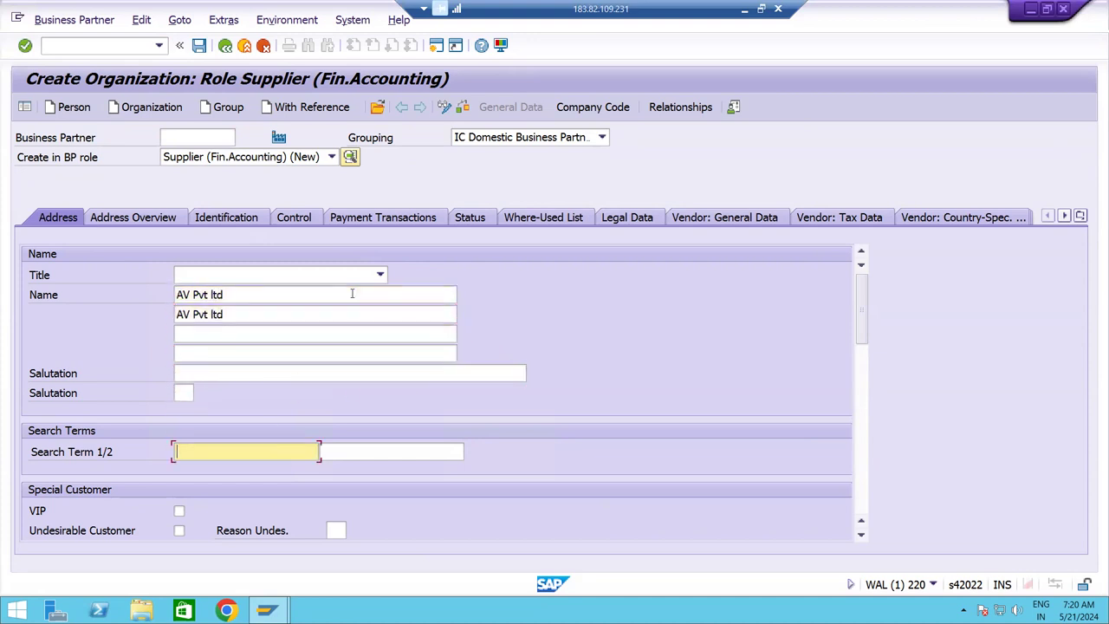
pyautogui.write('AVPL')
pyautogui.press('Tab')
pyautogui.press('Tab')
pyautogui.press('Tab')
pyautogui.press('Tab')
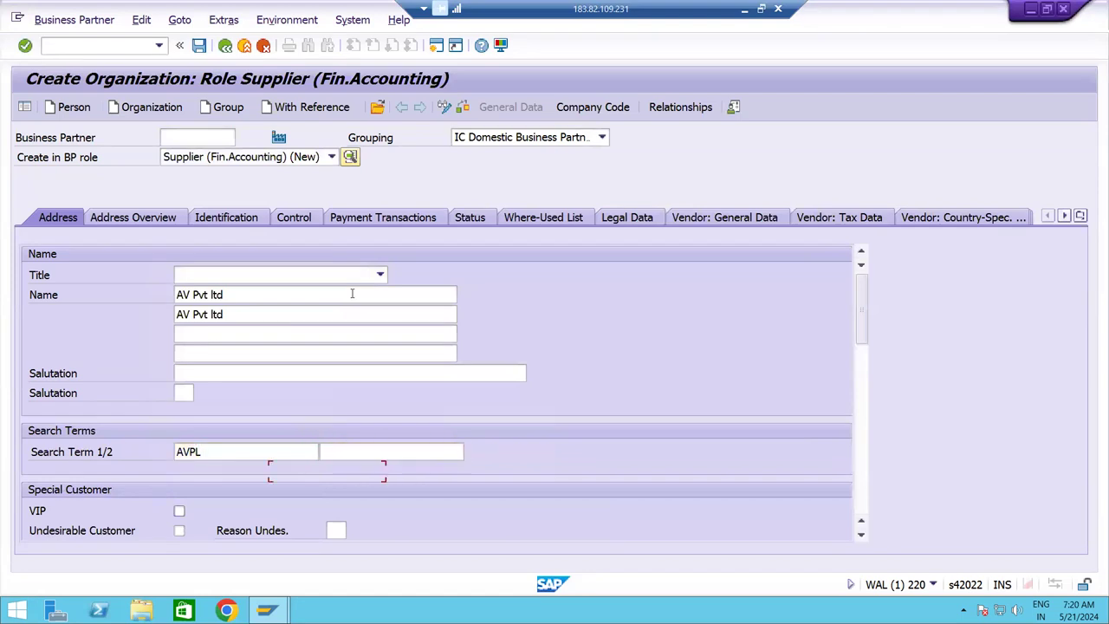
# Fill in the supplier's street, house number and postcode, city Hyderabad and country IN.
pyautogui.press('Tab')
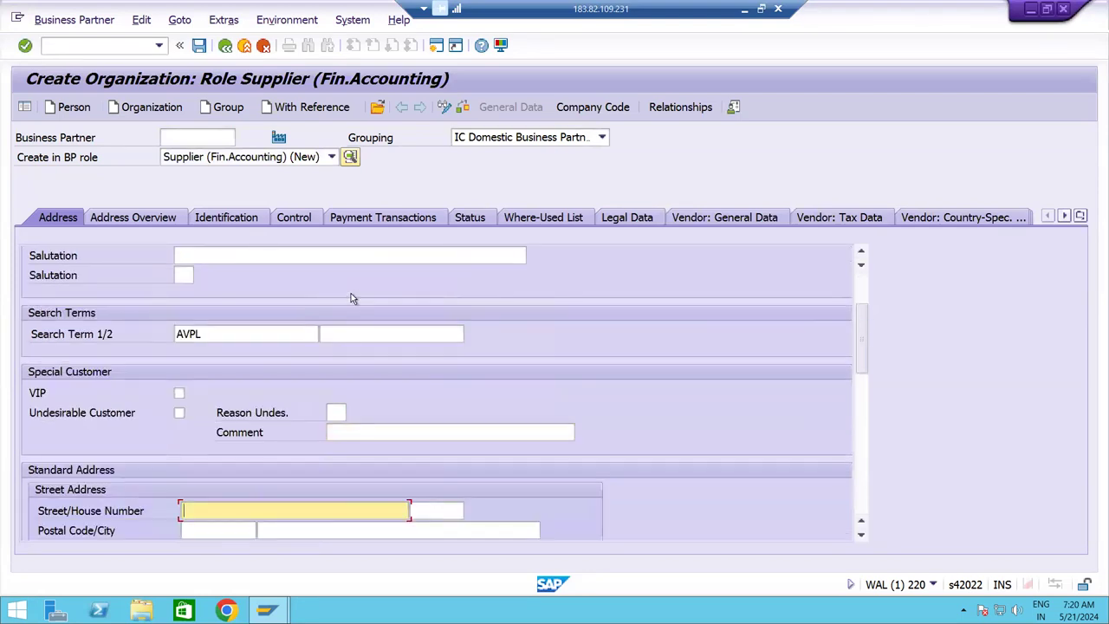
pyautogui.press('Tab')
pyautogui.write('4')
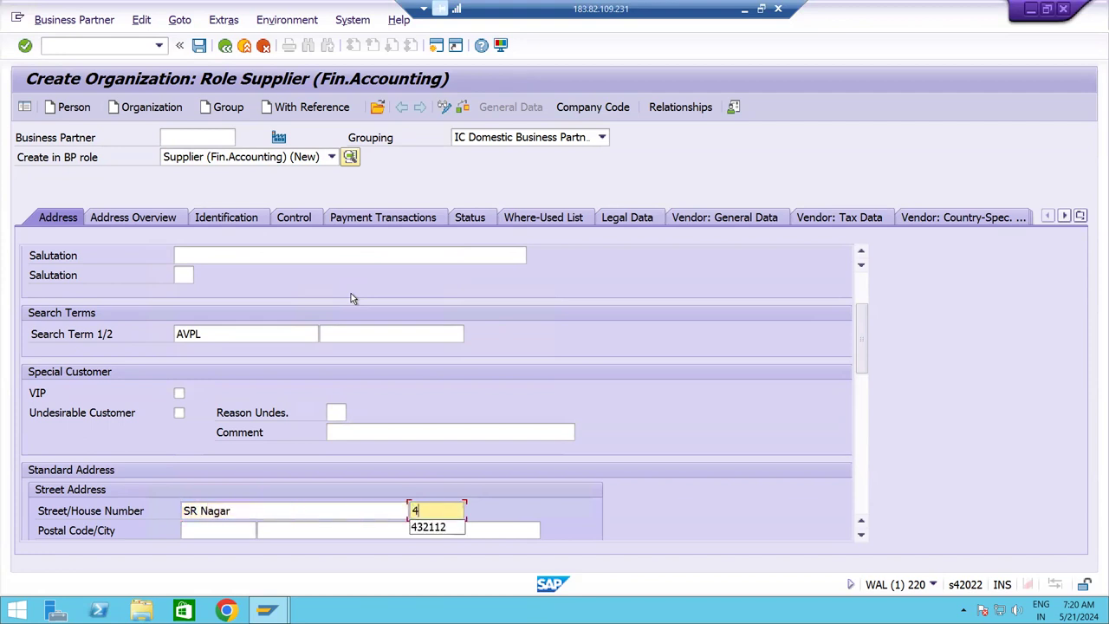
pyautogui.write('-56')
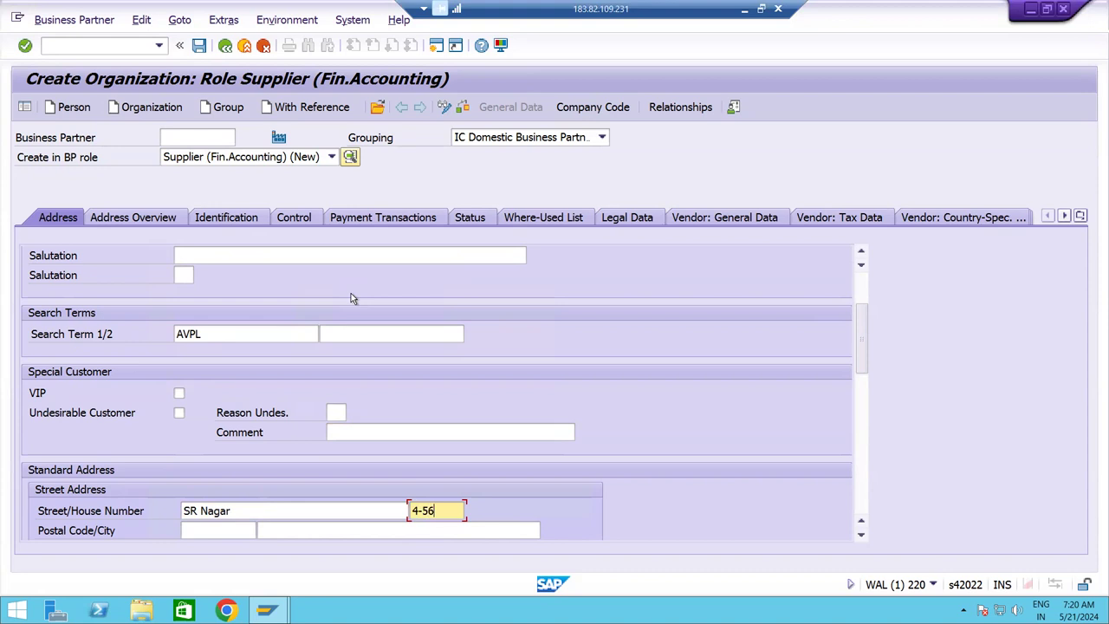
pyautogui.write('78')
pyautogui.press('Tab')
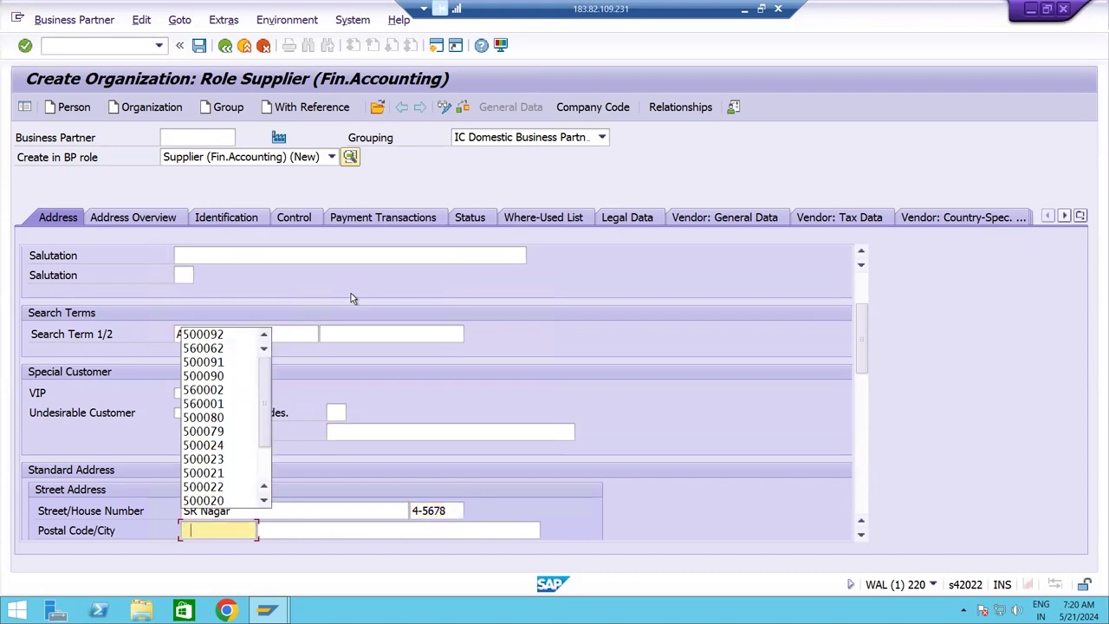
pyautogui.press('Down')
pyautogui.press('Return')
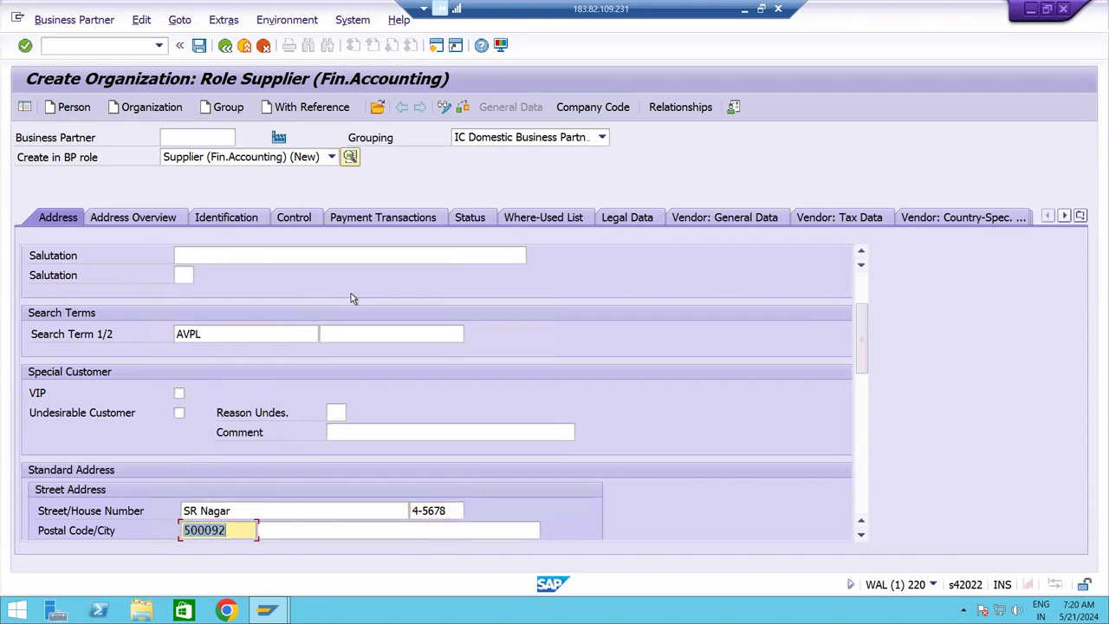
pyautogui.press('BackSpace')
pyautogui.press('BackSpace')
pyautogui.write('3')
pyautogui.press('Tab')
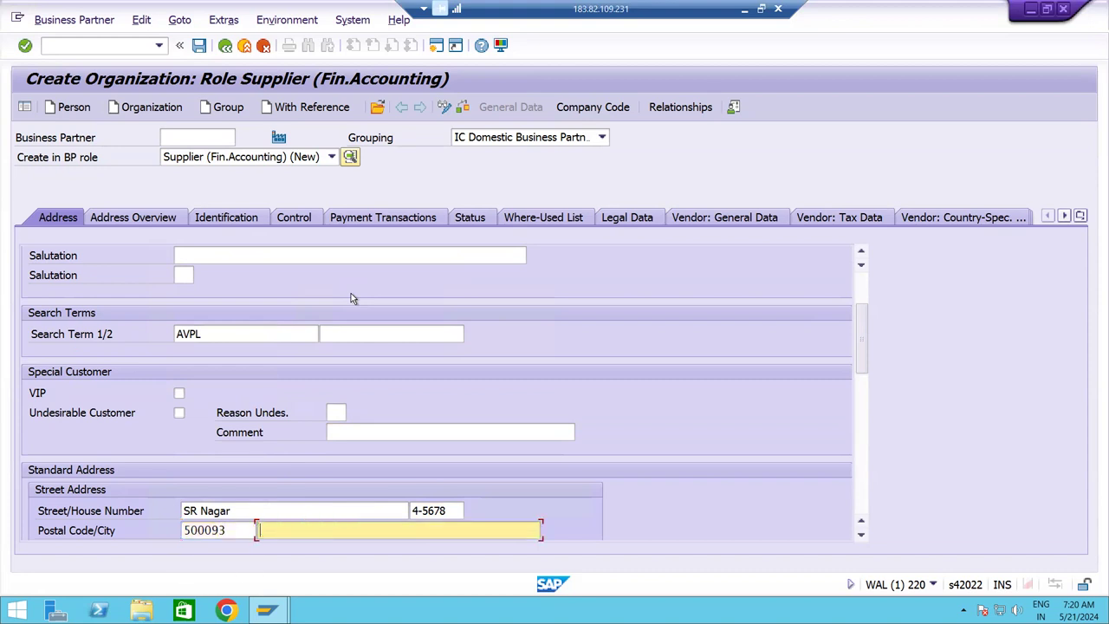
pyautogui.press('Down')
pyautogui.press('Return')
pyautogui.press('Tab')
pyautogui.write('IN')
pyautogui.press('Tab')
pyautogui.press('Tab')
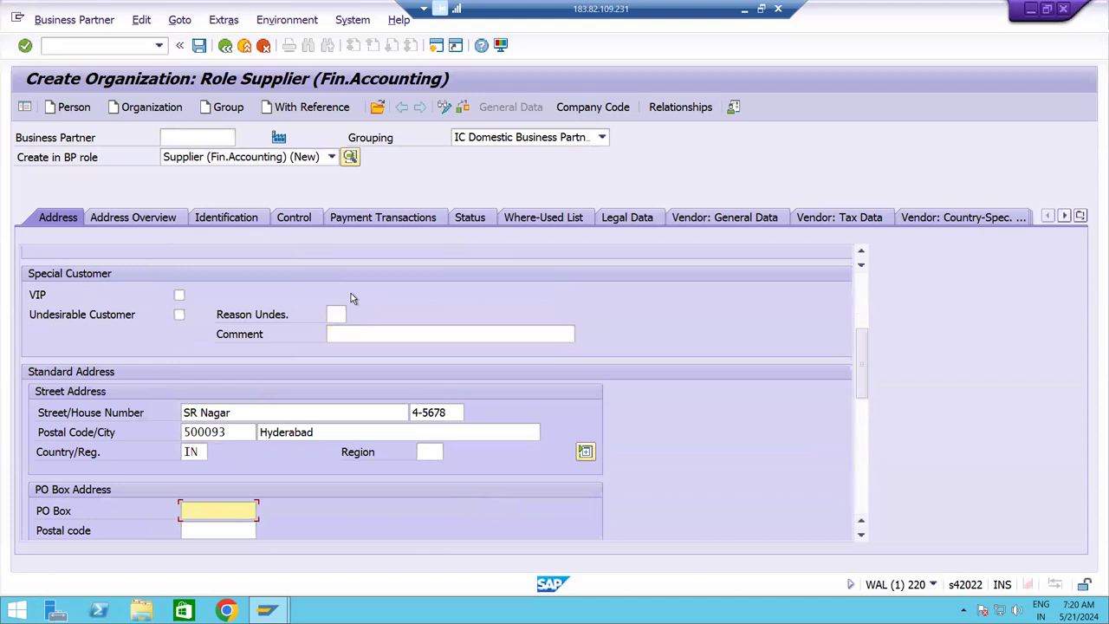
# Copy the postcode into the PO Box and PO Box postal code fields.
pyautogui.doubleClick(230, 432)
pyautogui.hotkey('ctrl', 'c')
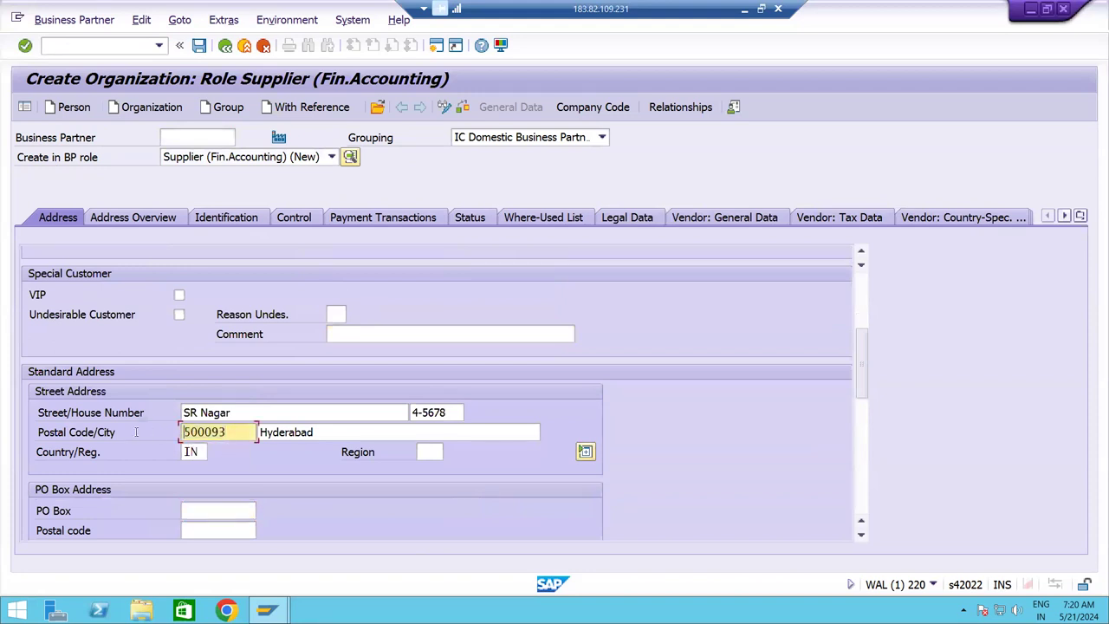
pyautogui.click(189, 510)
pyautogui.hotkey('ctrl', 'v')
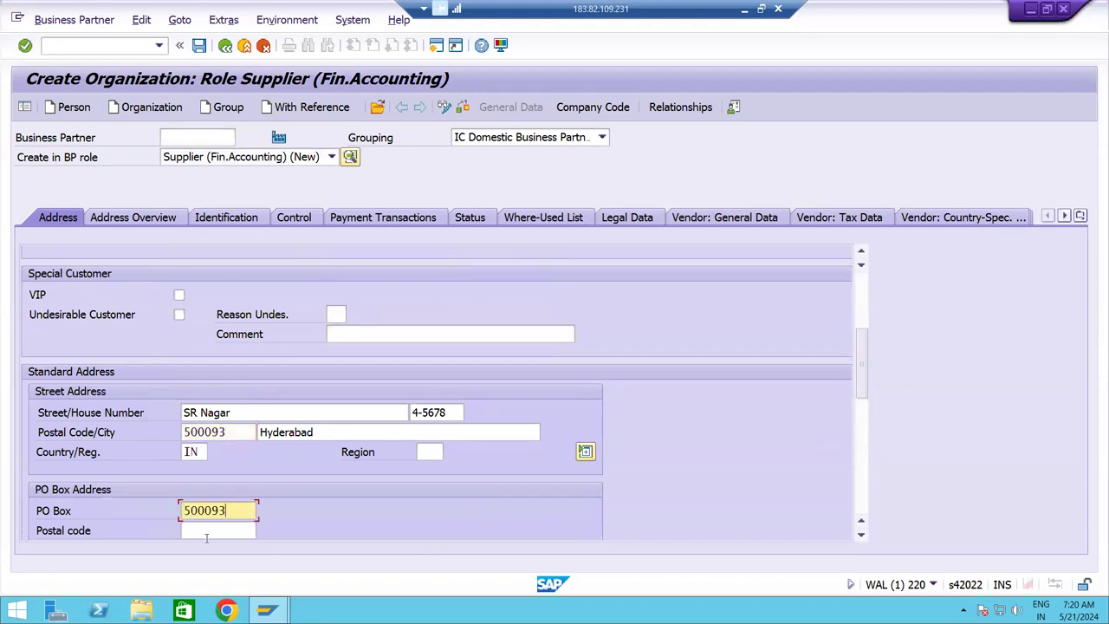
pyautogui.write('5000')
pyautogui.press('BackSpace')
pyautogui.press('BackSpace')
pyautogui.press('BackSpace')
pyautogui.press('BackSpace')
pyautogui.click(213, 532)
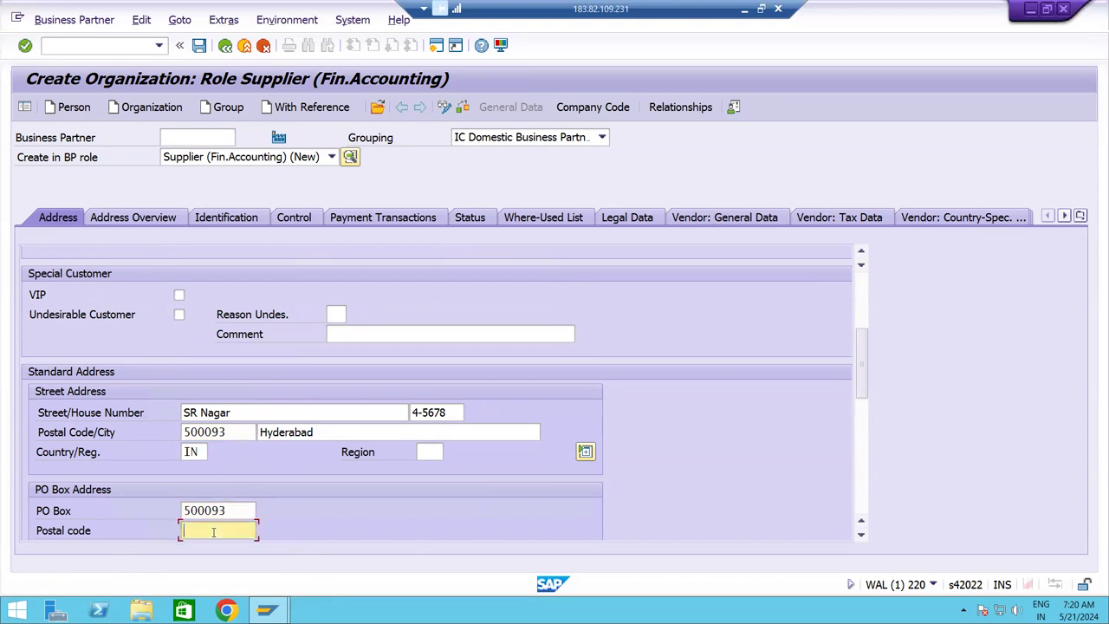
pyautogui.hotkey('ctrl', 'v')
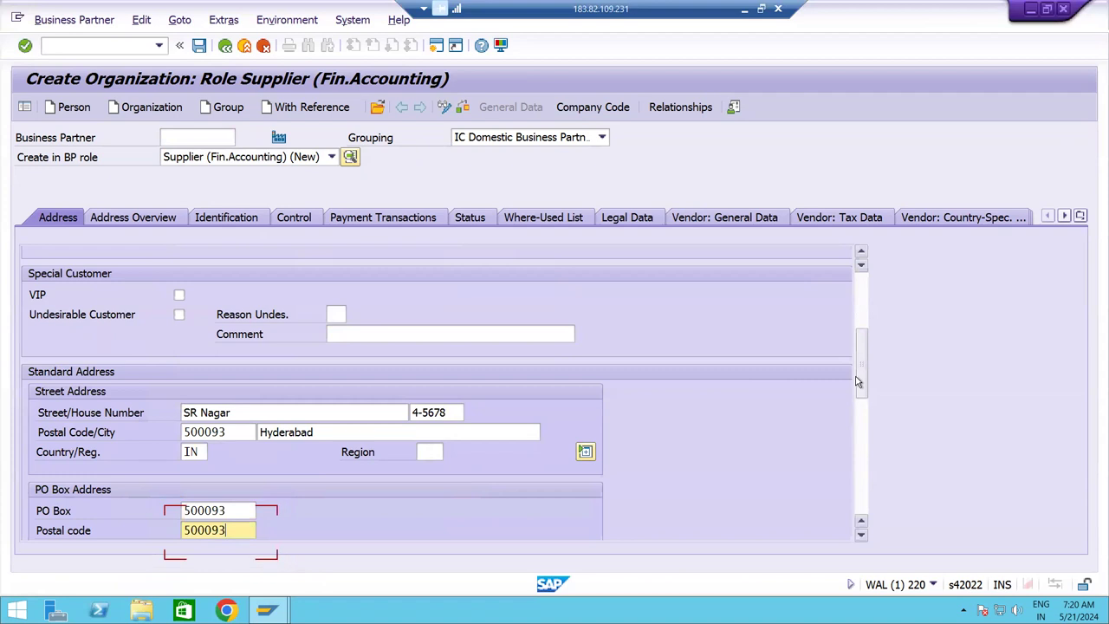
# Choose English as the supplier's communication language.
pyautogui.moveTo(857, 381); pyautogui.dragTo(857, 411)
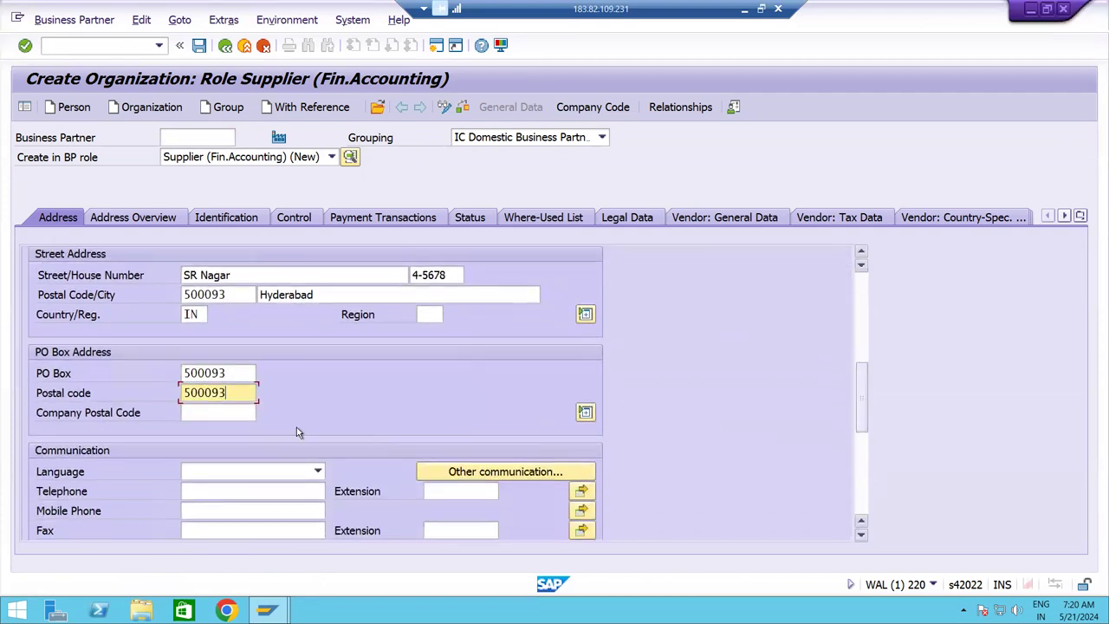
pyautogui.click(275, 471)
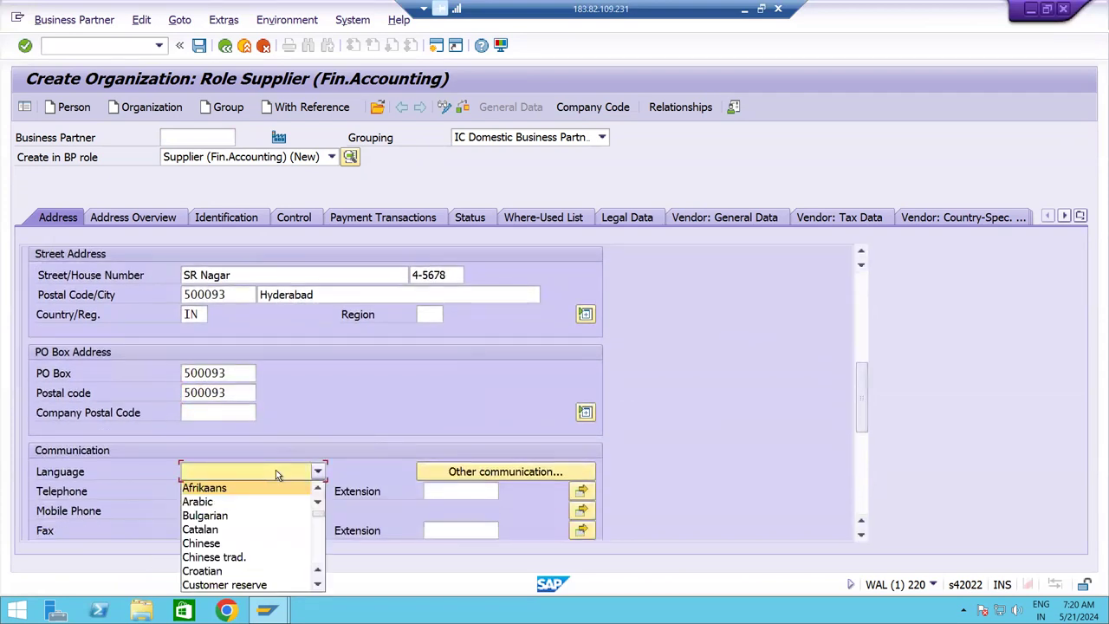
pyautogui.press('e')
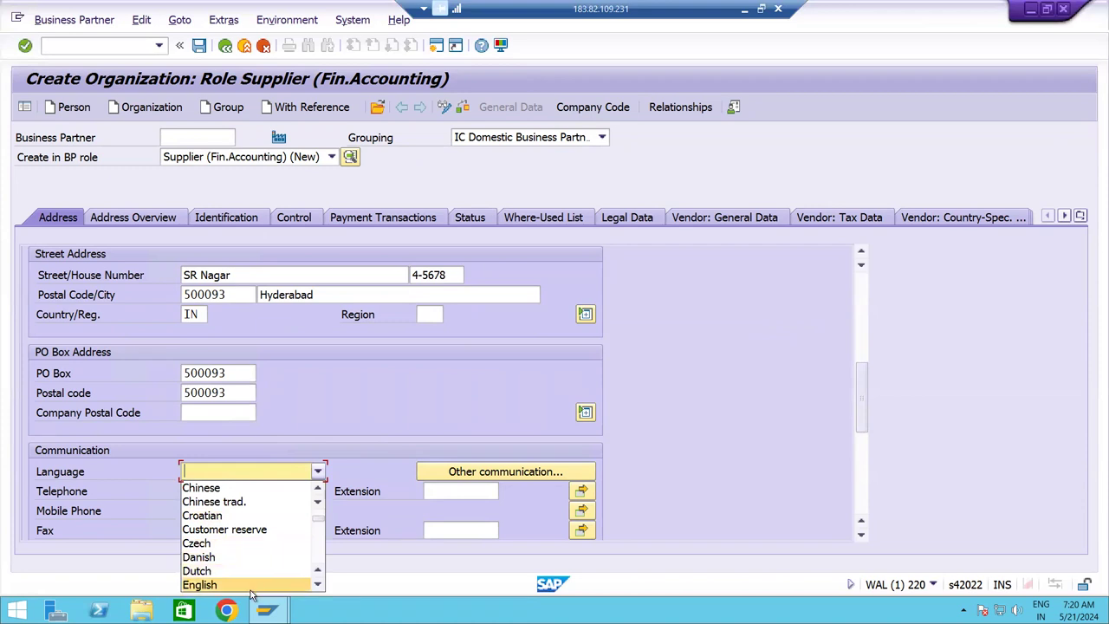
pyautogui.click(251, 588)
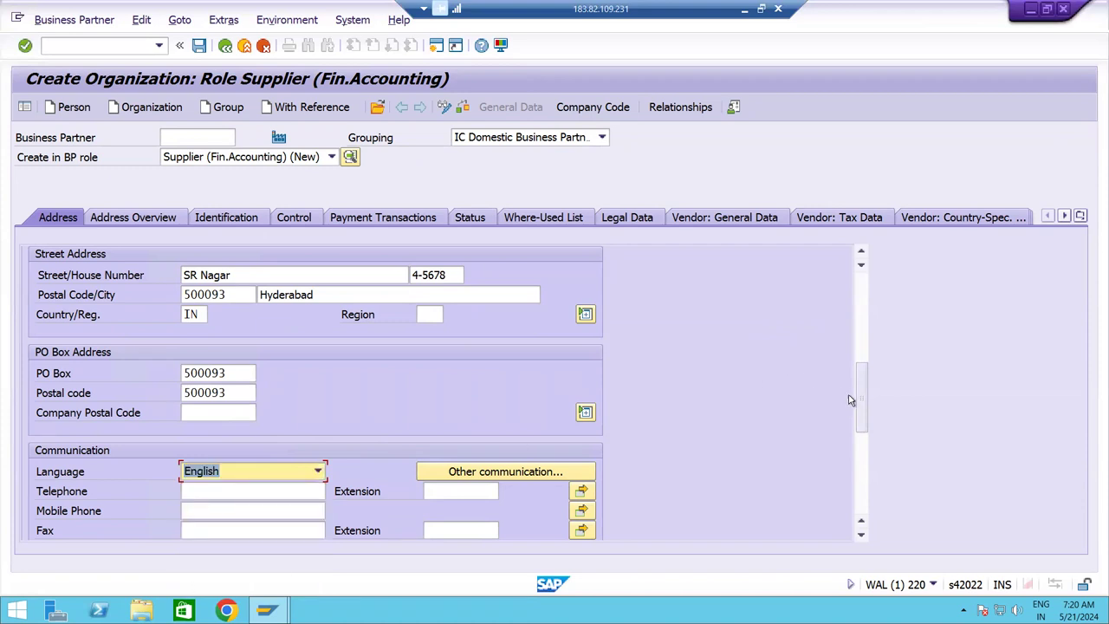
pyautogui.moveTo(865, 400); pyautogui.dragTo(866, 304)
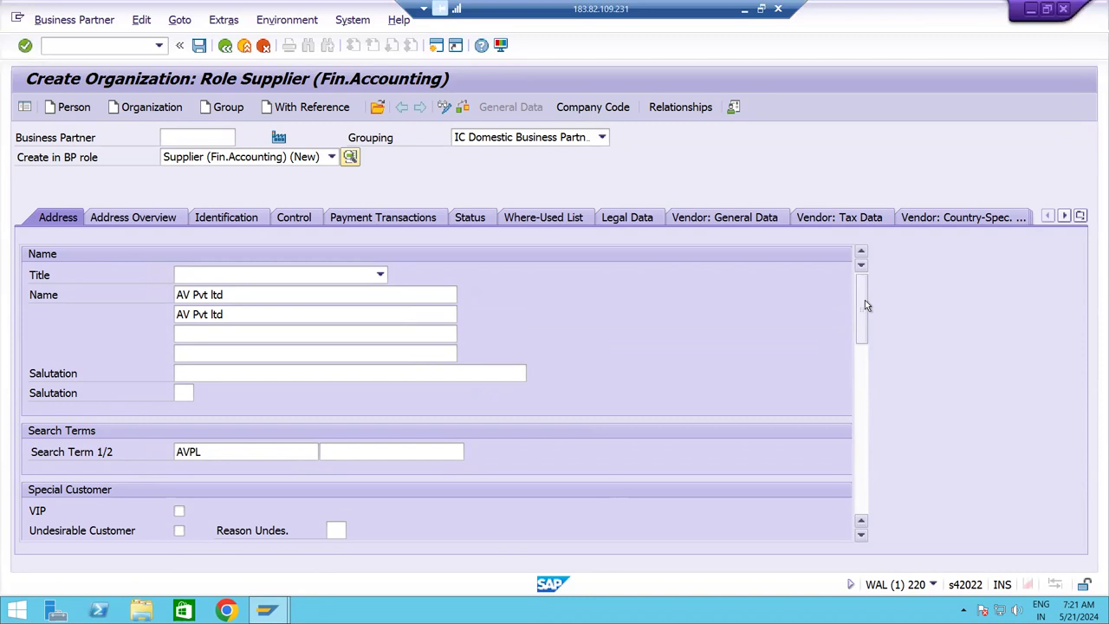
# Add a supplier bank row with country IN, bank key ICICIC089 and the bank account number.
pyautogui.click(369, 223)
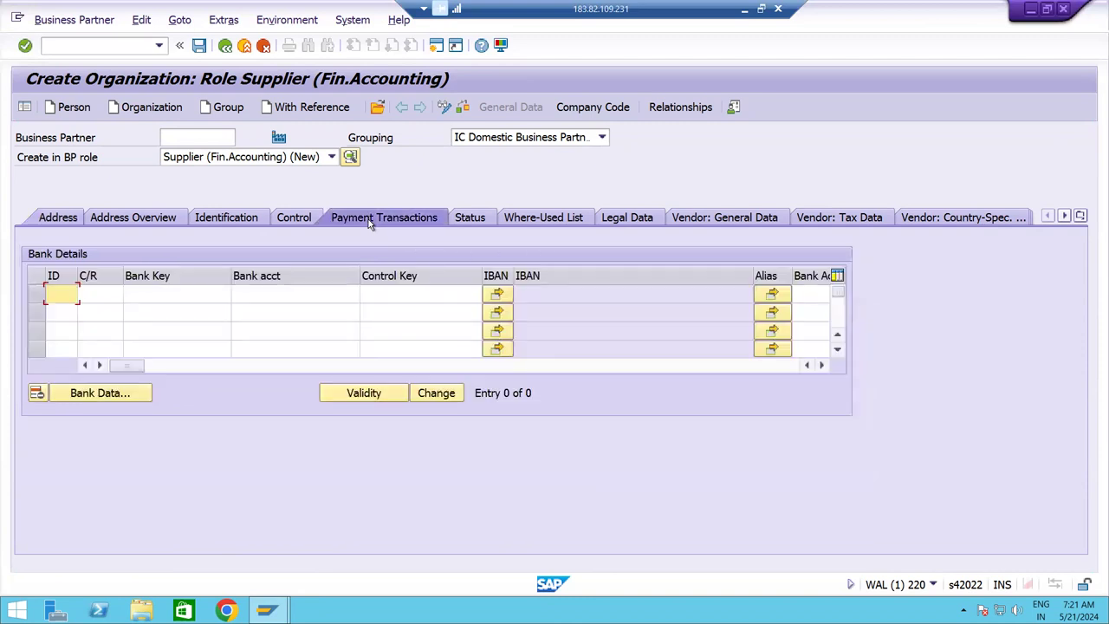
pyautogui.click(112, 294)
pyautogui.write('IN')
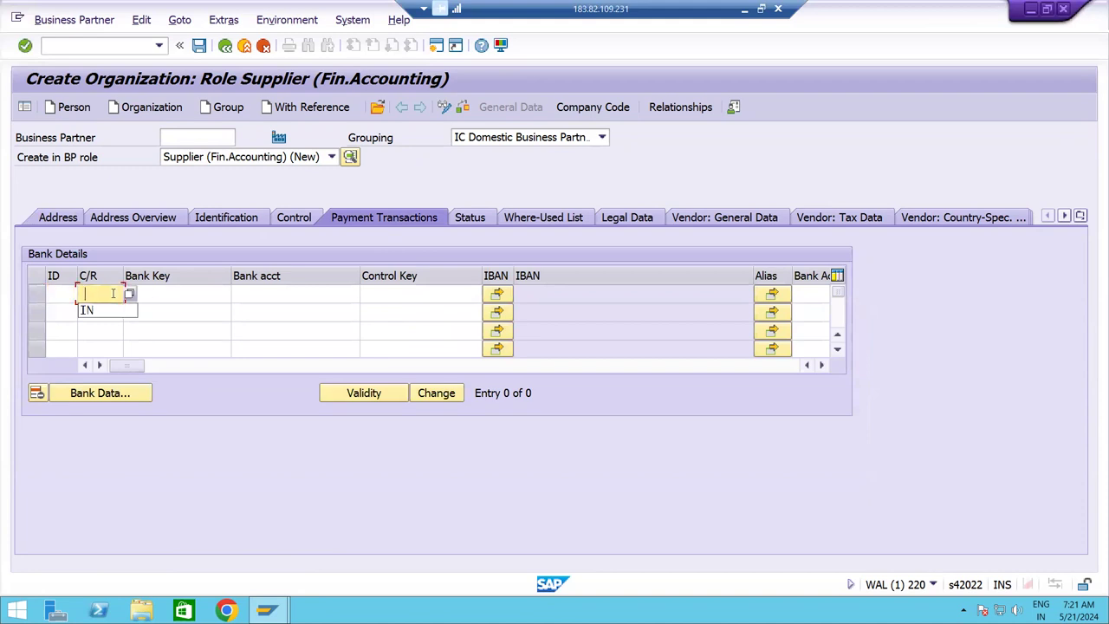
pyautogui.press('Tab')
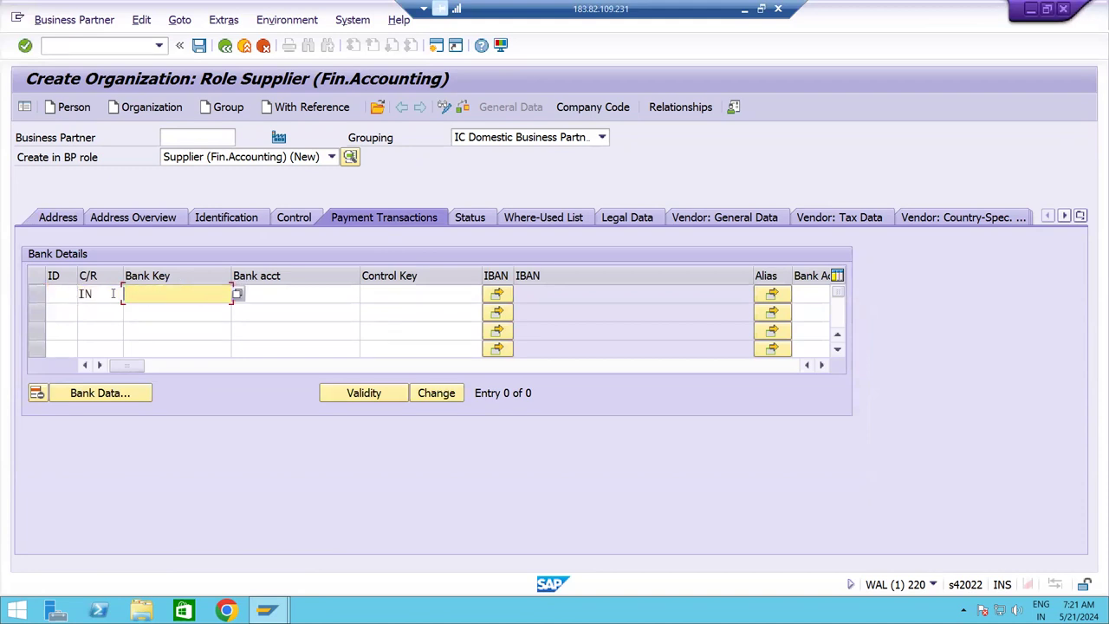
pyautogui.write('ICIC')
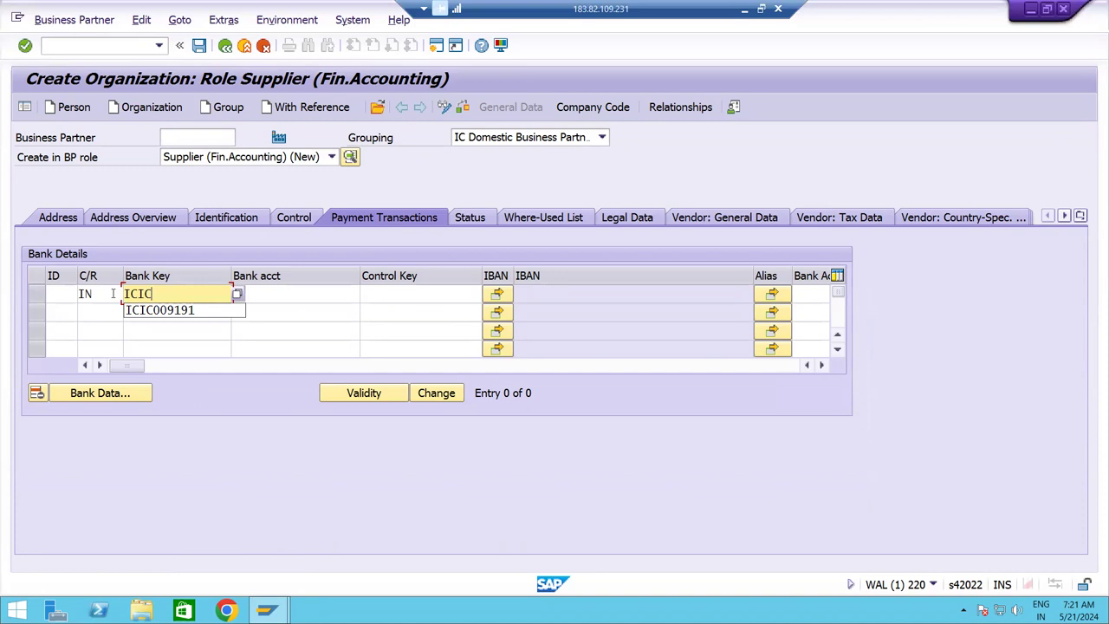
pyautogui.write('IC')
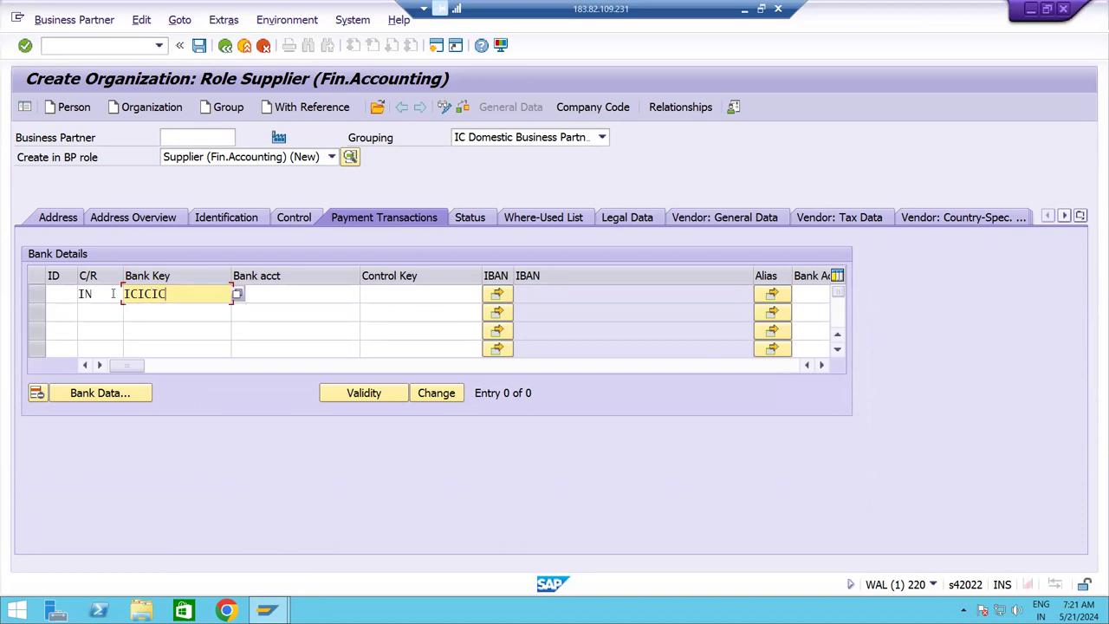
pyautogui.write('089')
pyautogui.press('Tab')
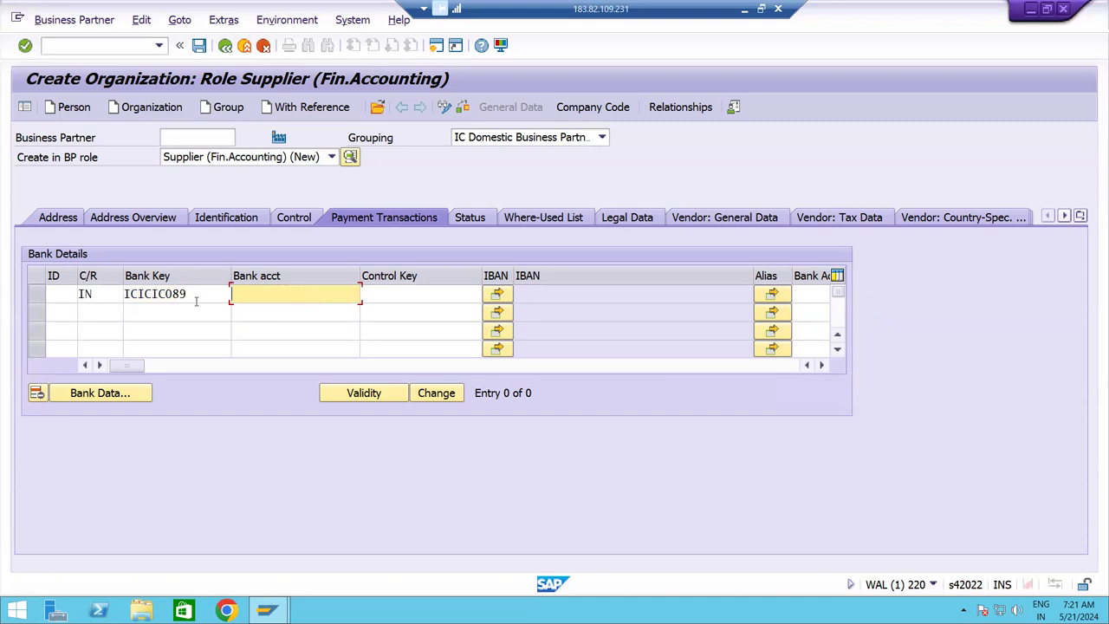
# Name bank ICICIC089 ICICI Bank with region AP (Andhra Pradesh).
pyautogui.click(85, 395)
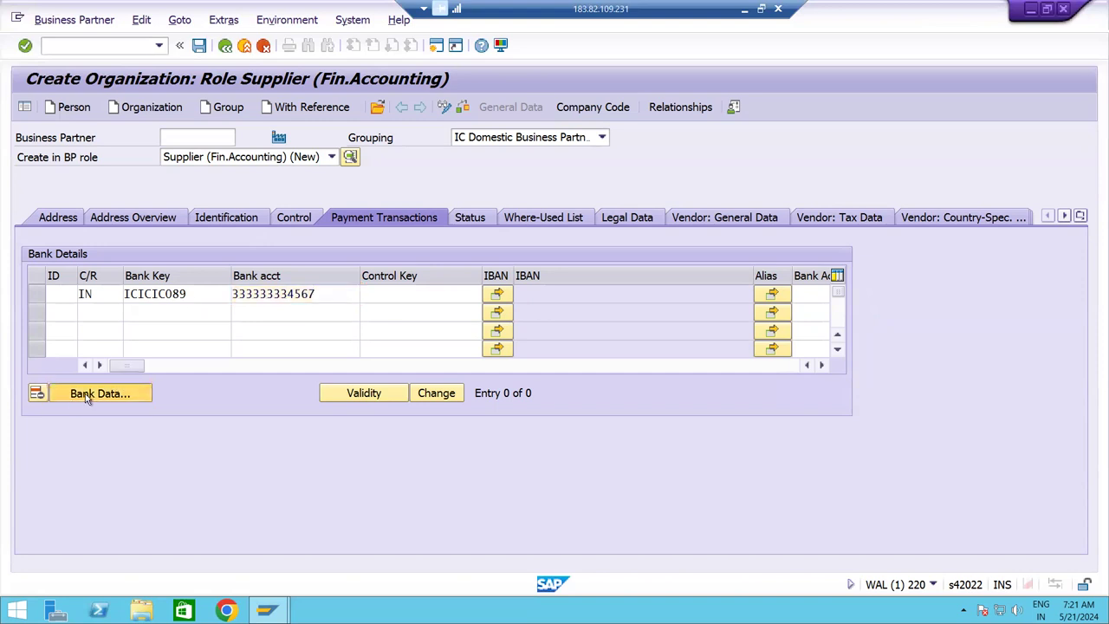
pyautogui.moveTo(285, 197); pyautogui.dragTo(599, 154)
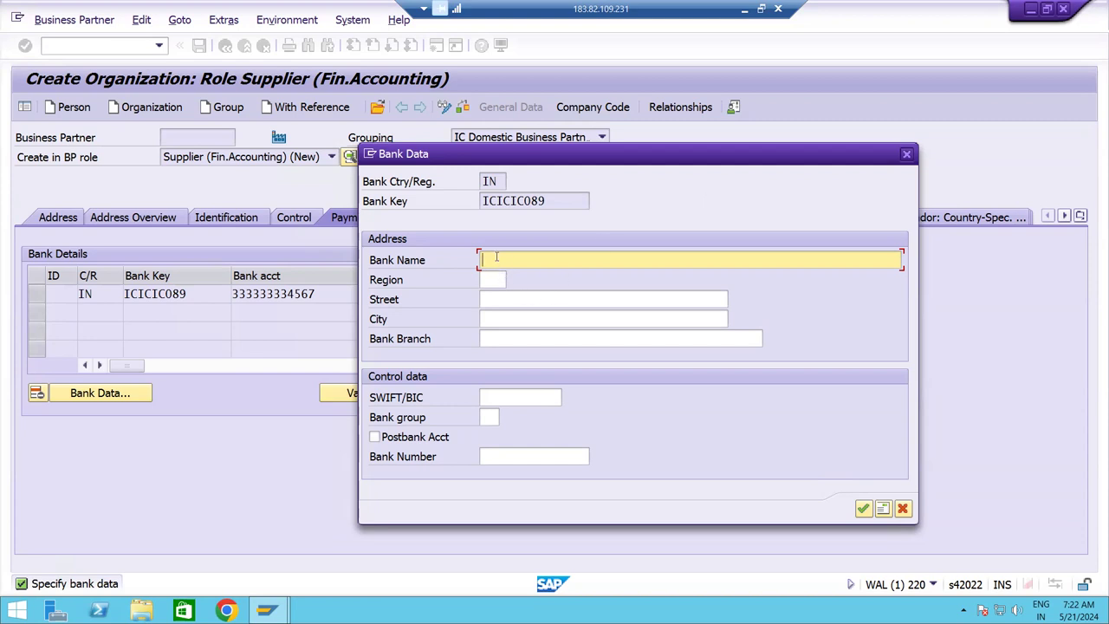
pyautogui.write('ICICI ba')
pyautogui.press('BackSpace')
pyautogui.press('BackSpace')
pyautogui.press('BackSpace')
pyautogui.write('Bank')
pyautogui.press('Tab')
pyautogui.click(513, 279)
pyautogui.doubleClick(538, 141)
pyautogui.press('Tab')
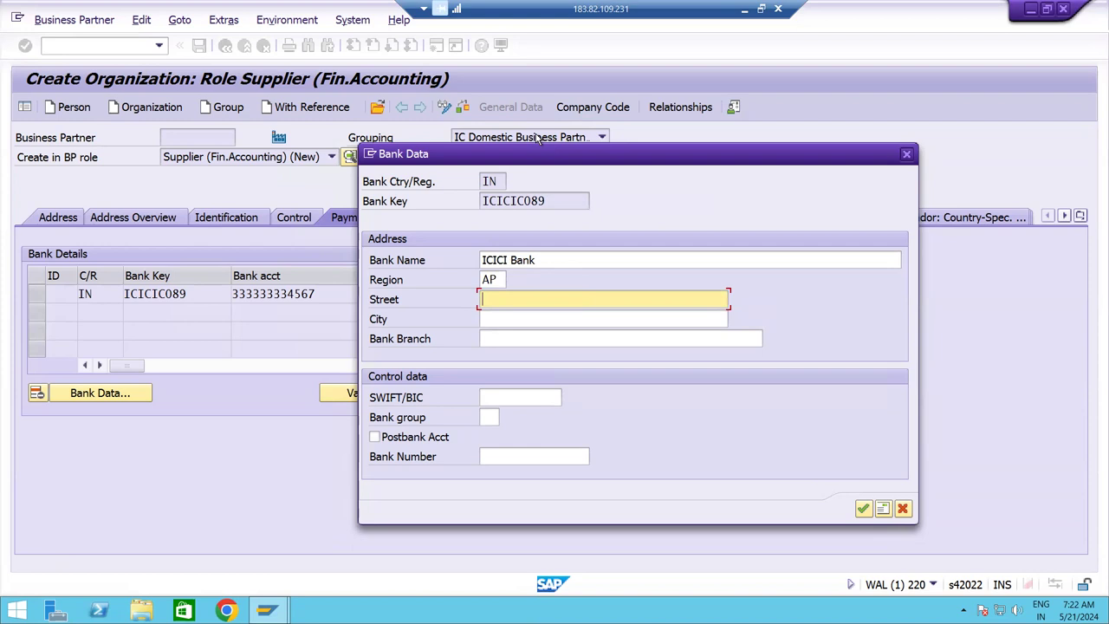
# Enter bank street AC Street and city Hyderabad.
pyautogui.write('ACC S')
pyautogui.press('BackSpace')
pyautogui.press('BackSpace')
pyautogui.press('BackSpace')
pyautogui.write('ST')
pyautogui.press('BackSpace')
pyautogui.write('treet')
pyautogui.press('Tab')
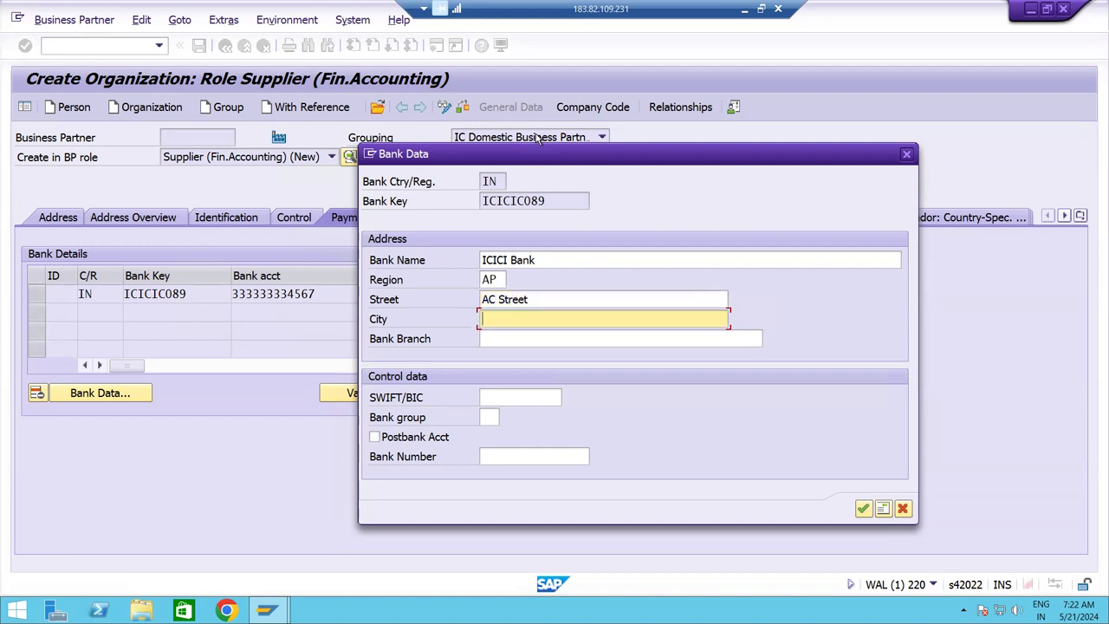
pyautogui.write('Hy')
pyautogui.press('Down')
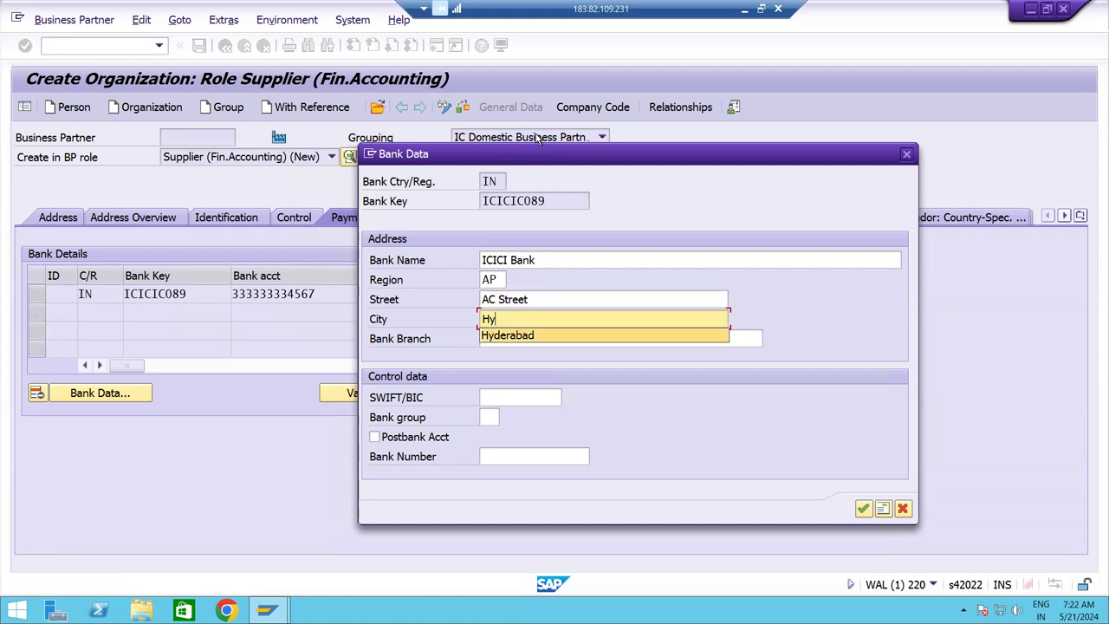
pyautogui.press('Tab')
# Set bank branch AC Branch and confirm the bank data.
pyautogui.write('AC ')
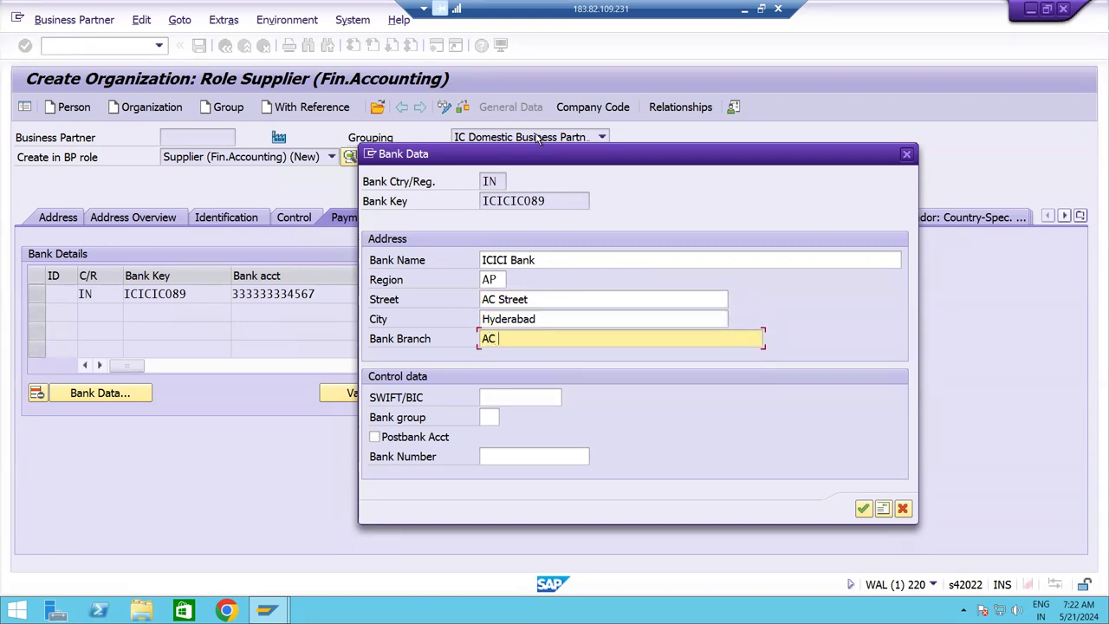
pyautogui.write('S')
pyautogui.press('BackSpace')
pyautogui.write('s')
pyautogui.press('BackSpace')
pyautogui.write('b')
pyautogui.press('BackSpace')
pyautogui.write('Branch')
pyautogui.press('Tab')
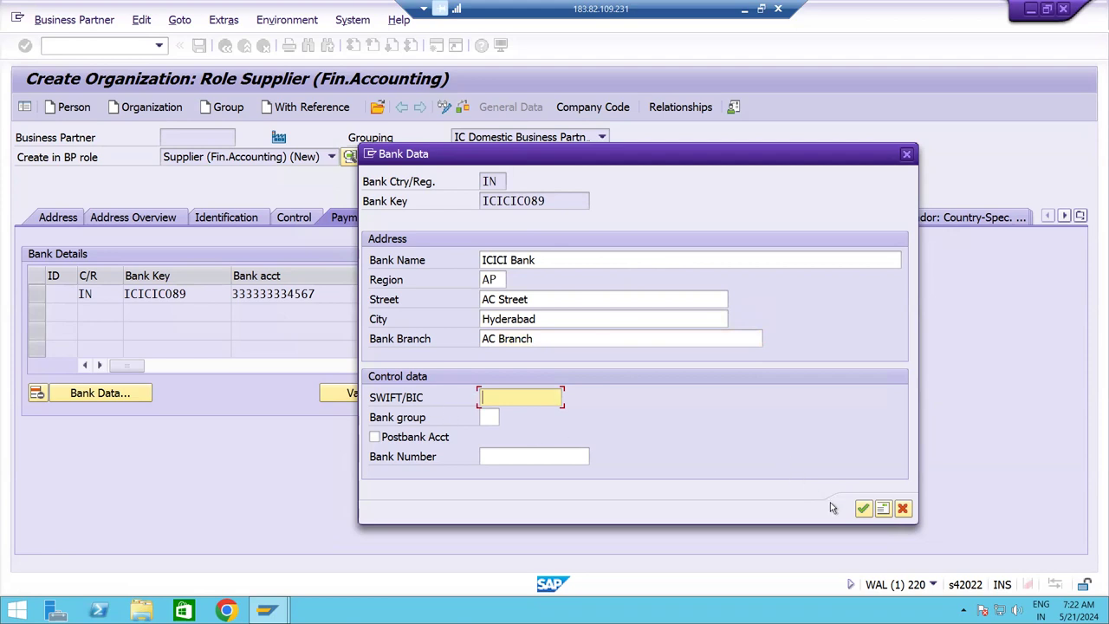
pyautogui.click(863, 510)
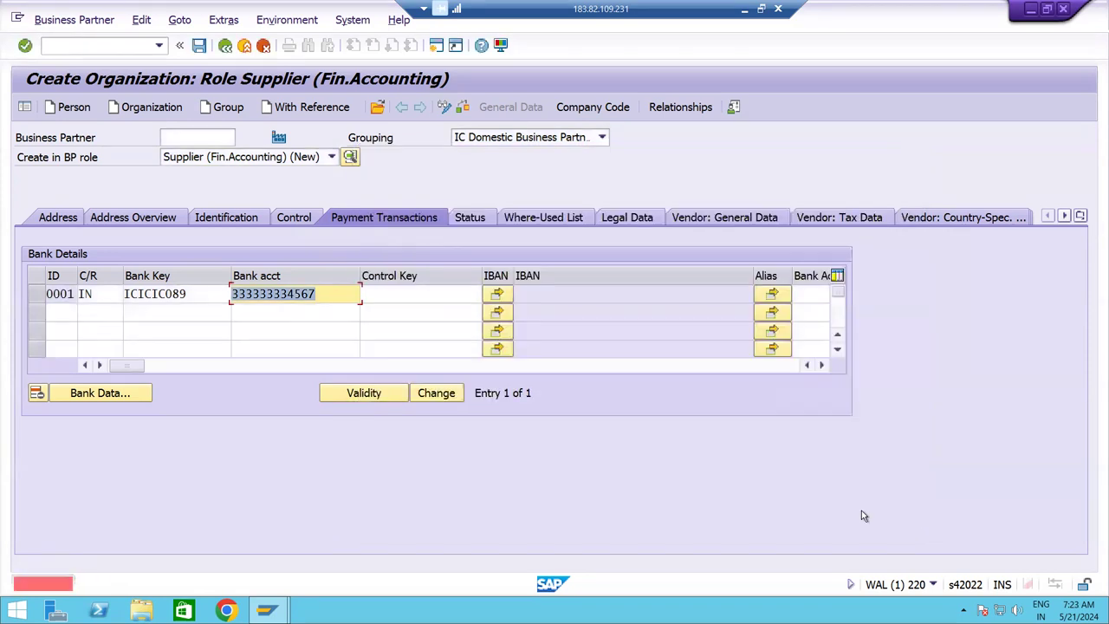
pyautogui.click(61, 221)
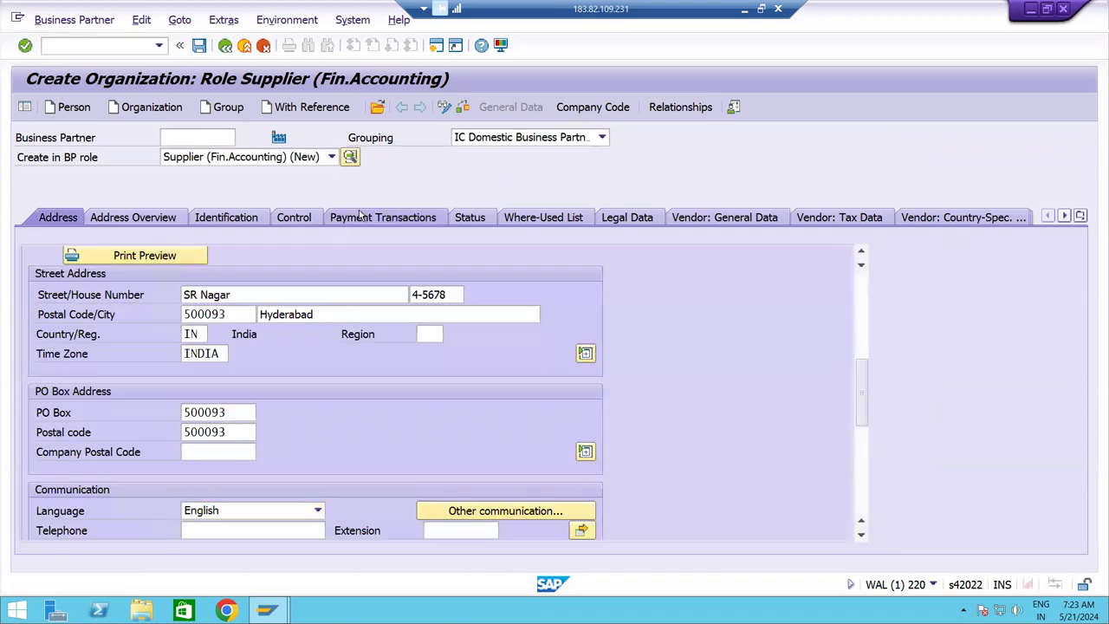
# Replace the wrongly assigned company code YOGA with IC10 on the supplier.
pyautogui.click(360, 216)
pyautogui.click(76, 220)
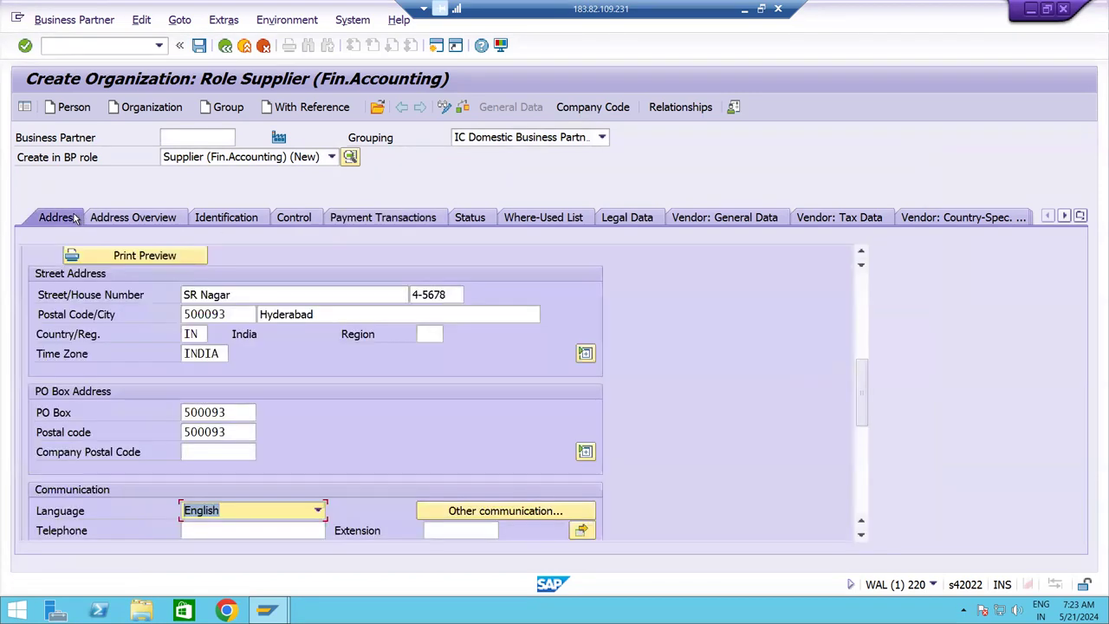
pyautogui.click(576, 109)
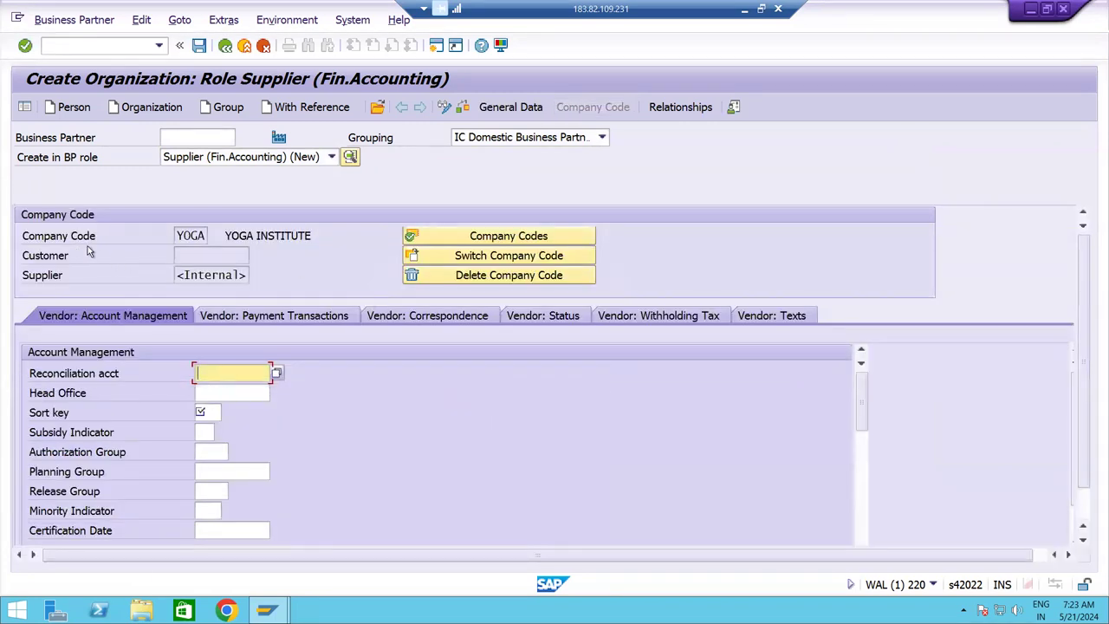
pyautogui.click(409, 275)
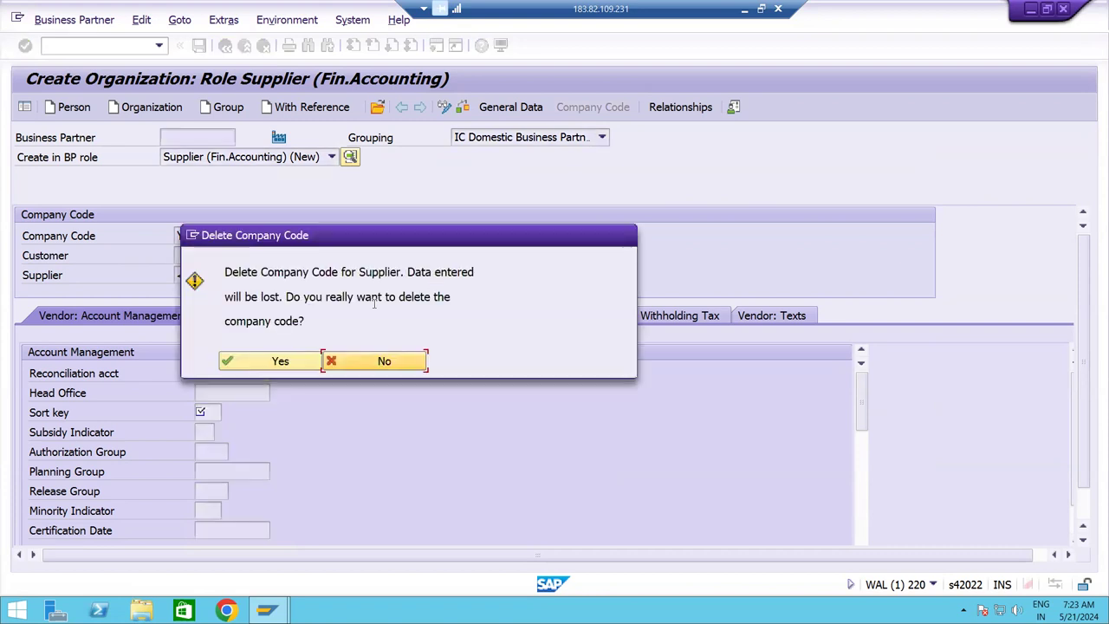
pyautogui.click(279, 345)
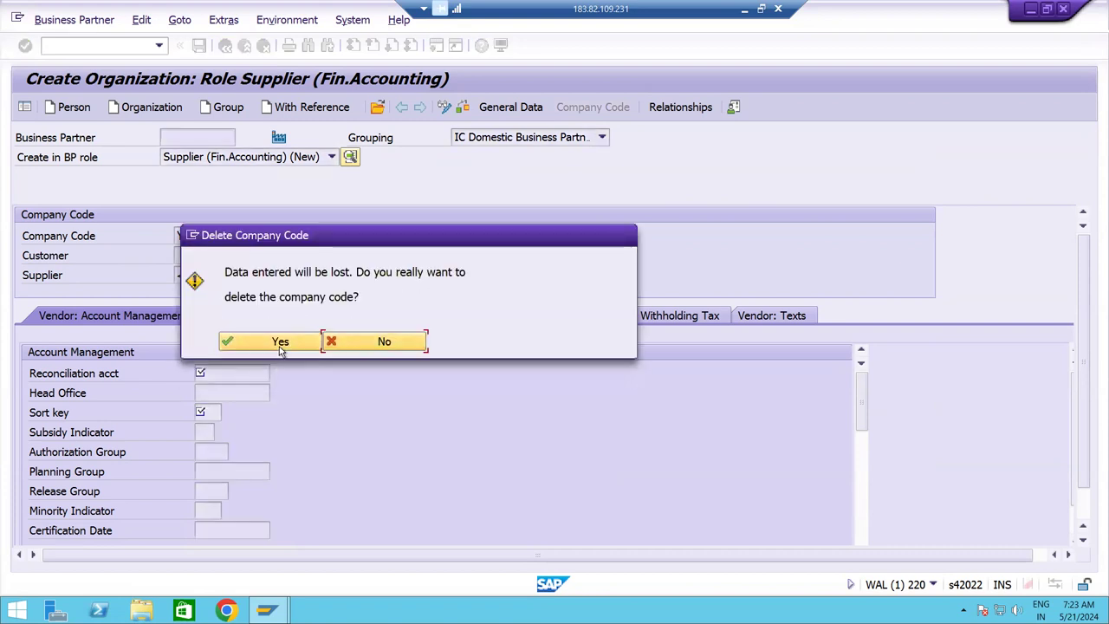
pyautogui.click(192, 235)
pyautogui.write('IC10')
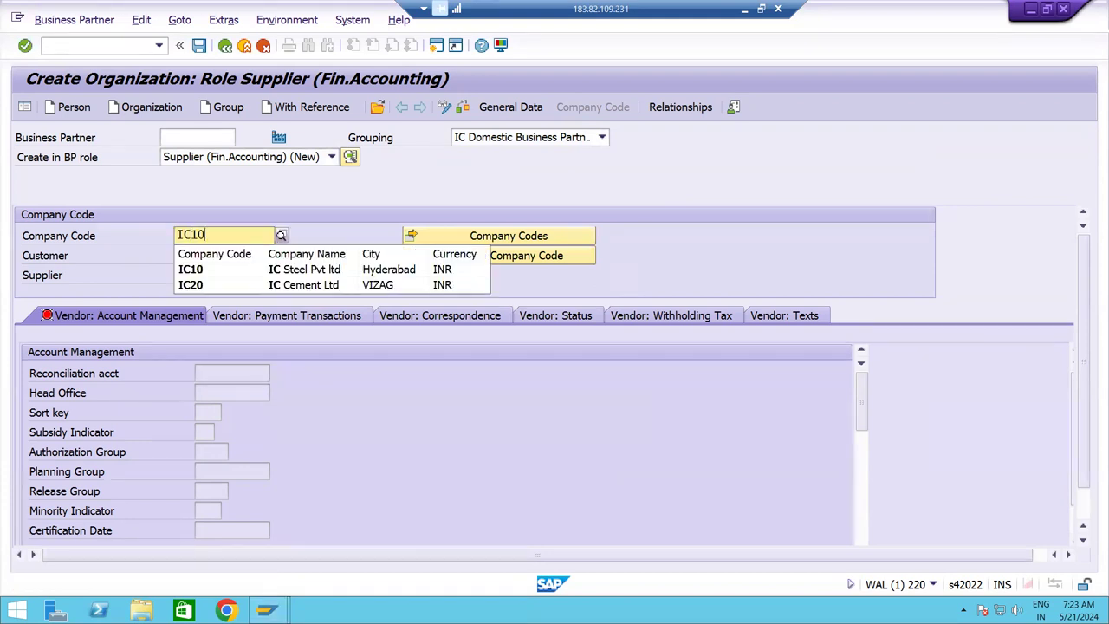
pyautogui.press('Return')
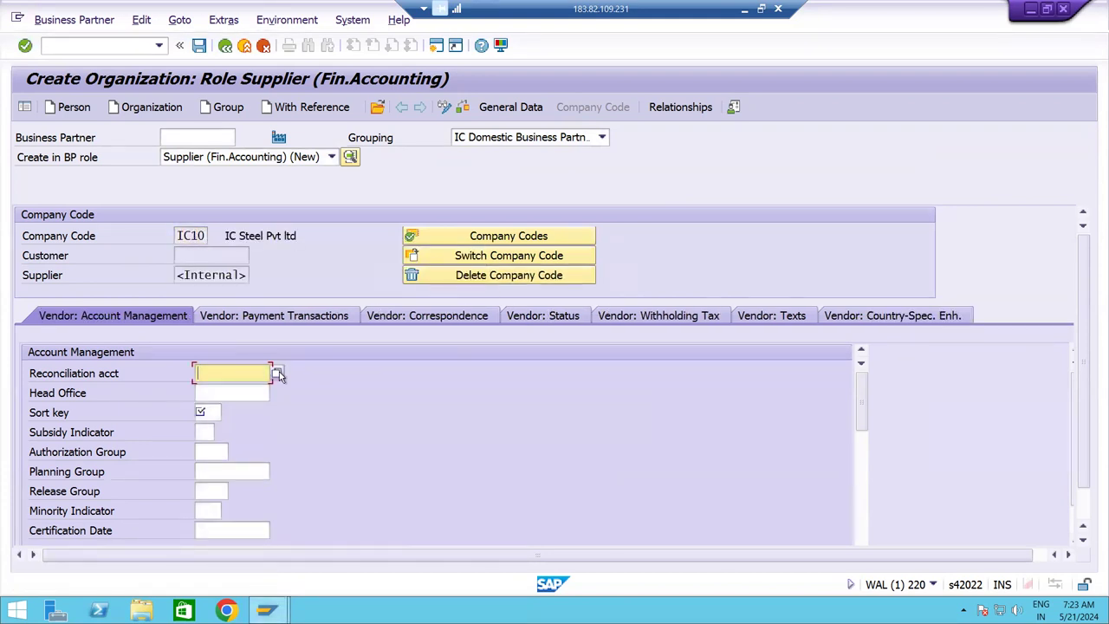
# Set reconciliation account 140000 and sort key 012 for the supplier.
pyautogui.click(277, 373)
pyautogui.doubleClick(122, 104)
pyautogui.click(208, 415)
pyautogui.click(208, 428)
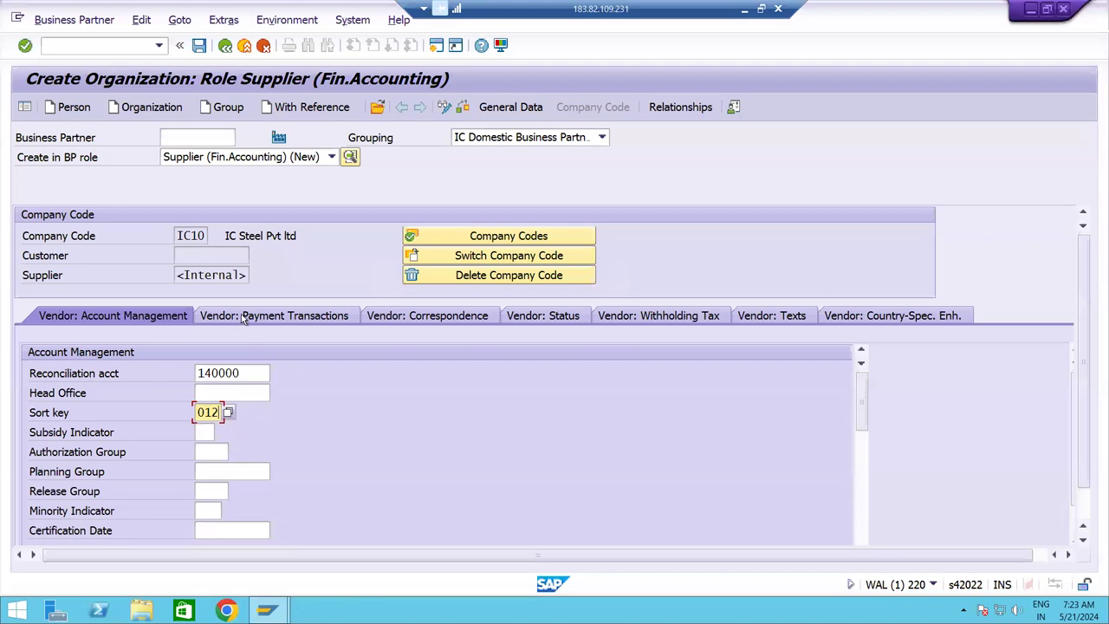
# Set payment terms 0001 and payment method CT, then save as business partner 10120.
pyautogui.click(260, 319)
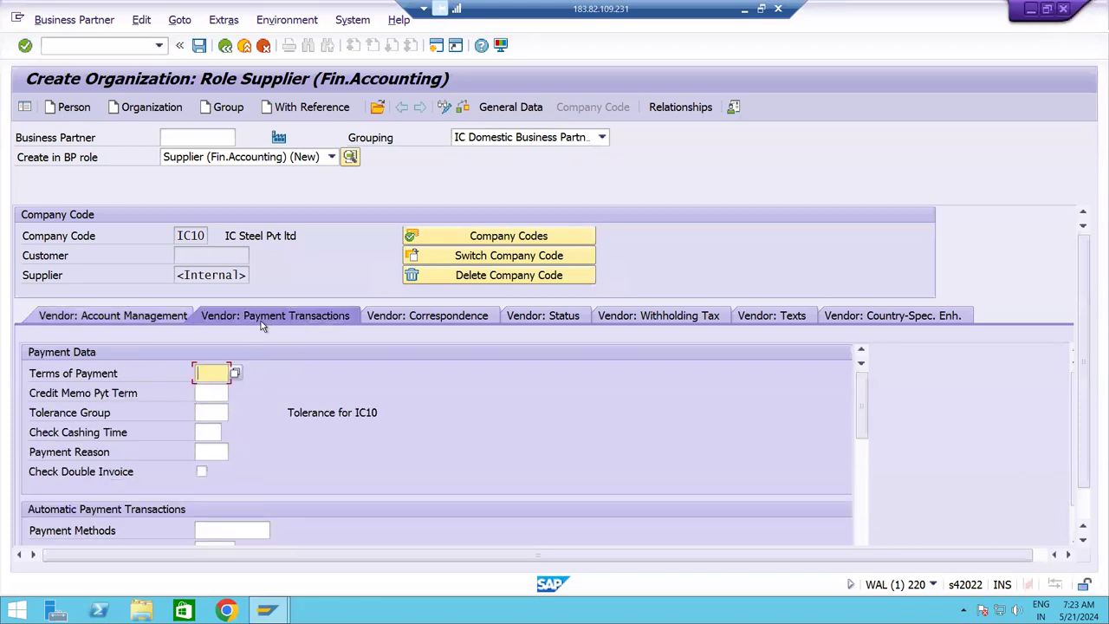
pyautogui.click(211, 376)
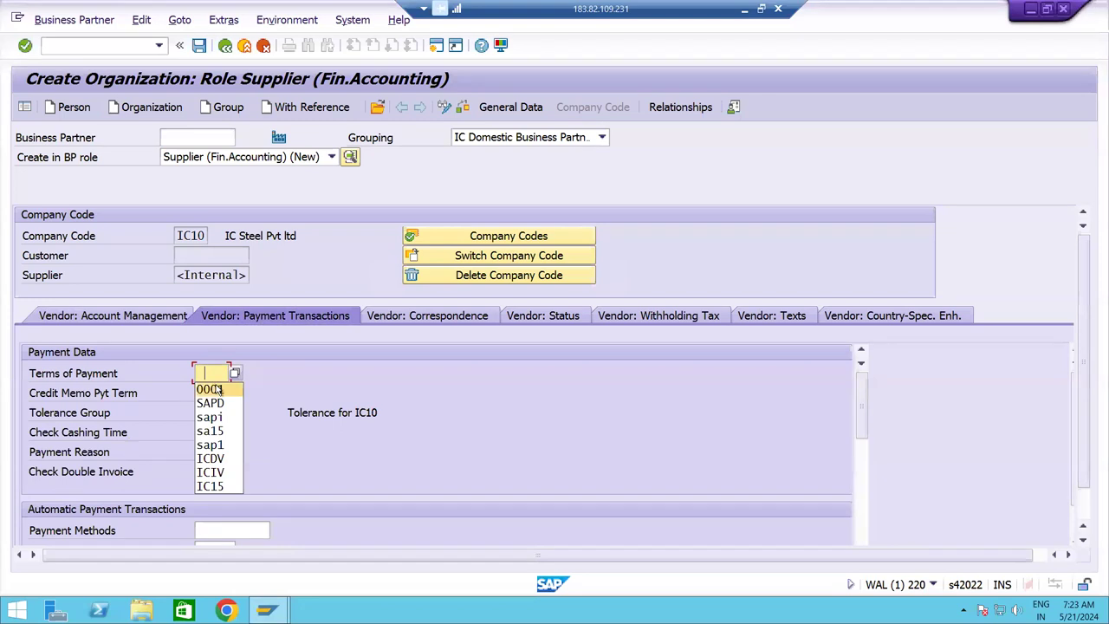
pyautogui.click(217, 390)
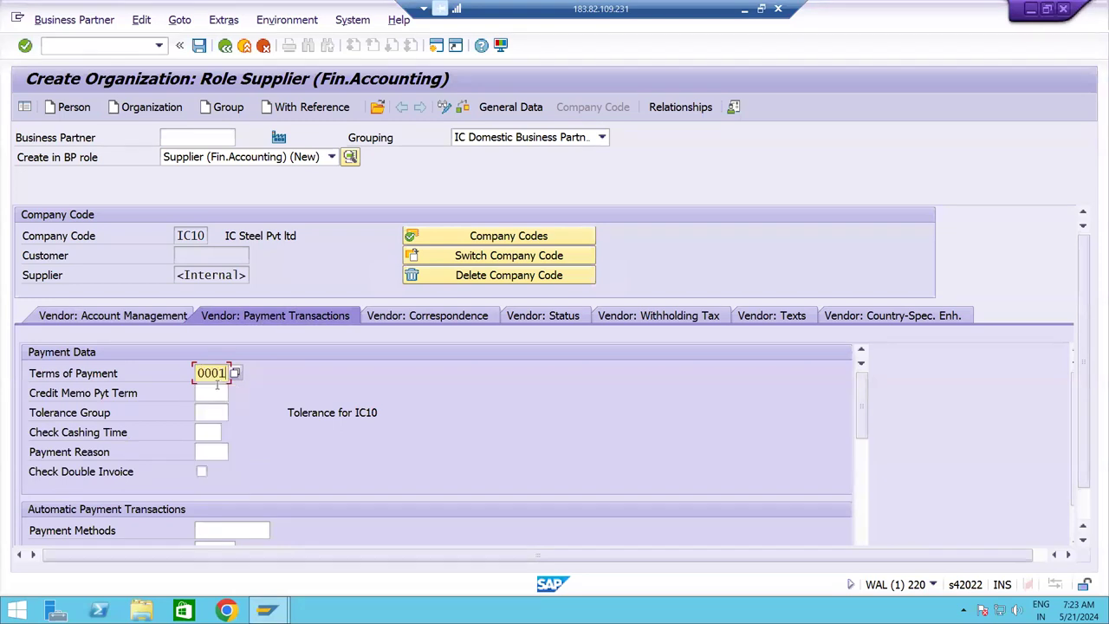
pyautogui.click(223, 530)
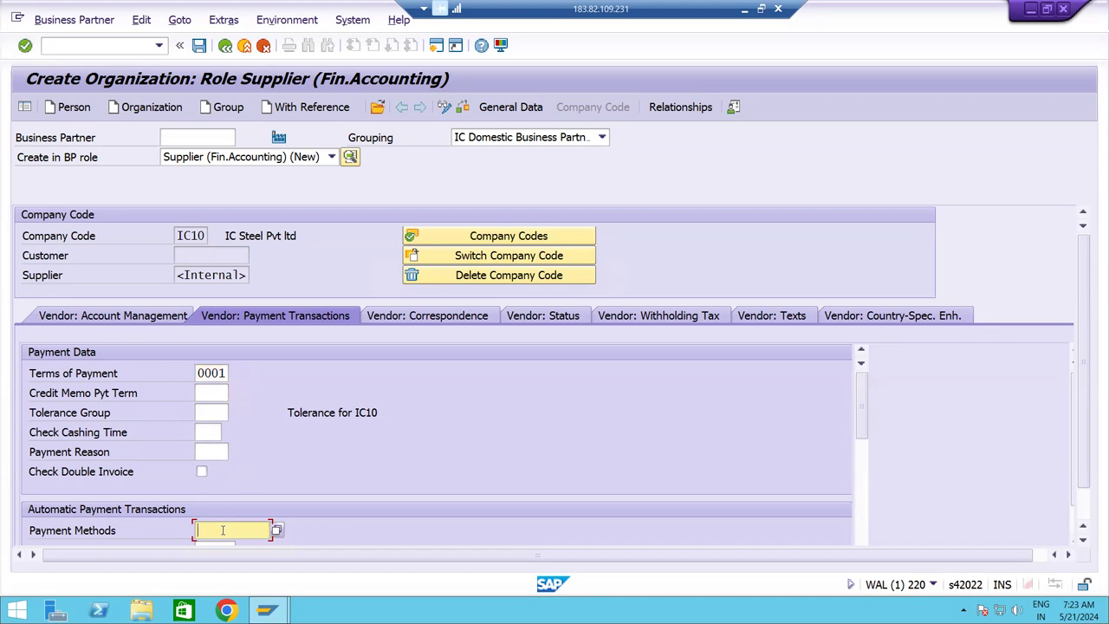
pyautogui.write('CT')
pyautogui.press('Return')
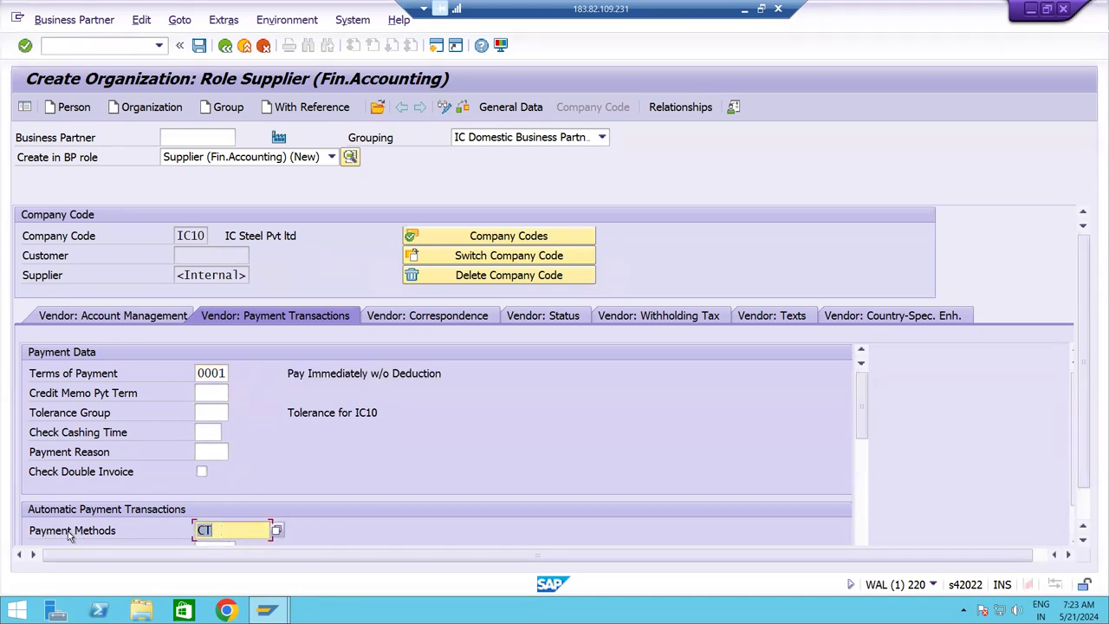
pyautogui.click(198, 46)
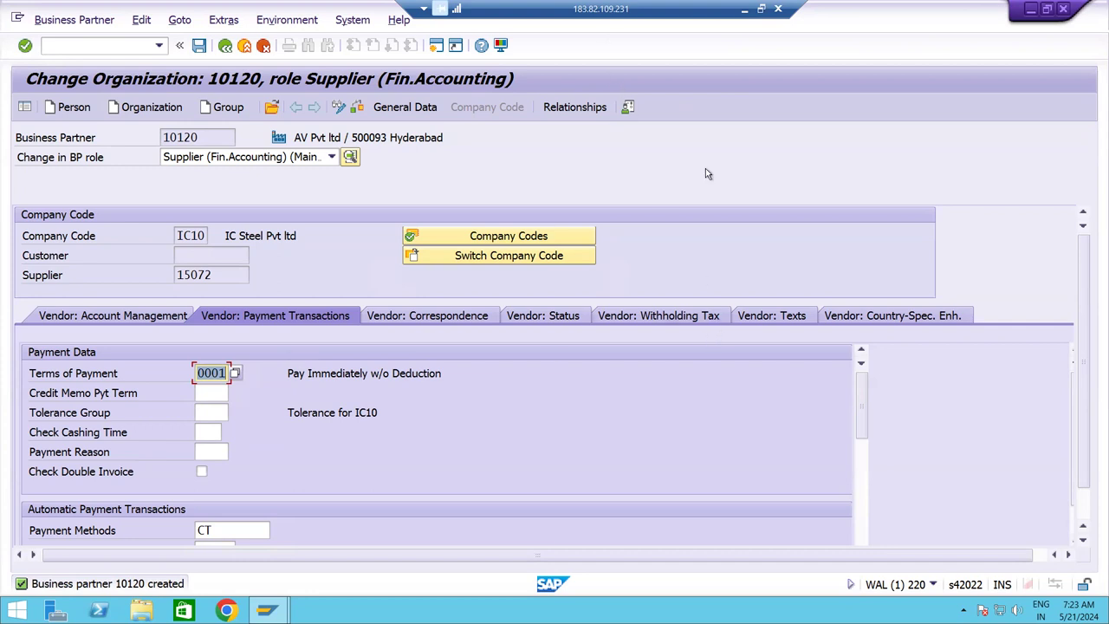
pyautogui.hotkey('alt', 'Tab')
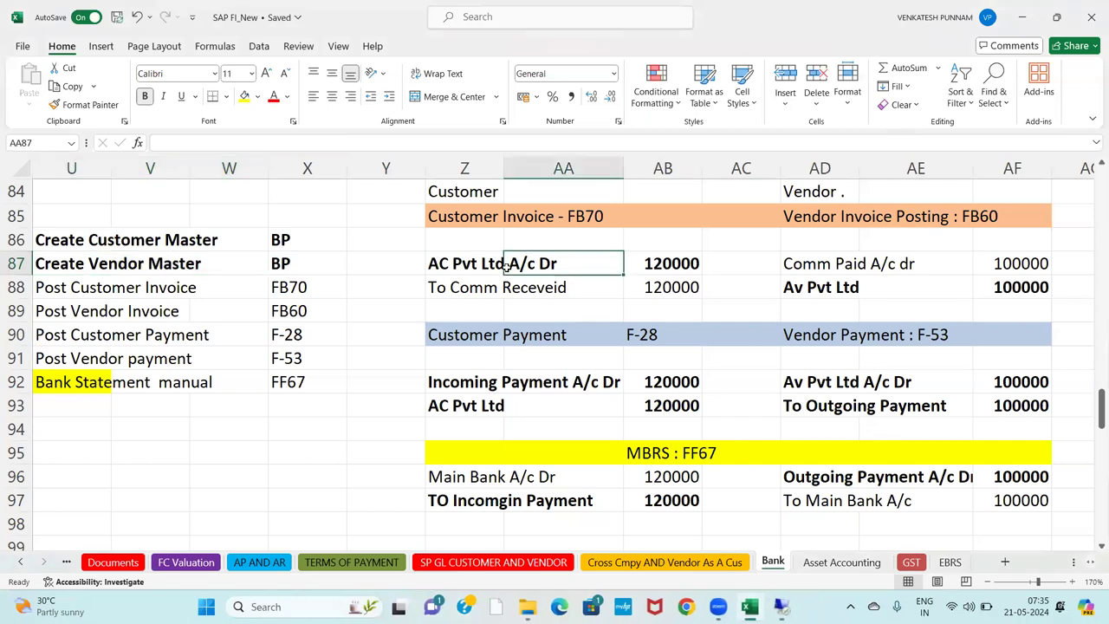
# Review the Customer Invoice - FB70 heading row on the Excel Bank sheet, then return to SAP.
pyautogui.press('Left')
pyautogui.press('Left')
pyautogui.press('Up')
pyautogui.press('Up')
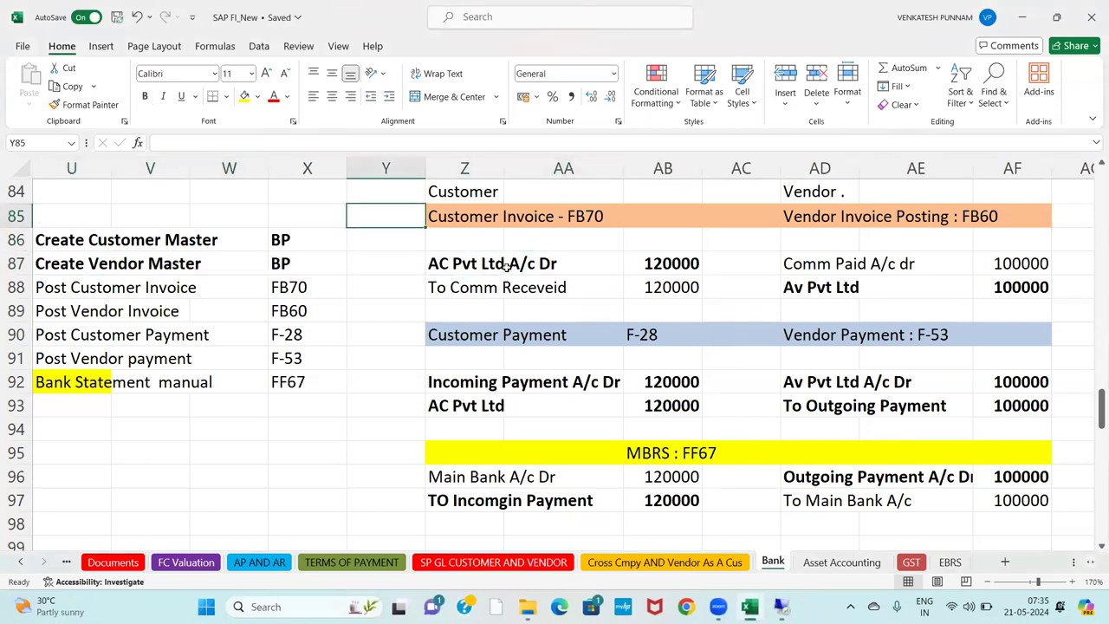
pyautogui.press('Right')
pyautogui.hotkey('shift', 'Right')
pyautogui.hotkey('shift', 'Right')
pyautogui.hotkey('shift', 'Right')
pyautogui.hotkey('shift', 'Right')
pyautogui.hotkey('shift', 'Right')
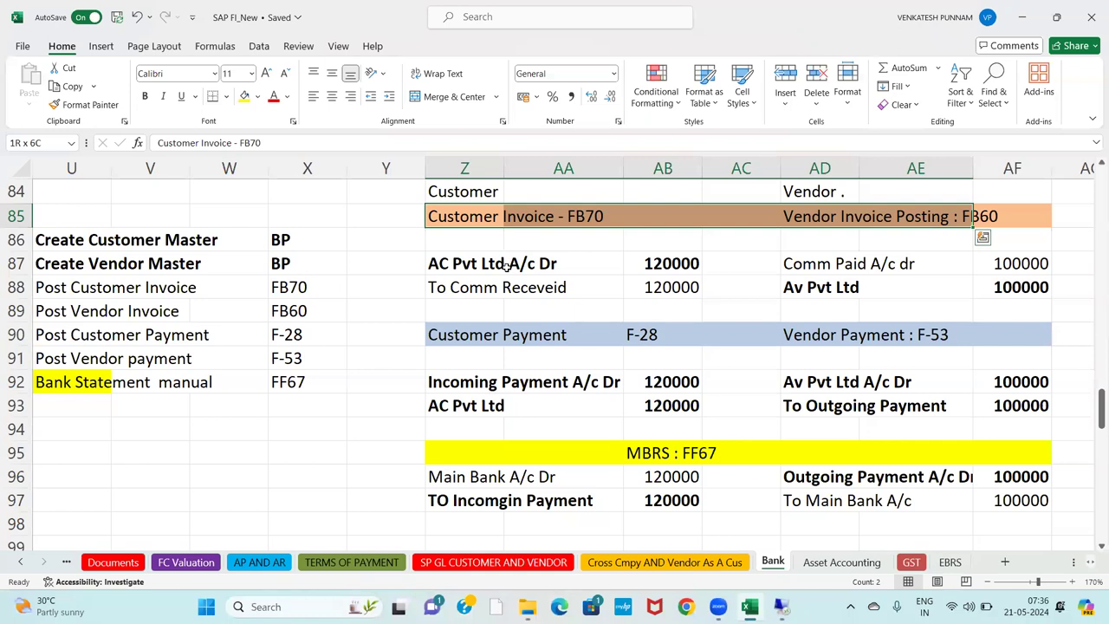
pyautogui.press('Left')
pyautogui.press('Right')
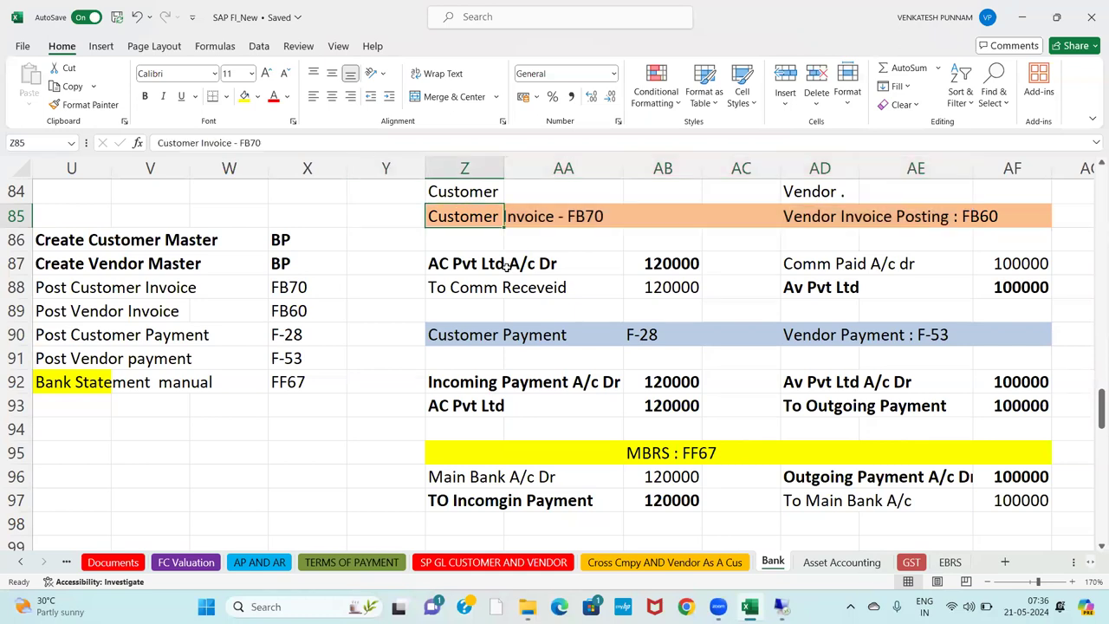
pyautogui.hotkey('alt', 'Tab')
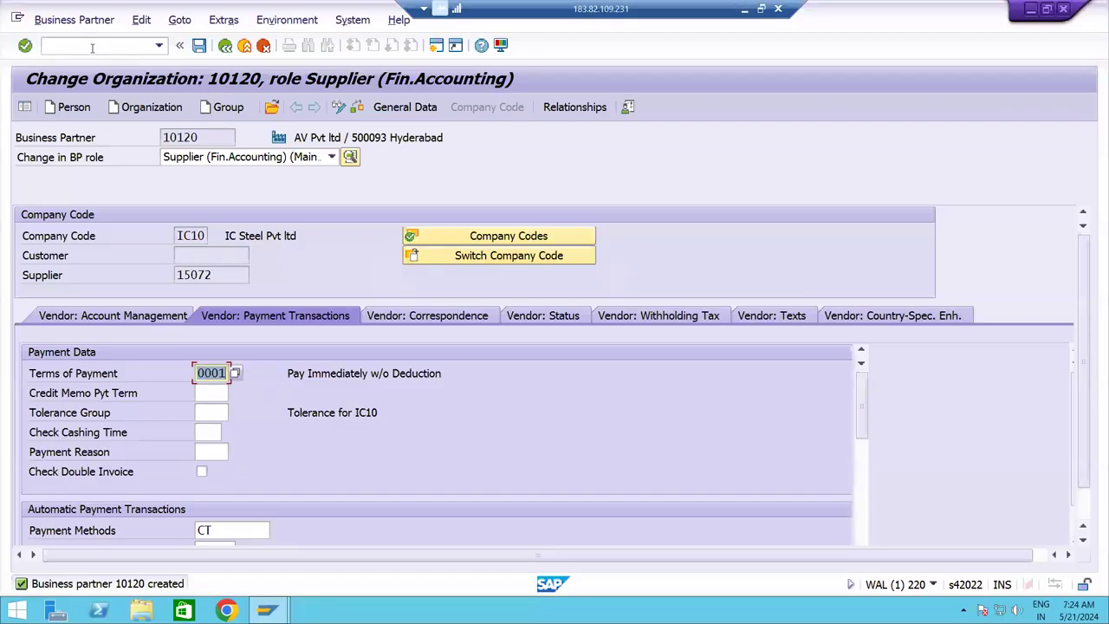
# Launch FB70 via /n and switch the customer invoice's company code to IC10.
pyautogui.click(94, 44)
pyautogui.write('/n')
pyautogui.press('Return')
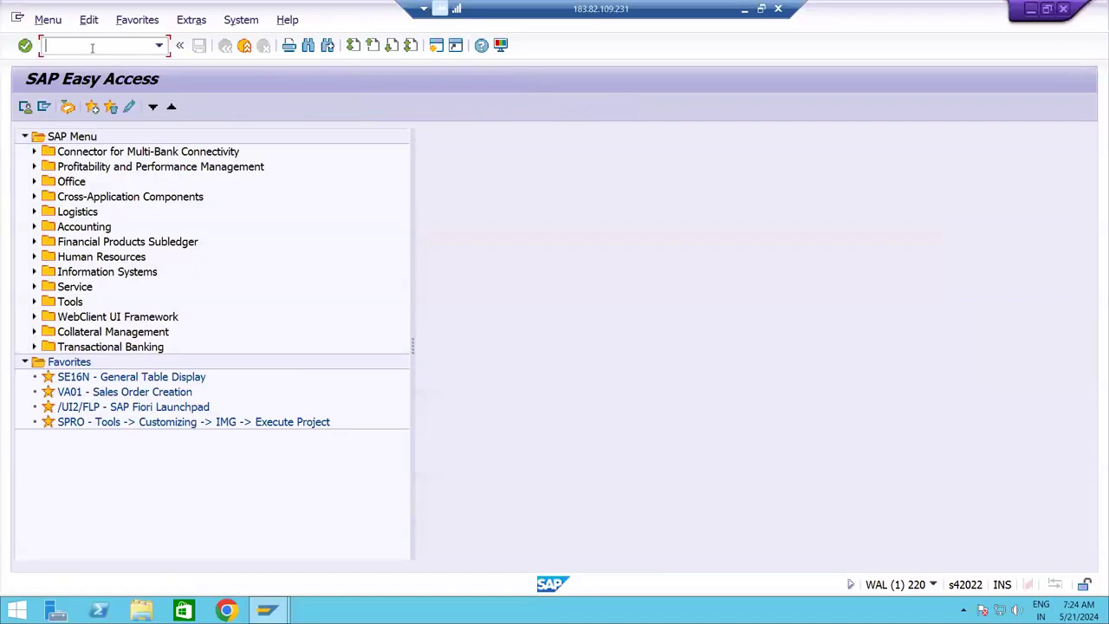
pyautogui.write('FB70')
pyautogui.press('Return')
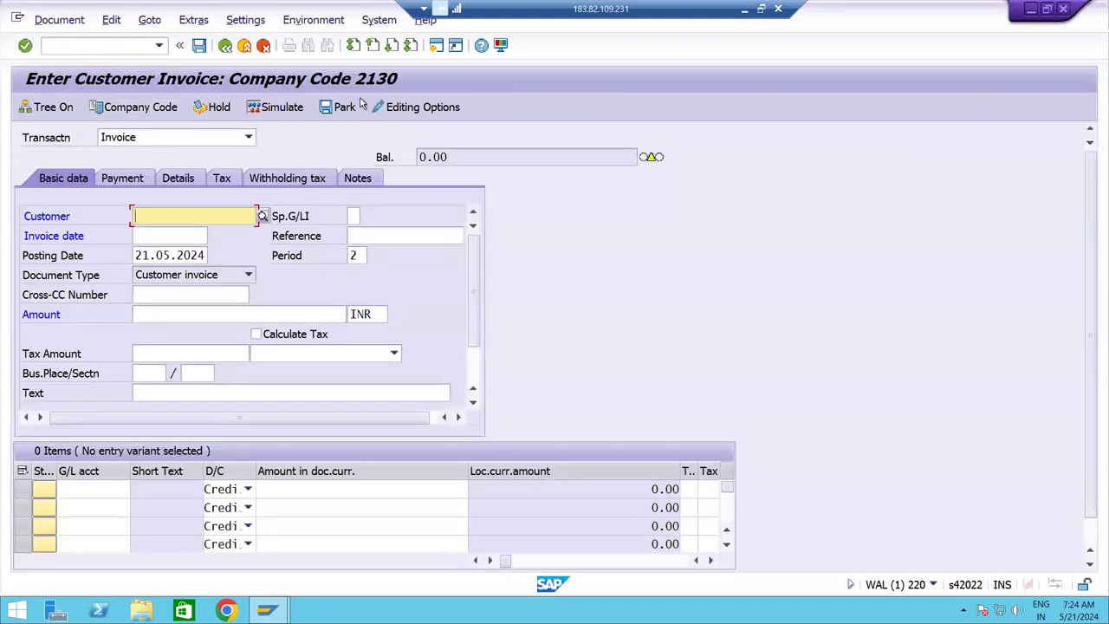
pyautogui.click(163, 115)
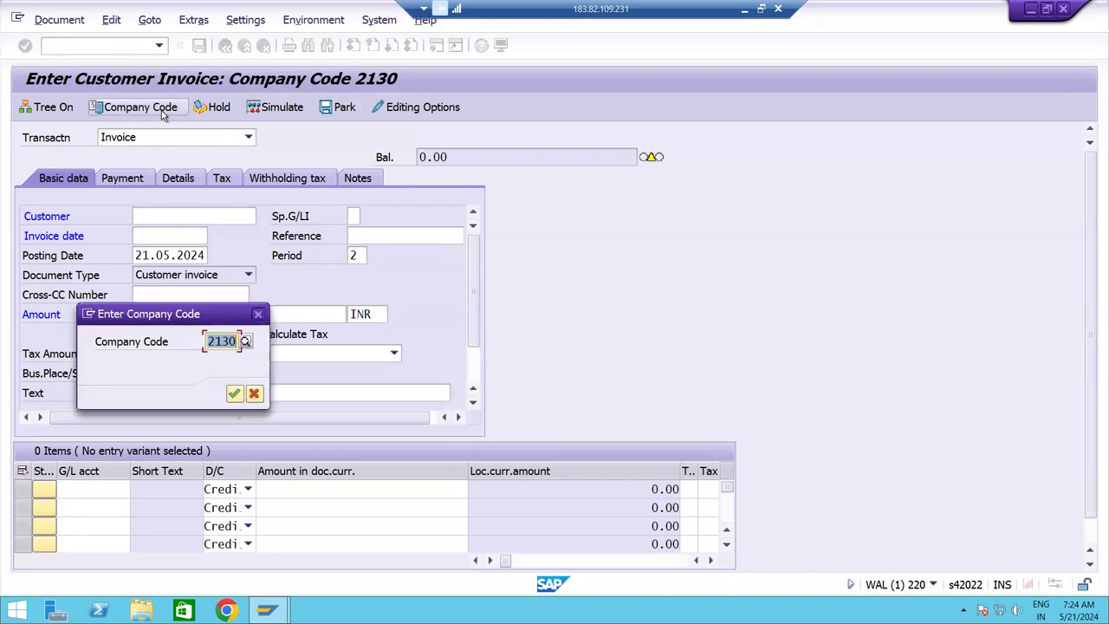
pyautogui.write('IC10')
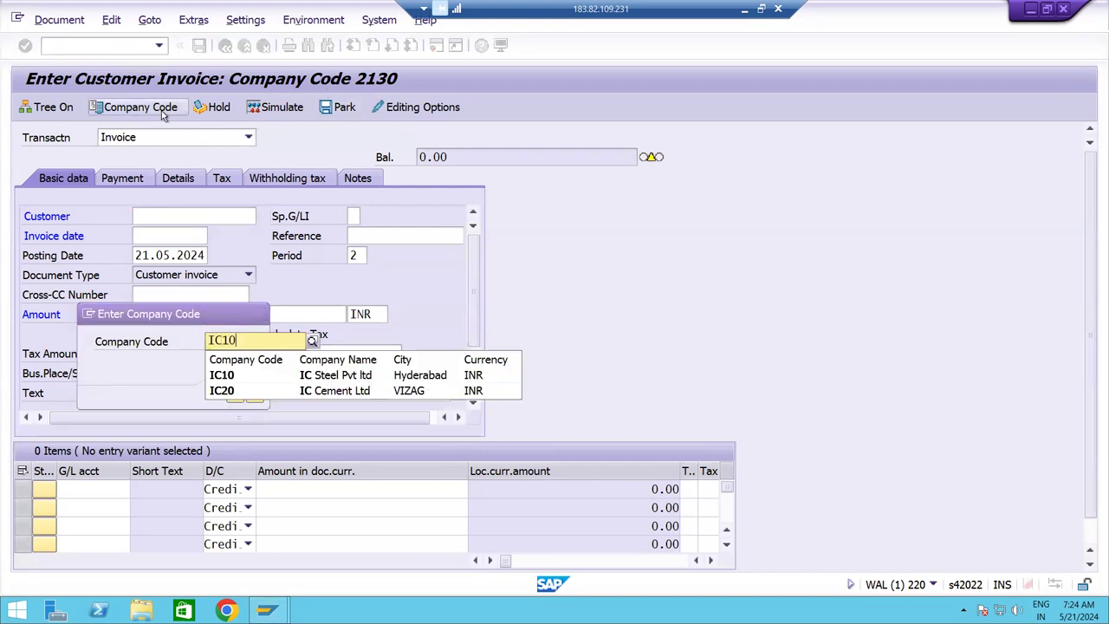
pyautogui.click(227, 379)
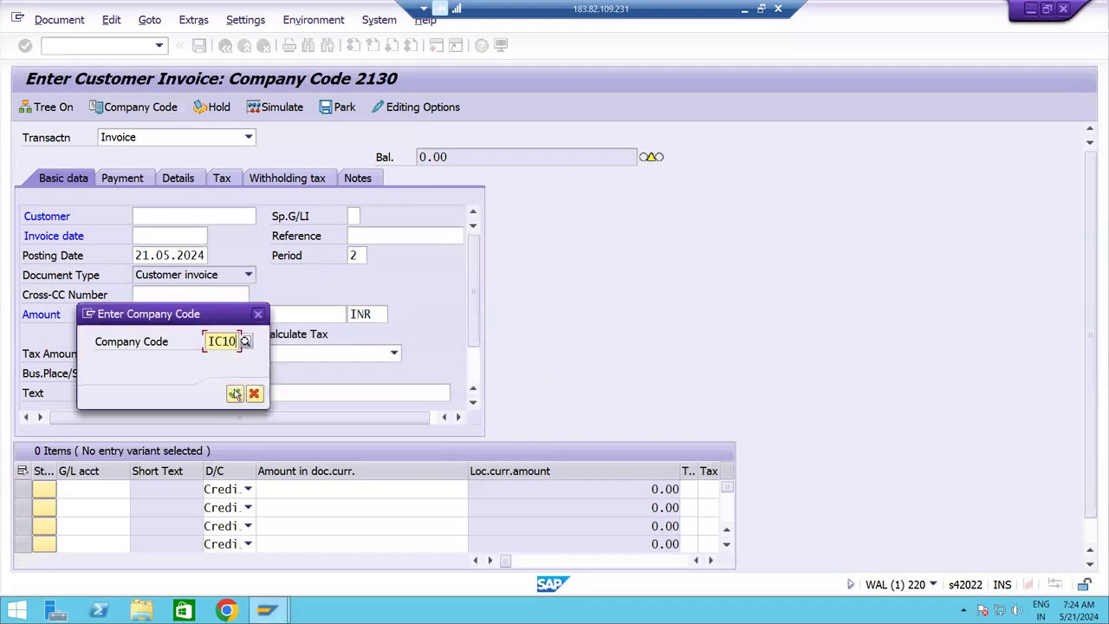
pyautogui.click(234, 394)
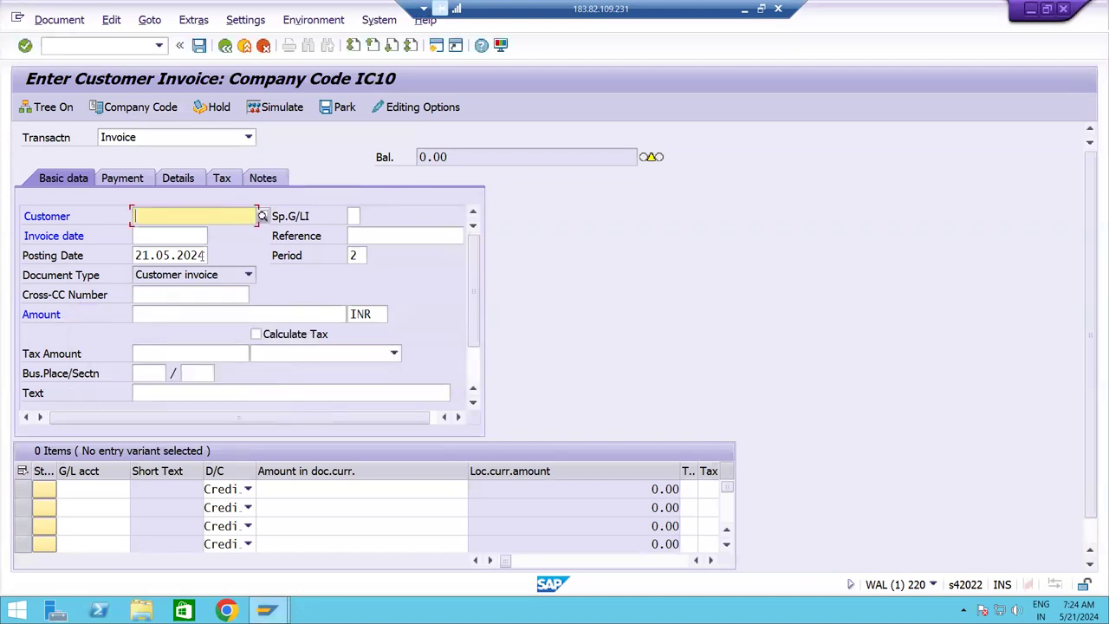
pyautogui.click(263, 215)
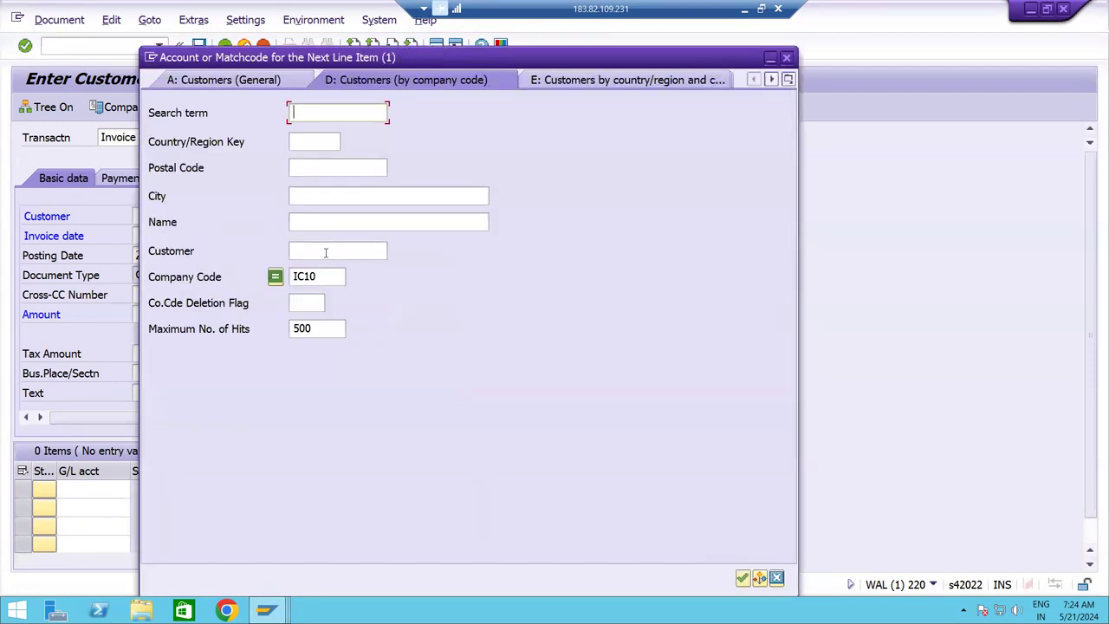
# Search the customers of company code IC10 and pick customer 12100.
pyautogui.click(326, 252)
pyautogui.press('Return')
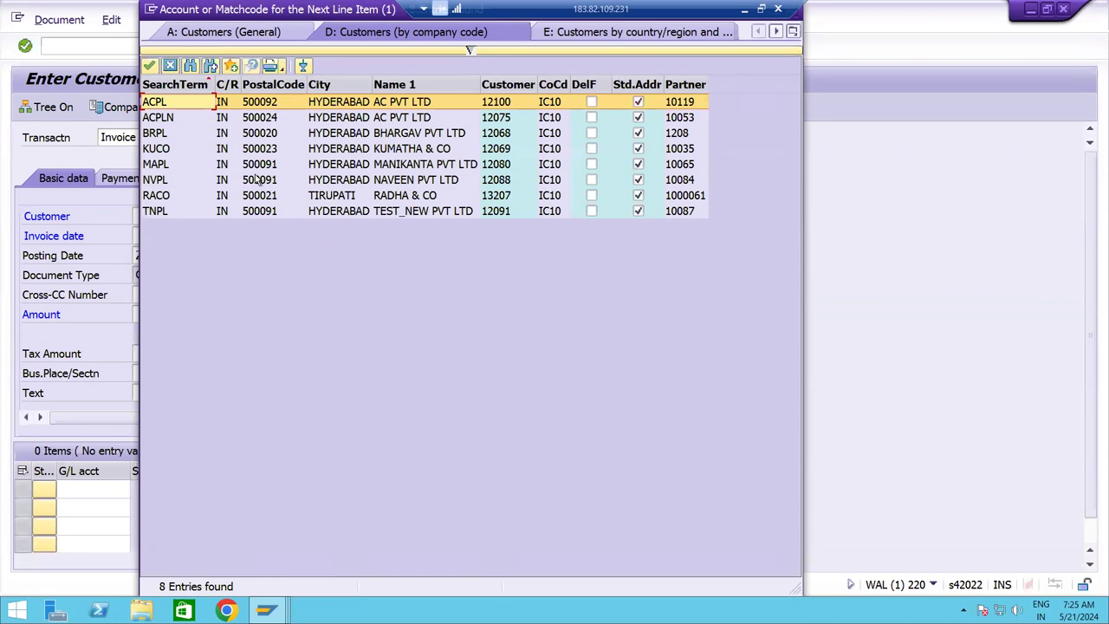
pyautogui.doubleClick(343, 104)
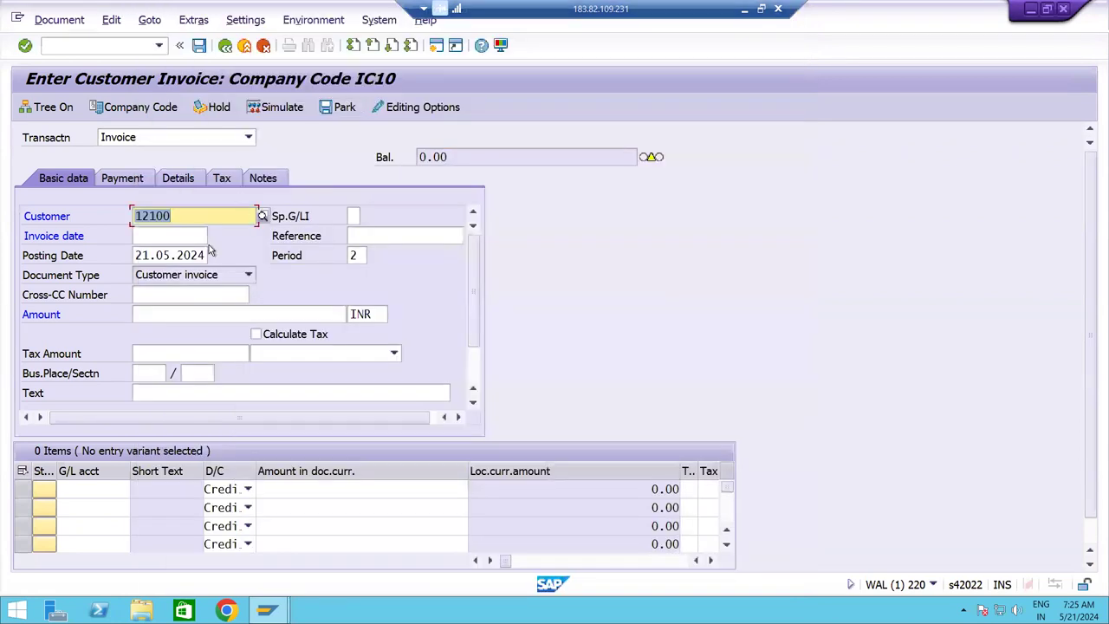
# Fill the header with invoice date 21.05.2024, reference Testing and text Being Customer Invoice Posting.
pyautogui.press('Tab')
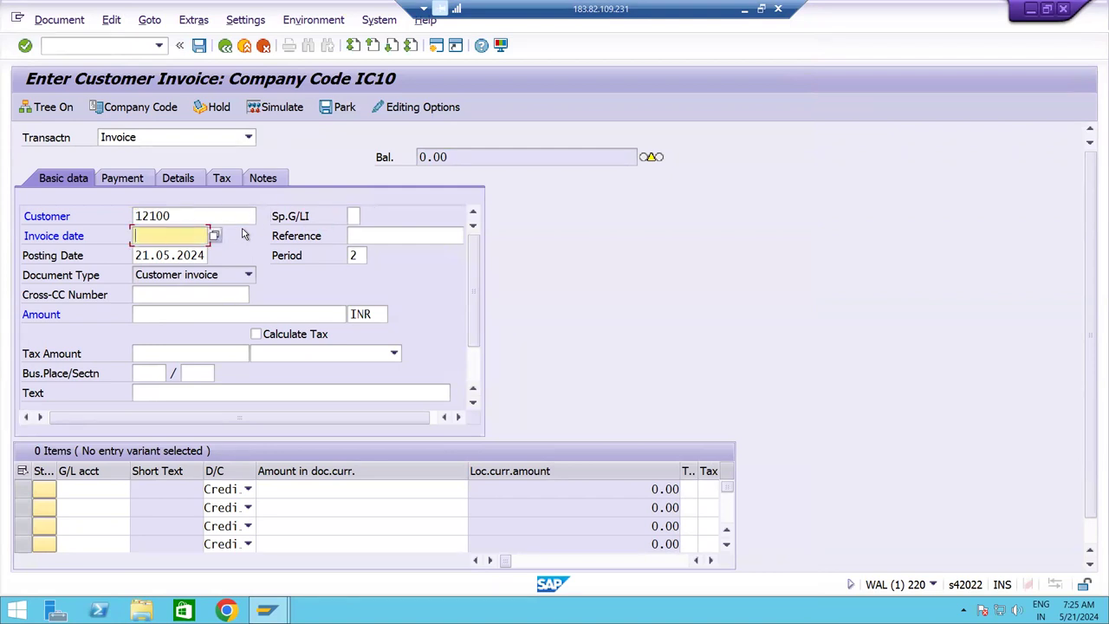
pyautogui.press('Tab')
pyautogui.press('Tab')
pyautogui.hotkey('shift', 'Tab')
pyautogui.hotkey('shift', 'Tab')
pyautogui.write('21.05.2024')
pyautogui.hotkey('shift', 'Tab')
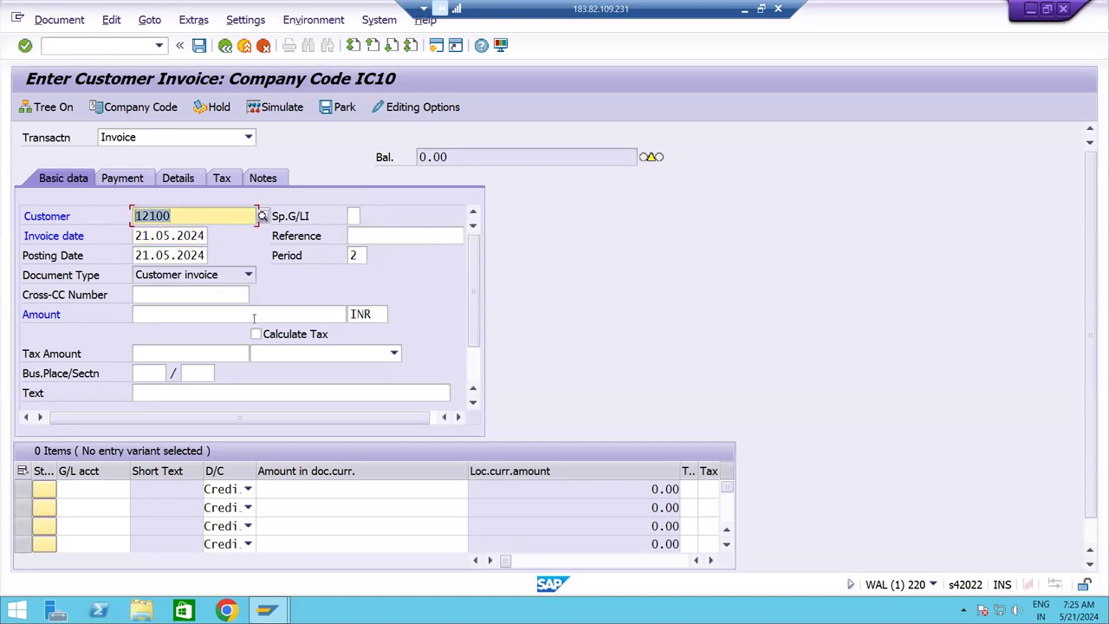
pyautogui.press('Tab')
pyautogui.press('Tab')
pyautogui.press('Tab')
pyautogui.hotkey('shift', 'Tab')
pyautogui.hotkey('shift', 'Tab')
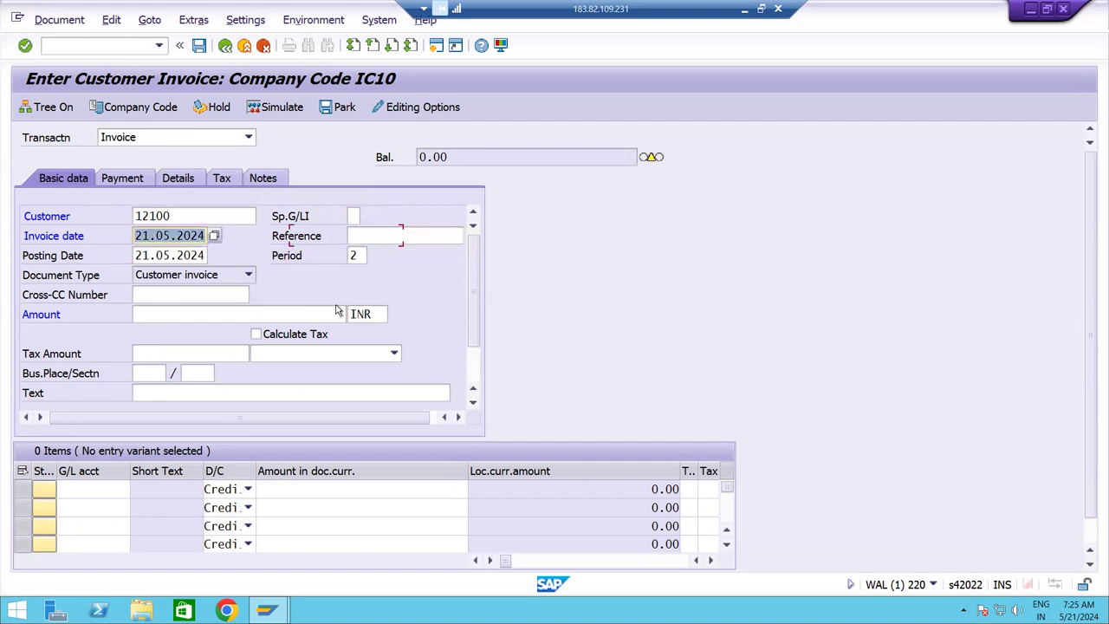
pyautogui.press('Tab')
pyautogui.press('BackSpace')
pyautogui.press('Down')
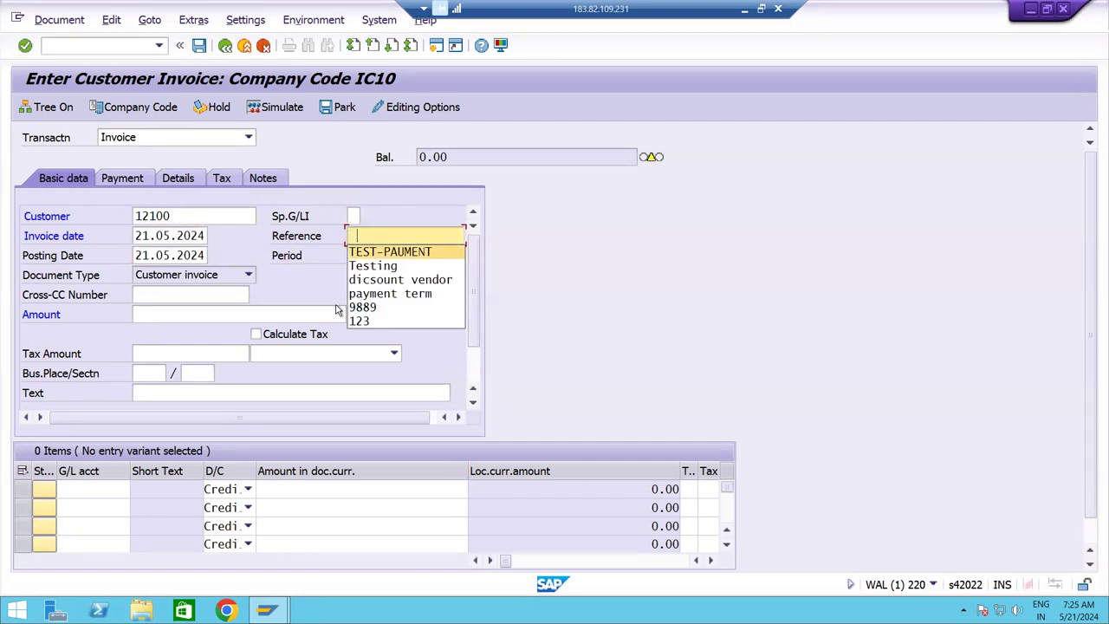
pyautogui.press('Down')
pyautogui.press('Return')
pyautogui.press('Tab')
pyautogui.press('Tab')
pyautogui.press('Tab')
pyautogui.press('Tab')
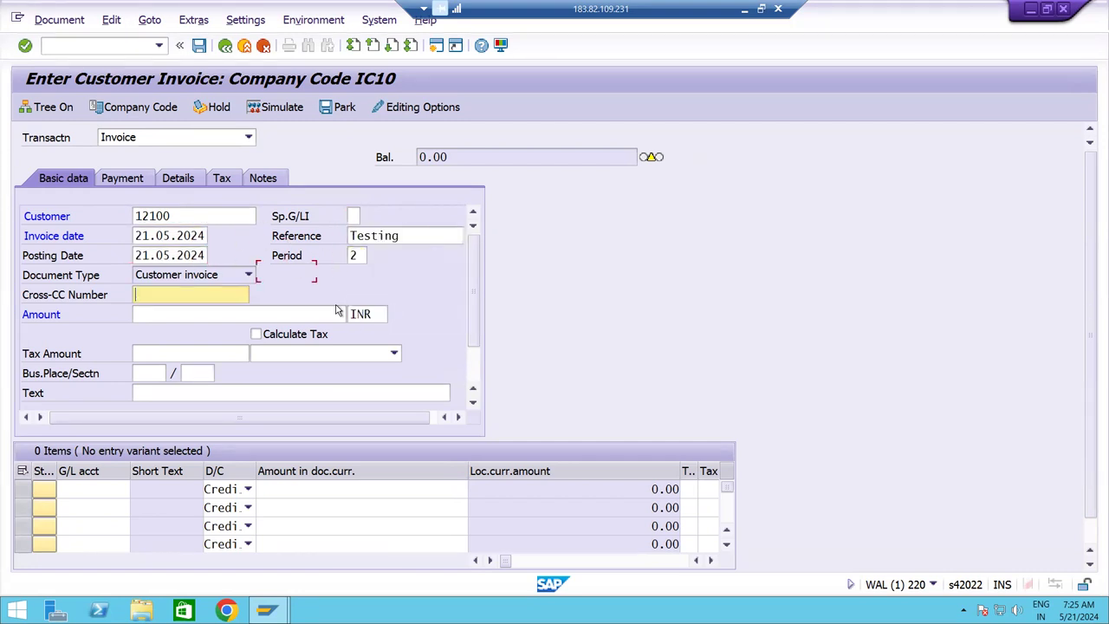
pyautogui.press('Tab')
pyautogui.press('Tab')
pyautogui.press('Tab')
pyautogui.press('Tab')
pyautogui.press('Tab')
pyautogui.press('Tab')
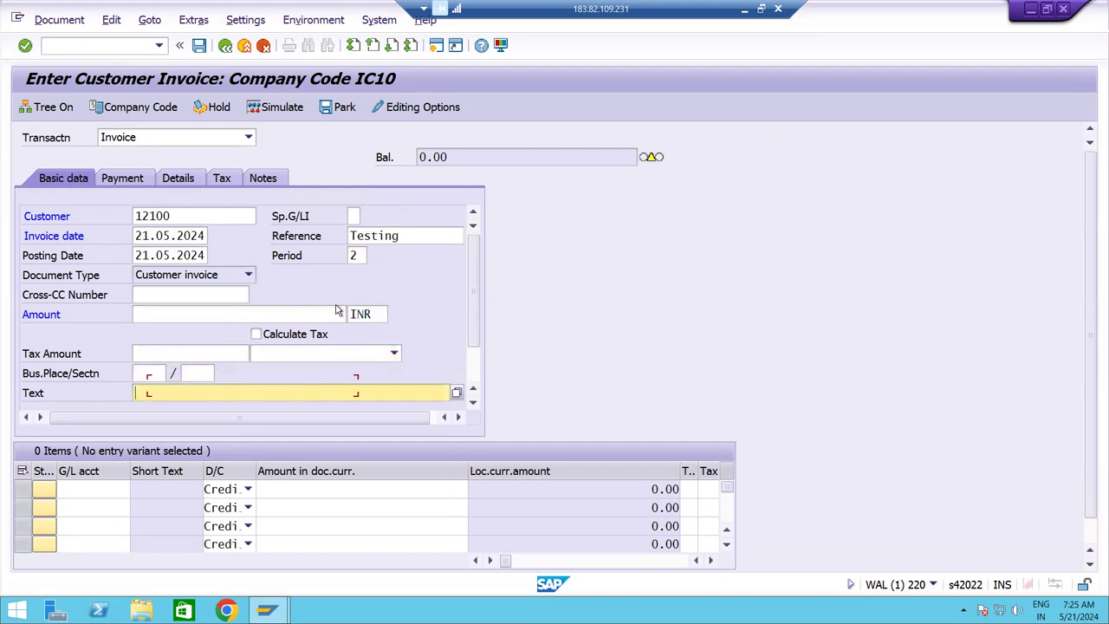
pyautogui.press('BackSpace')
pyautogui.press('Down')
pyautogui.press('Down')
pyautogui.press('Down')
pyautogui.press('Down')
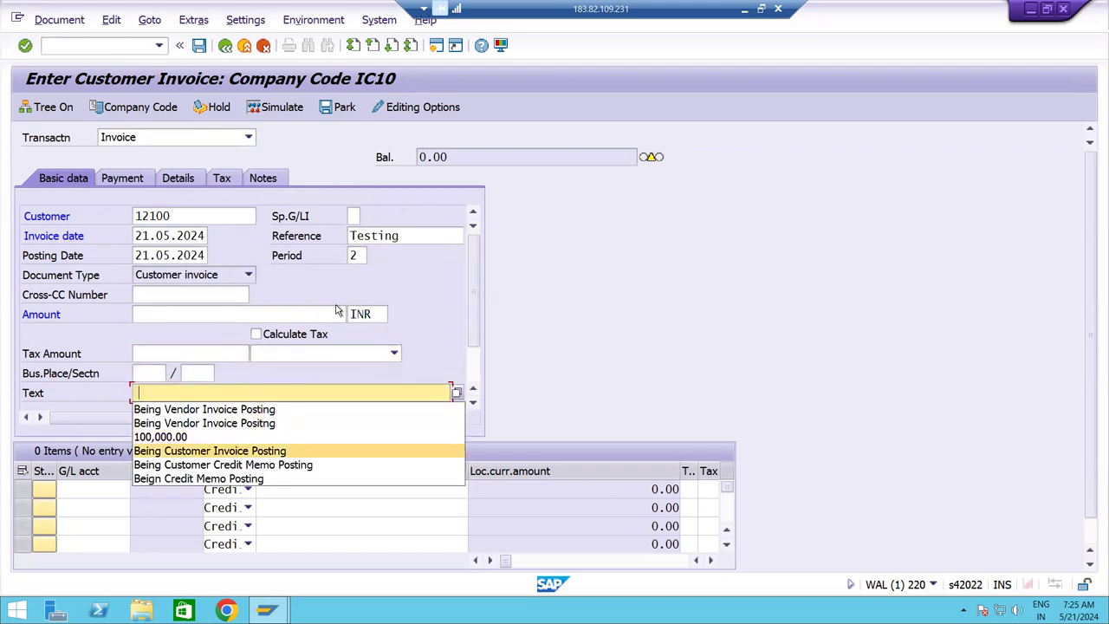
pyautogui.press('Return')
pyautogui.press('Tab')
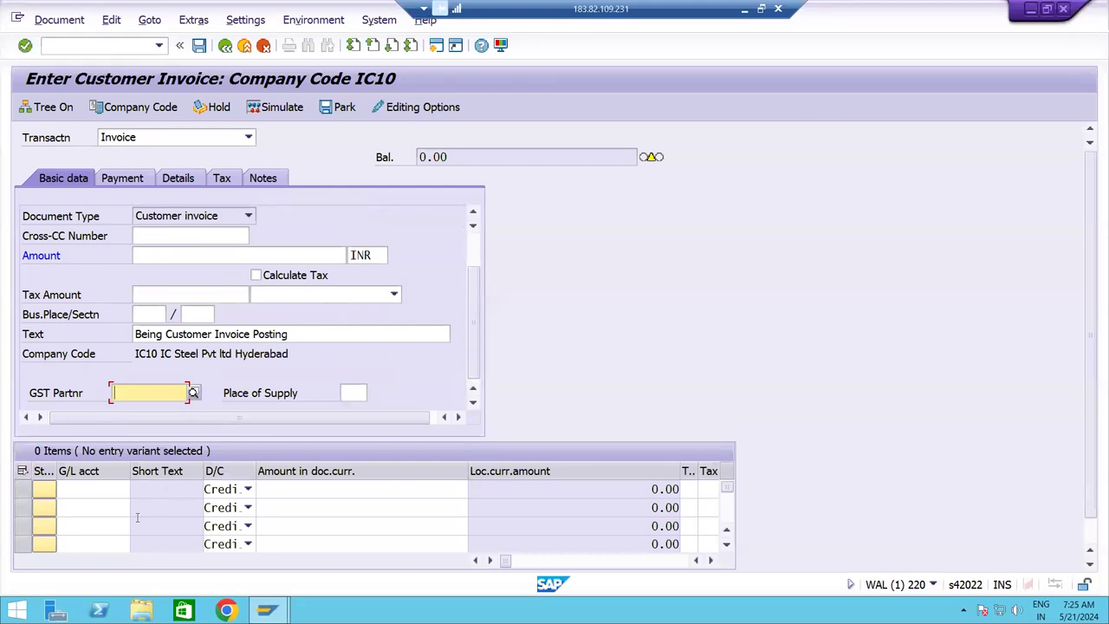
# Add a revenue line on G/L 320000 for 120000 with cost center ICFC.
pyautogui.click(109, 483)
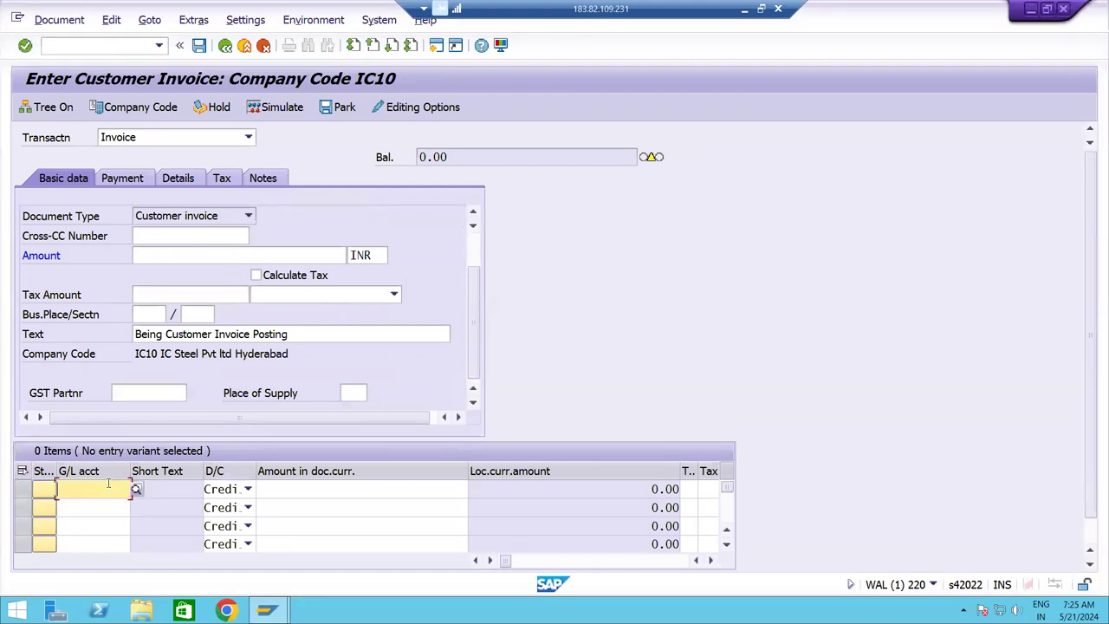
pyautogui.write('32')
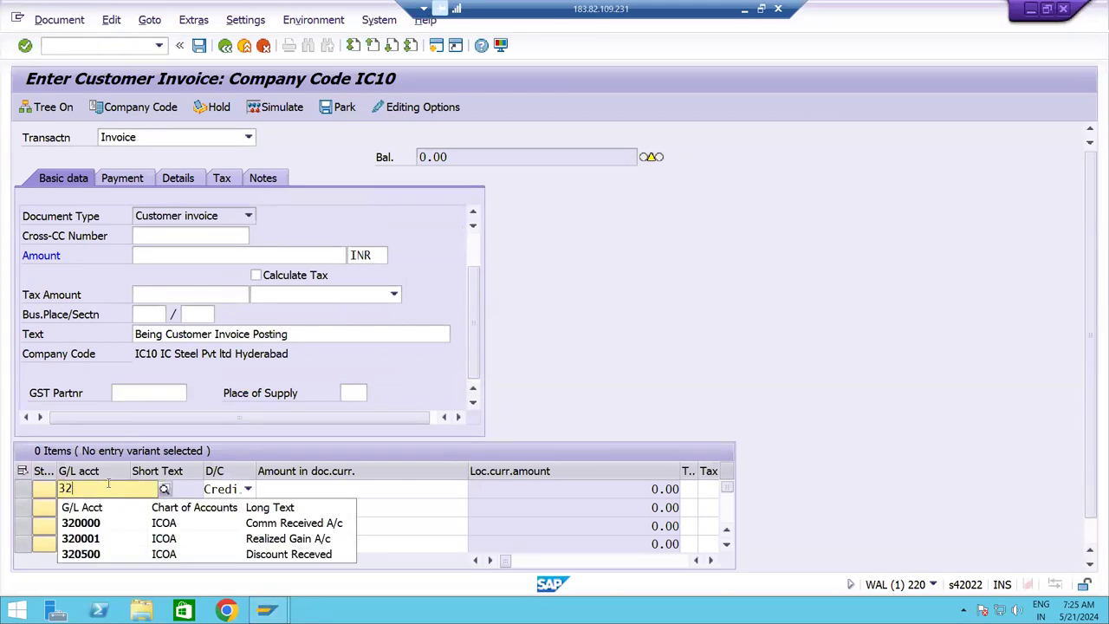
pyautogui.click(113, 522)
pyautogui.press('Tab')
pyautogui.press('Tab')
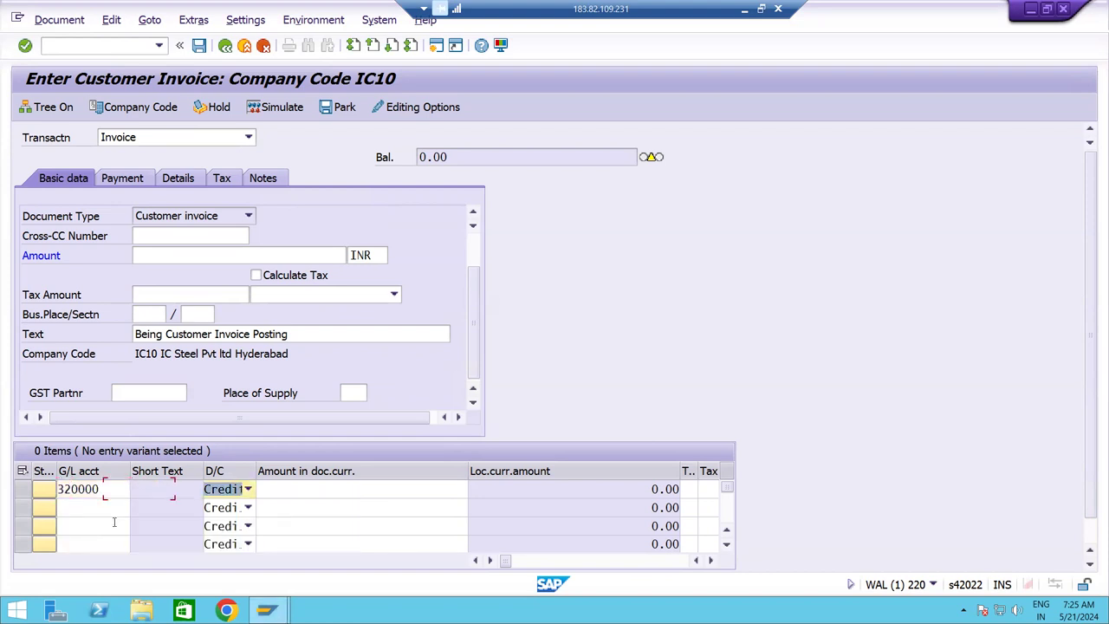
pyautogui.write('120000')
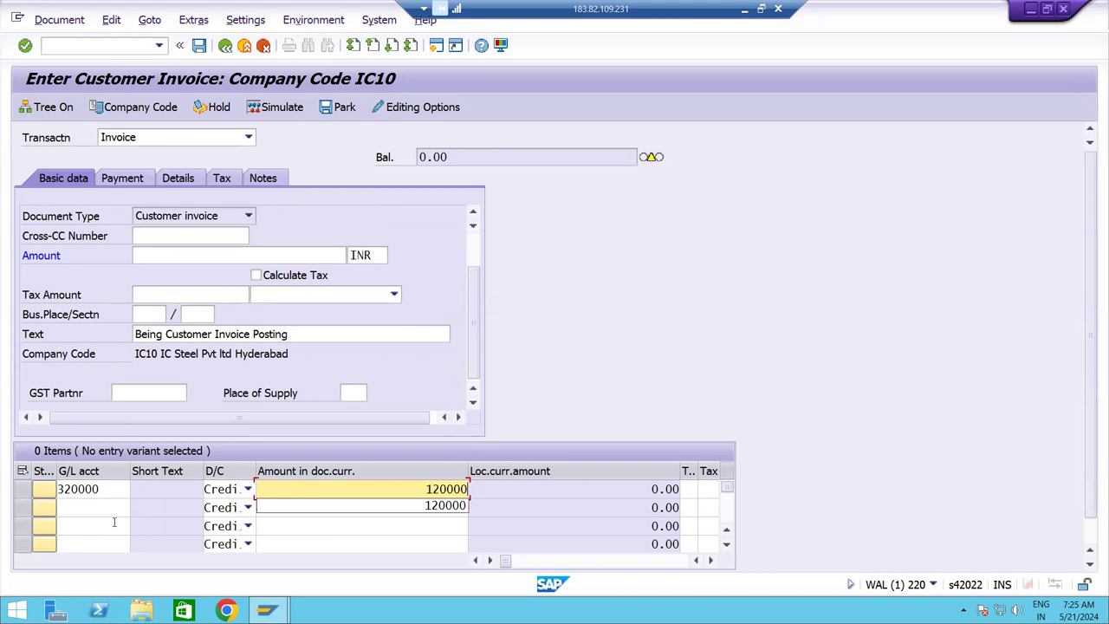
pyautogui.press('Tab')
pyautogui.press('Tab')
pyautogui.press('Tab')
pyautogui.press('Tab')
pyautogui.press('Tab')
pyautogui.press('Tab')
pyautogui.press('Tab')
pyautogui.press('Tab')
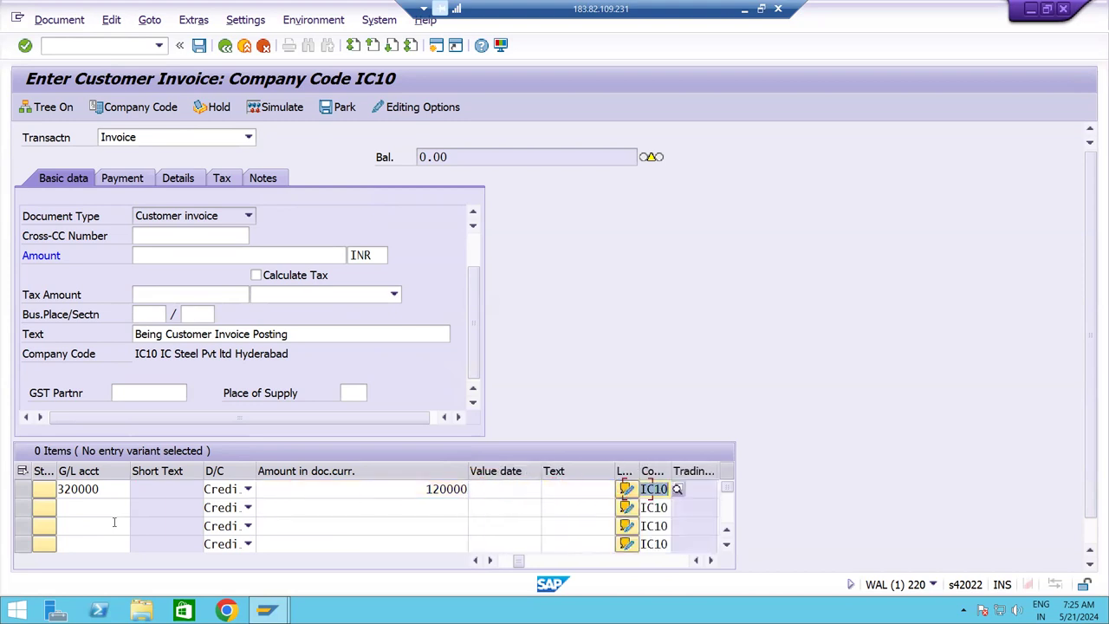
pyautogui.press('Tab')
pyautogui.press('Tab')
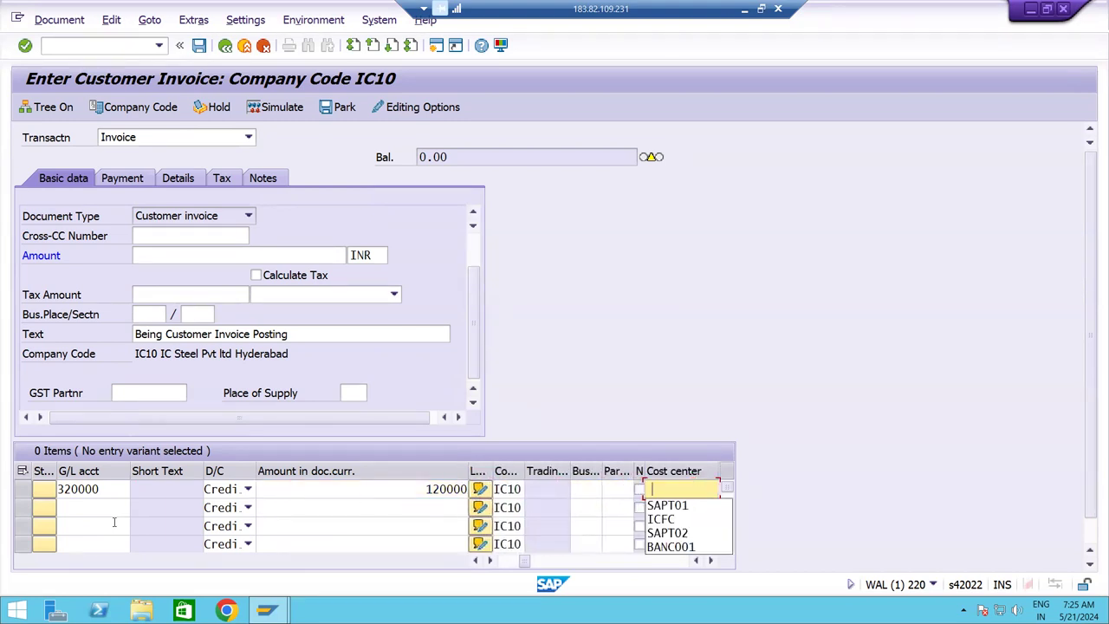
pyautogui.press('Down')
pyautogui.press('Return')
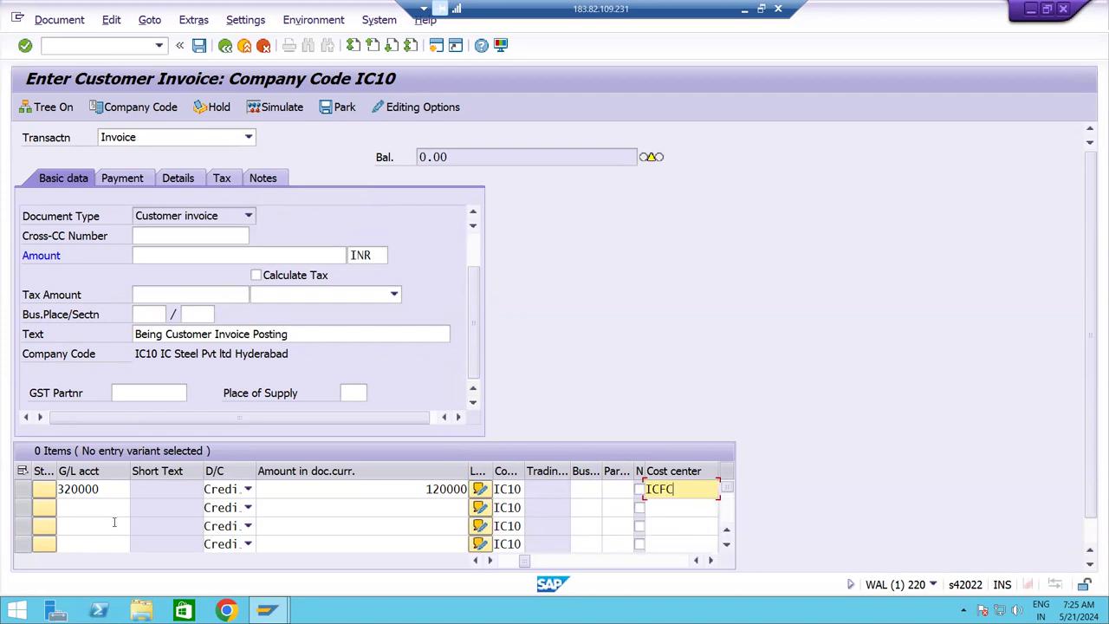
pyautogui.press('Return')
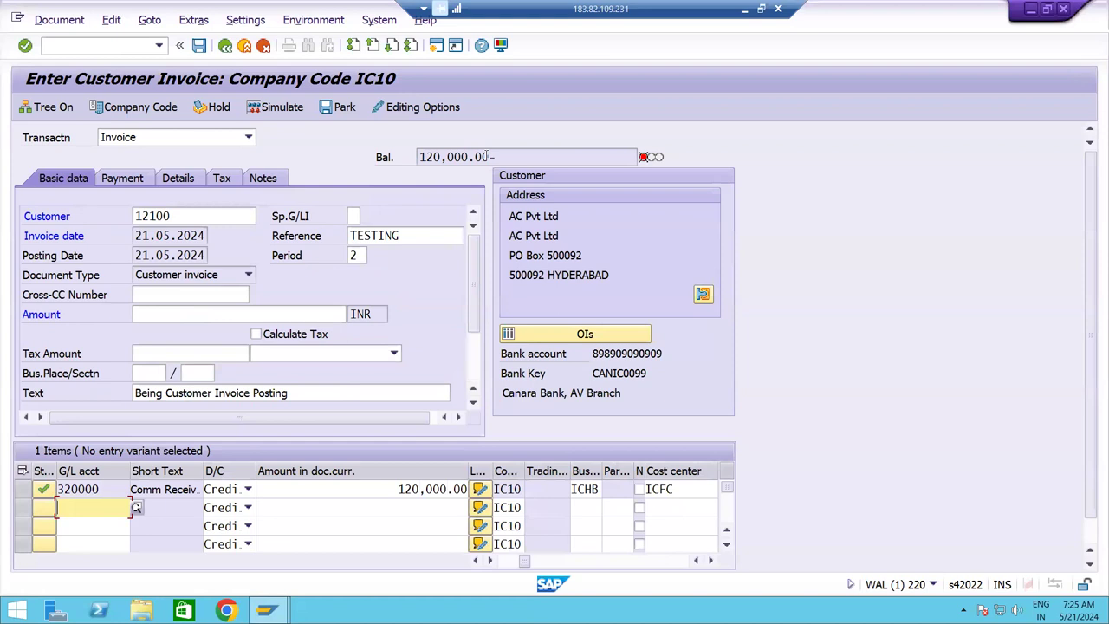
# Copy the 120,000.00 balance into the invoice Amount so the balance reaches zero.
pyautogui.moveTo(488, 156); pyautogui.dragTo(399, 154)
pyautogui.hotkey('ctrl', 'c')
pyautogui.click(390, 156)
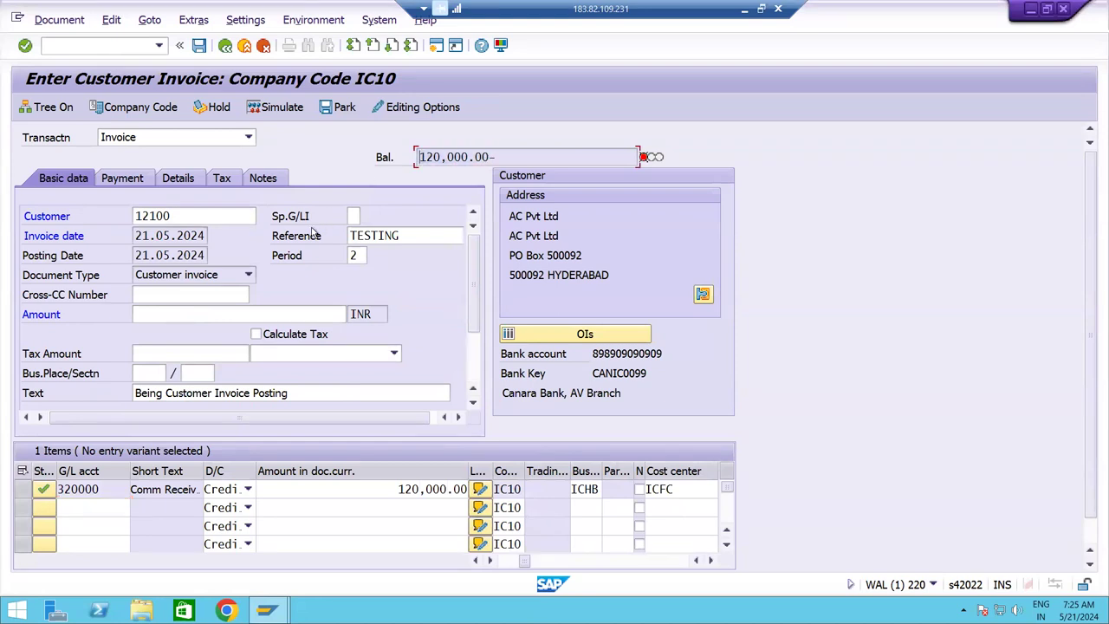
pyautogui.click(220, 314)
pyautogui.hotkey('ctrl', 'v')
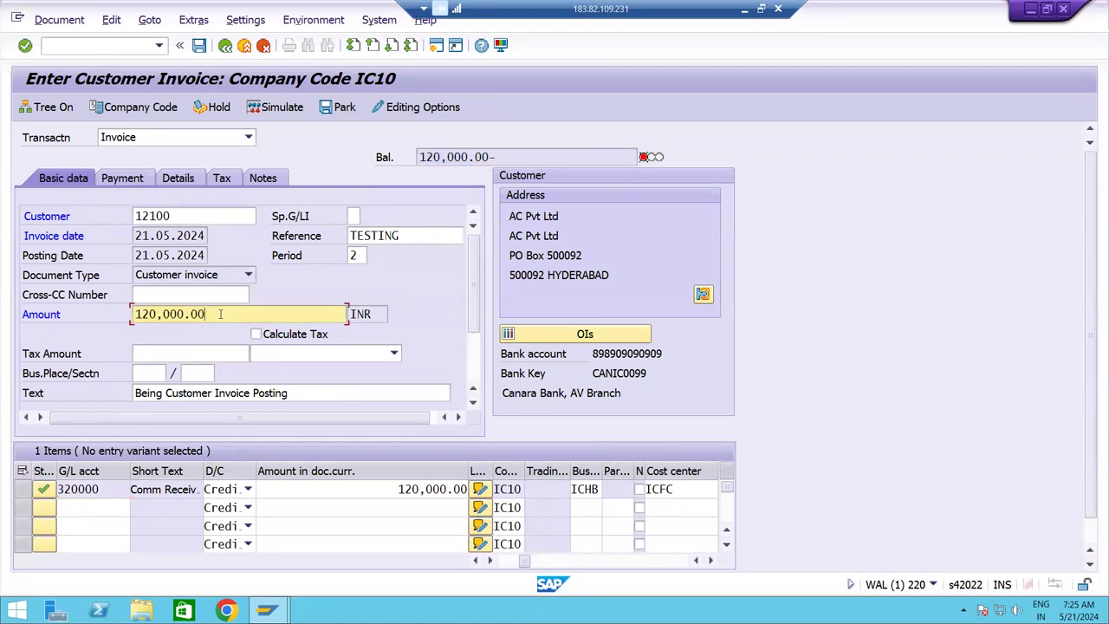
pyautogui.press('Return')
# Simulate and post the invoice as document 100000045, then display it.
pyautogui.click(287, 110)
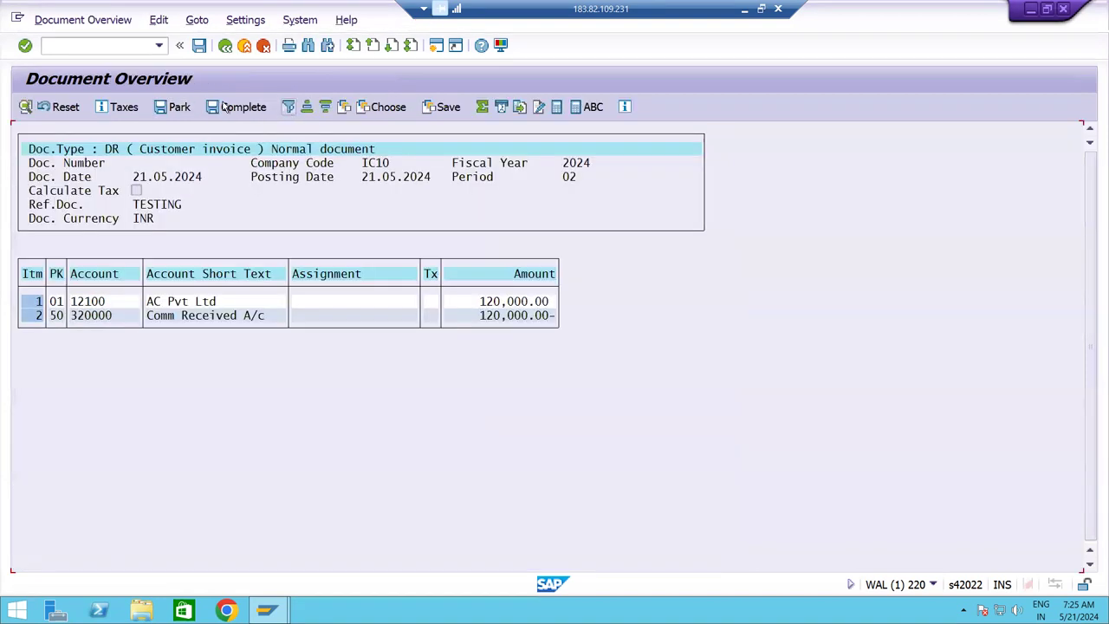
pyautogui.click(199, 45)
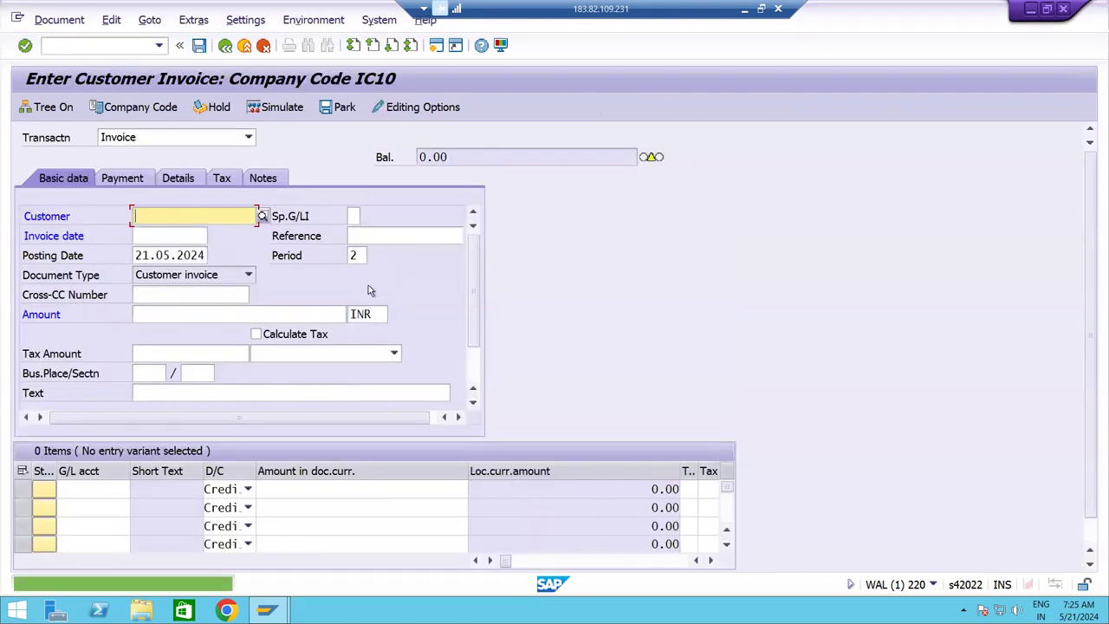
pyautogui.click(58, 19)
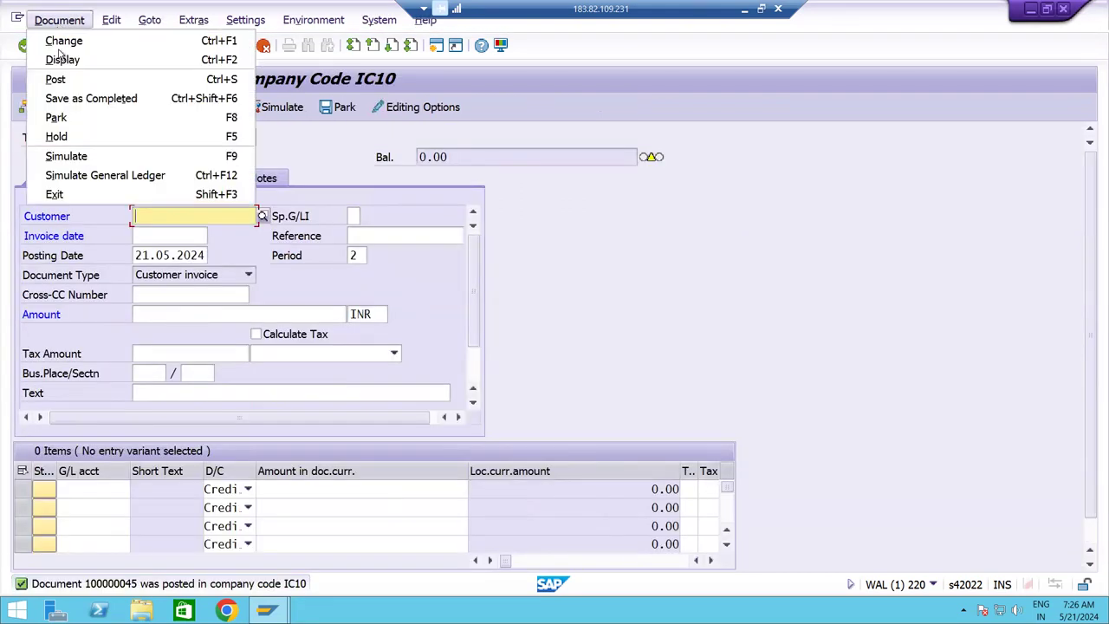
pyautogui.click(60, 60)
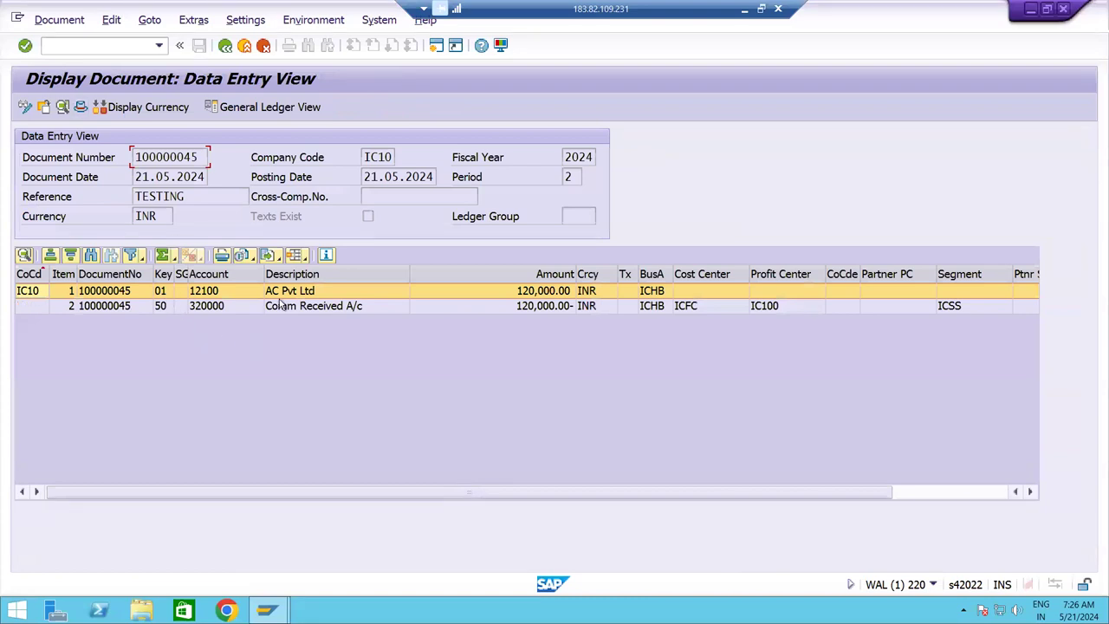
# Inspect the customer and revenue line items of document 100000045.
pyautogui.click(244, 308)
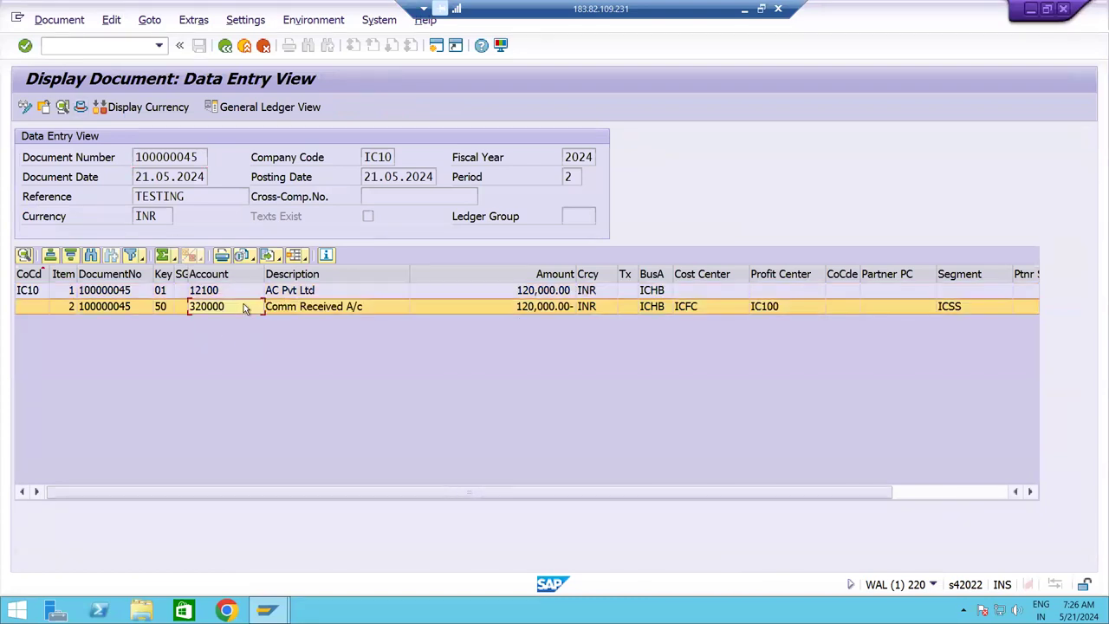
pyautogui.click(324, 295)
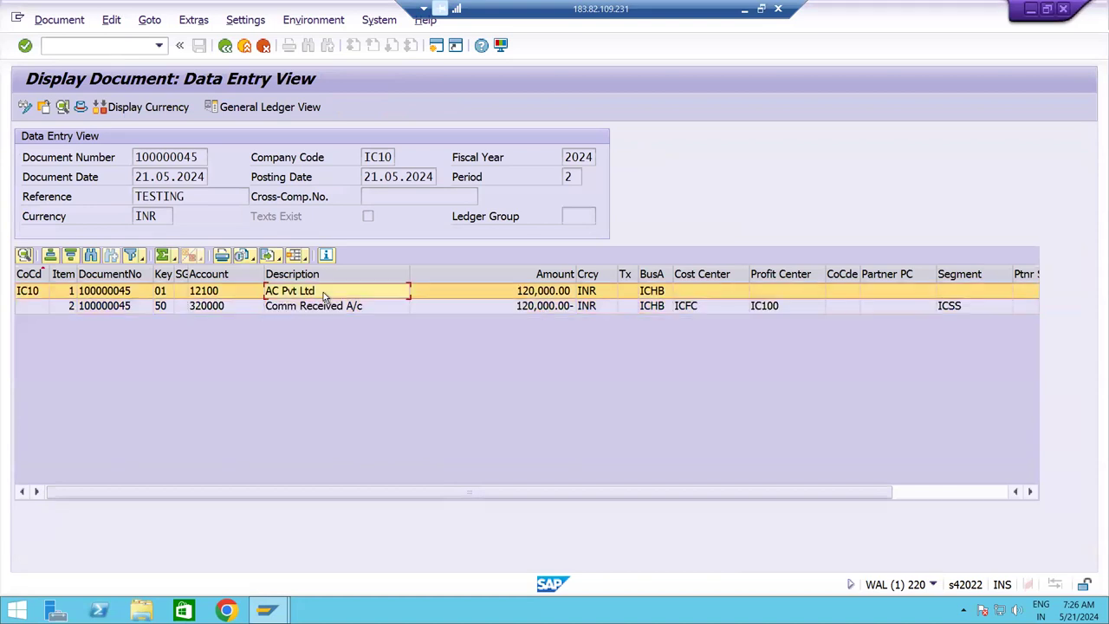
pyautogui.click(318, 308)
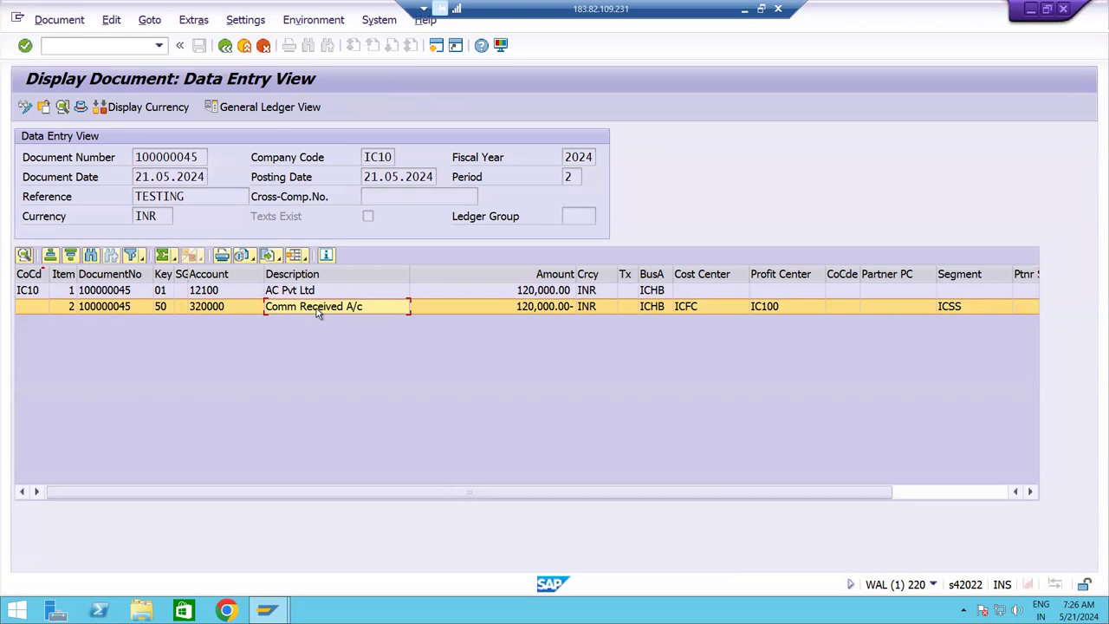
pyautogui.click(293, 295)
pyautogui.click(295, 309)
# Leave the document display and exit invoice entry back to SAP Easy Access.
pyautogui.click(224, 47)
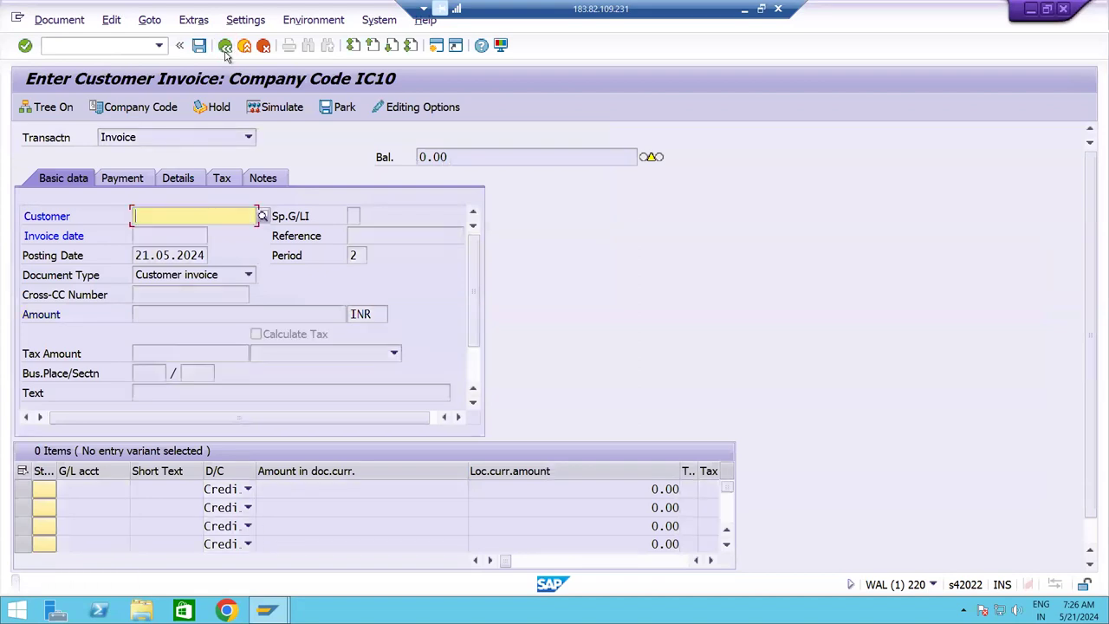
pyautogui.click(245, 45)
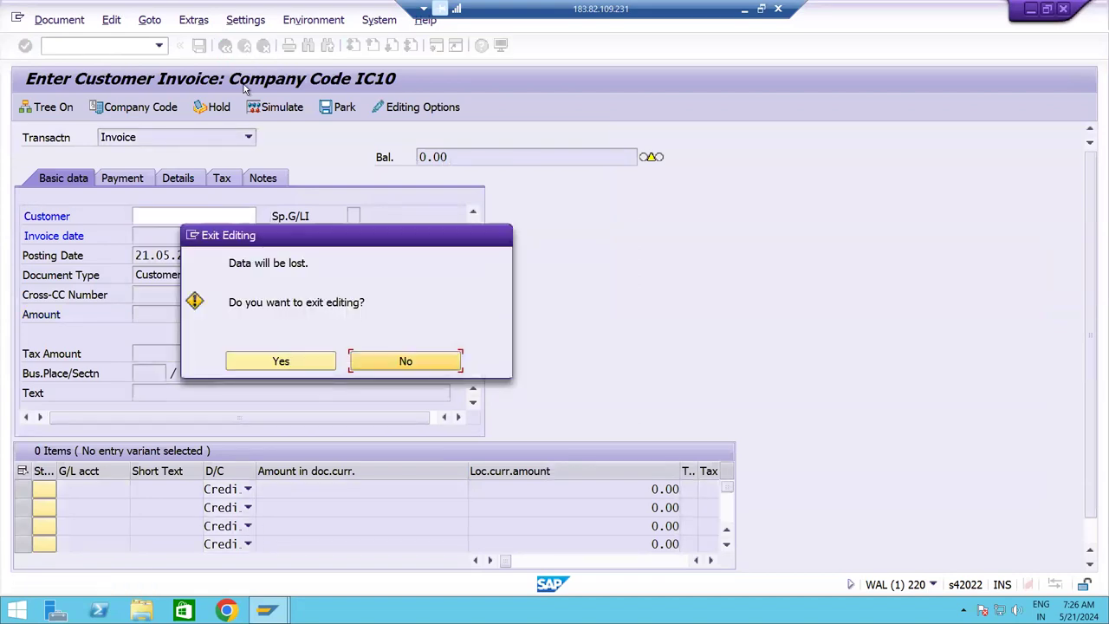
pyautogui.click(246, 360)
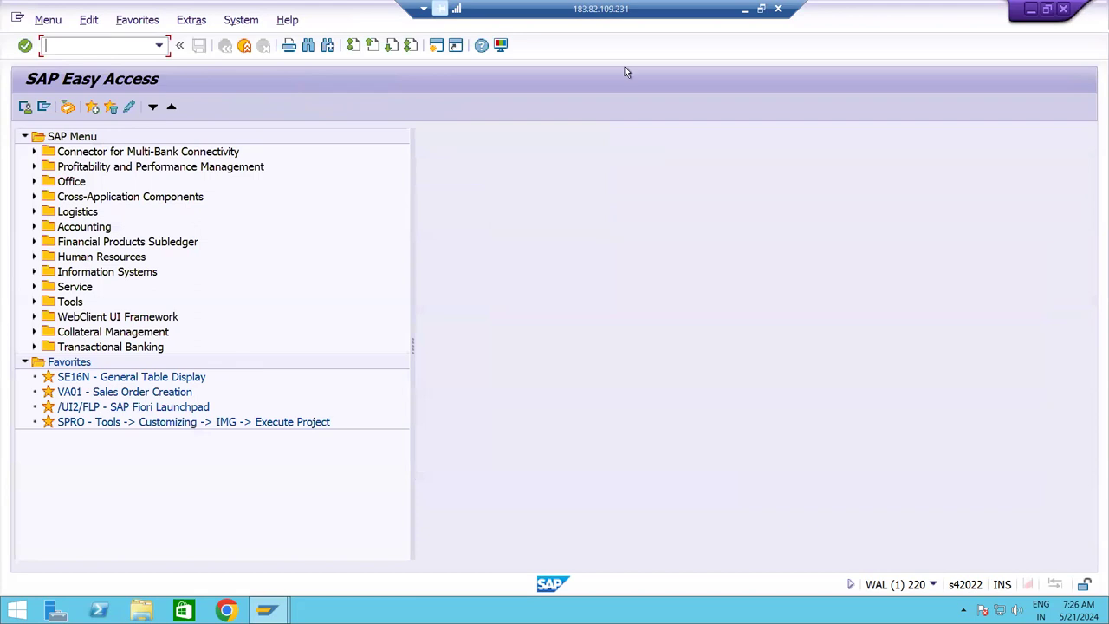
pyautogui.hotkey('alt', 'Tab')
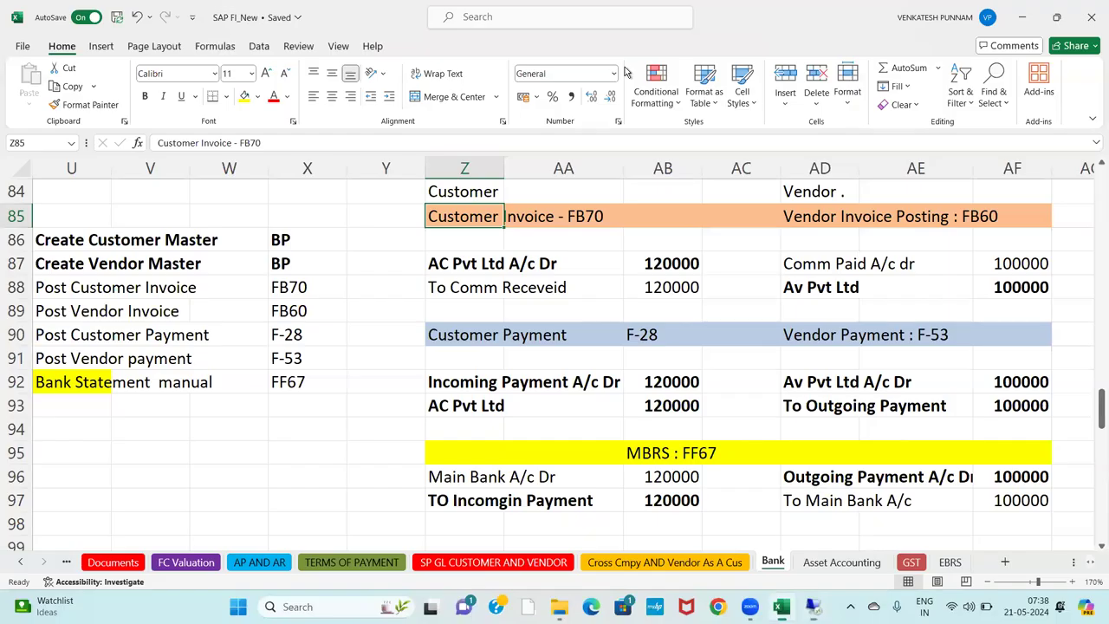
pyautogui.click(601, 237)
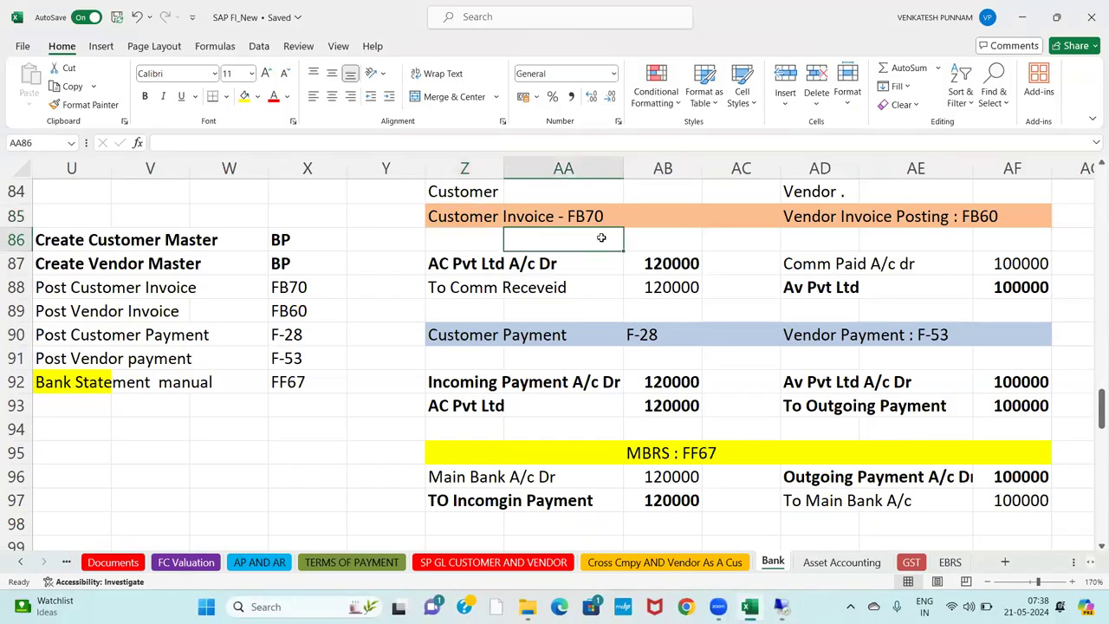
pyautogui.press('Right')
pyautogui.press('Right')
pyautogui.press('Right')
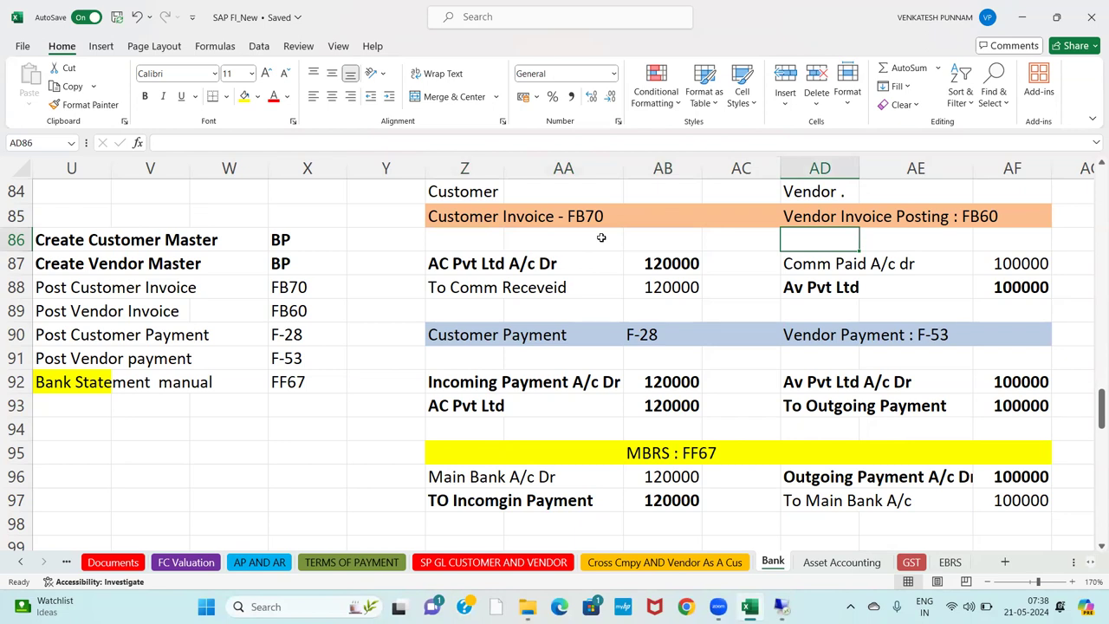
pyautogui.press('Up')
pyautogui.hotkey('shift', 'Right')
pyautogui.hotkey('shift', 'Right')
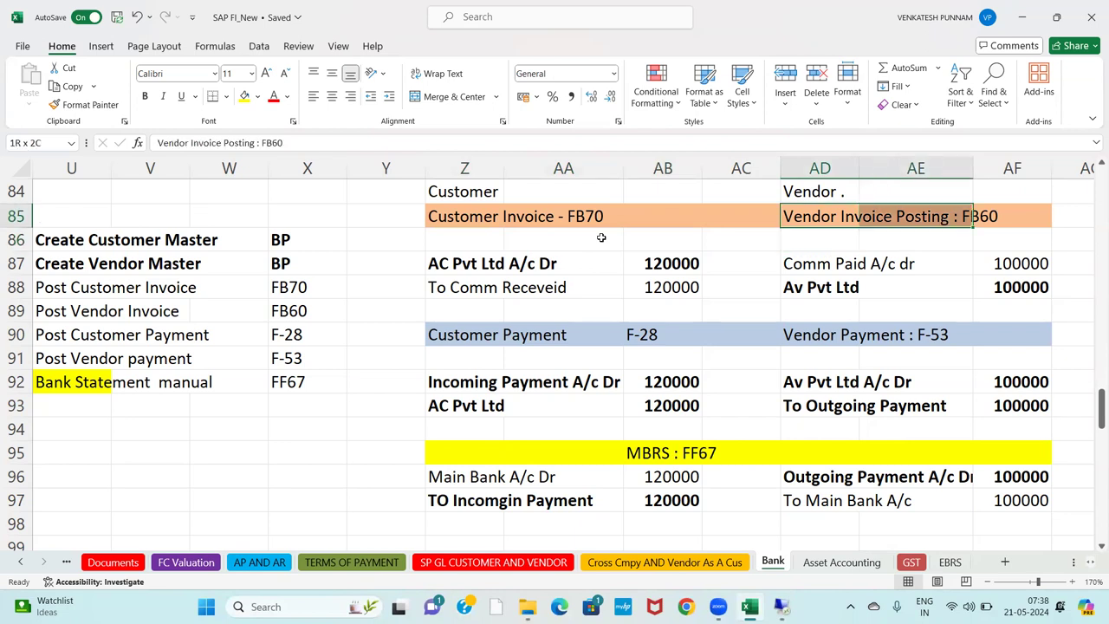
pyautogui.hotkey('shift', 'Down')
pyautogui.hotkey('shift', 'Down')
pyautogui.hotkey('shift', 'Down')
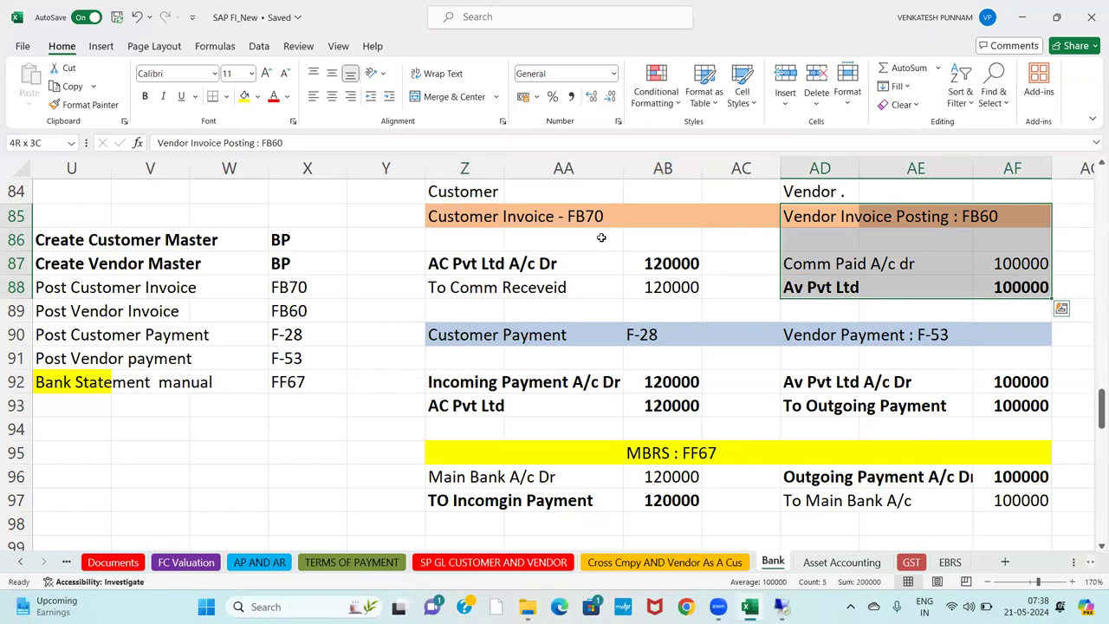
pyautogui.hotkey('alt', 'Tab')
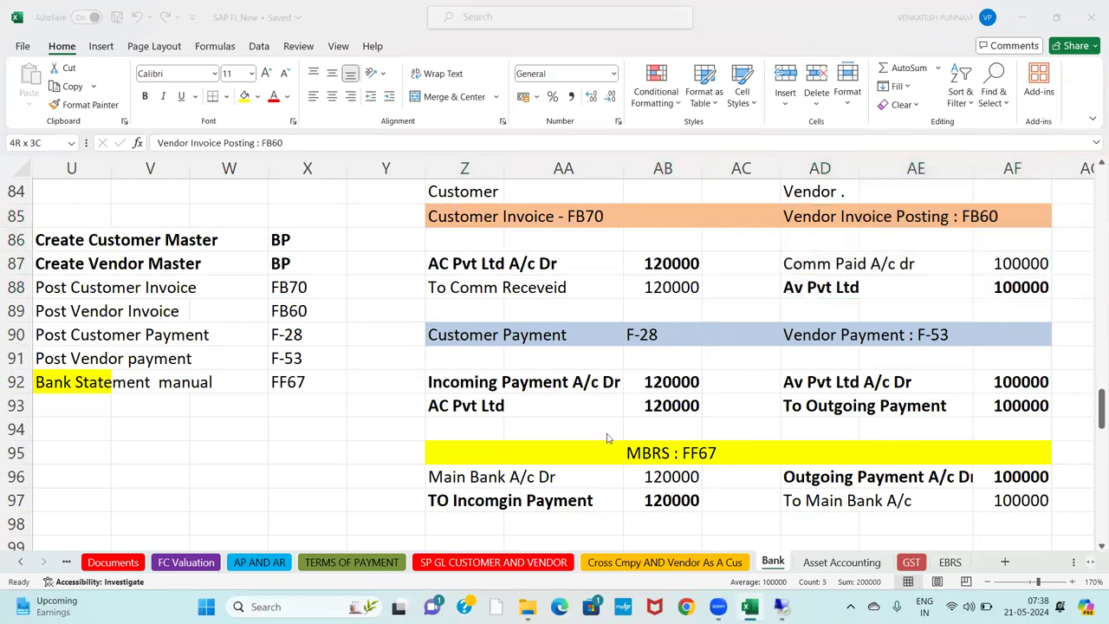
pyautogui.write('FB60')
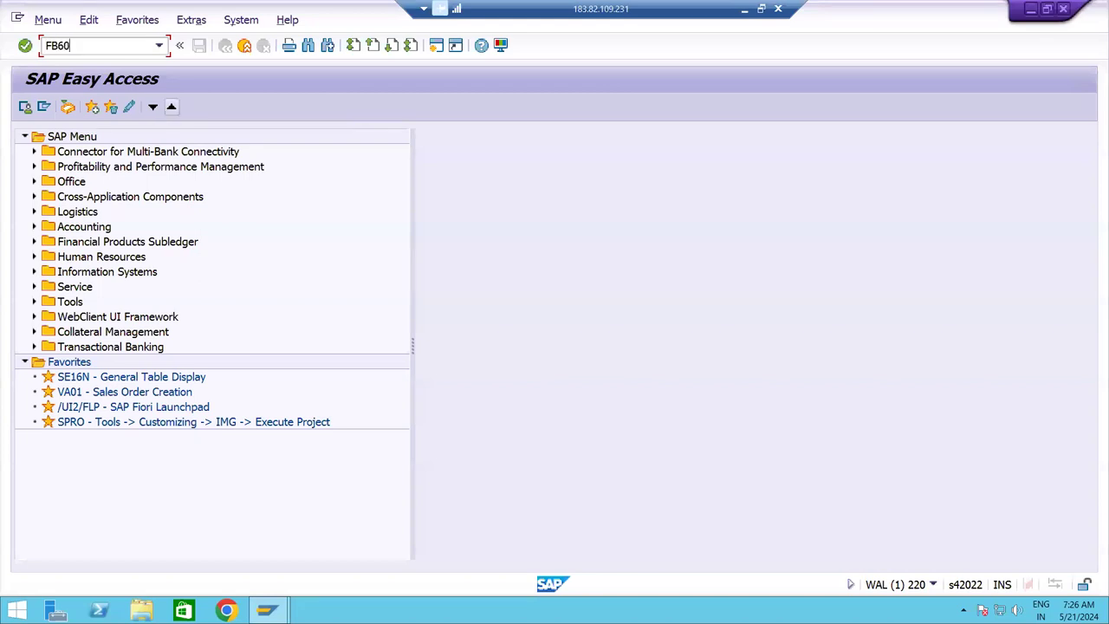
# Run FB60, set company code IC10, and choose supplier AV PVT LTD (15072).
pyautogui.press('Return')
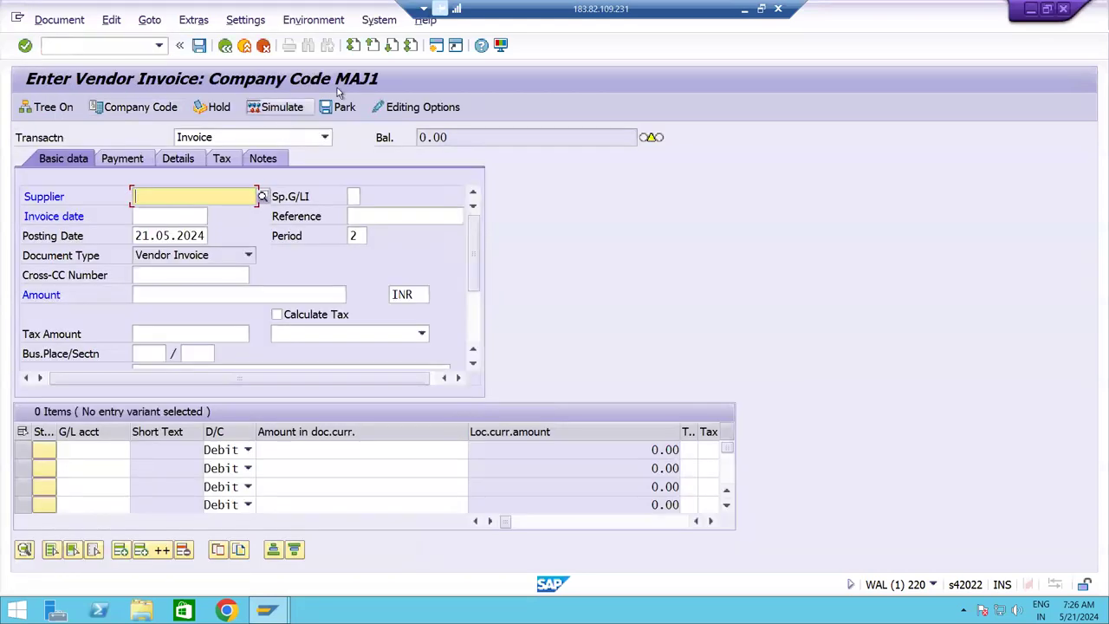
pyautogui.click(140, 107)
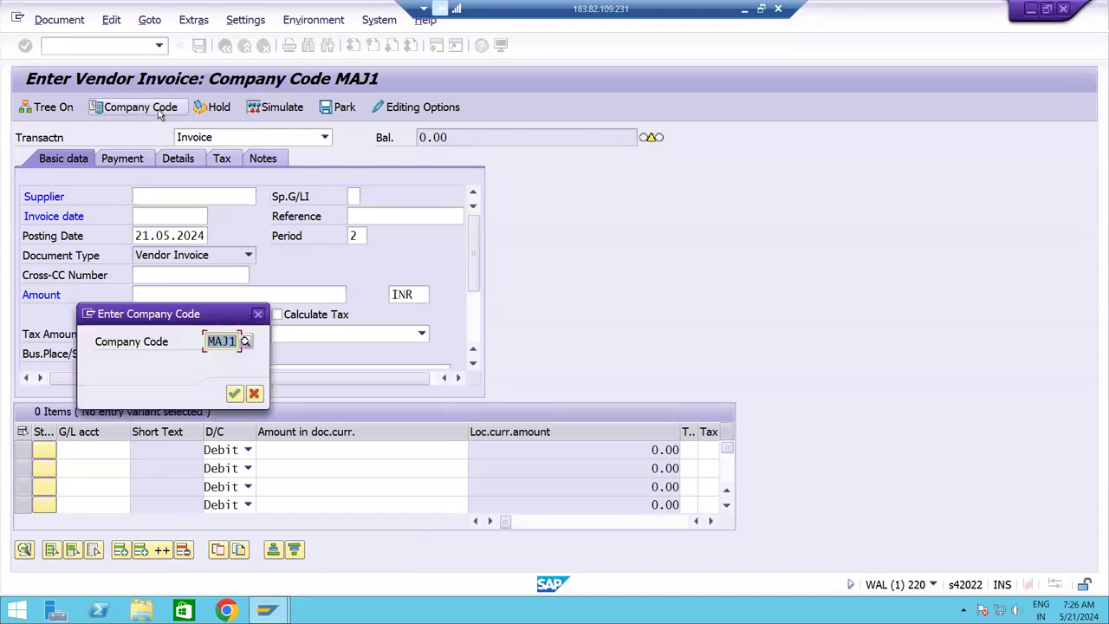
pyautogui.write('IC')
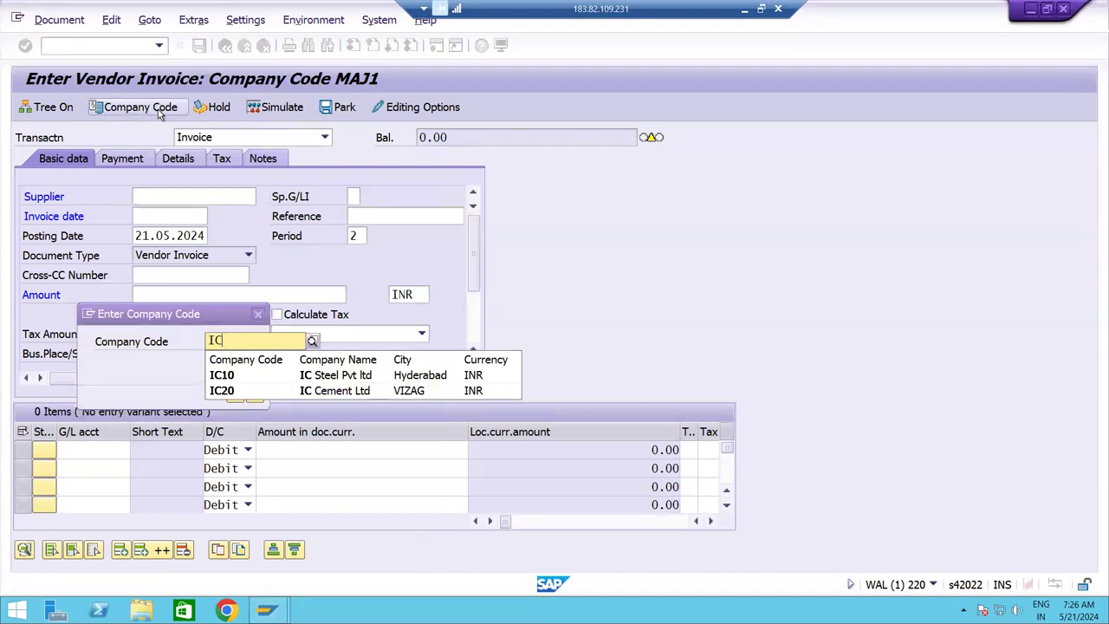
pyautogui.write('10')
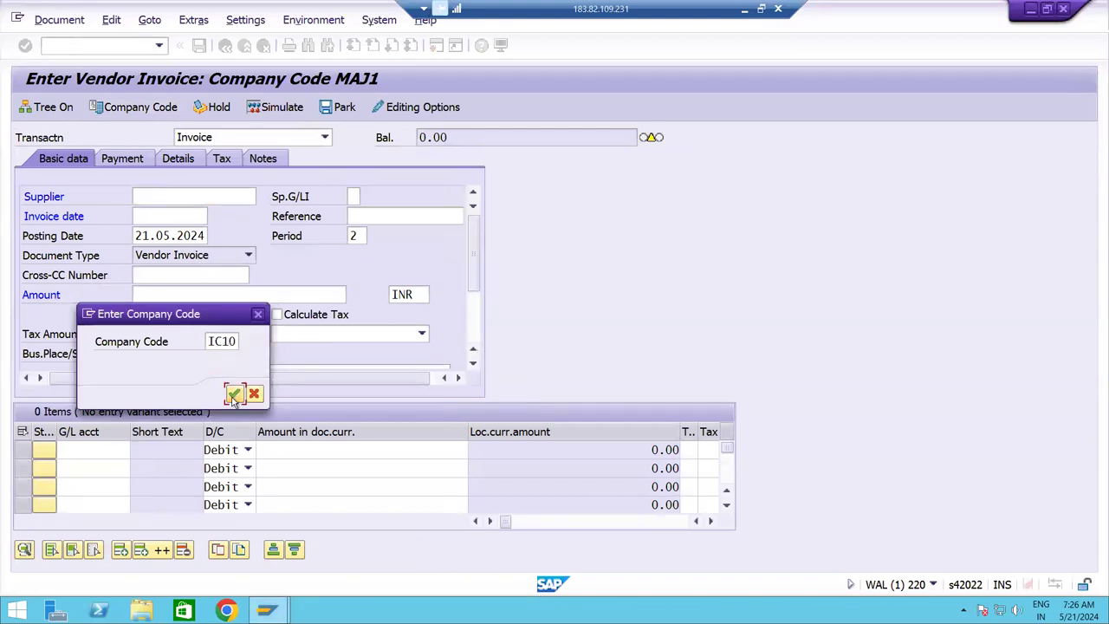
pyautogui.click(234, 395)
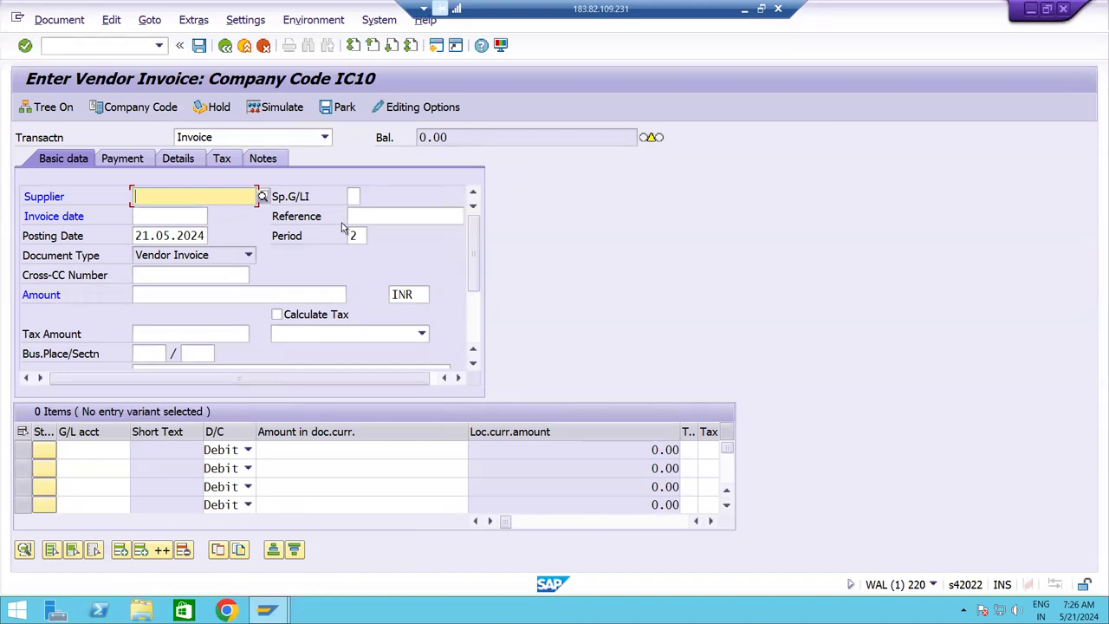
pyautogui.click(263, 197)
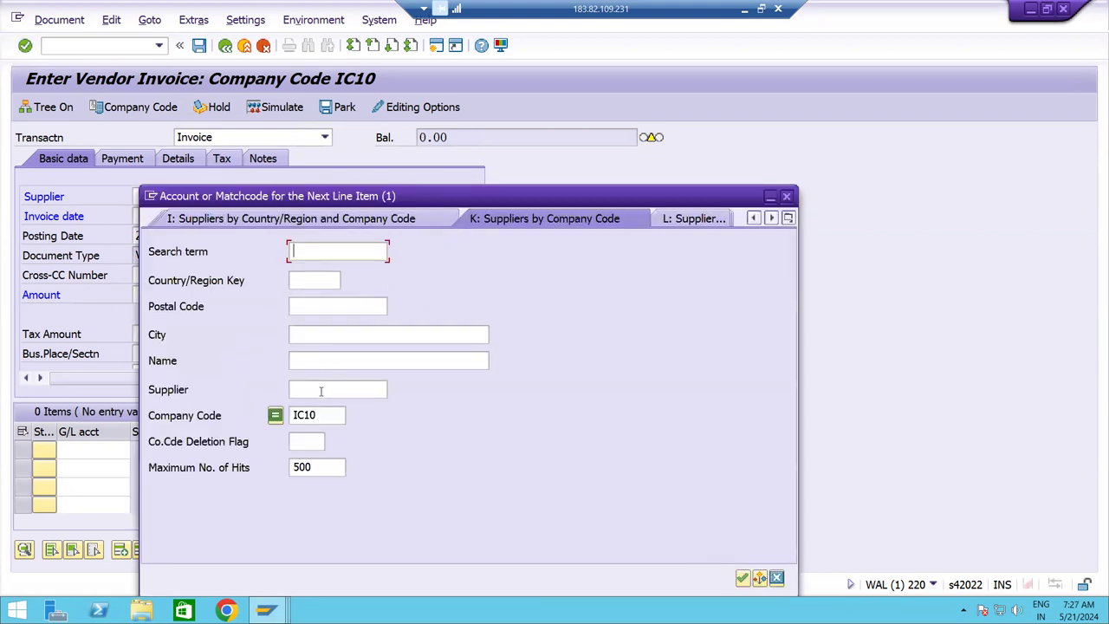
pyautogui.press('Return')
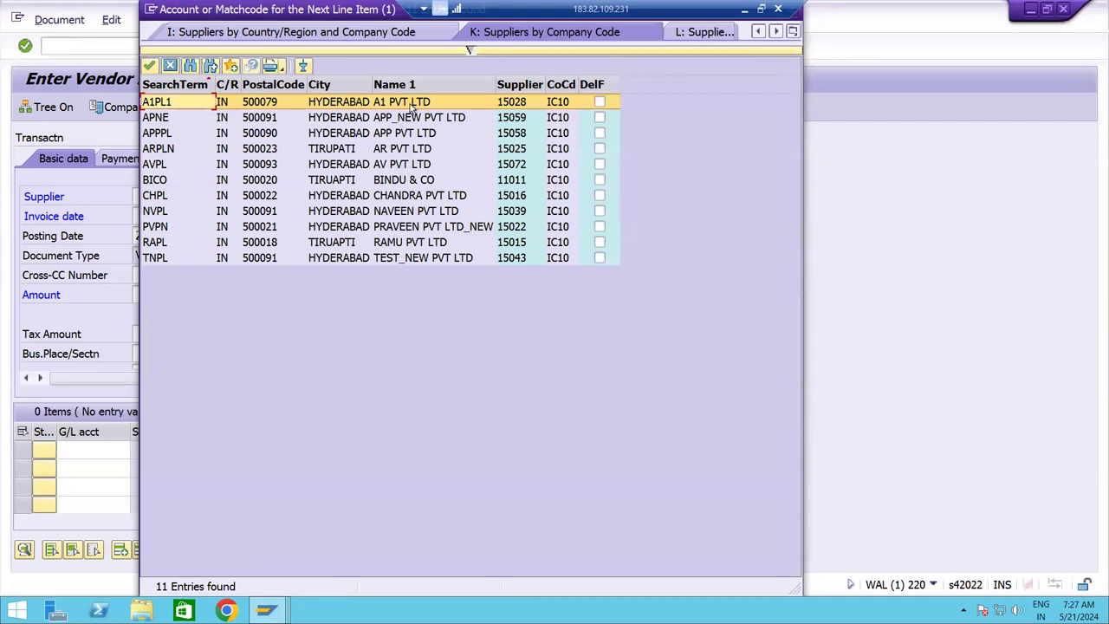
pyautogui.click(389, 167)
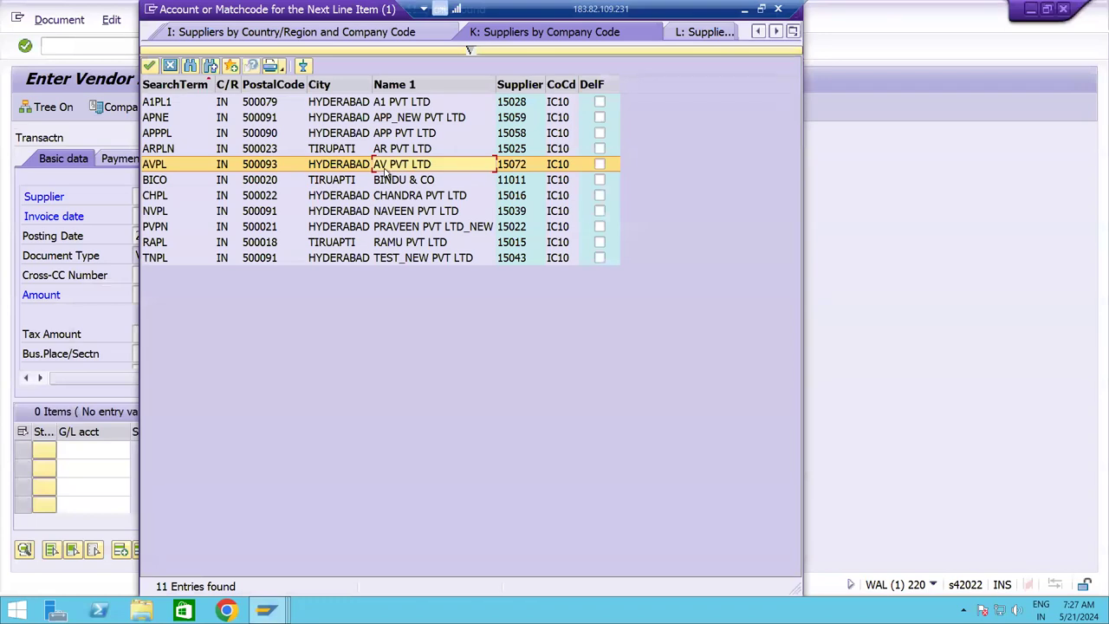
pyautogui.doubleClick(387, 168)
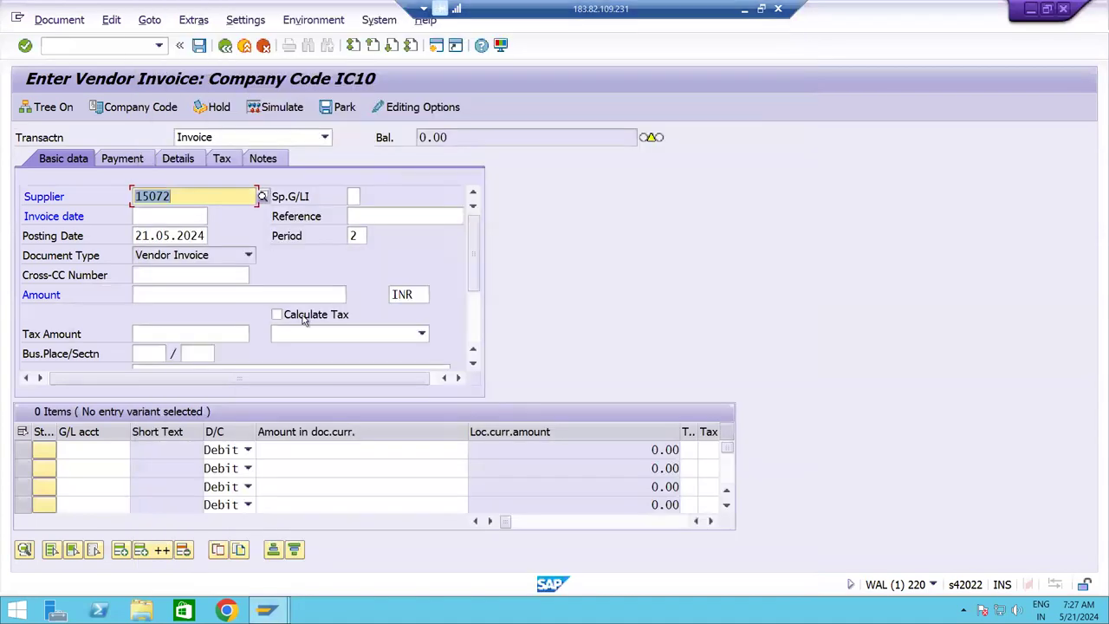
# Fill invoice date 21.05.2024, reference Testing and text Being Vendor Invoice Posting.
pyautogui.press('Tab')
pyautogui.press('Tab')
pyautogui.press('Tab')
pyautogui.press('Tab')
pyautogui.hotkey('ctrl', 'c')
pyautogui.press('End')
pyautogui.hotkey('shift', 'Tab')
pyautogui.hotkey('shift', 'Tab')
pyautogui.hotkey('ctrl', 'v')
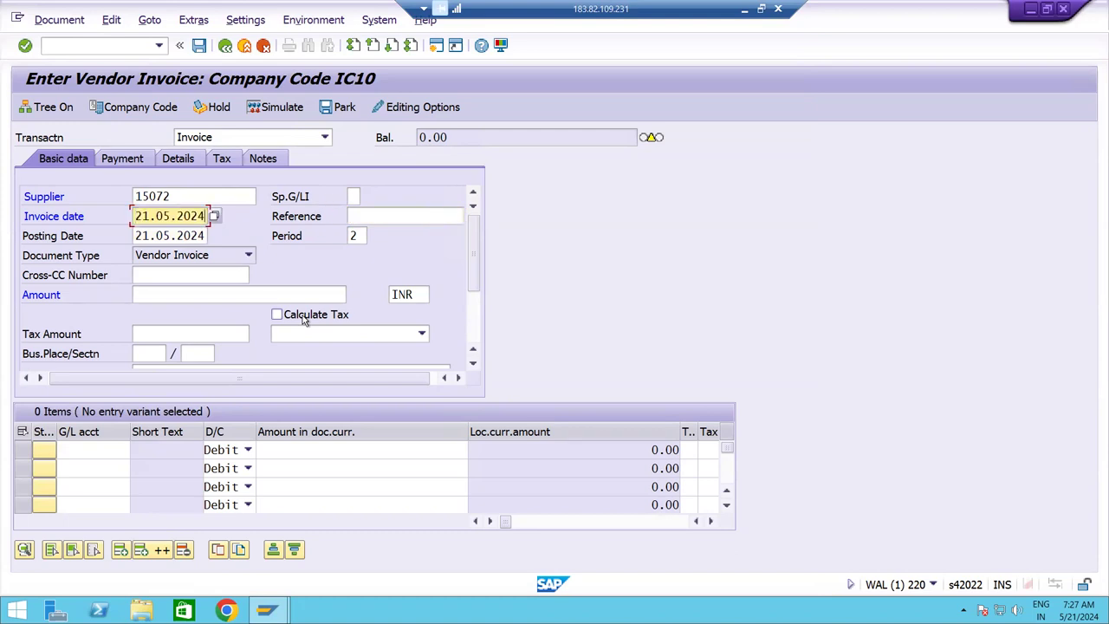
pyautogui.press('Tab')
pyautogui.press('Down')
pyautogui.press('Down')
pyautogui.press('Tab')
pyautogui.press('Tab')
pyautogui.press('Tab')
pyautogui.press('Tab')
pyautogui.press('Tab')
pyautogui.press('Tab')
pyautogui.press('Tab')
pyautogui.press('Tab')
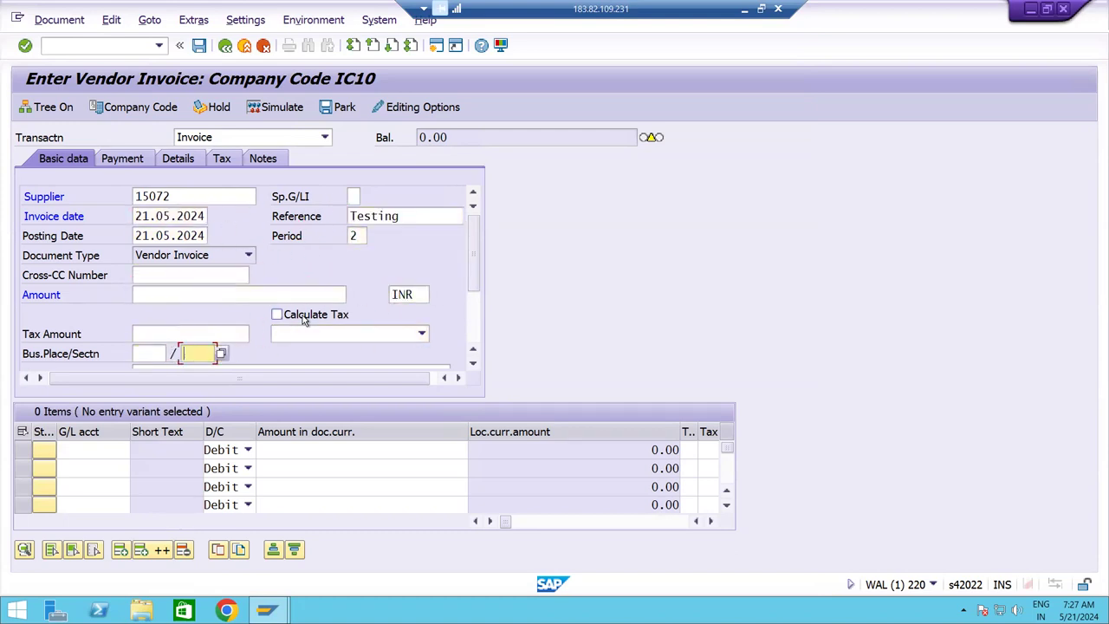
pyautogui.press('Down')
pyautogui.press('Down')
pyautogui.press('Down')
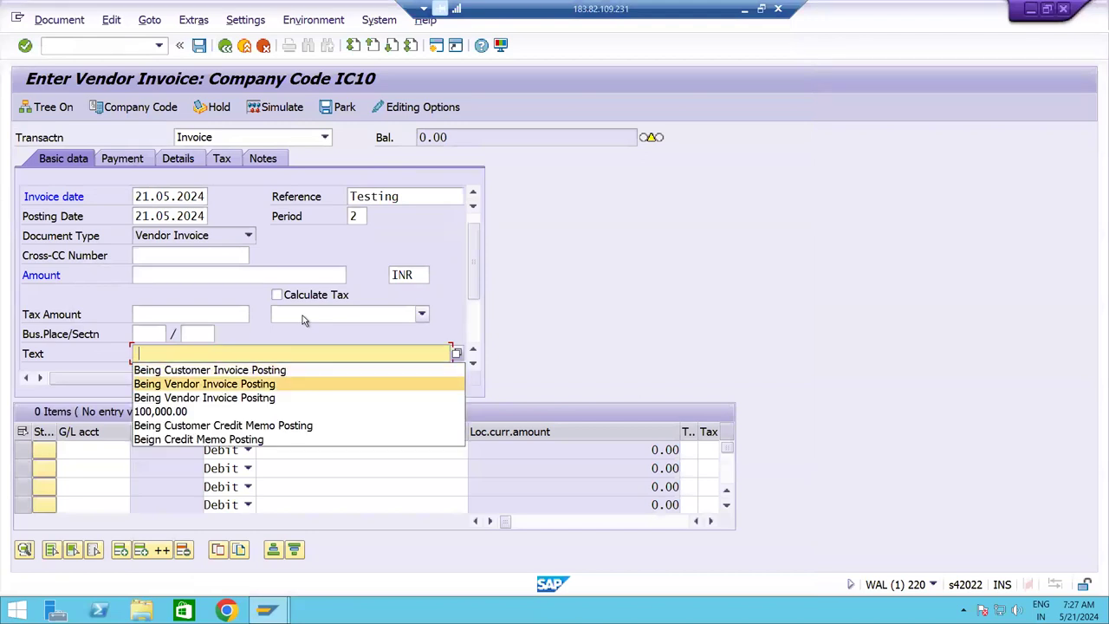
pyautogui.press('Return')
pyautogui.press('Return')
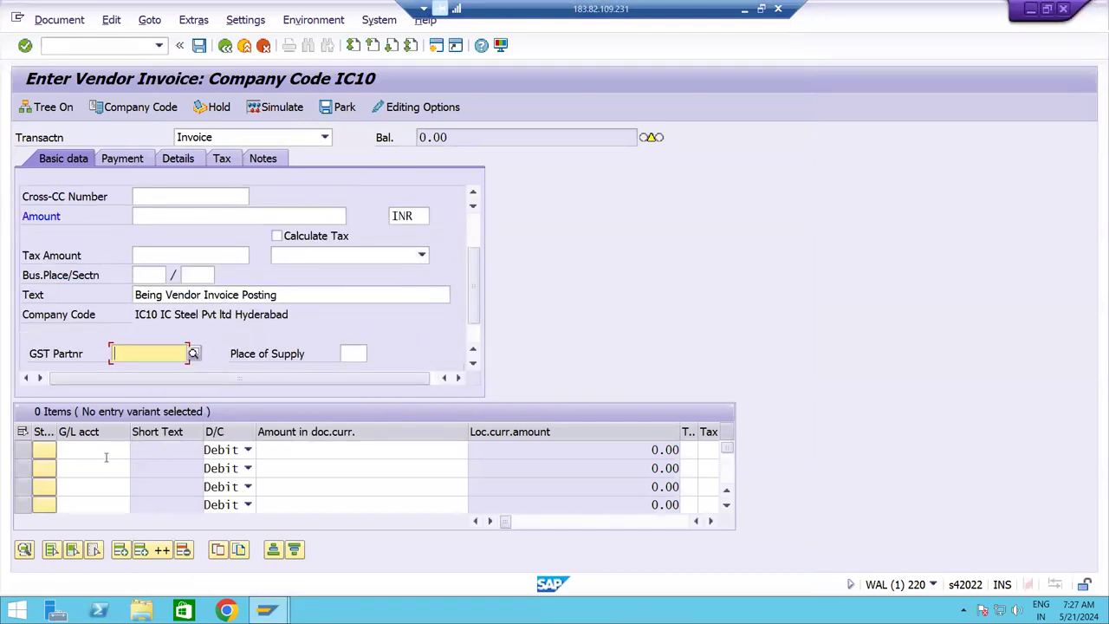
# Add a line on G/L 440000 for 100000 with cost center ICFC.
pyautogui.click(102, 449)
pyautogui.write('44')
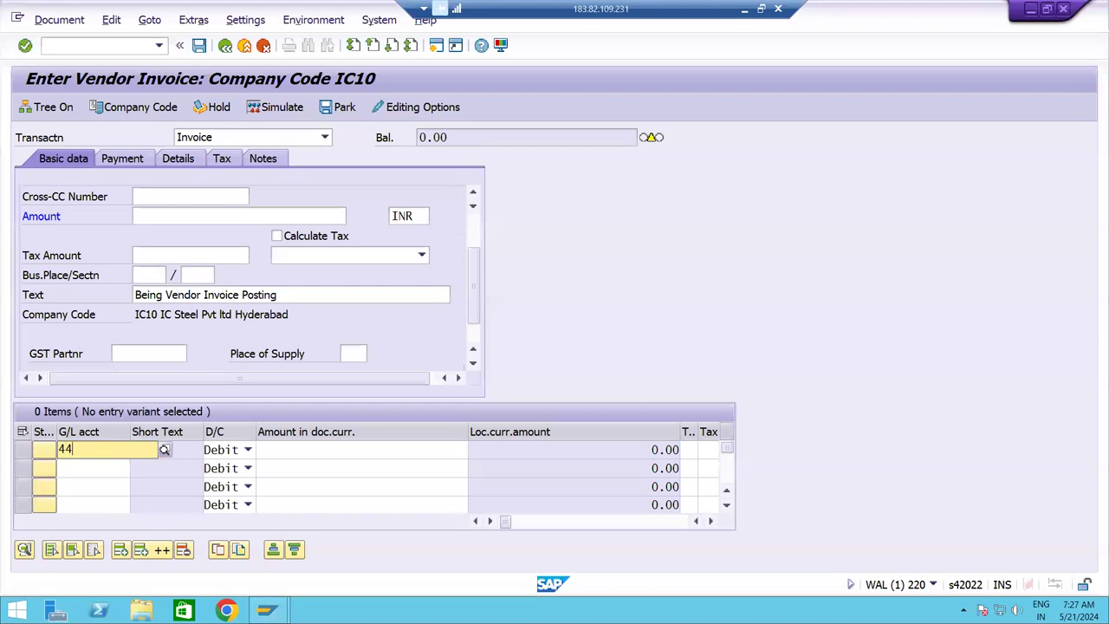
pyautogui.click(94, 483)
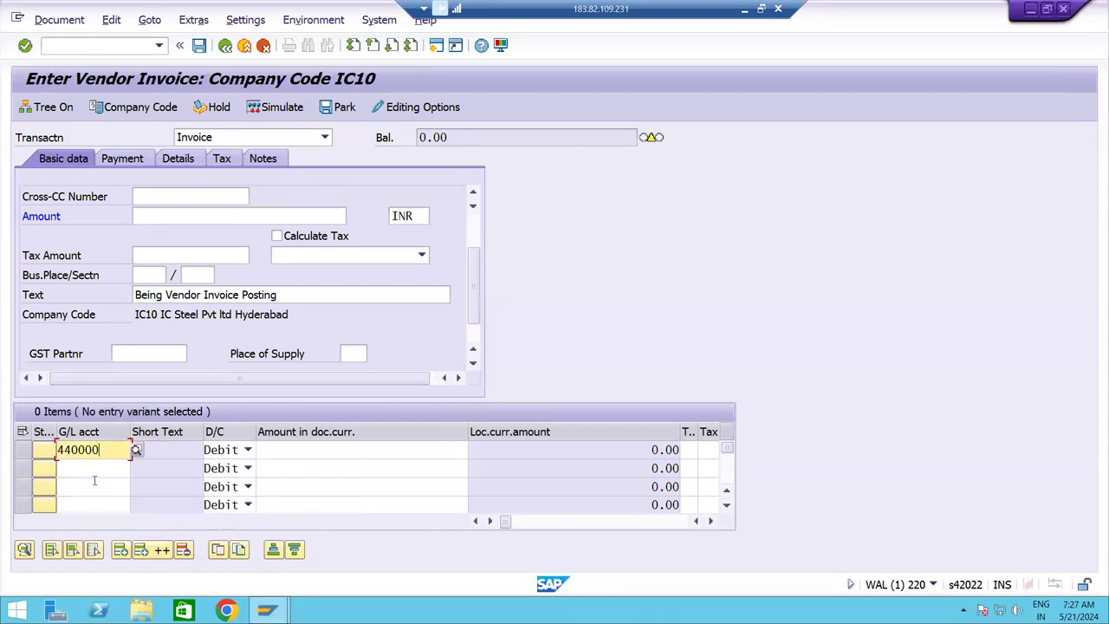
pyautogui.write('100')
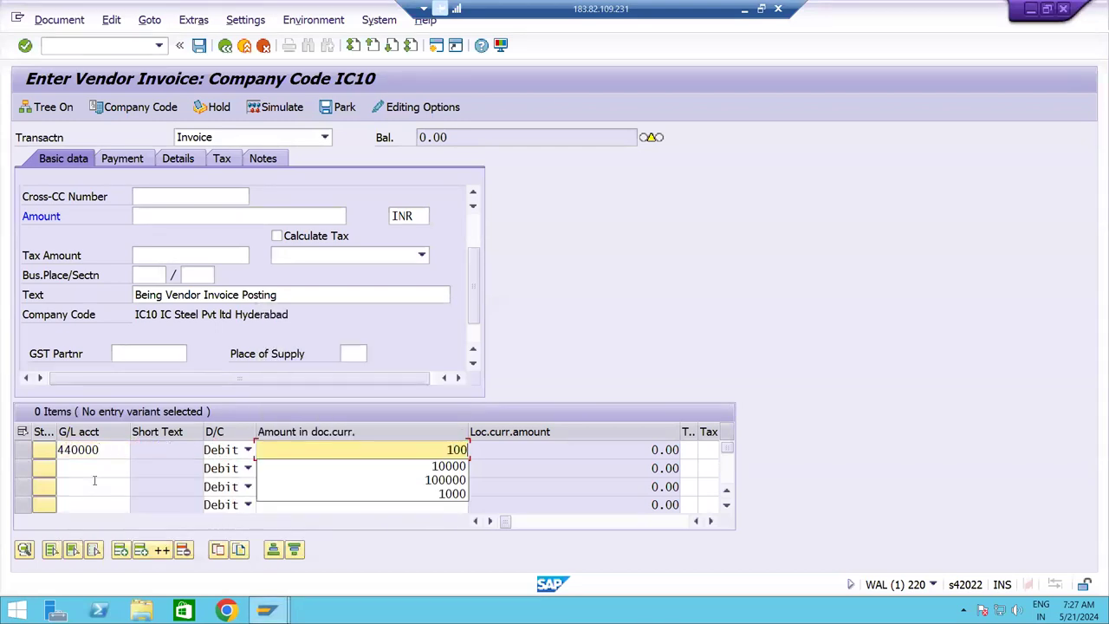
pyautogui.write('000')
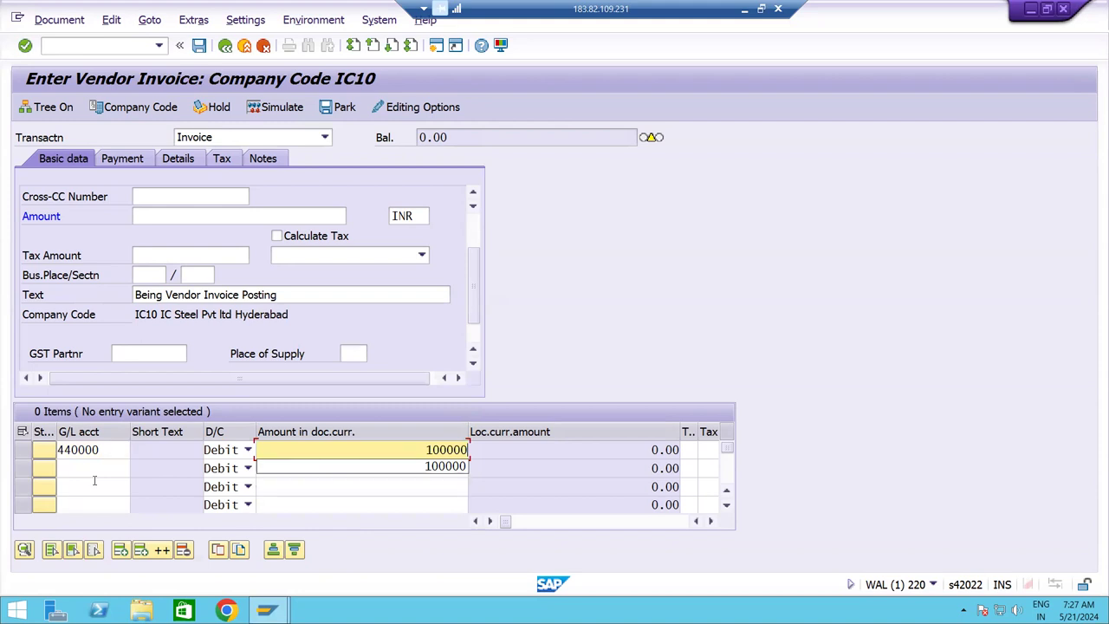
pyautogui.press('Tab')
pyautogui.press('Tab')
pyautogui.press('Tab')
pyautogui.press('Tab')
pyautogui.press('Tab')
pyautogui.press('Tab')
pyautogui.press('Tab')
pyautogui.press('Tab')
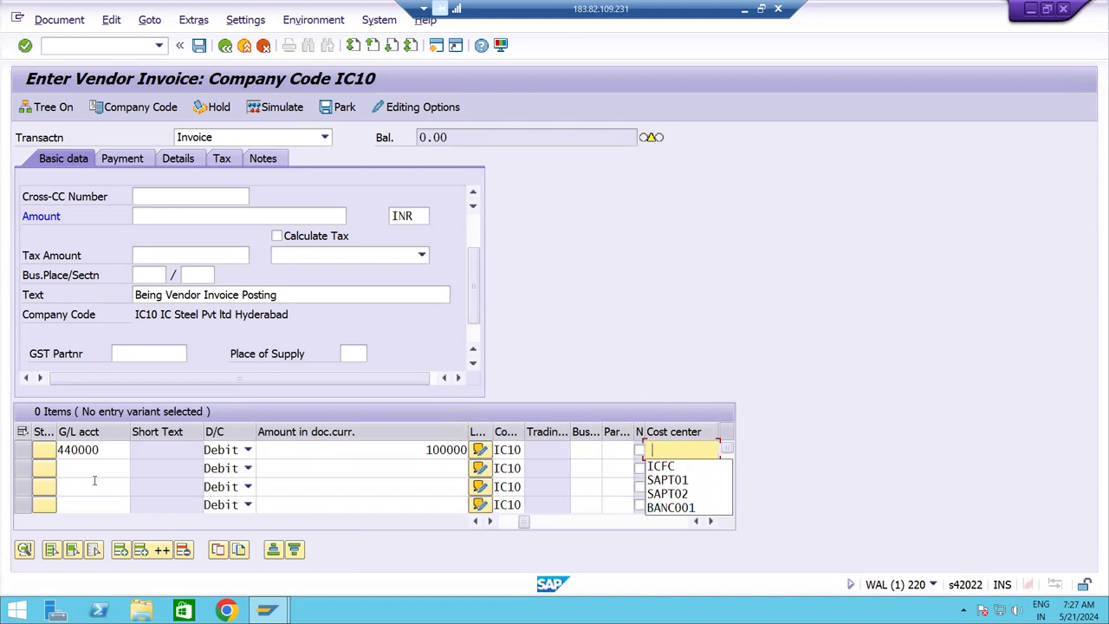
pyautogui.press('Down')
pyautogui.press('Tab')
pyautogui.press('Return')
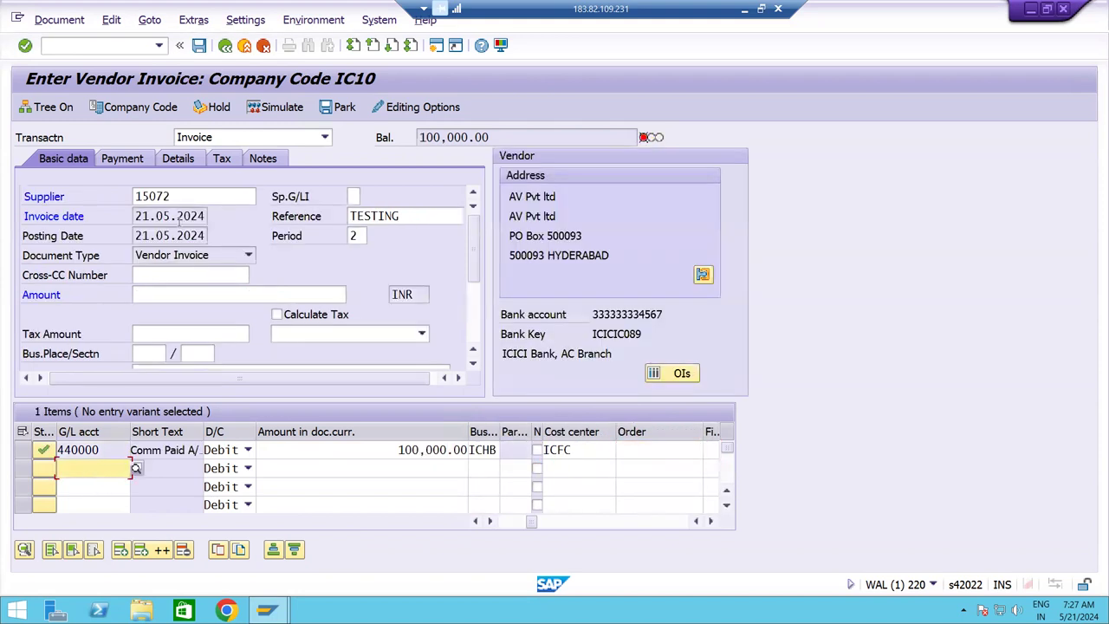
# Enter header amount 100,000.00, simulate, and post the vendor invoice as document 100000046.
pyautogui.click(506, 137)
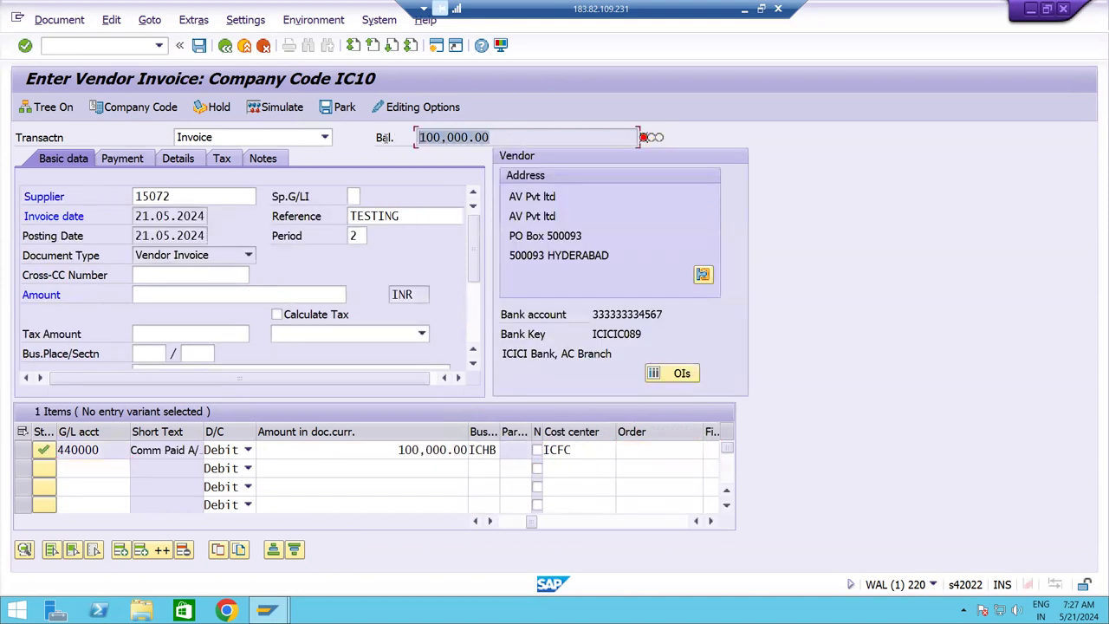
pyautogui.click(201, 297)
pyautogui.write('100,000.00')
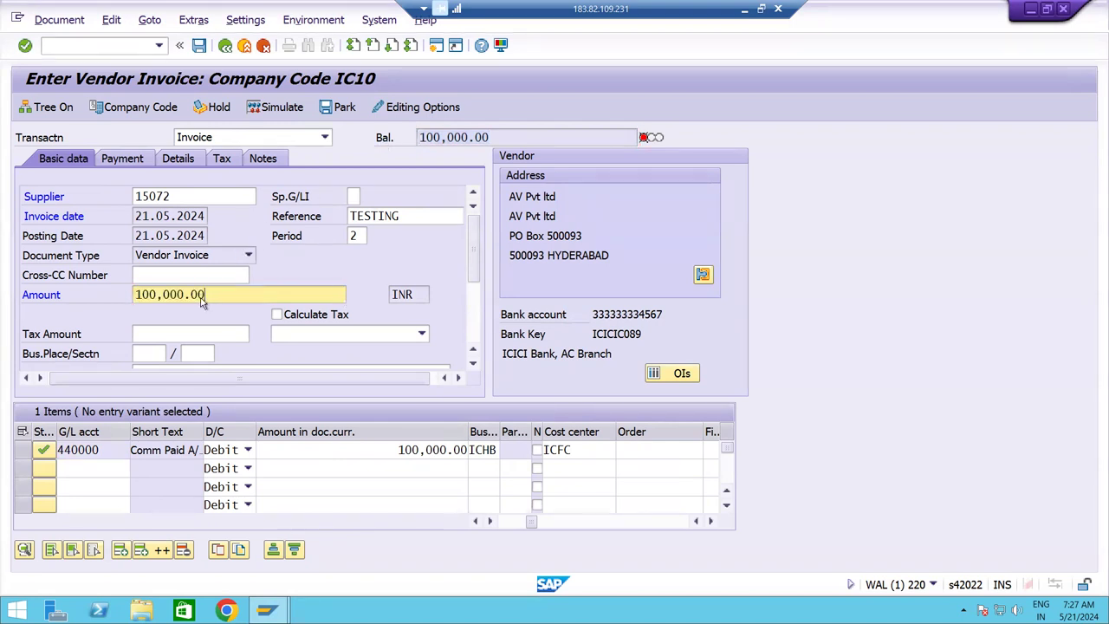
pyautogui.press('Return')
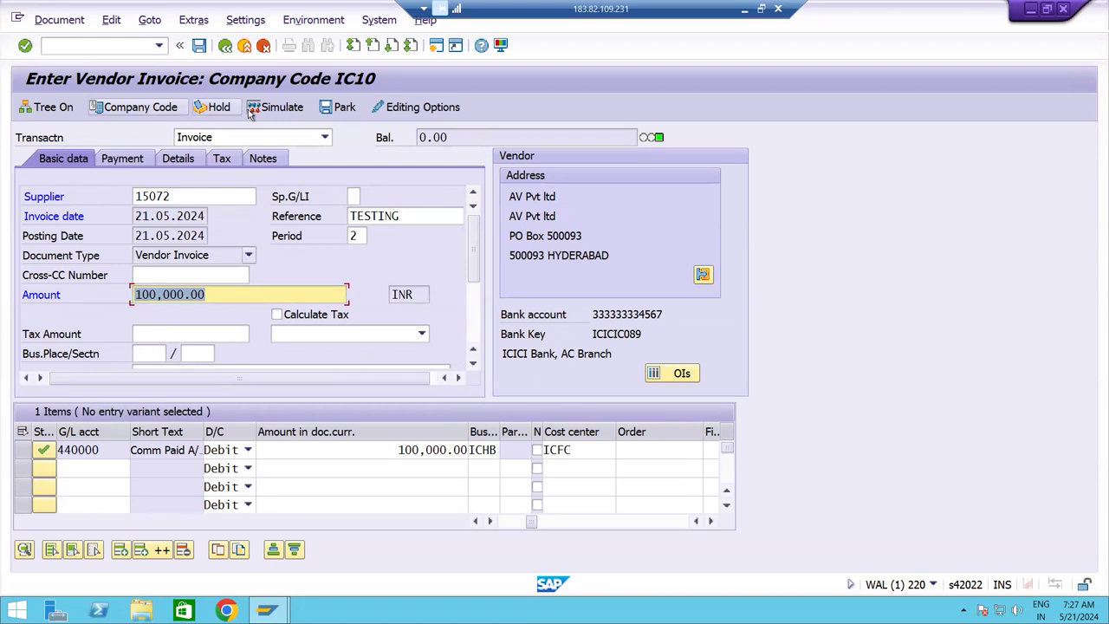
pyautogui.click(270, 110)
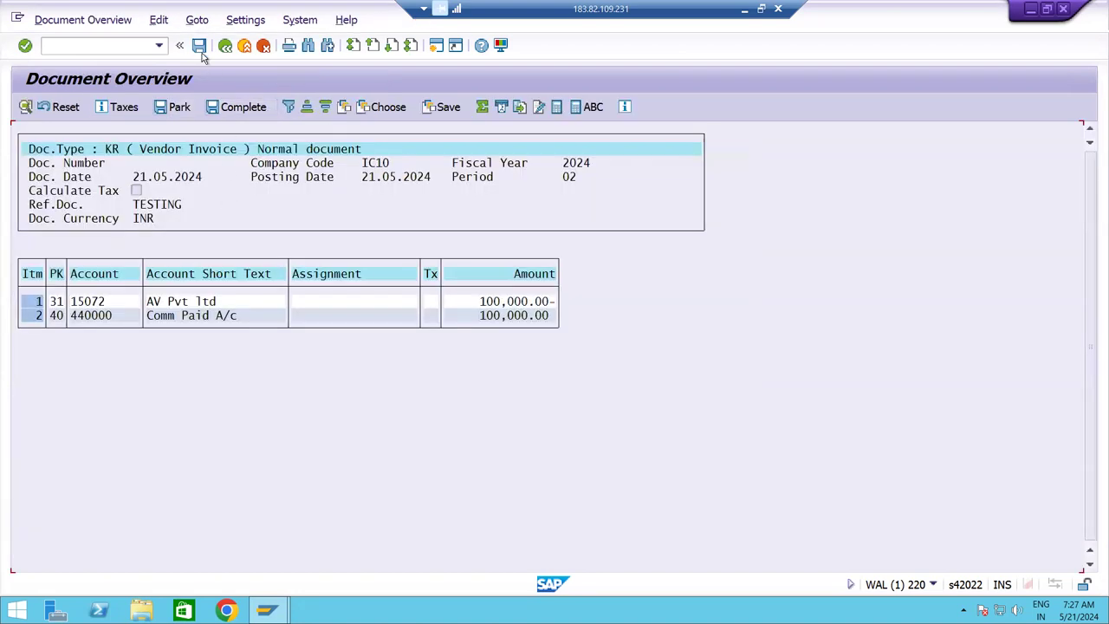
pyautogui.click(199, 47)
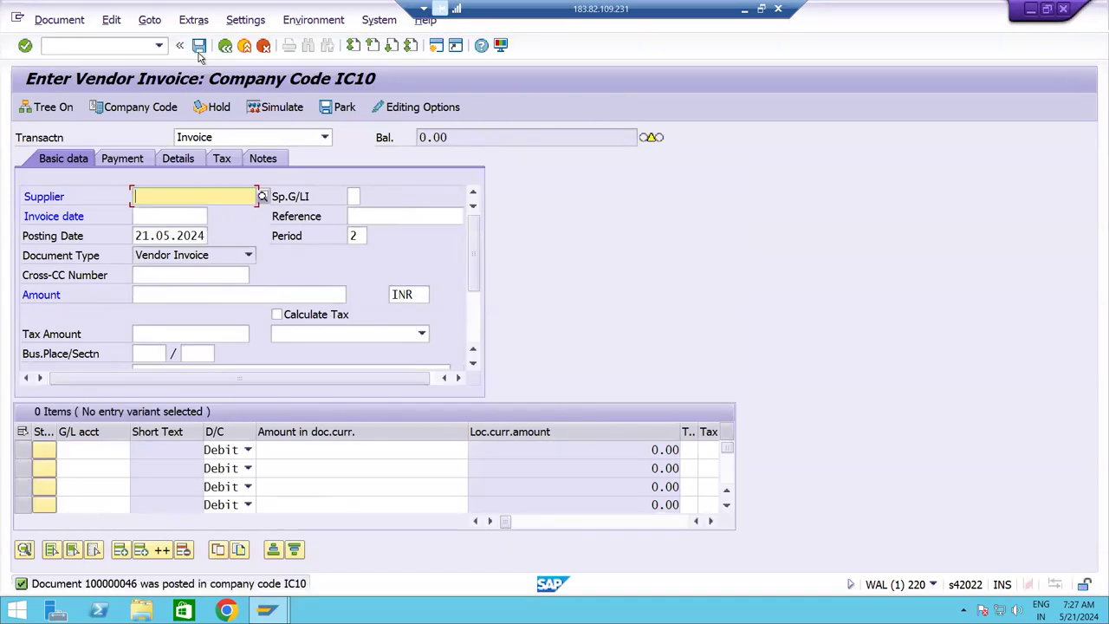
pyautogui.click(85, 21)
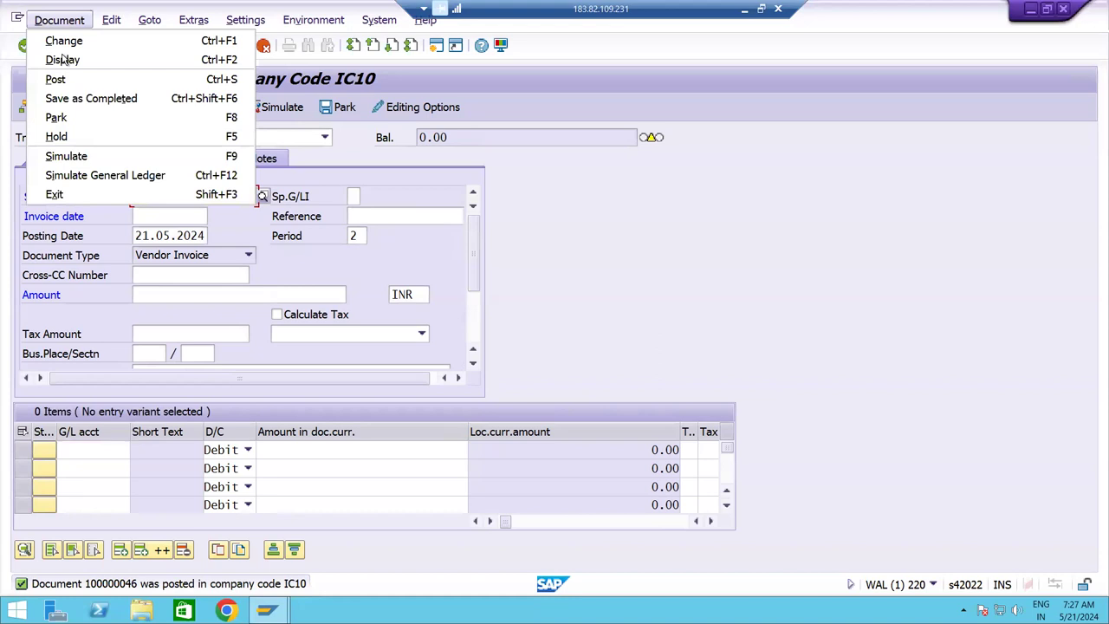
pyautogui.click(61, 61)
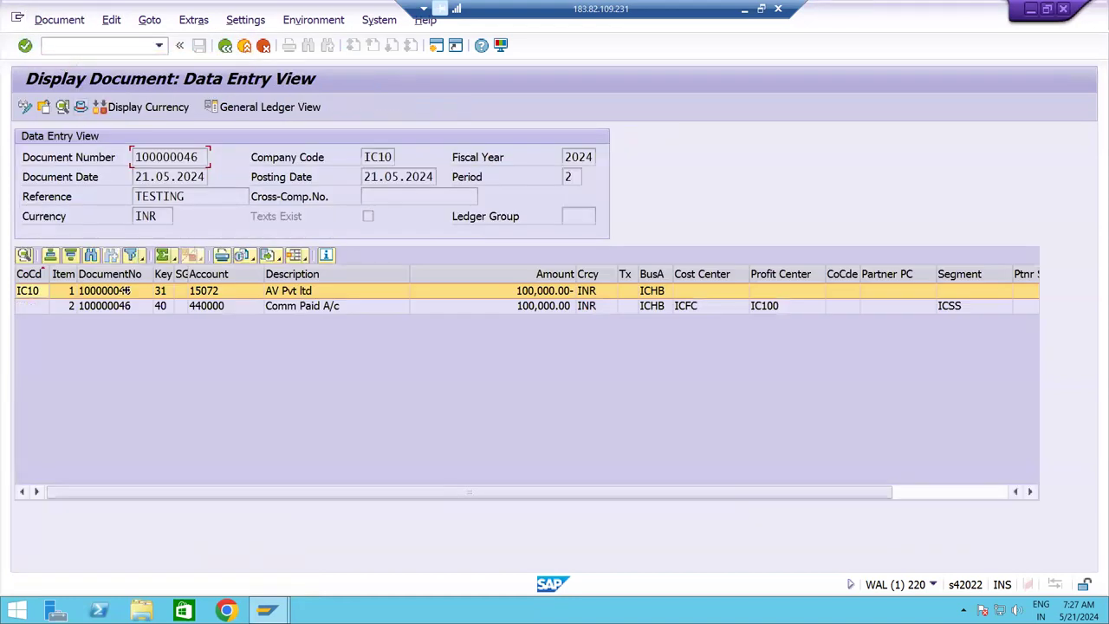
pyautogui.click(178, 305)
pyautogui.click(179, 292)
pyautogui.click(302, 309)
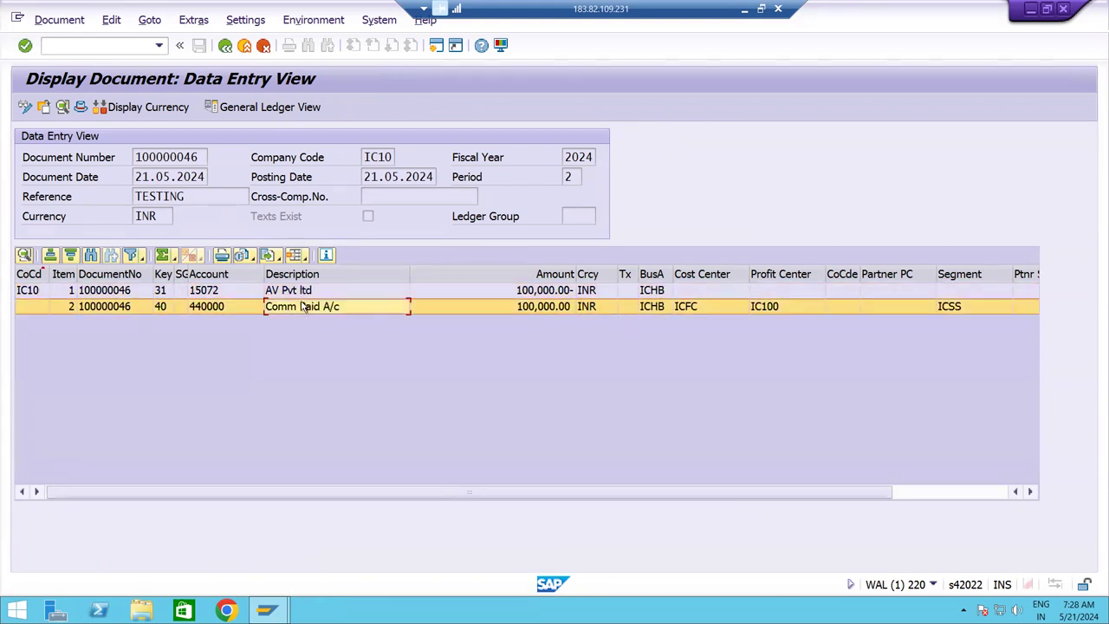
pyautogui.click(301, 296)
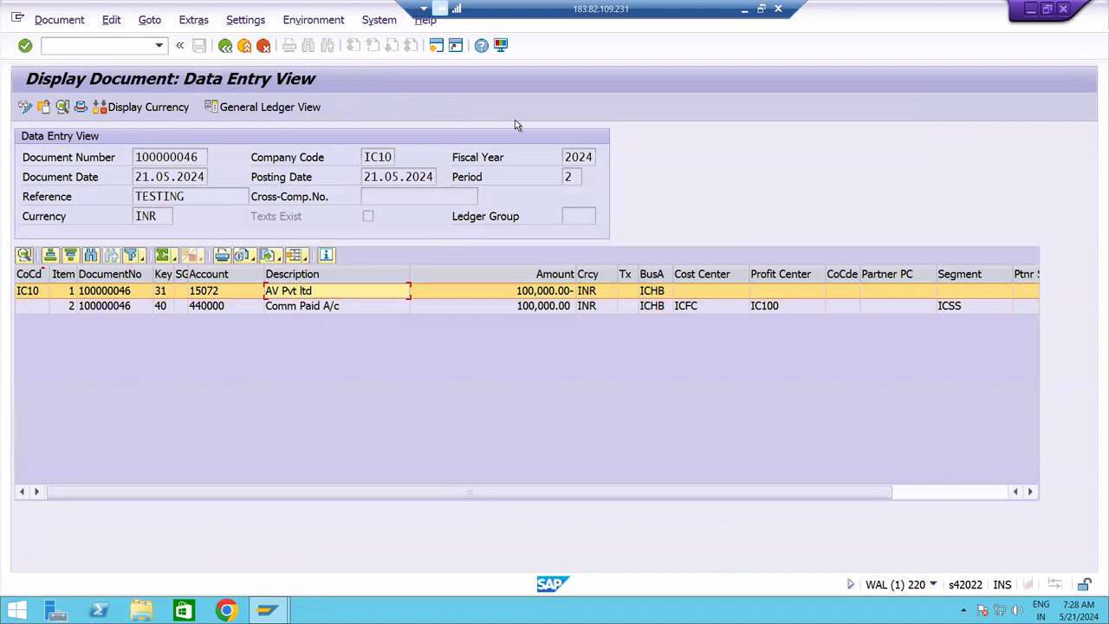
pyautogui.click(224, 45)
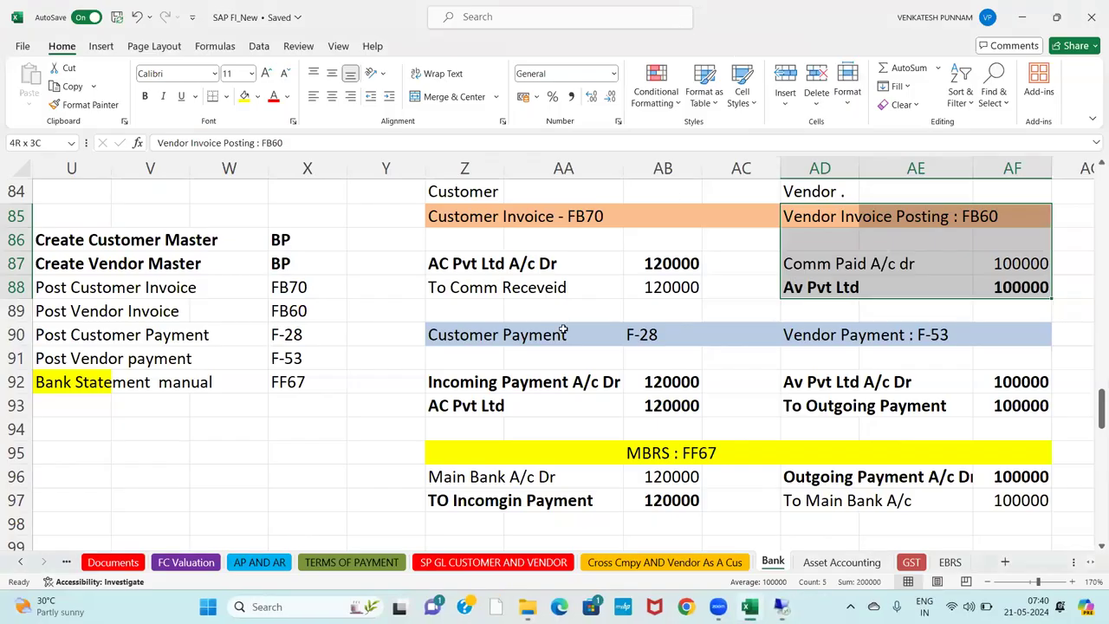
pyautogui.click(479, 341)
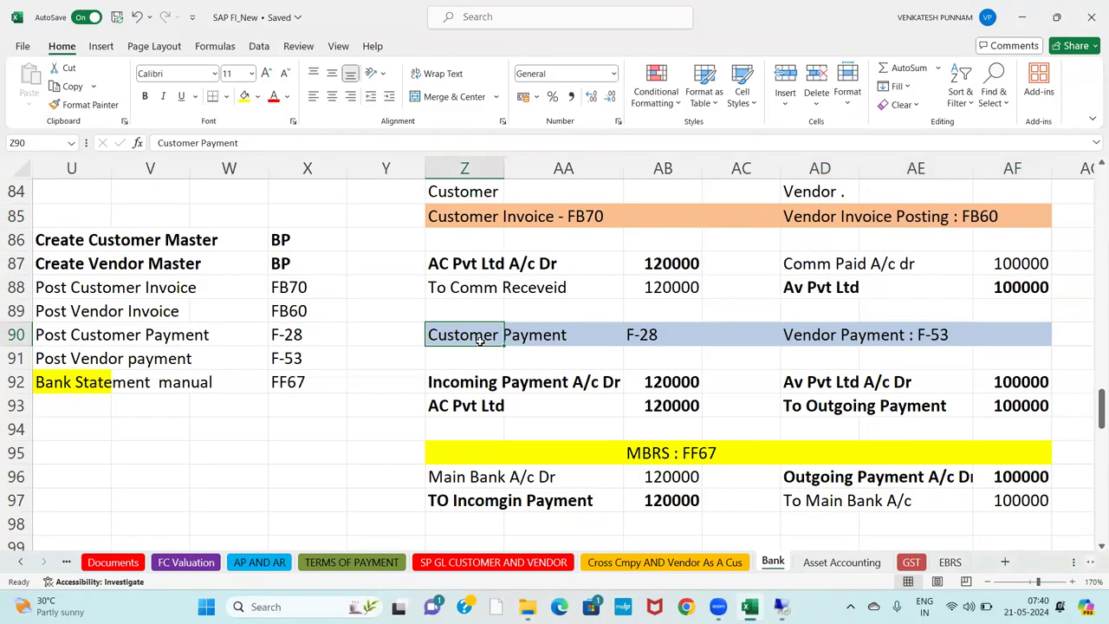
pyautogui.hotkey('shift', 'Right')
pyautogui.hotkey('shift', 'Right')
pyautogui.hotkey('shift', 'Right')
pyautogui.hotkey('shift', 'Right')
pyautogui.hotkey('shift', 'Right')
pyautogui.hotkey('shift', 'Right')
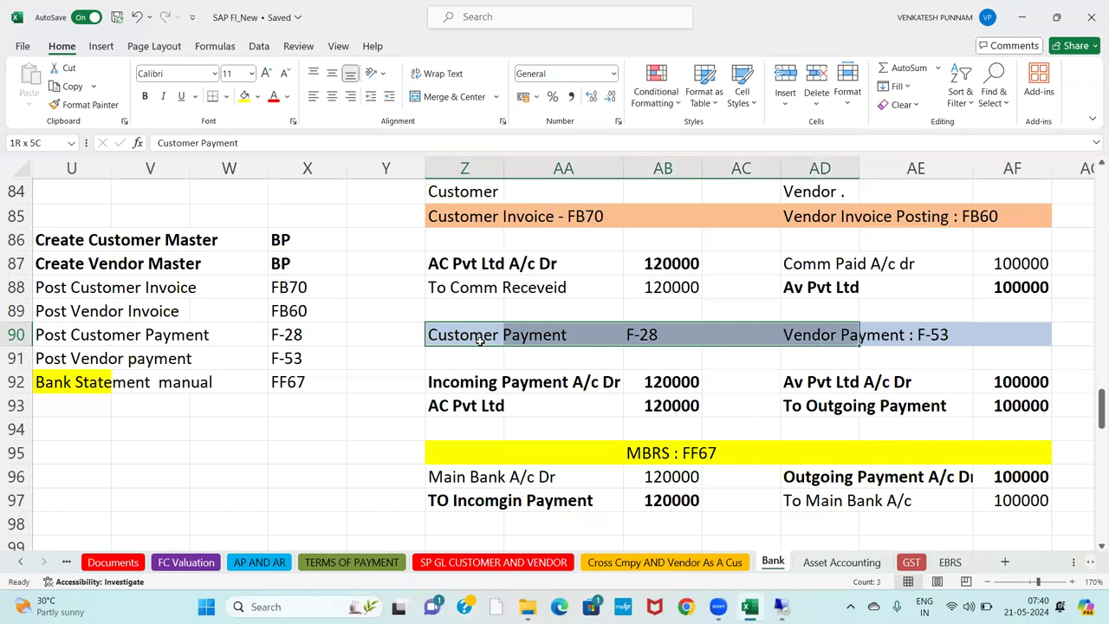
pyautogui.hotkey('shift', 'Down')
pyautogui.hotkey('shift', 'Down')
pyautogui.hotkey('shift', 'Down')
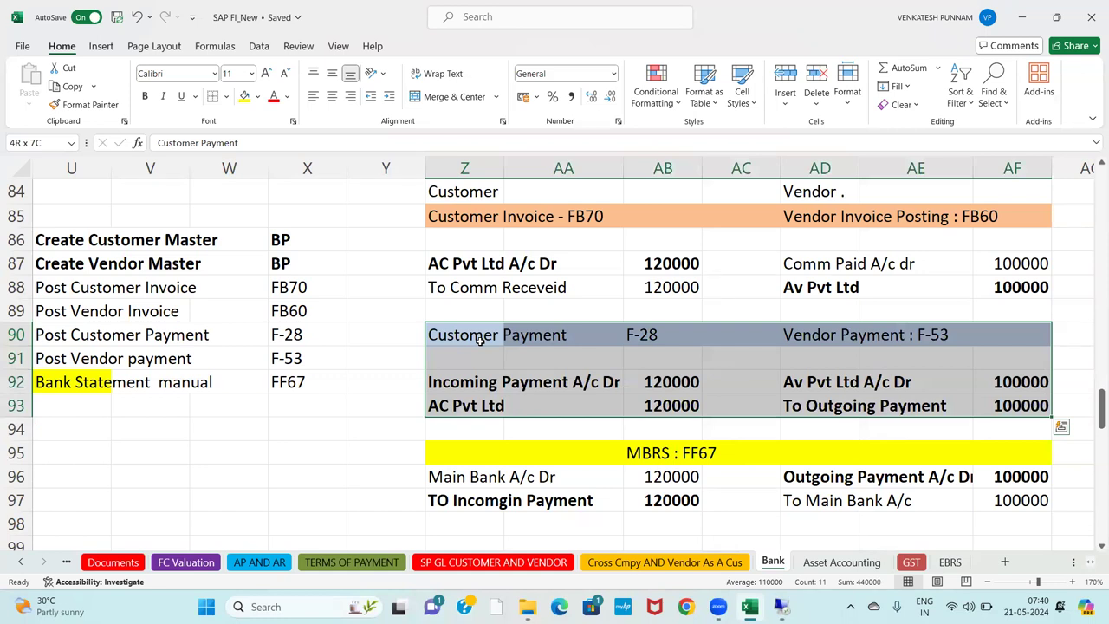
pyautogui.press('Left')
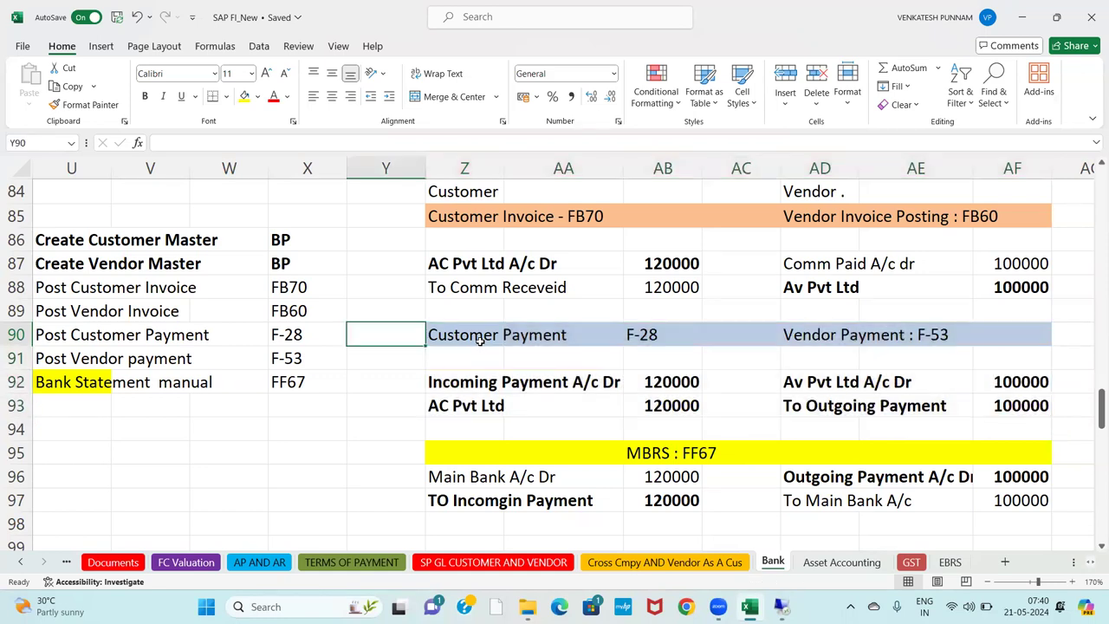
pyautogui.press('Right')
pyautogui.hotkey('shift', 'Right')
pyautogui.hotkey('shift', 'Right')
pyautogui.hotkey('shift', 'Down')
pyautogui.hotkey('shift', 'Down')
pyautogui.hotkey('shift', 'Down')
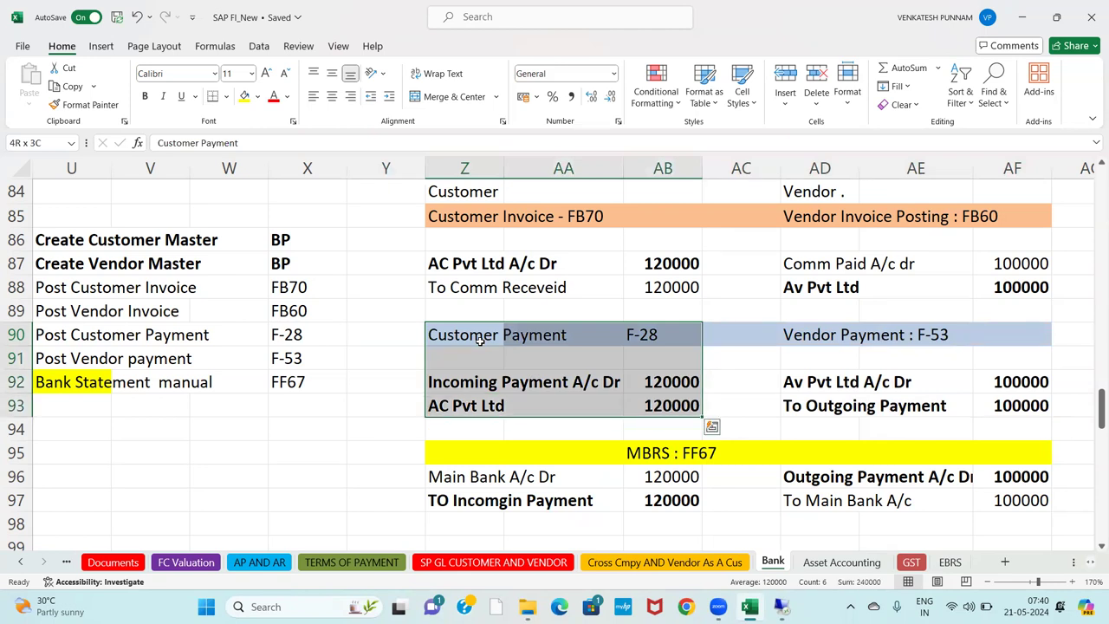
pyautogui.hotkey('alt', 'Tab')
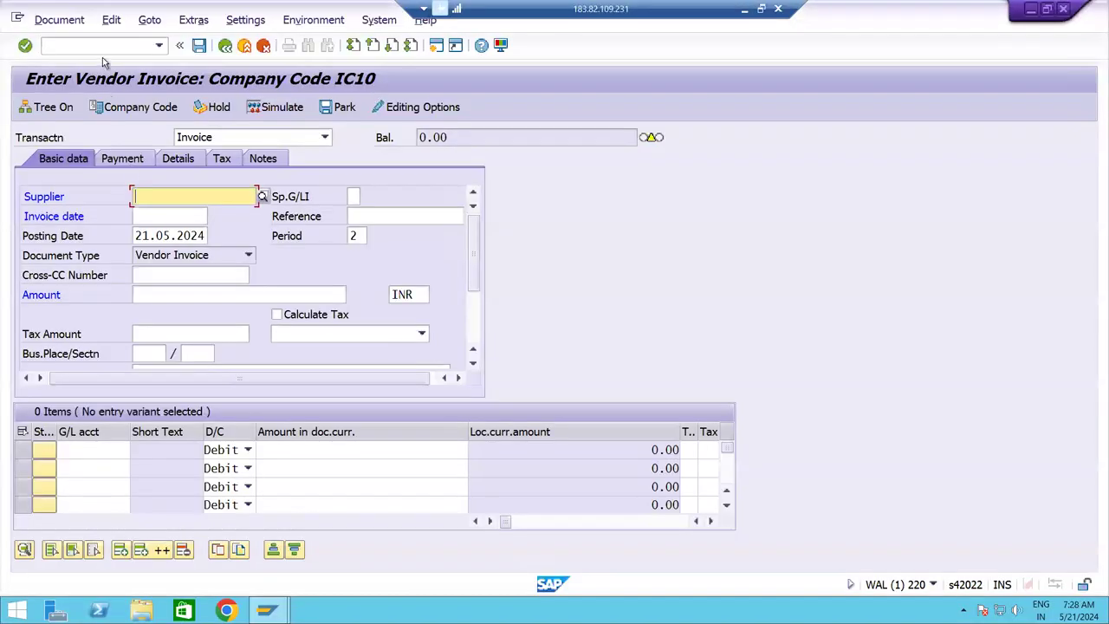
# Leave the invoice screen with /n and start incoming payment transaction F-28.
pyautogui.click(99, 44)
pyautogui.write('/n')
pyautogui.press('Return')
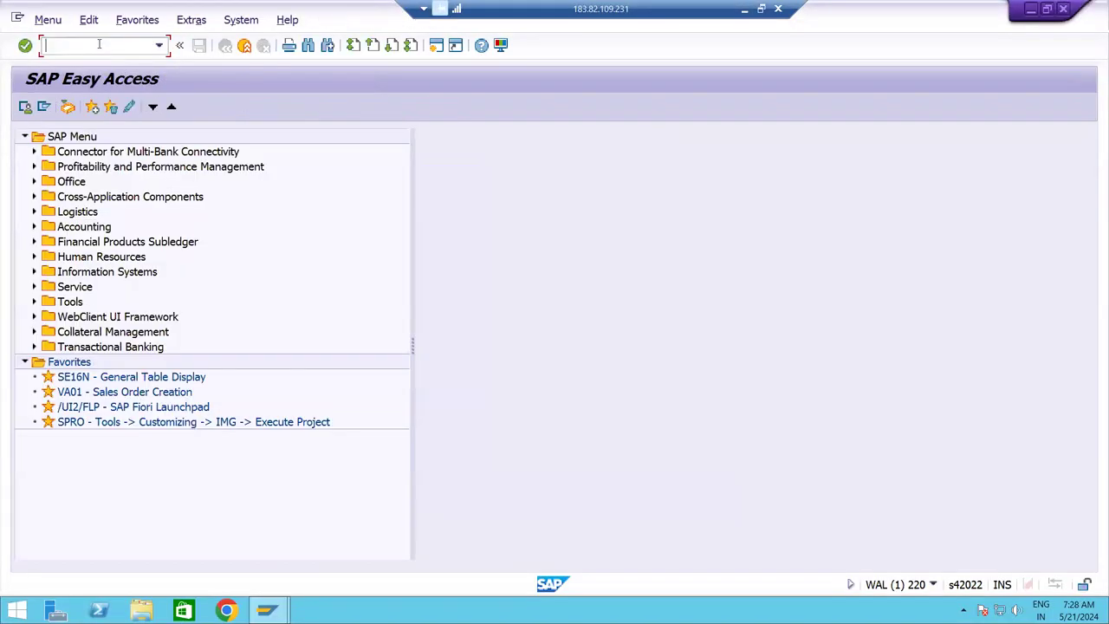
pyautogui.write('F-28')
pyautogui.press('Return')
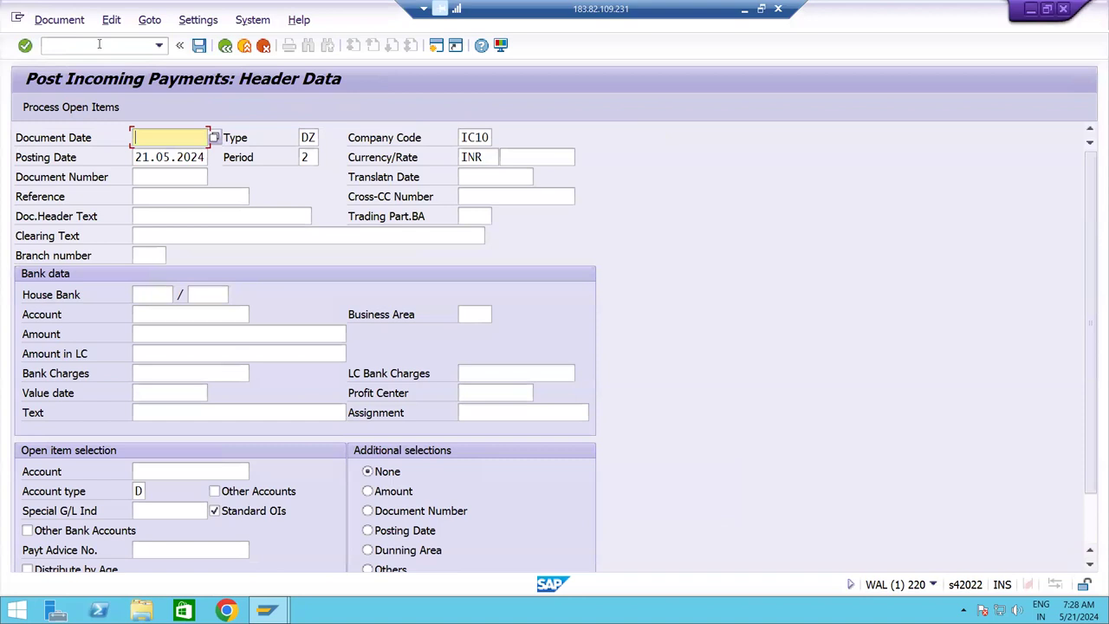
# Set document date 21.05.2024 and reference Testing in the payment header.
pyautogui.press('Tab')
pyautogui.press('Tab')
pyautogui.press('Tab')
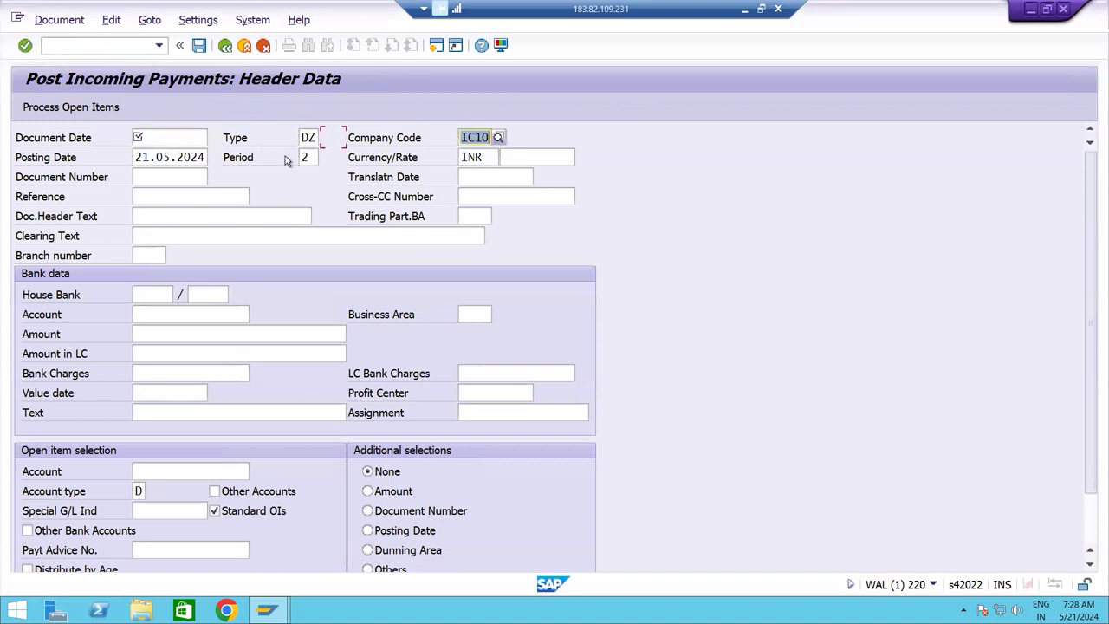
pyautogui.hotkey('shift', 'Tab')
pyautogui.hotkey('shift', 'Tab')
pyautogui.hotkey('shift', 'Tab')
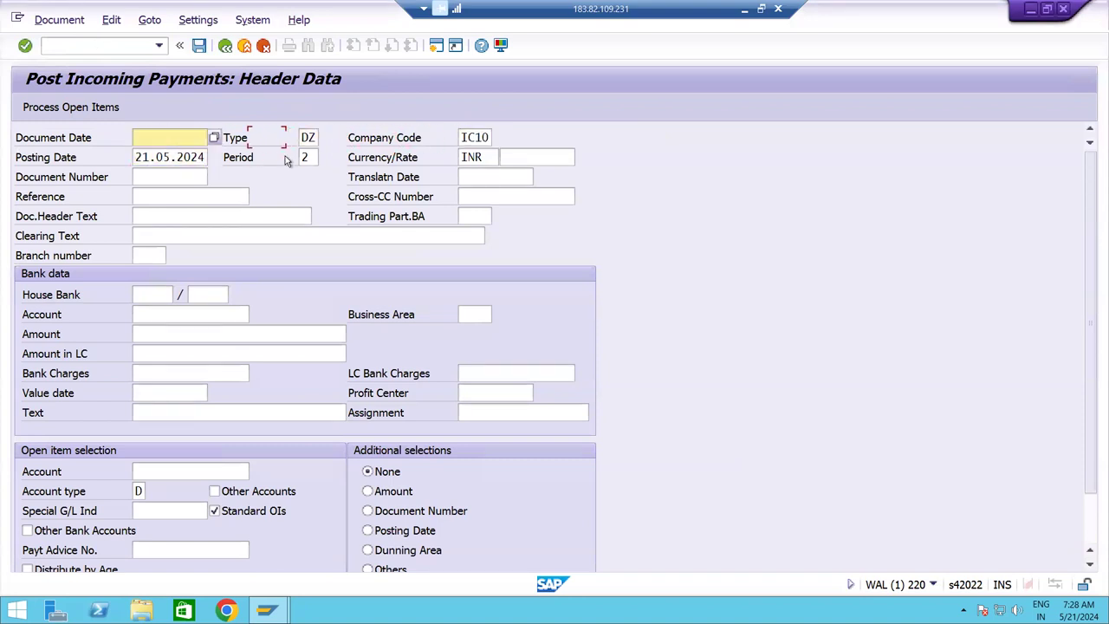
pyautogui.write('21.05.2024')
pyautogui.press('Tab')
pyautogui.press('Tab')
pyautogui.press('Tab')
pyautogui.press('Tab')
pyautogui.press('Tab')
pyautogui.press('Tab')
pyautogui.press('Tab')
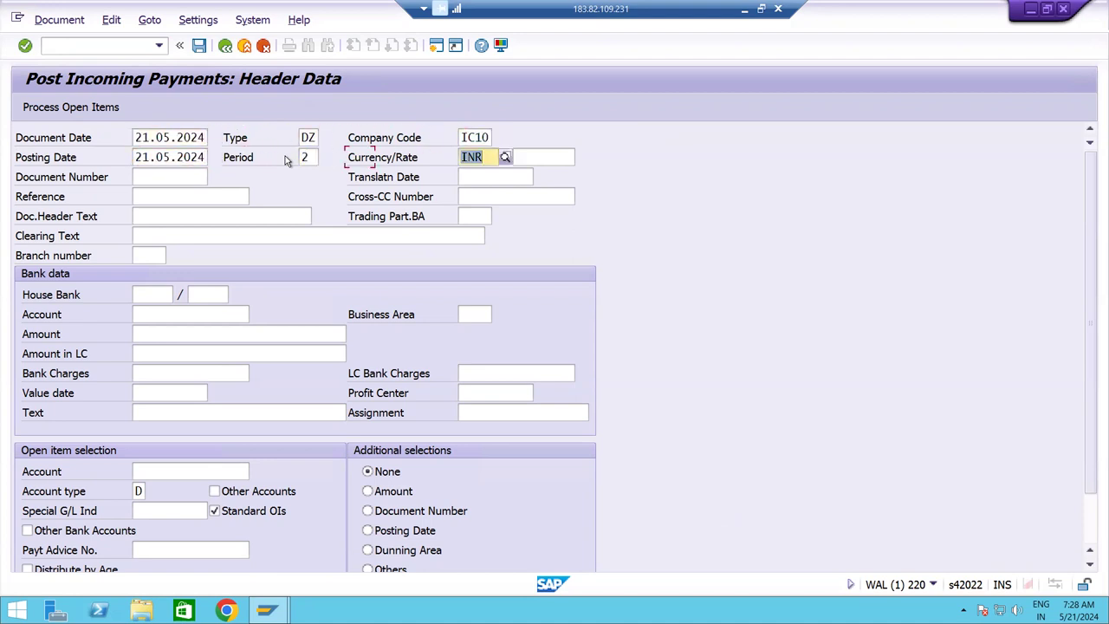
pyautogui.press('BackSpace')
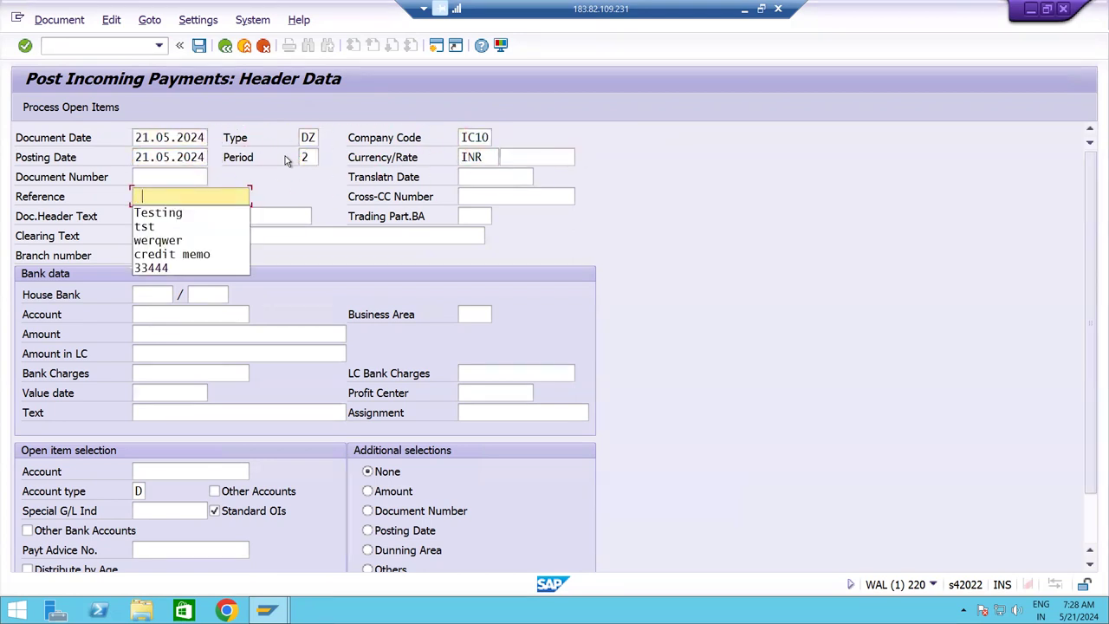
pyautogui.press('Down')
pyautogui.press('Tab')
pyautogui.press('Tab')
pyautogui.press('Tab')
pyautogui.press('Tab')
pyautogui.press('Tab')
pyautogui.press('Tab')
pyautogui.press('Tab')
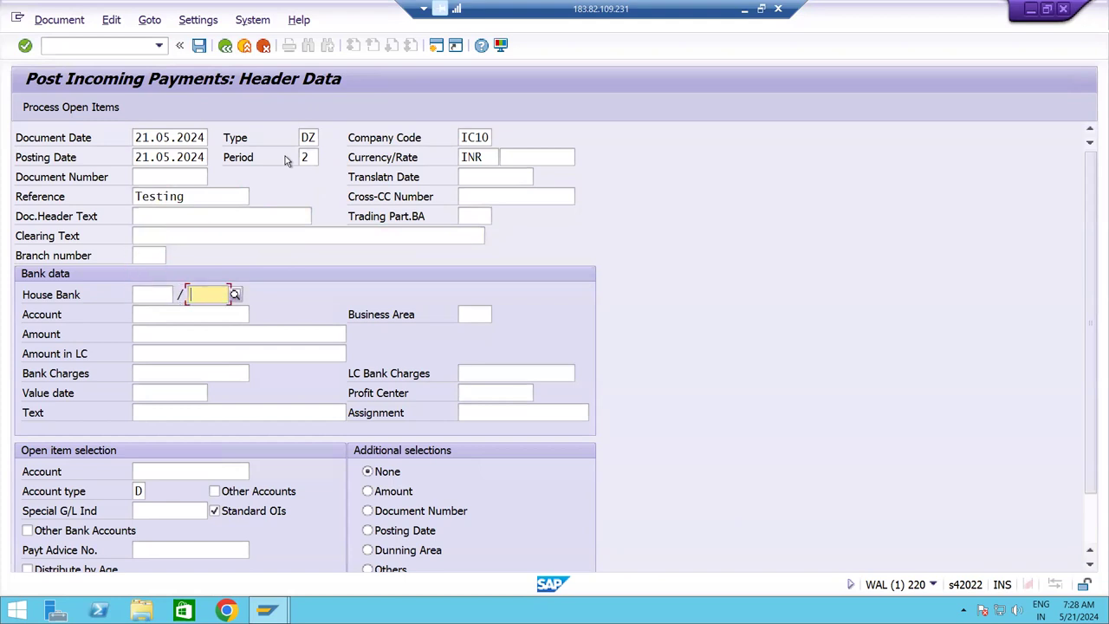
pyautogui.press('Tab')
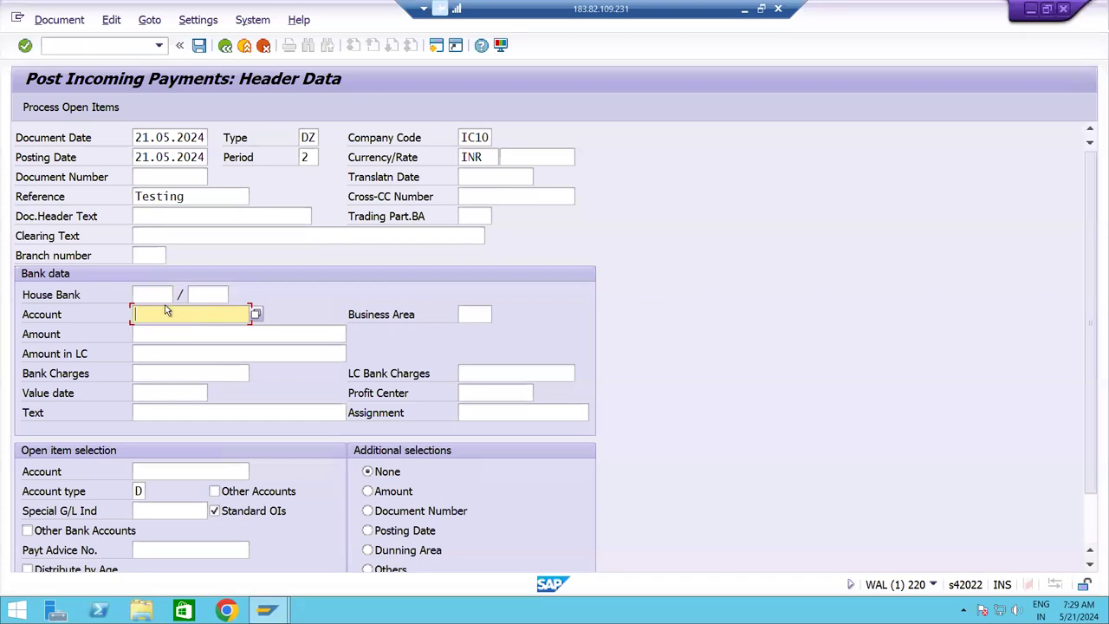
# Enter bank account 2200032 and amount 120000, then look up the customer to clear.
pyautogui.write('22')
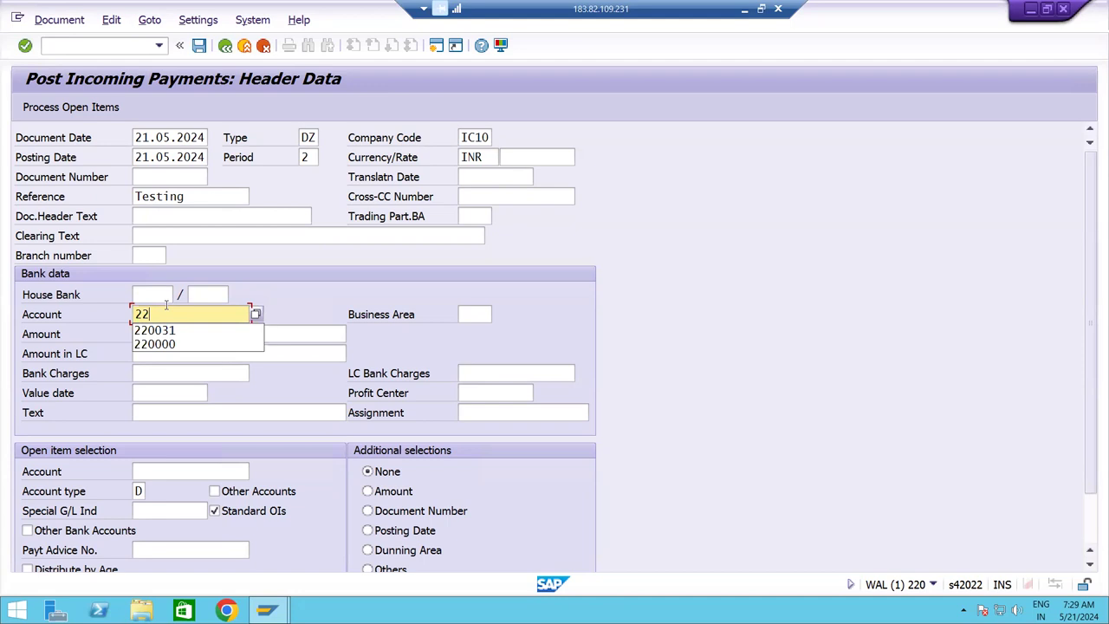
pyautogui.write('00032')
pyautogui.press('Tab')
pyautogui.press('Tab')
pyautogui.hotkey('shift', 'Tab')
pyautogui.write('12')
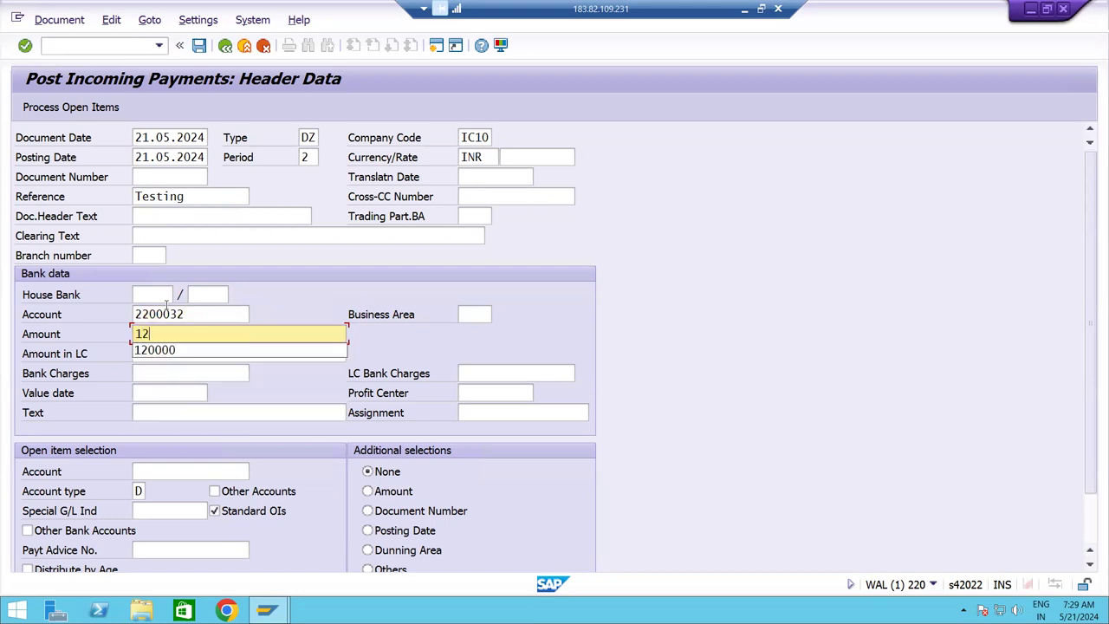
pyautogui.write('0000')
pyautogui.press('Tab')
pyautogui.press('Tab')
pyautogui.press('Tab')
pyautogui.press('Tab')
pyautogui.press('Tab')
pyautogui.press('Tab')
pyautogui.press('Tab')
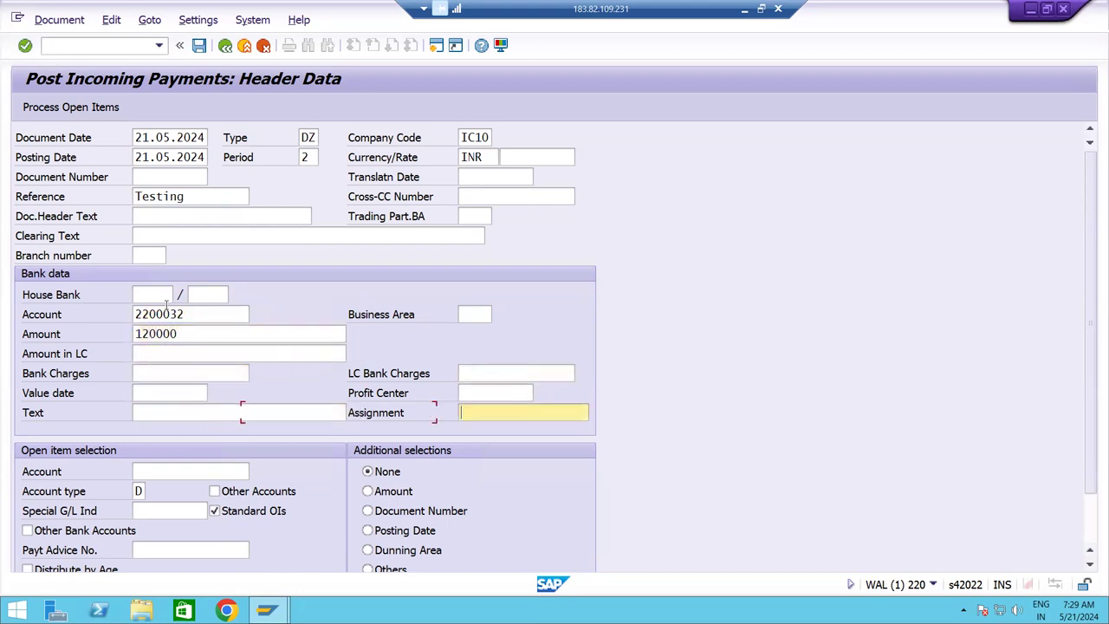
pyautogui.click(256, 472)
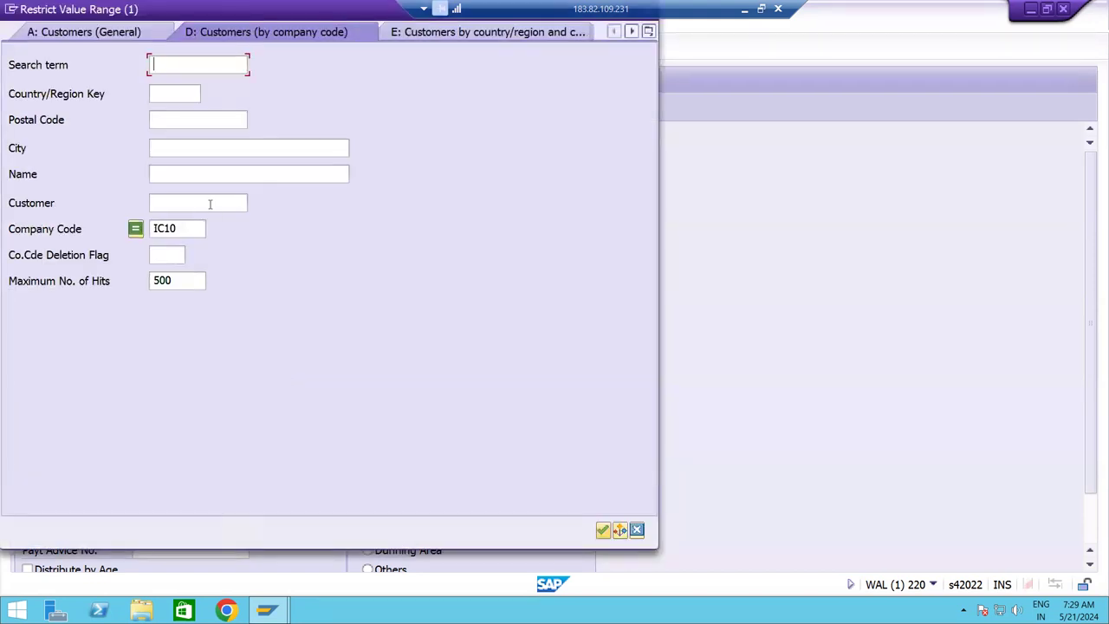
# Search for and select customer 12100, AC PVT LTD, for open-item processing.
pyautogui.click(210, 203)
pyautogui.press('Return')
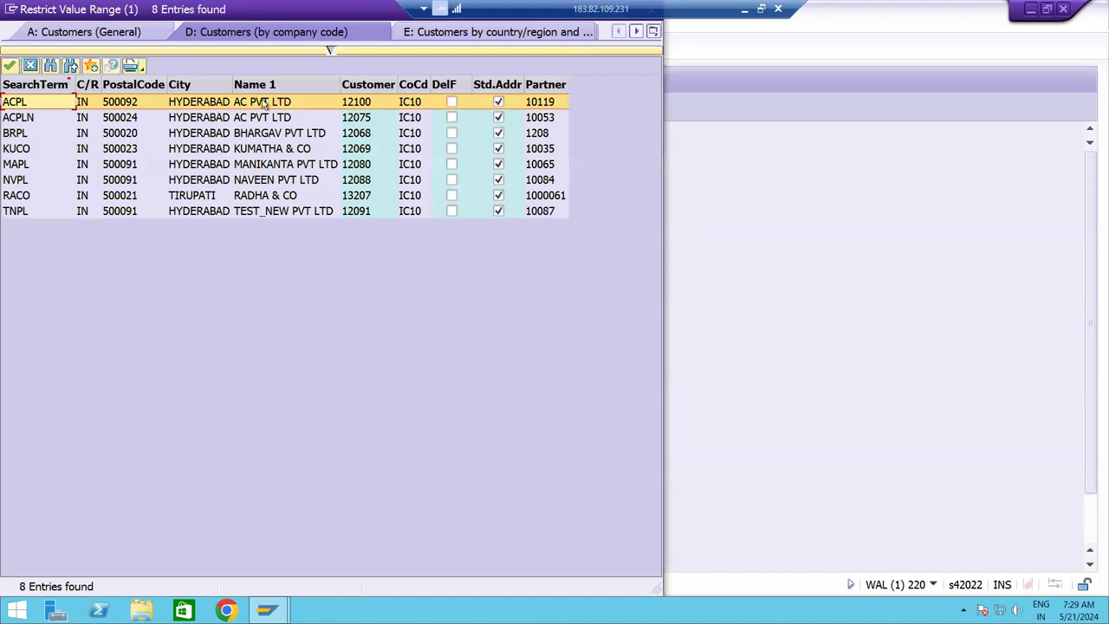
pyautogui.doubleClick(365, 107)
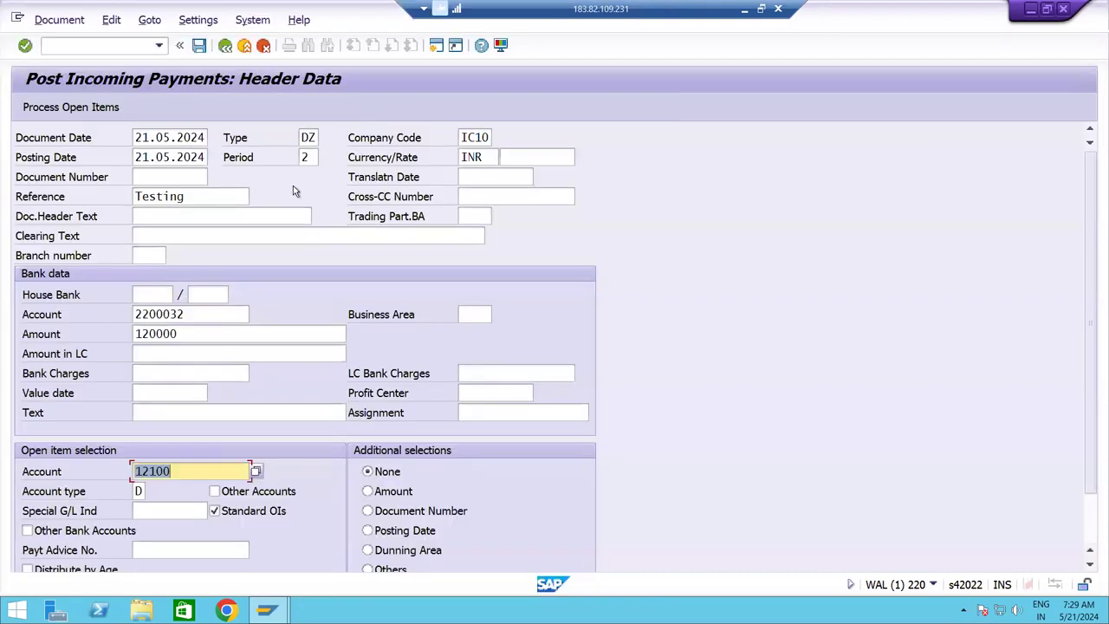
pyautogui.click(78, 107)
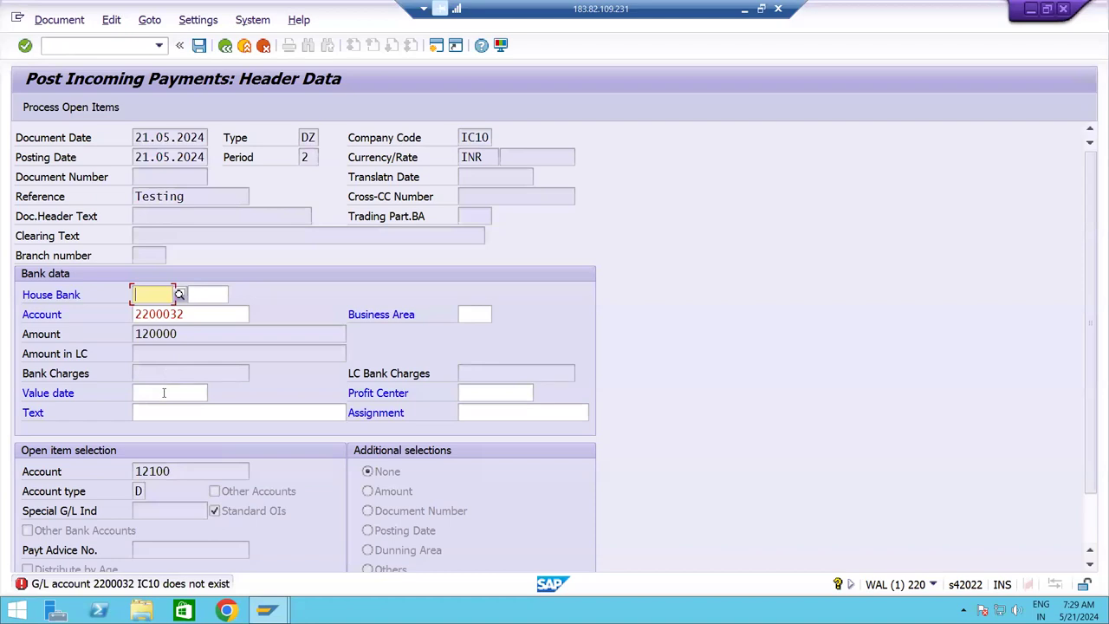
# Correct the bank account number in the payment header to 220032.
pyautogui.click(195, 314)
pyautogui.press('BackSpace')
pyautogui.press('BackSpace')
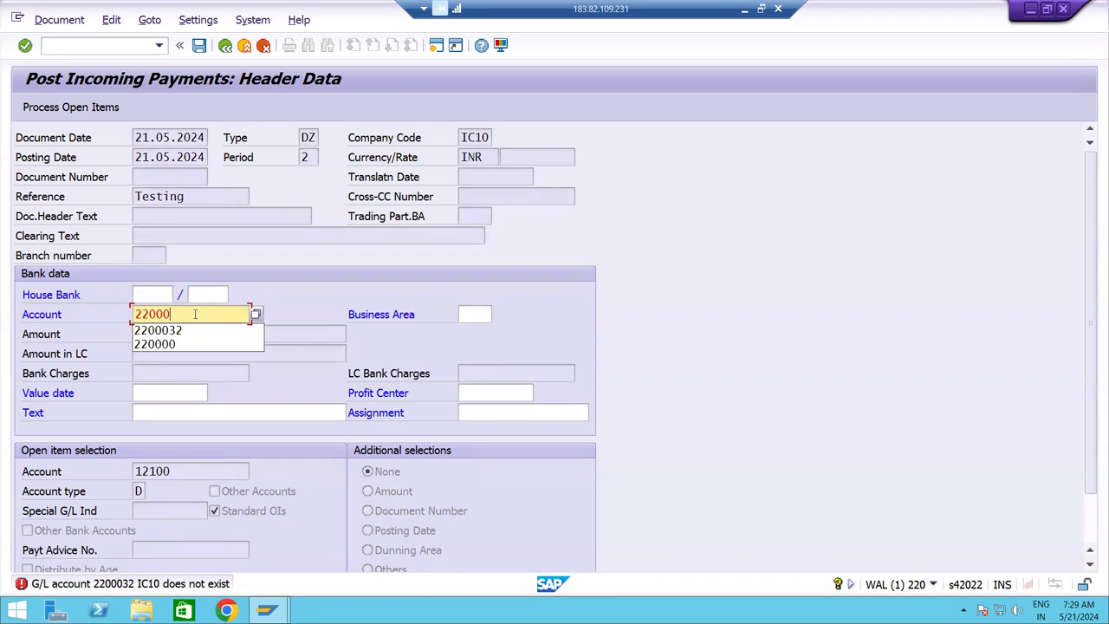
pyautogui.press('BackSpace')
pyautogui.write('32')
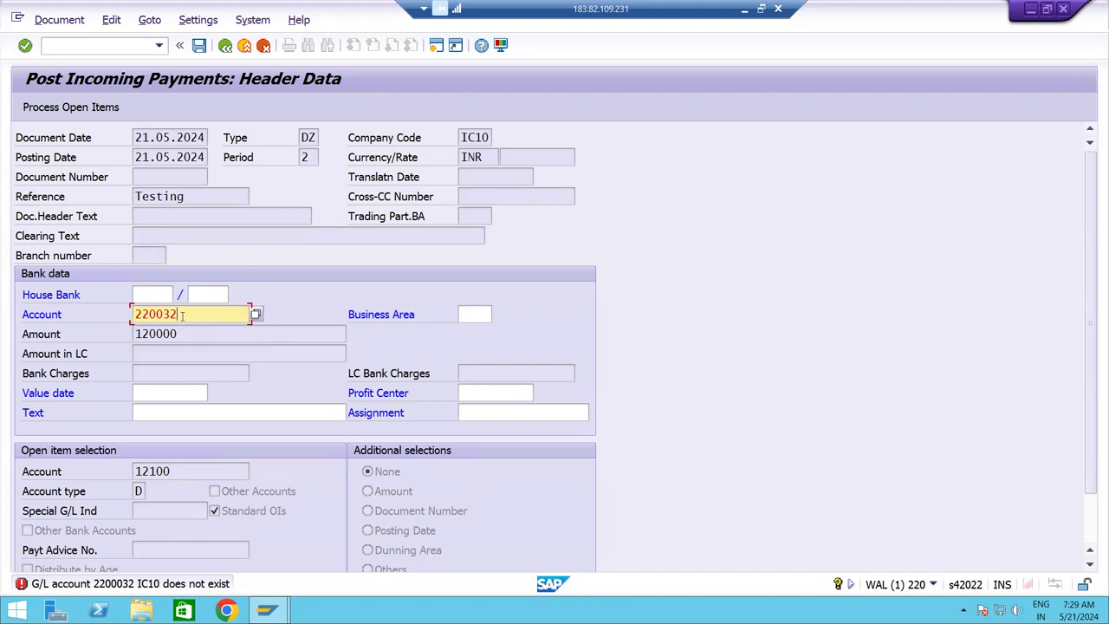
# Set the value date to 21.05.2024 and recheck bank account 220032.
pyautogui.click(152, 396)
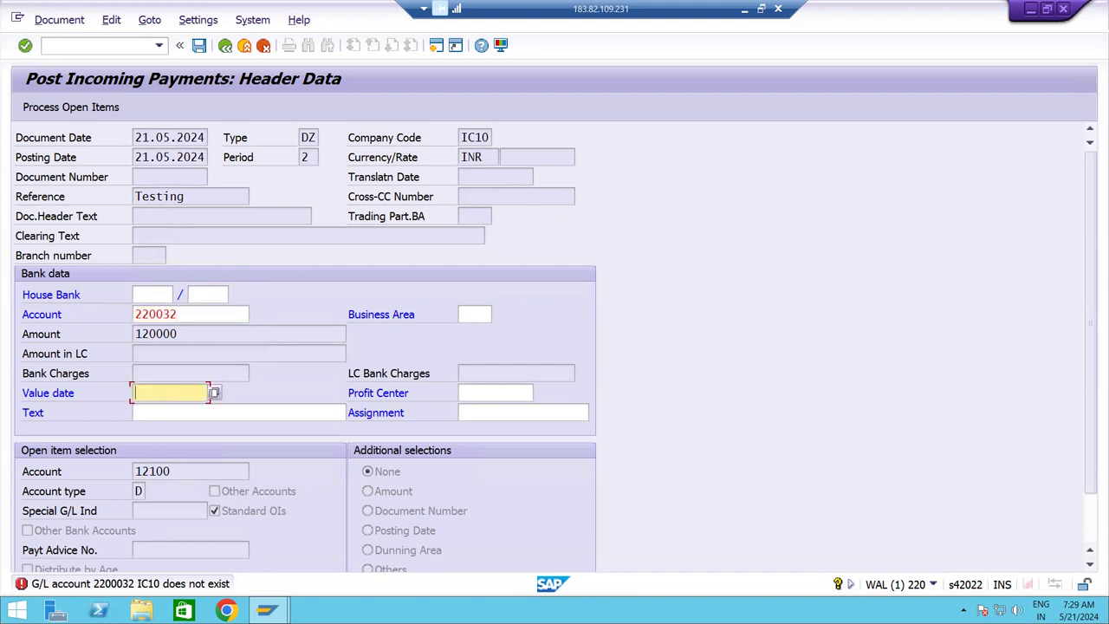
pyautogui.click(220, 393)
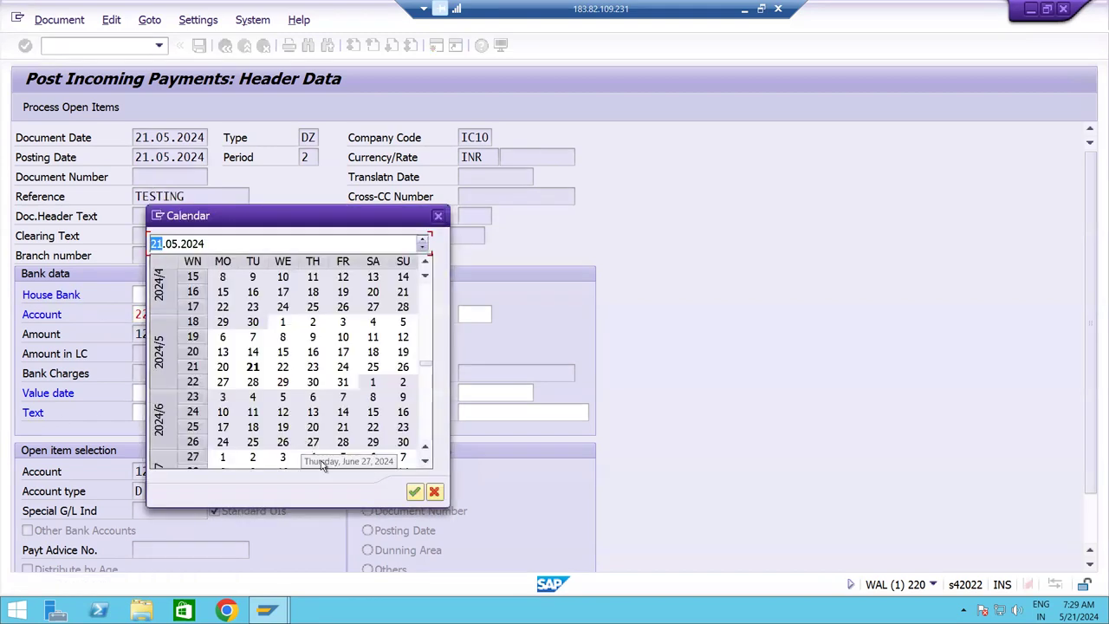
pyautogui.click(414, 492)
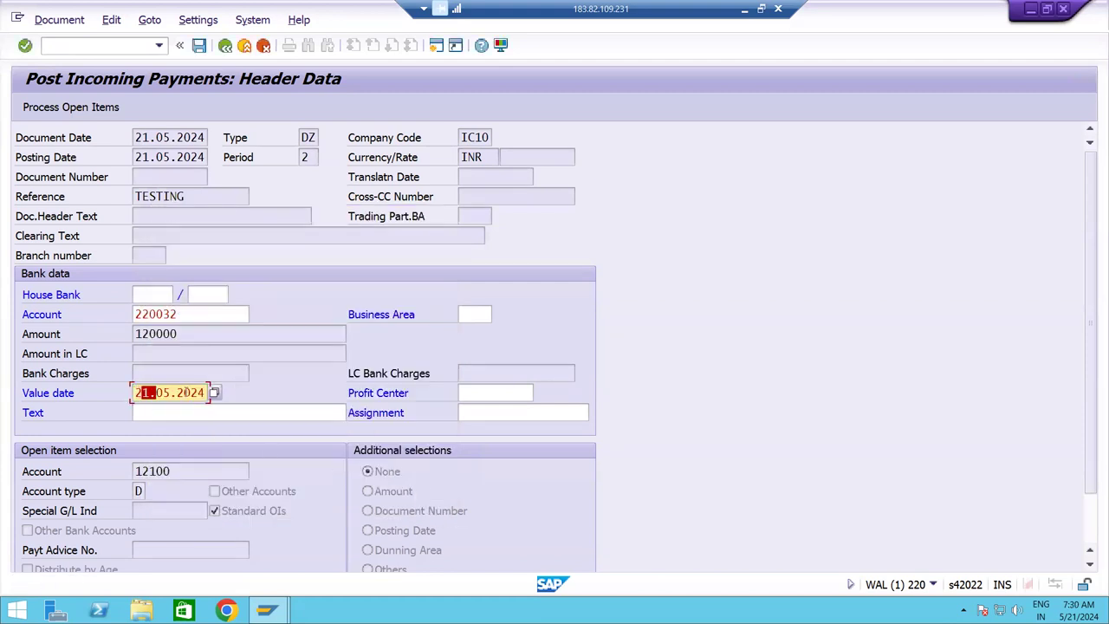
pyautogui.doubleClick(186, 312)
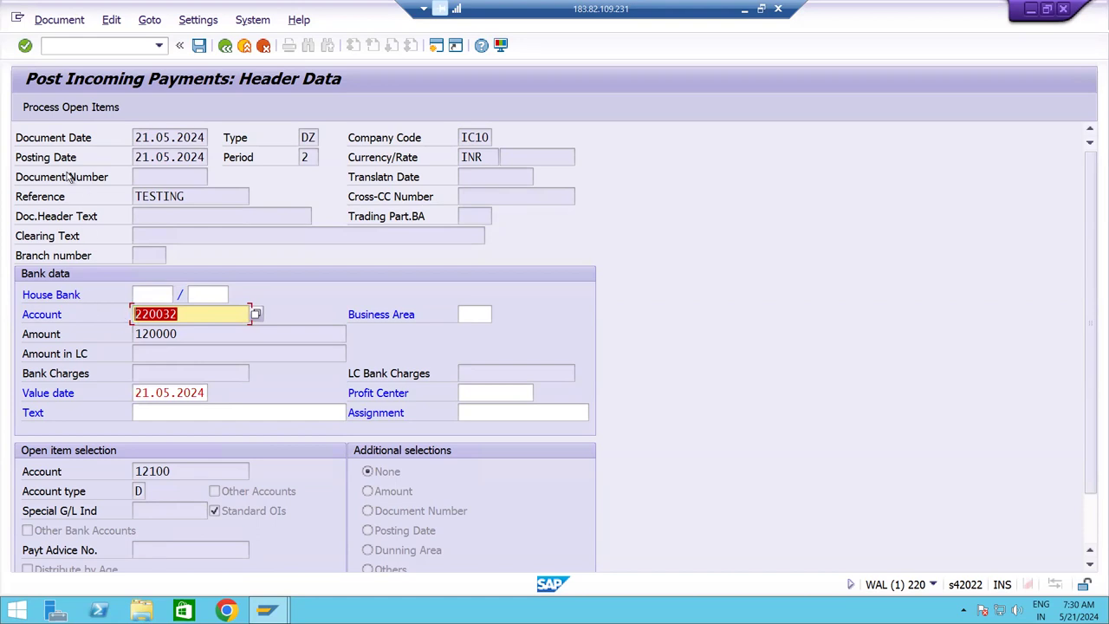
# Confirm the 120,000.00 open item is fully assigned, simulate, and post as document 100000047.
pyautogui.click(69, 110)
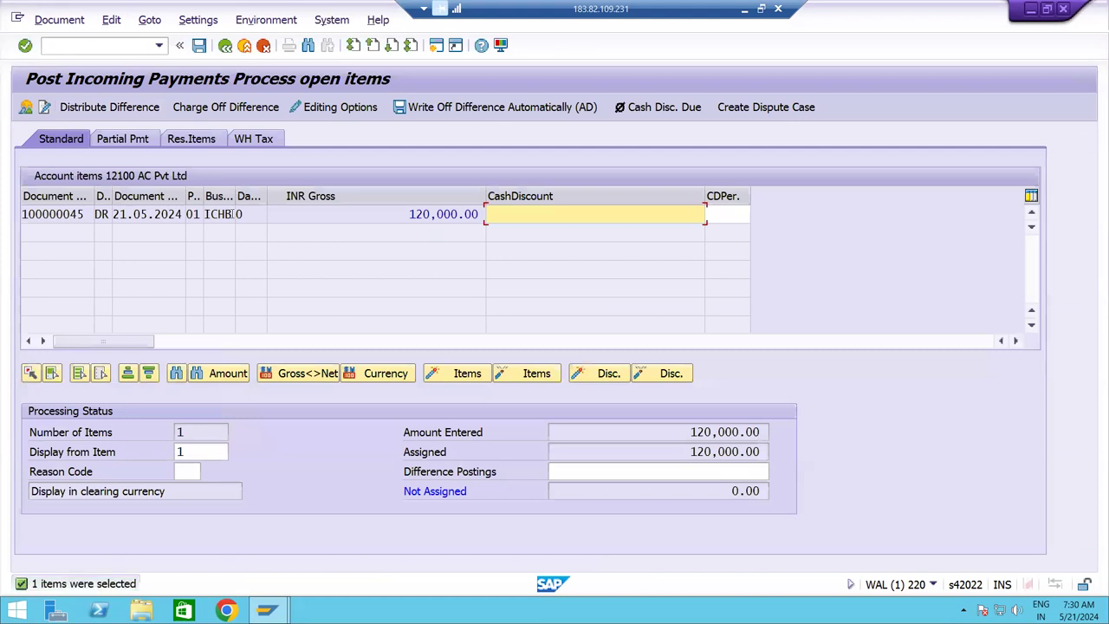
pyautogui.doubleClick(394, 215)
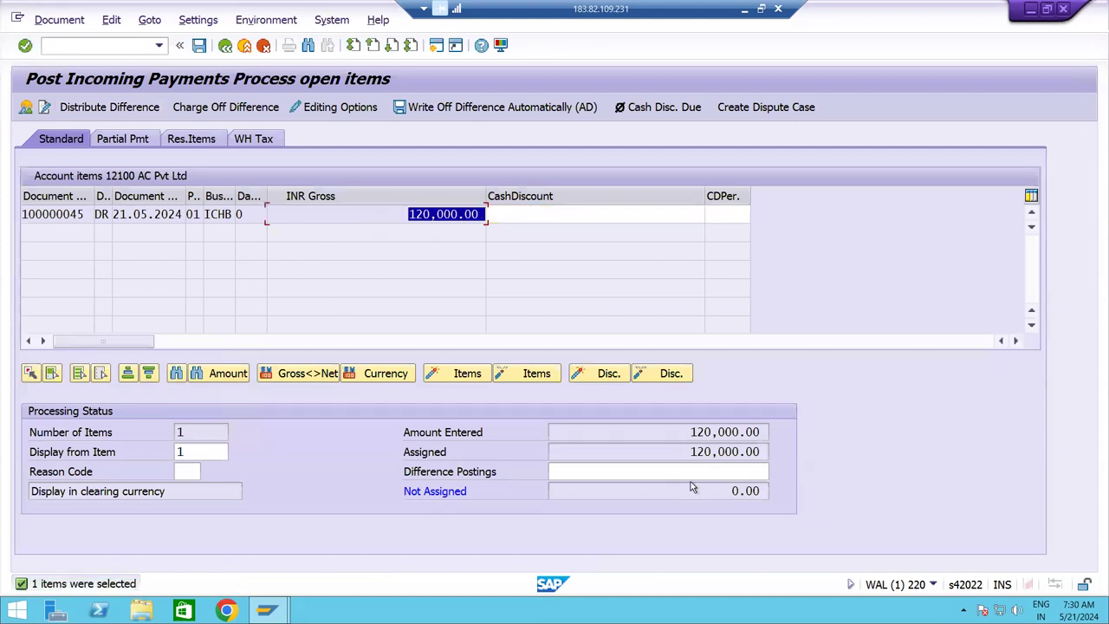
pyautogui.doubleClick(682, 432)
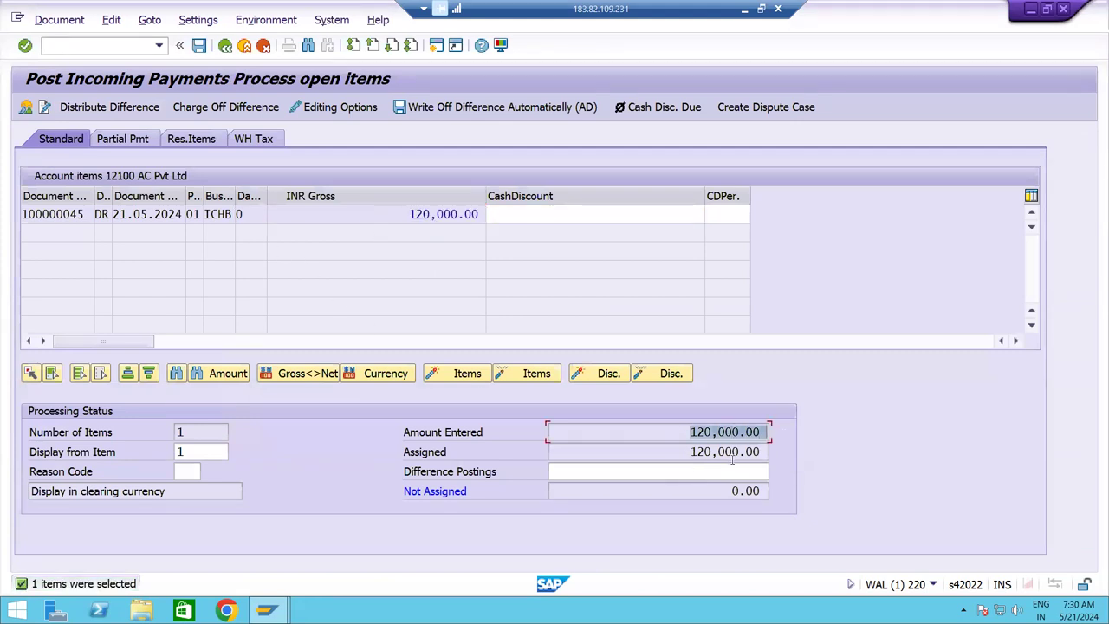
pyautogui.doubleClick(720, 491)
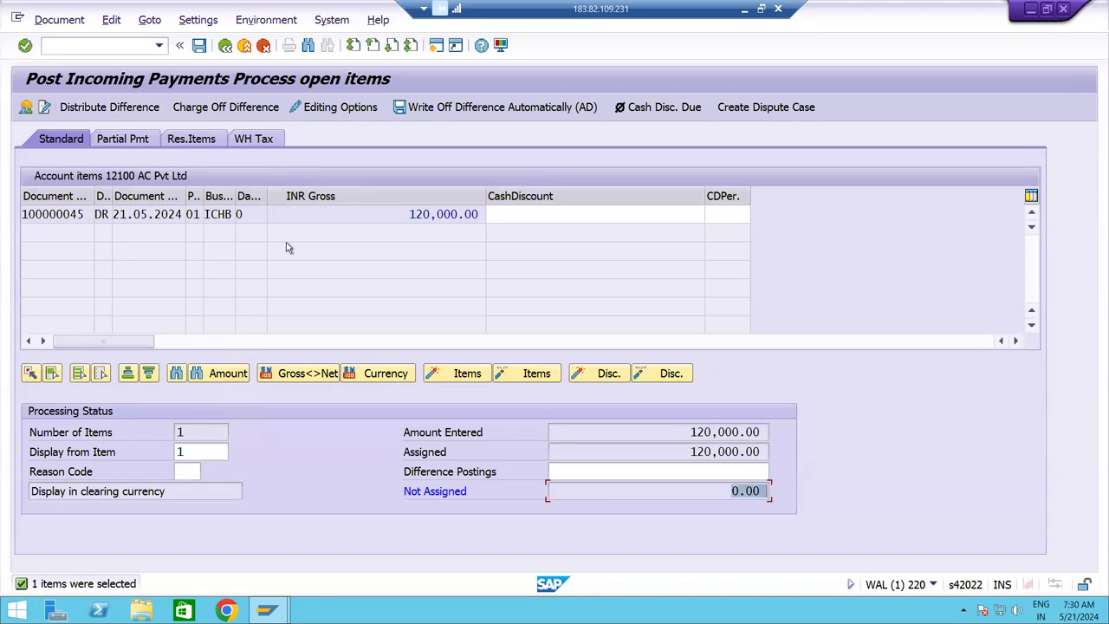
pyautogui.click(59, 21)
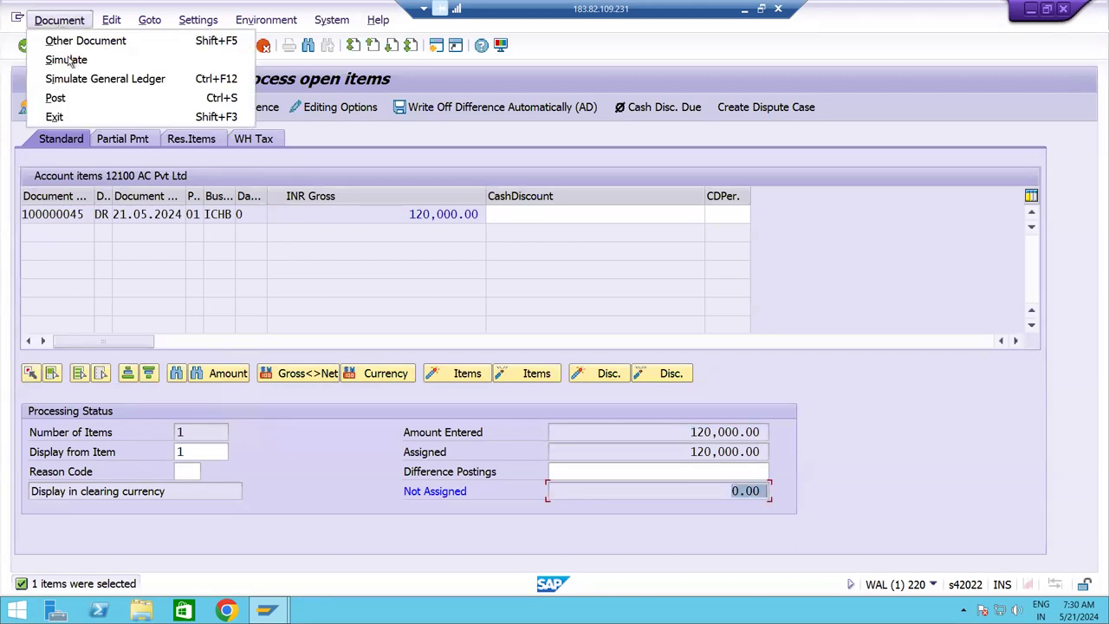
pyautogui.click(68, 58)
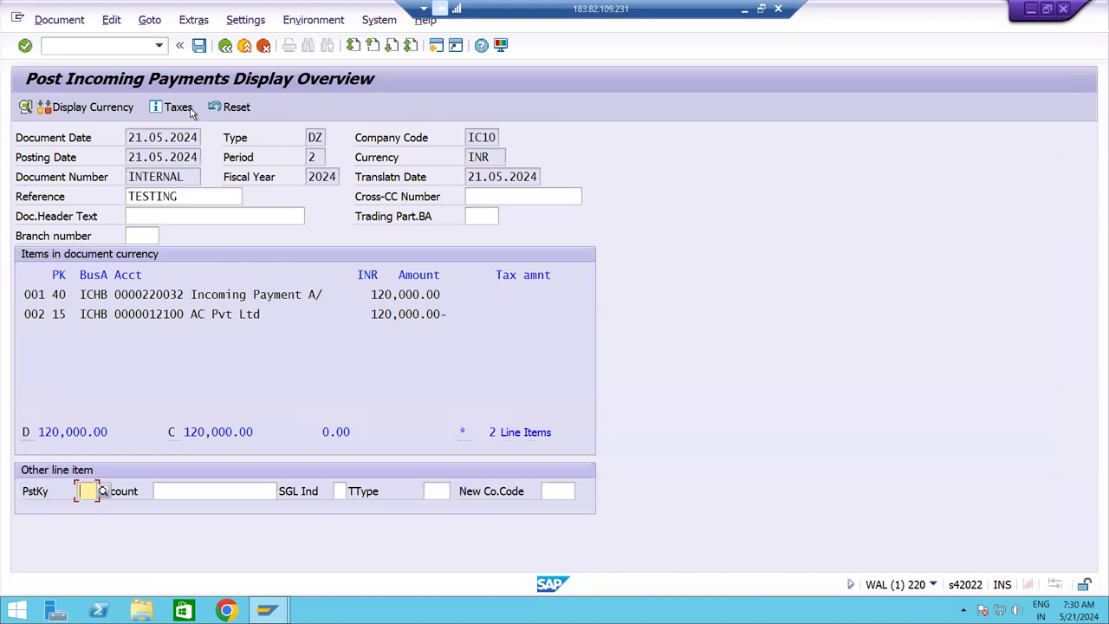
pyautogui.click(199, 49)
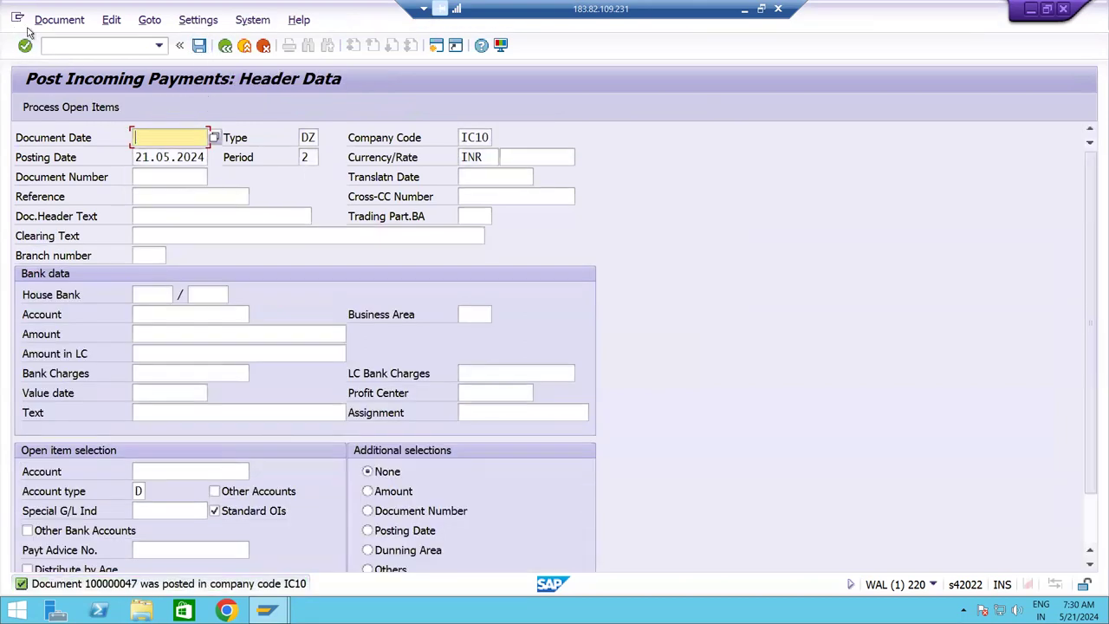
# Display document 100000047 and compare its Incoming Payment A/c and AC Pvt Ltd lines.
pyautogui.click(59, 20)
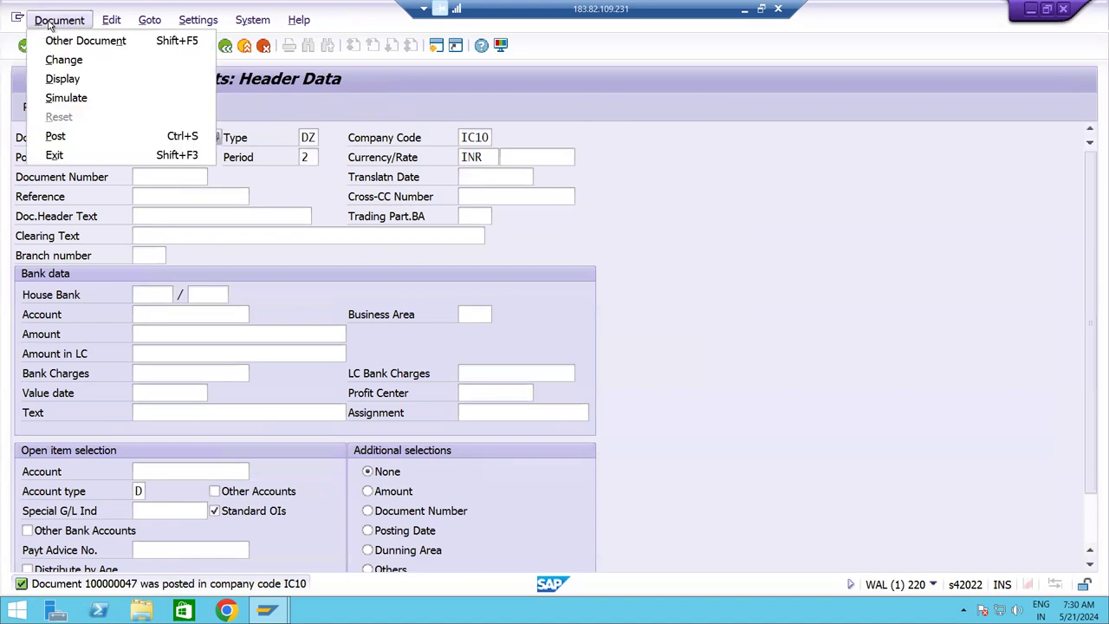
pyautogui.click(69, 80)
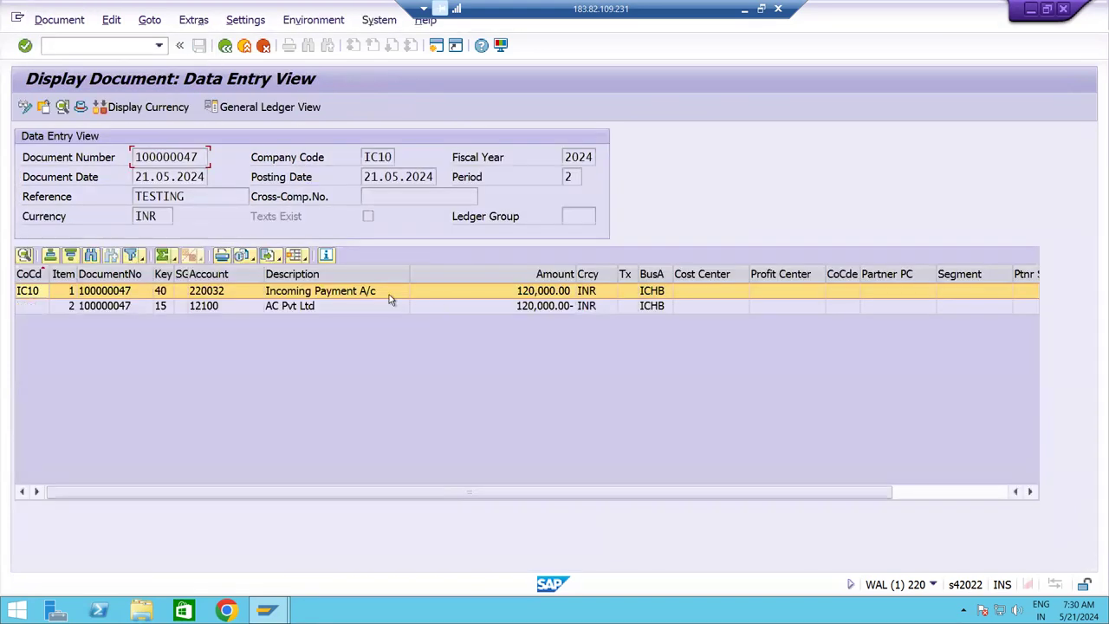
pyautogui.click(181, 293)
pyautogui.click(181, 306)
pyautogui.click(299, 294)
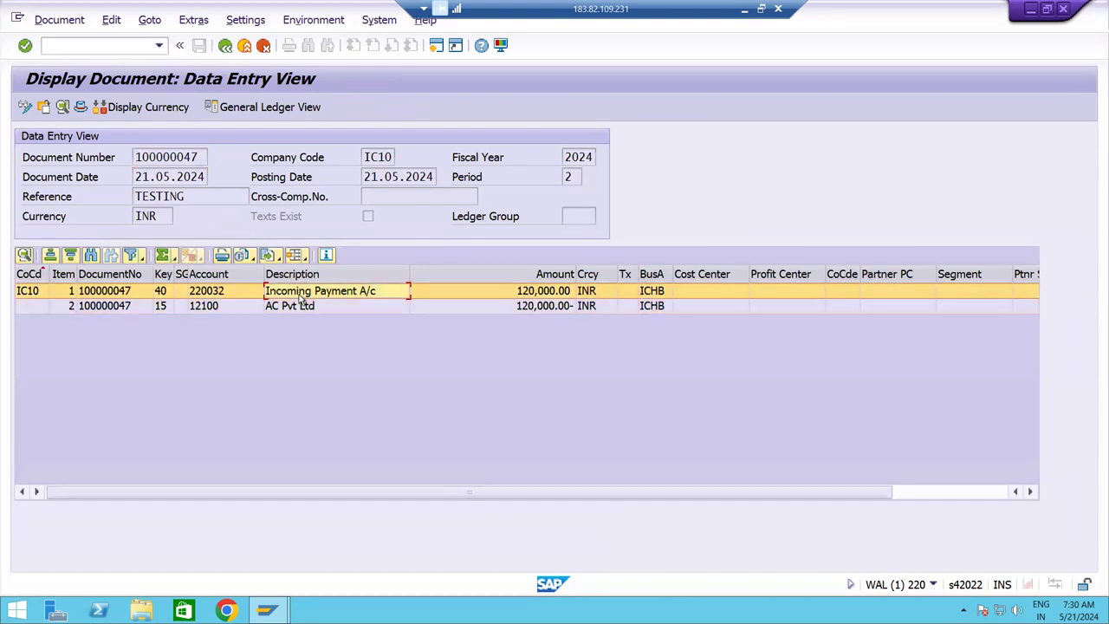
pyautogui.click(296, 307)
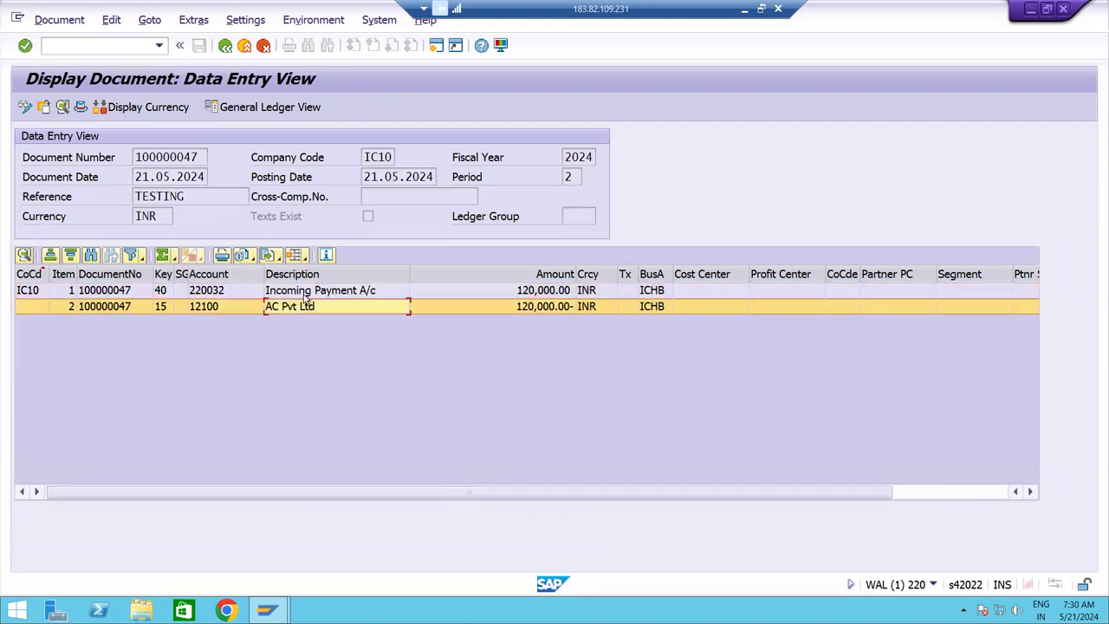
pyautogui.click(307, 296)
pyautogui.click(307, 310)
pyautogui.click(308, 296)
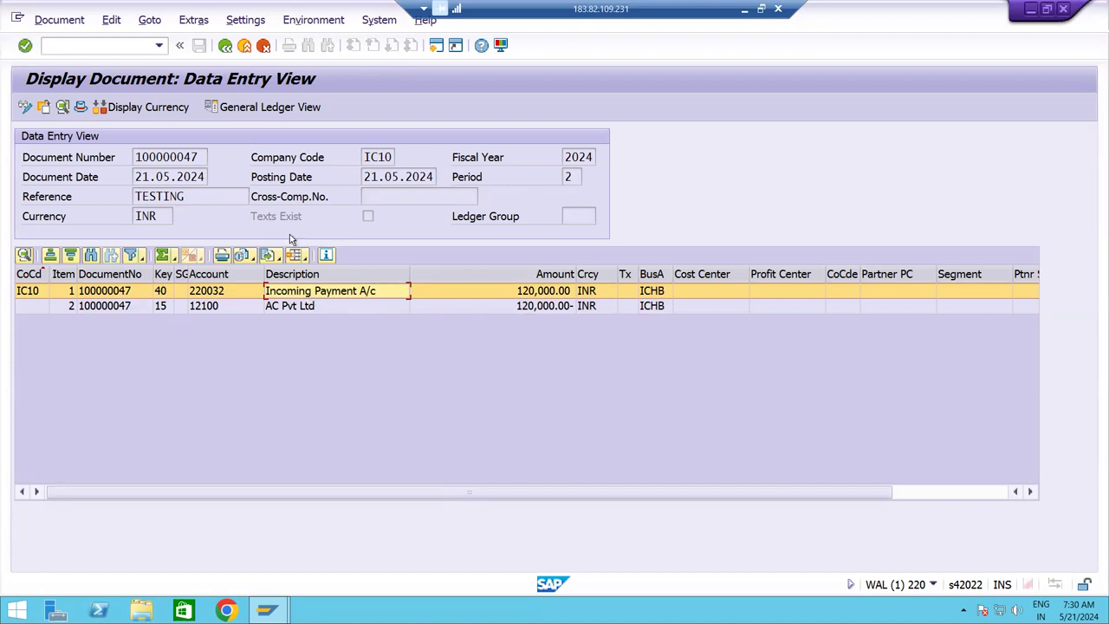
# Leave the transaction with /n and return to the SAP Easy Access menu.
pyautogui.click(224, 49)
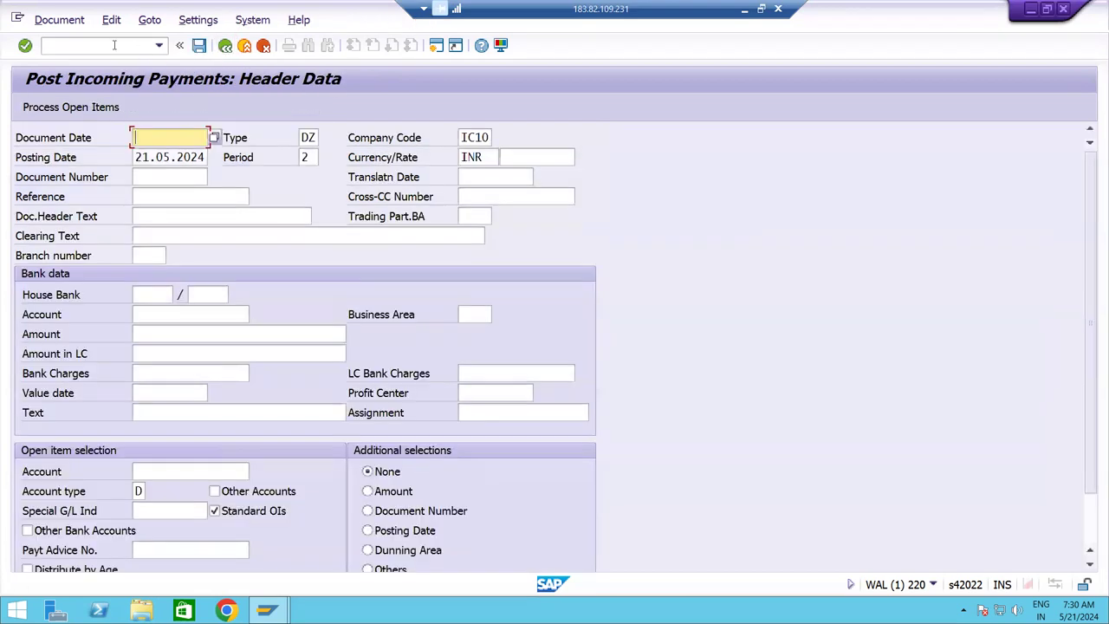
pyautogui.write('/n')
pyautogui.press('Return')
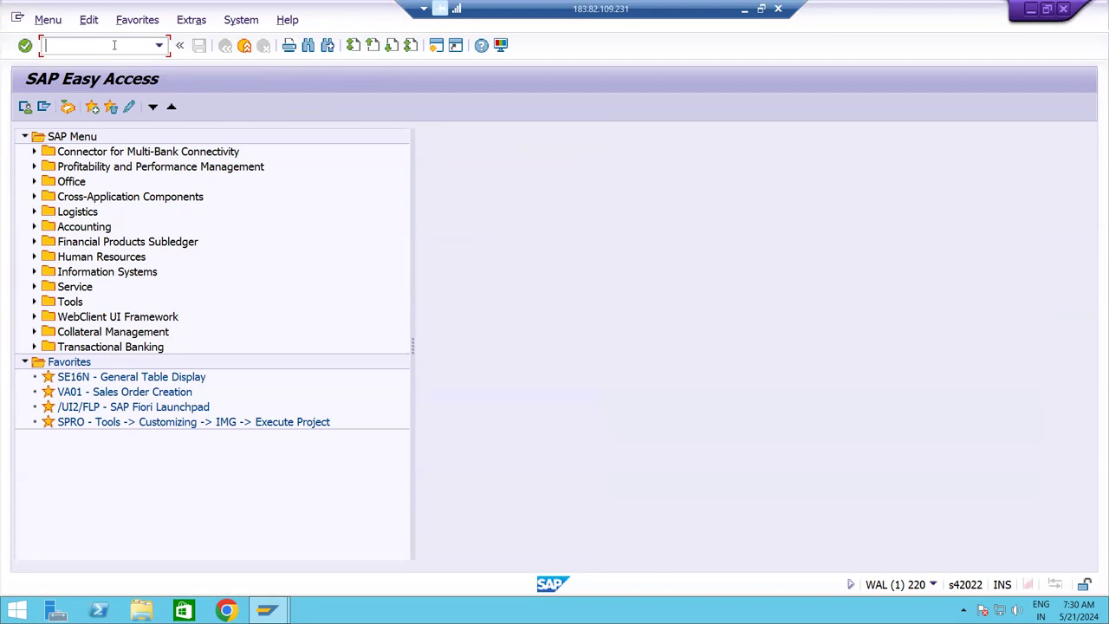
# Start an F-53 outgoing payment with document date 21.05.2024 and reference Testing.
pyautogui.write('F-53')
pyautogui.press('Return')
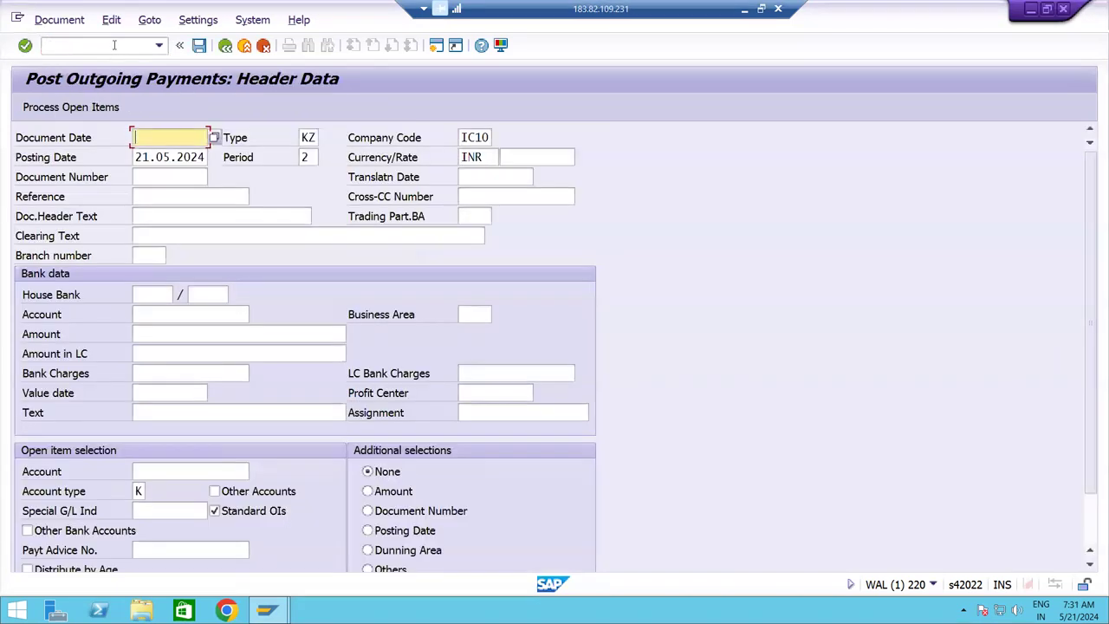
pyautogui.press('Tab')
pyautogui.hotkey('ctrl', 'c')
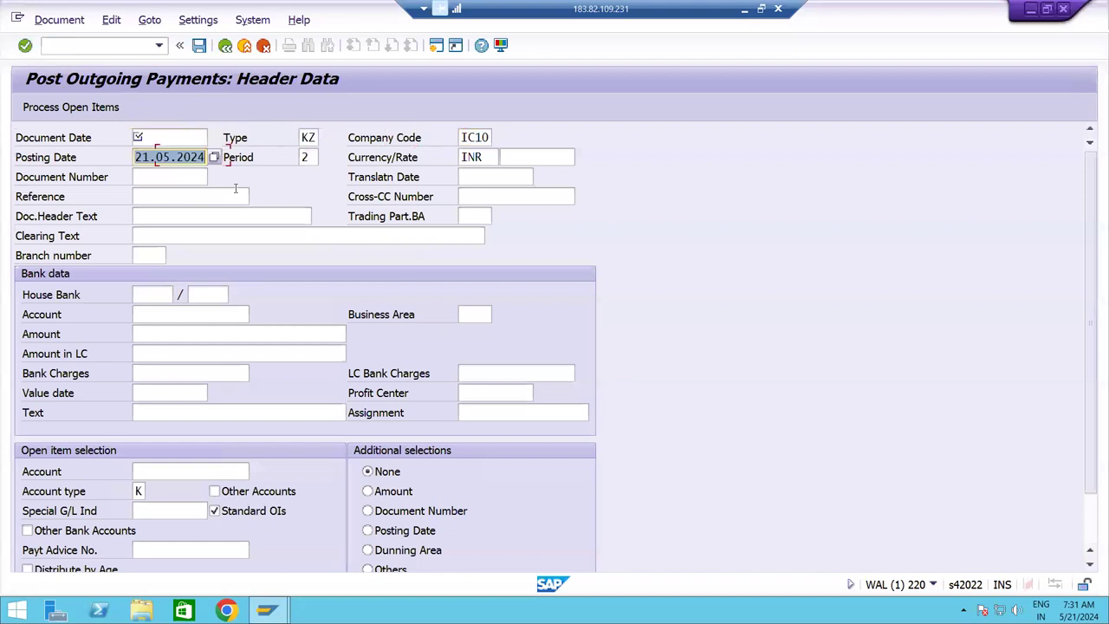
pyautogui.hotkey('shift', 'Tab')
pyautogui.hotkey('shift', 'Tab')
pyautogui.hotkey('shift', 'Tab')
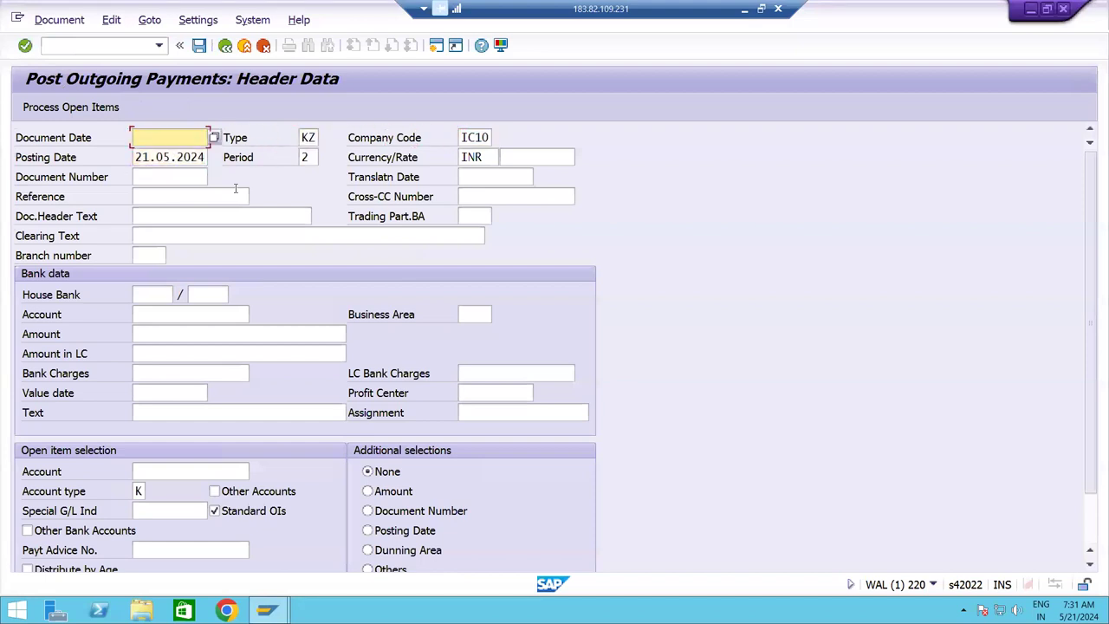
pyautogui.hotkey('ctrl', 'v')
pyautogui.press('Tab')
pyautogui.press('Tab')
pyautogui.press('Tab')
pyautogui.press('Tab')
pyautogui.press('Tab')
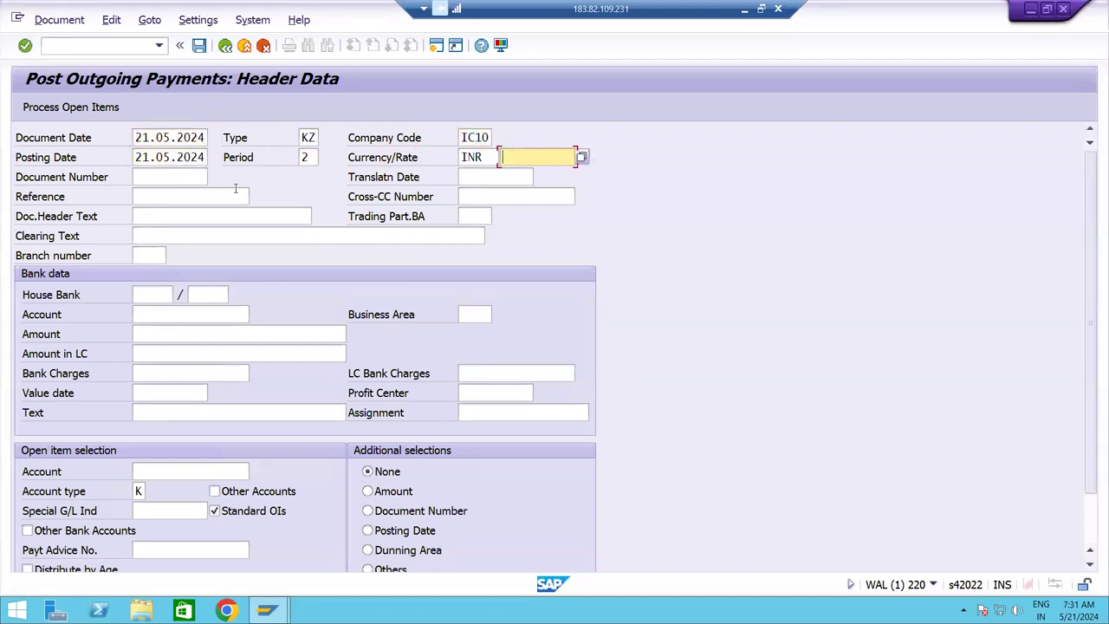
pyautogui.press('Tab')
pyautogui.press('Tab')
pyautogui.click(234, 189)
pyautogui.press('Down')
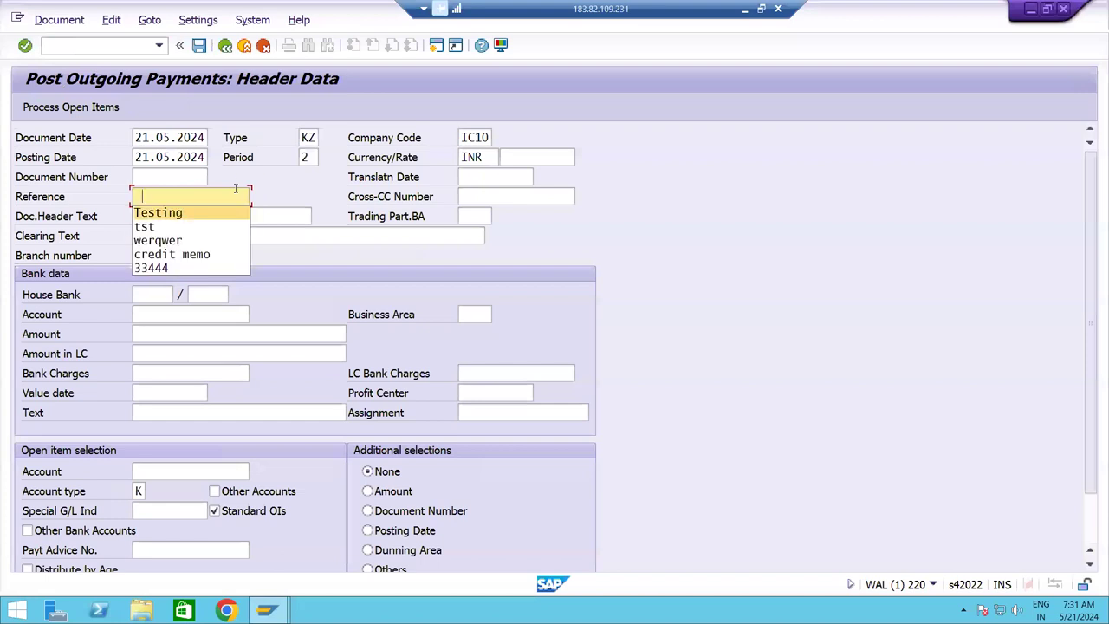
pyautogui.press('Return')
pyautogui.press('Tab')
pyautogui.press('Tab')
pyautogui.press('Tab')
pyautogui.press('Tab')
pyautogui.press('Tab')
pyautogui.press('Tab')
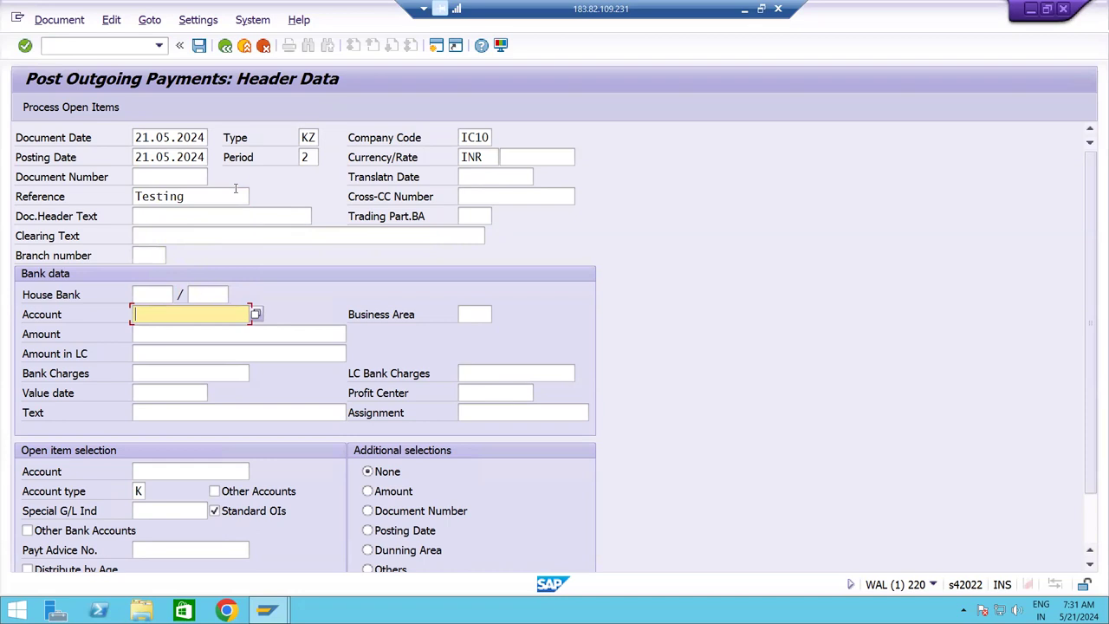
# Enter bank account 220031, amount 100000 and value date 21.05.2024.
pyautogui.write('22')
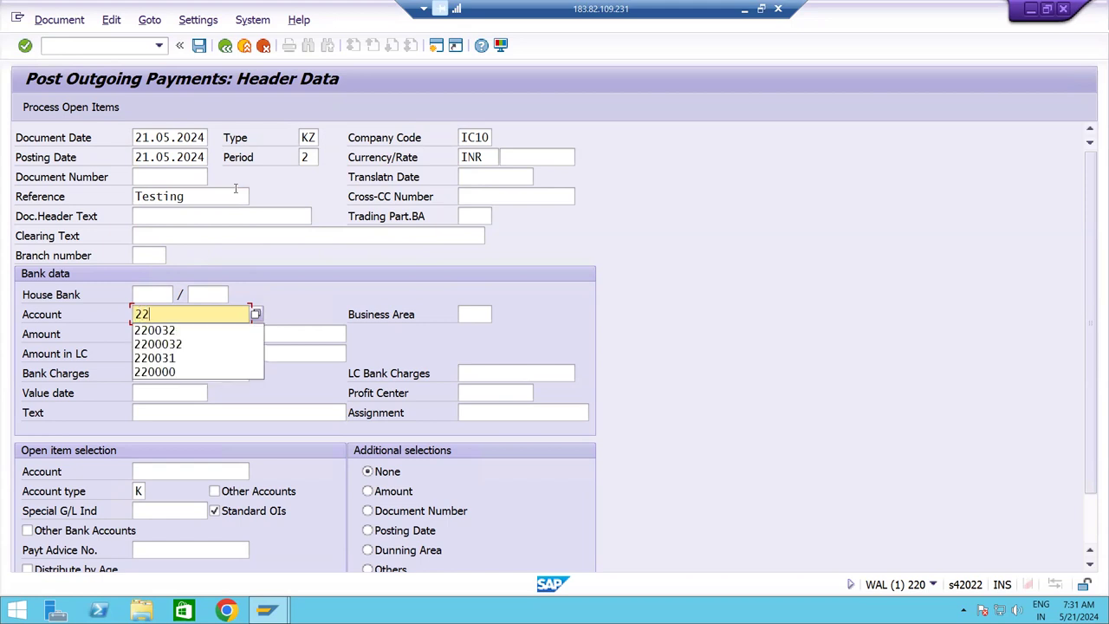
pyautogui.write('0031')
pyautogui.press('Tab')
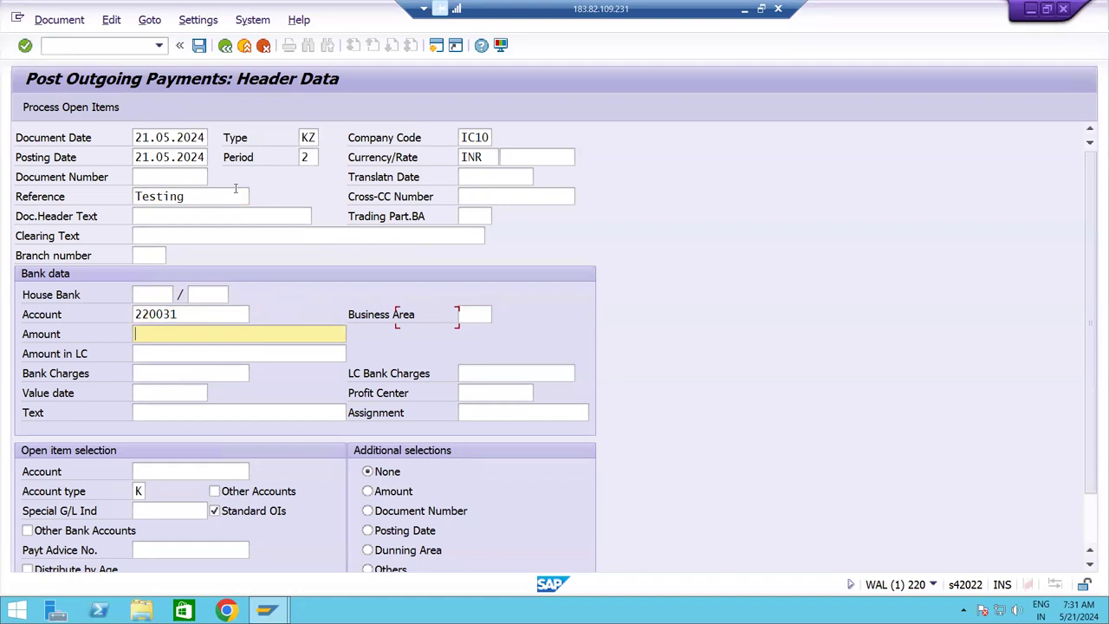
pyautogui.write('100000')
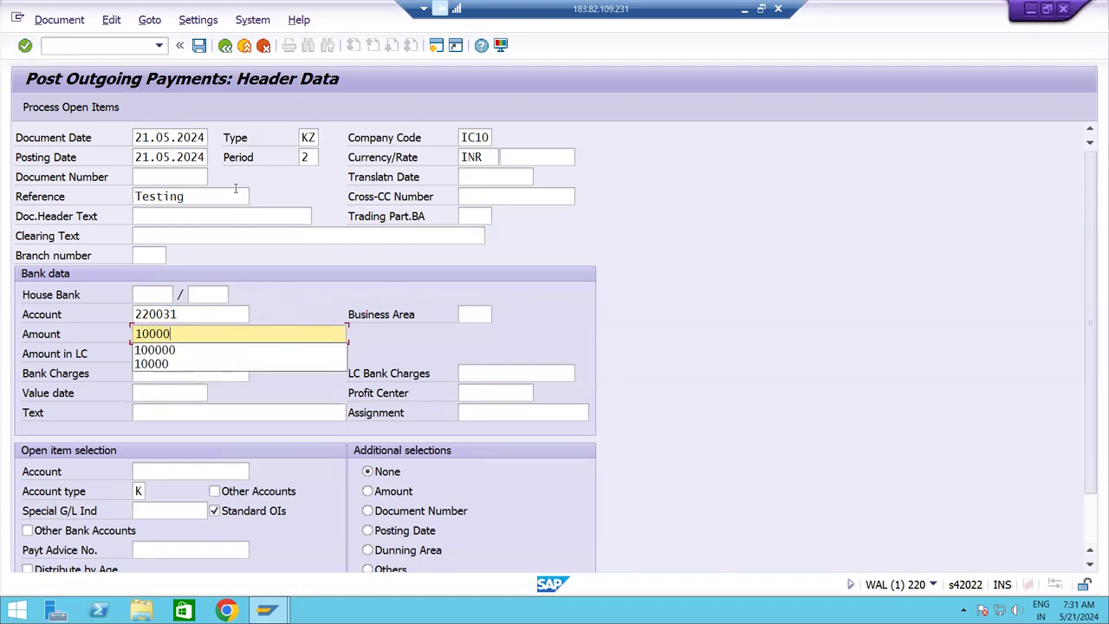
pyautogui.press('Tab')
pyautogui.press('Tab')
pyautogui.press('Tab')
pyautogui.press('Tab')
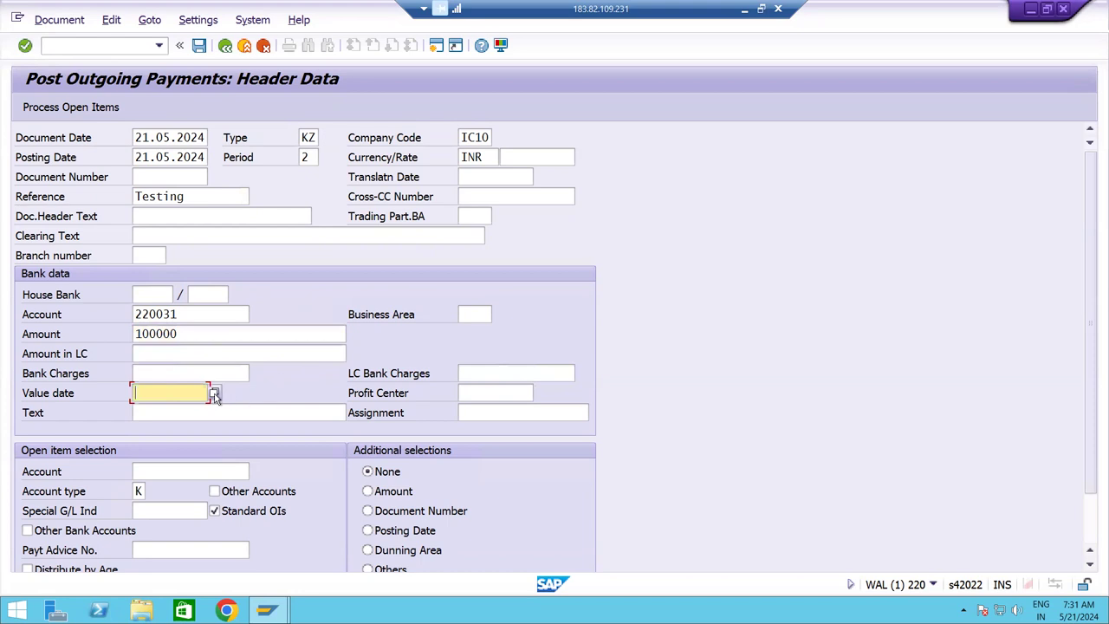
pyautogui.click(214, 395)
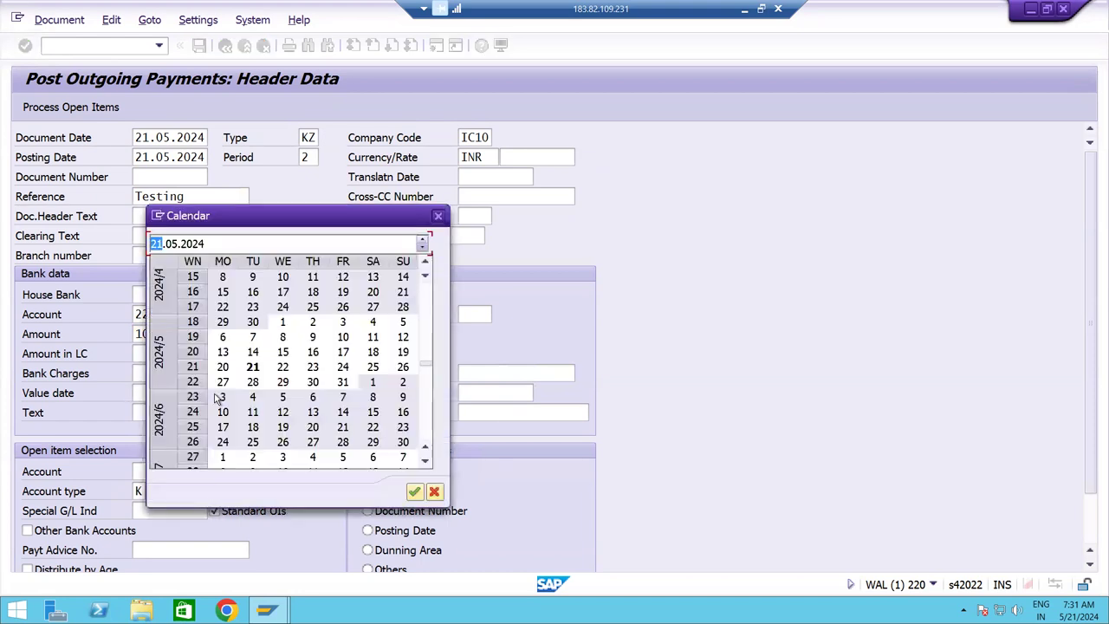
pyautogui.click(415, 493)
pyautogui.press('Tab')
pyautogui.press('Tab')
pyautogui.press('Tab')
pyautogui.press('Tab')
pyautogui.press('Tab')
pyautogui.hotkey('shift', 'Tab')
pyautogui.hotkey('shift', 'Tab')
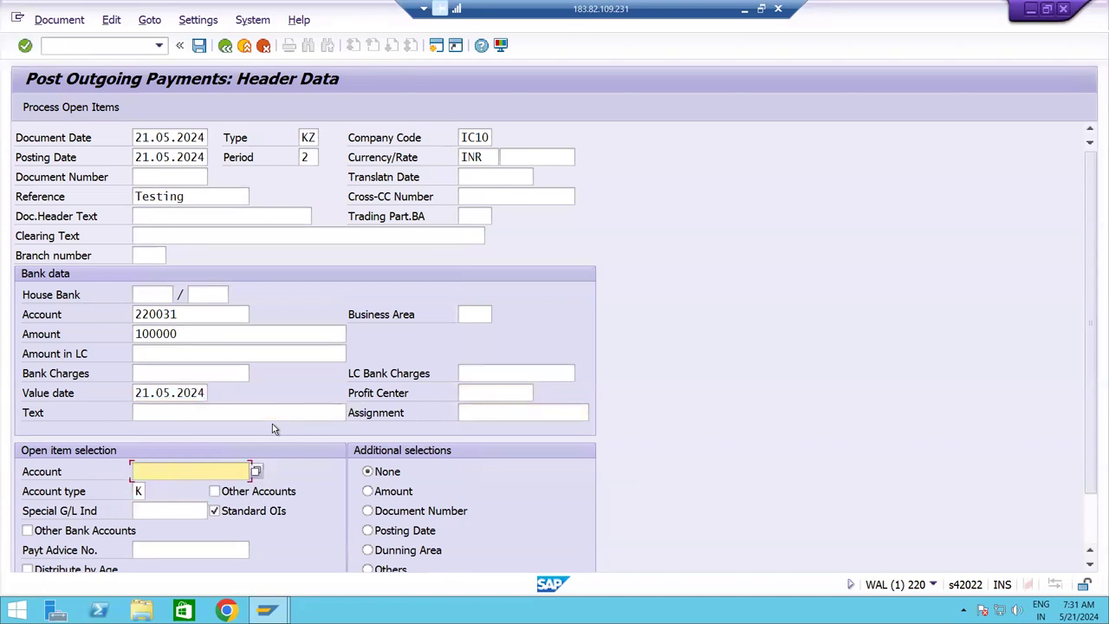
# Pick supplier AV PVT LTD (15072) from the IC10 supplier search and process its open items.
pyautogui.click(256, 472)
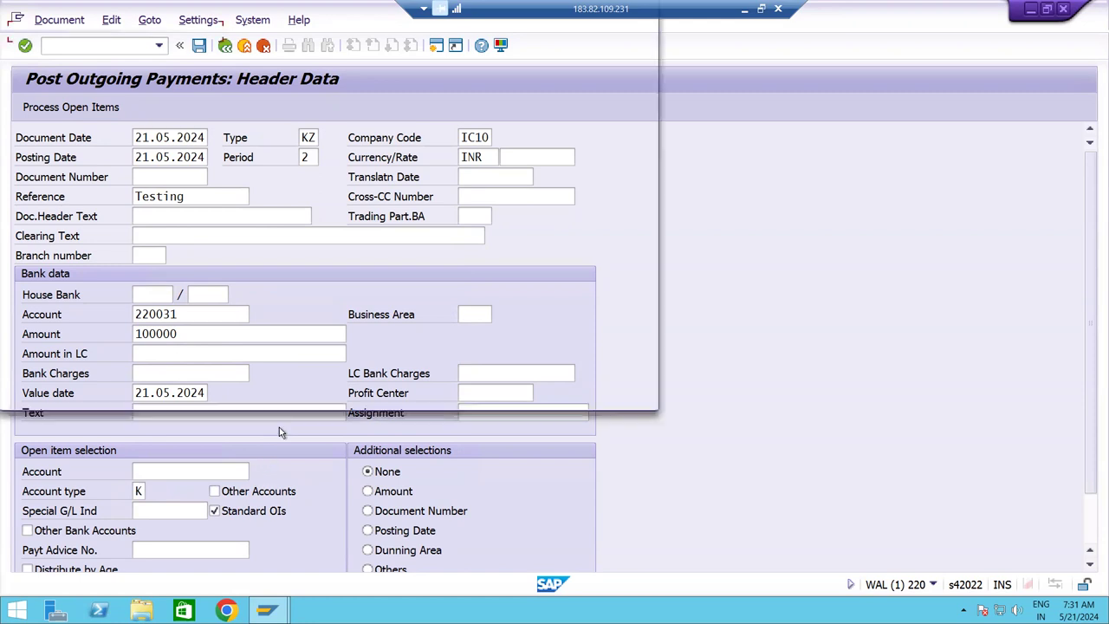
pyautogui.click(199, 206)
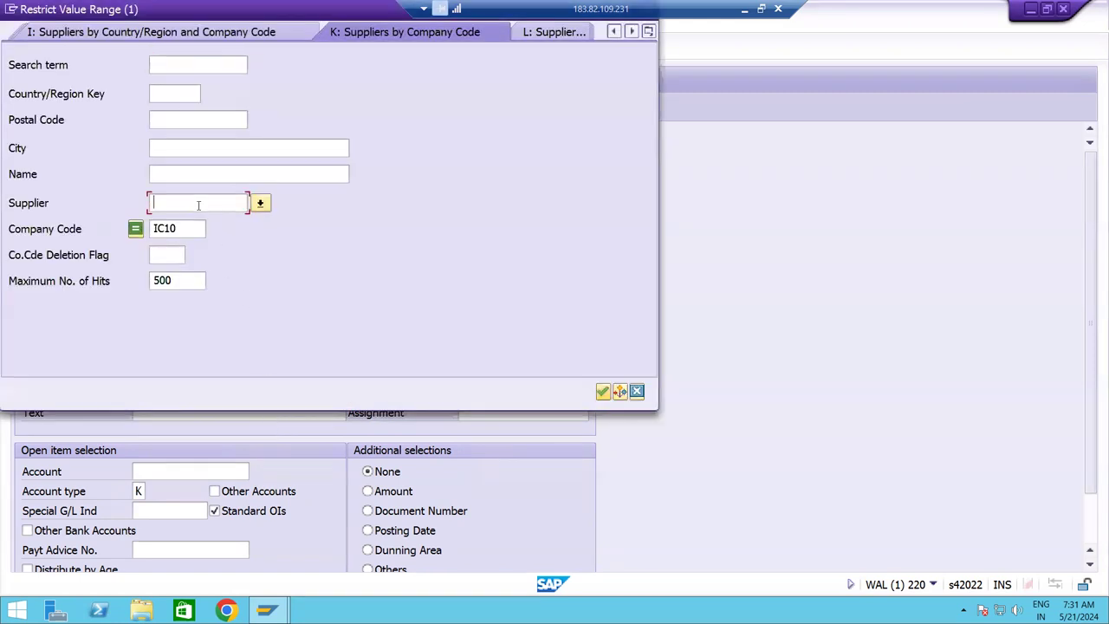
pyautogui.press('Return')
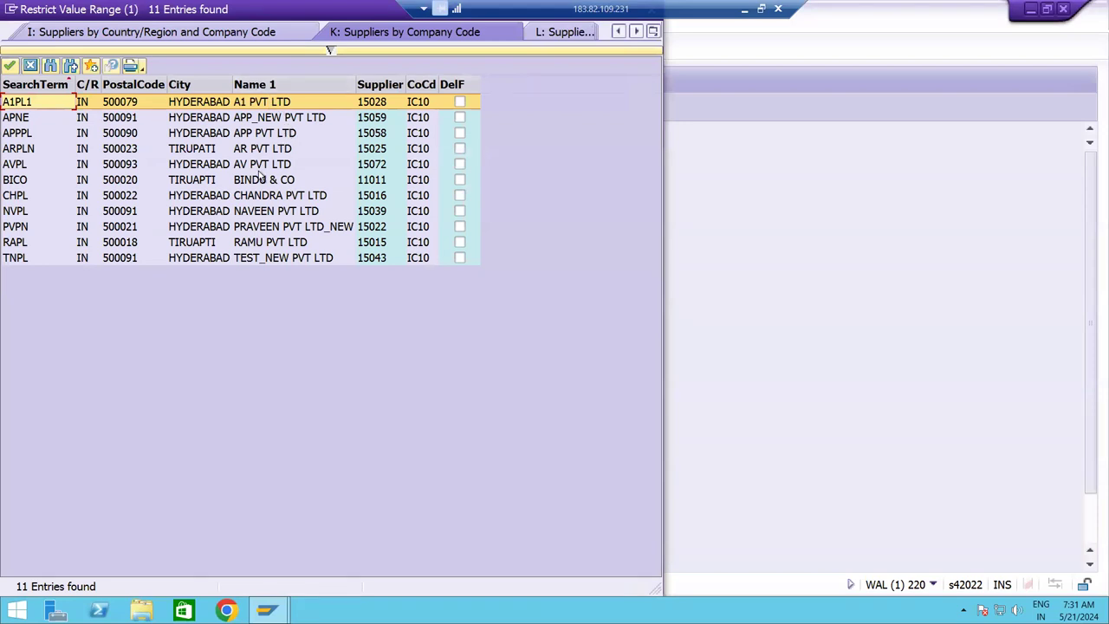
pyautogui.click(252, 165)
pyautogui.doubleClick(252, 165)
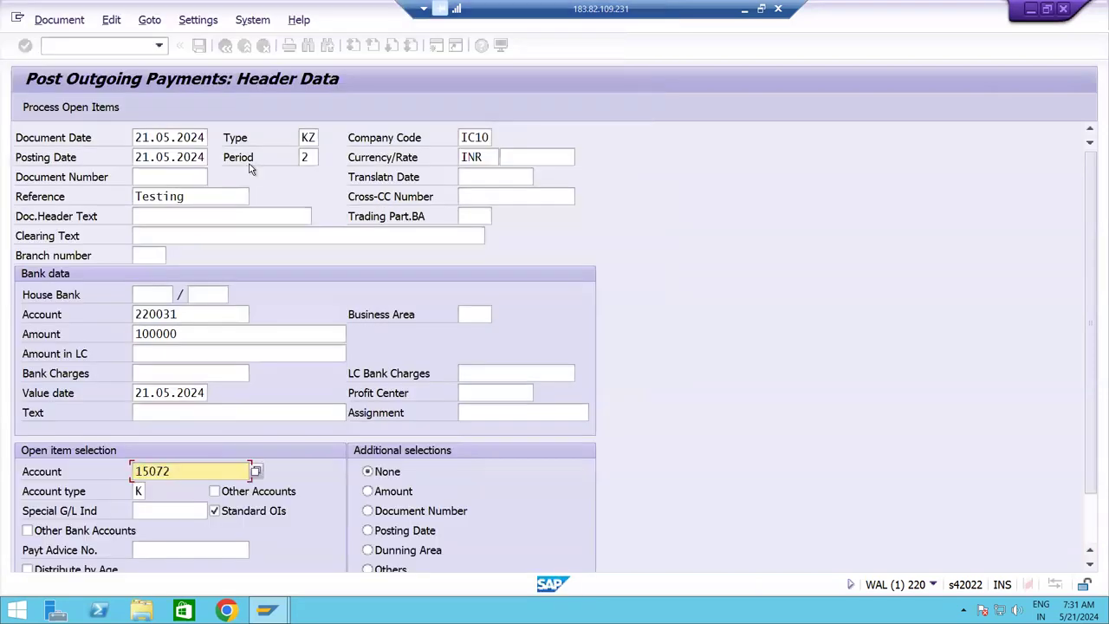
pyautogui.click(88, 109)
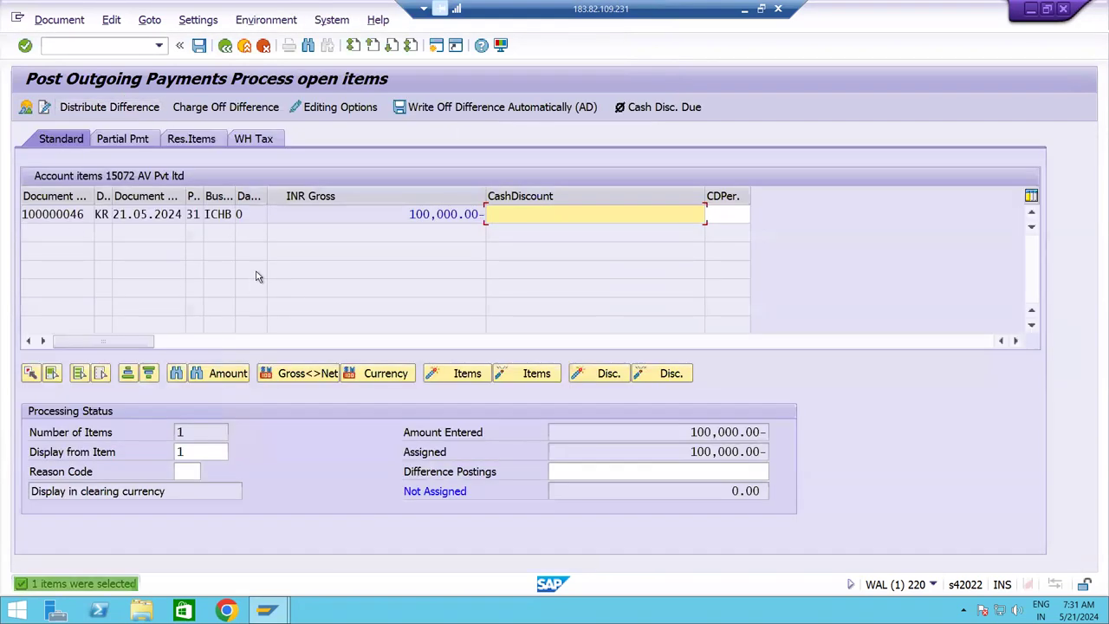
# Simulate the payment, then post it as document 100000048.
pyautogui.click(61, 24)
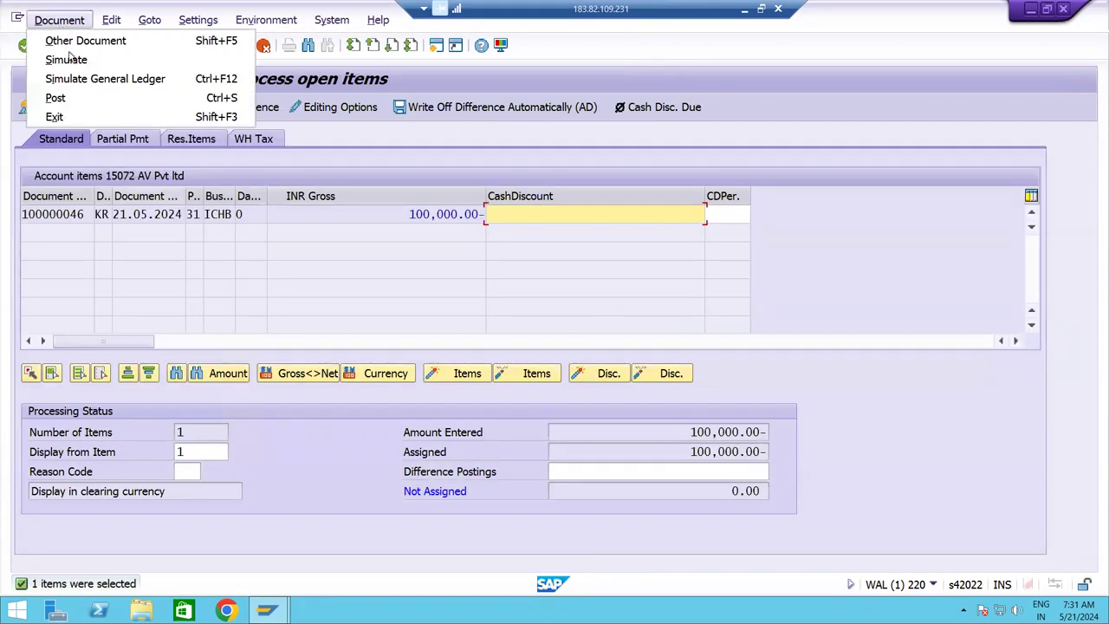
pyautogui.click(68, 59)
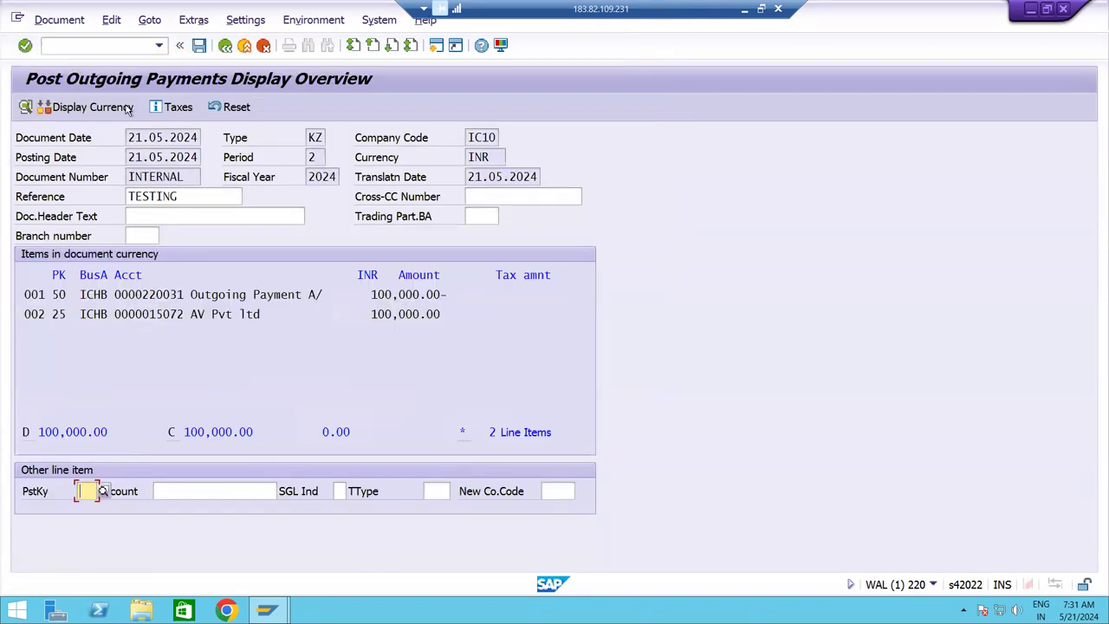
pyautogui.click(199, 46)
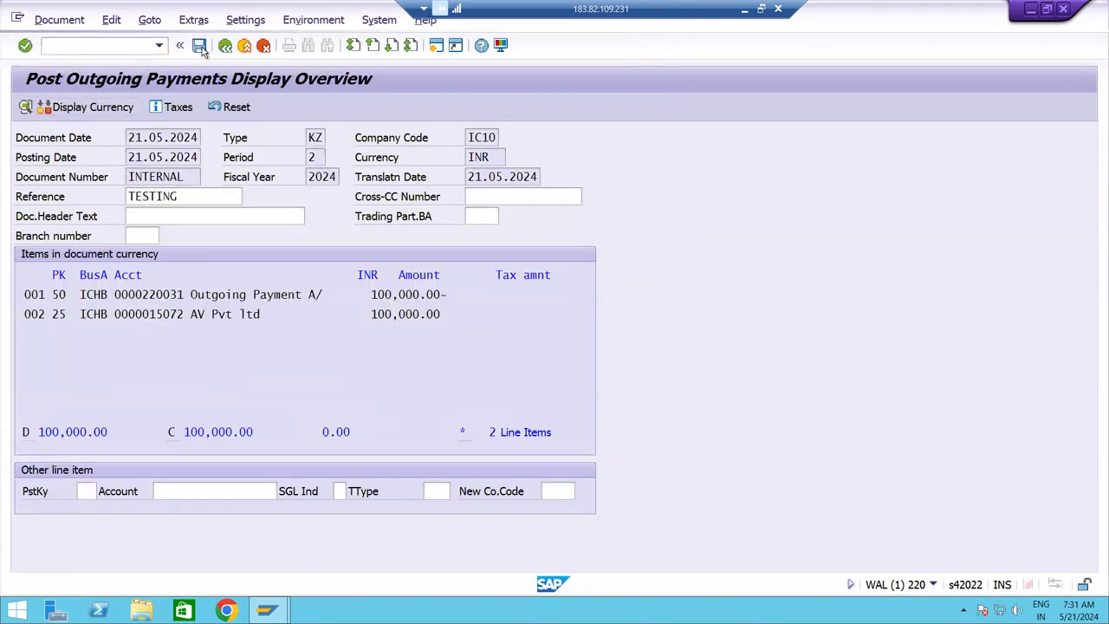
pyautogui.click(60, 21)
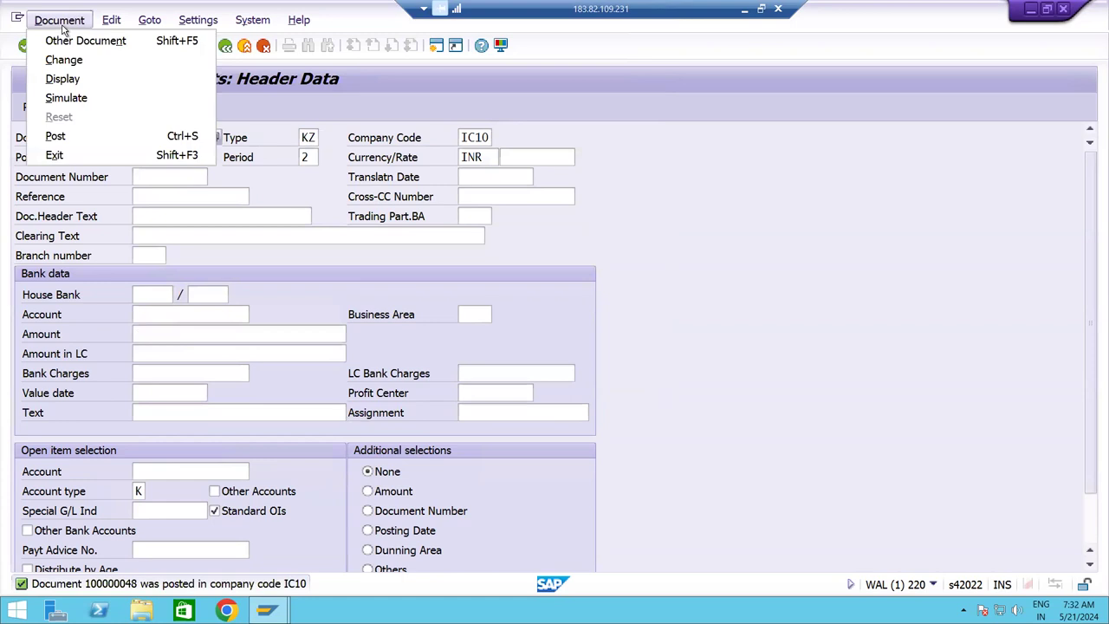
# Inspect document 100000048's bank 220031 and supplier 15072 lines, then return to Easy Access with /n.
pyautogui.click(72, 78)
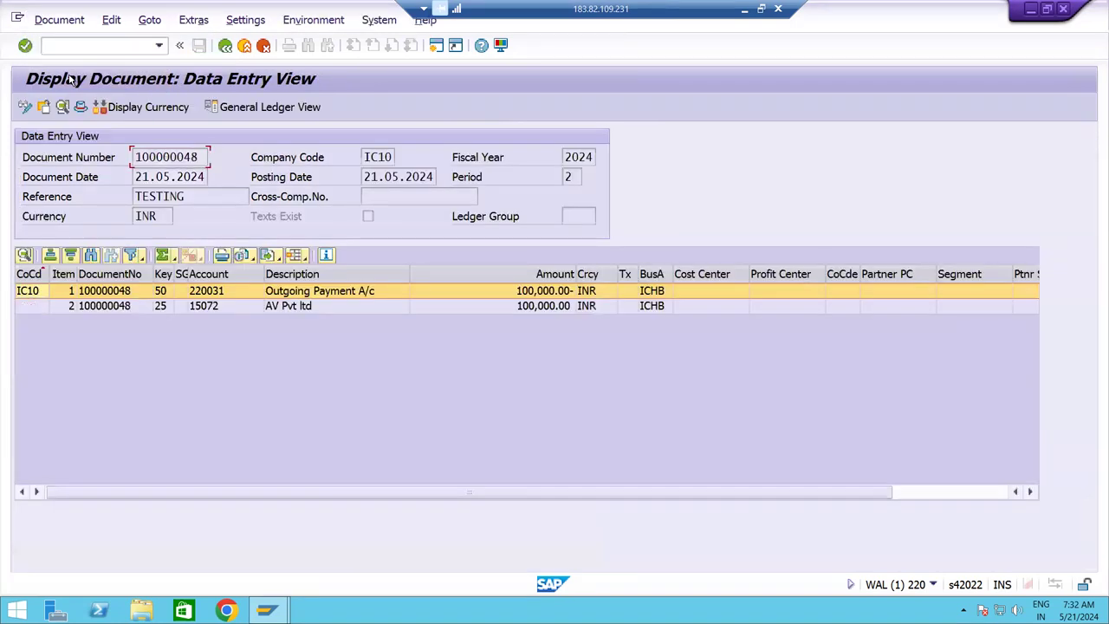
pyautogui.click(286, 307)
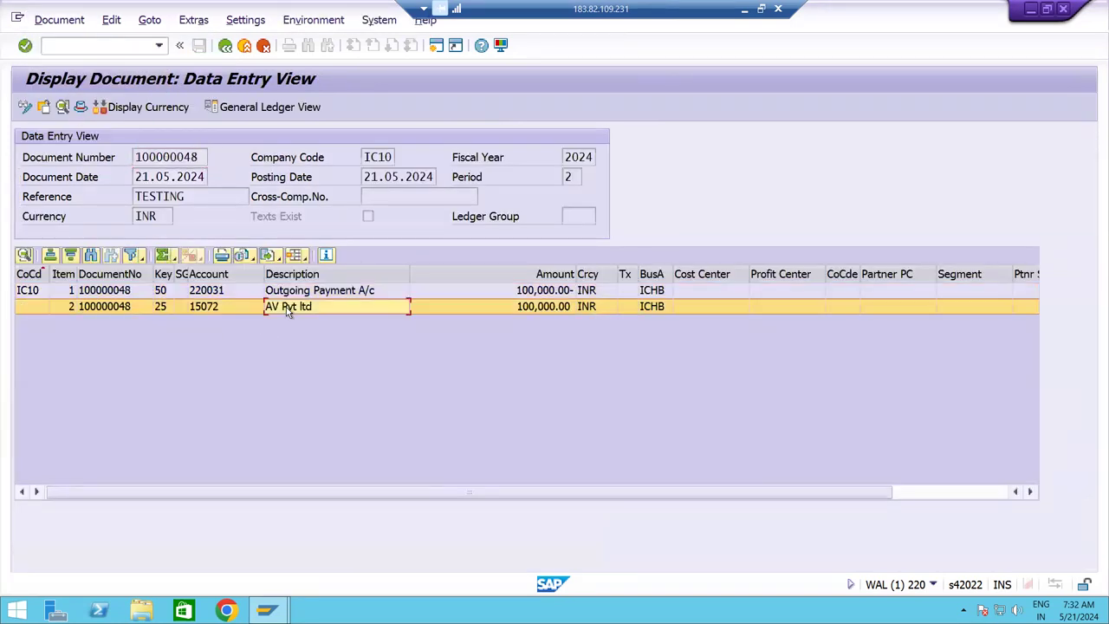
pyautogui.click(173, 293)
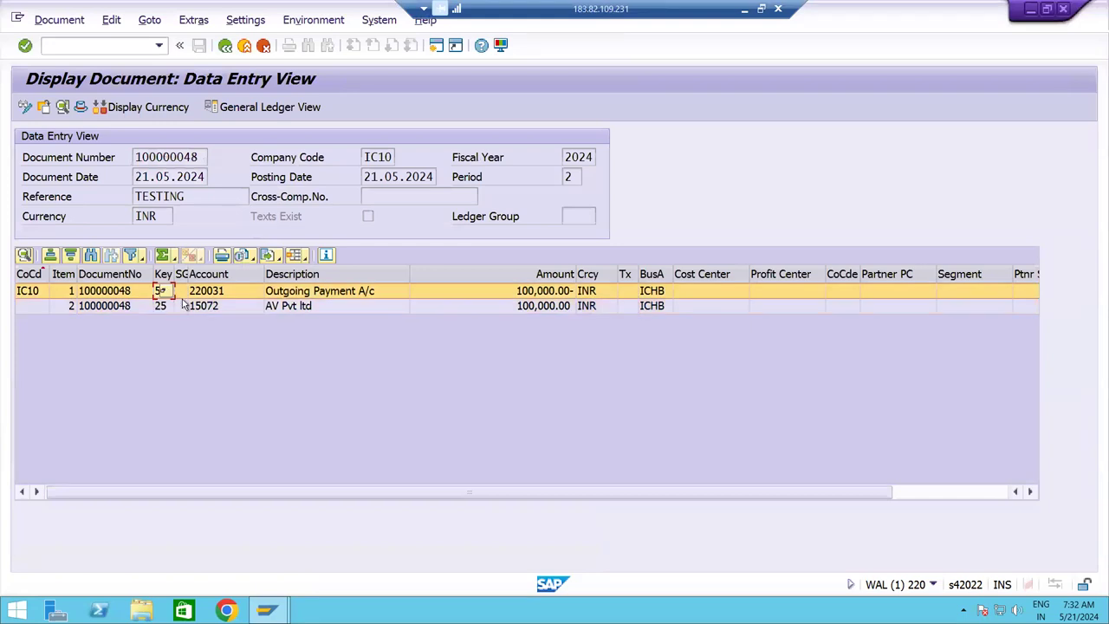
pyautogui.click(180, 306)
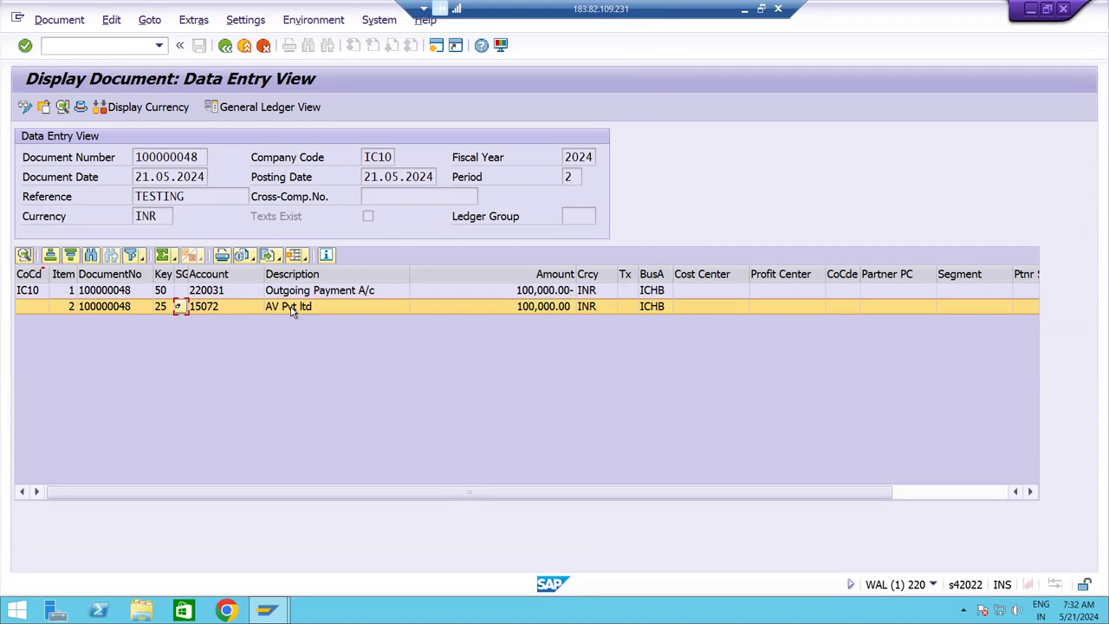
pyautogui.click(316, 293)
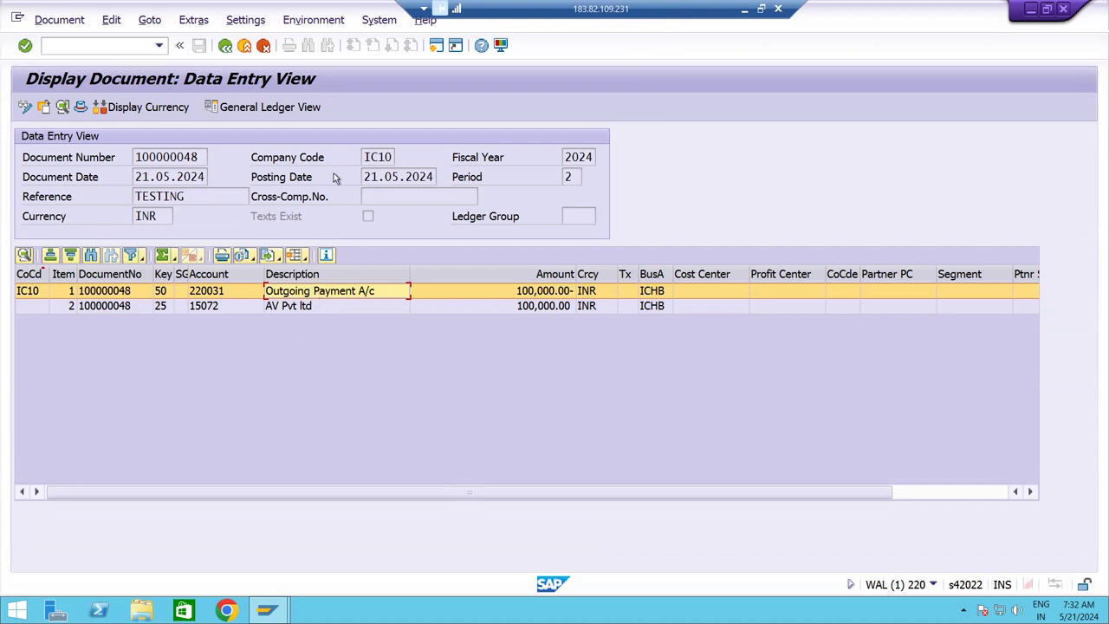
pyautogui.write('/n')
pyautogui.press('Return')
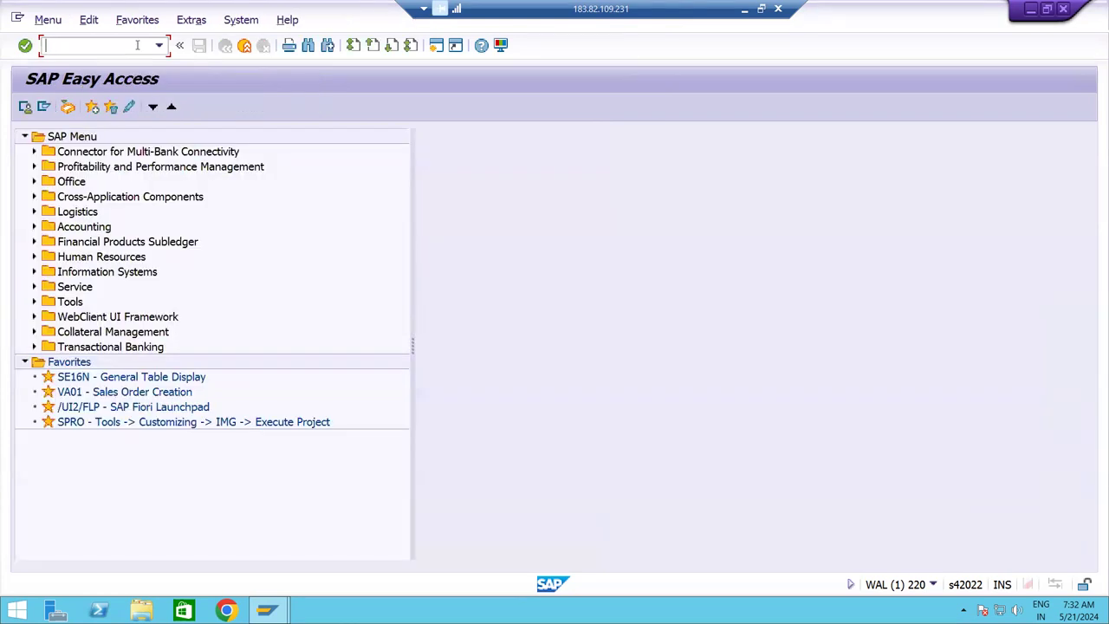
# Launch Excel with a blank workbook, discard the recovered files, and zoom to 170%.
pyautogui.press('super+r')
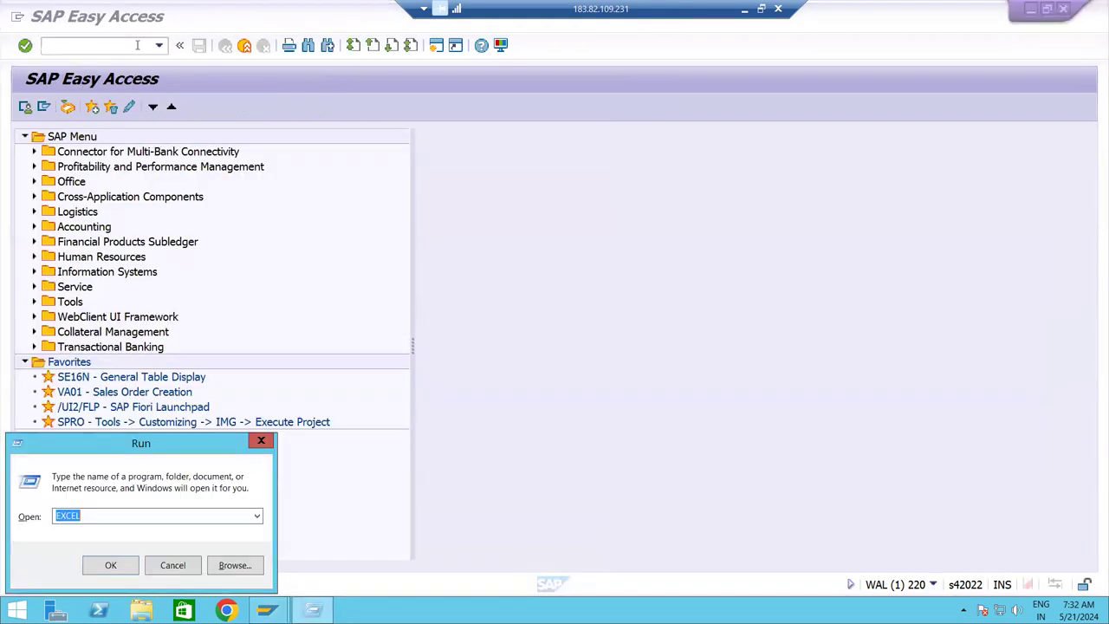
pyautogui.press('Return')
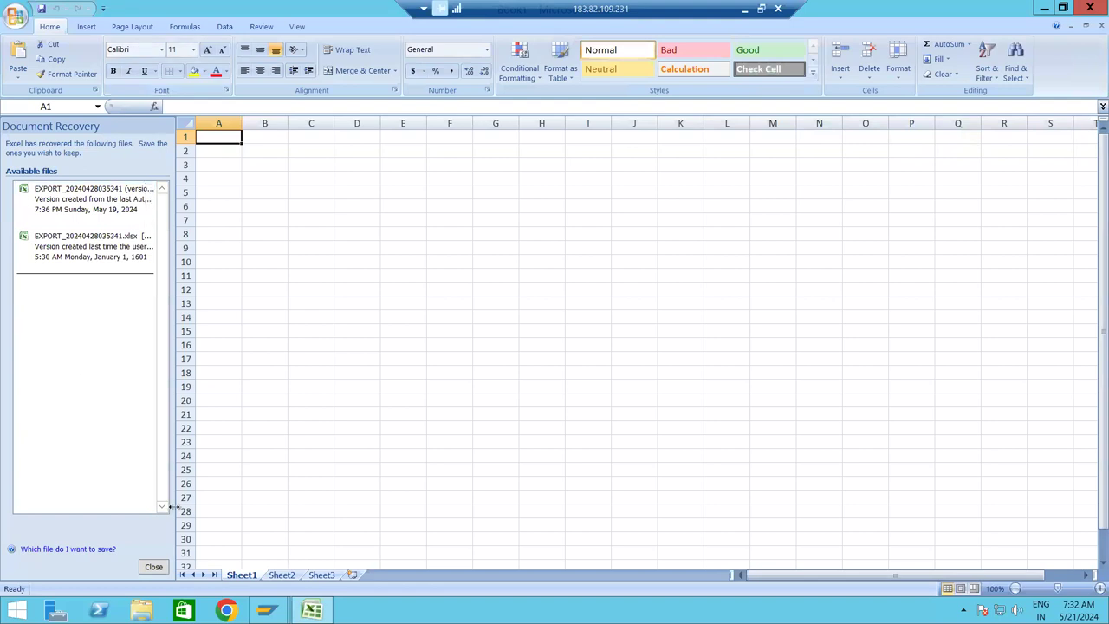
pyautogui.click(153, 567)
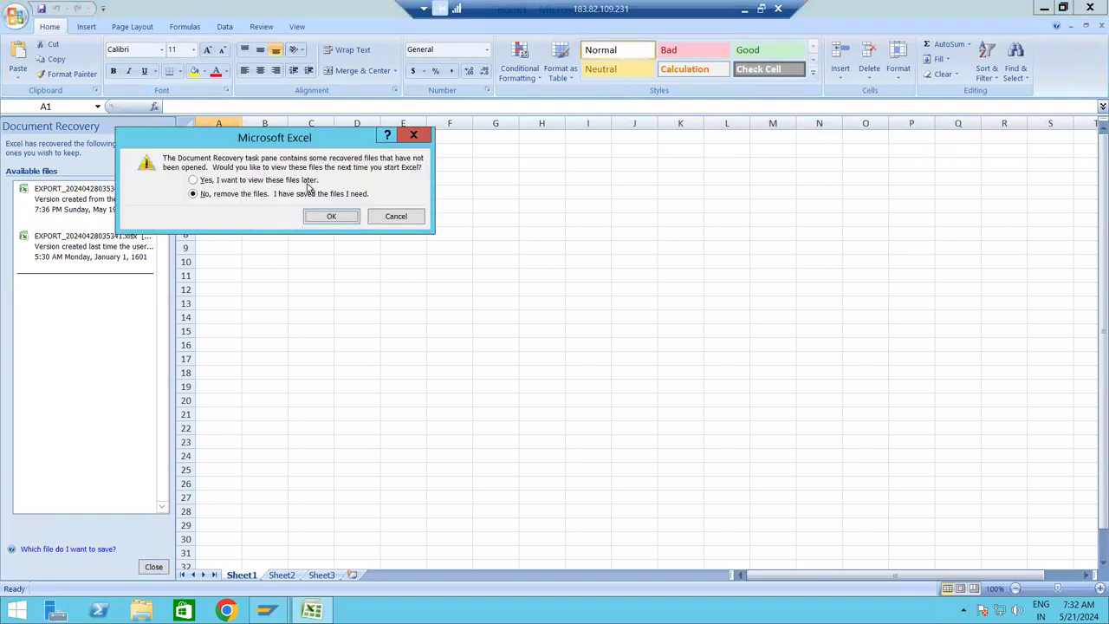
pyautogui.click(332, 216)
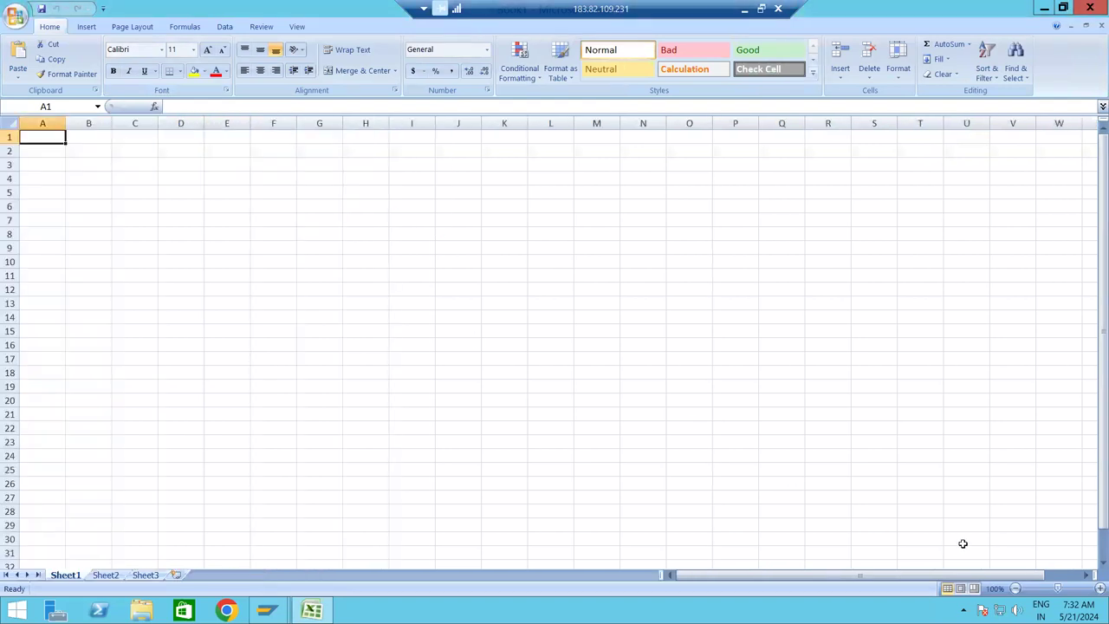
pyautogui.click(1099, 588)
pyautogui.click(1099, 589)
pyautogui.click(1099, 588)
pyautogui.click(1098, 588)
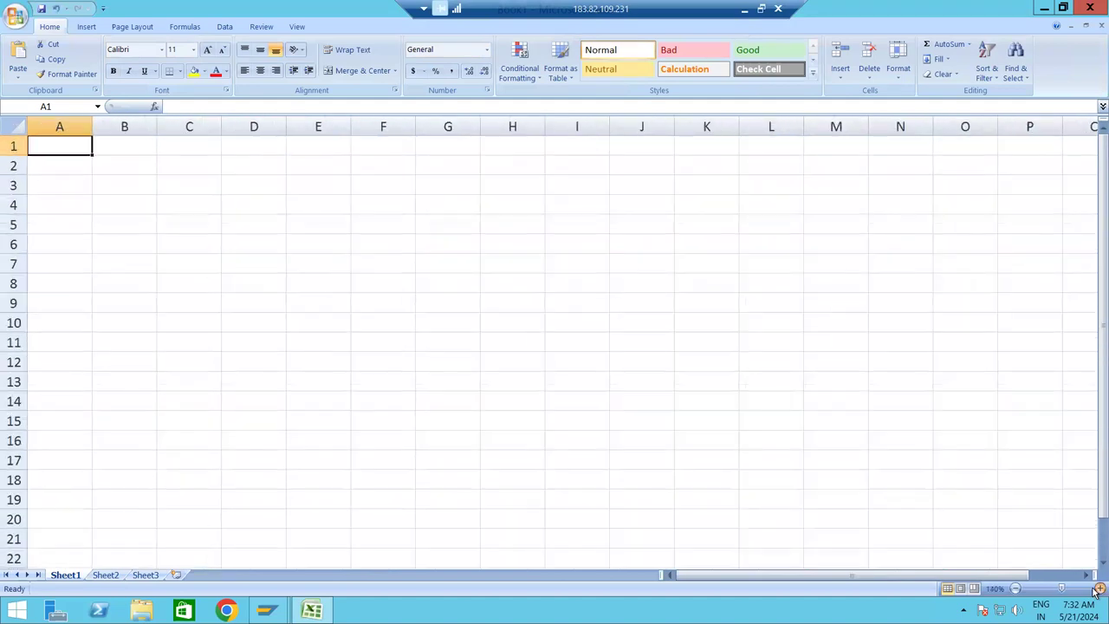
pyautogui.click(1099, 588)
pyautogui.click(1099, 588)
pyautogui.click(1098, 588)
pyautogui.click(166, 229)
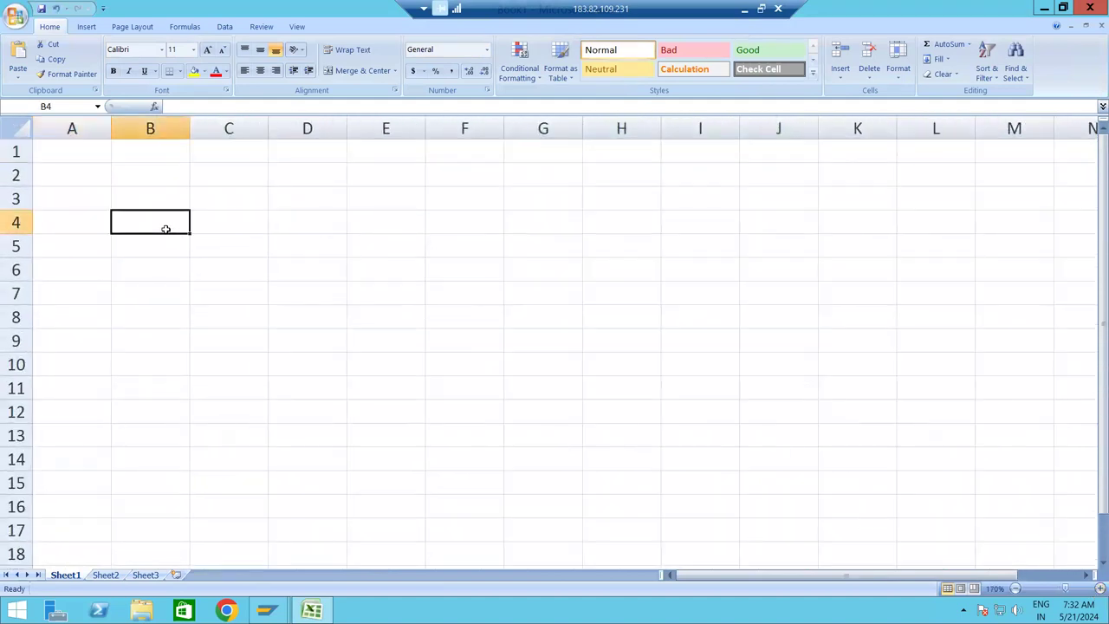
# Enter the Main Bank A/c heading in B4 and an opening Balance of 0.
pyautogui.write('MA')
pyautogui.press('BackSpace')
pyautogui.write('aIN')
pyautogui.press('BackSpace')
pyautogui.press('BackSpace')
pyautogui.write('in')
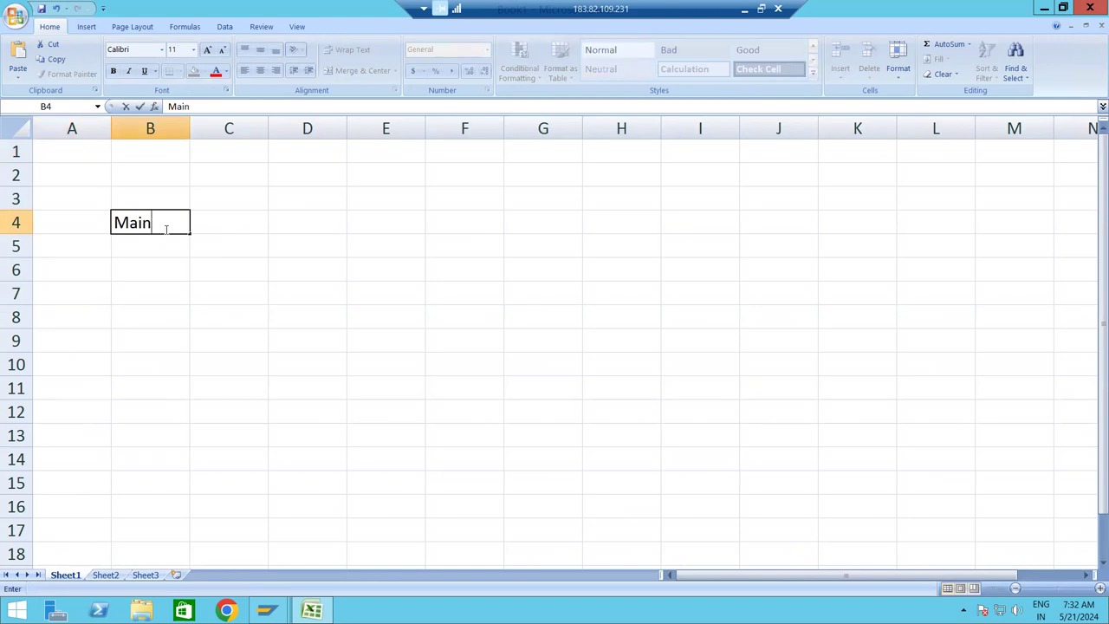
pyautogui.write(' Bank A/c')
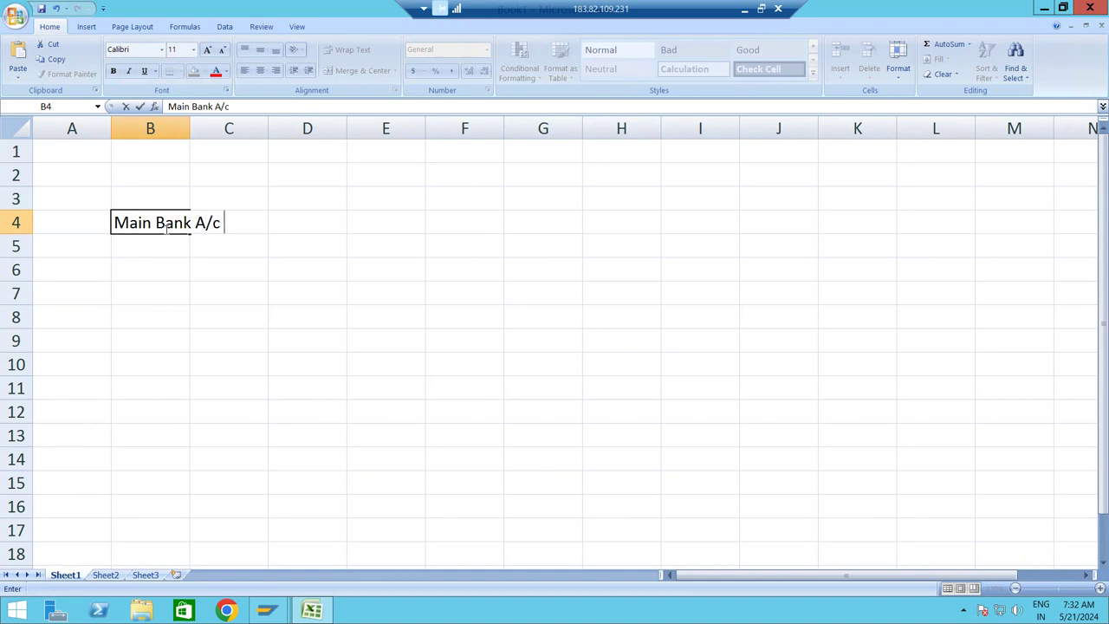
pyautogui.write(' oPEING Bank')
pyautogui.press('BackSpace')
pyautogui.press('BackSpace')
pyautogui.press('BackSpace')
pyautogui.press('BackSpace')
pyautogui.press('BackSpace')
pyautogui.press('BackSpace')
pyautogui.press('BackSpace')
pyautogui.press('BackSpace')
pyautogui.press('BackSpace')
pyautogui.press('BackSpace')
pyautogui.press('BackSpace')
pyautogui.press('BackSpace')
pyautogui.press('Return')
pyautogui.write('opeing')
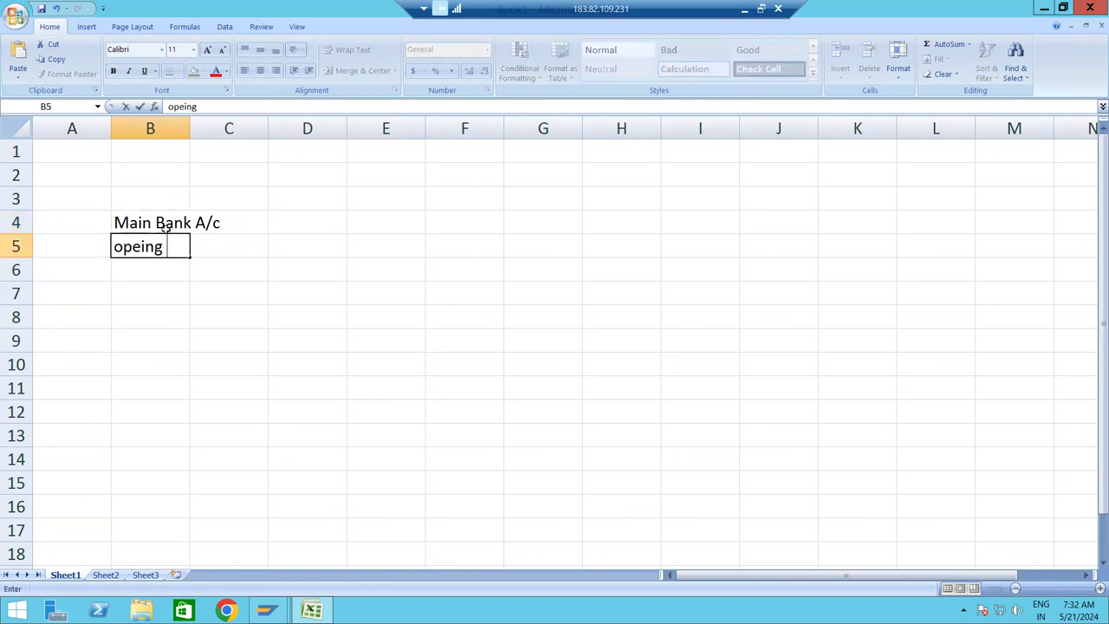
pyautogui.press('BackSpace')
pyautogui.press('BackSpace')
pyautogui.press('BackSpace')
pyautogui.press('BackSpace')
pyautogui.write('ning Balance')
pyautogui.press('Tab')
pyautogui.press('Tab')
pyautogui.write("'0")
pyautogui.press('Return')
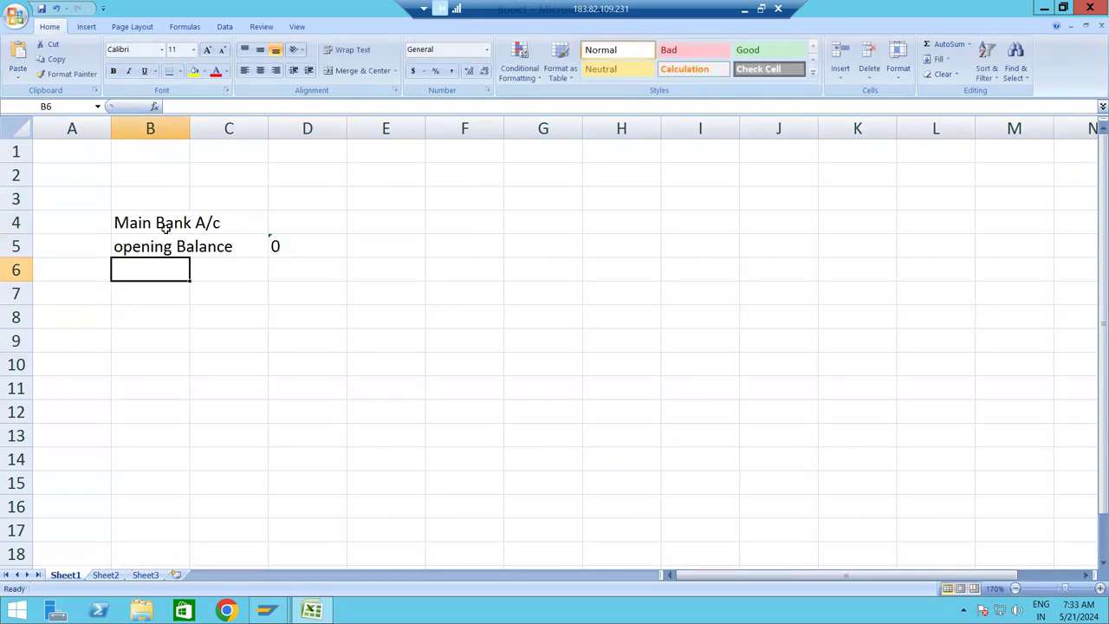
pyautogui.press('Return')
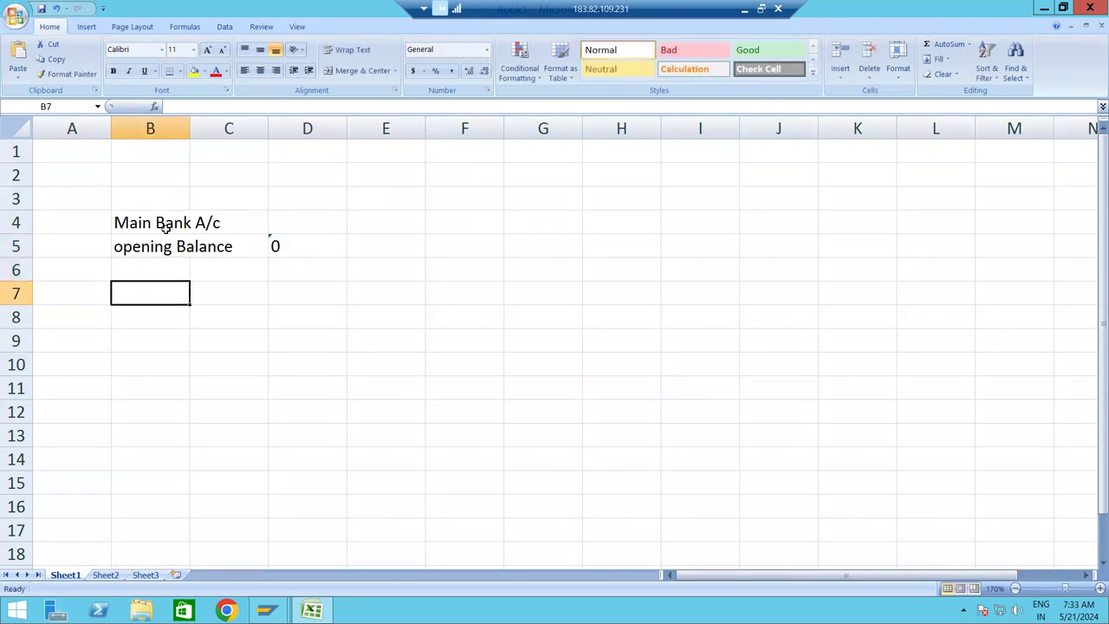
# Add the Income payment 120000 and Outing Payment 100000 rows.
pyautogui.write('IncomePa')
pyautogui.press('BackSpace')
pyautogui.press('BackSpace')
pyautogui.write('payment')
pyautogui.press('Tab')
pyautogui.press('Tab')
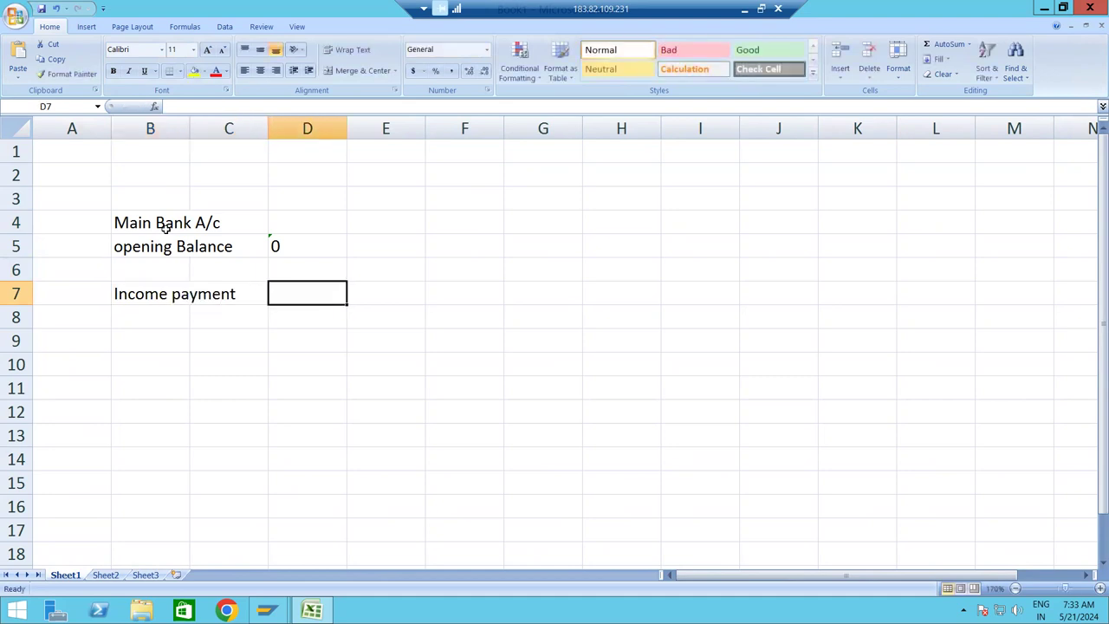
pyautogui.write('120000')
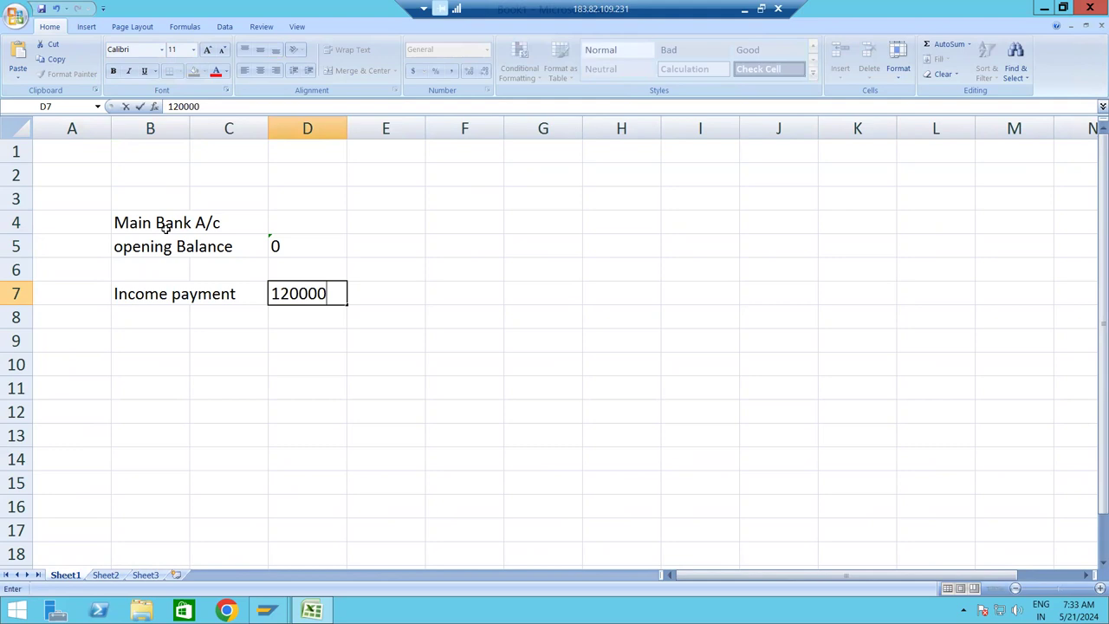
pyautogui.press('Return')
pyautogui.write('Outing ')
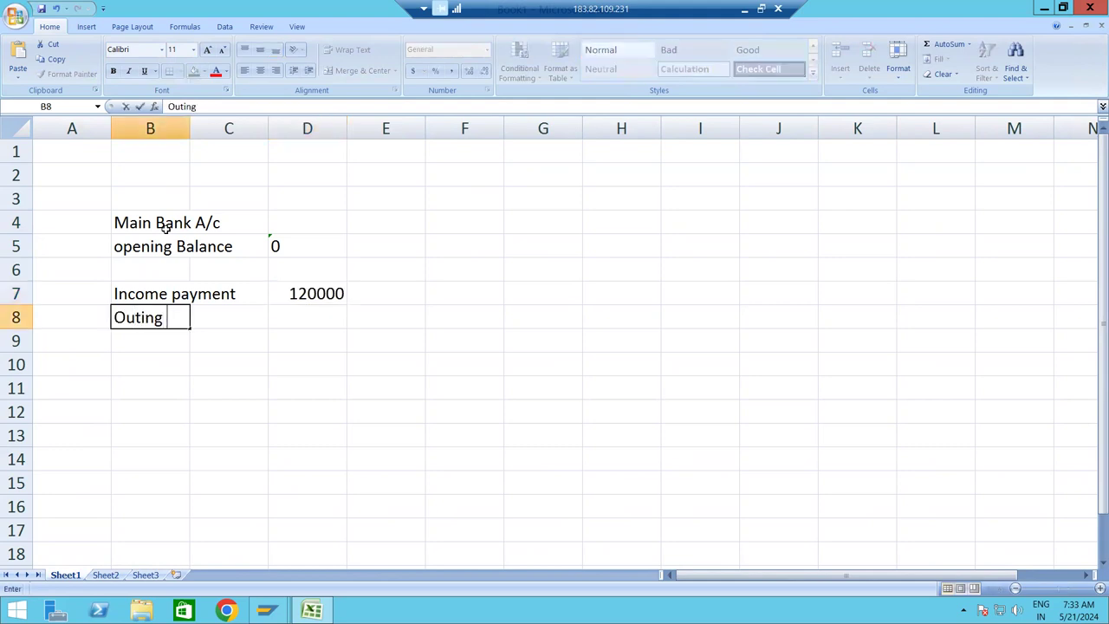
pyautogui.write('Payment')
pyautogui.press('Tab')
pyautogui.press('Tab')
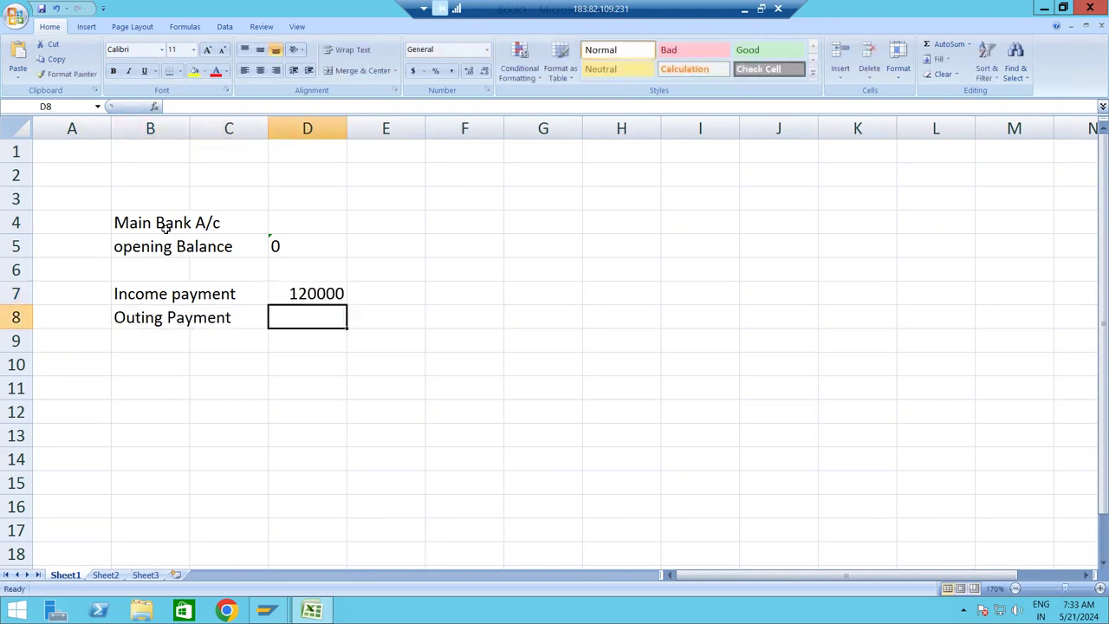
pyautogui.write('100000')
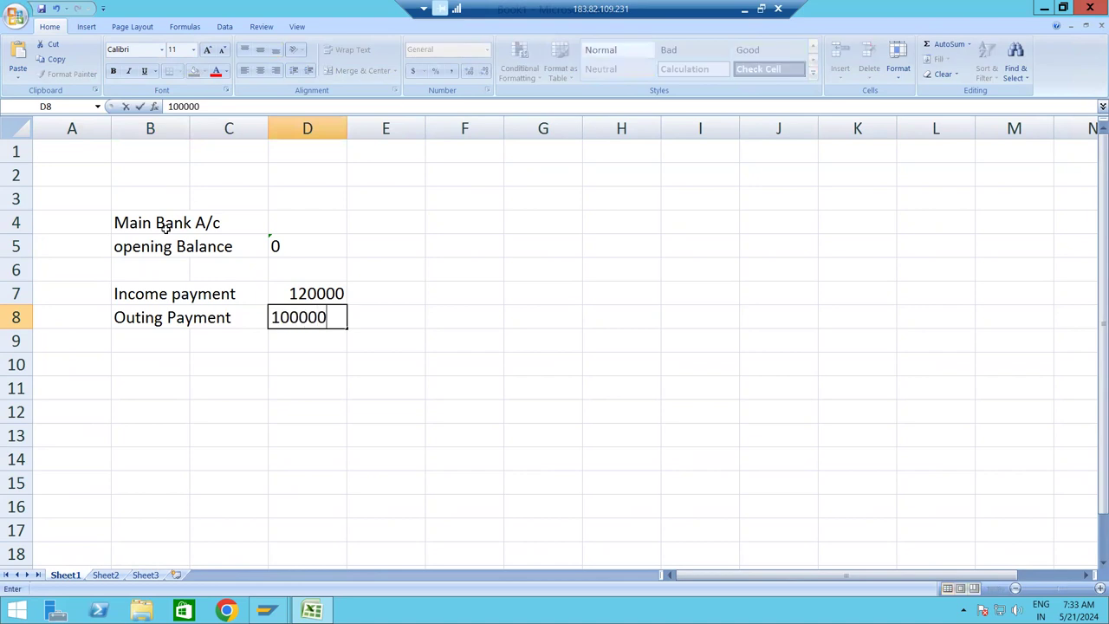
pyautogui.press('Return')
pyautogui.press('Return')
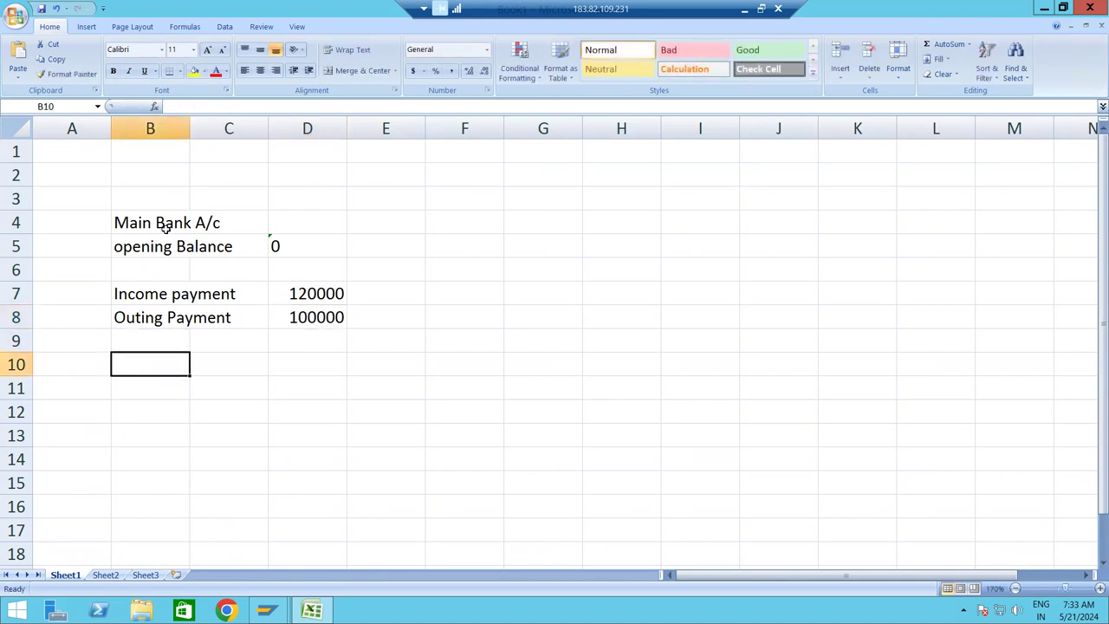
# Add the Closing Balance row with 20000.
pyautogui.write('Close')
pyautogui.press('BackSpace')
pyautogui.write('ing Balance')
pyautogui.press('Tab')
pyautogui.press('Tab')
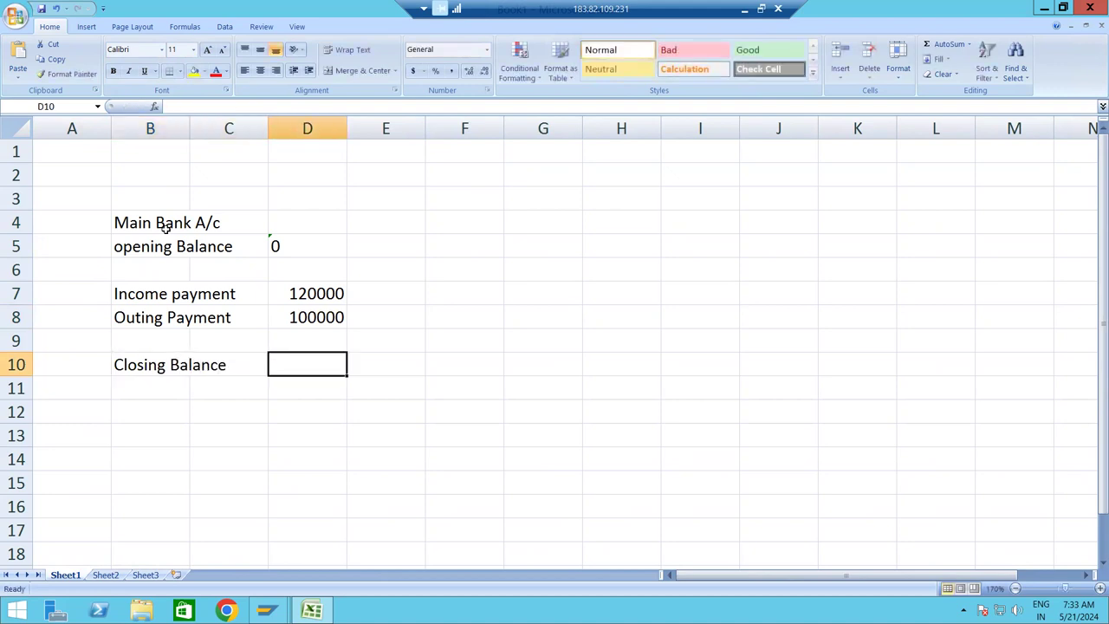
pyautogui.write('20000')
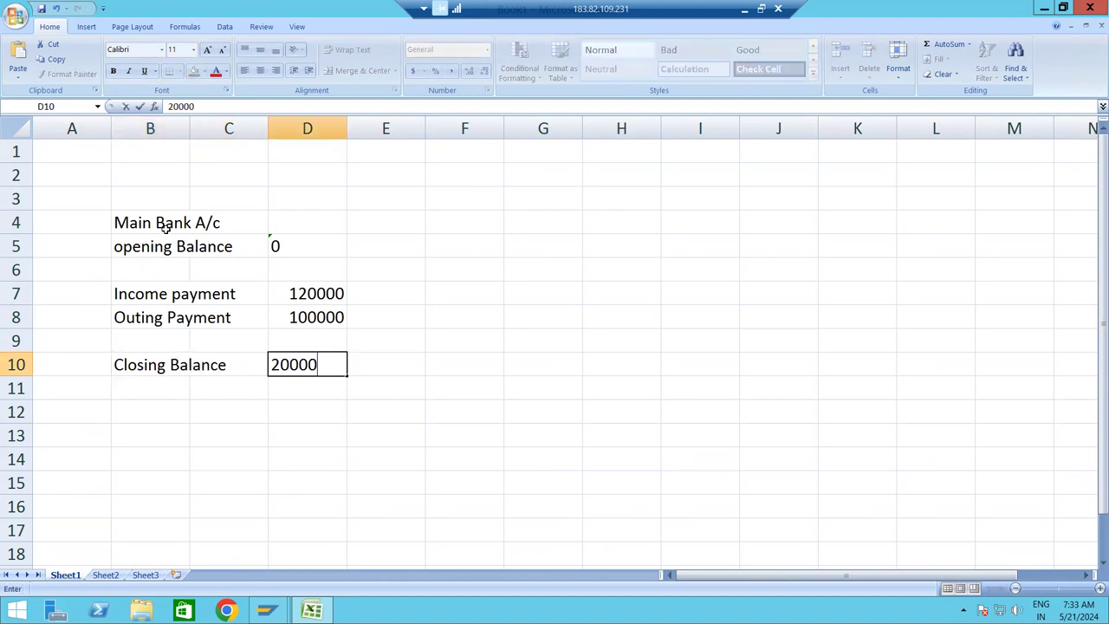
pyautogui.press('Return')
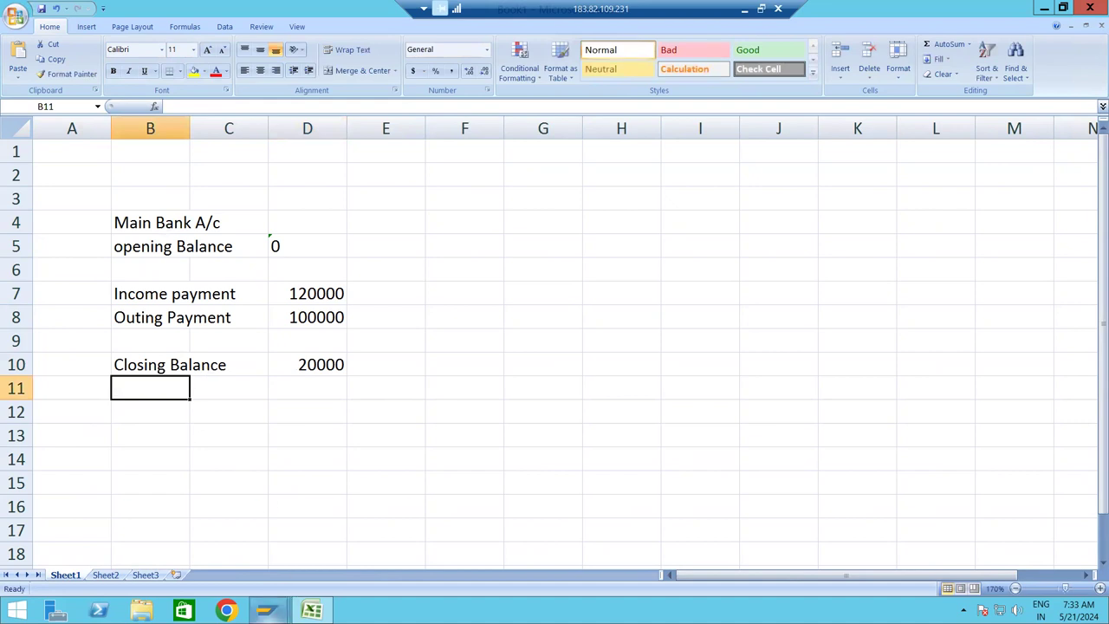
pyautogui.moveTo(269, 610)
pyautogui.click(341, 537)
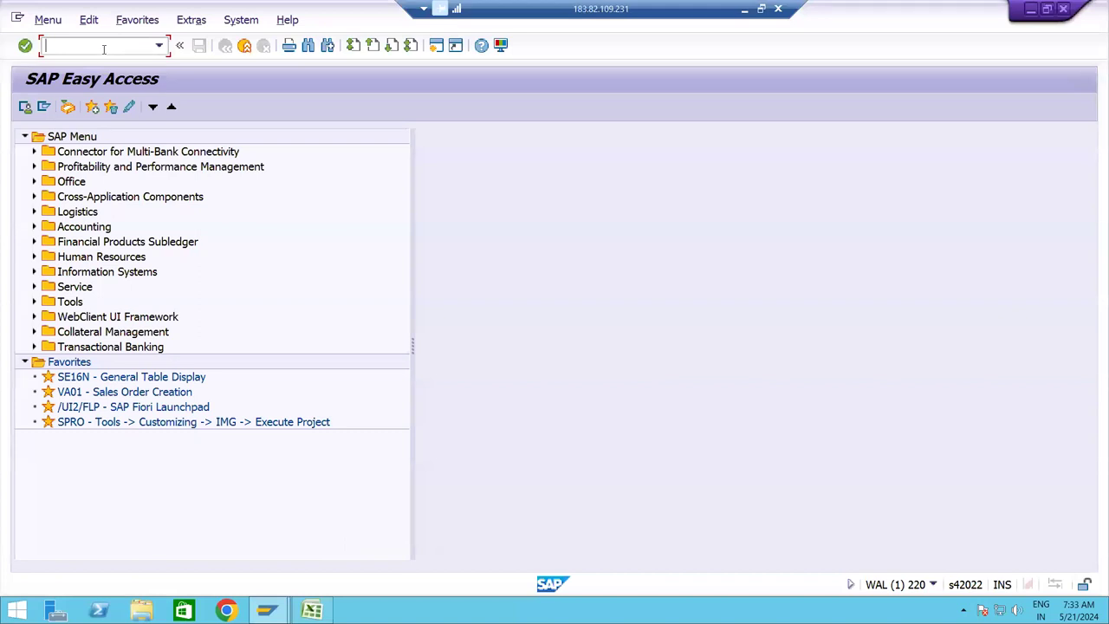
# Start FBL3N and choose Main Bank A/c 220030 through a 2200* account search.
pyautogui.write('fbl')
pyautogui.press('BackSpace')
pyautogui.press('BackSpace')
pyautogui.press('BackSpace')
pyautogui.write('FBL3N')
pyautogui.press('Return')
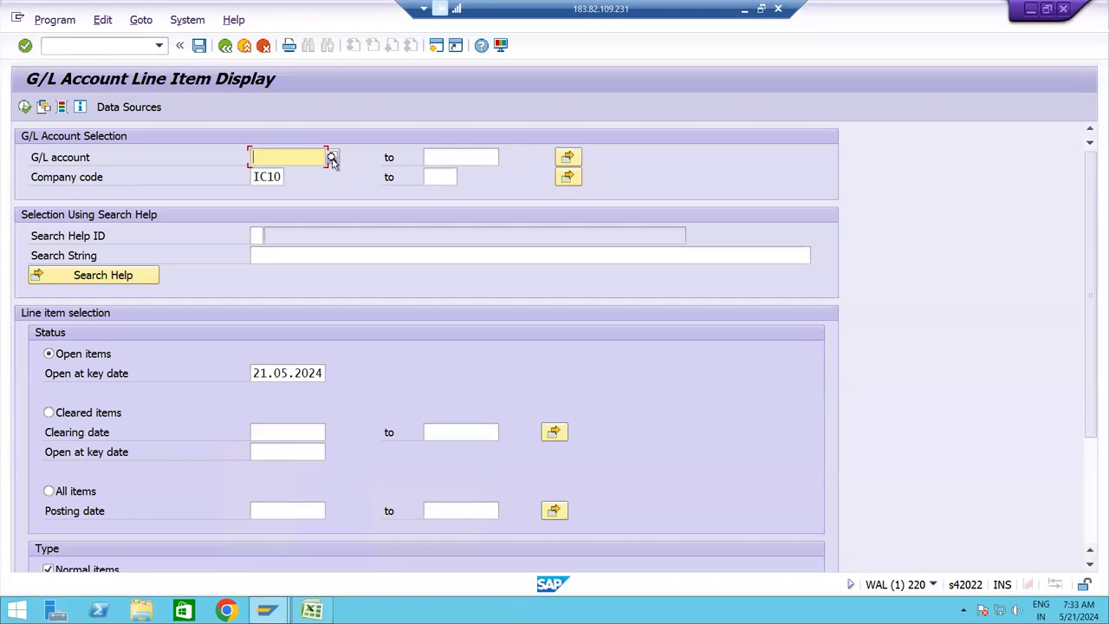
pyautogui.click(333, 160)
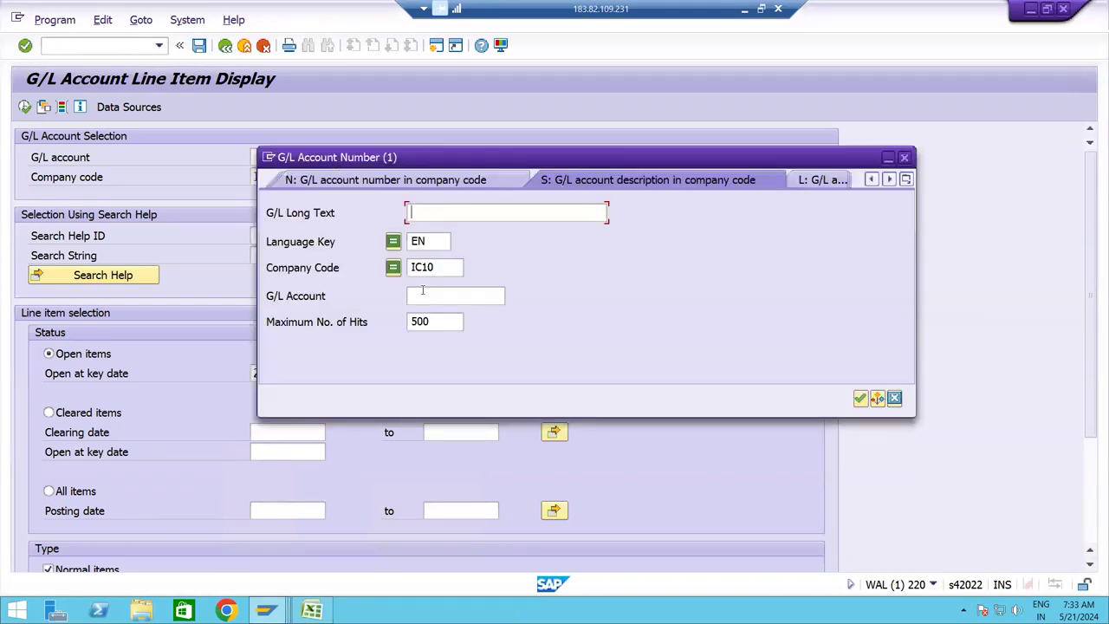
pyautogui.write('2200')
pyautogui.press('Return')
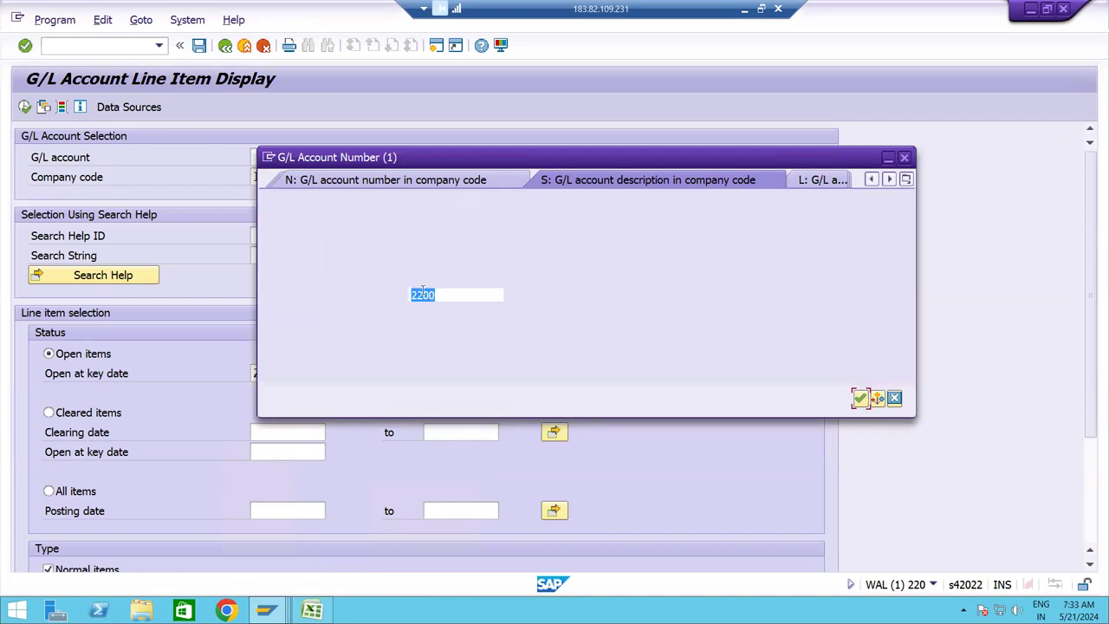
pyautogui.write('*')
pyautogui.press('Return')
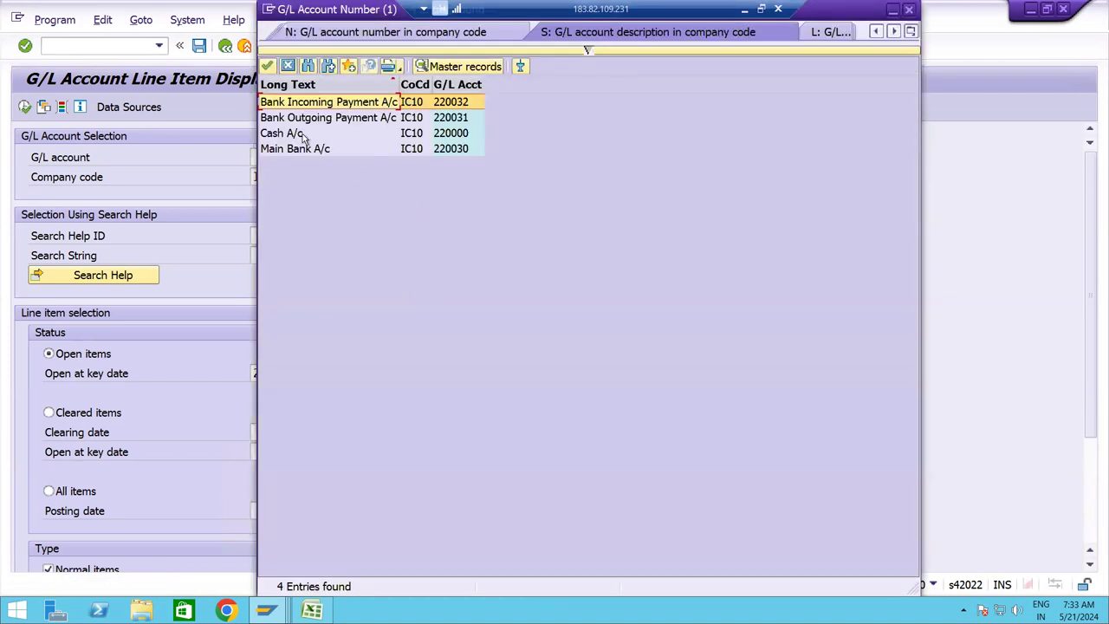
pyautogui.doubleClick(285, 151)
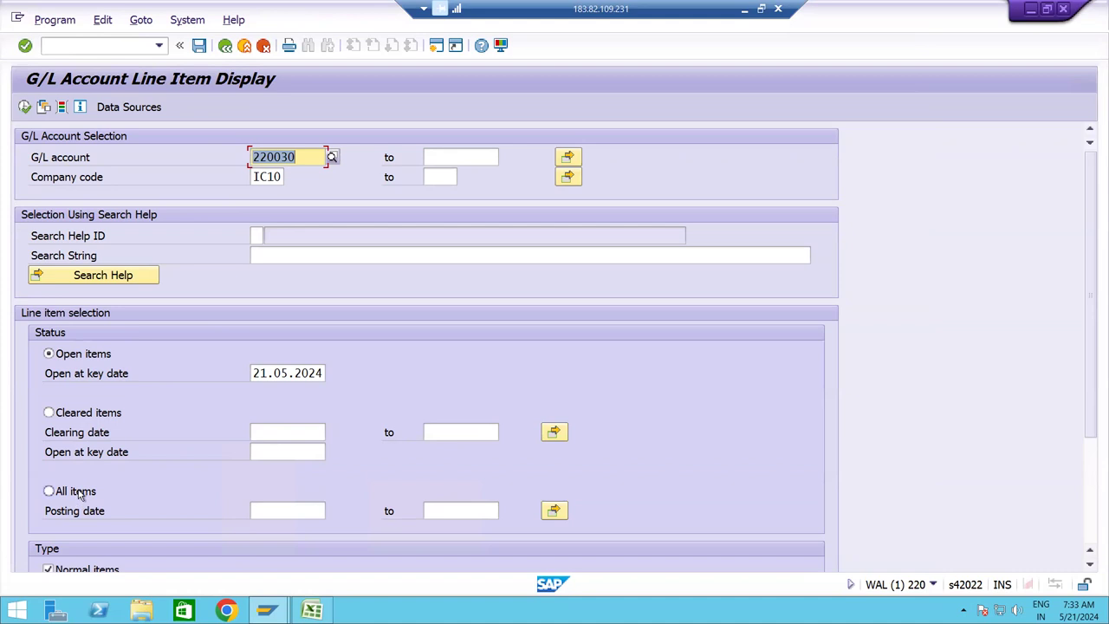
# Run the report for all items of 220030, then return to Excel.
pyautogui.click(76, 492)
pyautogui.click(24, 107)
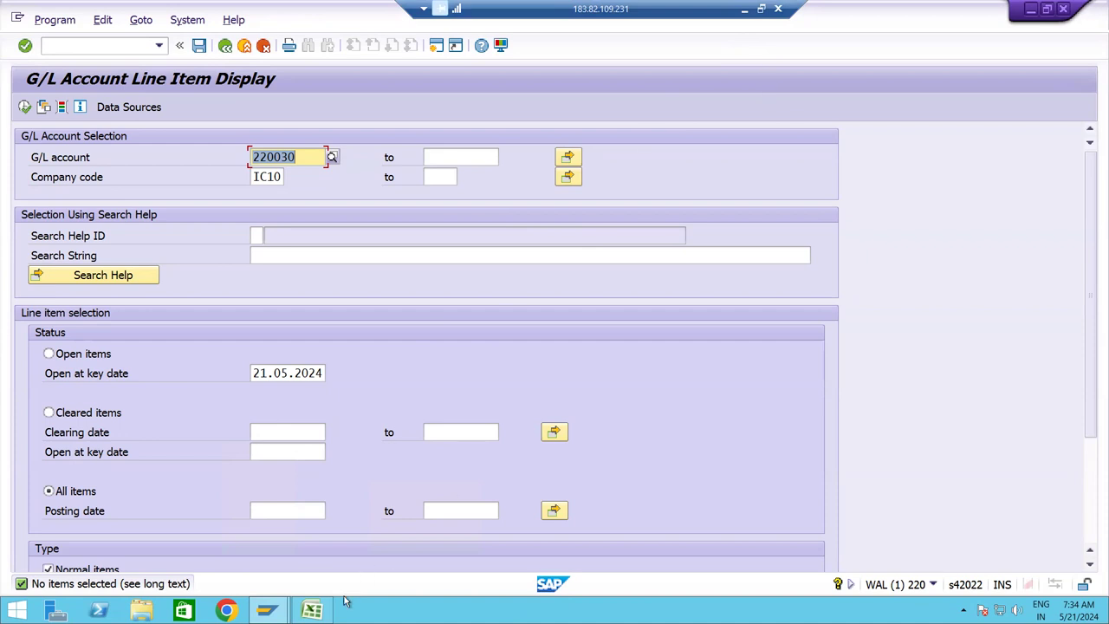
pyautogui.click(312, 611)
pyautogui.click(312, 610)
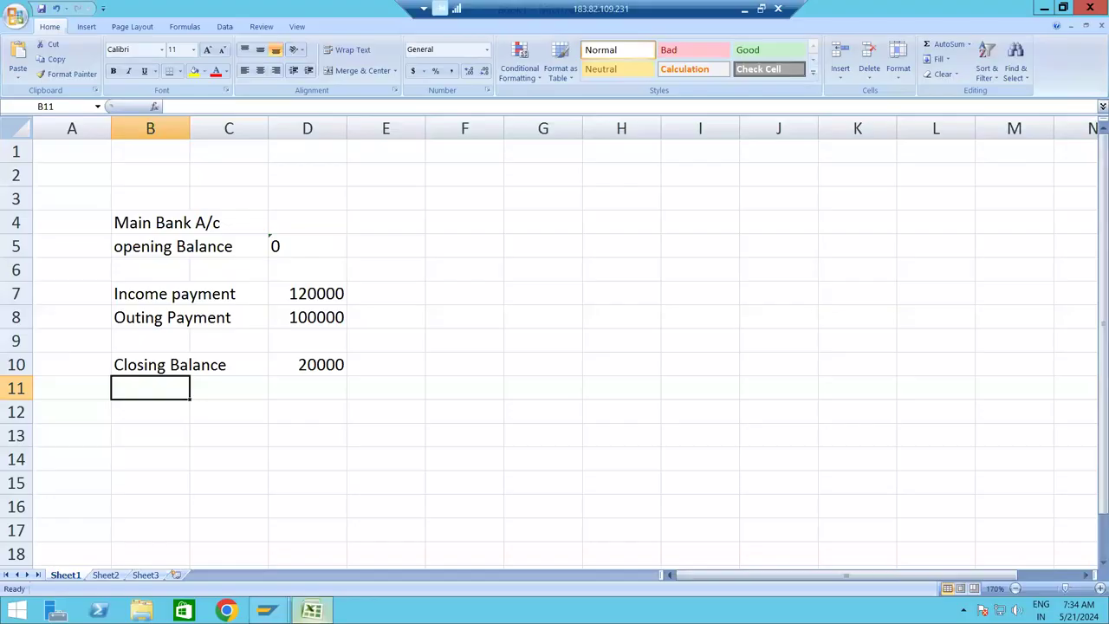
# Fill the opening Balance row B5:D5 with orange.
pyautogui.click(127, 247)
pyautogui.hotkey('shift', 'Right')
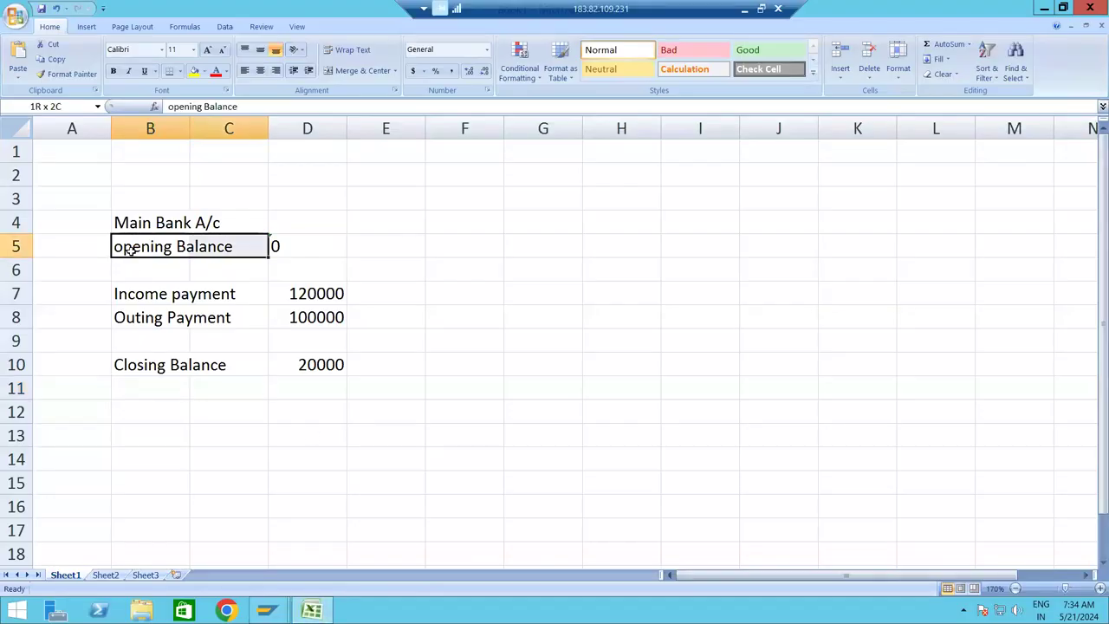
pyautogui.hotkey('shift', 'Right')
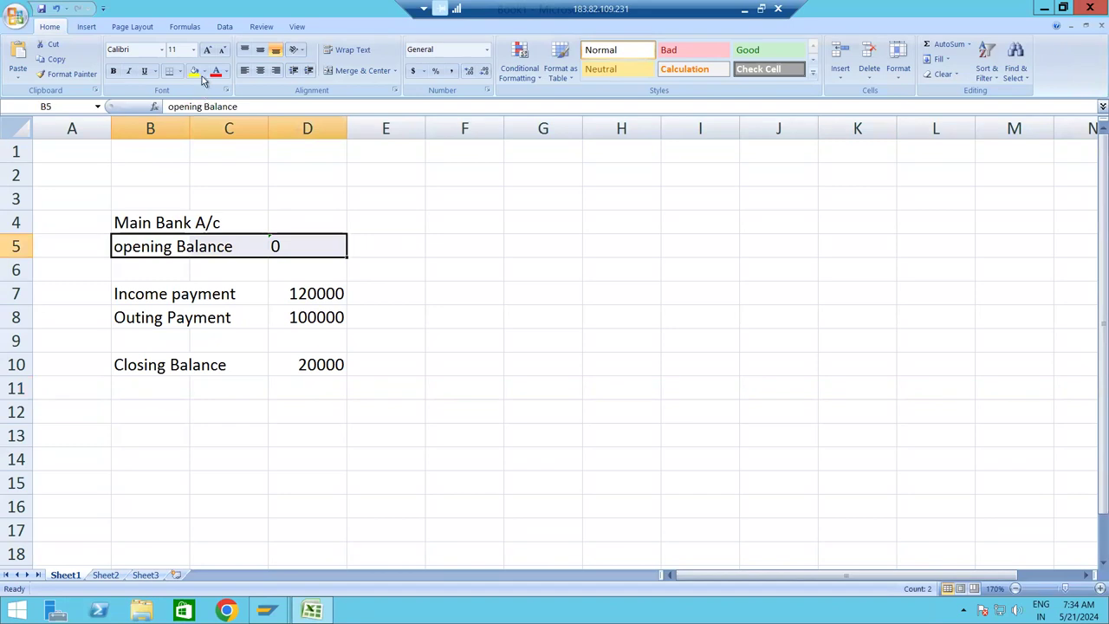
pyautogui.click(205, 72)
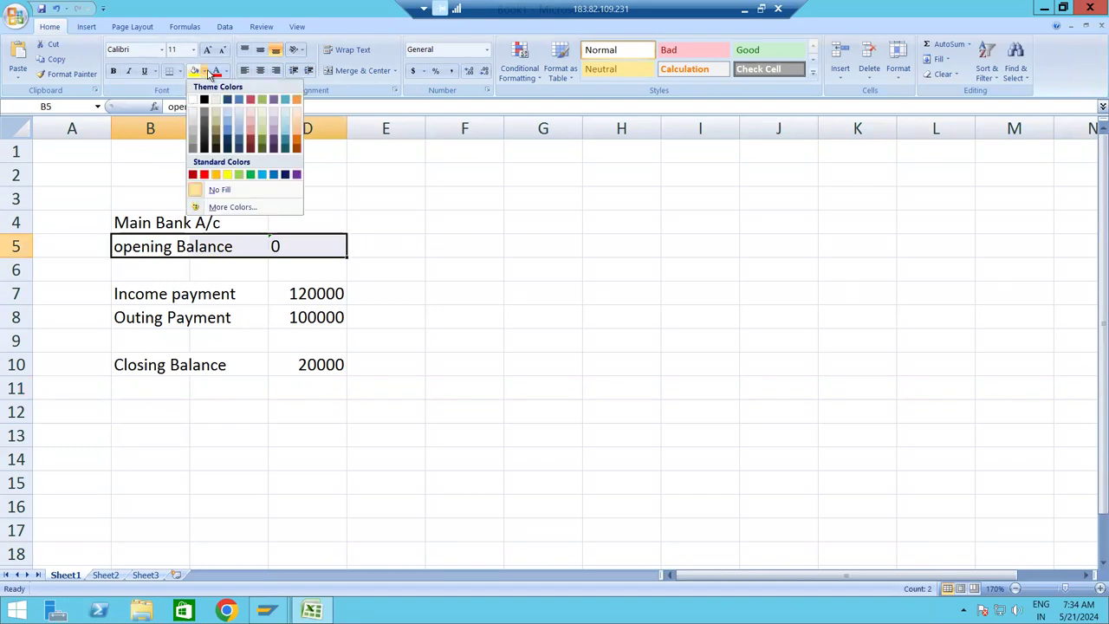
pyautogui.click(216, 177)
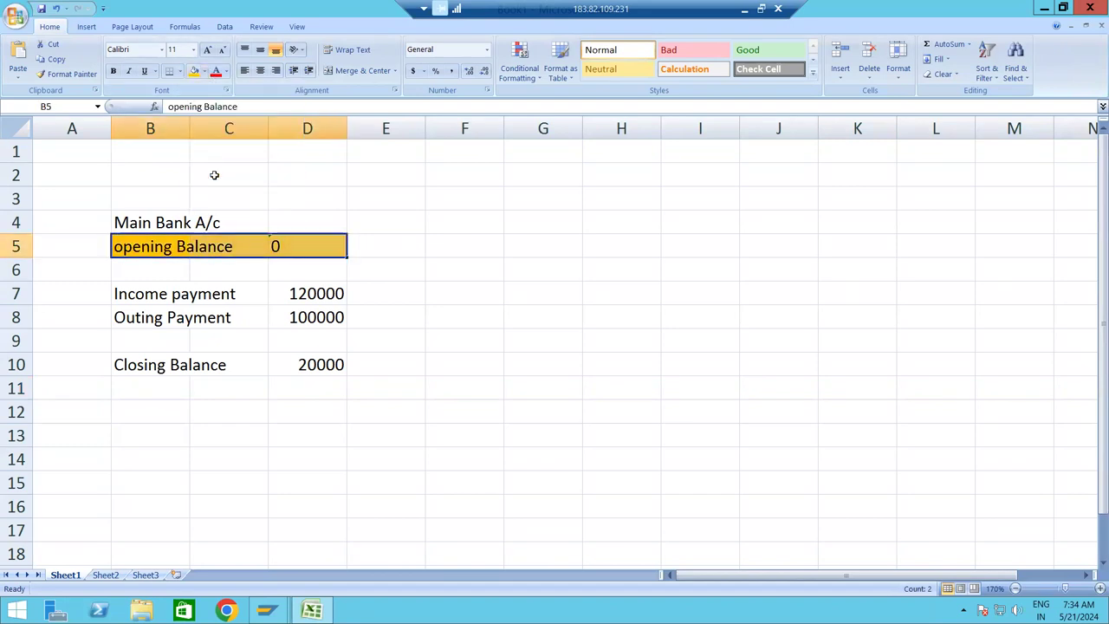
# Select the income and outgoing rows B7:D8, then switch back to SAP.
pyautogui.click(136, 298)
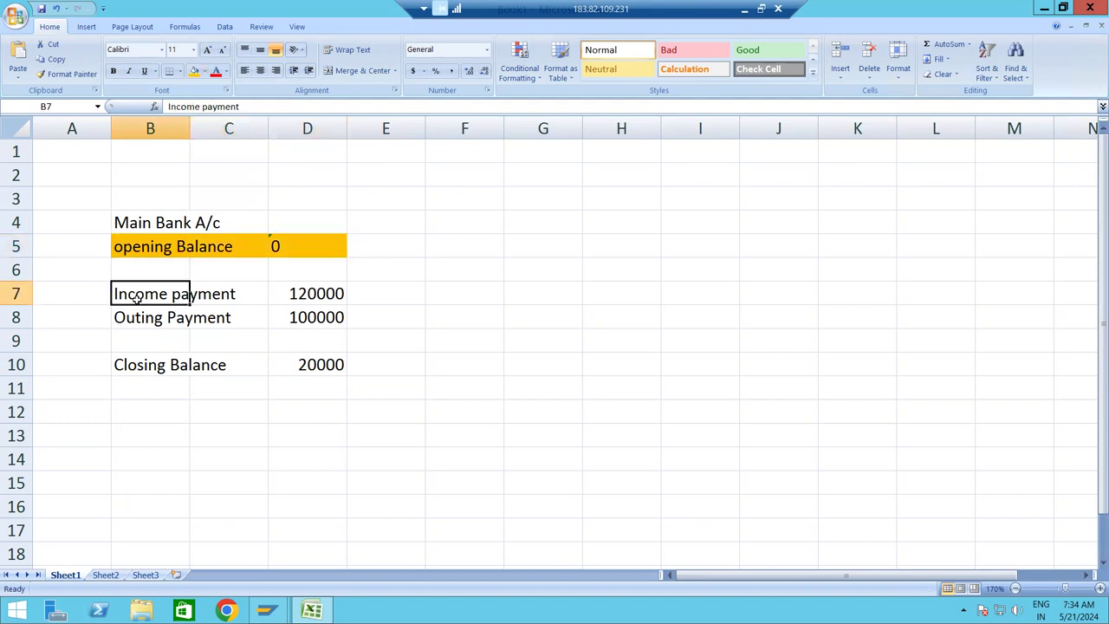
pyautogui.hotkey('shift', 'Right')
pyautogui.hotkey('shift', 'Right')
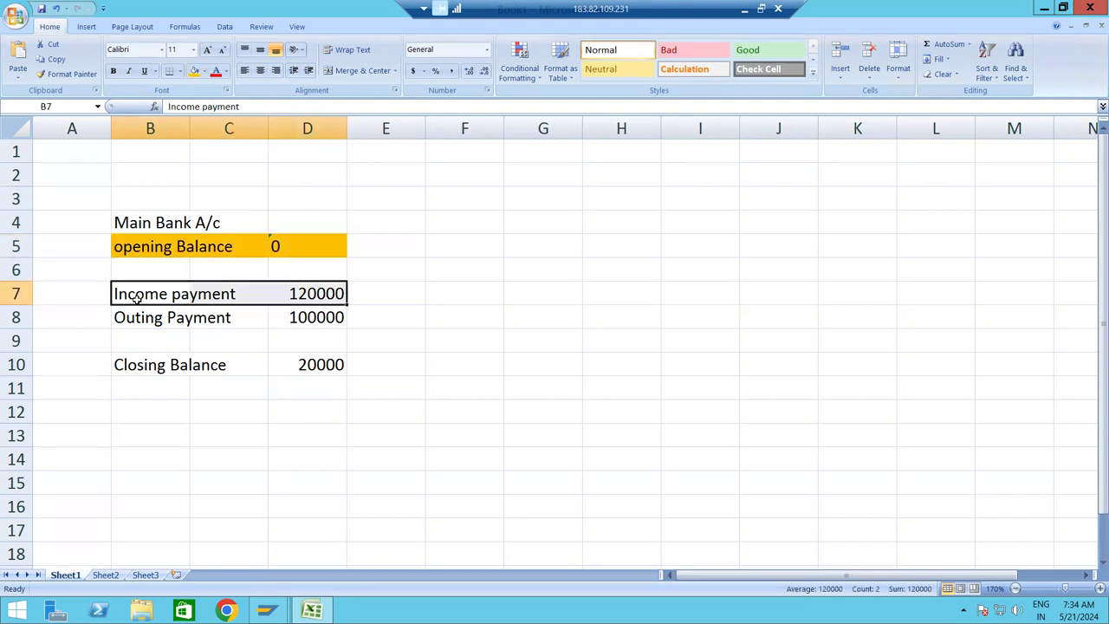
pyautogui.hotkey('shift', 'Down')
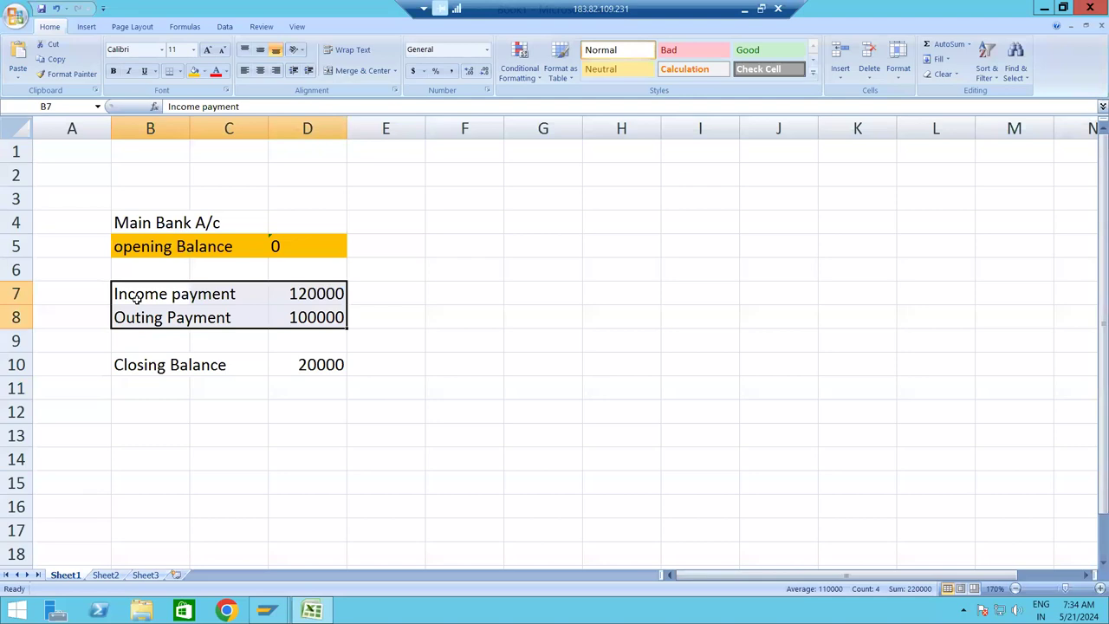
pyautogui.hotkey('alt', 'Tab')
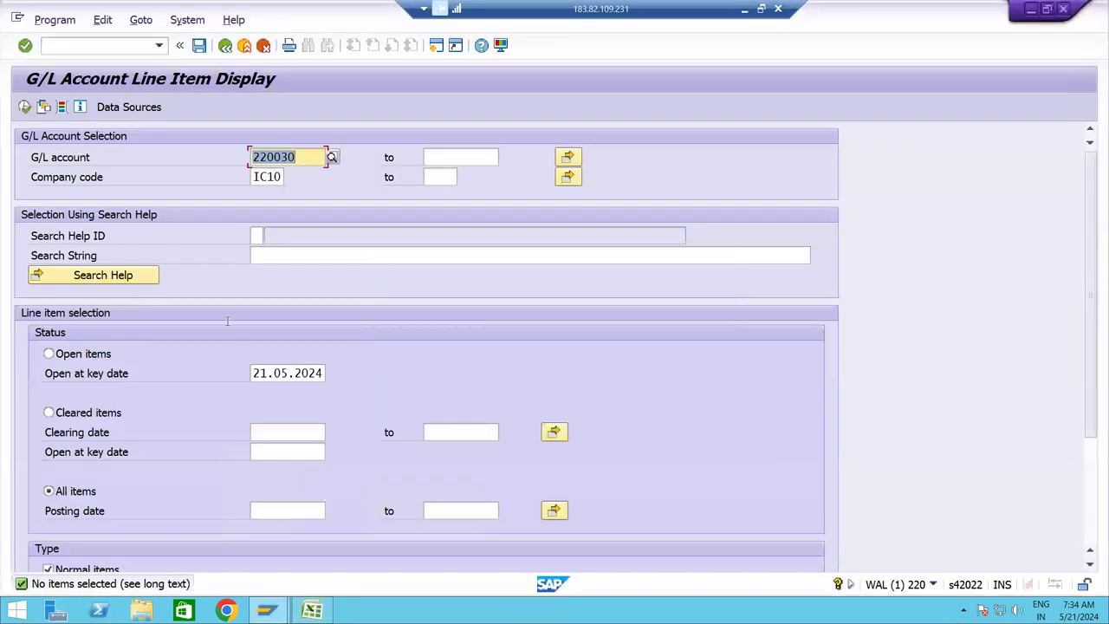
# Set the G/L account range to 220031–220032 and run the line item report.
pyautogui.click(308, 160)
pyautogui.press('BackSpace')
pyautogui.write('1')
pyautogui.press('Tab')
pyautogui.click(309, 157)
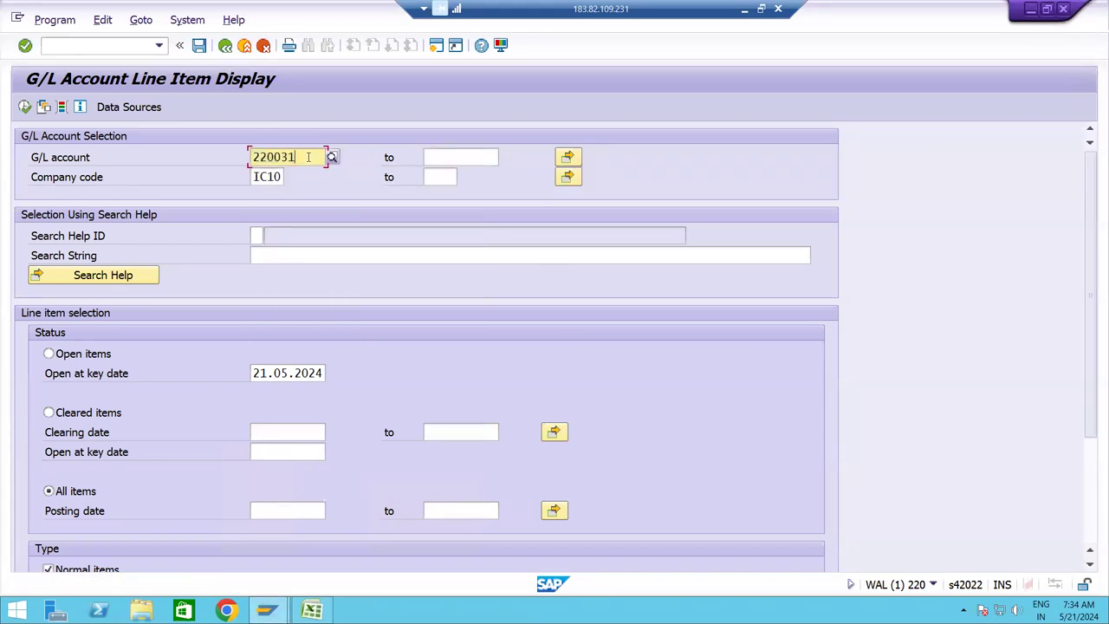
pyautogui.press('Tab')
pyautogui.write('220031')
pyautogui.press('BackSpace')
pyautogui.write('2')
pyautogui.click(25, 106)
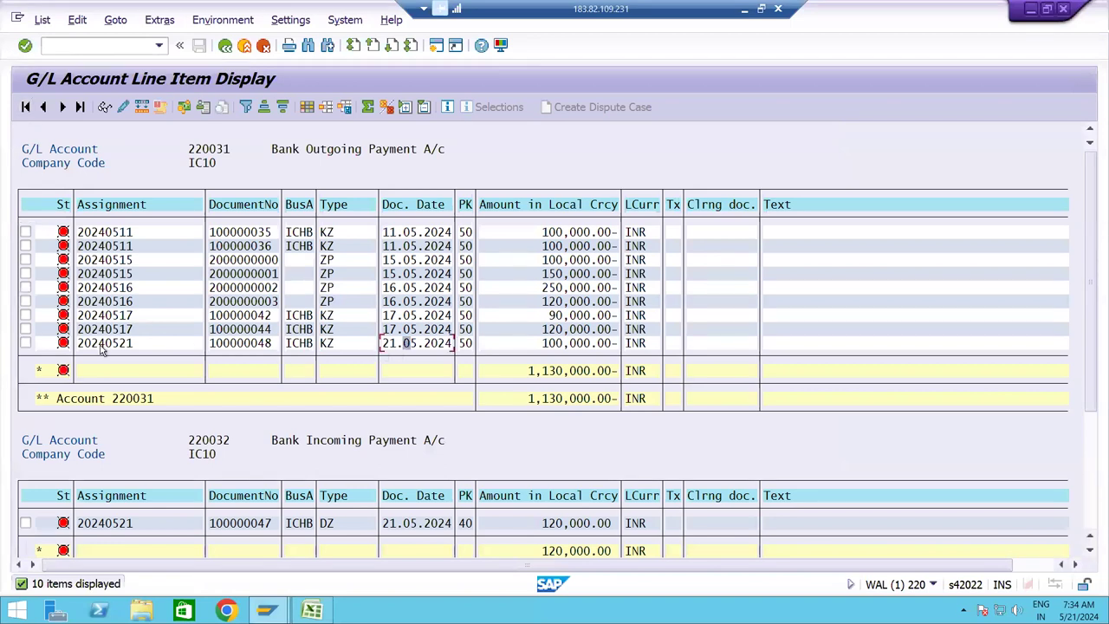
# Mark the 21.05.2024 outgoing and 120,000 incoming payment lines, then minimize the remote session.
pyautogui.click(26, 343)
pyautogui.click(314, 153)
pyautogui.click(400, 347)
pyautogui.click(26, 524)
pyautogui.click(745, 9)
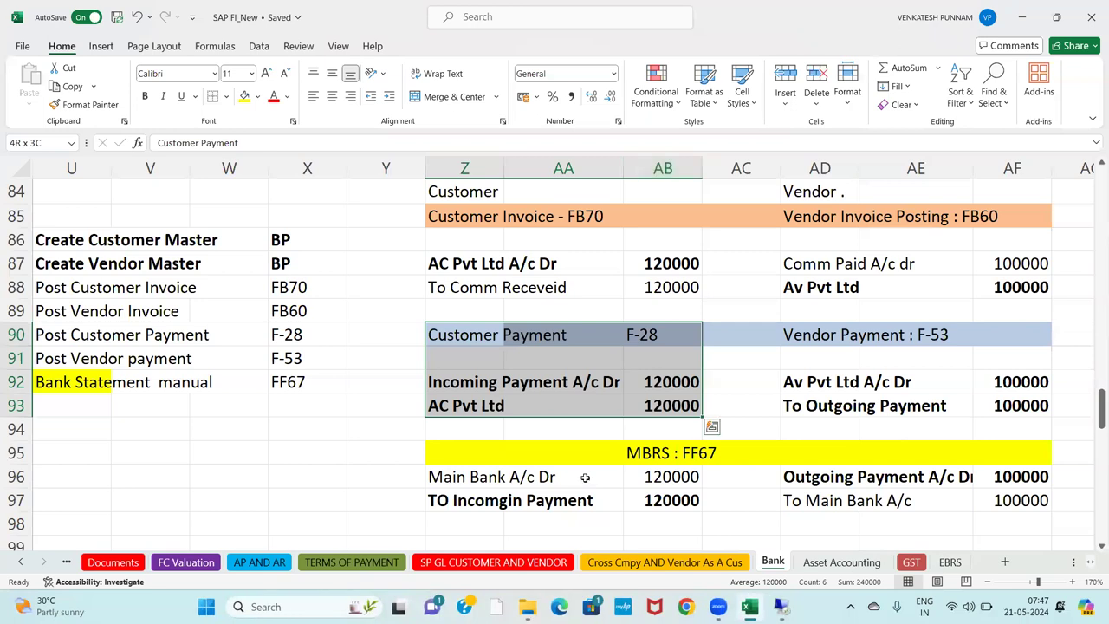
# Select the MBRS : FF67 heading across AB95:AC95, then return to SAP.
pyautogui.click(607, 455)
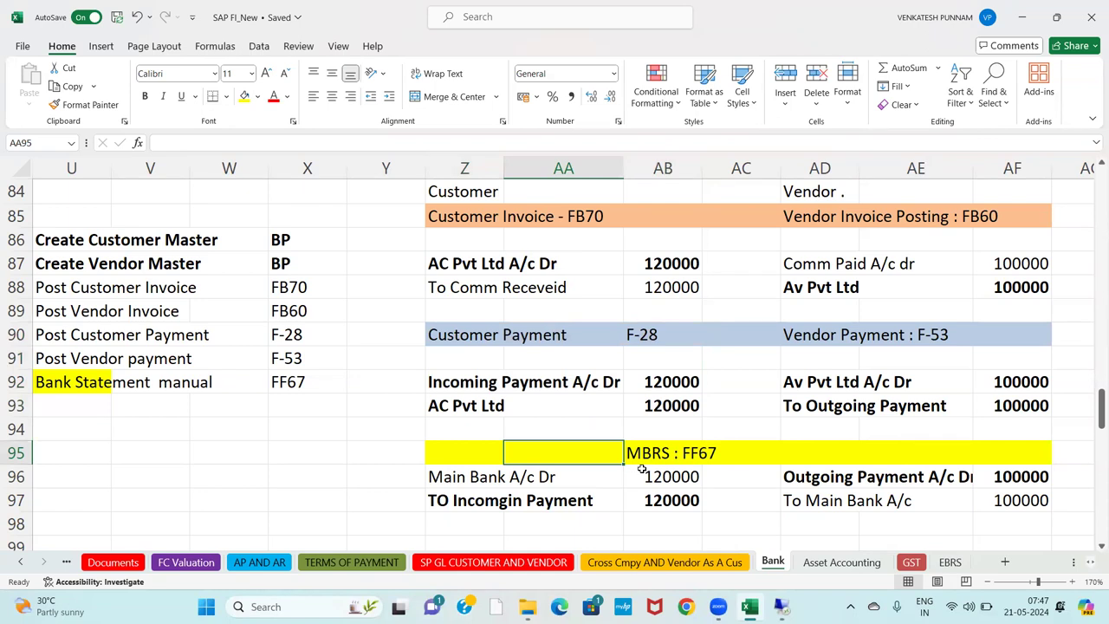
pyautogui.click(693, 452)
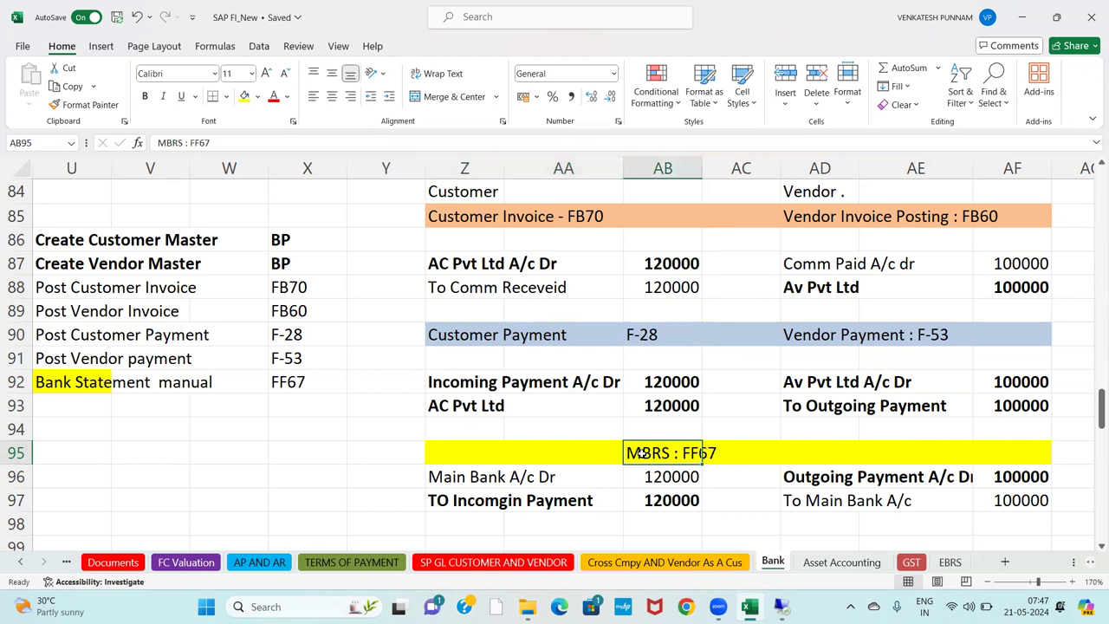
pyautogui.moveTo(641, 452); pyautogui.dragTo(741, 452)
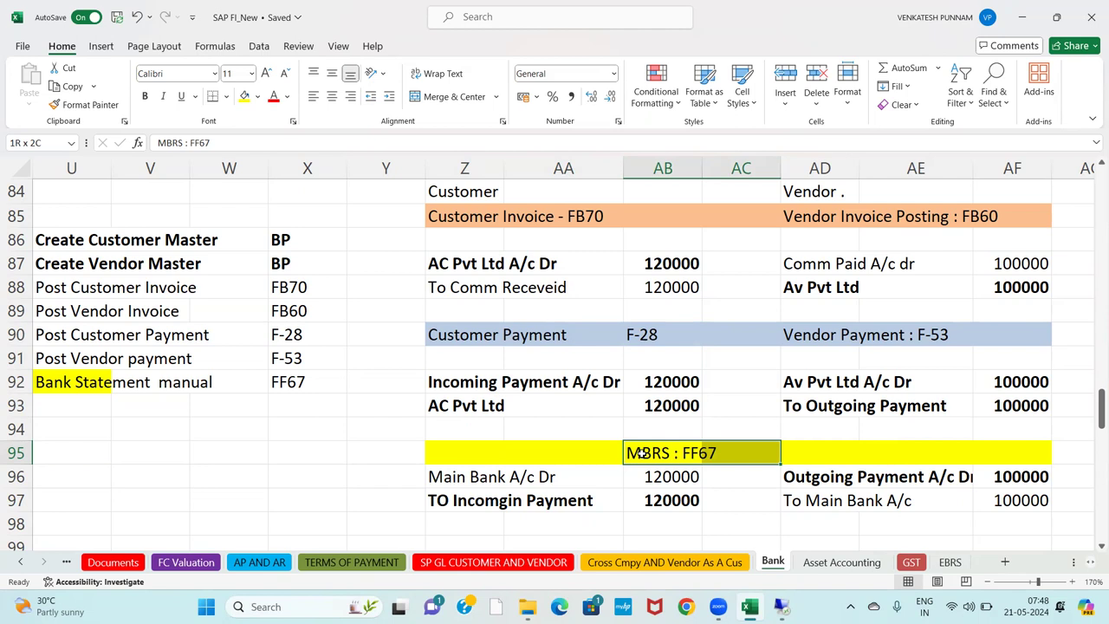
pyautogui.hotkey('alt', 'Tab')
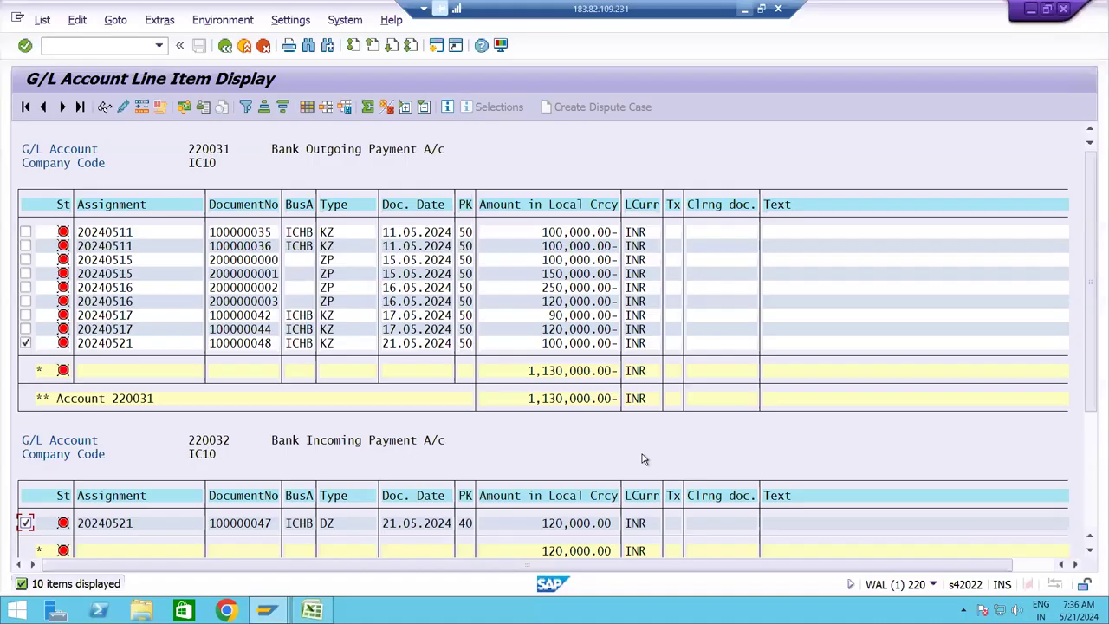
# Review Book1's Main Bank A/c block (income 120000 to closing balance) and select B4:D10.
pyautogui.hotkey('alt', 'Tab')
pyautogui.hotkey('alt', 'Tab')
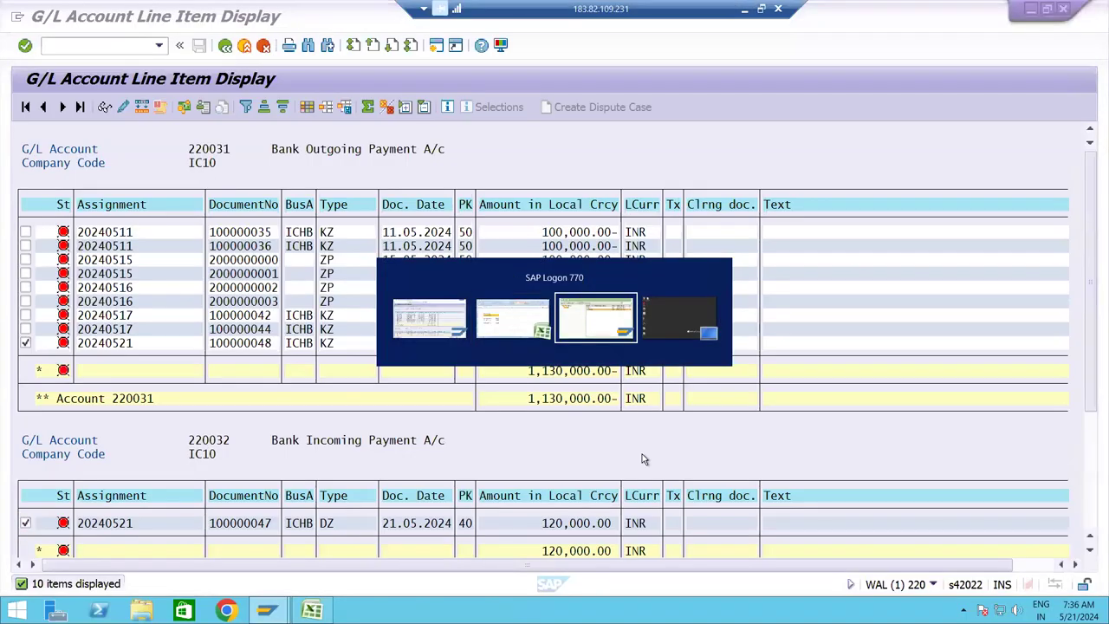
pyautogui.hotkey('alt', 'shift', 'Tab')
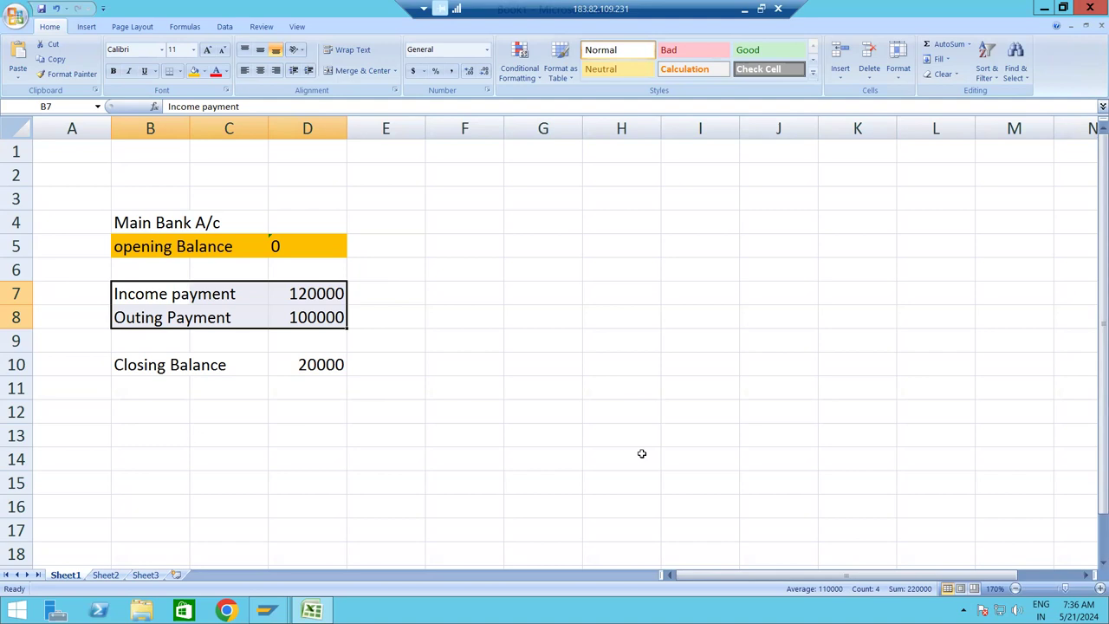
pyautogui.click(142, 298)
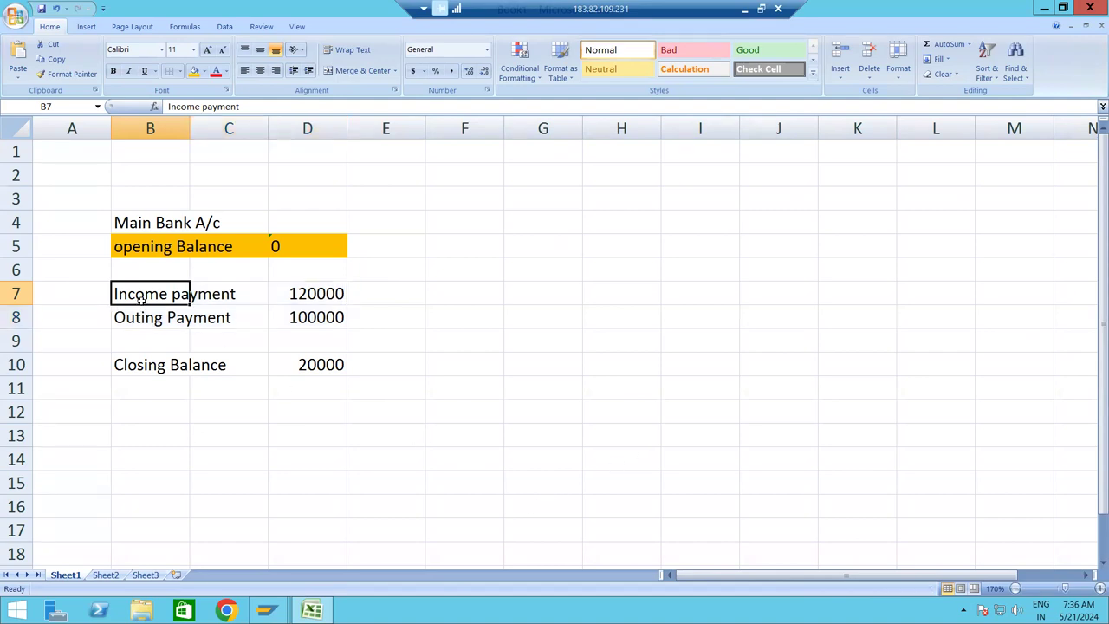
pyautogui.click(317, 294)
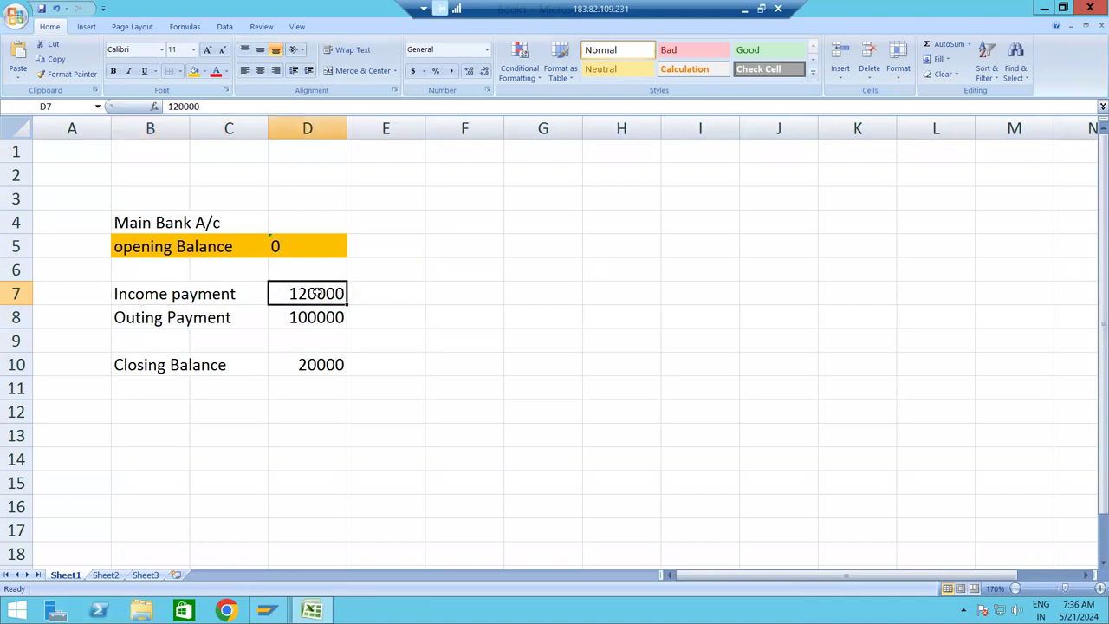
pyautogui.click(135, 322)
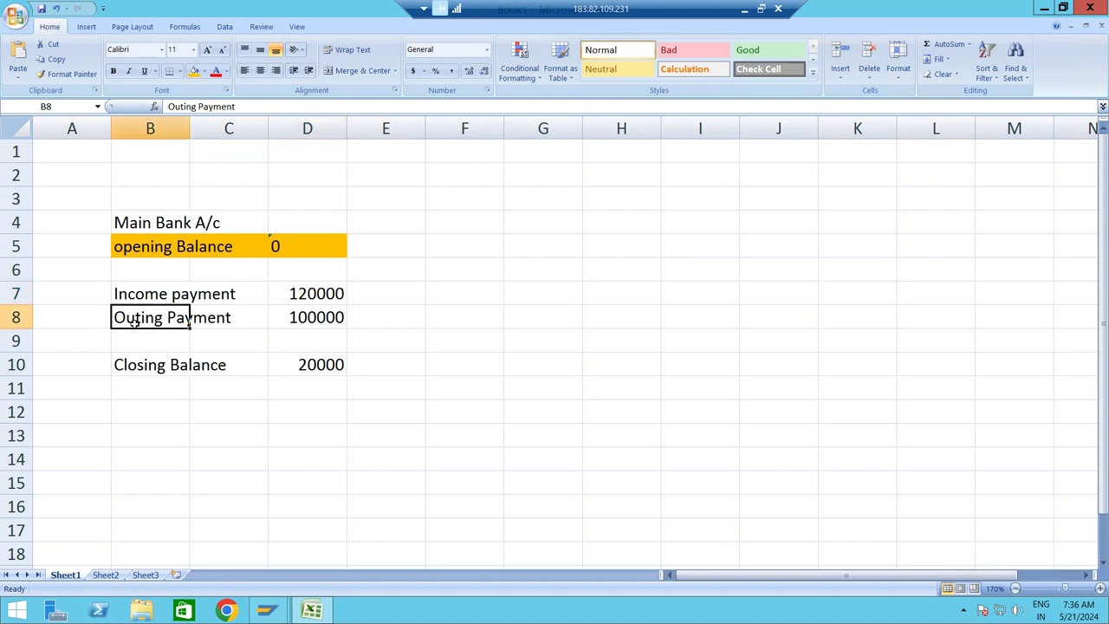
pyautogui.click(131, 371)
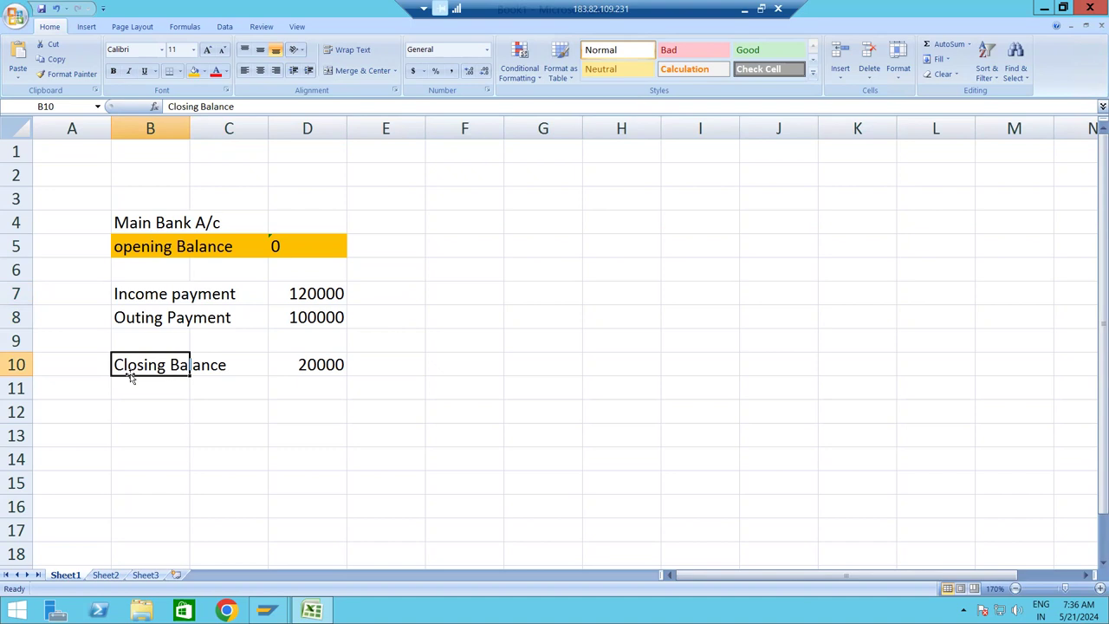
pyautogui.click(126, 225)
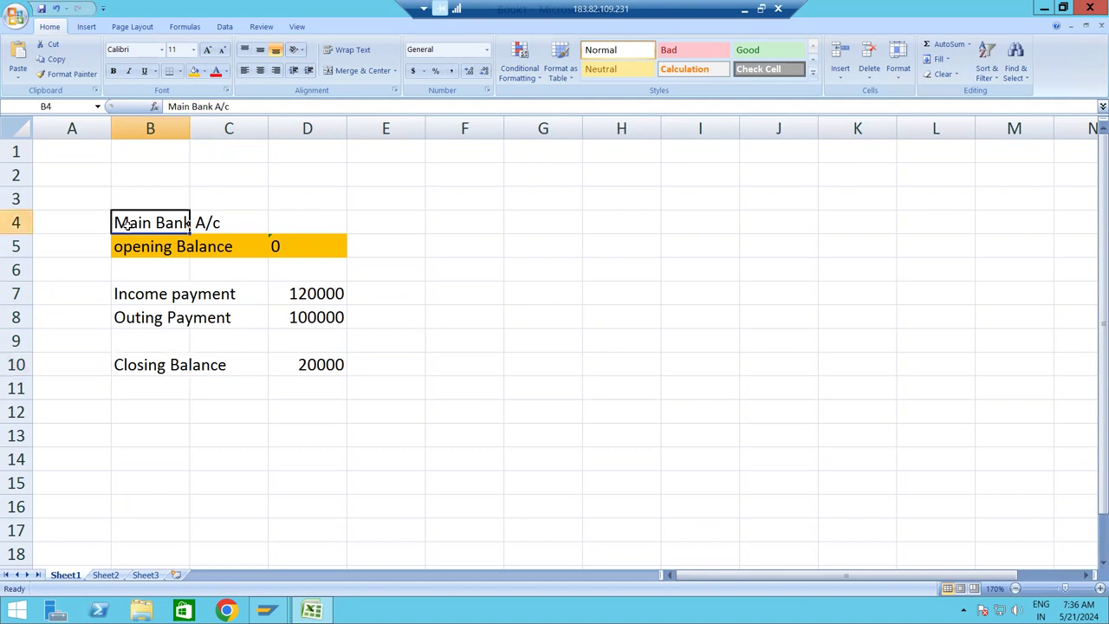
pyautogui.hotkey('shift', 'Right')
pyautogui.hotkey('shift', 'Right')
pyautogui.hotkey('shift', 'Down')
pyautogui.hotkey('shift', 'Down')
pyautogui.hotkey('shift', 'Down')
pyautogui.hotkey('shift', 'Down')
pyautogui.hotkey('shift', 'Down')
pyautogui.hotkey('shift', 'Down')
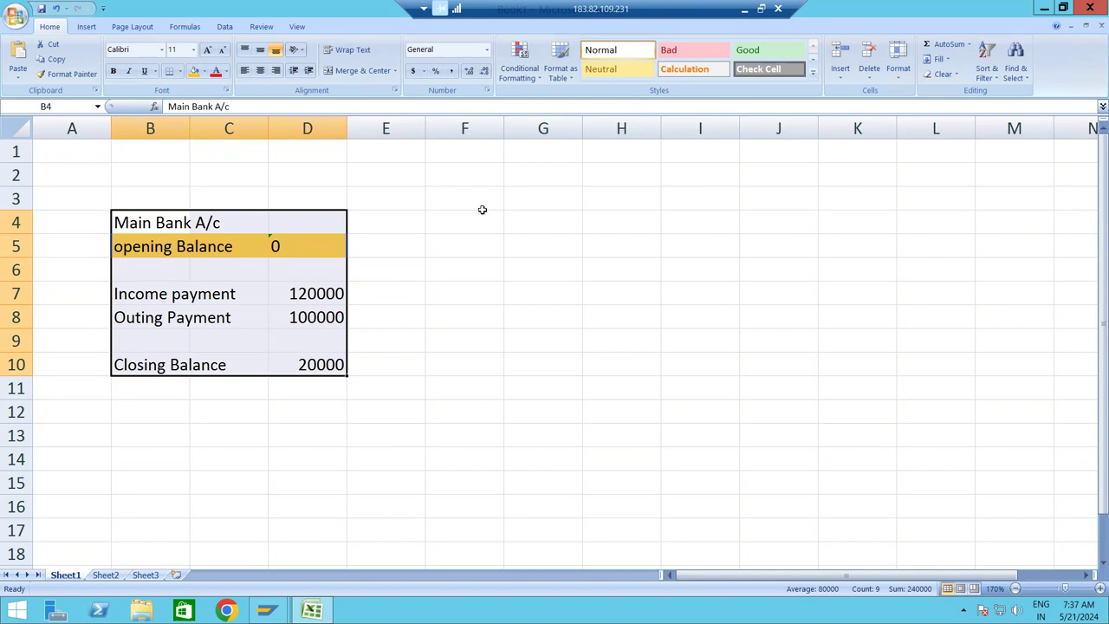
# Check the MBRS : FF67 note in cell AB95, then open a new SAP session.
pyautogui.click(745, 11)
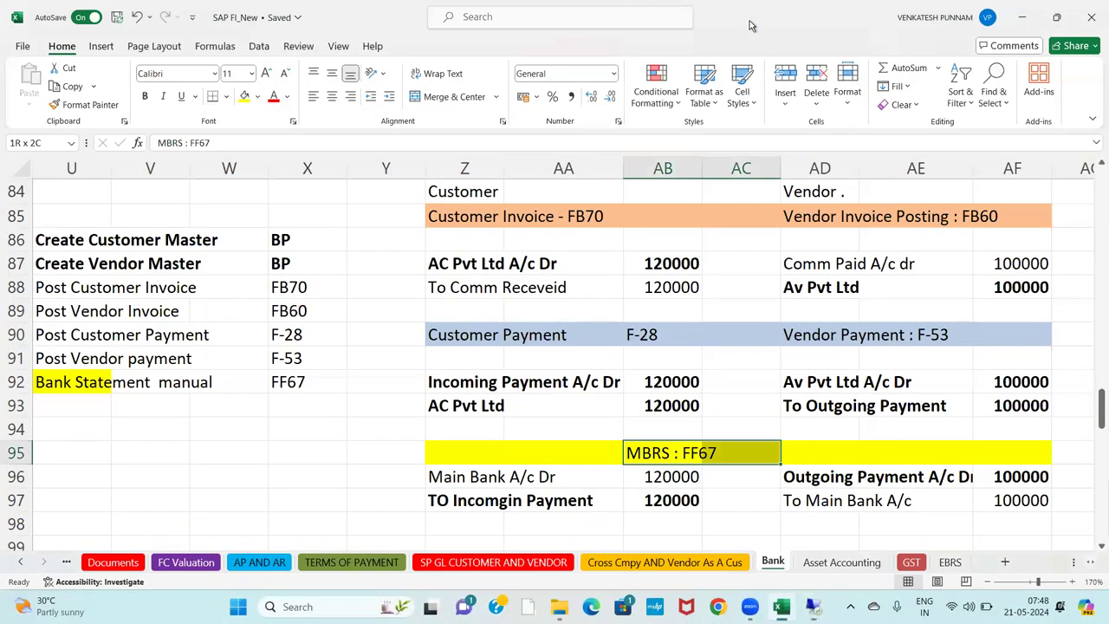
pyautogui.click(670, 451)
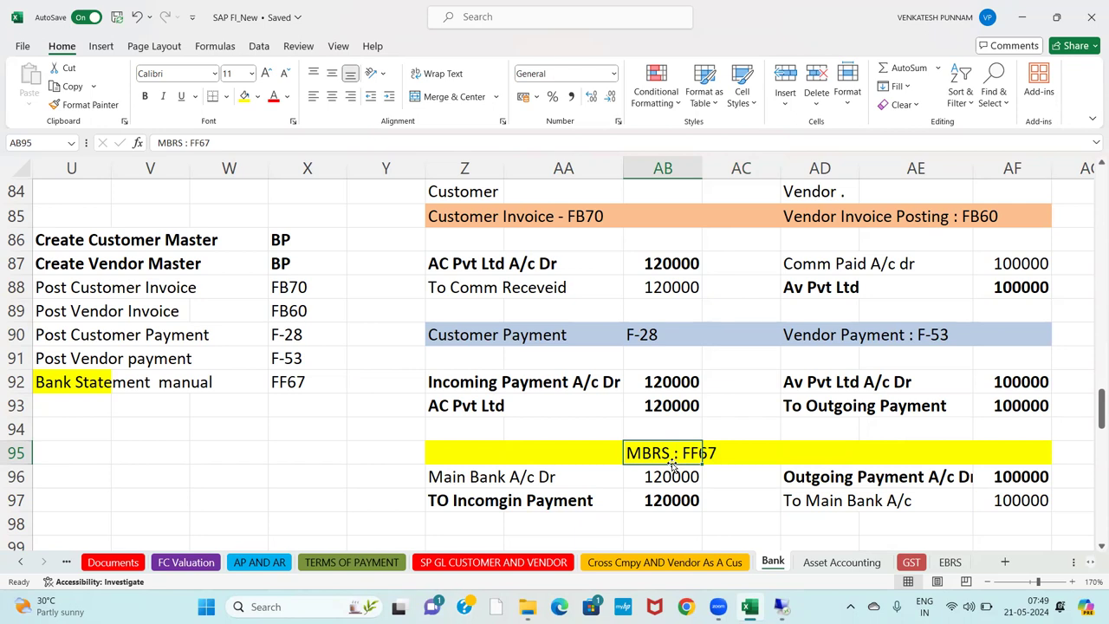
pyautogui.hotkey('alt', 'Tab')
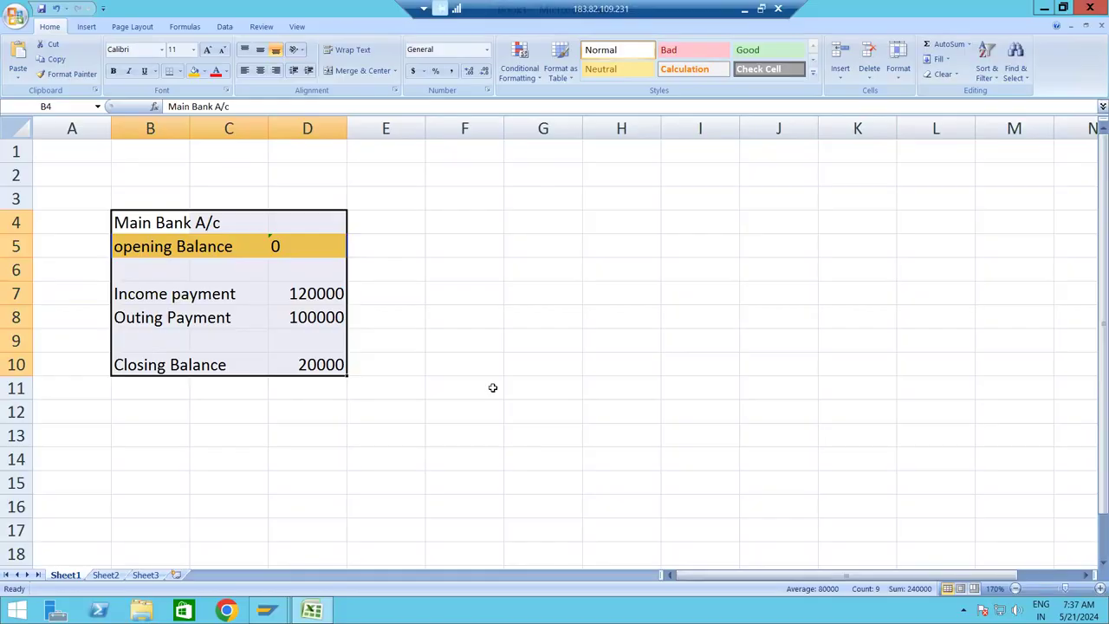
pyautogui.hotkey('alt', 'Tab')
pyautogui.hotkey('alt', 'Tab')
pyautogui.hotkey('alt', 'Tab')
pyautogui.hotkey('alt', 'Tab')
pyautogui.hotkey('alt', 'Tab')
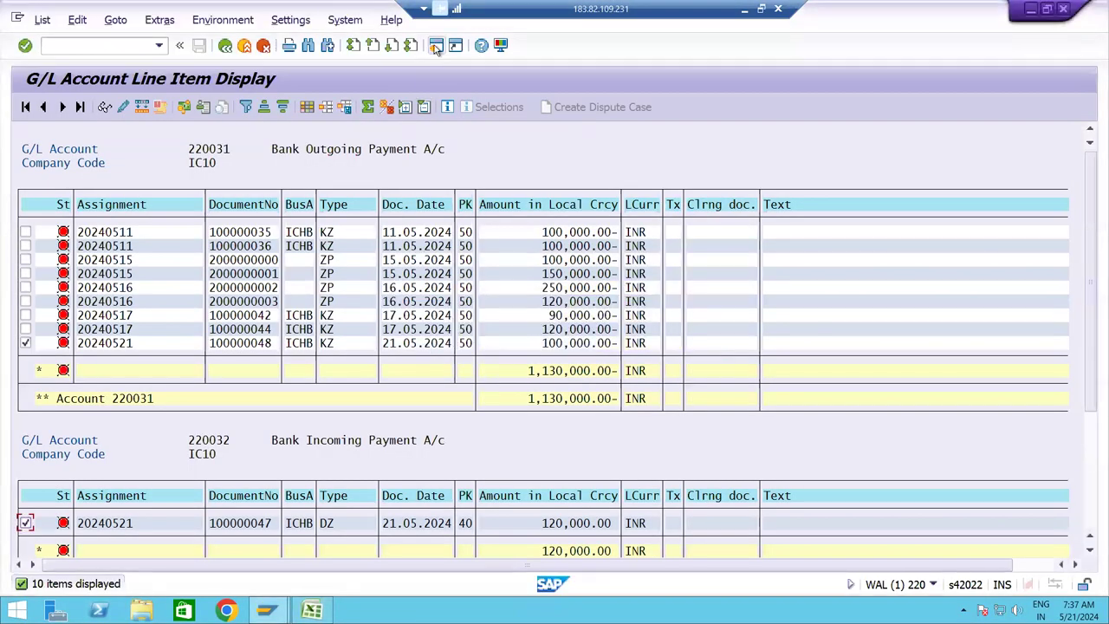
pyautogui.click(437, 48)
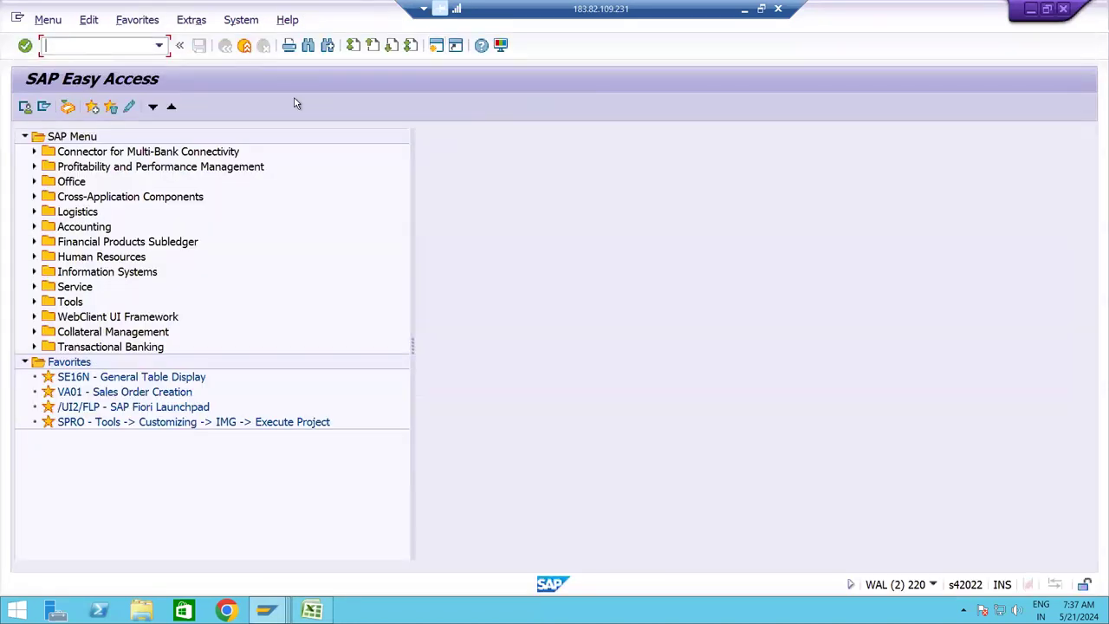
# Run FF67 to open the empty Process Manual Bank Statement screen.
pyautogui.write('FF67')
pyautogui.press('Return')
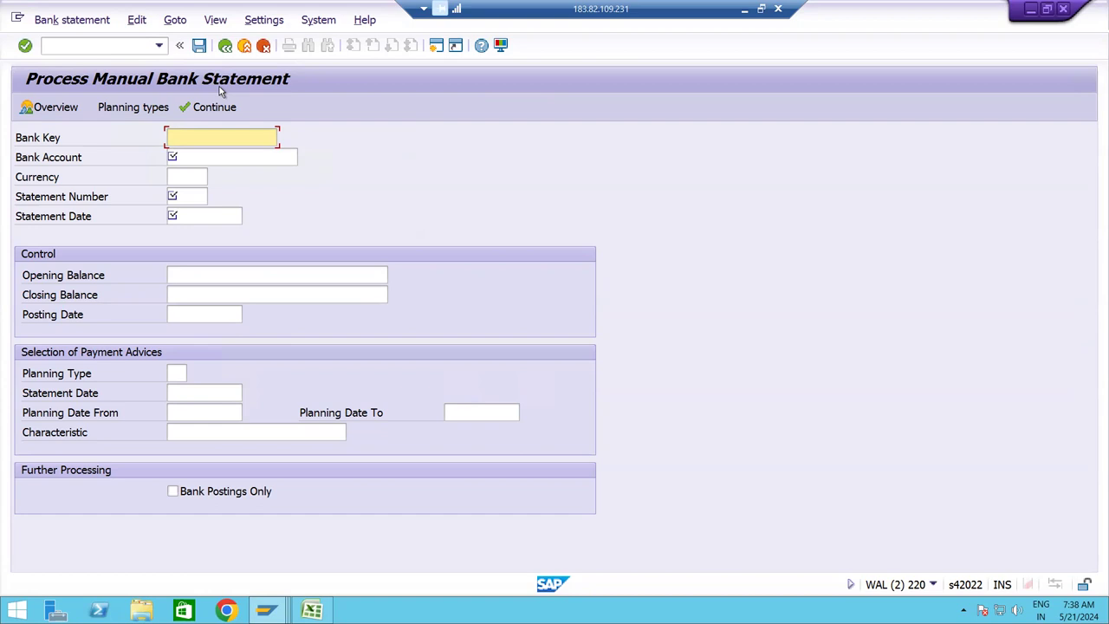
pyautogui.click(291, 24)
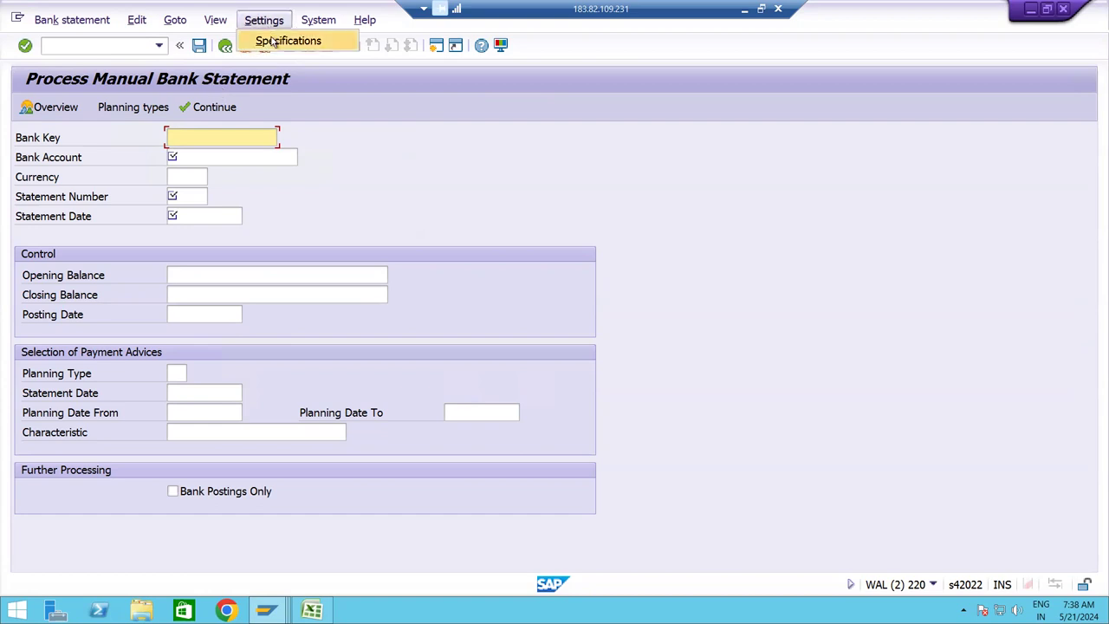
# In the specifications, replace start variant ISVT with ICBVT (IC MBRS Variant) and confirm.
pyautogui.click(271, 43)
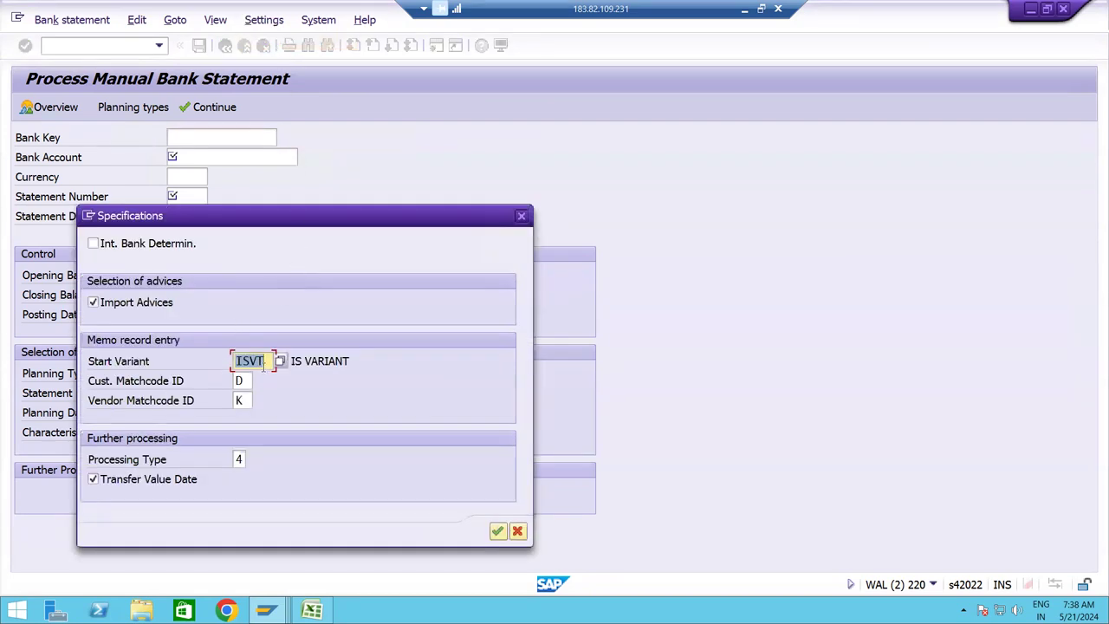
pyautogui.click(265, 362)
pyautogui.press('BackSpace')
pyautogui.press('BackSpace')
pyautogui.press('BackSpace')
pyautogui.press('BackSpace')
pyautogui.click(283, 361)
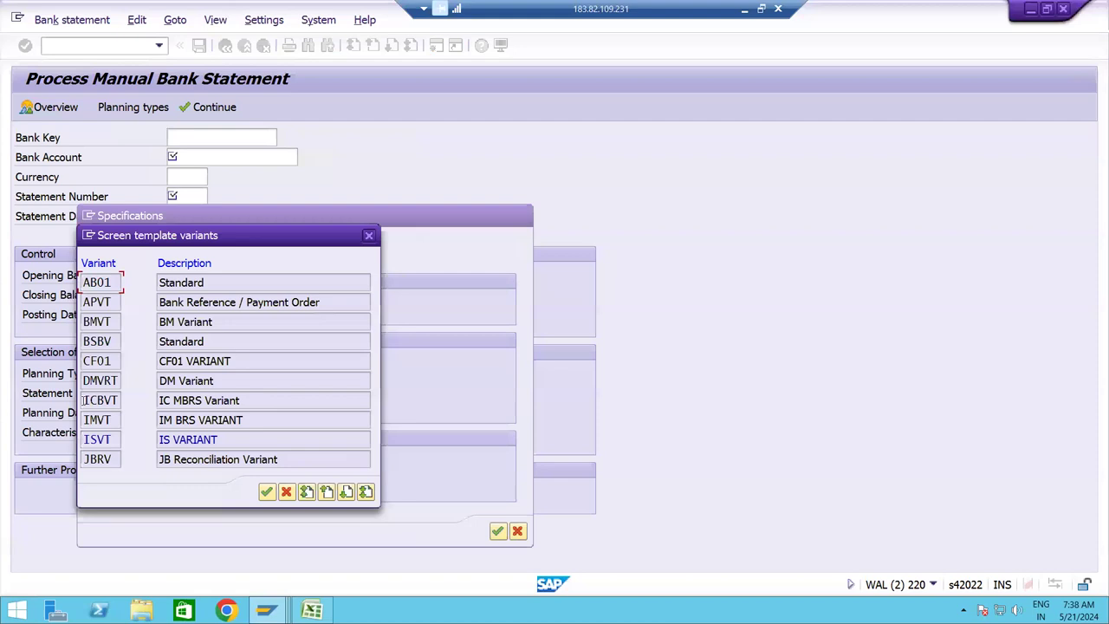
pyautogui.moveTo(82, 399); pyautogui.dragTo(126, 394)
pyautogui.click(256, 400)
pyautogui.moveTo(241, 400); pyautogui.dragTo(160, 401)
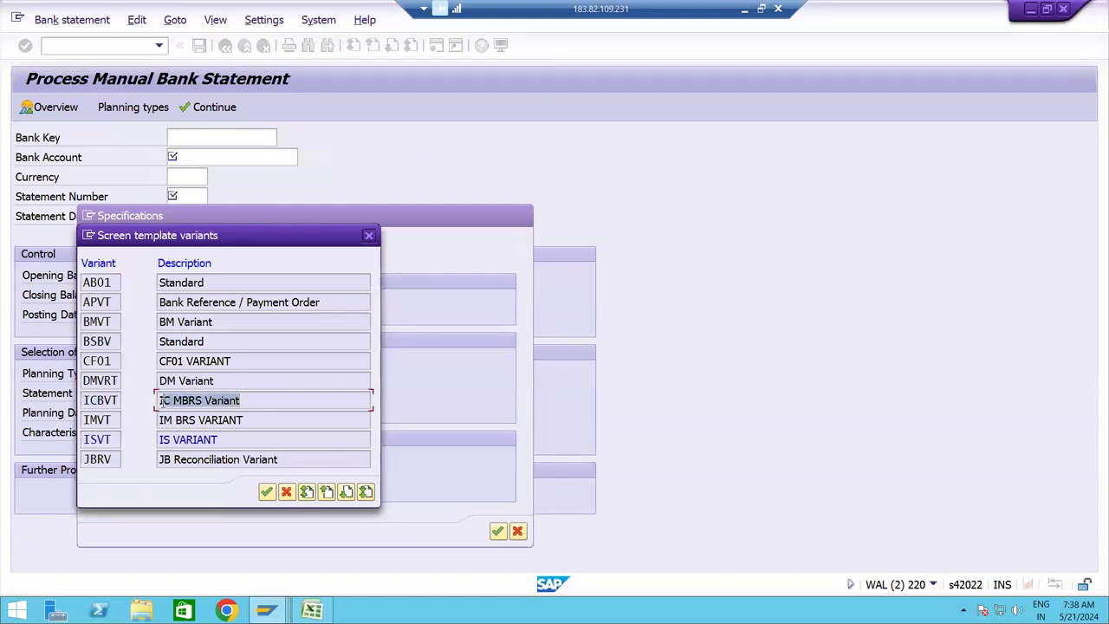
pyautogui.doubleClick(95, 399)
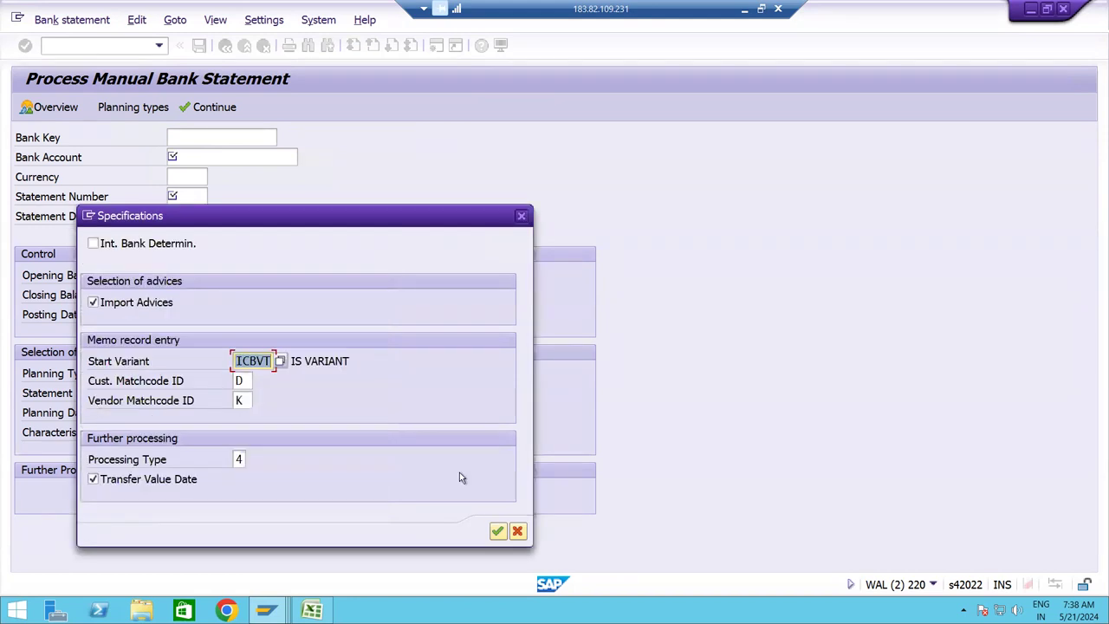
pyautogui.click(498, 532)
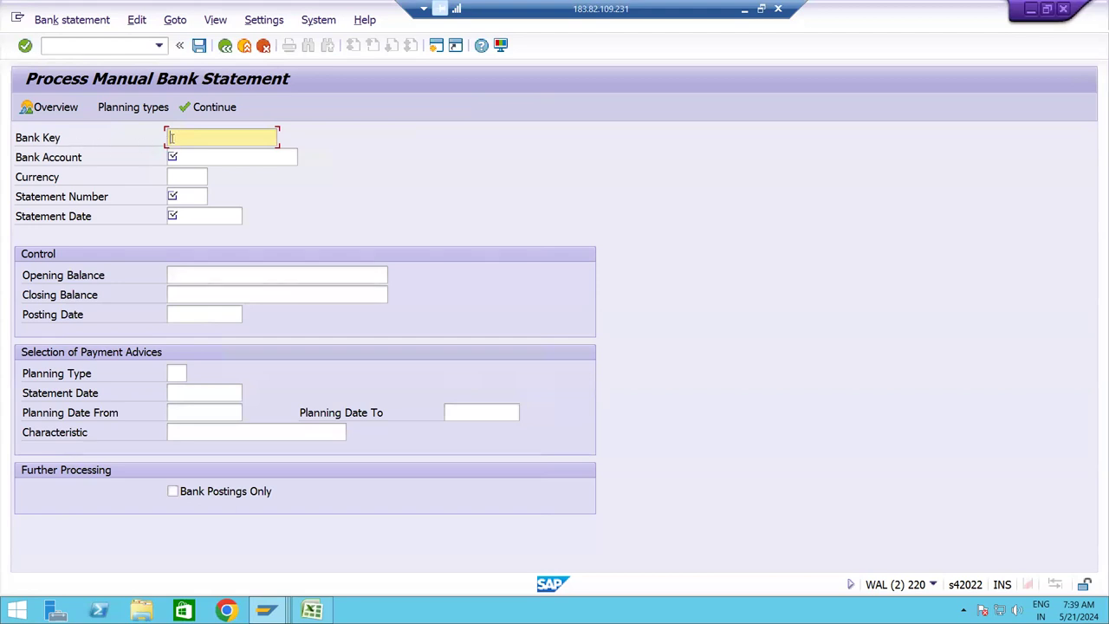
# Step through the empty FF67 header fields, then open another session at SAP Easy Access.
pyautogui.click(189, 157)
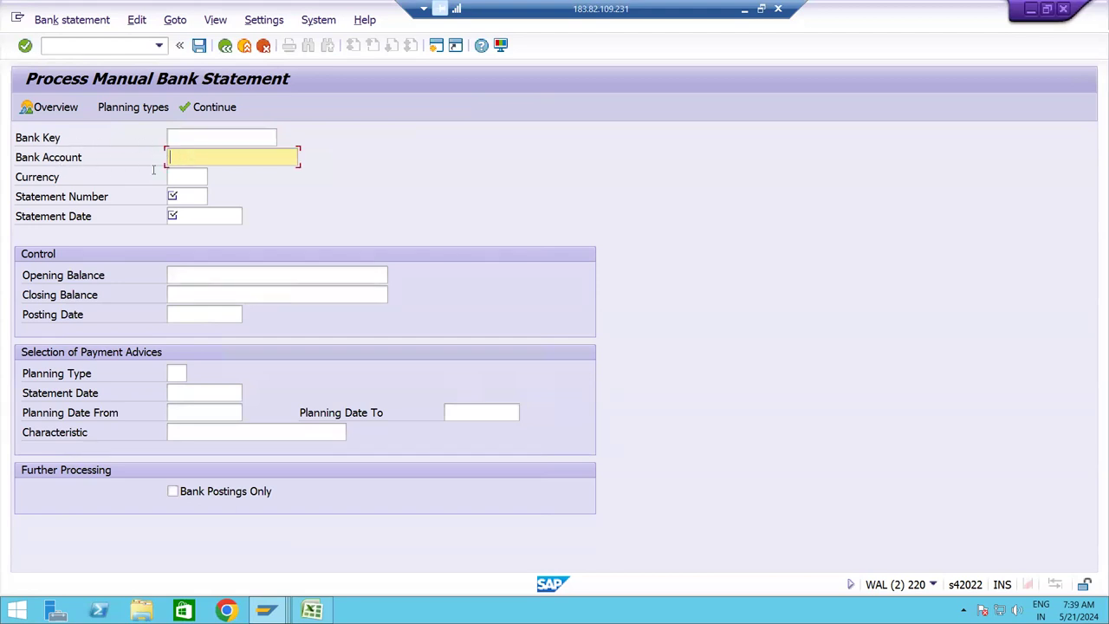
pyautogui.click(180, 173)
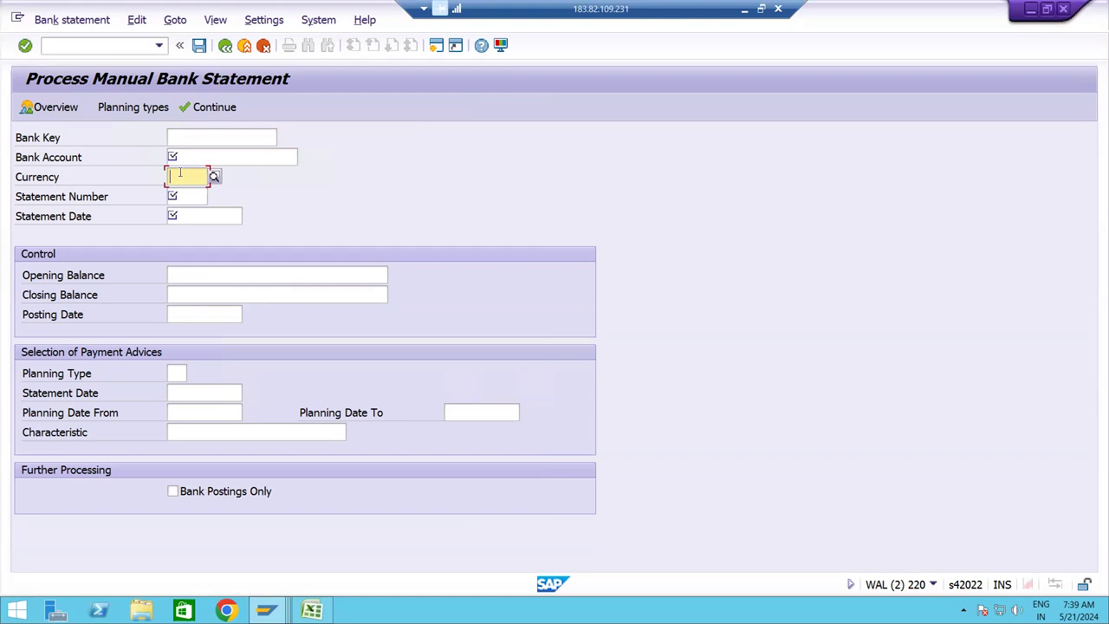
pyautogui.click(188, 196)
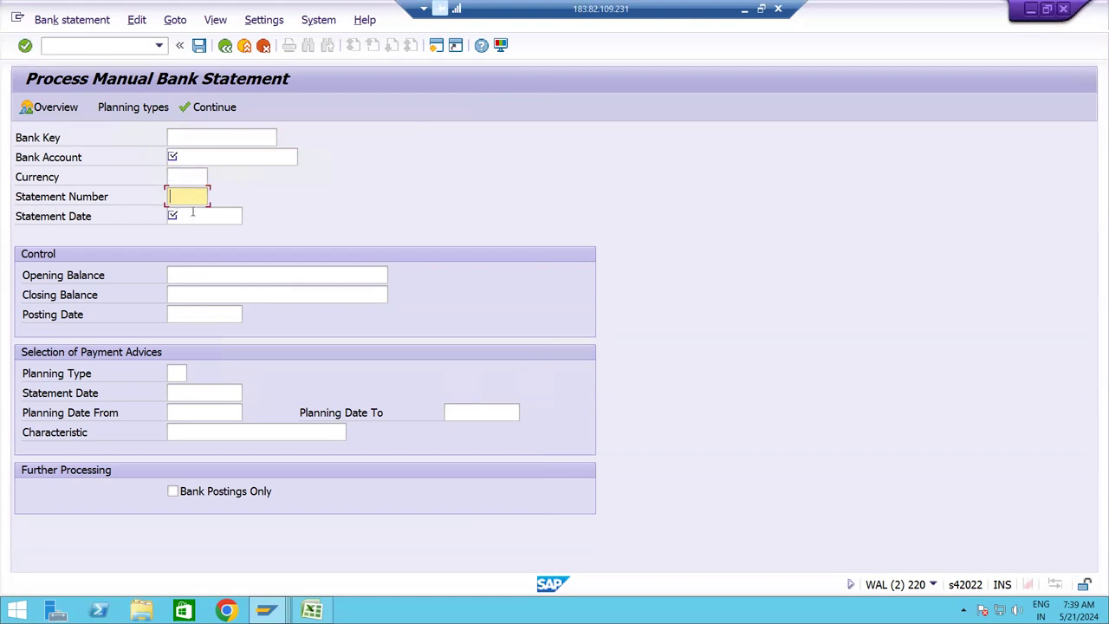
pyautogui.click(193, 213)
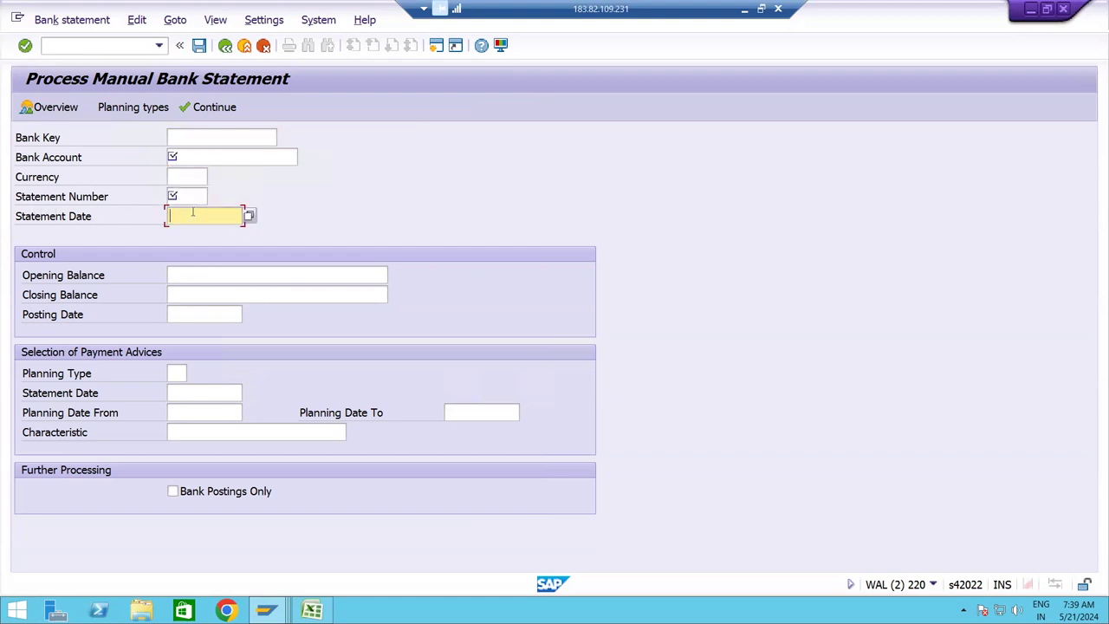
pyautogui.click(198, 274)
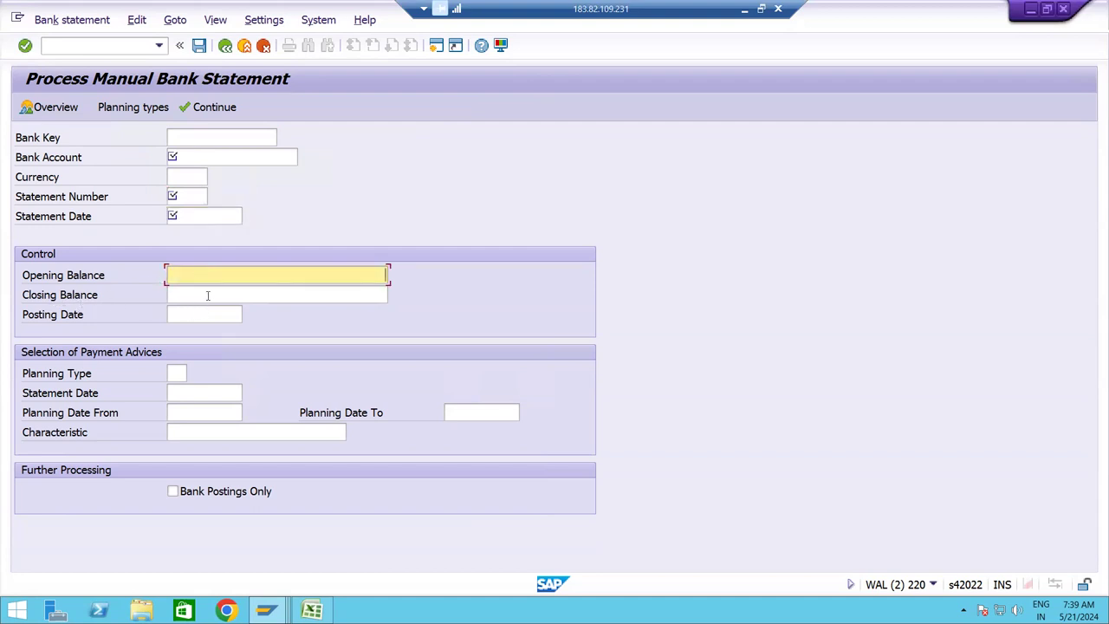
pyautogui.click(175, 294)
pyautogui.click(187, 317)
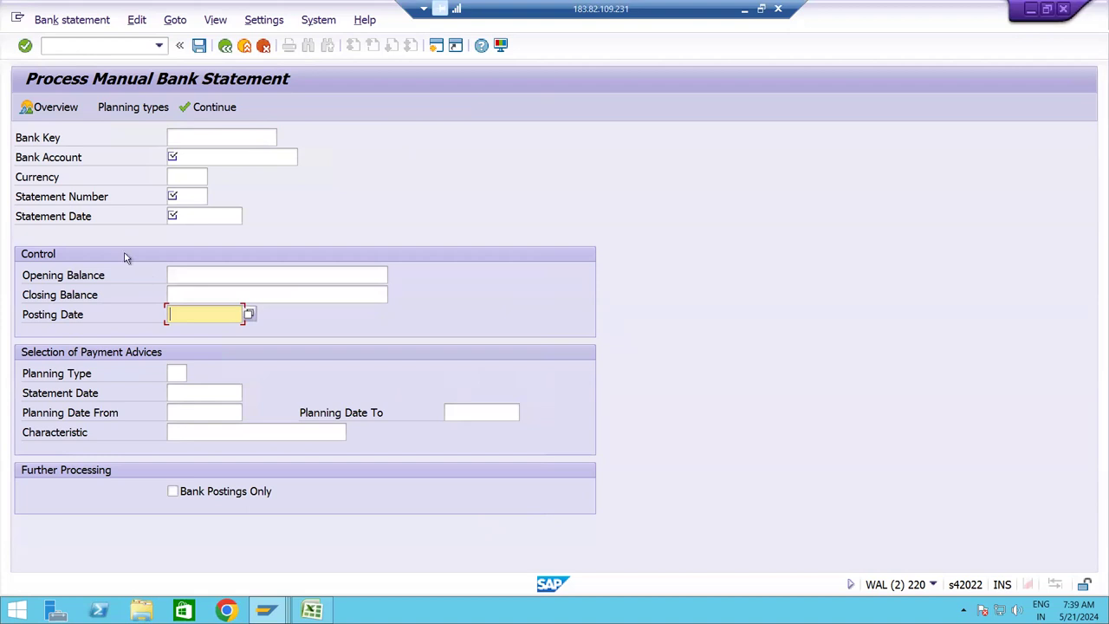
pyautogui.click(198, 135)
pyautogui.click(193, 155)
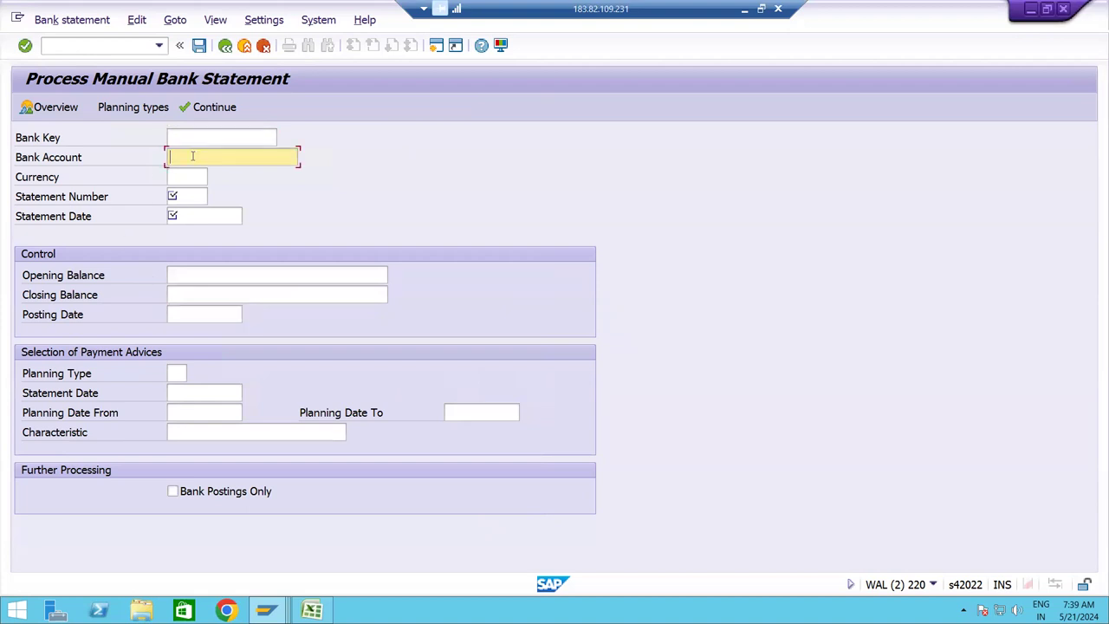
pyautogui.click(188, 178)
pyautogui.click(185, 194)
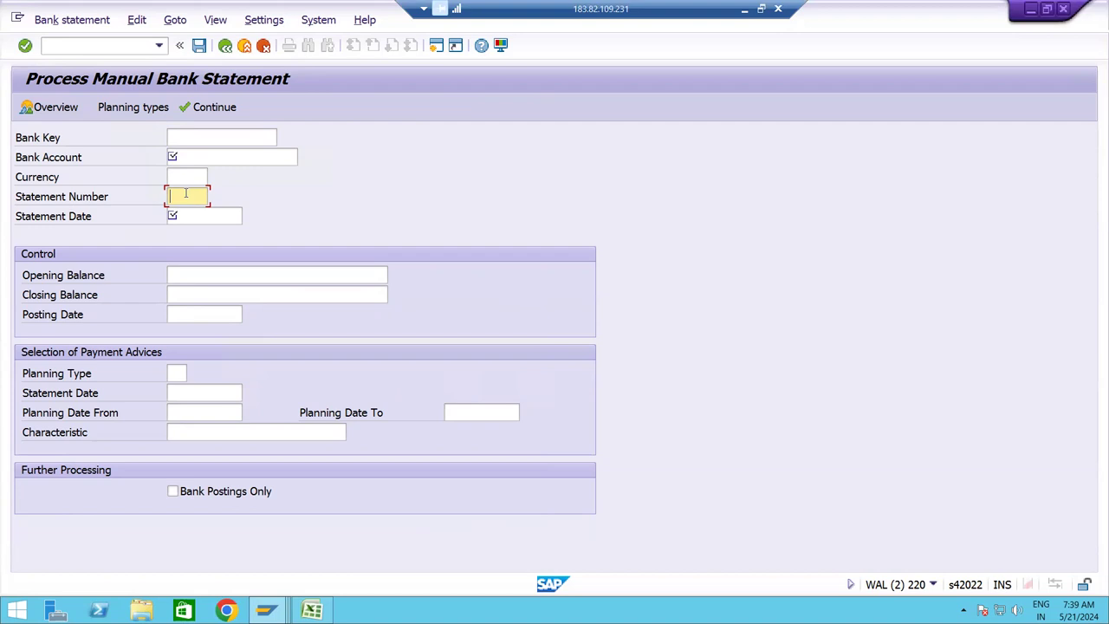
pyautogui.click(437, 45)
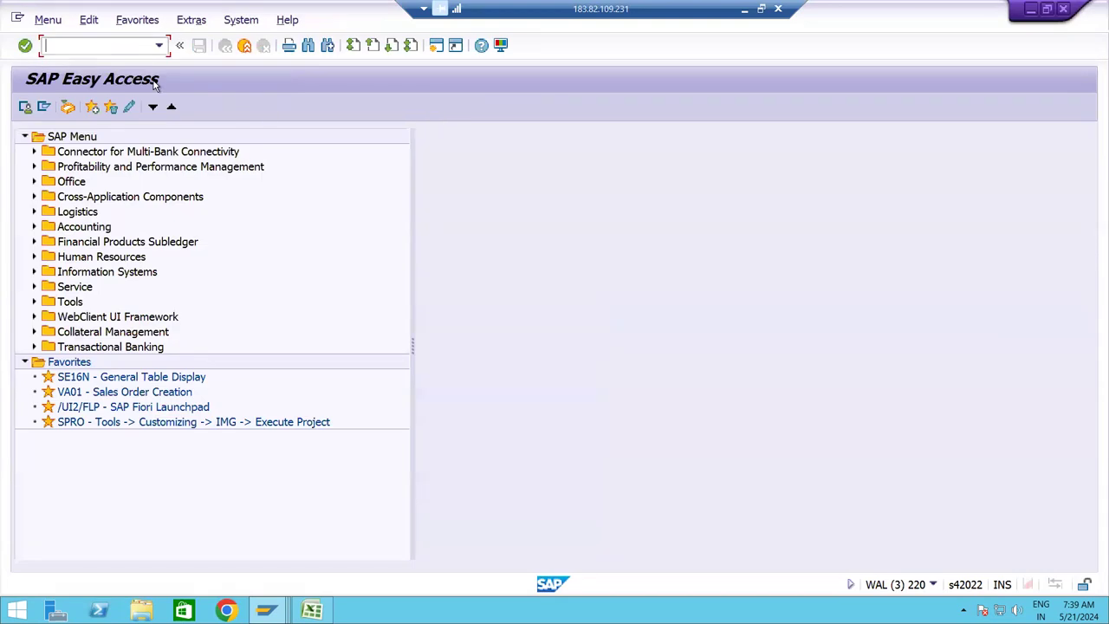
# Use FI12 to open company code IC10's house bank account details.
pyautogui.write('FI12')
pyautogui.press('Return')
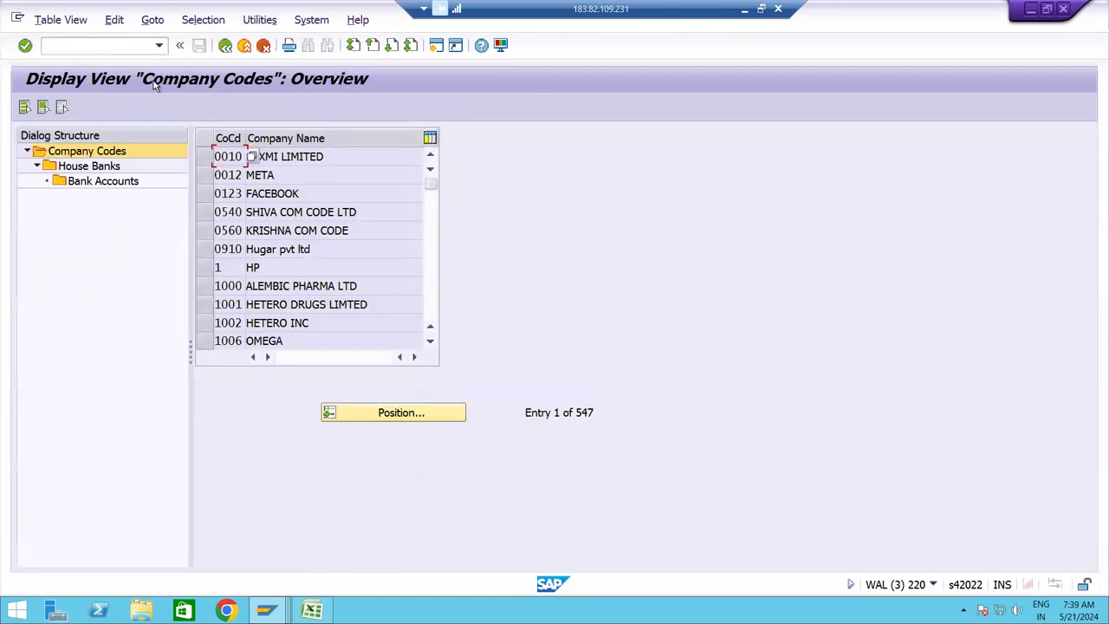
pyautogui.click(384, 415)
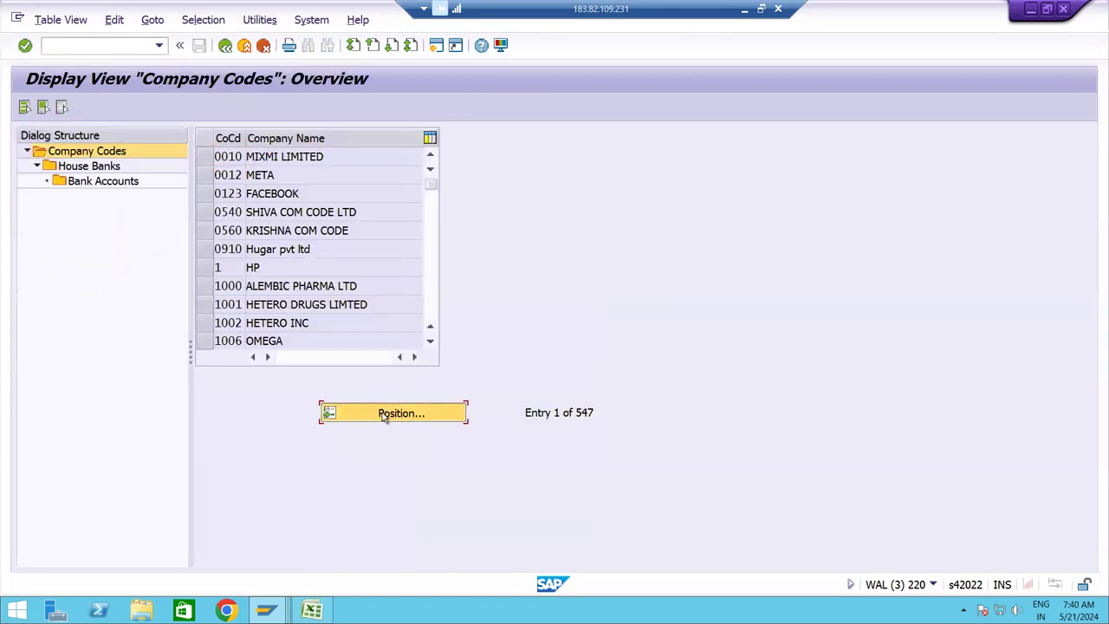
pyautogui.write('IC10')
pyautogui.press('Return')
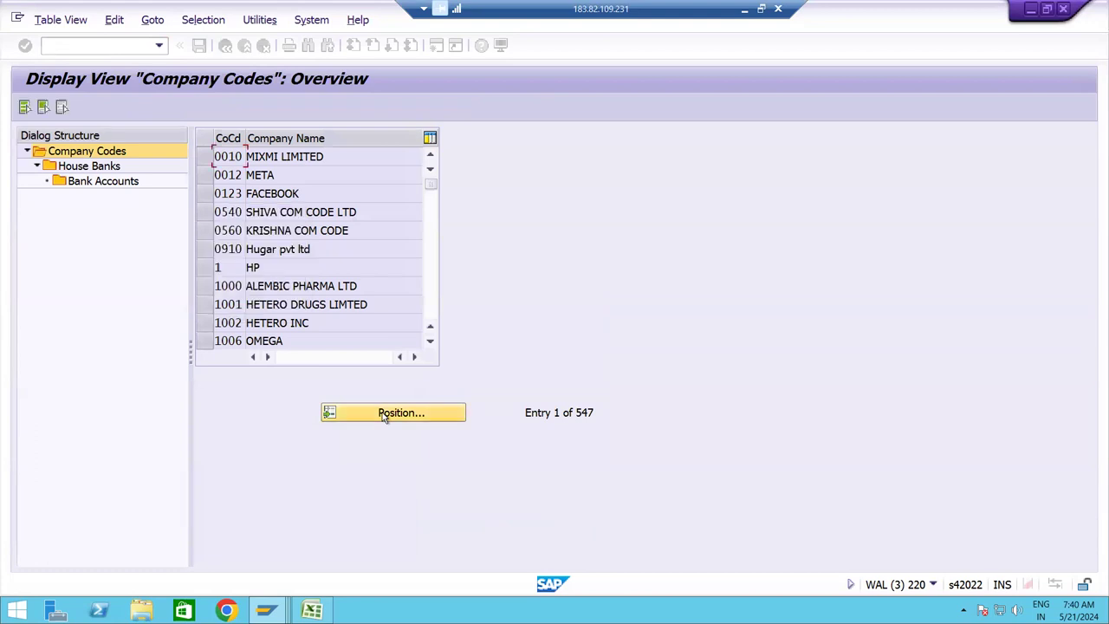
pyautogui.click(208, 156)
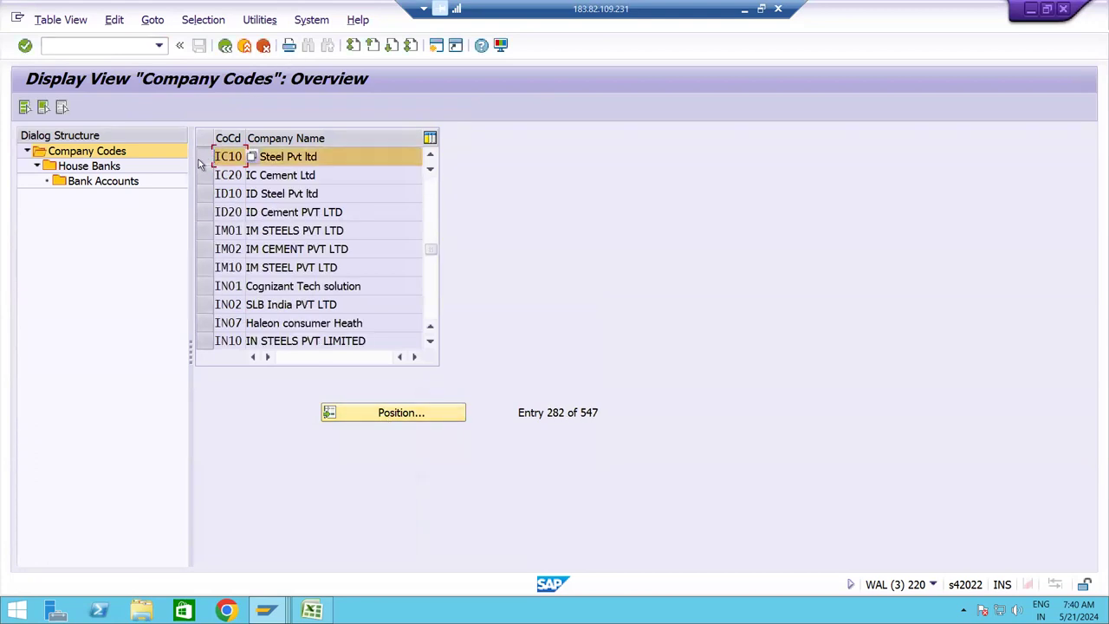
pyautogui.doubleClick(88, 167)
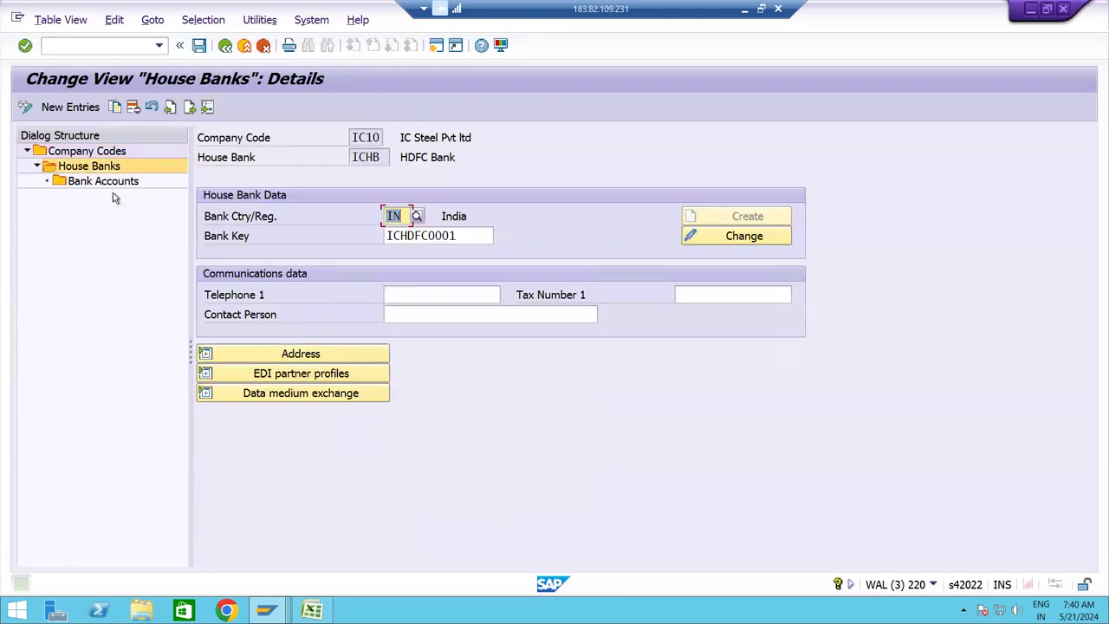
pyautogui.doubleClick(104, 182)
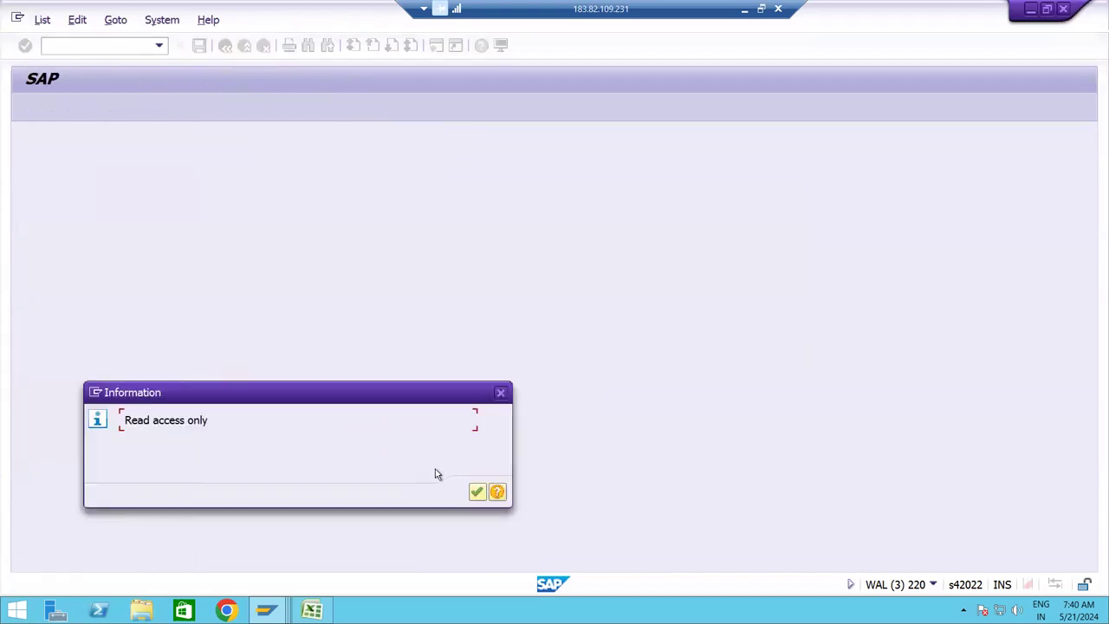
pyautogui.click(476, 492)
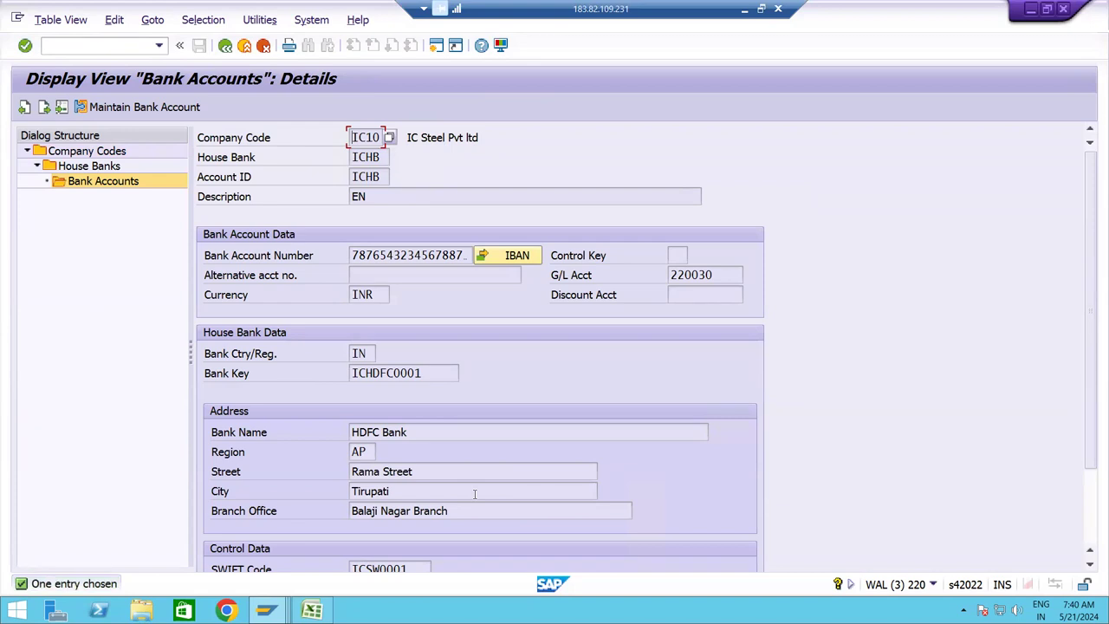
# Copy bank key ICHDFC0001 into the statement's Bank Key field.
pyautogui.hotkey('alt', 'Tab')
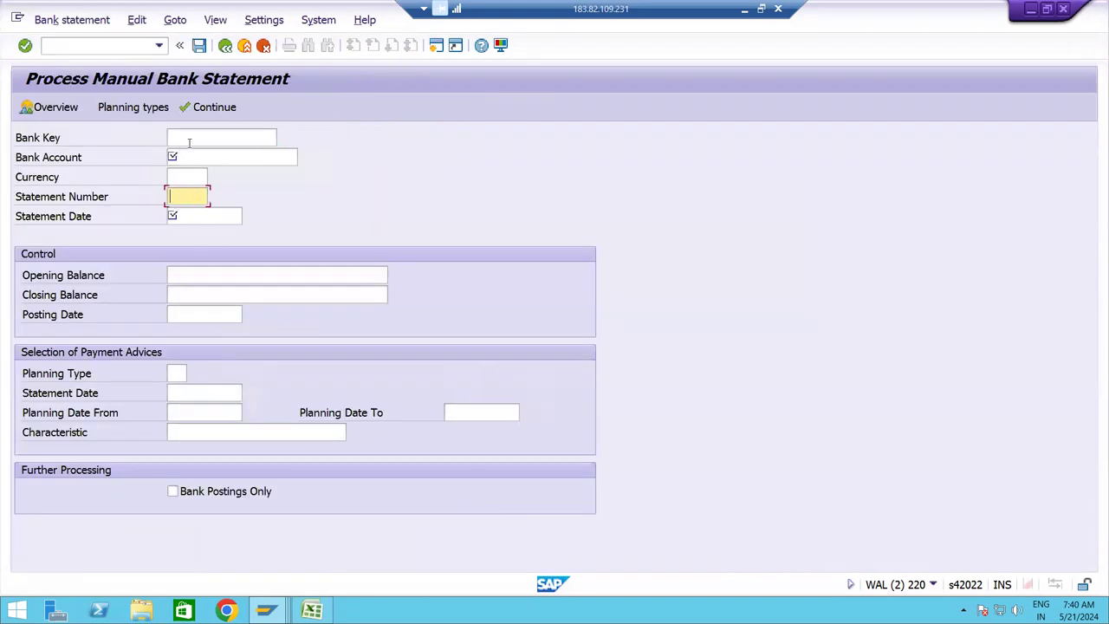
pyautogui.click(189, 142)
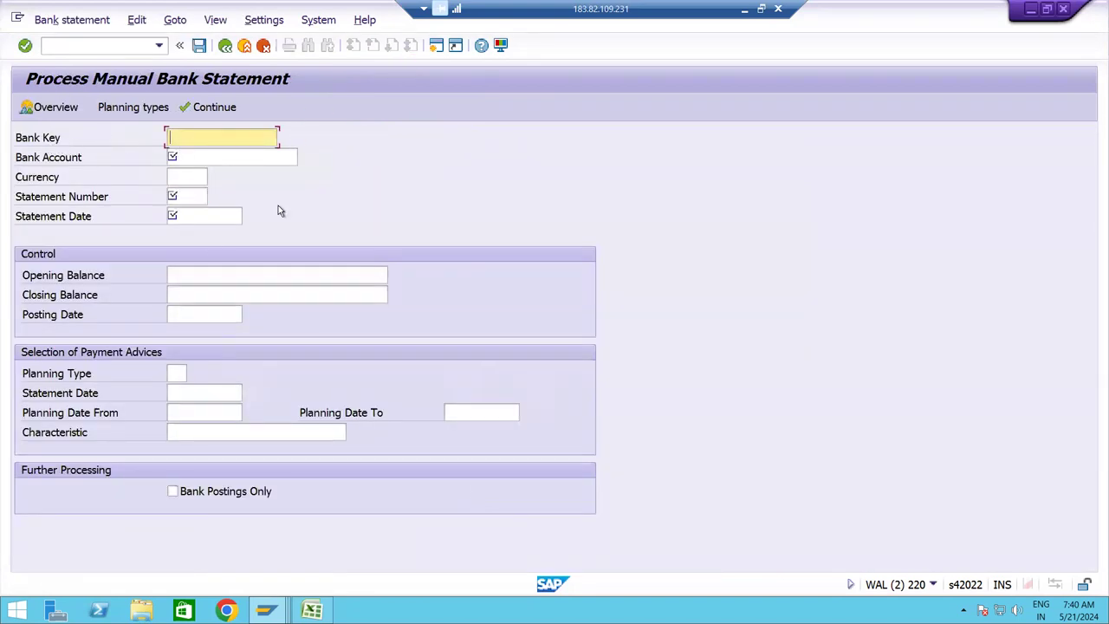
pyautogui.hotkey('alt', 'Tab')
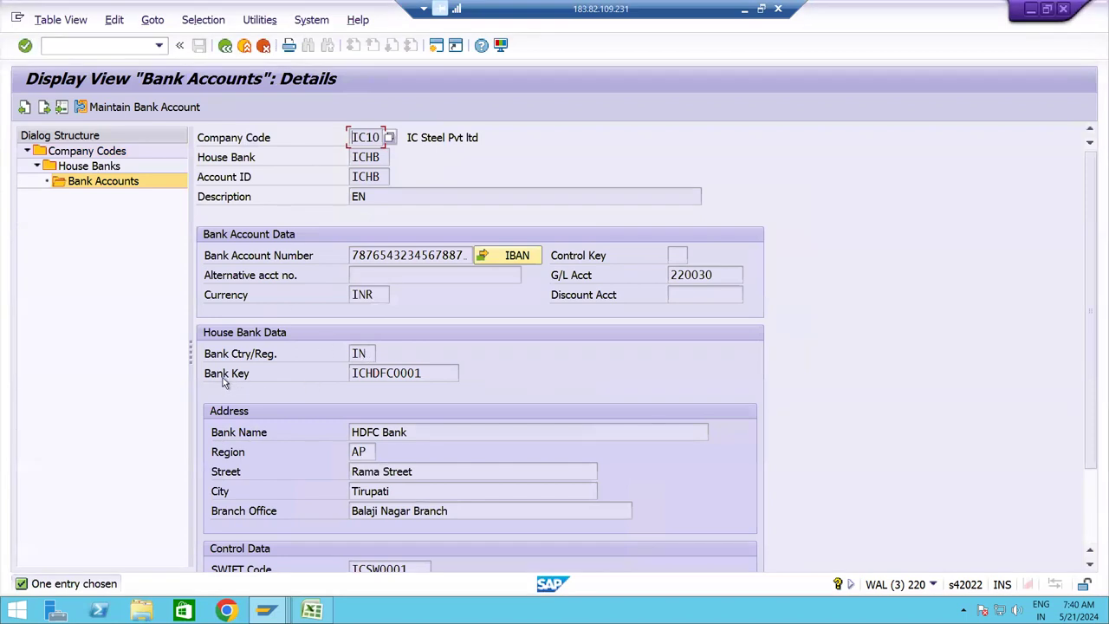
pyautogui.moveTo(427, 375); pyautogui.dragTo(330, 379)
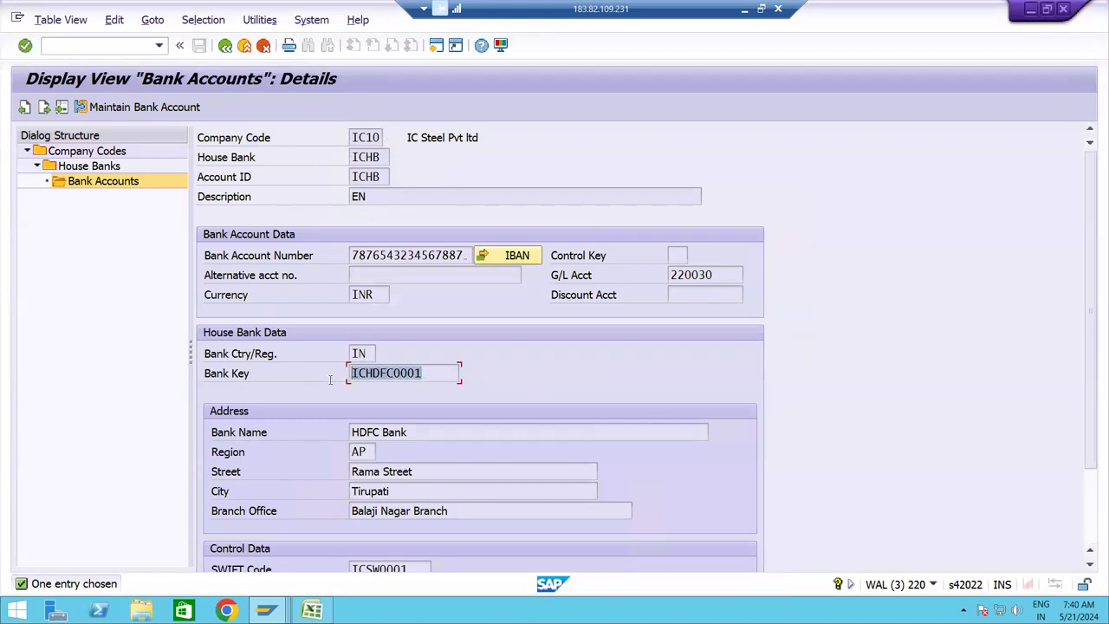
pyautogui.hotkey('ctrl', 'c')
pyautogui.hotkey('alt', 'Tab')
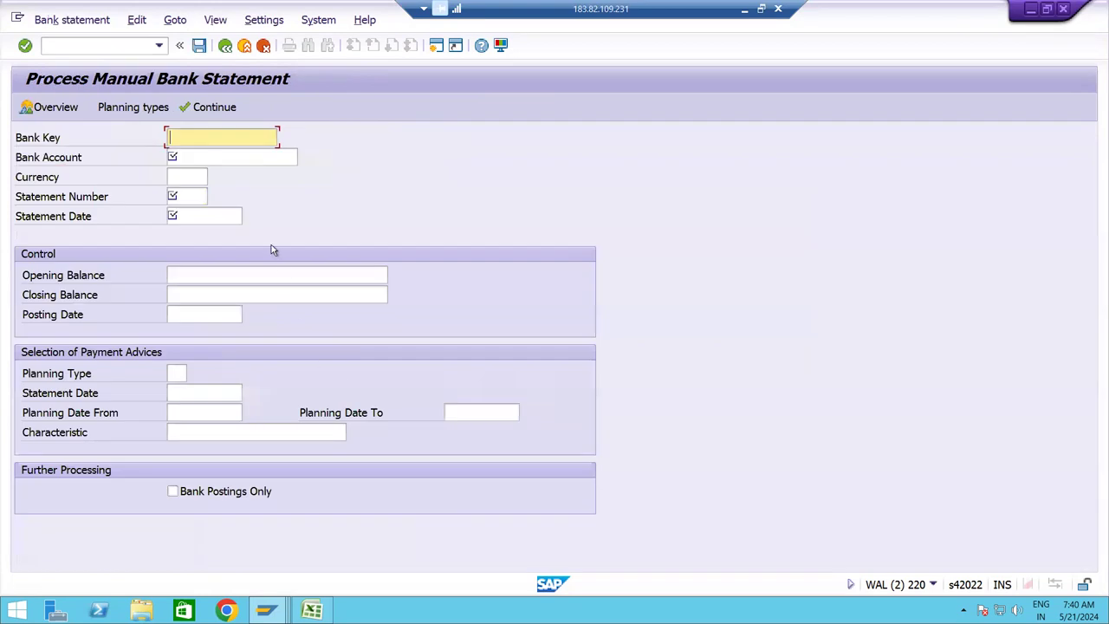
pyautogui.hotkey('ctrl', 'v')
pyautogui.hotkey('alt', 'Tab')
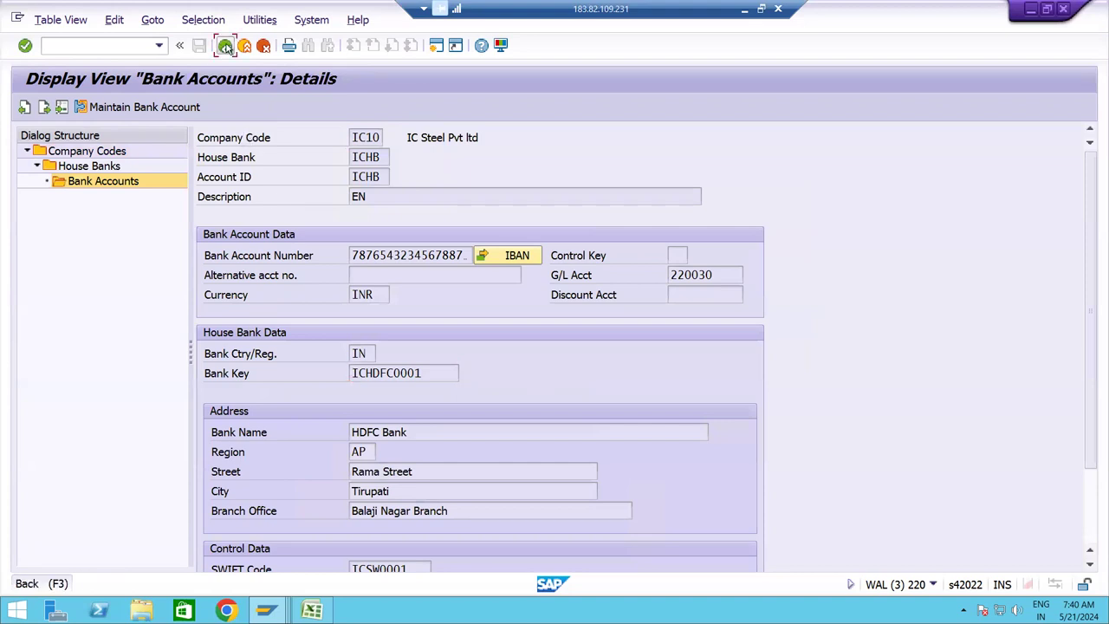
# Back out of the house bank screens to the SAP Easy Access menu.
pyautogui.click(225, 46)
pyautogui.click(225, 46)
pyautogui.click(225, 46)
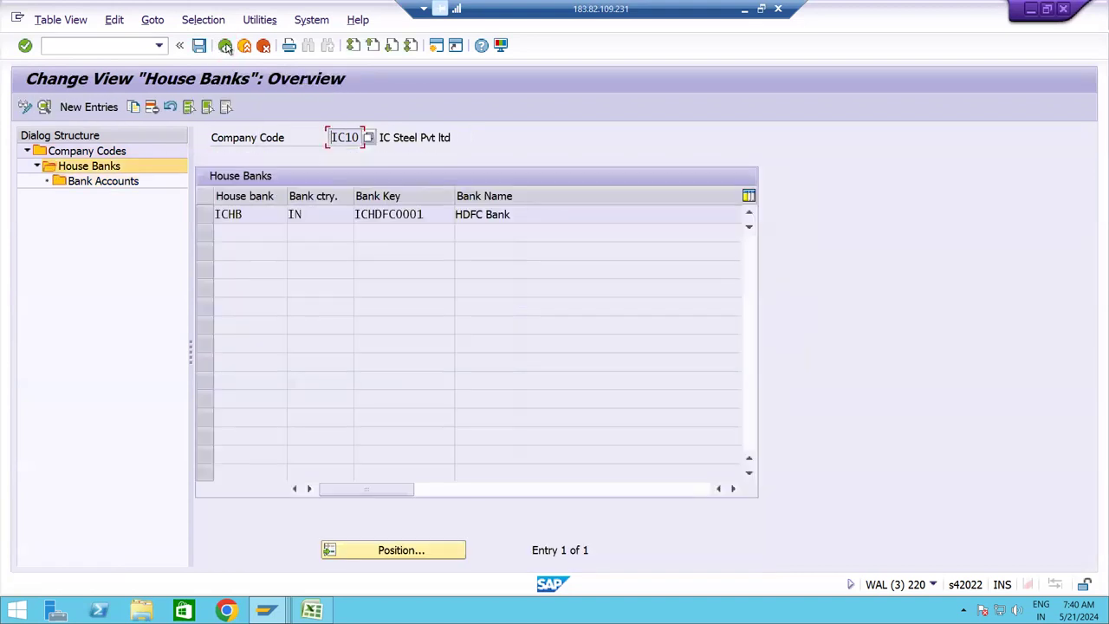
pyautogui.click(225, 46)
pyautogui.click(225, 46)
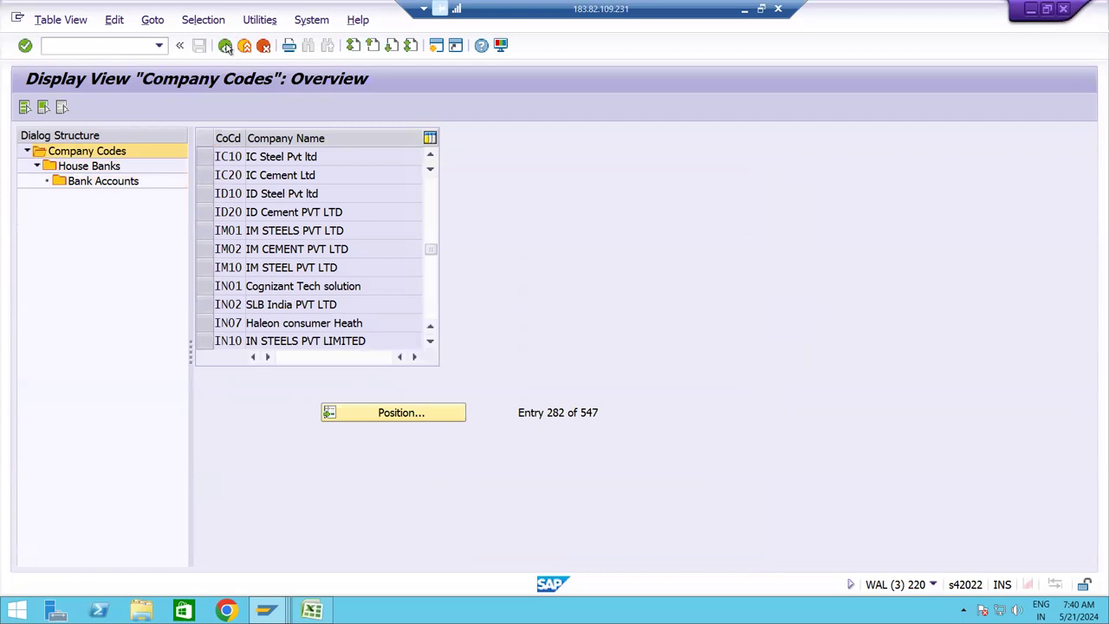
# Rerun FI12 and reopen IC10's house bank account details, then return to the statement.
pyautogui.write('FI12')
pyautogui.press('Return')
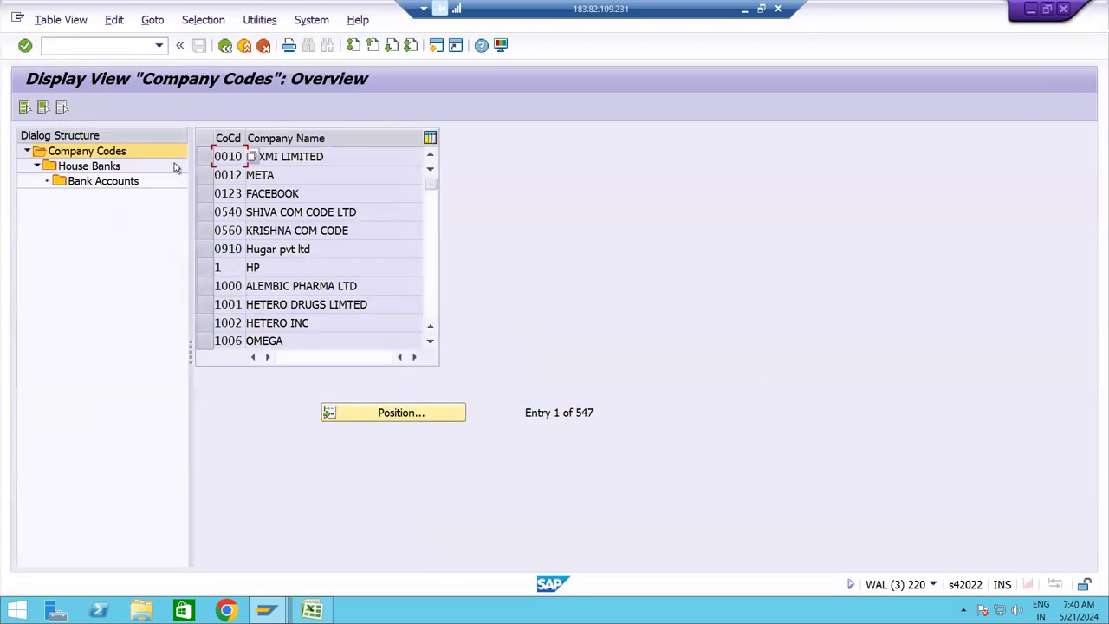
pyautogui.click(366, 417)
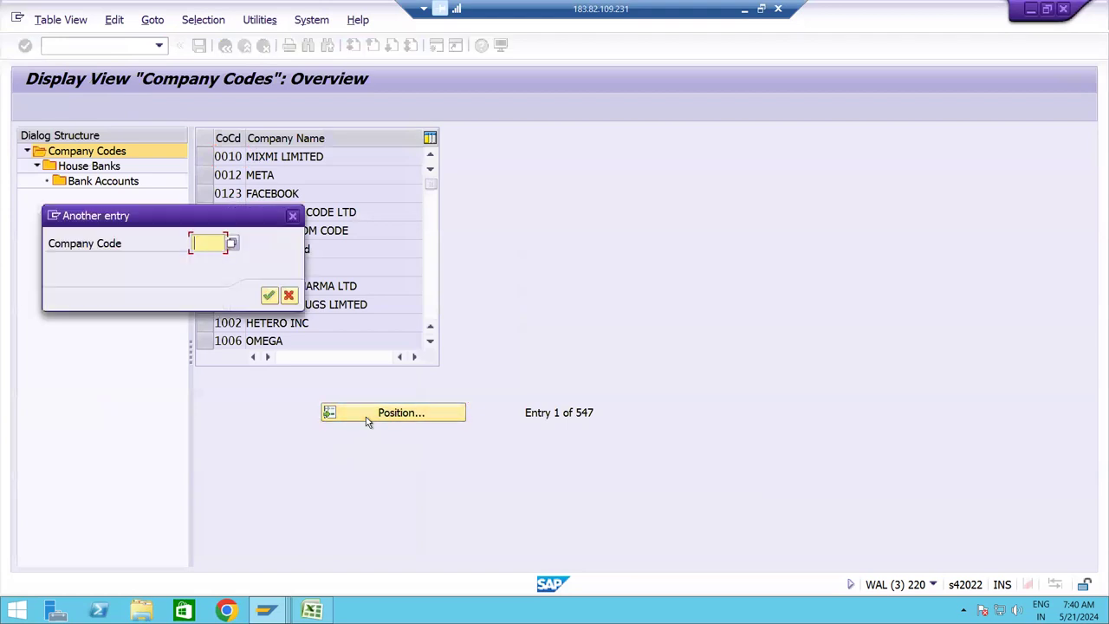
pyautogui.write('IC10')
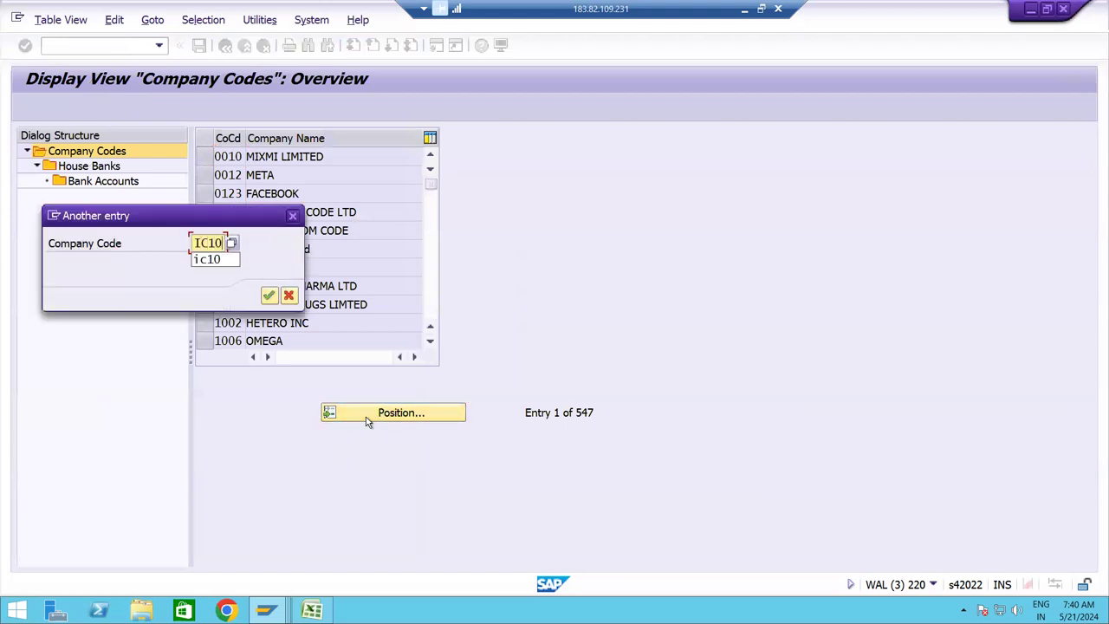
pyautogui.press('Return')
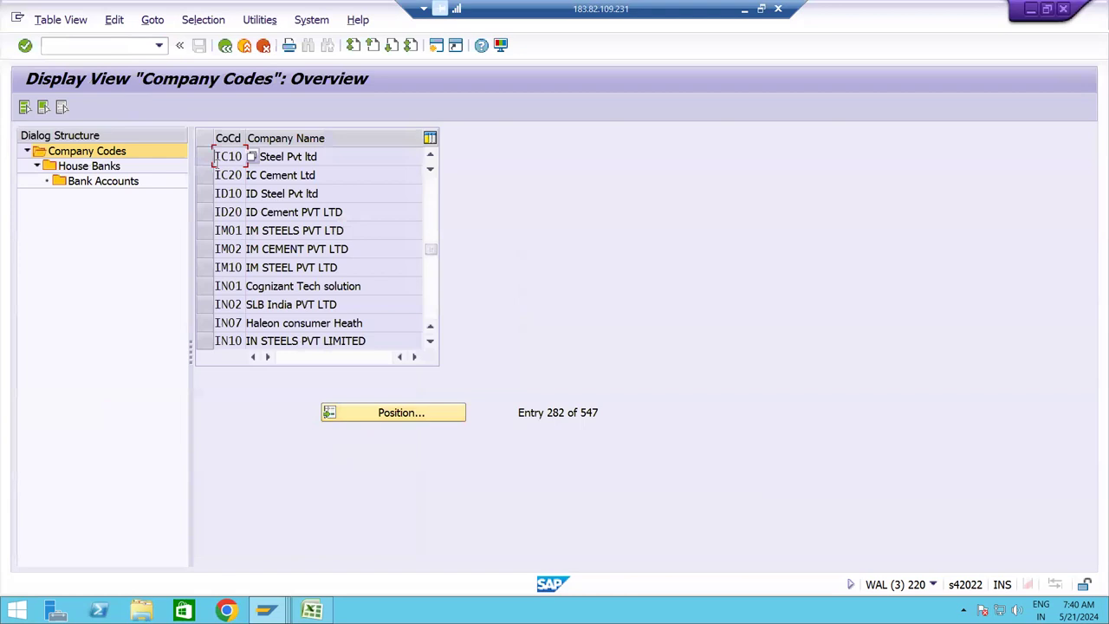
pyautogui.click(206, 163)
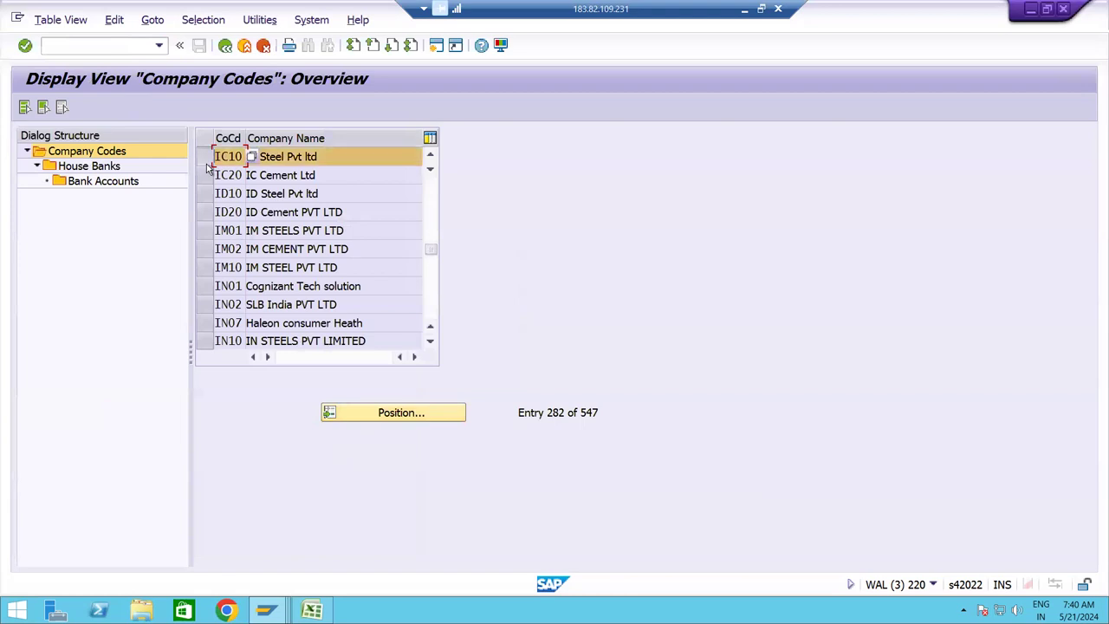
pyautogui.doubleClick(82, 167)
pyautogui.doubleClick(87, 181)
pyautogui.press('Return')
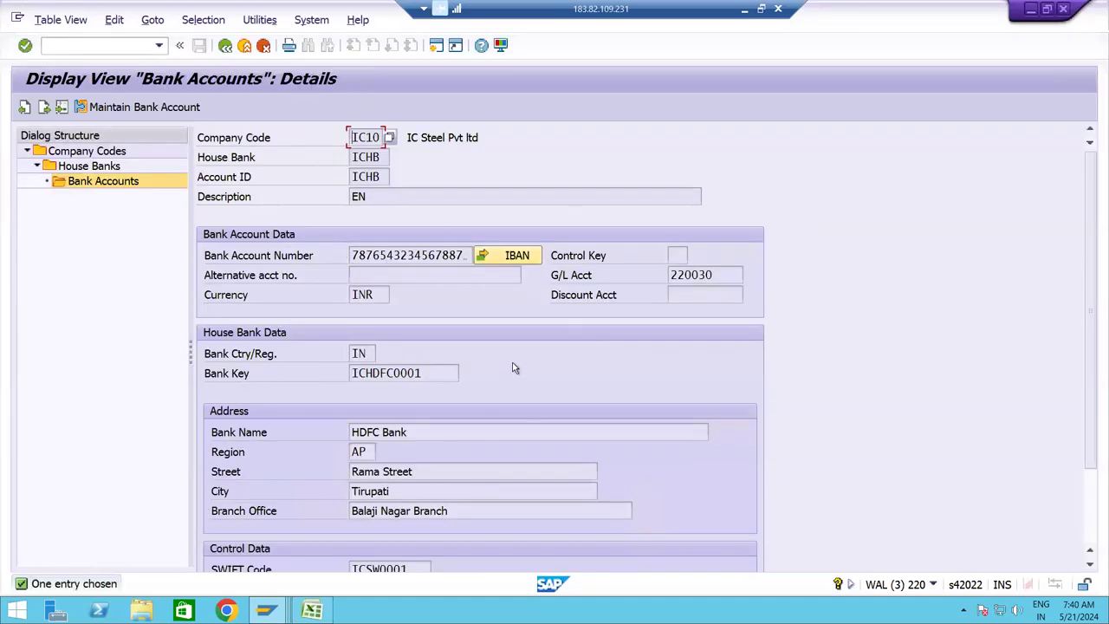
pyautogui.hotkey('alt', 'Tab')
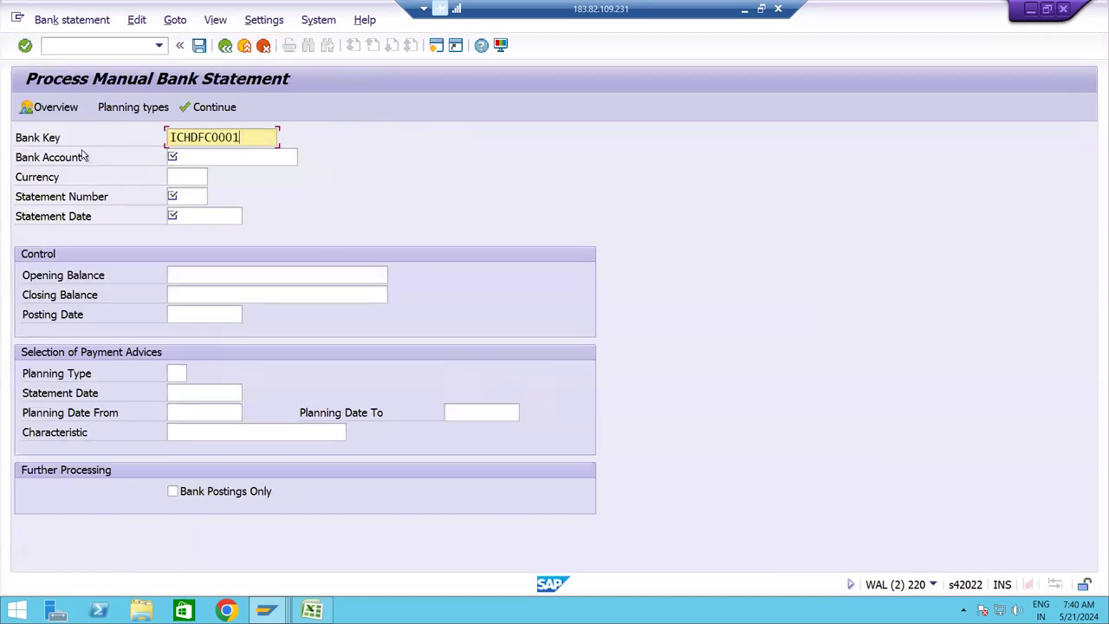
# Copy the house bank account number into the statement's Bank Account field.
pyautogui.hotkey('alt', 'Tab')
pyautogui.click(385, 376)
pyautogui.hotkey('alt', 'Tab')
pyautogui.click(200, 159)
pyautogui.hotkey('alt', 'Tab')
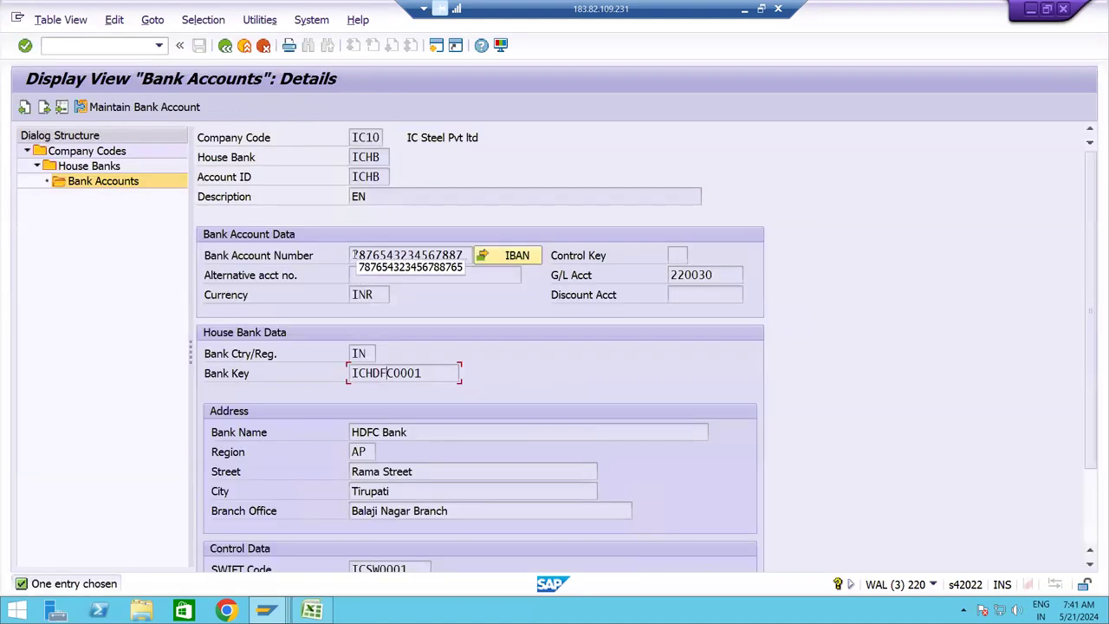
pyautogui.moveTo(355, 255); pyautogui.dragTo(481, 259)
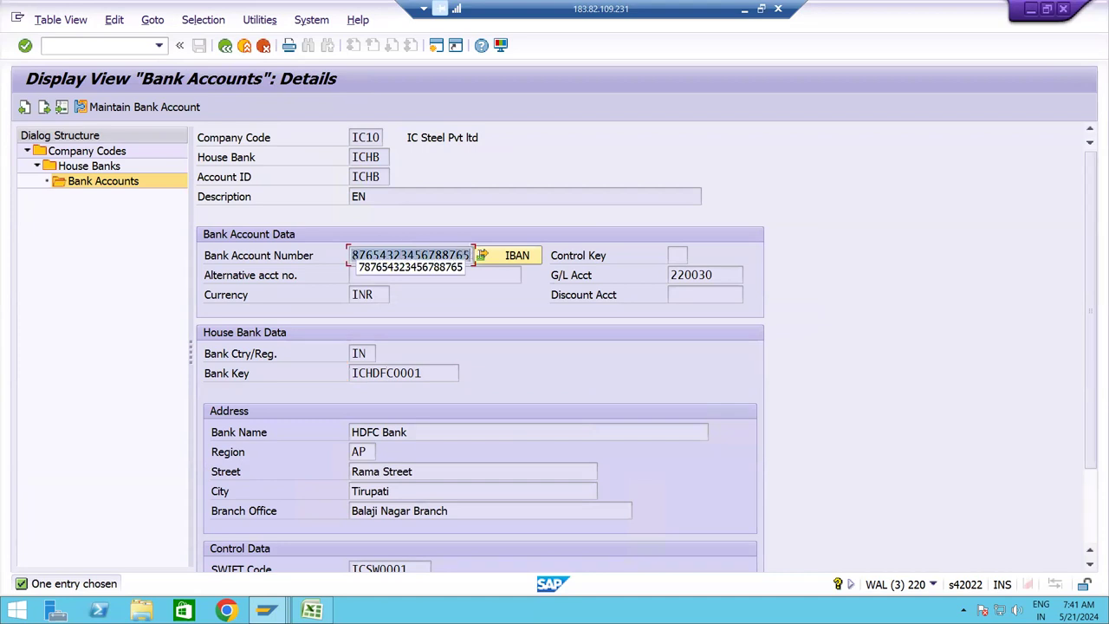
pyautogui.hotkey('ctrl', 'c')
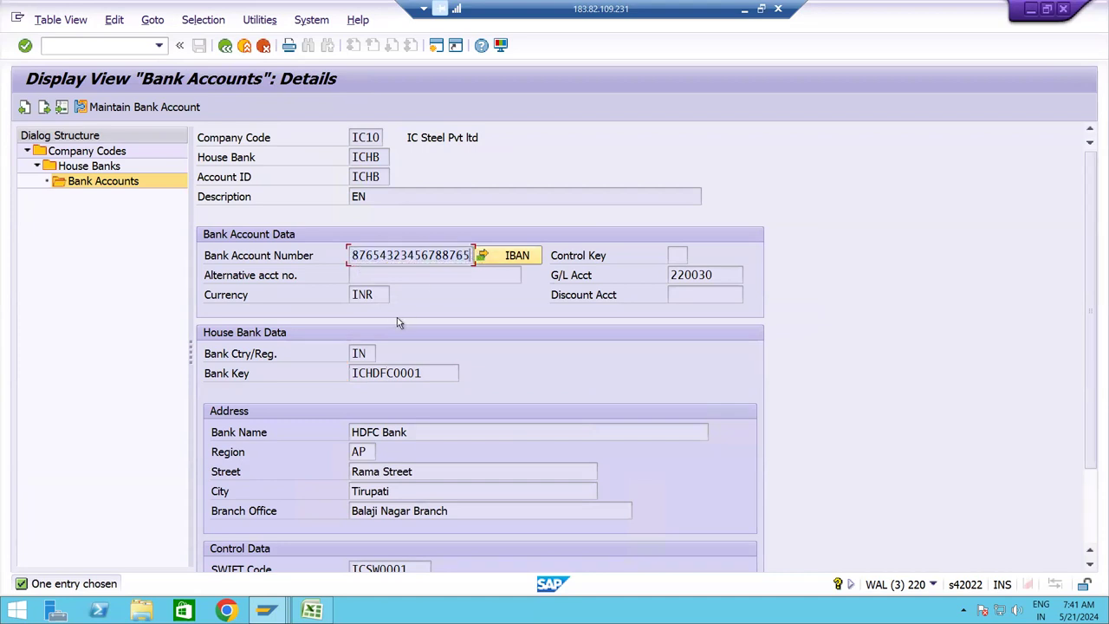
pyautogui.hotkey('alt', 'Tab')
pyautogui.hotkey('ctrl', 'v')
pyautogui.press('Tab')
# Verify the pasted bank account number against the full number in the house bank details.
pyautogui.hotkey('alt', 'Tab')
pyautogui.click(364, 255)
pyautogui.click(407, 254)
pyautogui.press('Home')
pyautogui.press('Home')
pyautogui.hotkey('alt', 'Tab')
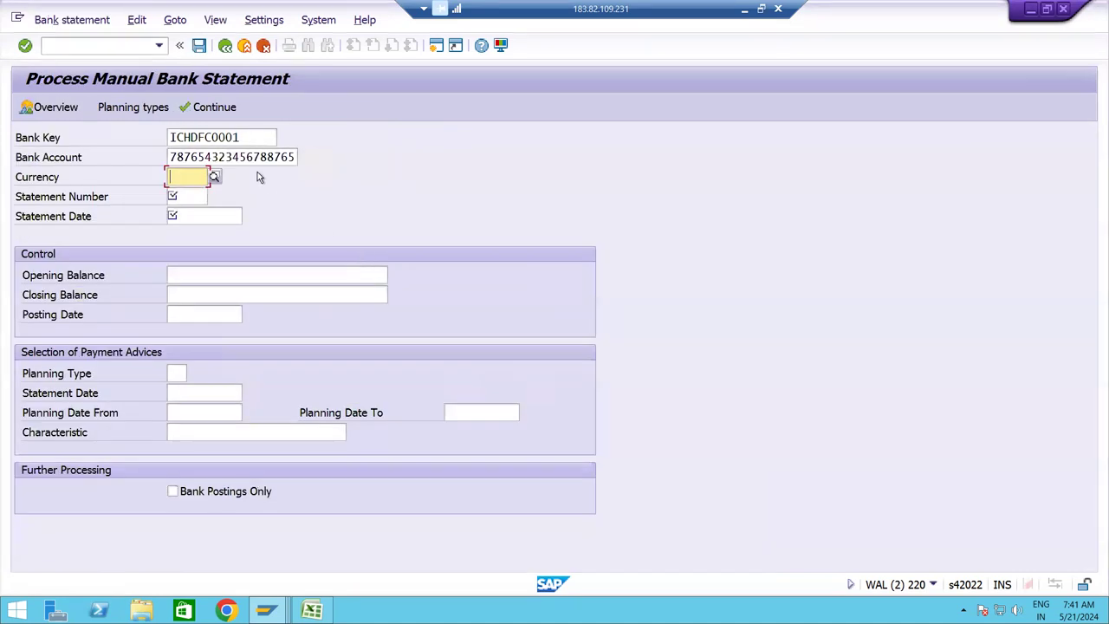
pyautogui.click(248, 156)
# Enter currency INR, statement number 0001 and statement date 21.05.2024.
pyautogui.click(187, 171)
pyautogui.write('INR')
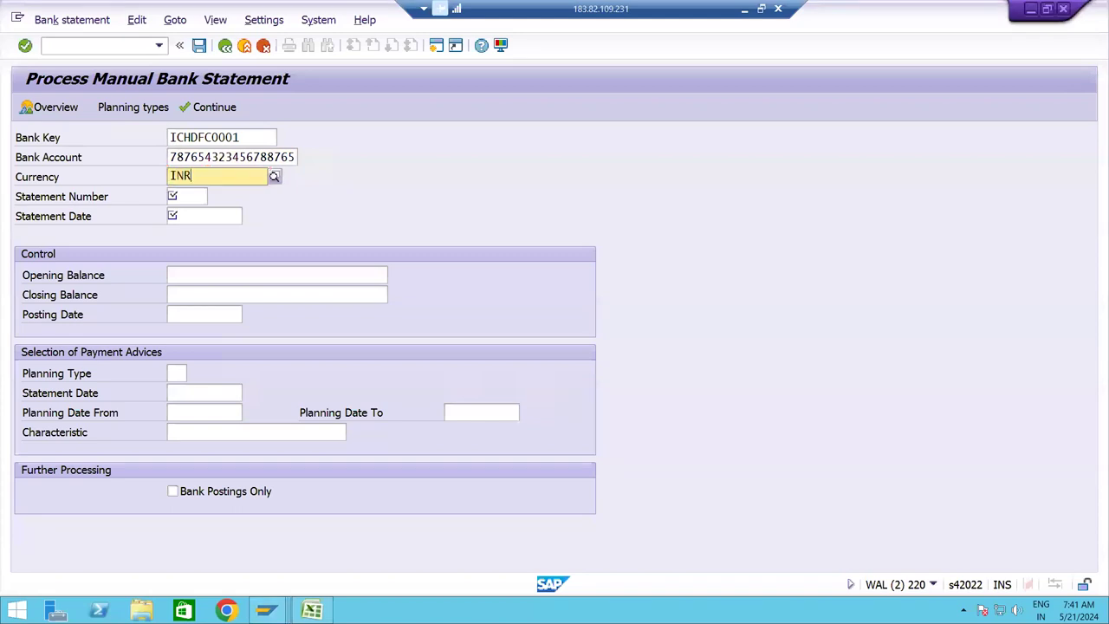
pyautogui.press('Tab')
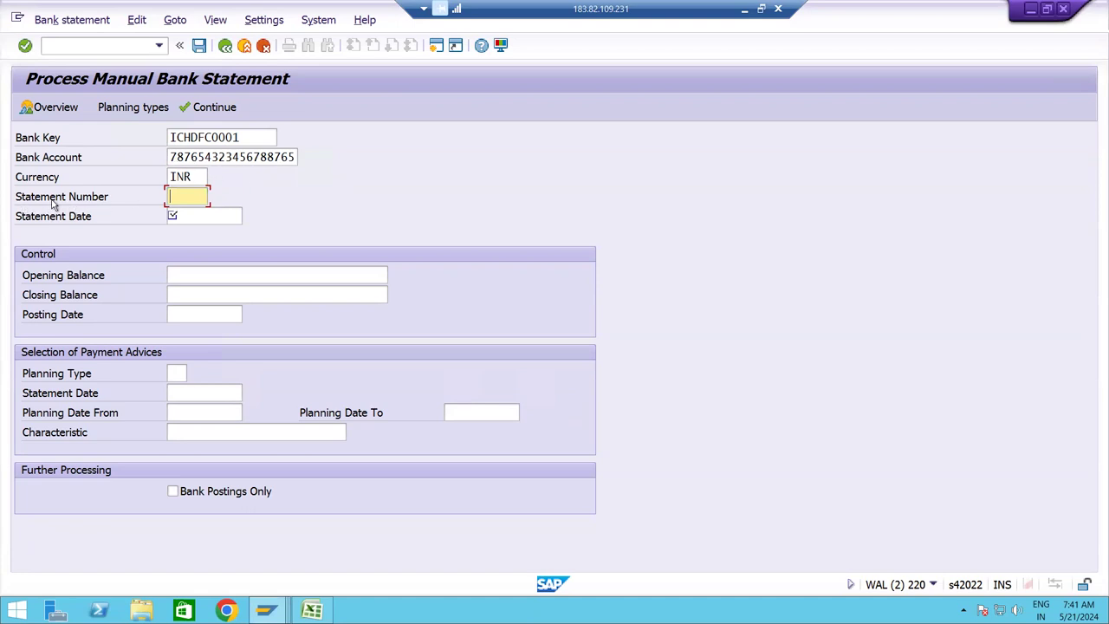
pyautogui.write('0001')
pyautogui.press('Tab')
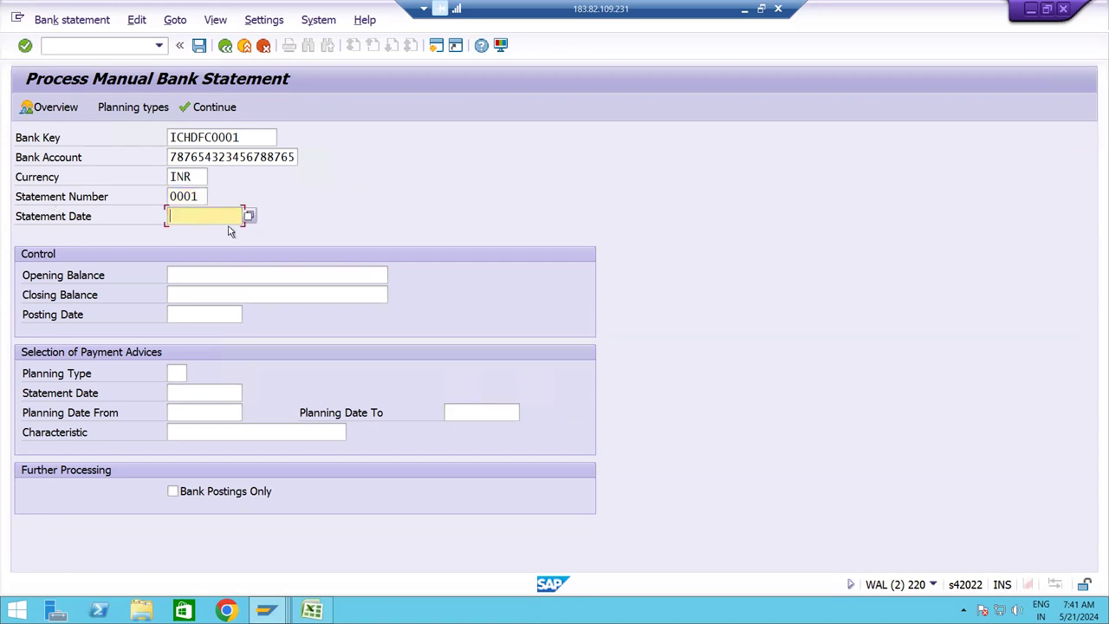
pyautogui.click(249, 216)
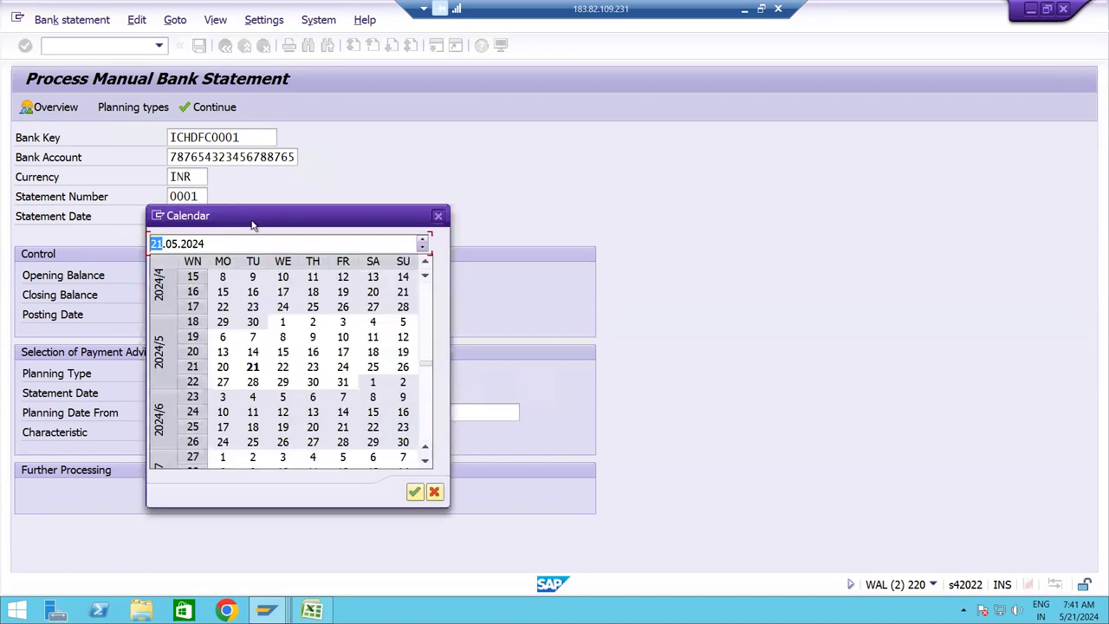
pyautogui.doubleClick(286, 371)
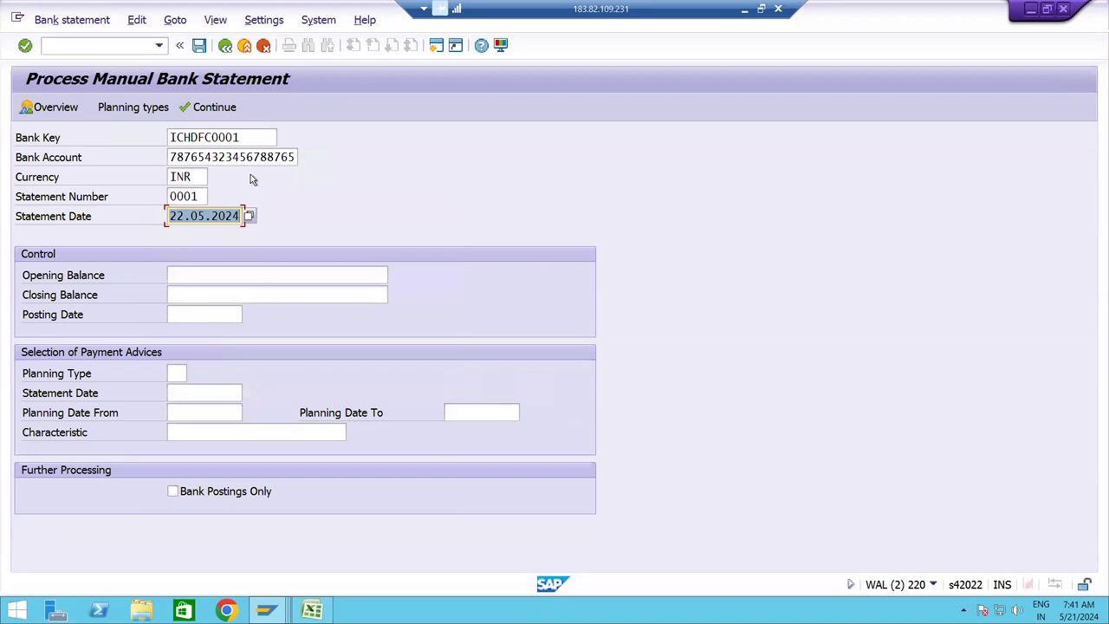
pyautogui.click(249, 216)
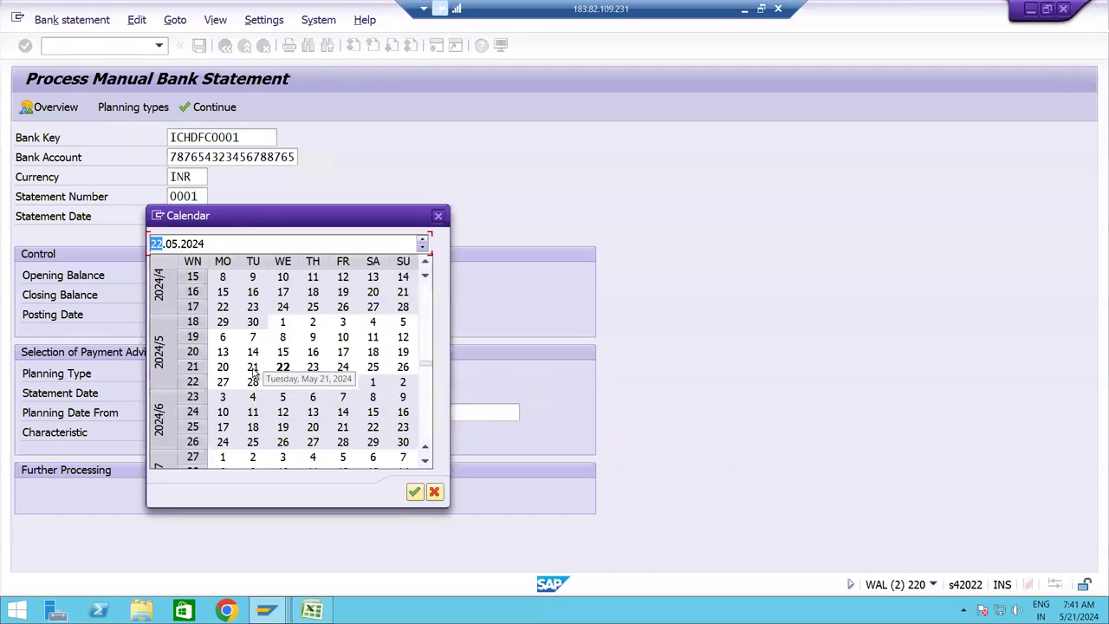
pyautogui.doubleClick(252, 366)
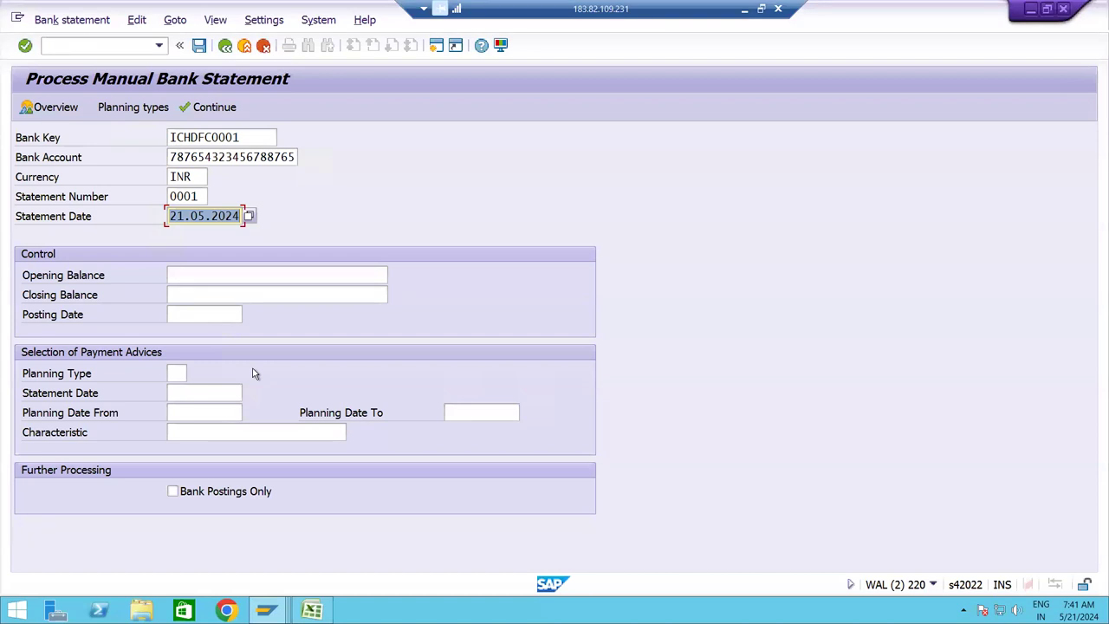
pyautogui.press('Tab')
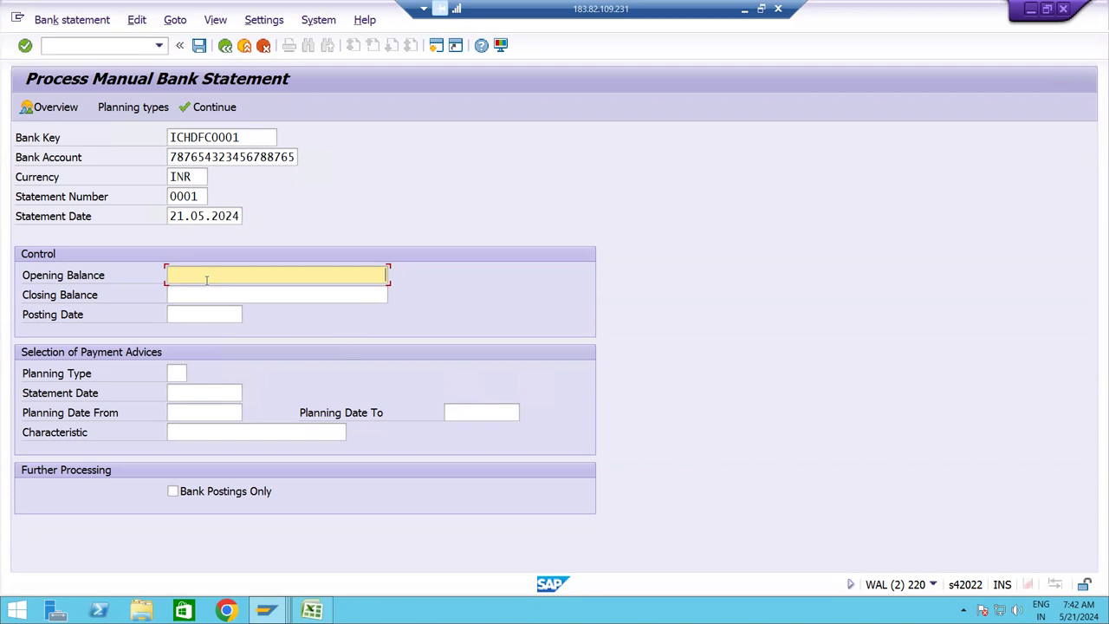
# Enter opening balance 0, closing balance 20000 and posting date 21.05.2024.
pyautogui.write('0')
pyautogui.press('Tab')
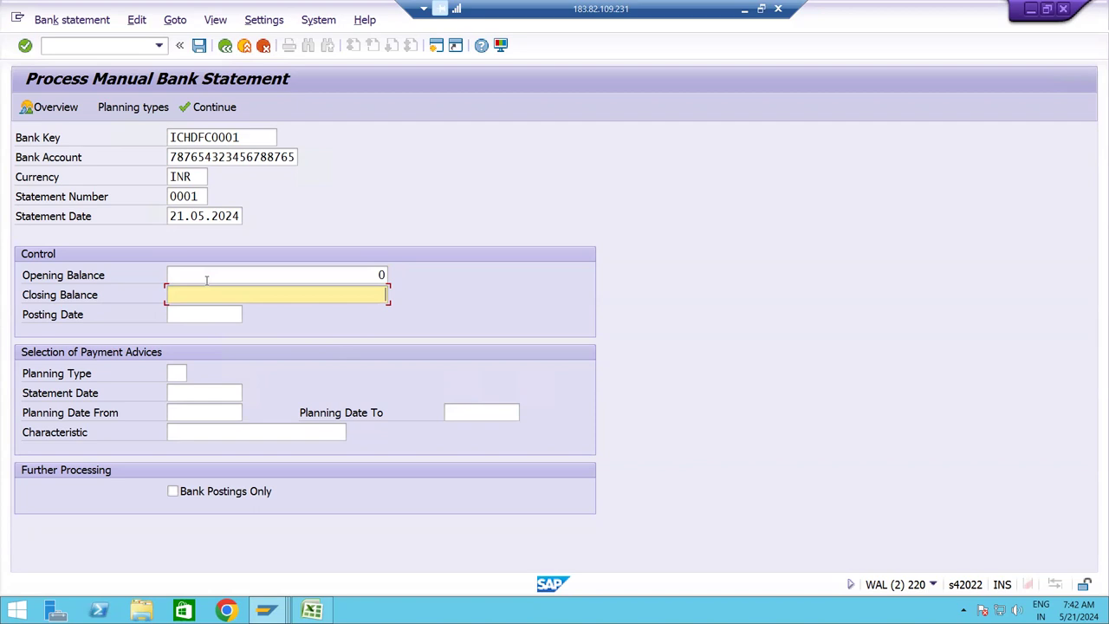
pyautogui.write('20000')
pyautogui.press('Tab')
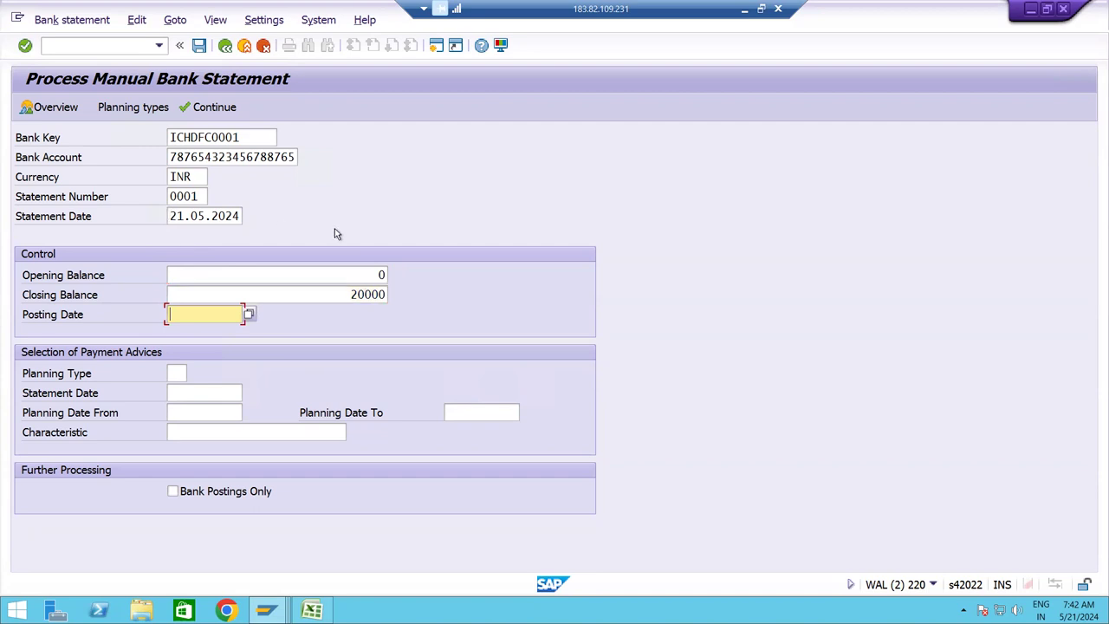
pyautogui.moveTo(172, 217); pyautogui.dragTo(272, 218)
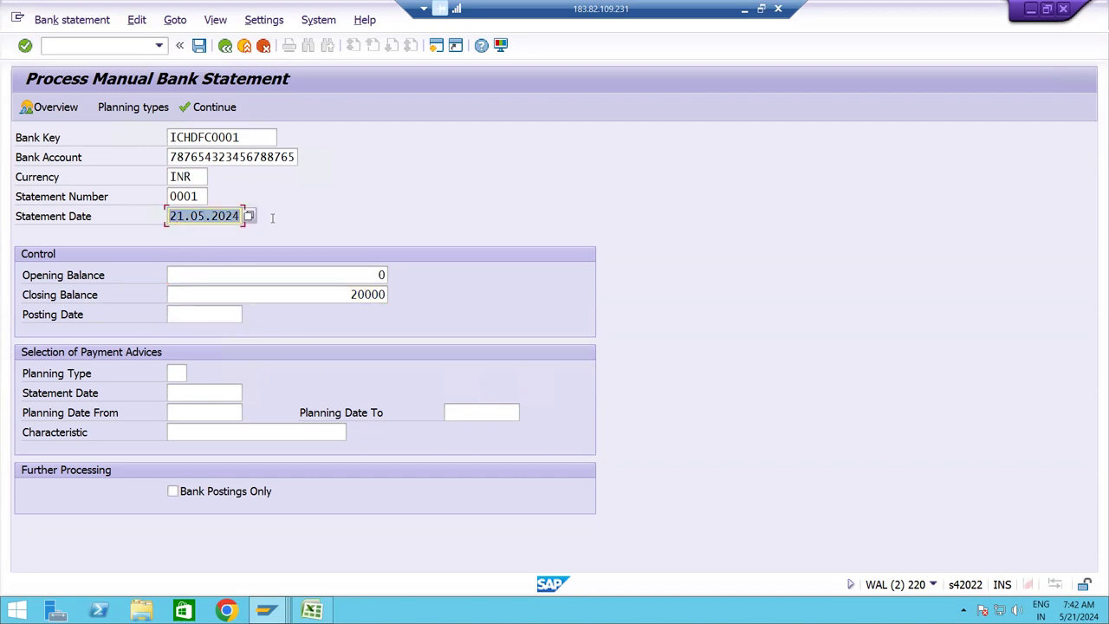
pyautogui.click(226, 313)
pyautogui.hotkey('ctrl', 'v')
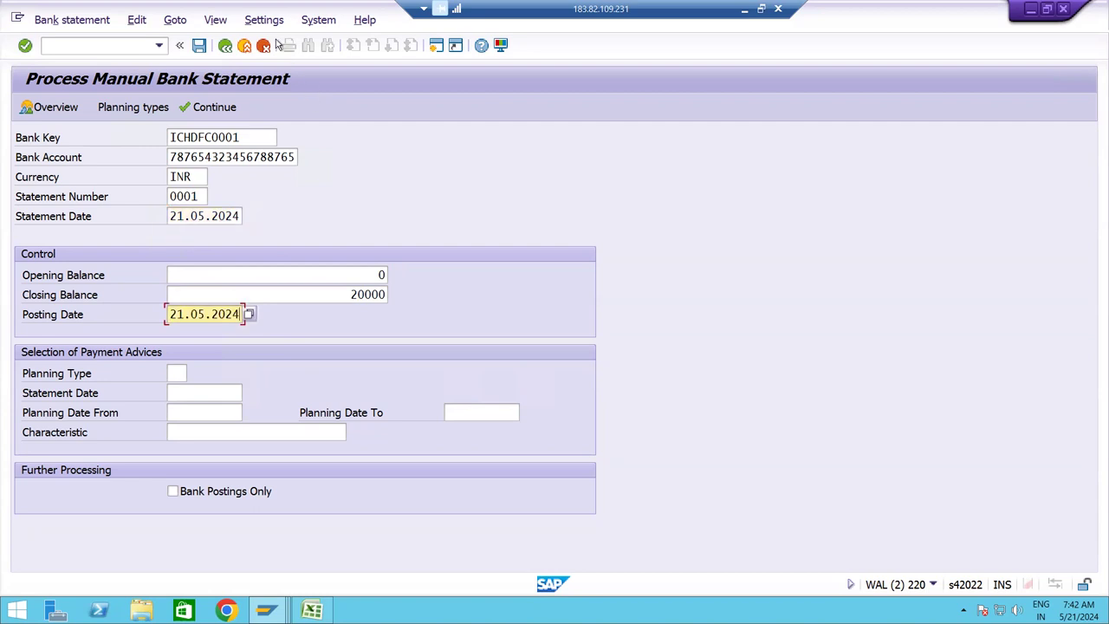
pyautogui.click(263, 22)
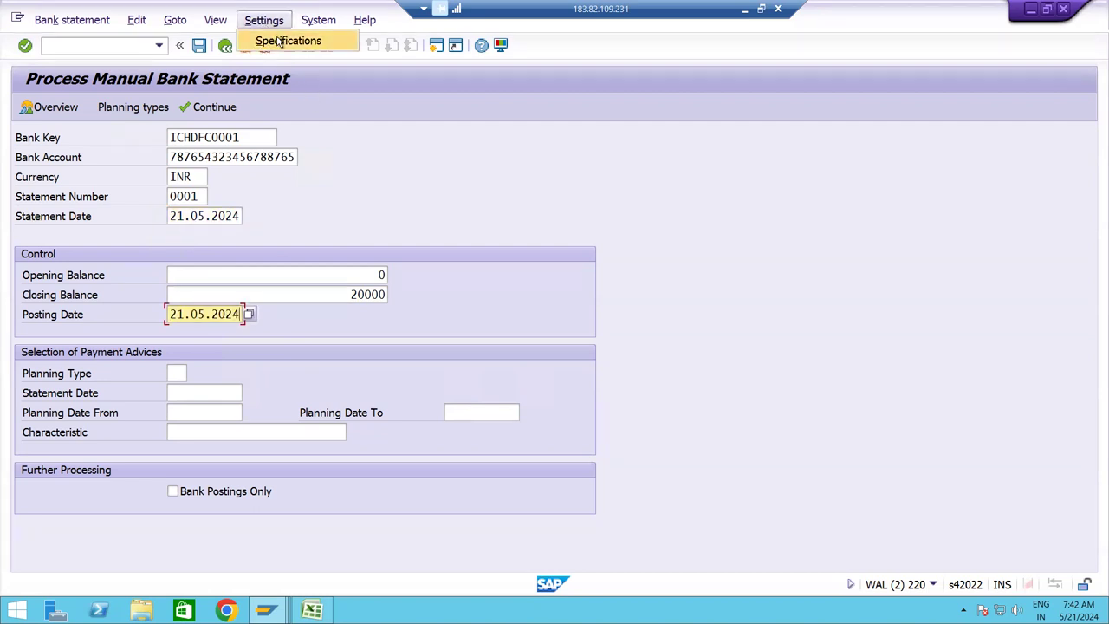
pyautogui.click(276, 40)
pyautogui.moveTo(263, 213); pyautogui.dragTo(630, 95)
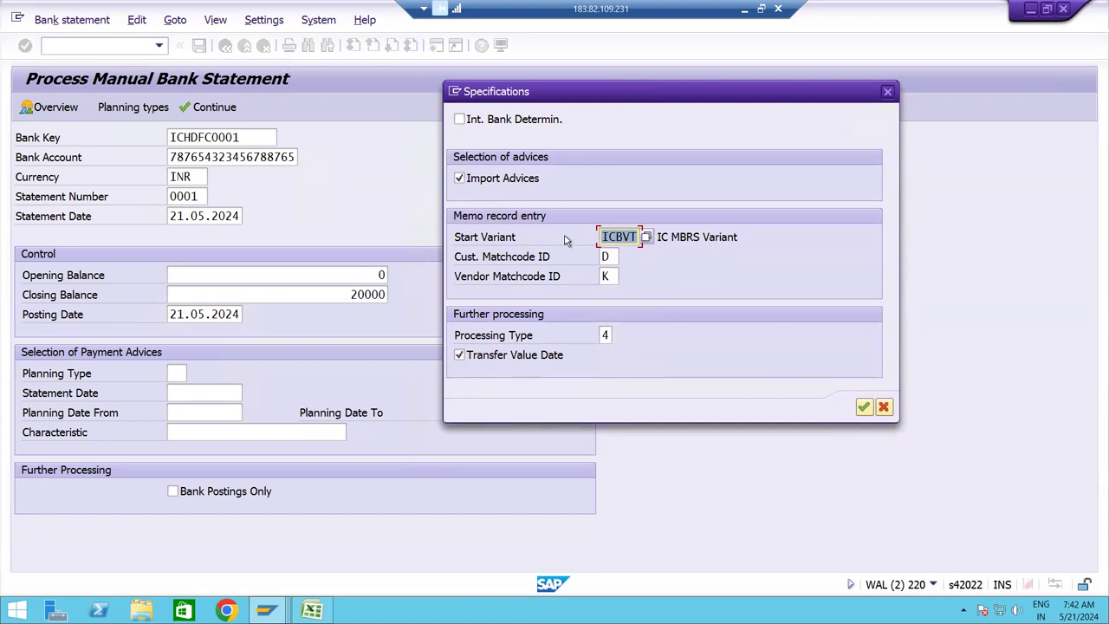
pyautogui.click(613, 237)
pyautogui.click(887, 92)
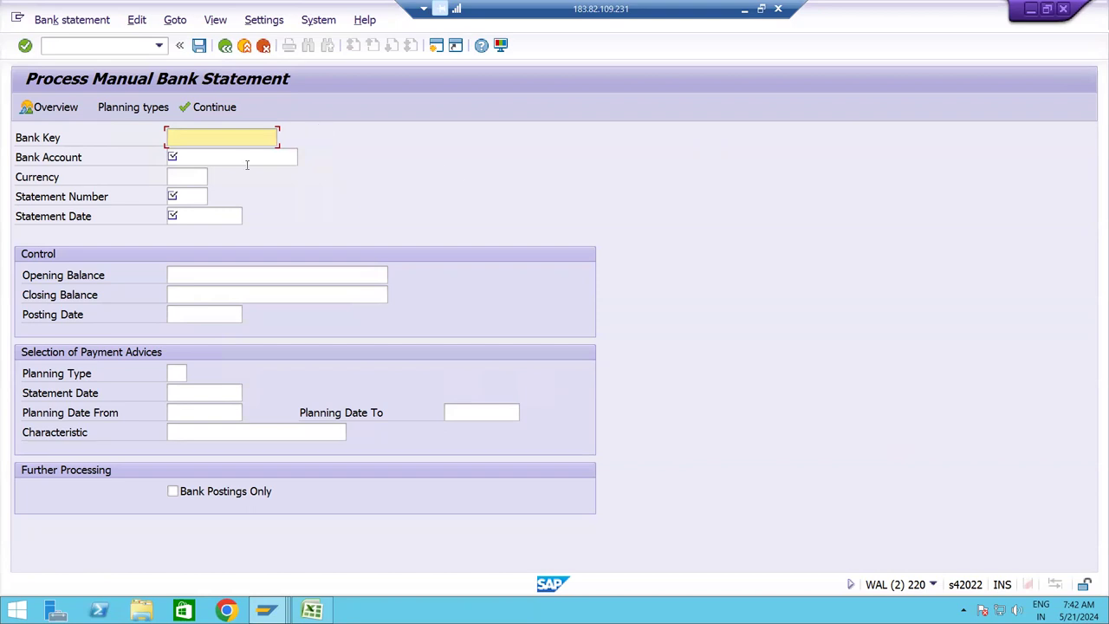
pyautogui.press('BackSpace')
pyautogui.press('Down')
pyautogui.press('Return')
pyautogui.press('Down')
pyautogui.press('Return')
pyautogui.press('Down')
pyautogui.press('Return')
pyautogui.press('Down')
pyautogui.press('Return')
pyautogui.press('Down')
pyautogui.press('Return')
pyautogui.press('Down')
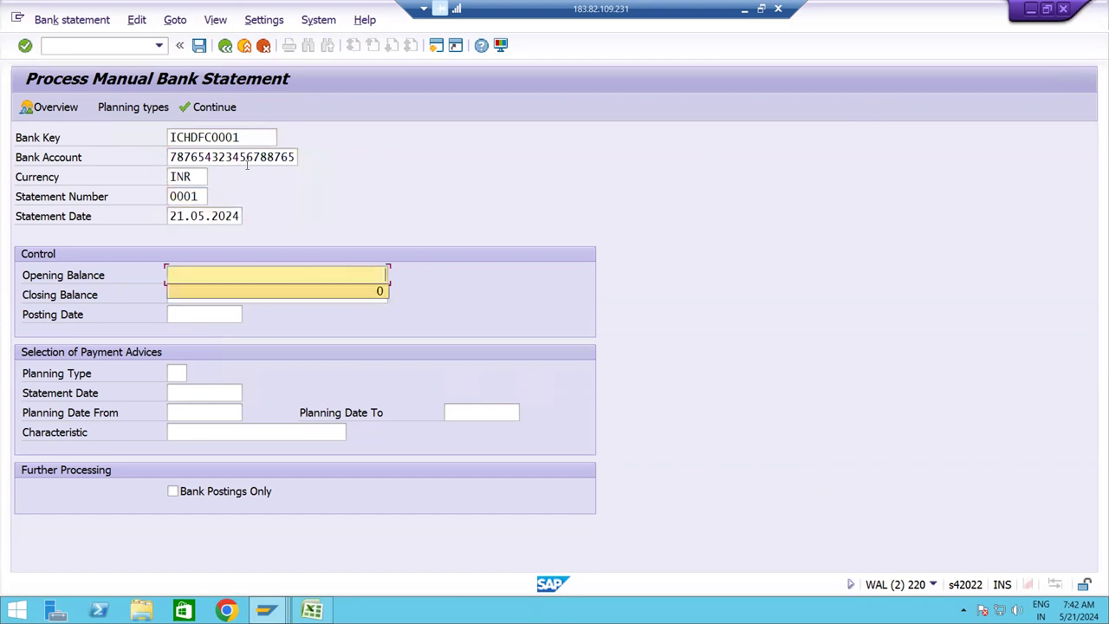
pyautogui.press('Return')
pyautogui.press('Down')
pyautogui.press('Return')
pyautogui.press('Down')
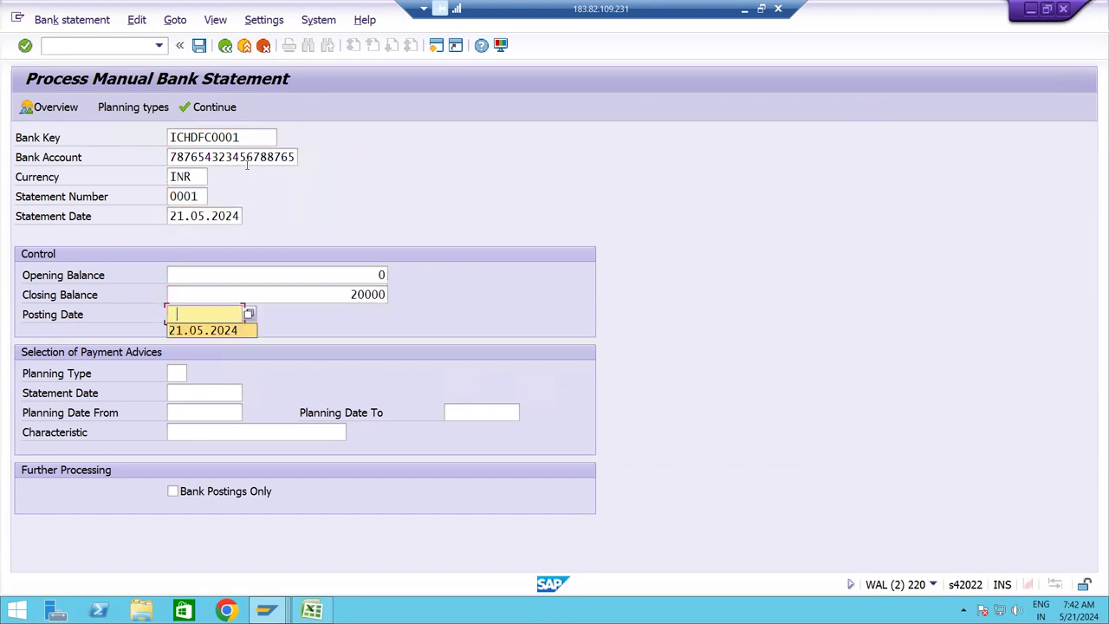
pyautogui.press('Return')
pyautogui.hotkey('shift', 'Tab')
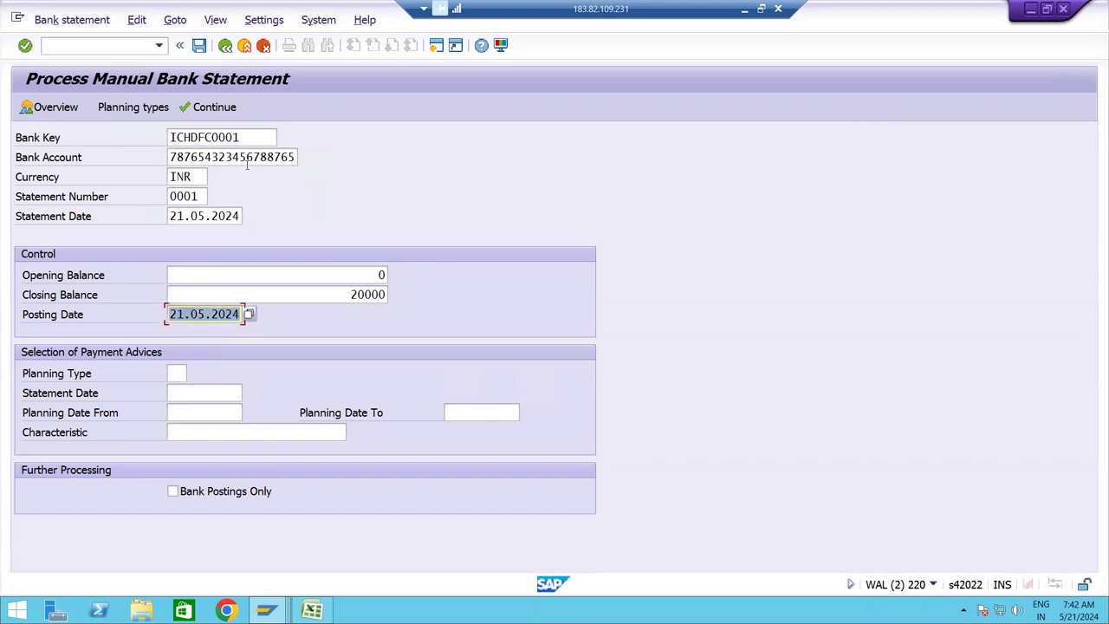
pyautogui.hotkey('shift', 'Tab')
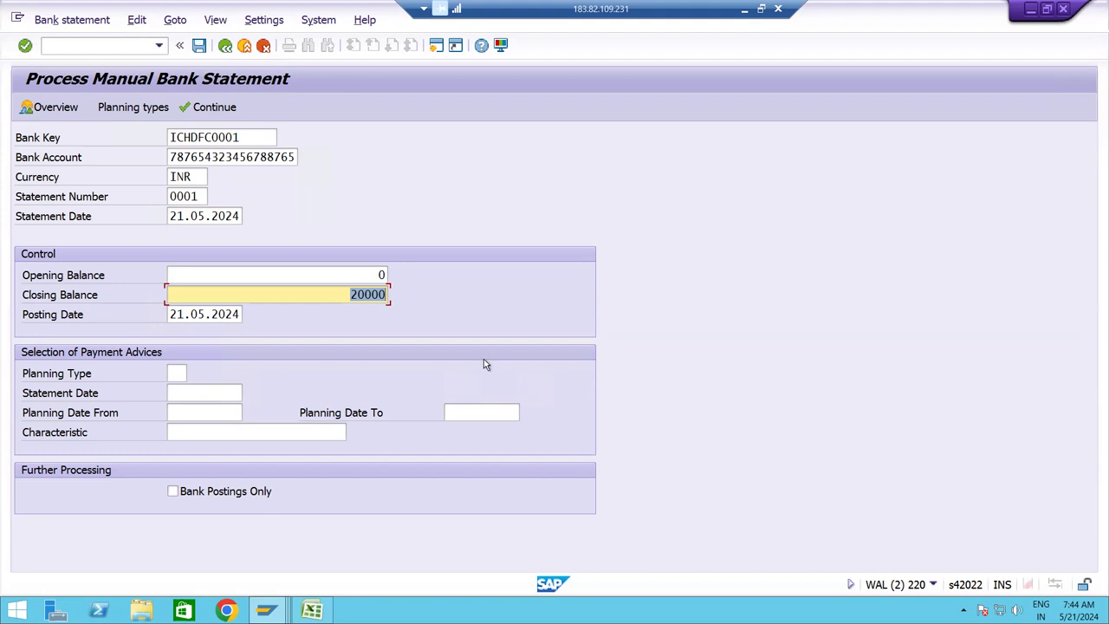
# Accept the header past the first-statement warning and cross-check Excel's income and outgoing rows.
pyautogui.press('Return')
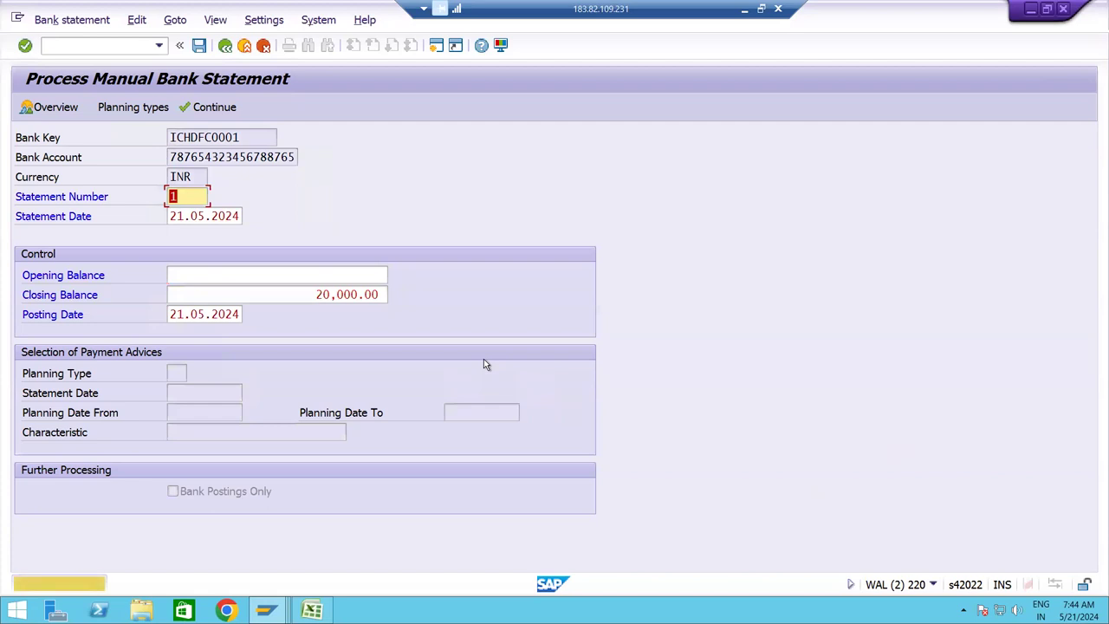
pyautogui.press('Return')
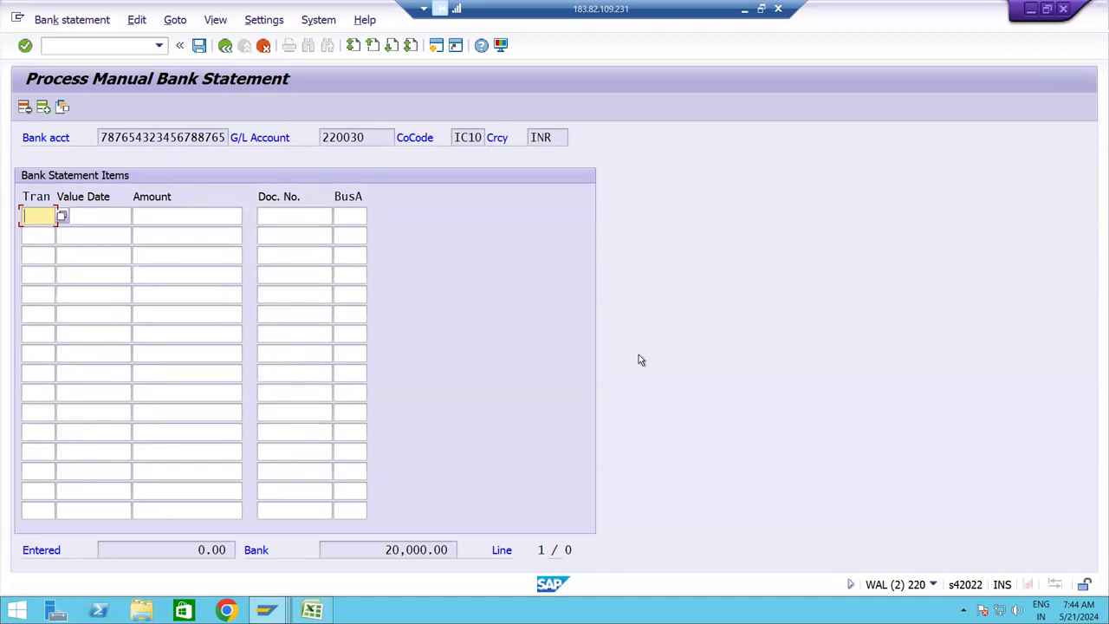
pyautogui.hotkey('alt', 'Tab')
pyautogui.hotkey('alt', 'Tab')
pyautogui.hotkey('alt', 'Tab')
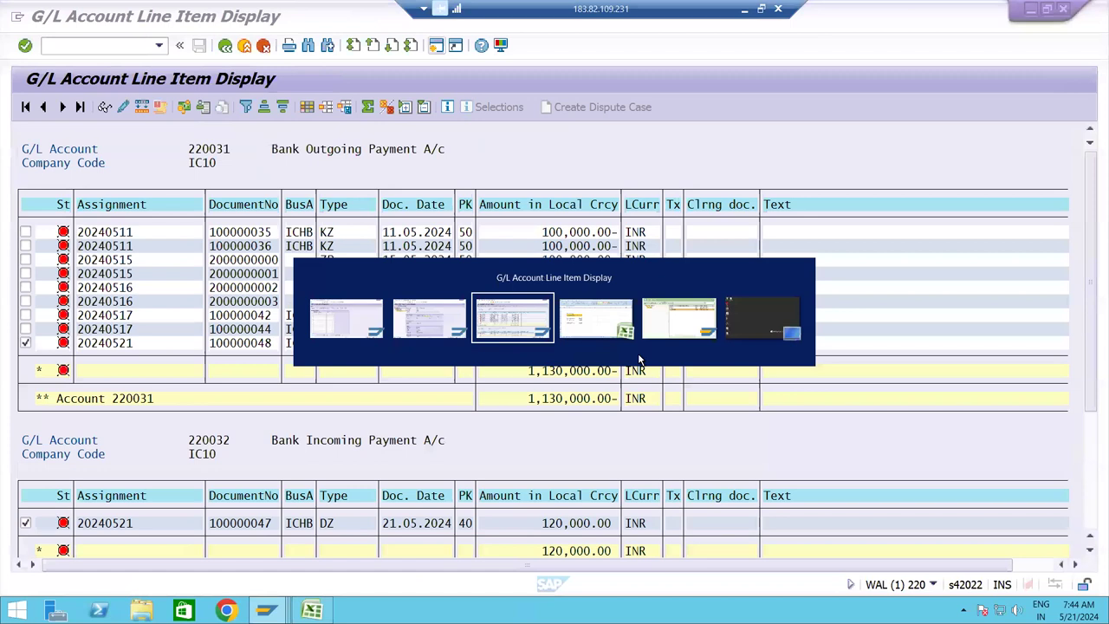
pyautogui.click(159, 320)
pyautogui.click(152, 297)
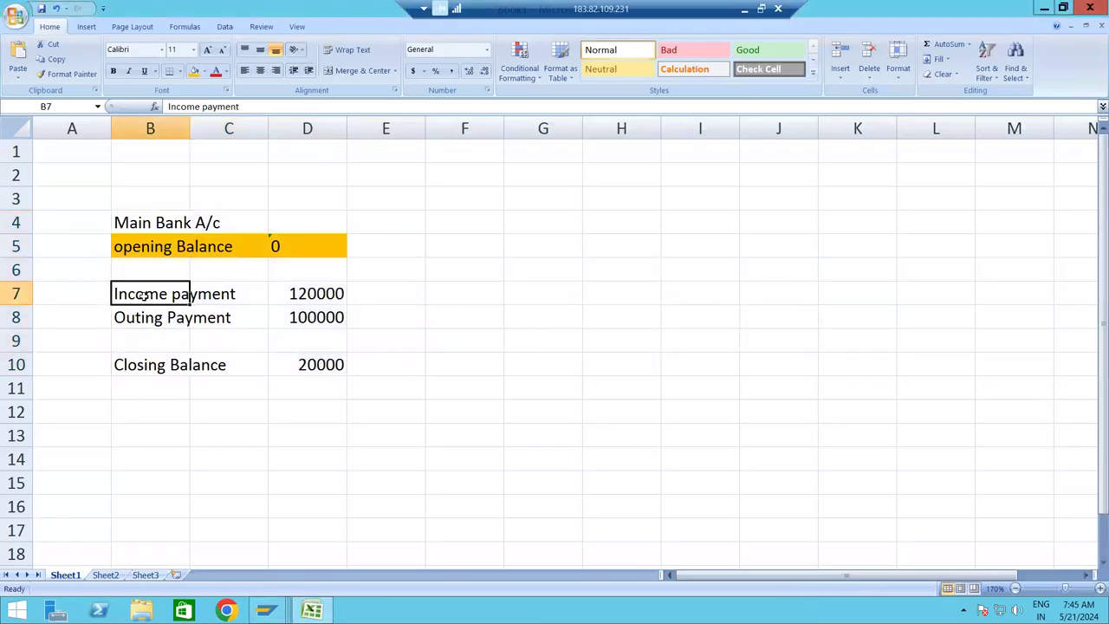
pyautogui.hotkey('alt', 'Tab')
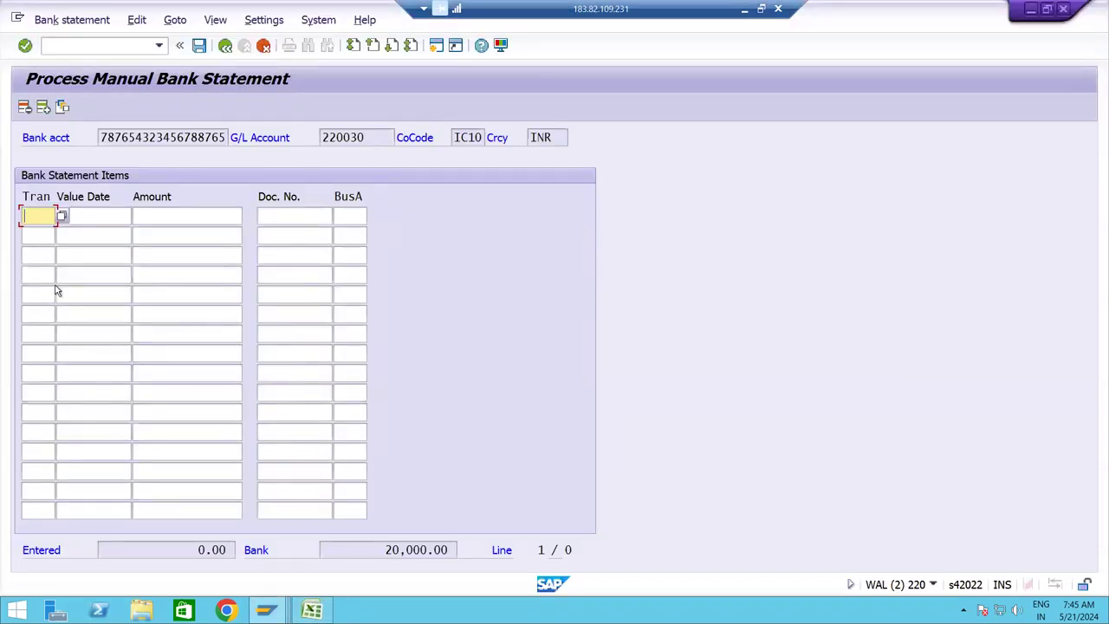
# Choose ICIT (incoming business transaction) as line one's transaction type.
pyautogui.click(62, 216)
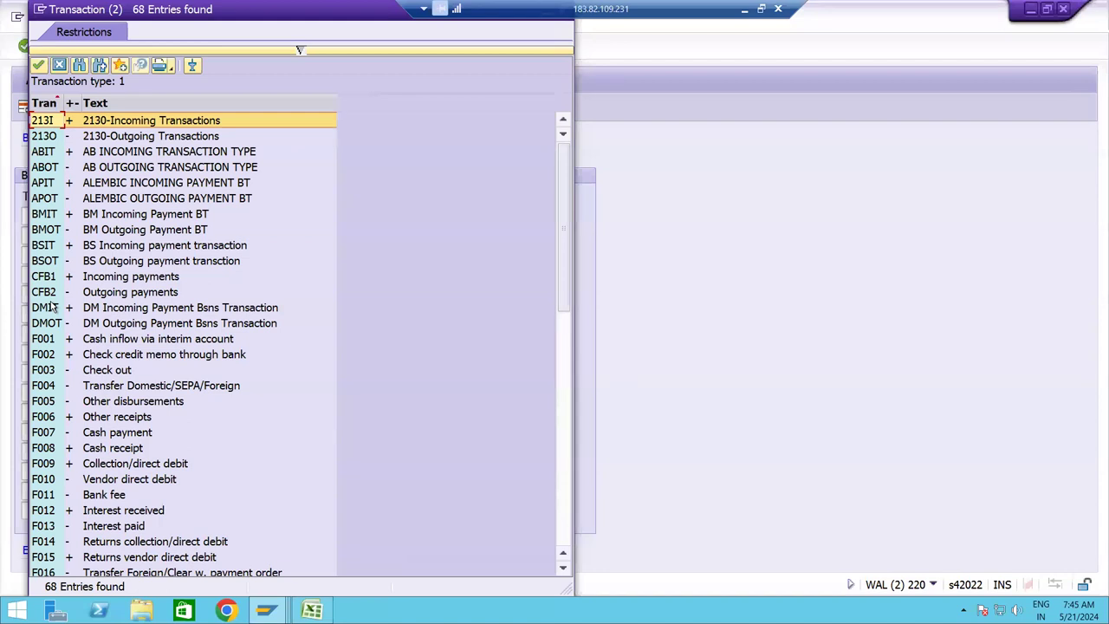
pyautogui.scroll(-3, 51, 307)
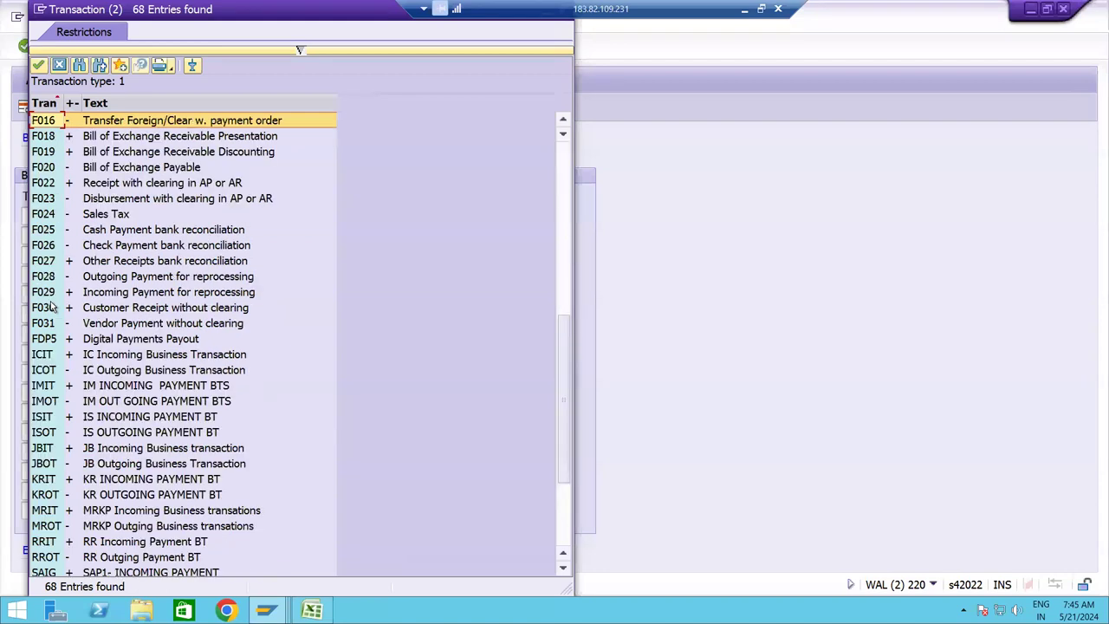
pyautogui.click(47, 357)
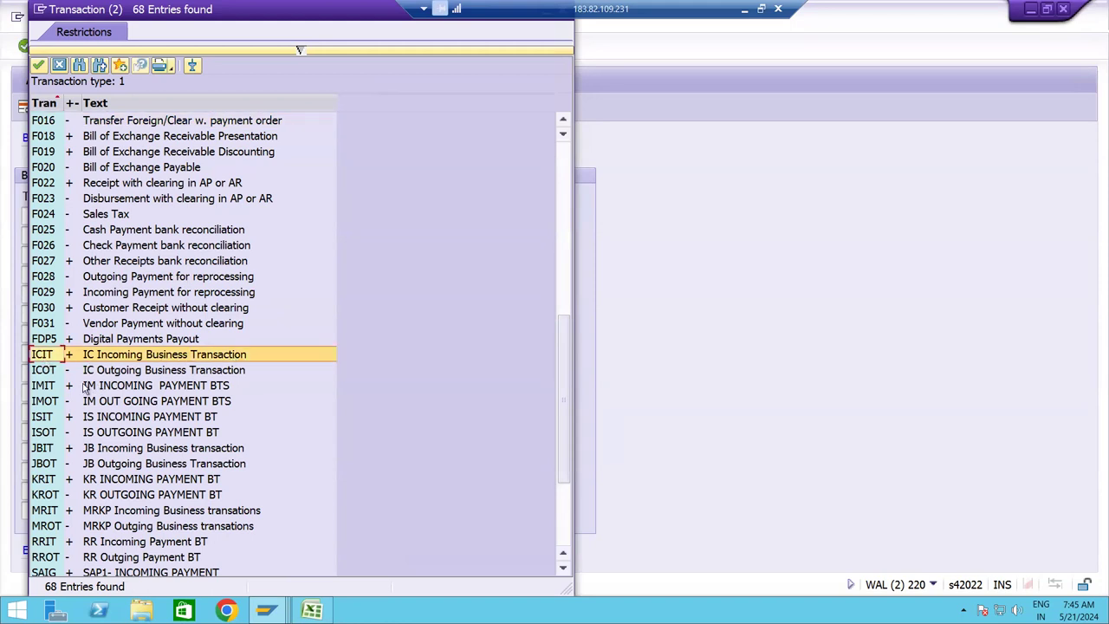
pyautogui.click(50, 373)
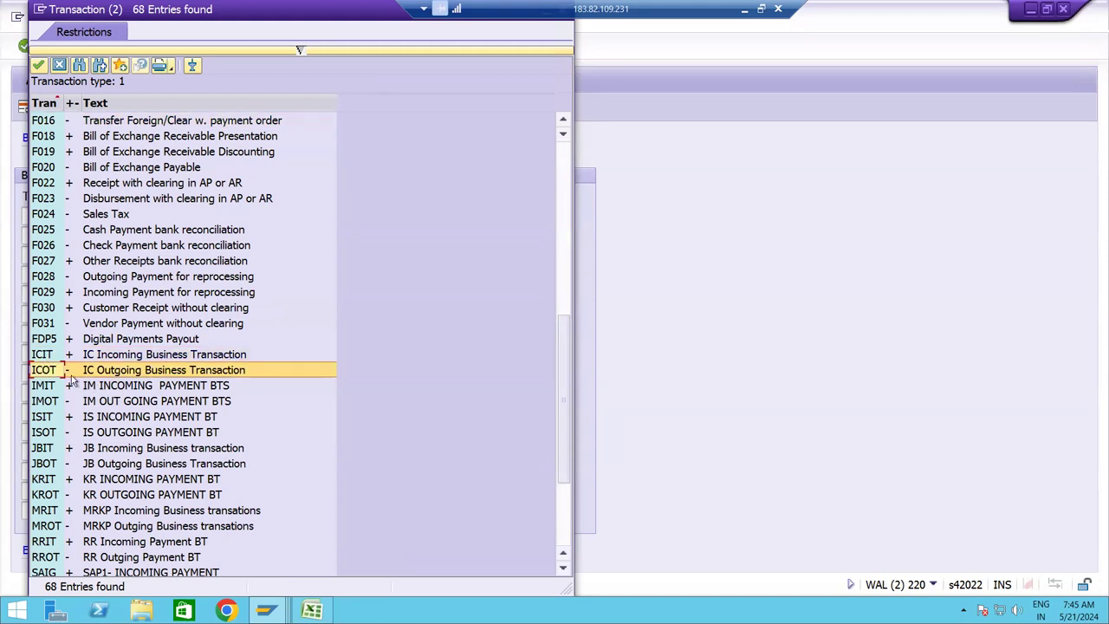
pyautogui.click(136, 355)
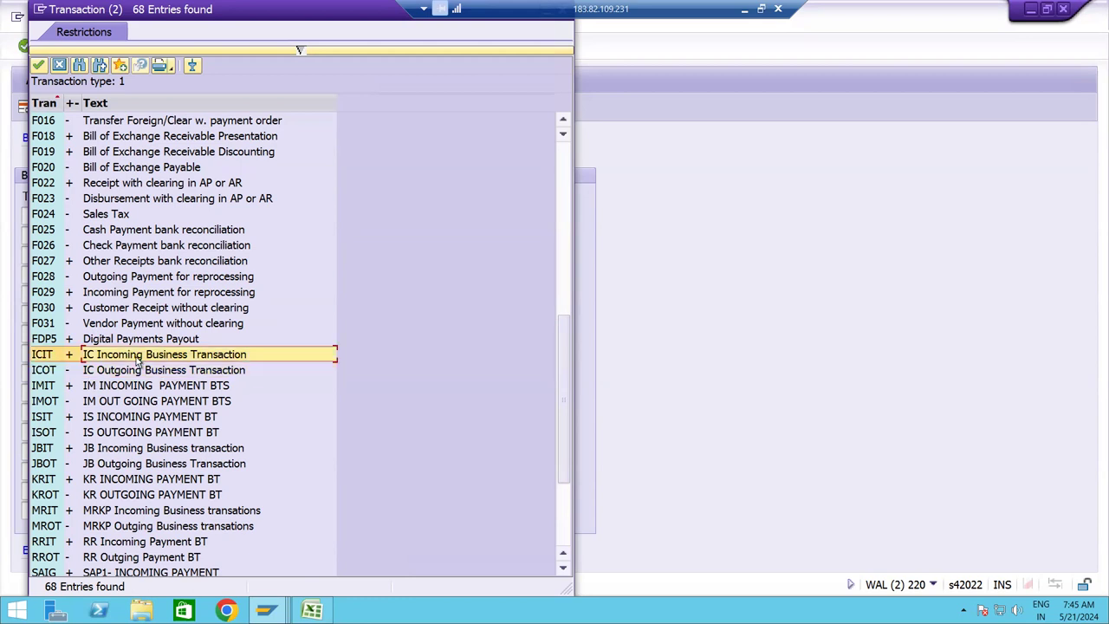
pyautogui.click(143, 367)
pyautogui.click(144, 362)
pyautogui.doubleClick(43, 358)
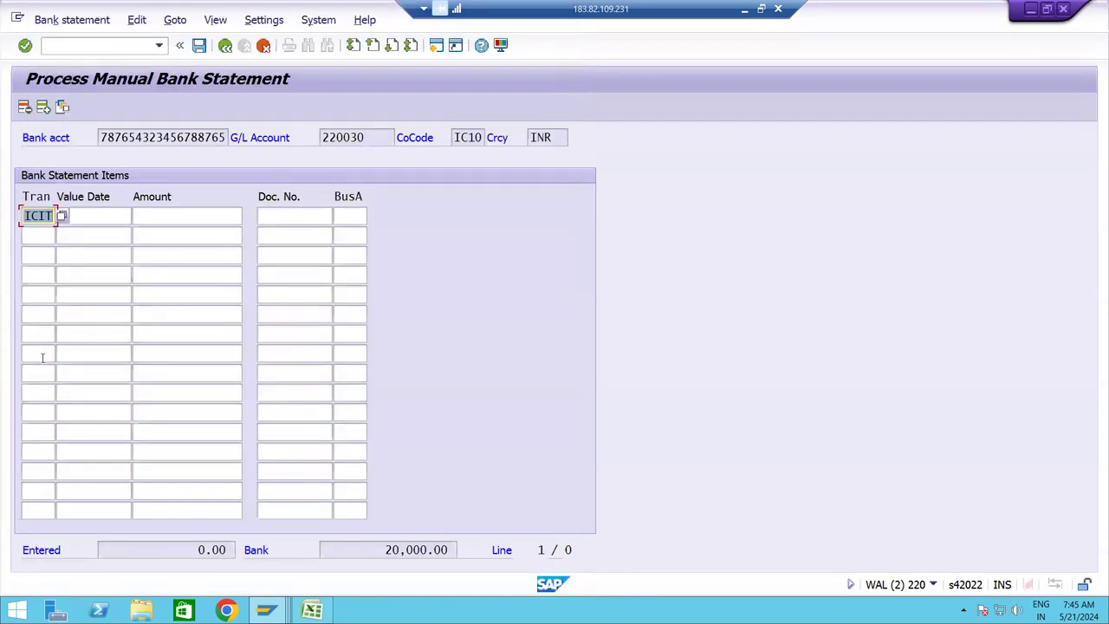
# Set line one's value date to 21.05.2024 and move to the amount.
pyautogui.press('Tab')
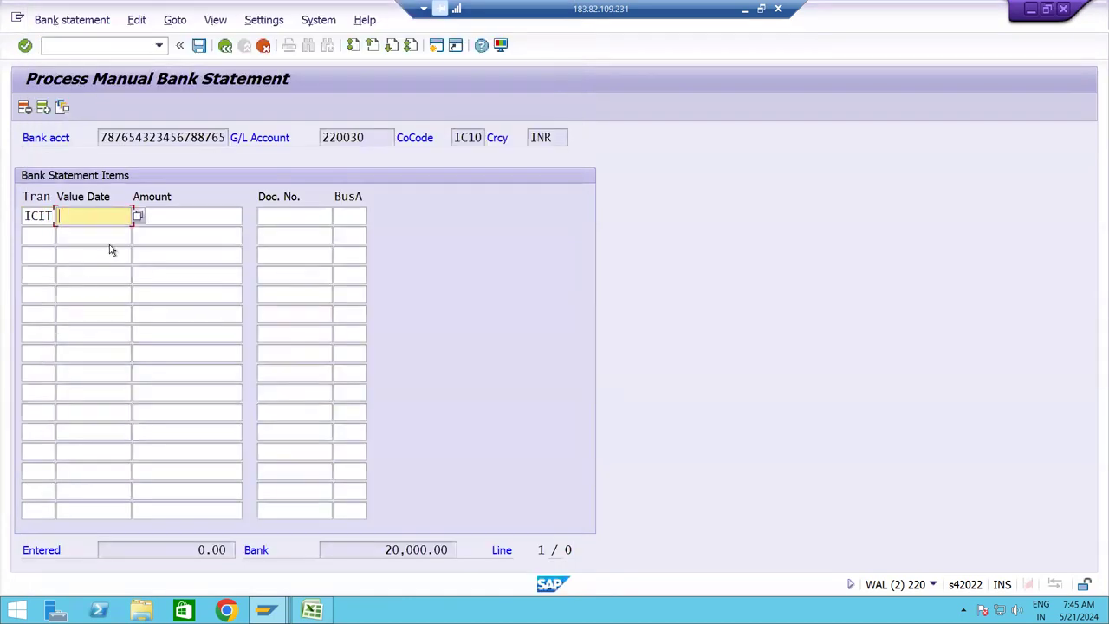
pyautogui.click(138, 218)
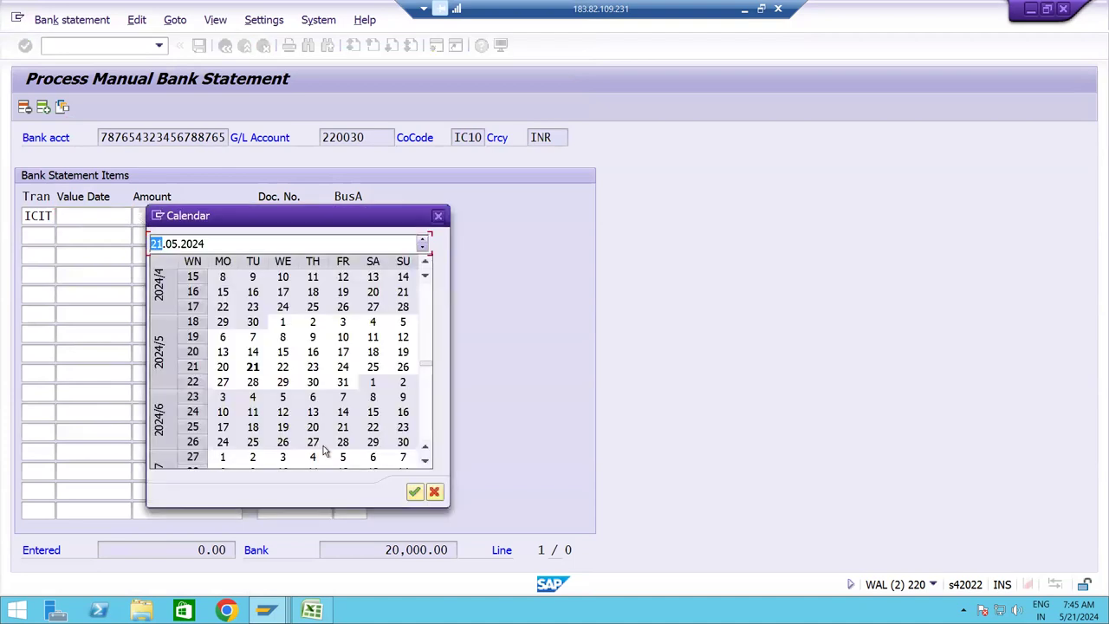
pyautogui.click(412, 492)
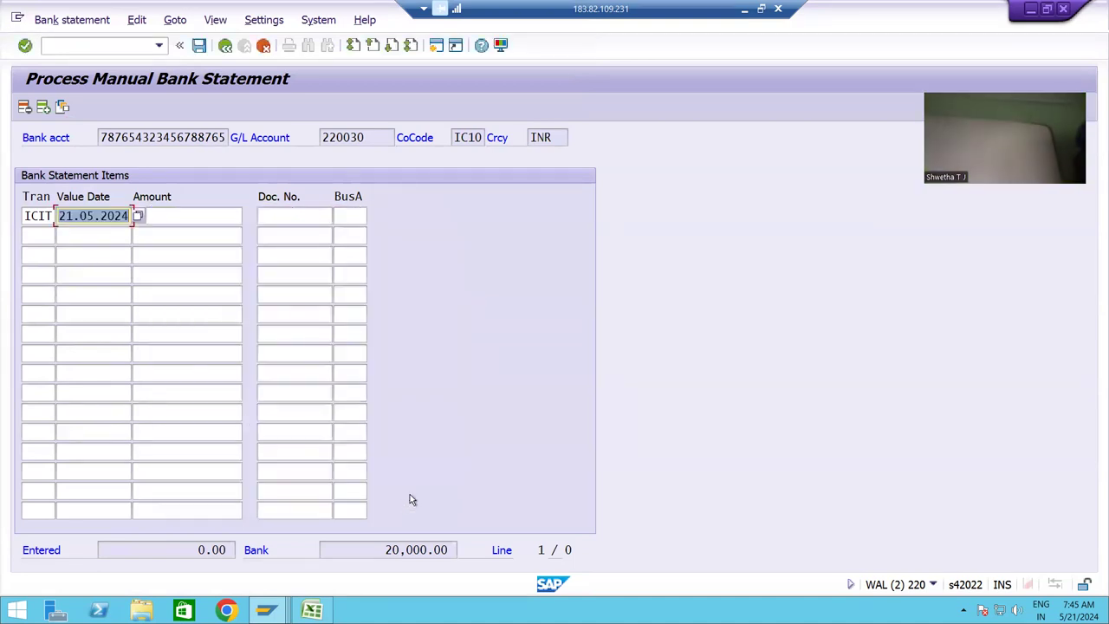
pyautogui.press('Tab')
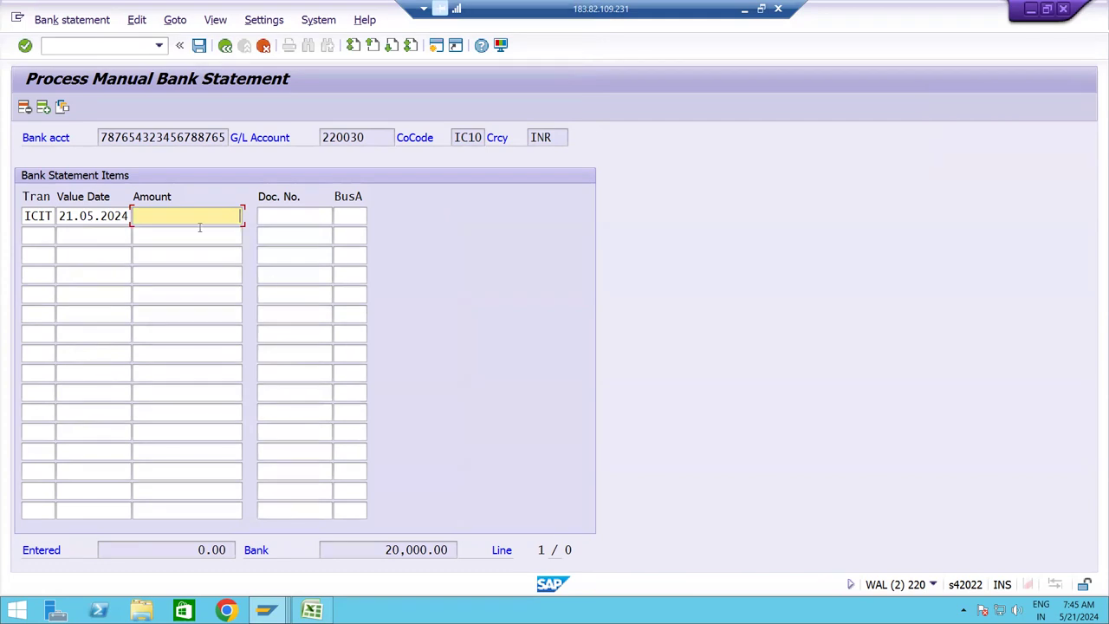
pyautogui.hotkey('alt', 'Tab')
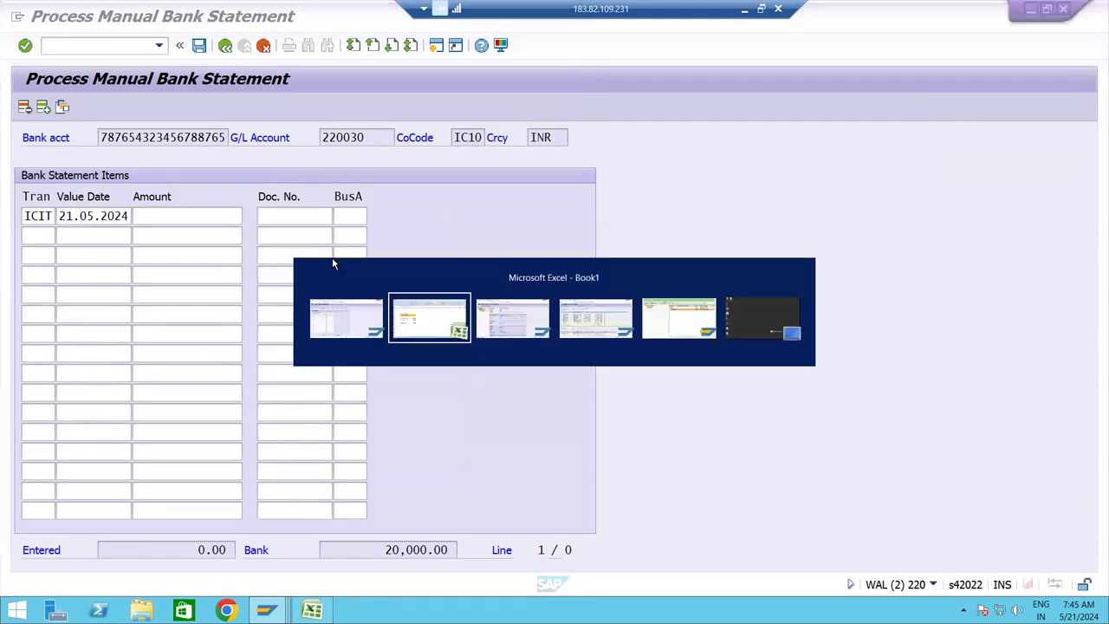
pyautogui.press('Tab')
pyautogui.press('Tab')
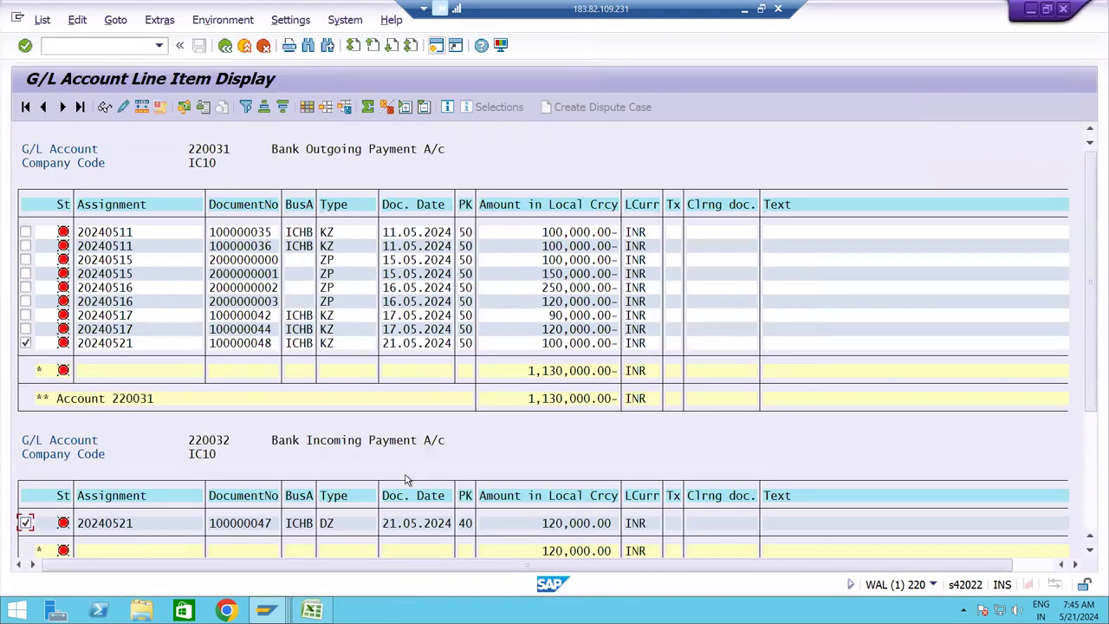
# Copy the 120,000.00 incoming payment amount into line one's amount field.
pyautogui.click(560, 525)
pyautogui.moveTo(560, 525); pyautogui.dragTo(613, 529)
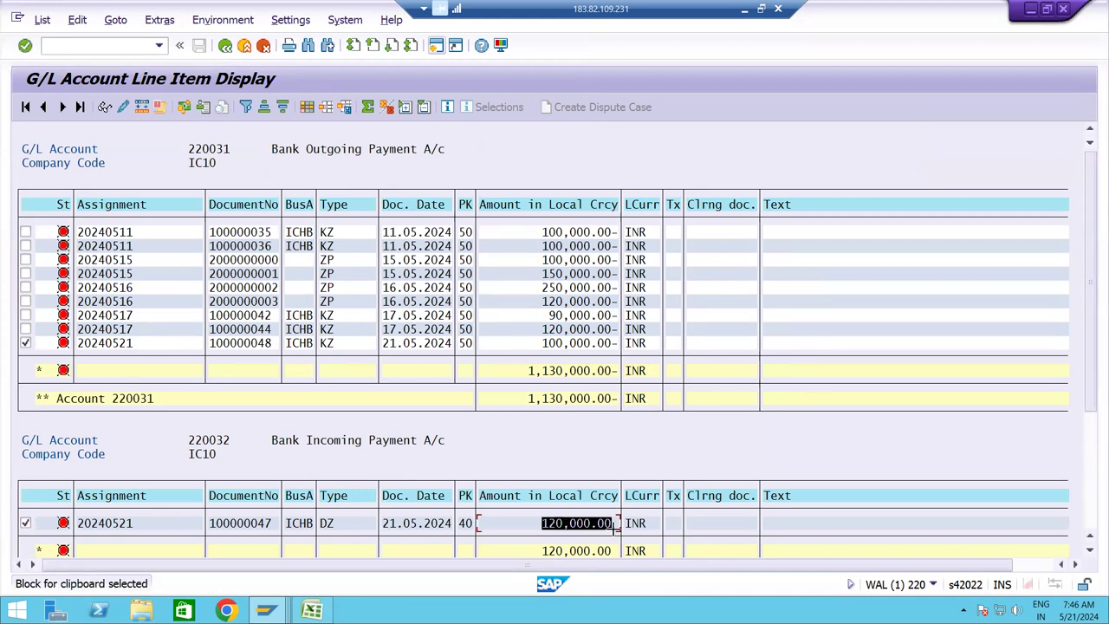
pyautogui.hotkey('ctrl', 'c')
pyautogui.hotkey('alt', 'Tab')
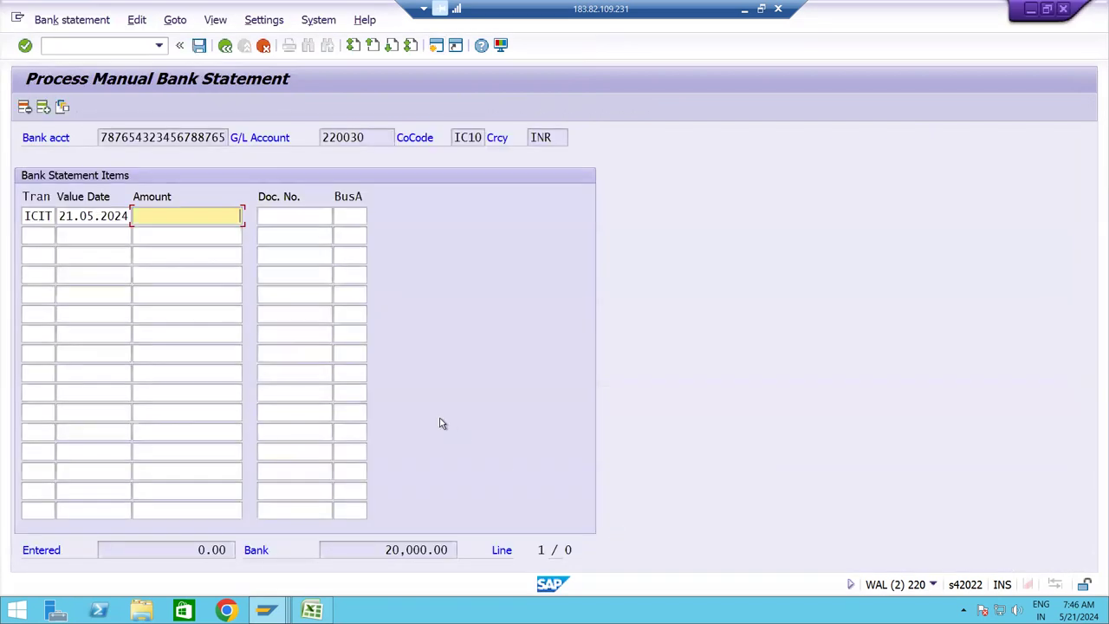
pyautogui.hotkey('ctrl', 'v')
pyautogui.press('Tab')
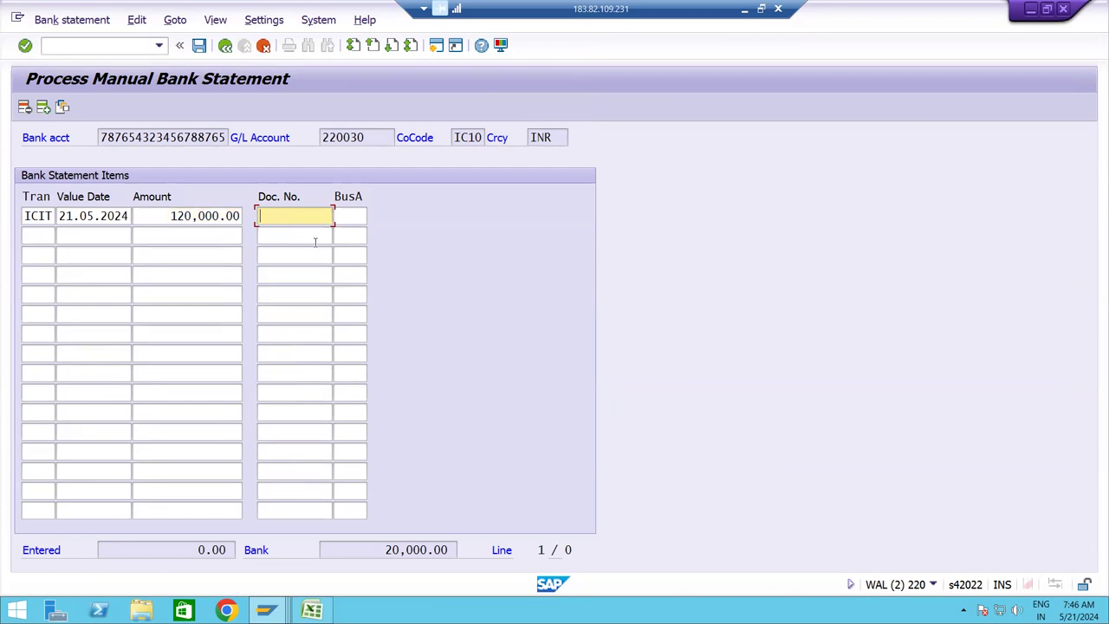
# Copy document number 100000047 from the line item list into line one.
pyautogui.hotkey('alt', 'Tab')
pyautogui.click(251, 531)
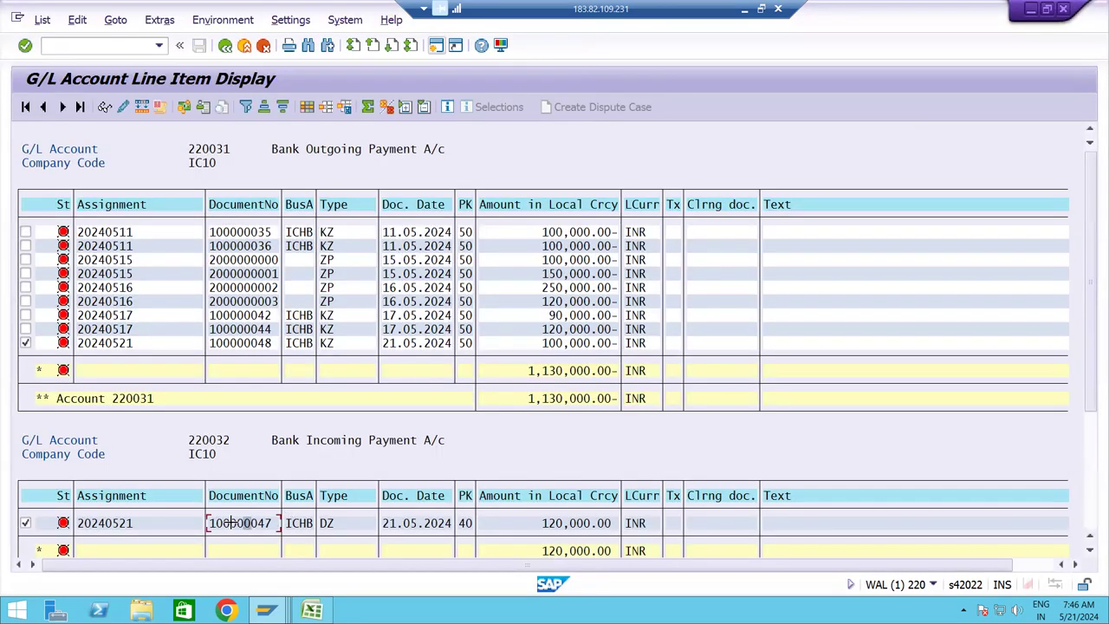
pyautogui.hotkey('ctrl', 'y')
pyautogui.moveTo(208, 522); pyautogui.dragTo(276, 525)
pyautogui.hotkey('ctrl', 'c')
pyautogui.hotkey('alt', 'Tab')
pyautogui.hotkey('ctrl', 'v')
pyautogui.press('Tab')
# Copy business area ICHB into line one's business area field.
pyautogui.hotkey('alt', 'Tab')
pyautogui.click(300, 526)
pyautogui.moveTo(283, 517); pyautogui.dragTo(314, 532)
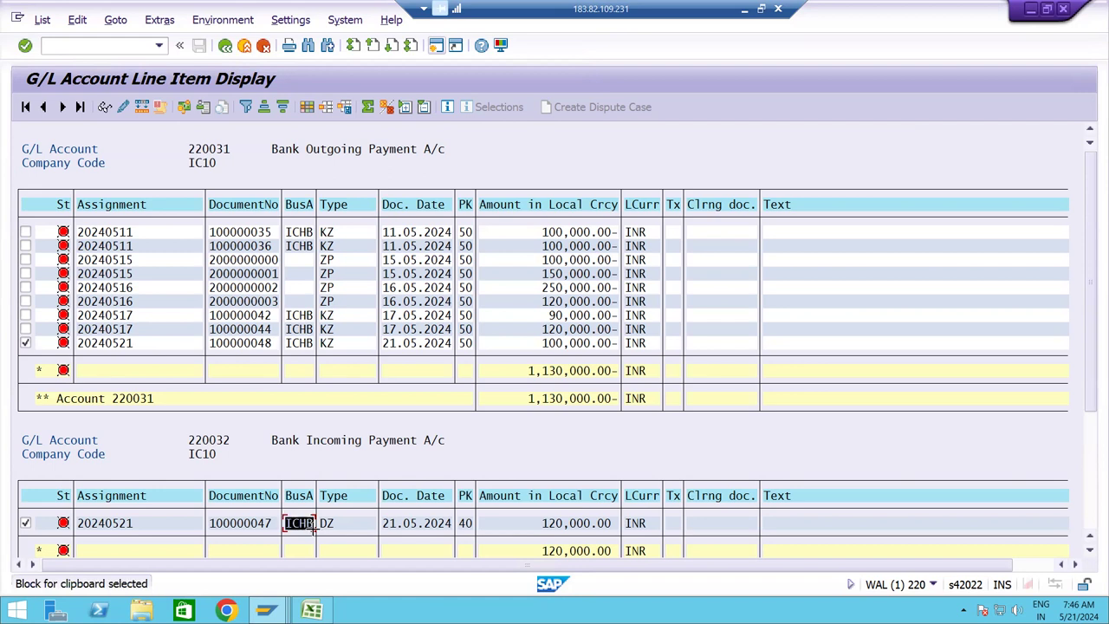
pyautogui.hotkey('ctrl', 'c')
pyautogui.hotkey('alt', 'Tab')
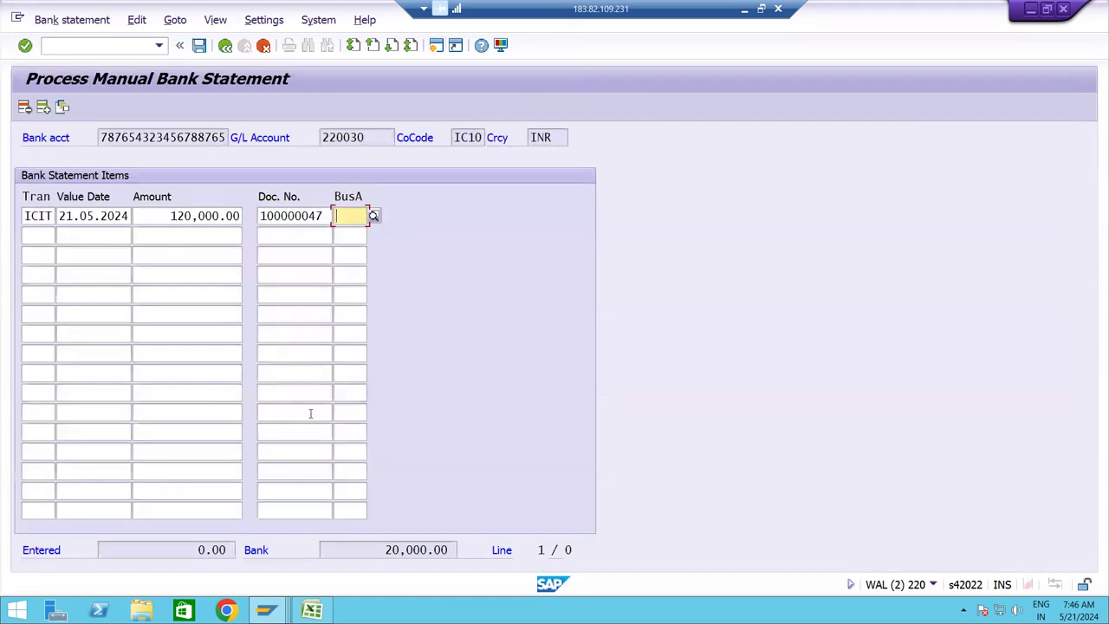
pyautogui.hotkey('ctrl', 'v')
pyautogui.press('Tab')
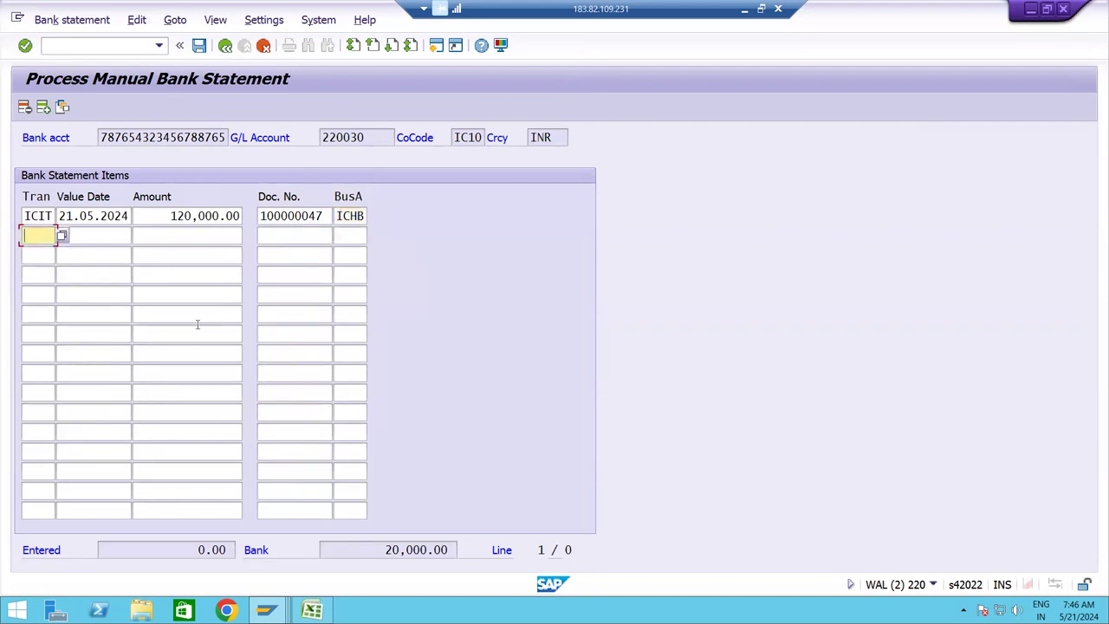
# Choose transaction type ICOT for statement line two.
pyautogui.click(63, 236)
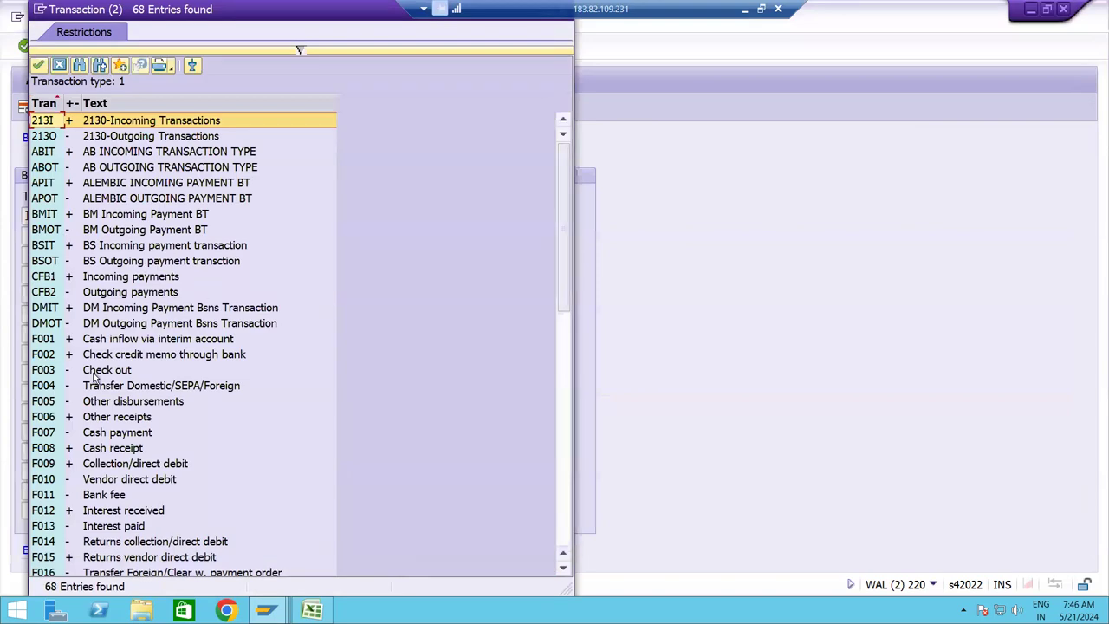
pyautogui.scroll(-9, 95, 378)
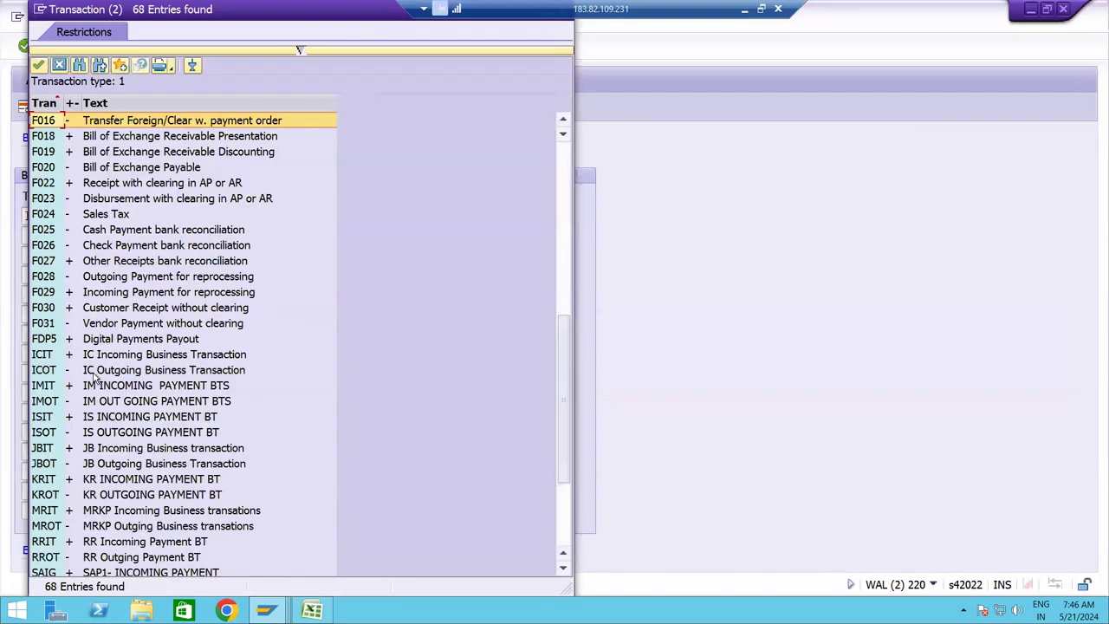
pyautogui.doubleClick(110, 371)
# Set line two's value date to 21.05.2024 from the calendar.
pyautogui.press('Tab')
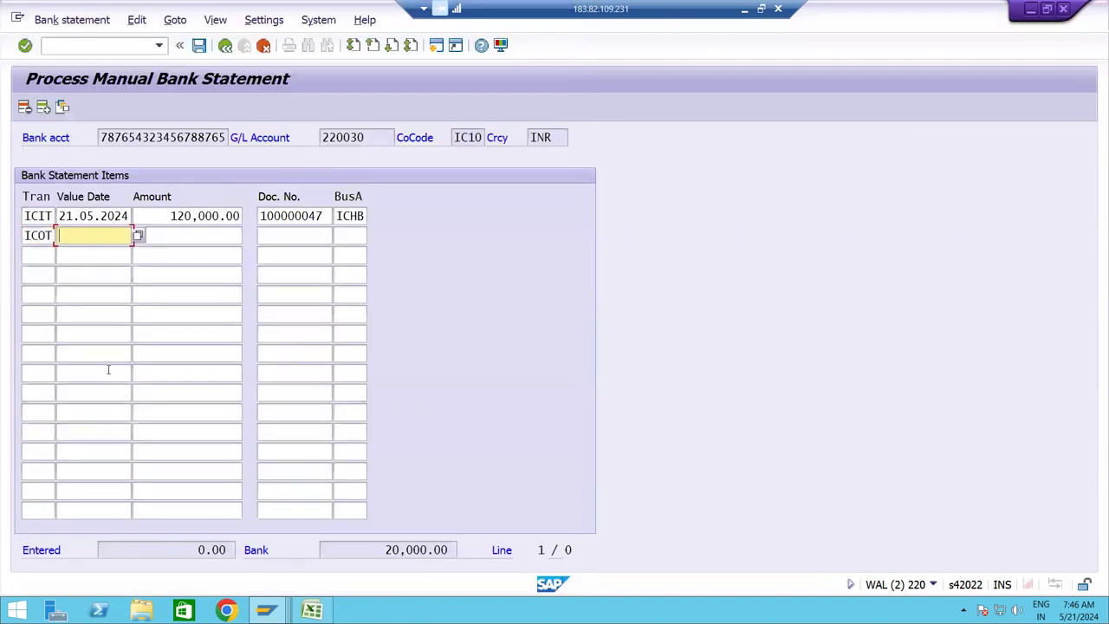
pyautogui.click(138, 234)
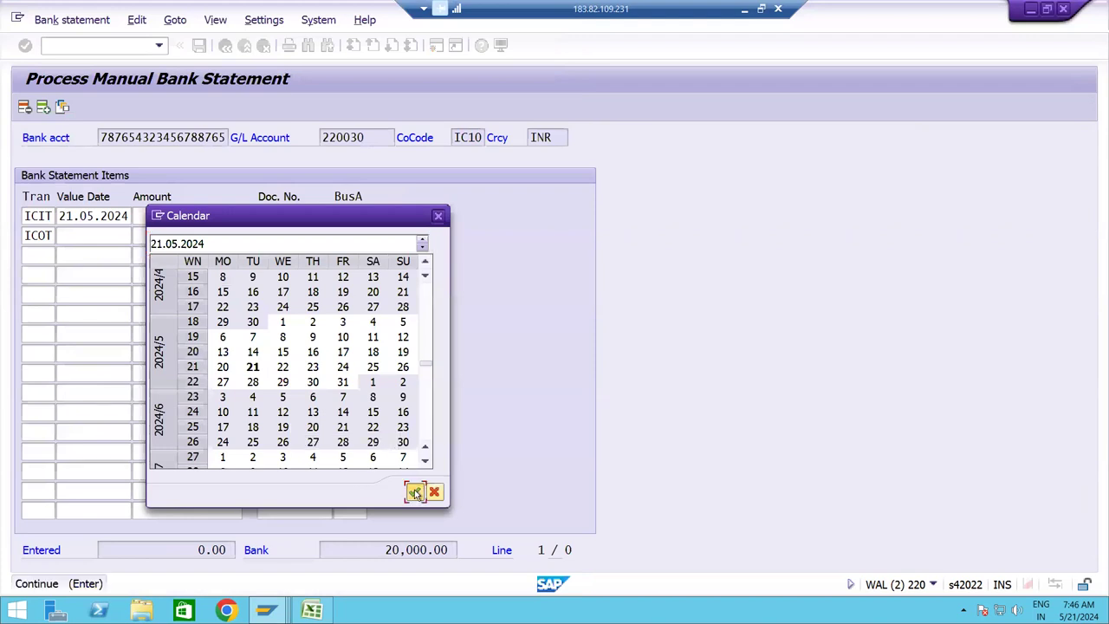
pyautogui.click(414, 491)
pyautogui.press('Tab')
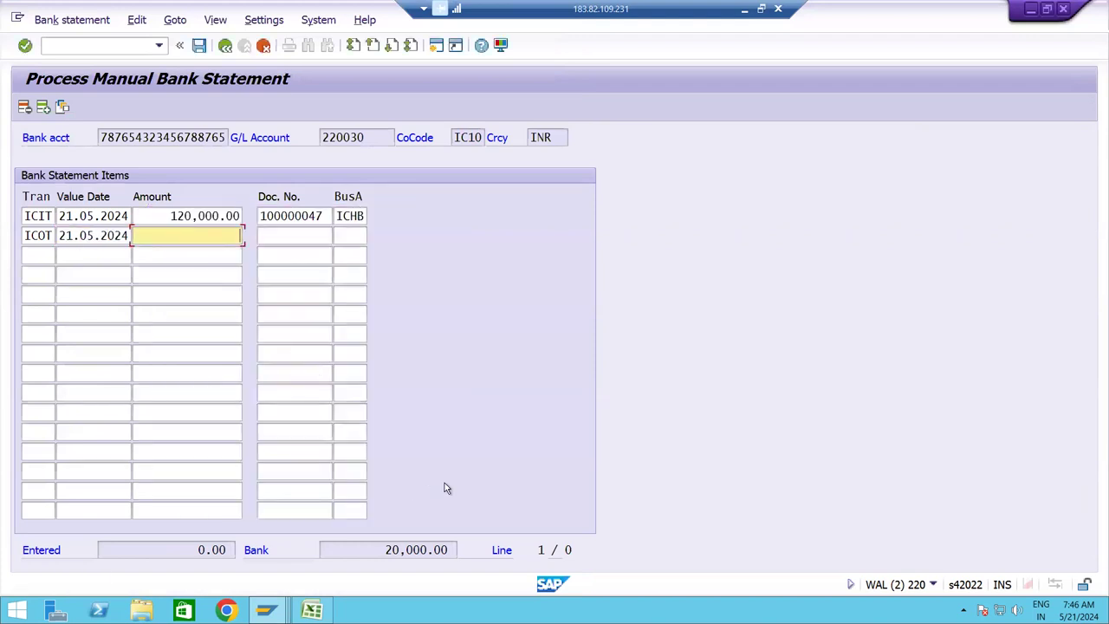
# Copy the 100,000.00- amount of document 100000048 into the ICOT line.
pyautogui.hotkey('alt', 'Tab')
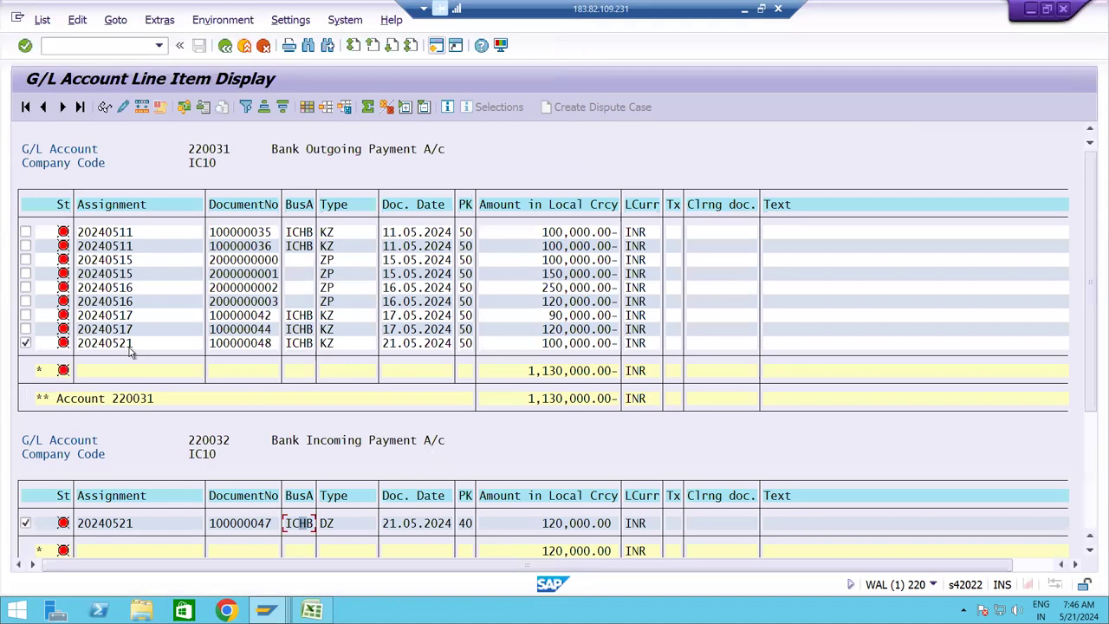
pyautogui.click(559, 349)
pyautogui.moveTo(541, 343)
pyautogui.mouseDown()
pyautogui.moveTo(592, 349)
pyautogui.moveTo(542, 343)
pyautogui.mouseUp()
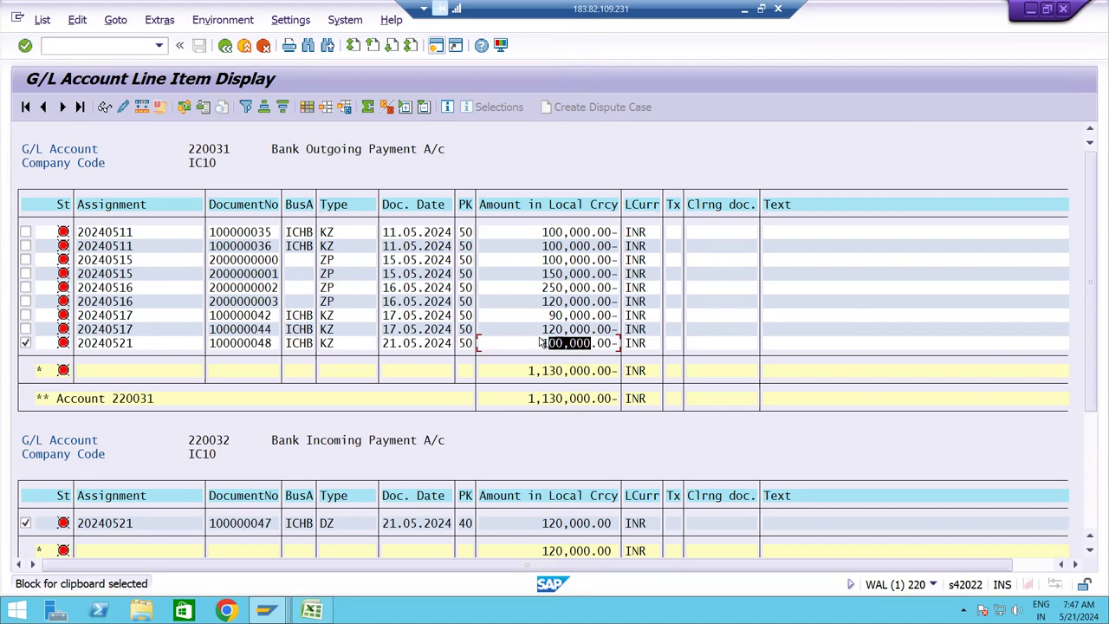
pyautogui.hotkey('ctrl', 'c')
pyautogui.hotkey('ctrl', 'y')
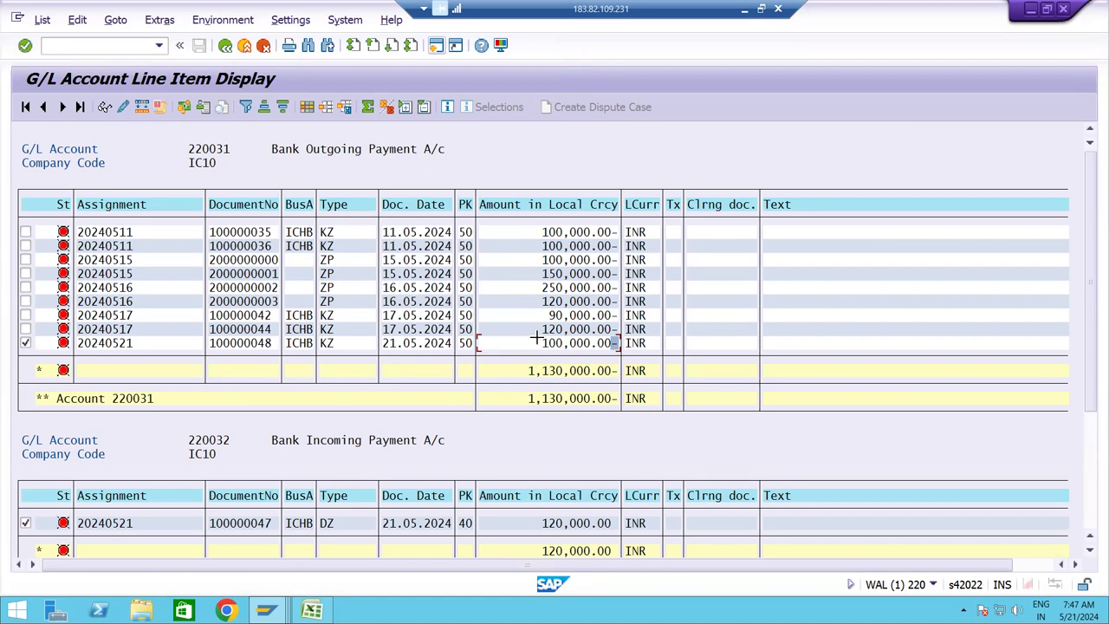
pyautogui.moveTo(539, 340); pyautogui.dragTo(617, 349)
pyautogui.hotkey('ctrl', 'c')
pyautogui.hotkey('alt', 'Tab')
pyautogui.hotkey('ctrl', 'v')
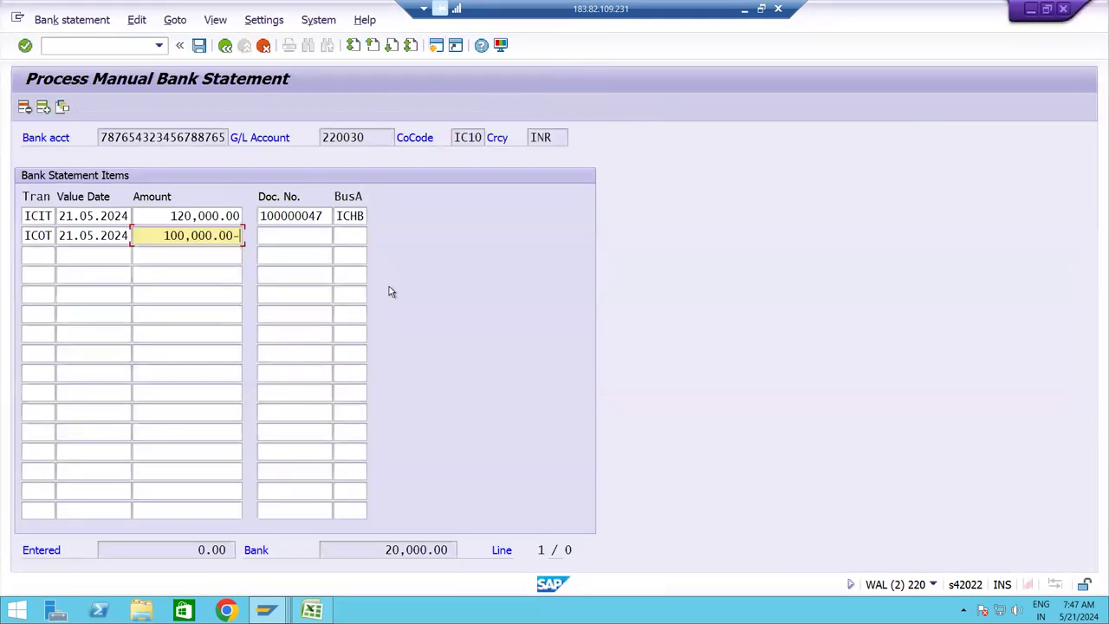
pyautogui.press('Tab')
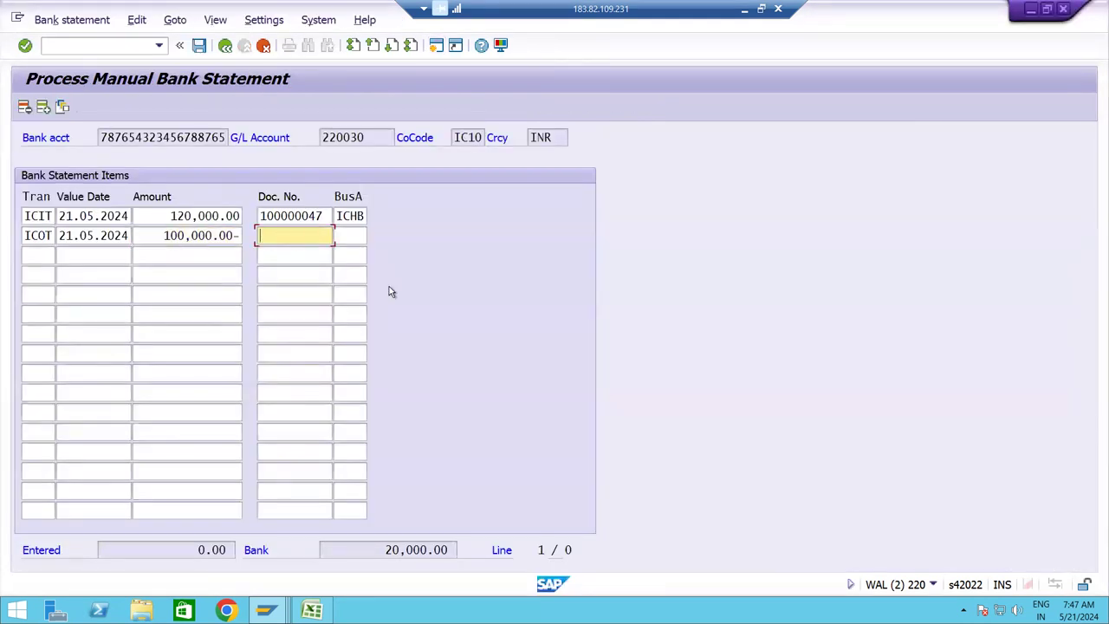
# Copy document number 100000048 into the ICOT line's document number field.
pyautogui.hotkey('alt', 'Tab')
pyautogui.click(249, 345)
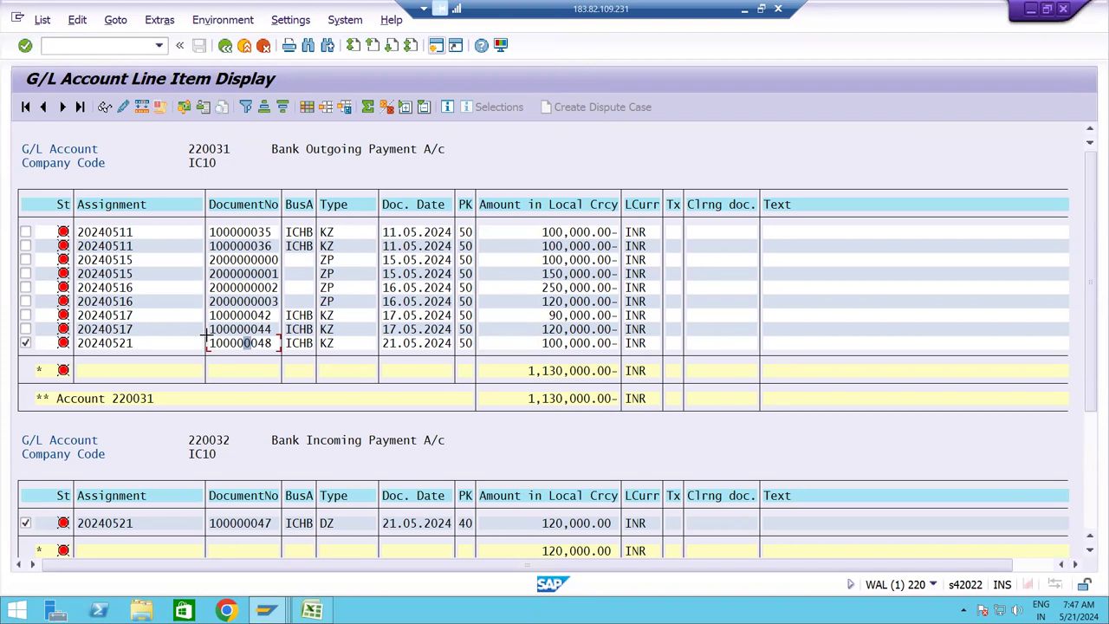
pyautogui.hotkey('ctrl', 'y')
pyautogui.moveTo(206, 331); pyautogui.dragTo(240, 348)
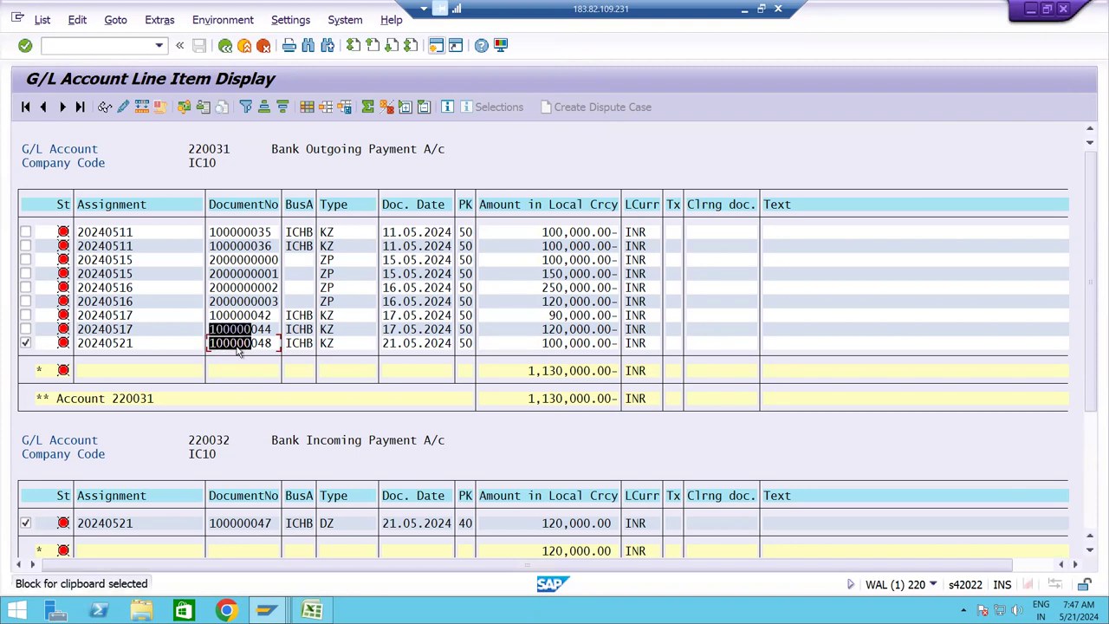
pyautogui.hotkey('ctrl', 'c')
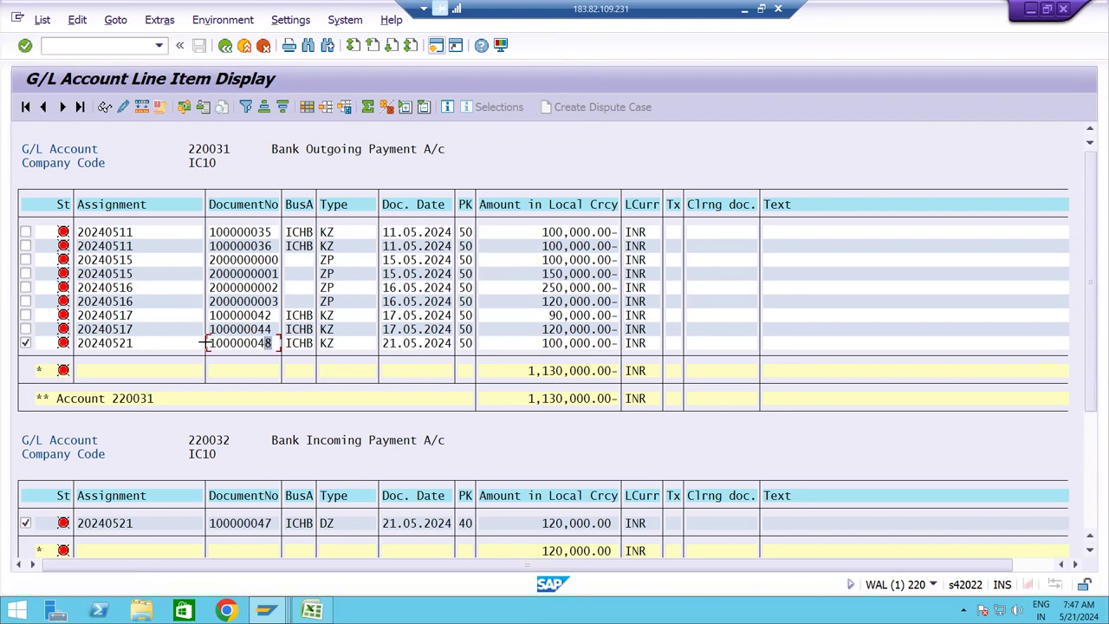
pyautogui.hotkey('ctrl', 'y')
pyautogui.moveTo(206, 343); pyautogui.dragTo(275, 344)
pyautogui.hotkey('ctrl', 'c')
pyautogui.hotkey('alt', 'Tab')
pyautogui.hotkey('ctrl', 'v')
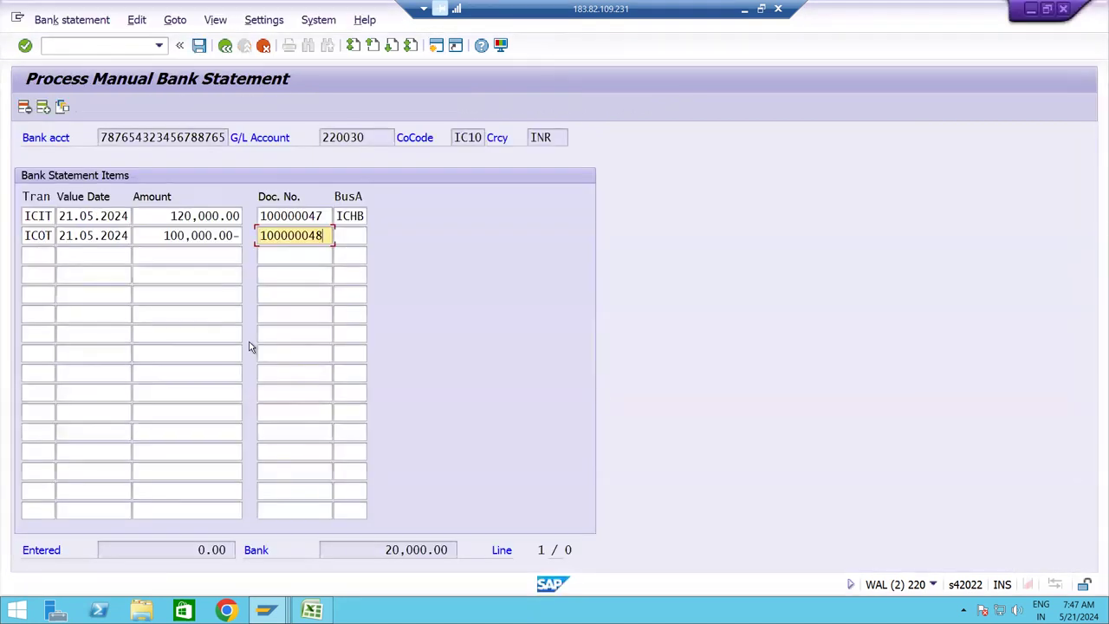
pyautogui.press('Tab')
# Copy business area ICHB into the ICOT line's business area field.
pyautogui.hotkey('alt', 'Tab')
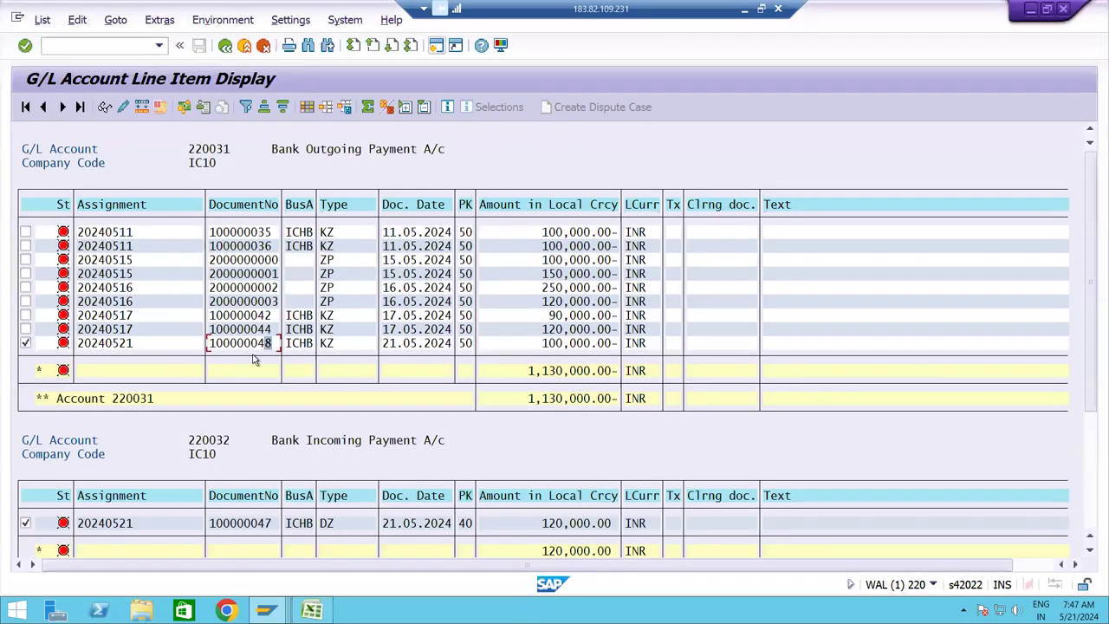
pyautogui.hotkey('ctrl', 'y')
pyautogui.click(294, 344)
pyautogui.moveTo(298, 344); pyautogui.dragTo(318, 348)
pyautogui.hotkey('ctrl', 'c')
pyautogui.hotkey('alt', 'Tab')
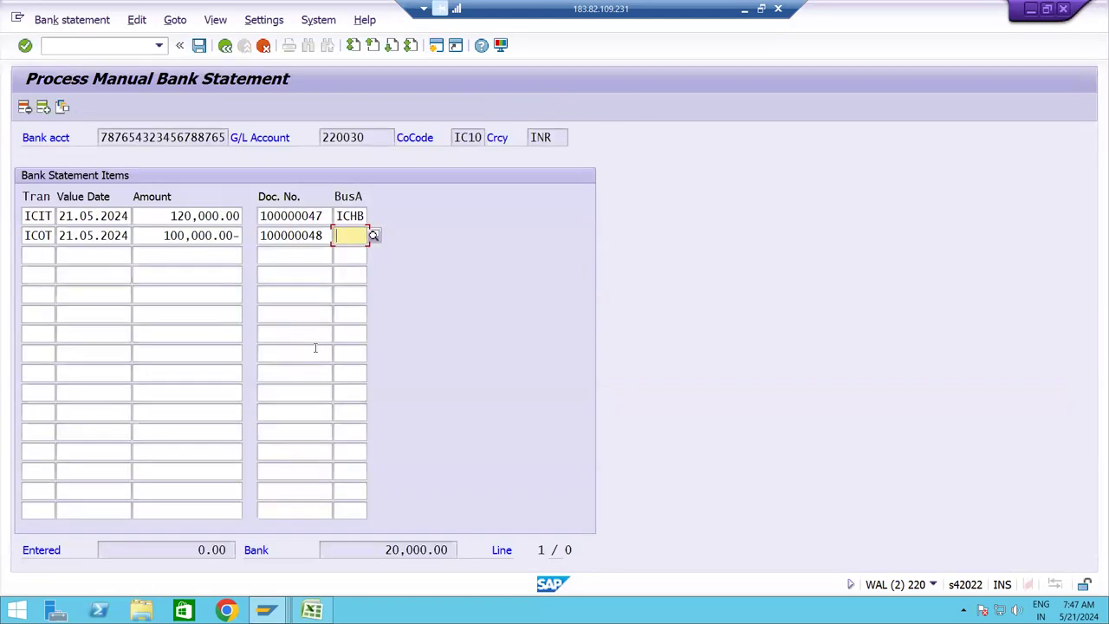
pyautogui.hotkey('ctrl', 'v')
pyautogui.click(31, 255)
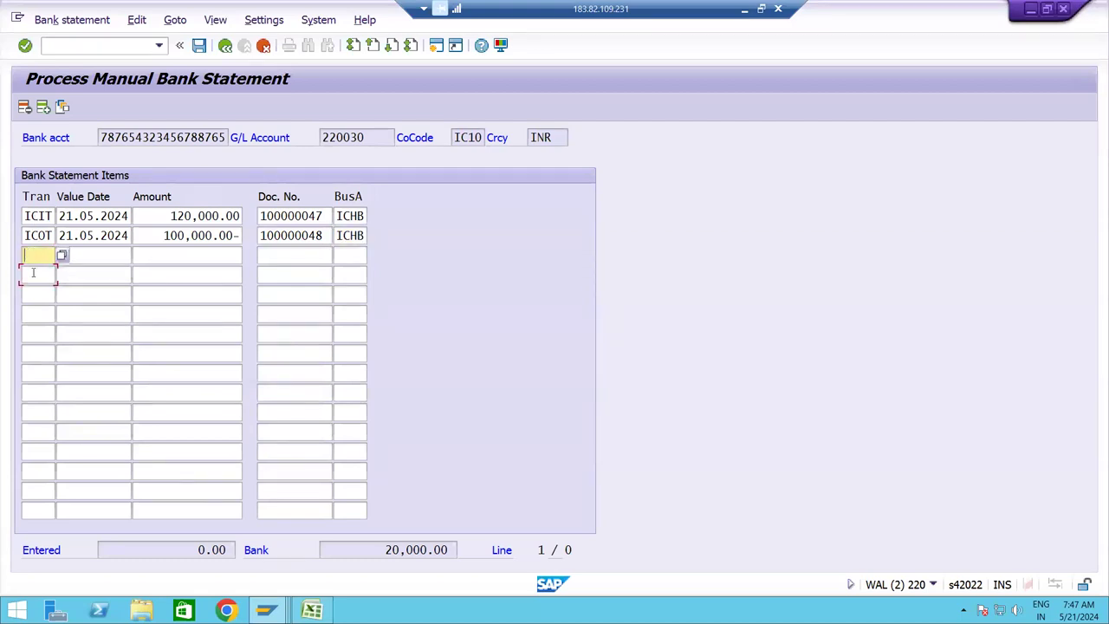
# Confirm the ICIT 120,000.00 and ICOT 100,000.00- statement items with Enter.
pyautogui.click(33, 274)
pyautogui.click(38, 327)
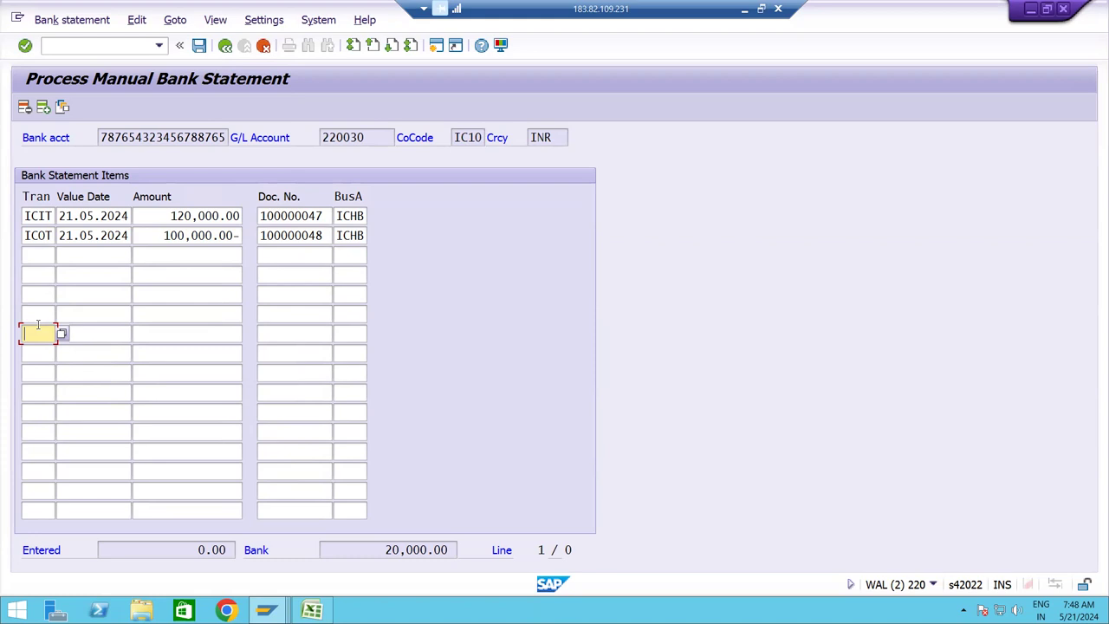
pyautogui.press('Return')
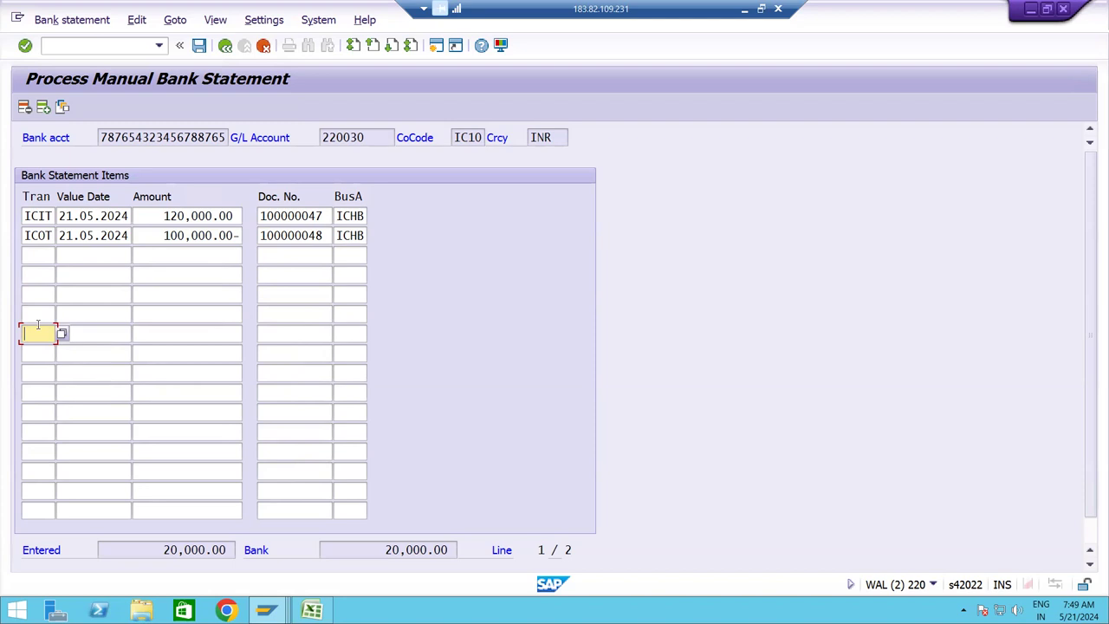
pyautogui.click(36, 219)
pyautogui.click(87, 236)
pyautogui.click(163, 235)
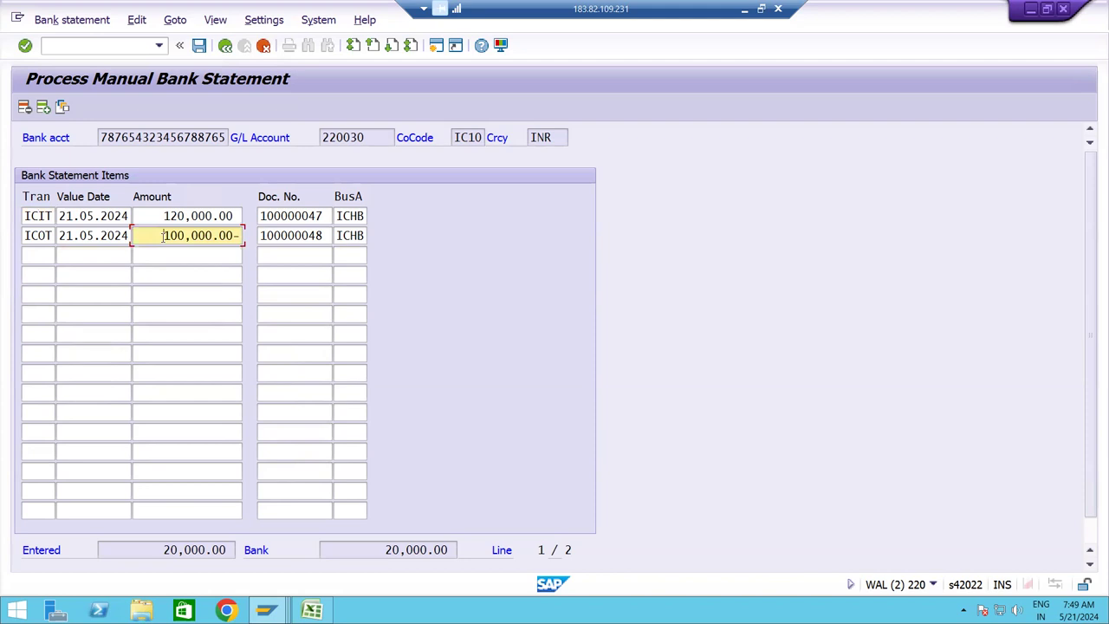
pyautogui.click(300, 240)
pyautogui.click(351, 236)
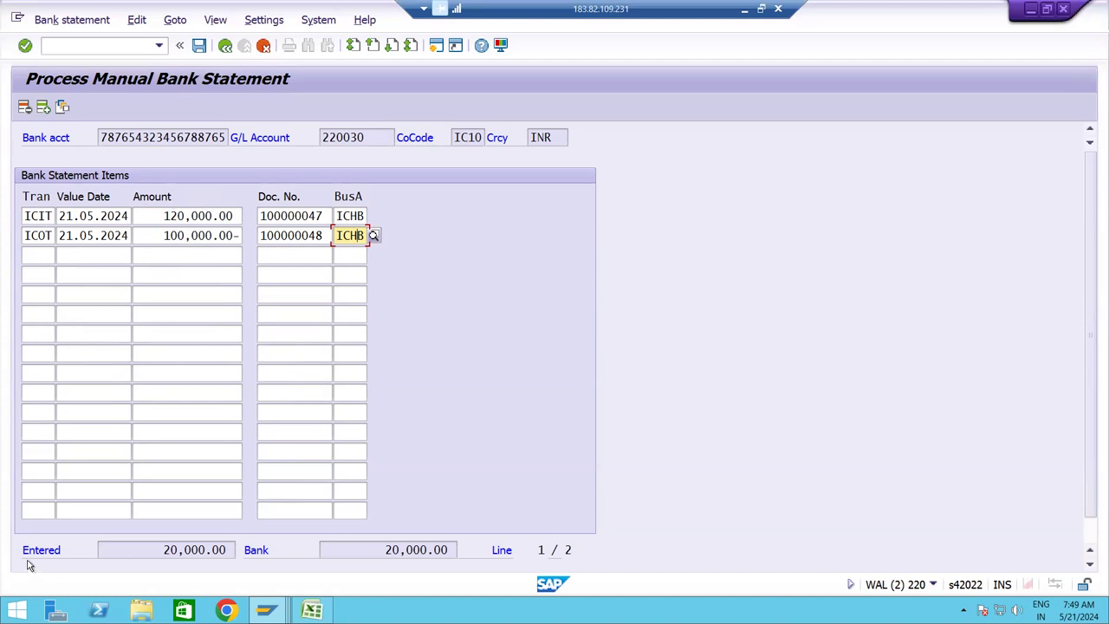
pyautogui.click(372, 552)
pyautogui.click(192, 549)
pyautogui.click(360, 549)
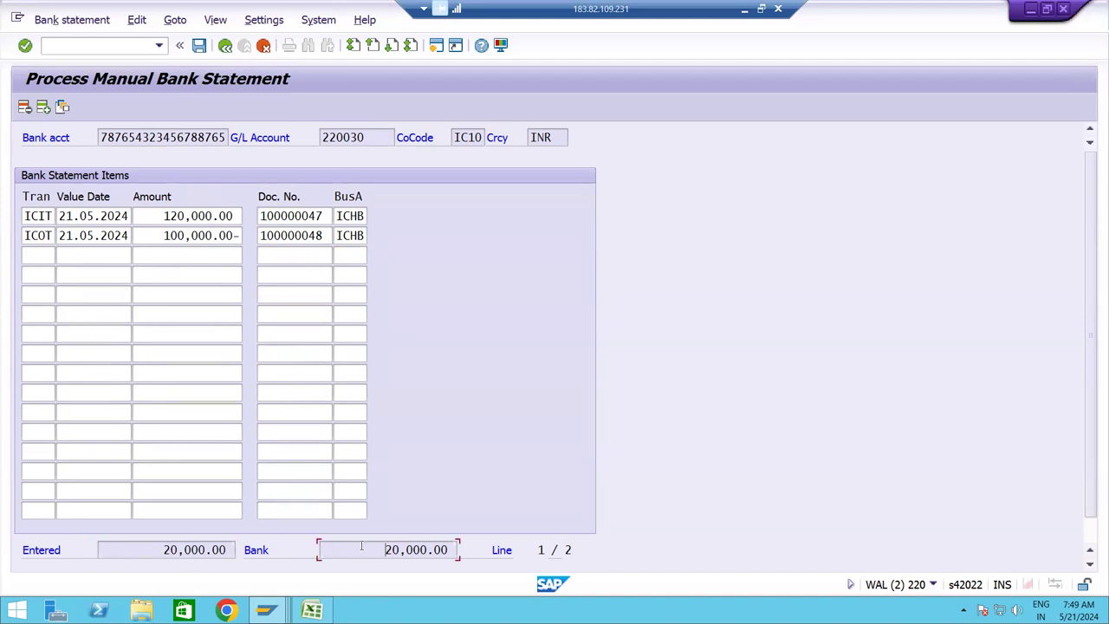
pyautogui.click(73, 20)
pyautogui.click(393, 249)
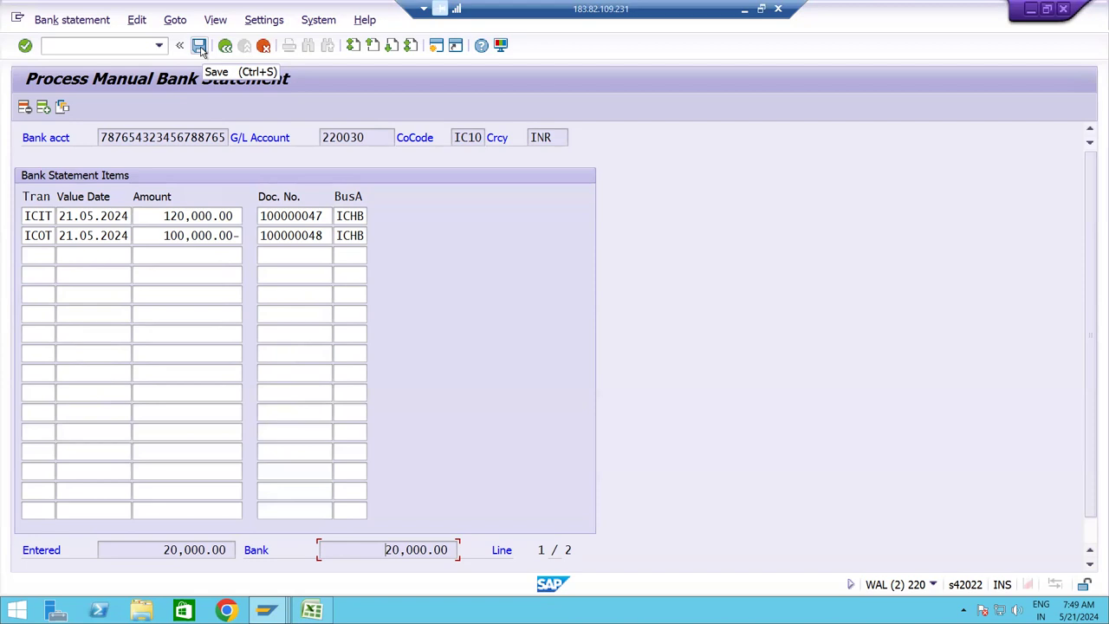
# Save the bank statement.
pyautogui.click(200, 46)
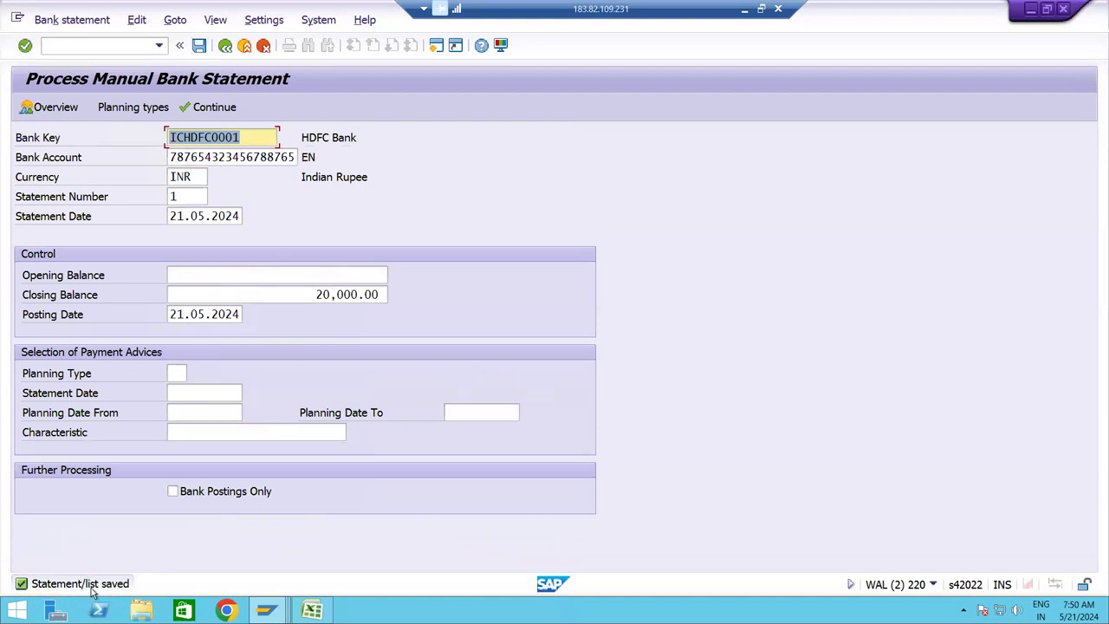
pyautogui.click(71, 24)
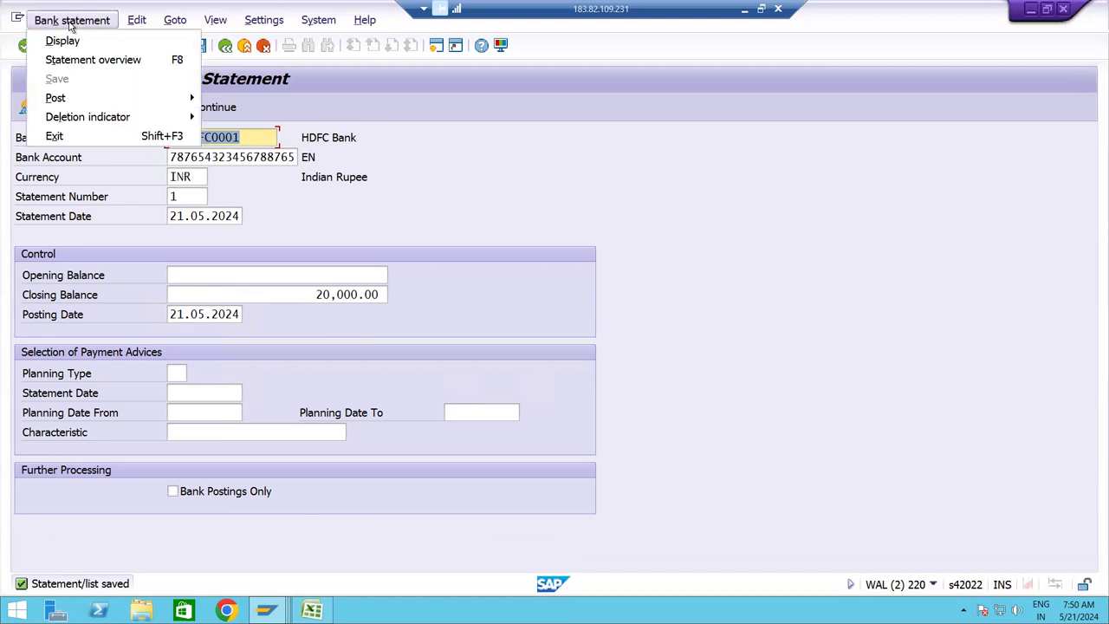
pyautogui.moveTo(55, 104)
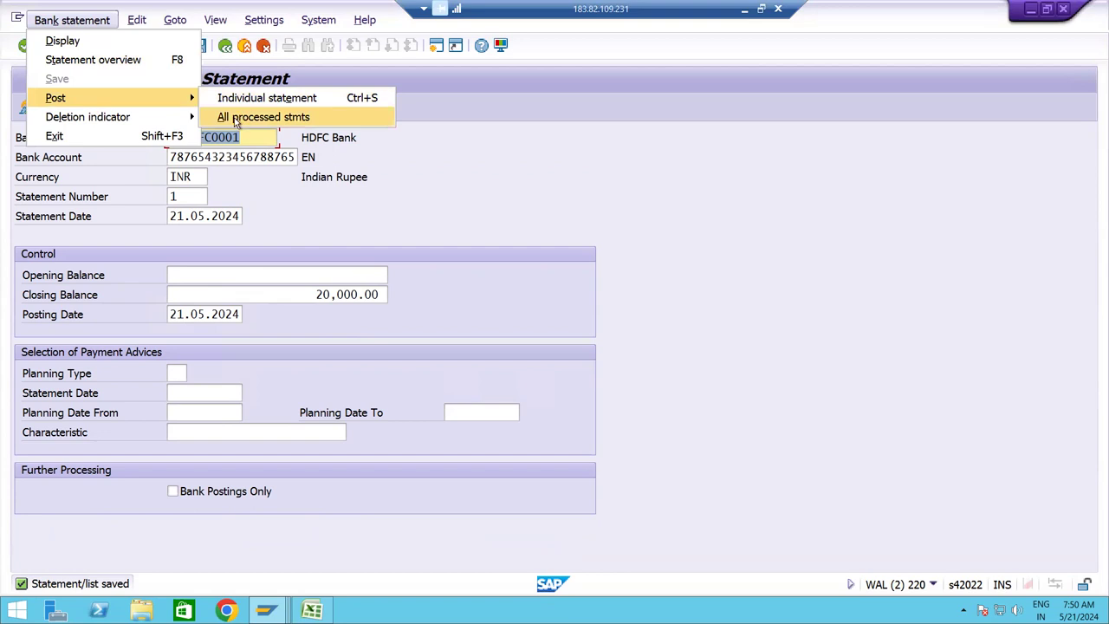
pyautogui.click(422, 230)
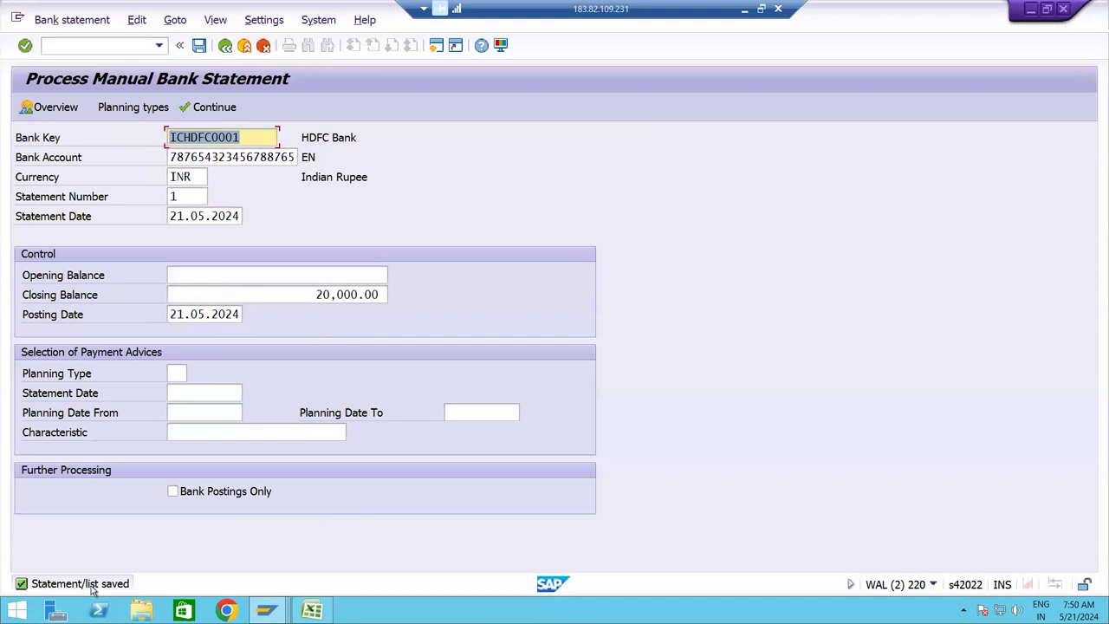
# Post all processed bank statements via Bank statement > Post > All processed stmts.
pyautogui.click(59, 21)
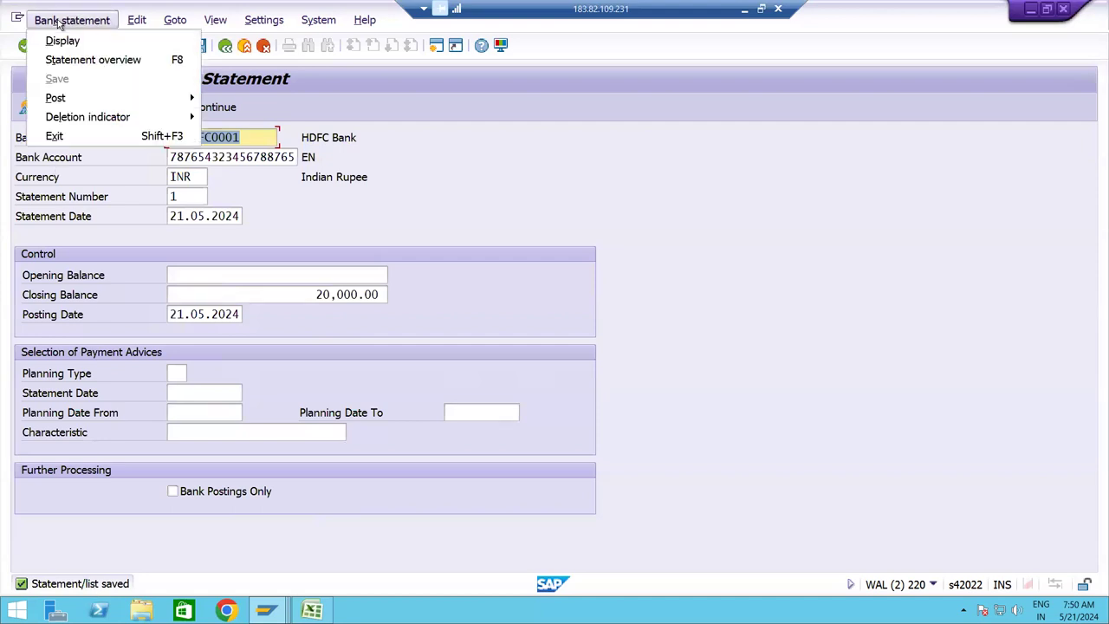
pyautogui.moveTo(67, 97)
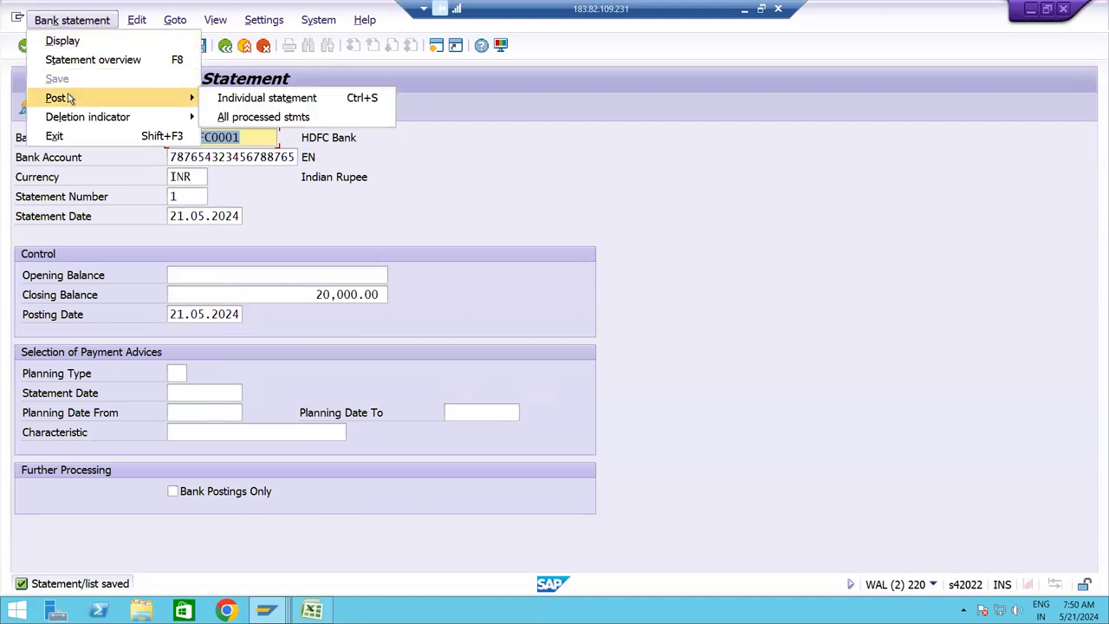
pyautogui.click(256, 121)
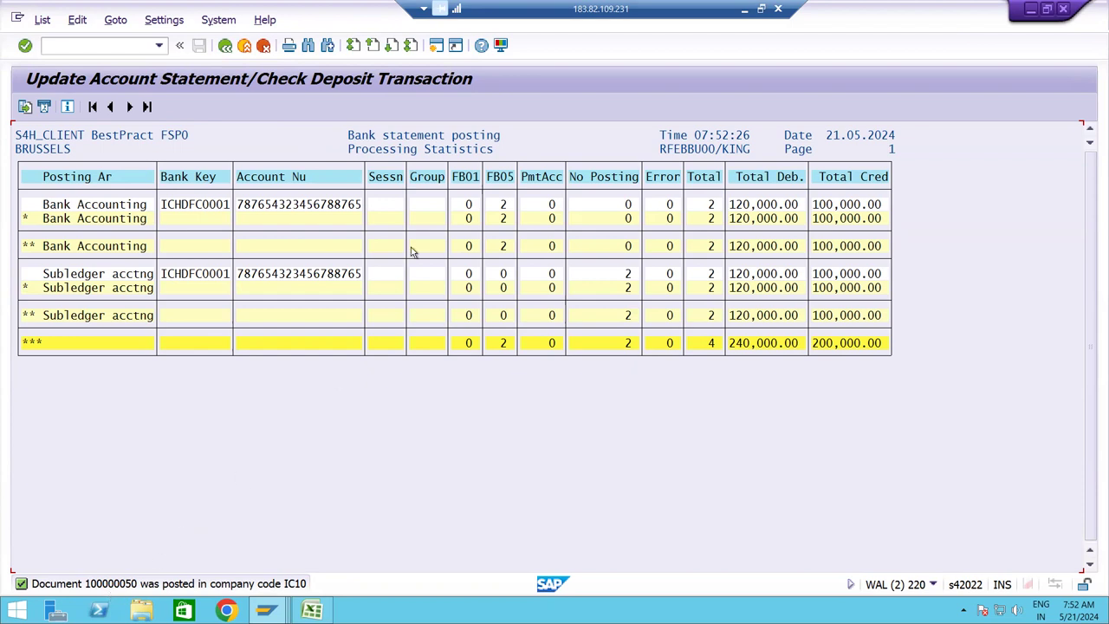
# Open an additional SAP session window after the posting statistics appear.
pyautogui.click(436, 50)
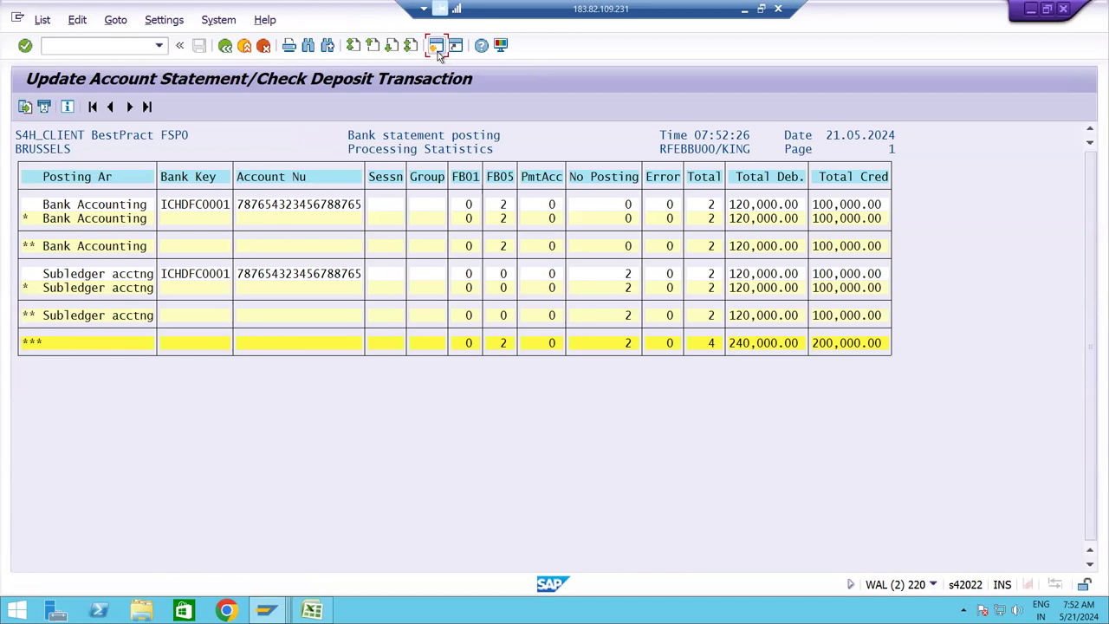
# Display posted document 100000050 with FB03, then return to its initial screen.
pyautogui.write('F')
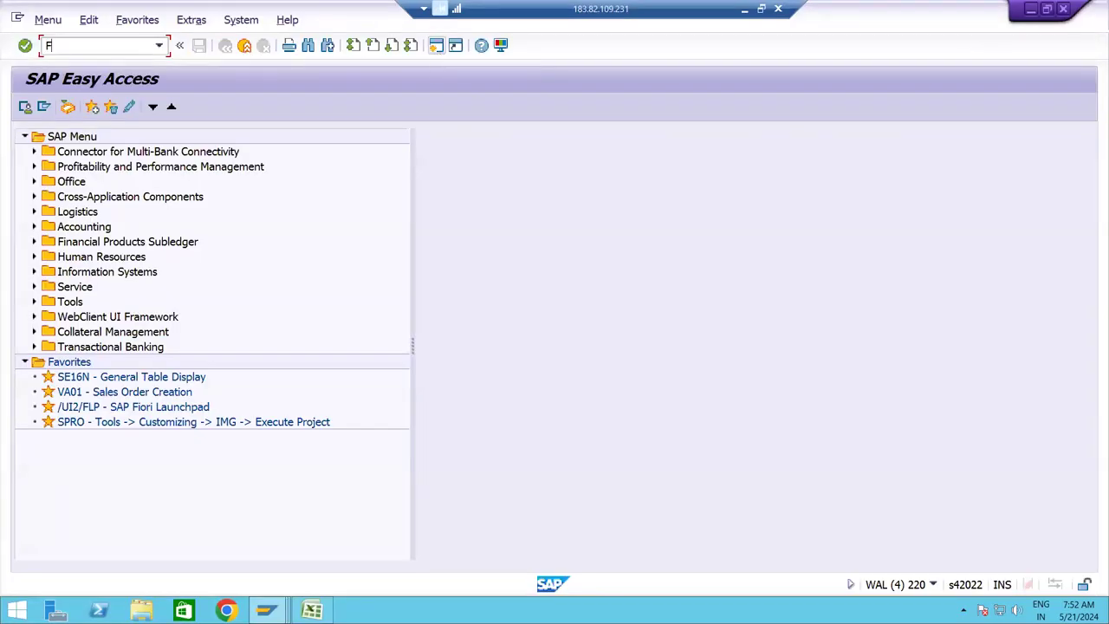
pyautogui.write('B03')
pyautogui.press('Return')
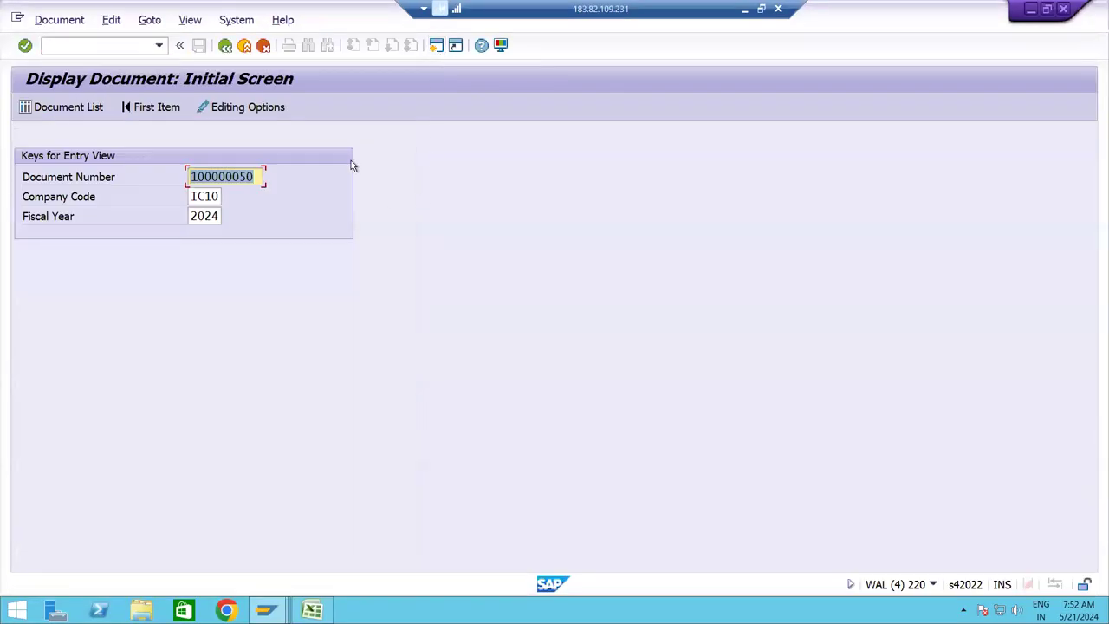
pyautogui.press('Return')
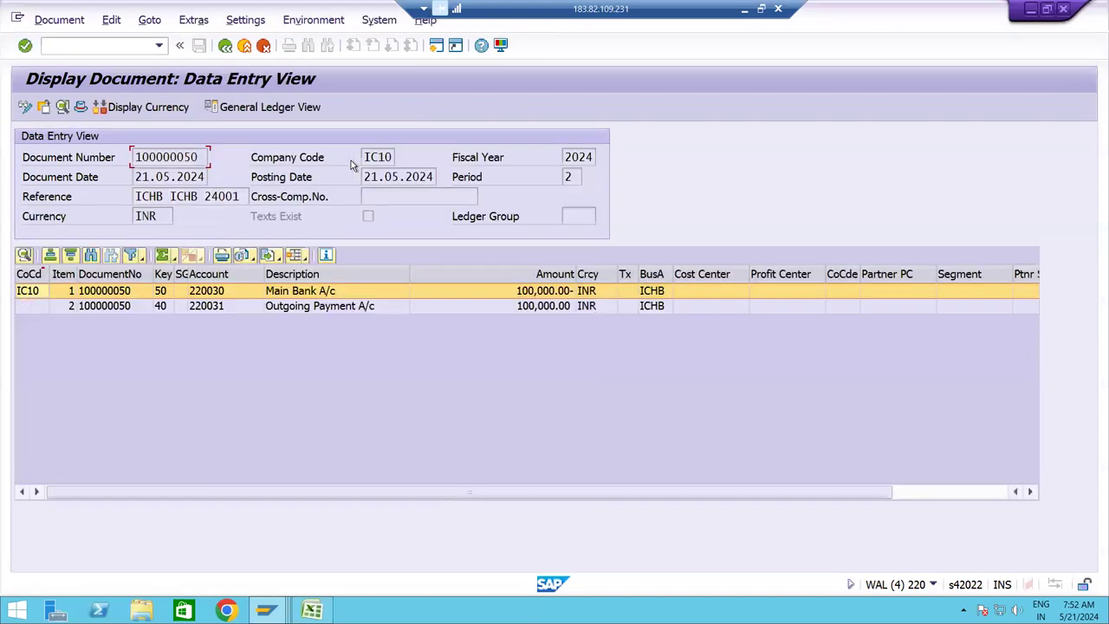
pyautogui.click(224, 45)
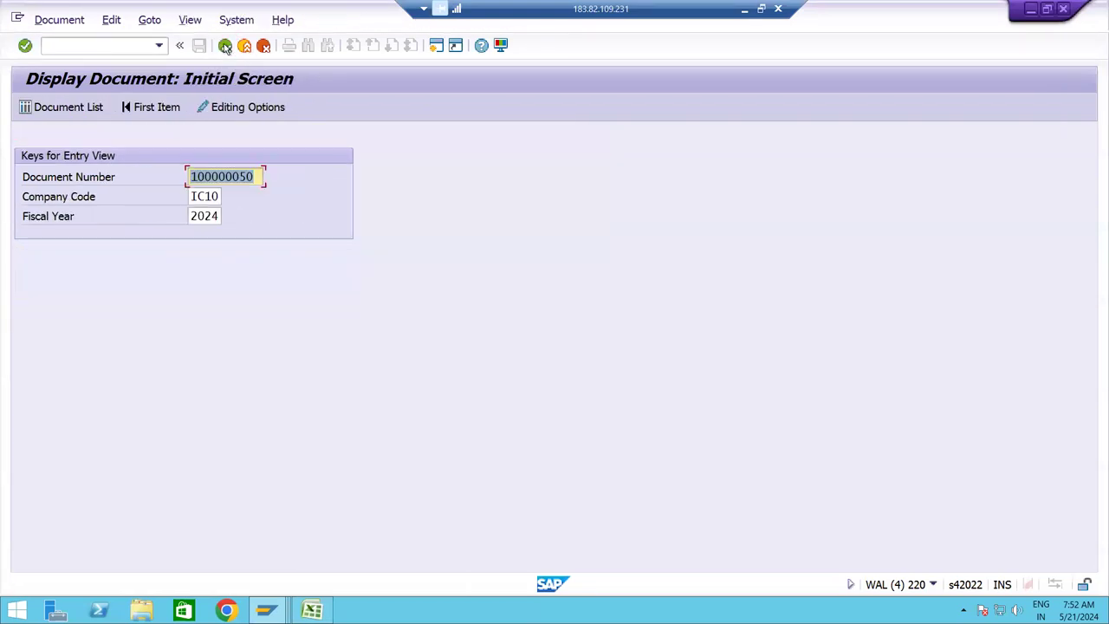
pyautogui.click(122, 44)
# Open FBL3N and select Main Bank A/c 220030 for company code IC10.
pyautogui.write('/N')
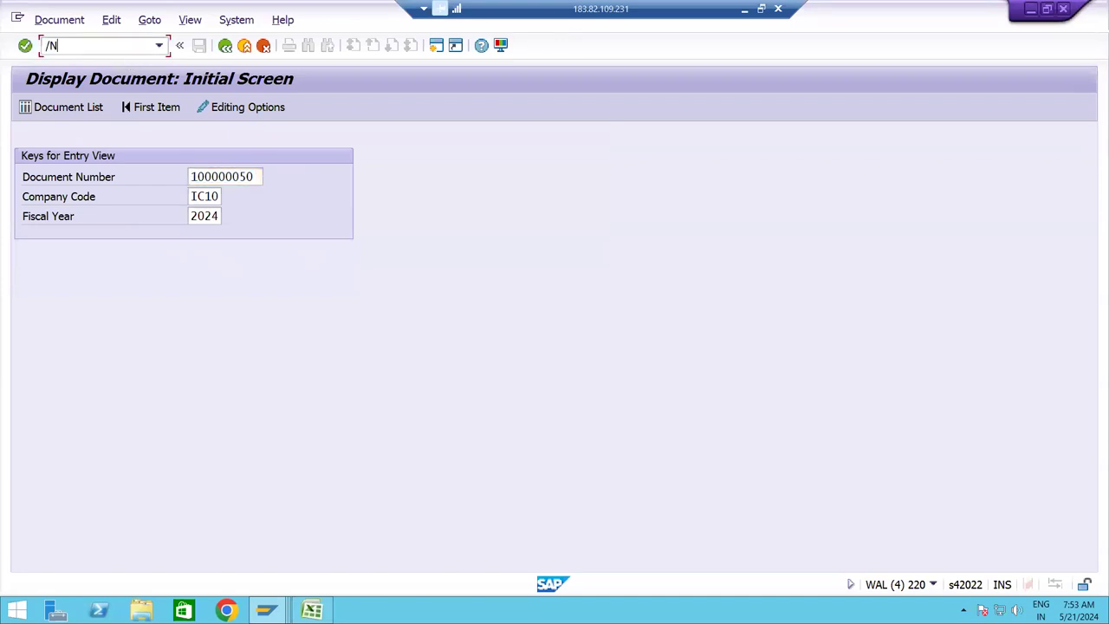
pyautogui.write('FBL3N')
pyautogui.press('Return')
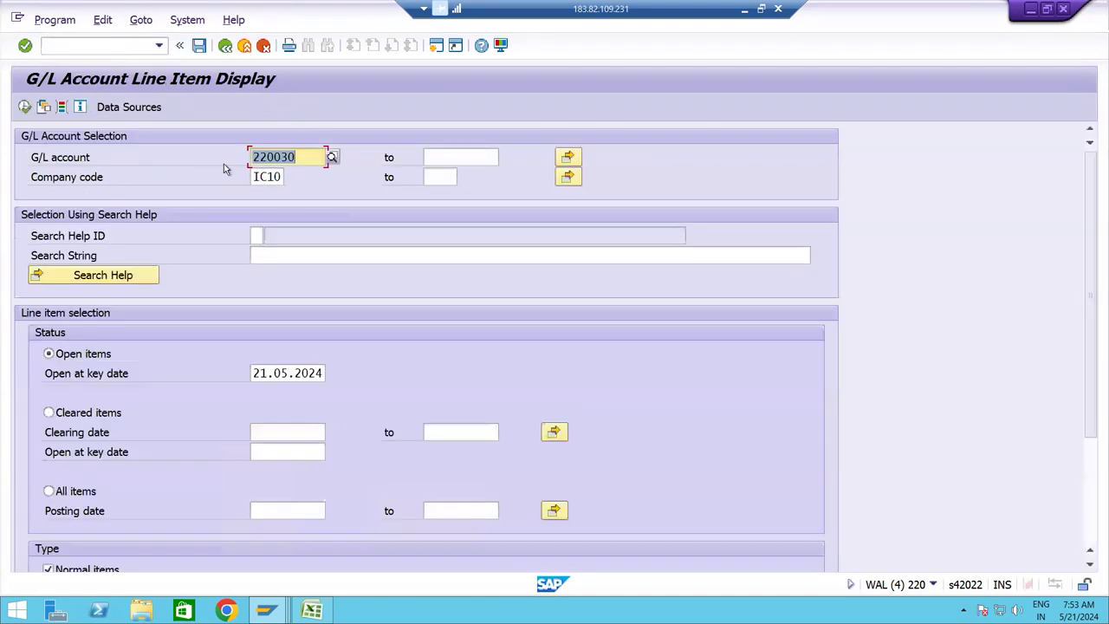
pyautogui.click(303, 157)
pyautogui.press('BackSpace')
pyautogui.press('BackSpace')
pyautogui.press('BackSpace')
pyautogui.press('BackSpace')
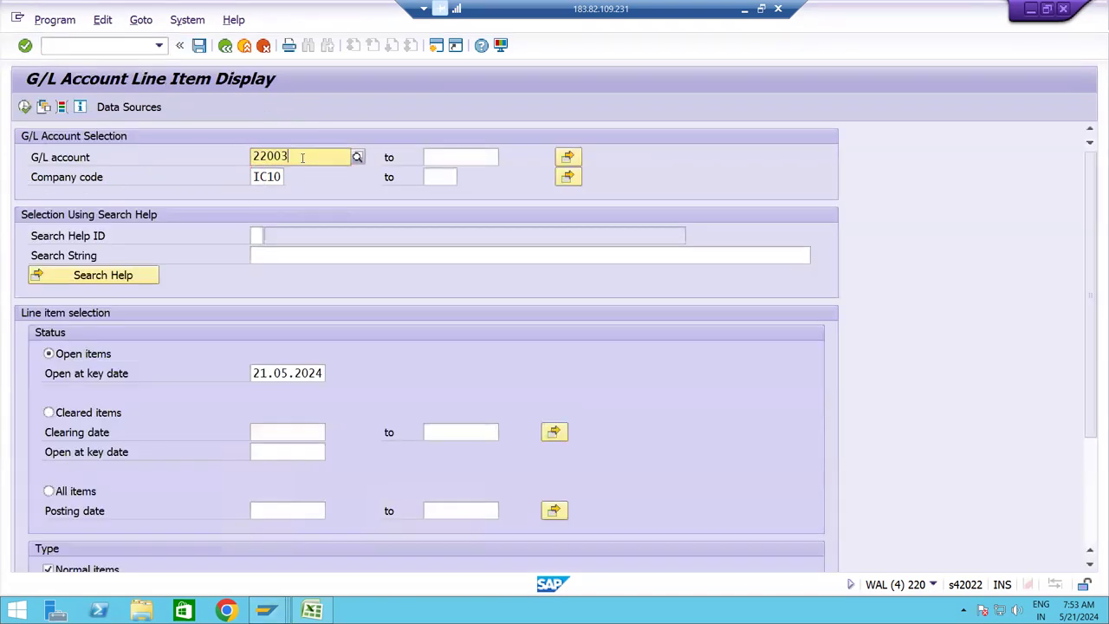
pyautogui.press('BackSpace')
pyautogui.press('BackSpace')
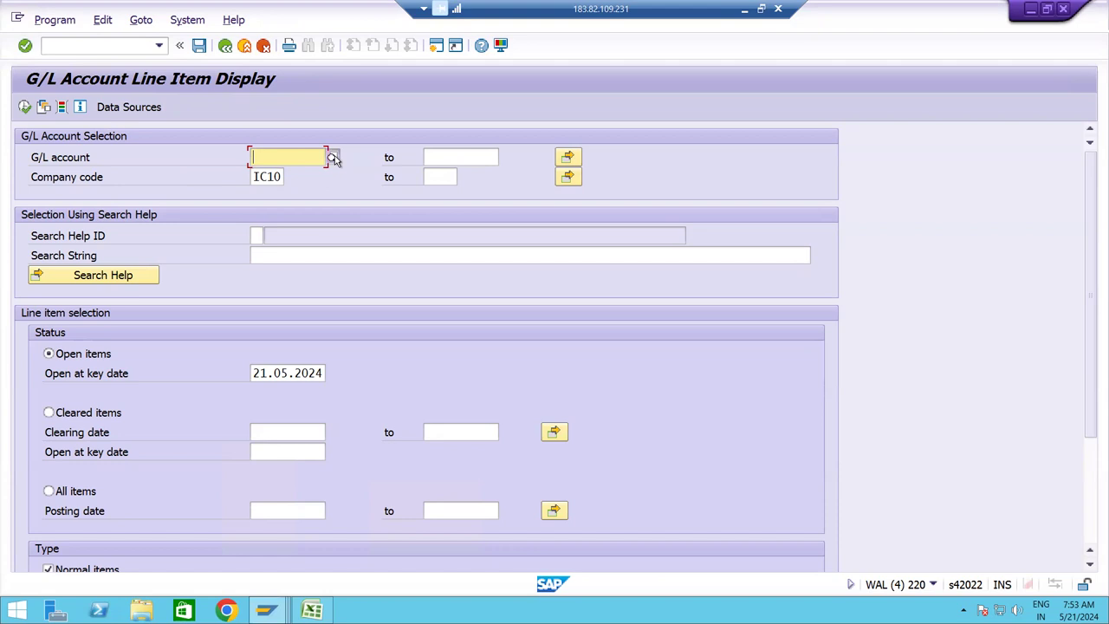
pyautogui.press('F4')
pyautogui.click(437, 297)
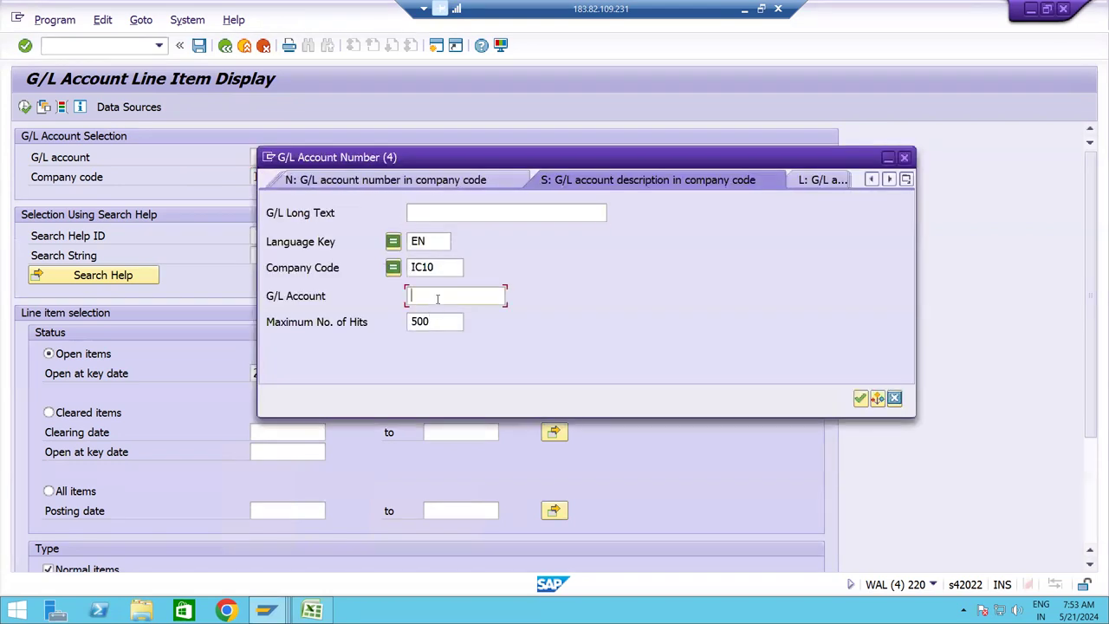
pyautogui.press('Return')
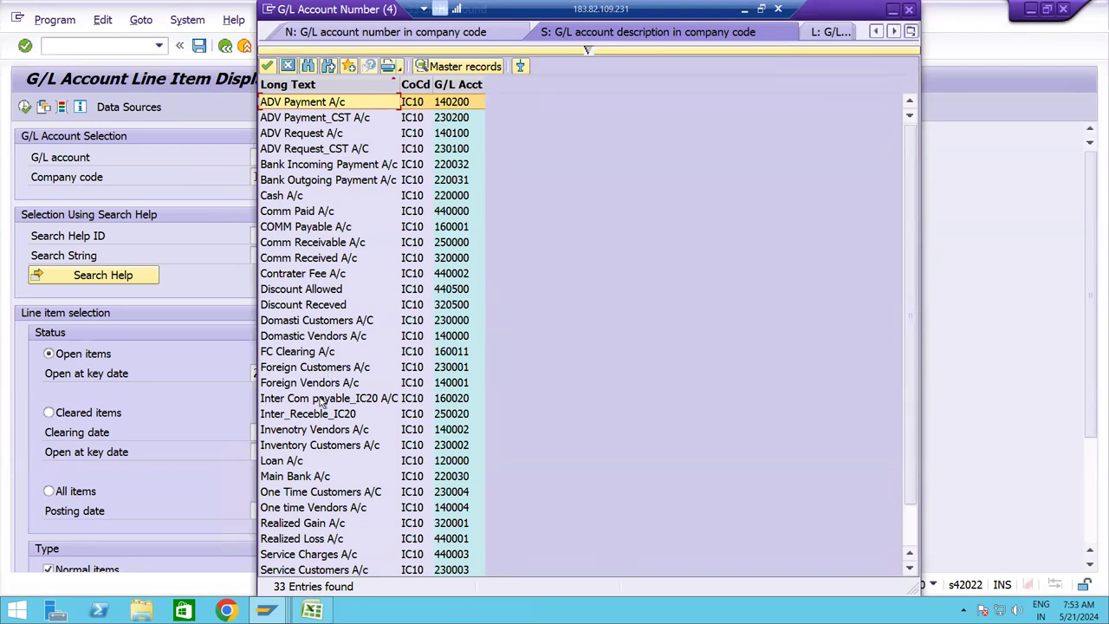
pyautogui.press('pagedown')
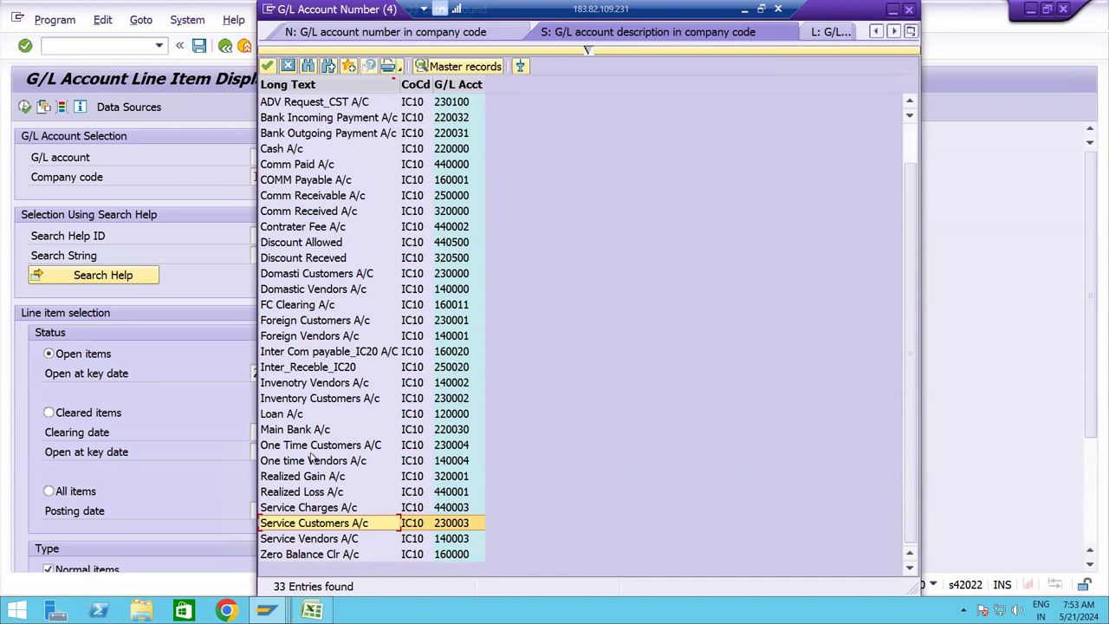
pyautogui.doubleClick(293, 430)
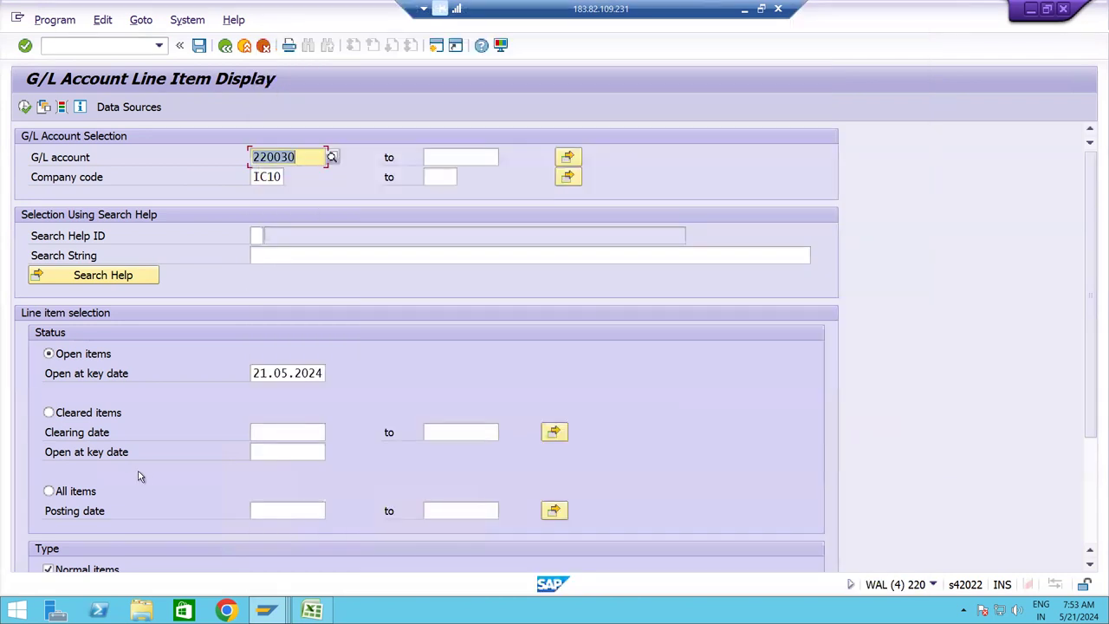
# Run the 220030 report for all items and check the 20,000.00 subtotal and total.
pyautogui.click(85, 492)
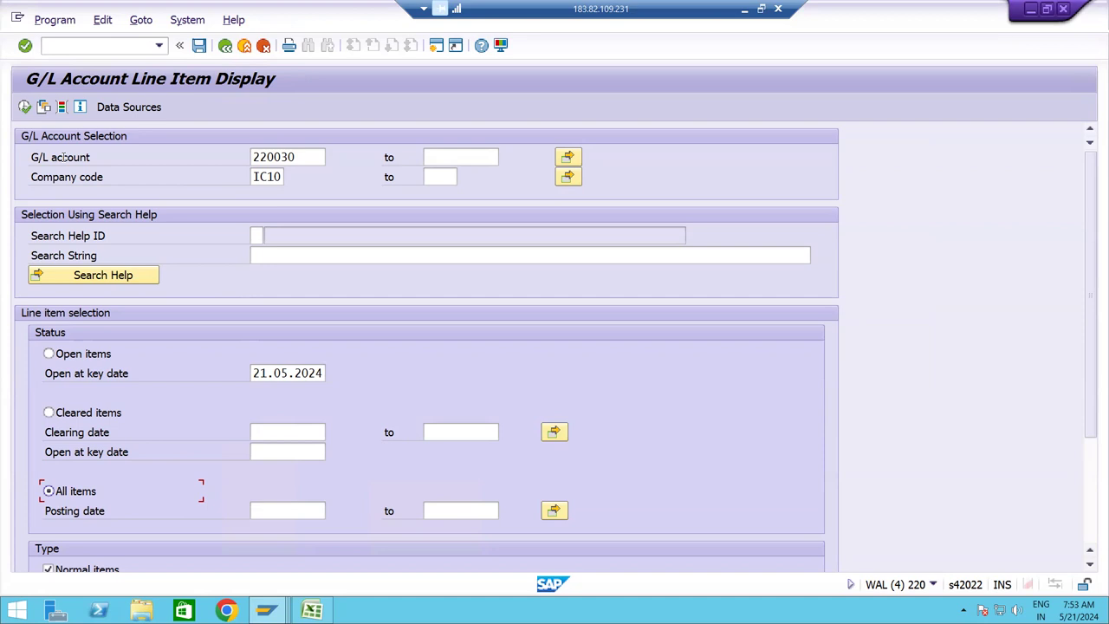
pyautogui.click(25, 108)
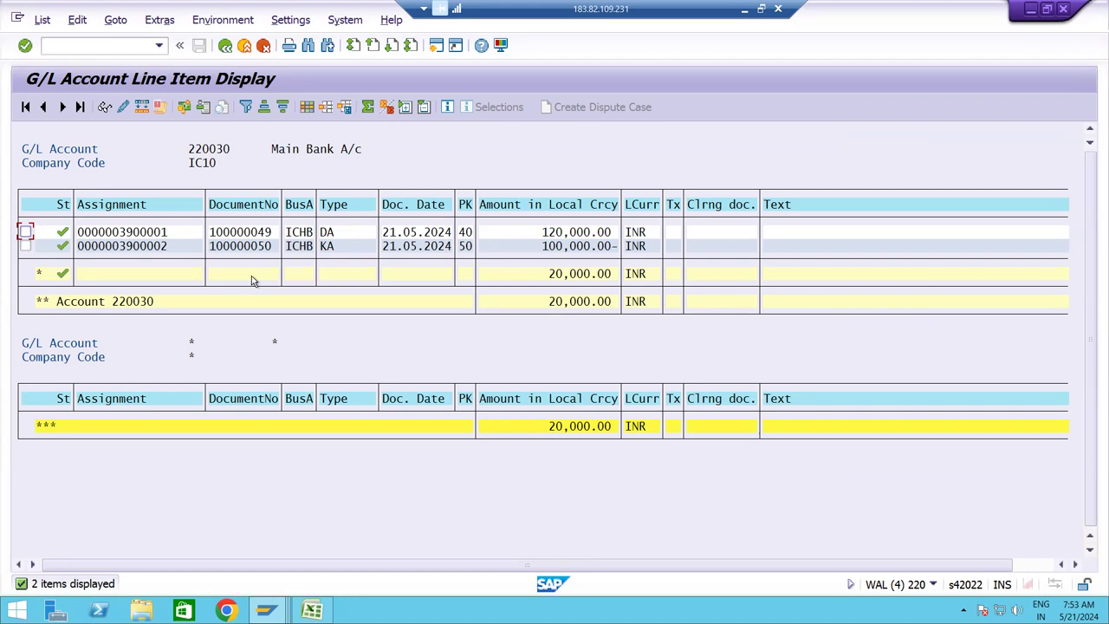
pyautogui.click(567, 302)
pyautogui.click(564, 276)
pyautogui.click(564, 428)
pyautogui.click(573, 274)
pyautogui.click(744, 9)
pyautogui.click(621, 327)
pyautogui.press('Down')
pyautogui.press('Down')
pyautogui.press('Down')
pyautogui.press('Down')
pyautogui.press('Down')
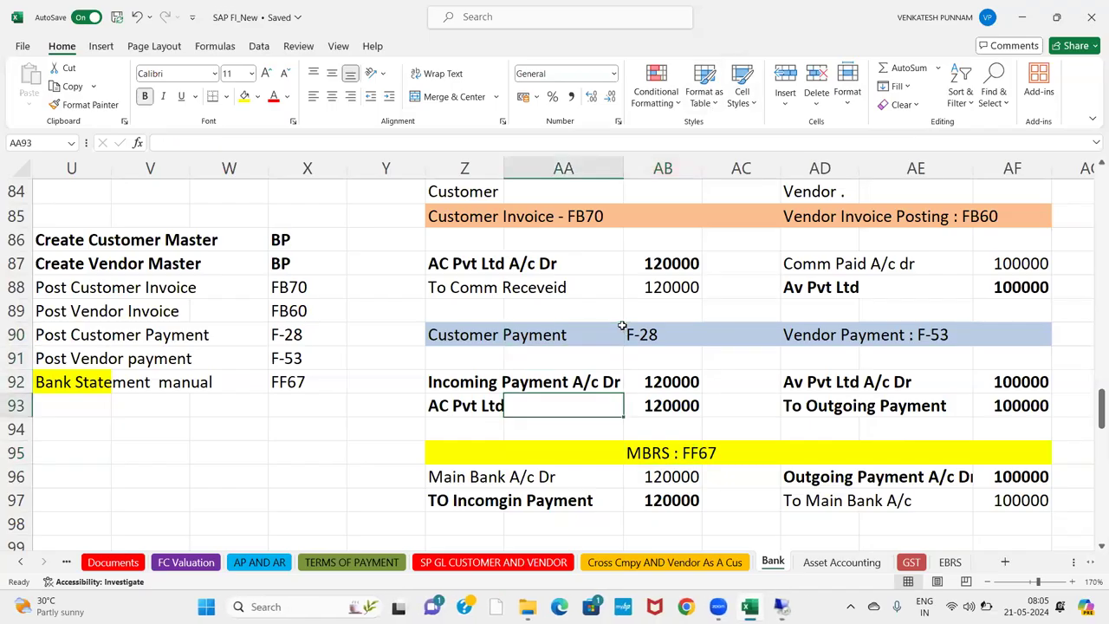
pyautogui.press('Down')
pyautogui.press('Down')
pyautogui.press('Down')
pyautogui.press('Down')
pyautogui.press('Down')
pyautogui.press('Down')
pyautogui.press('Down')
pyautogui.press('Down')
pyautogui.press('Down')
pyautogui.press('Down')
pyautogui.press('Down')
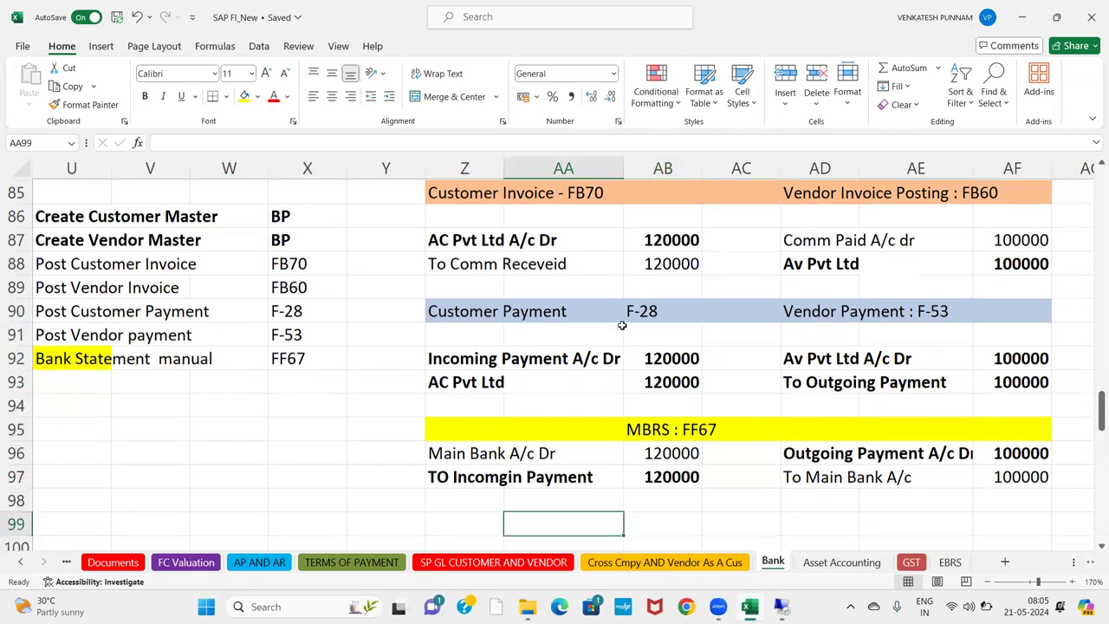
pyautogui.click(459, 289)
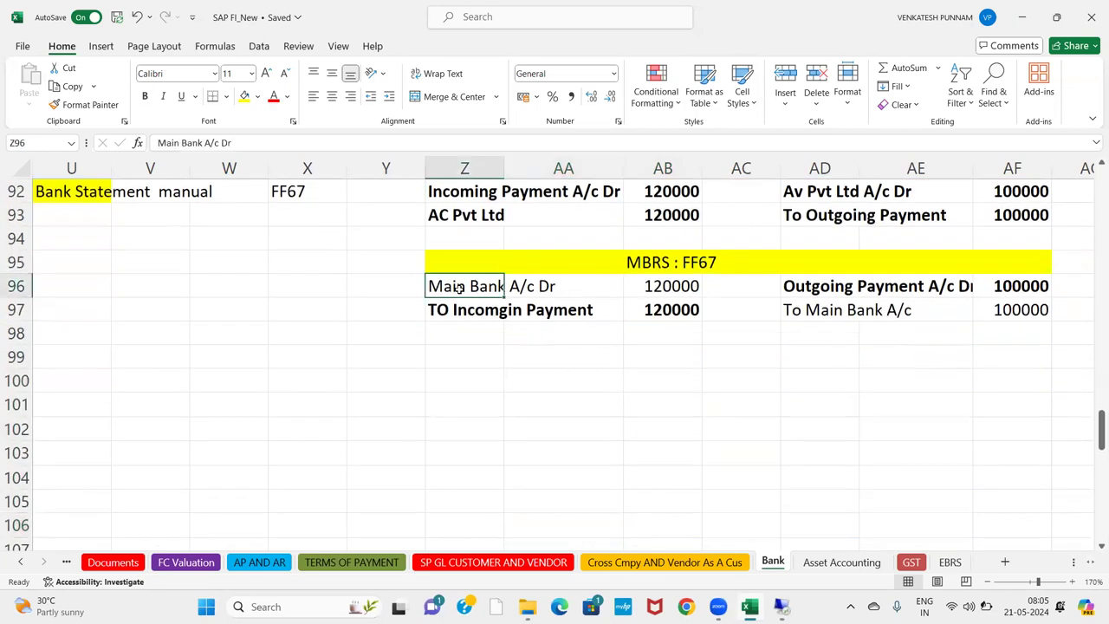
pyautogui.moveTo(459, 288); pyautogui.dragTo(685, 312)
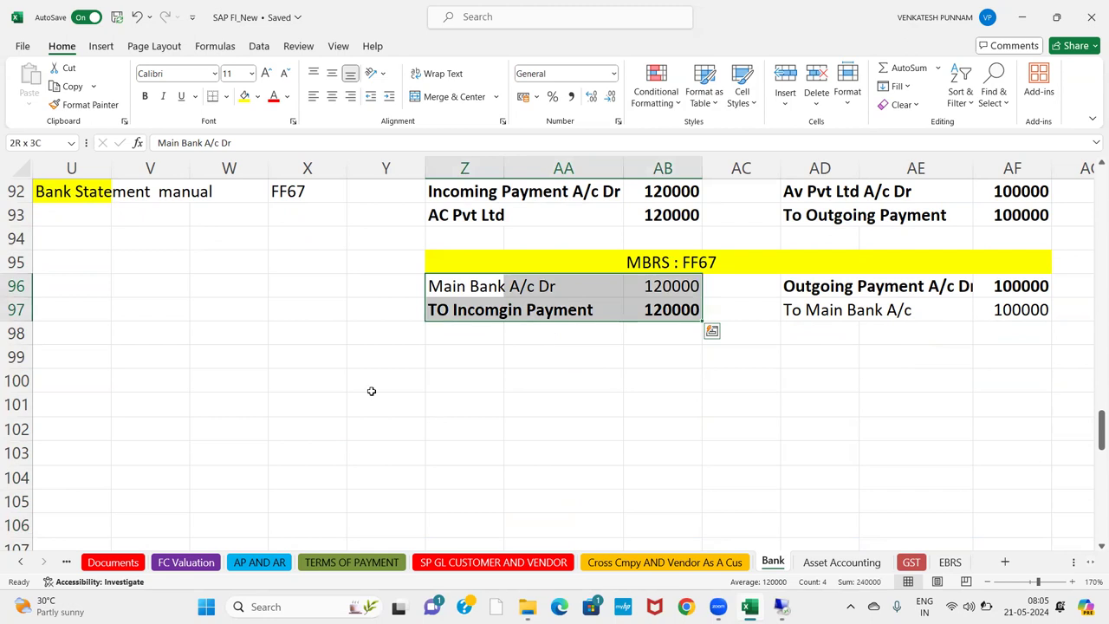
pyautogui.click(811, 292)
pyautogui.moveTo(811, 292); pyautogui.dragTo(1014, 312)
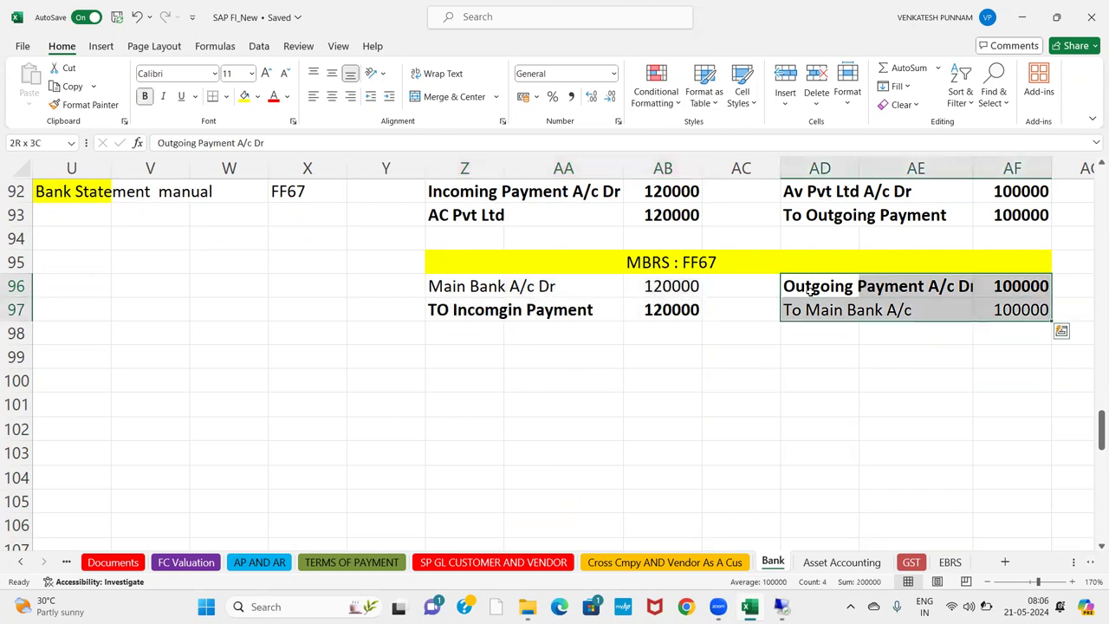
pyautogui.hotkey('alt', 'Tab')
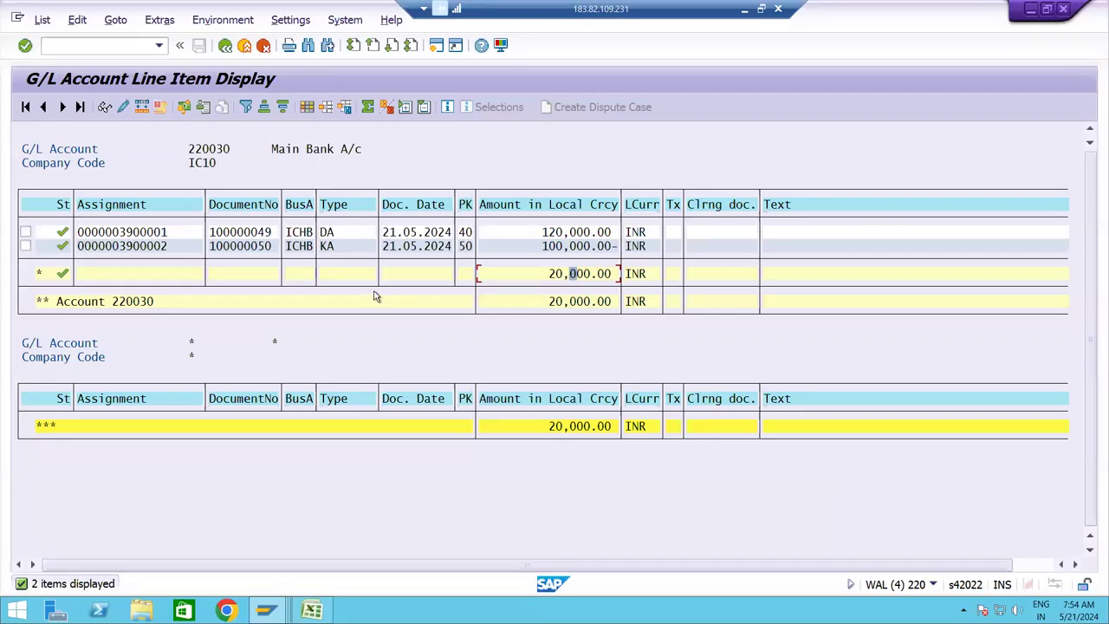
pyautogui.click(551, 233)
# Review document 100000049's Main Bank and Incoming Payment line items.
pyautogui.doubleClick(250, 234)
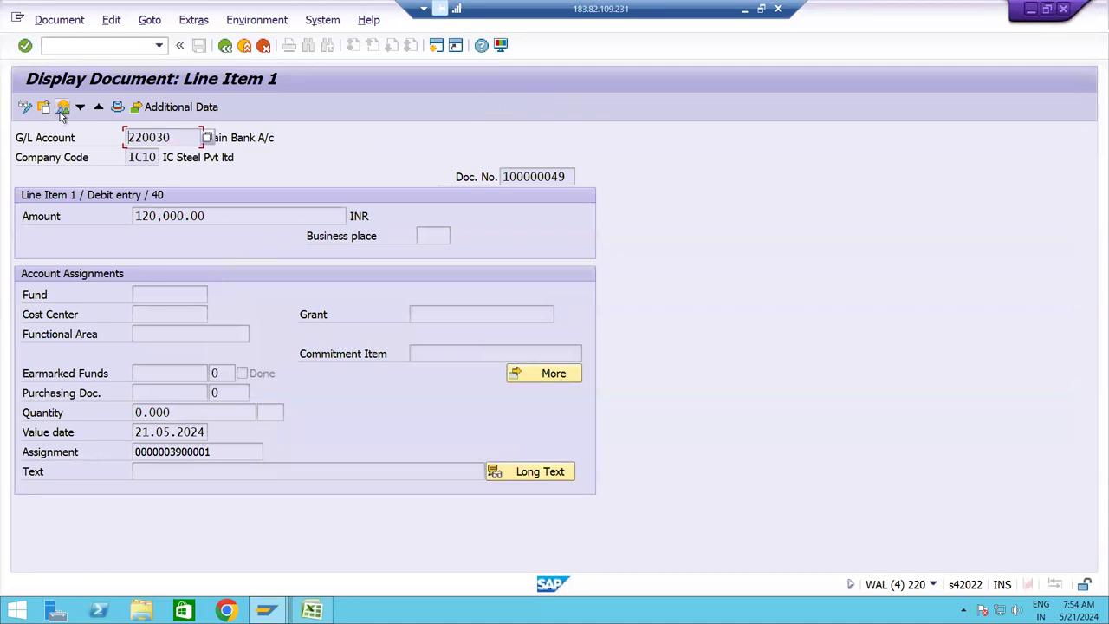
pyautogui.click(61, 112)
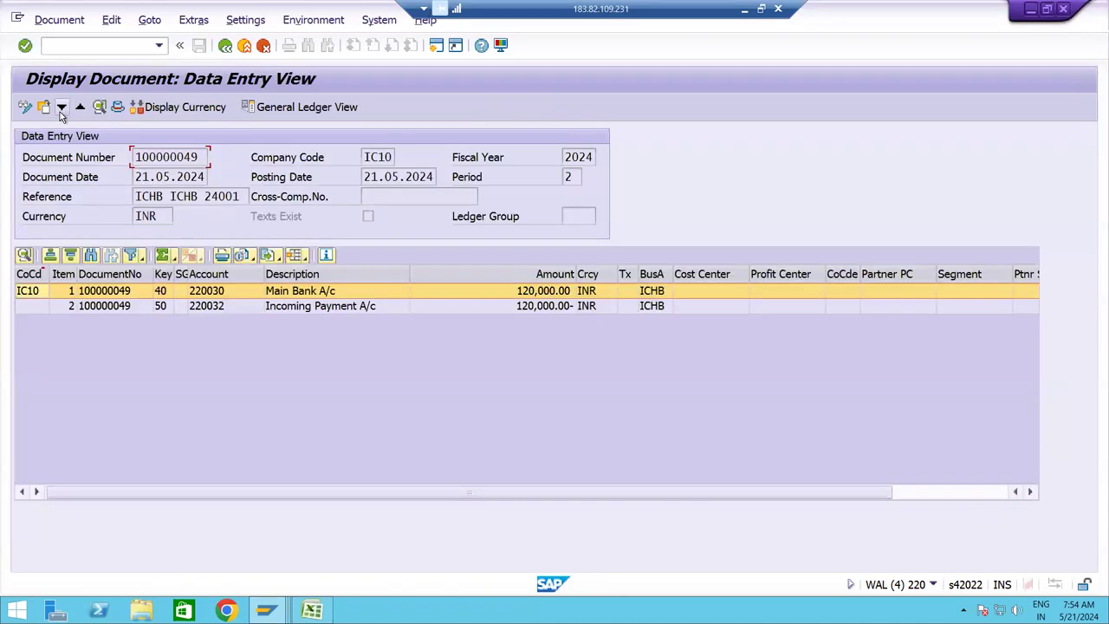
pyautogui.click(308, 309)
pyautogui.click(310, 296)
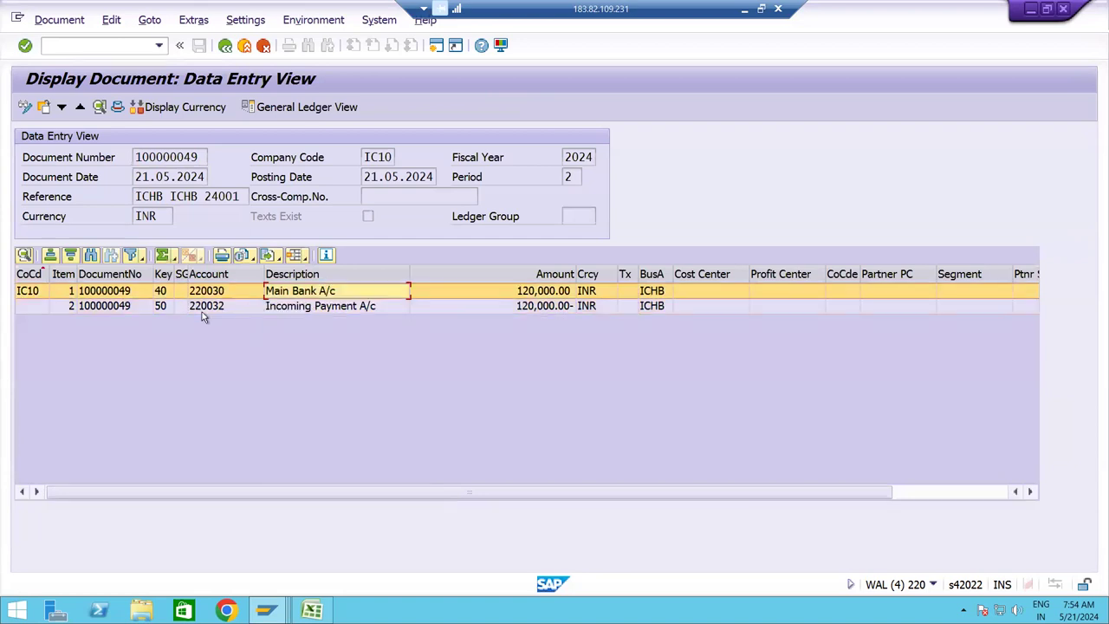
pyautogui.click(290, 308)
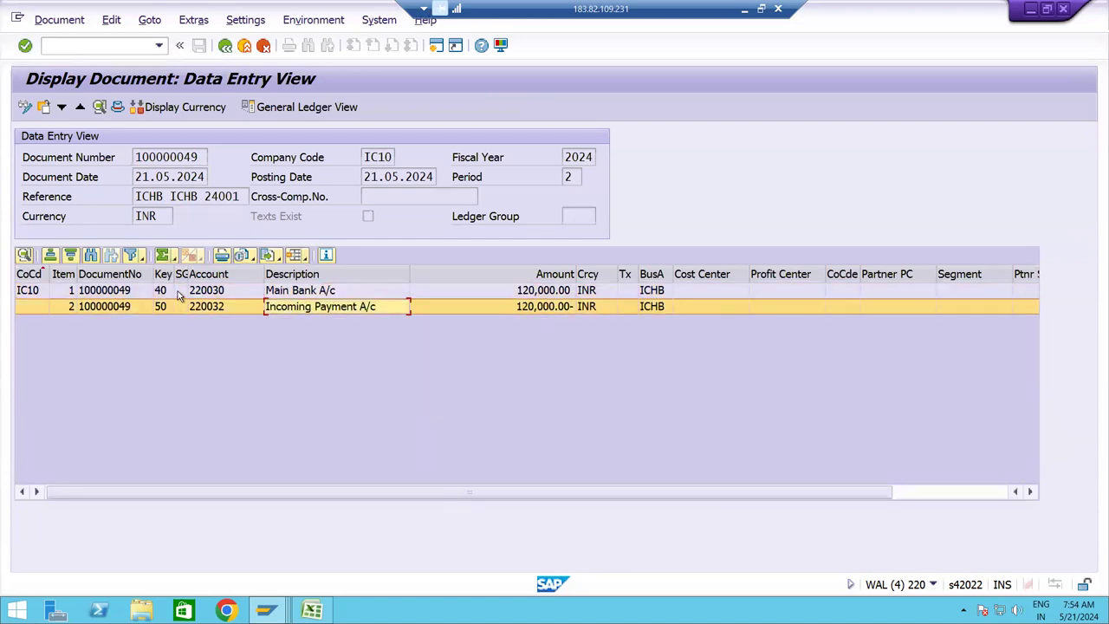
pyautogui.click(180, 295)
pyautogui.click(178, 306)
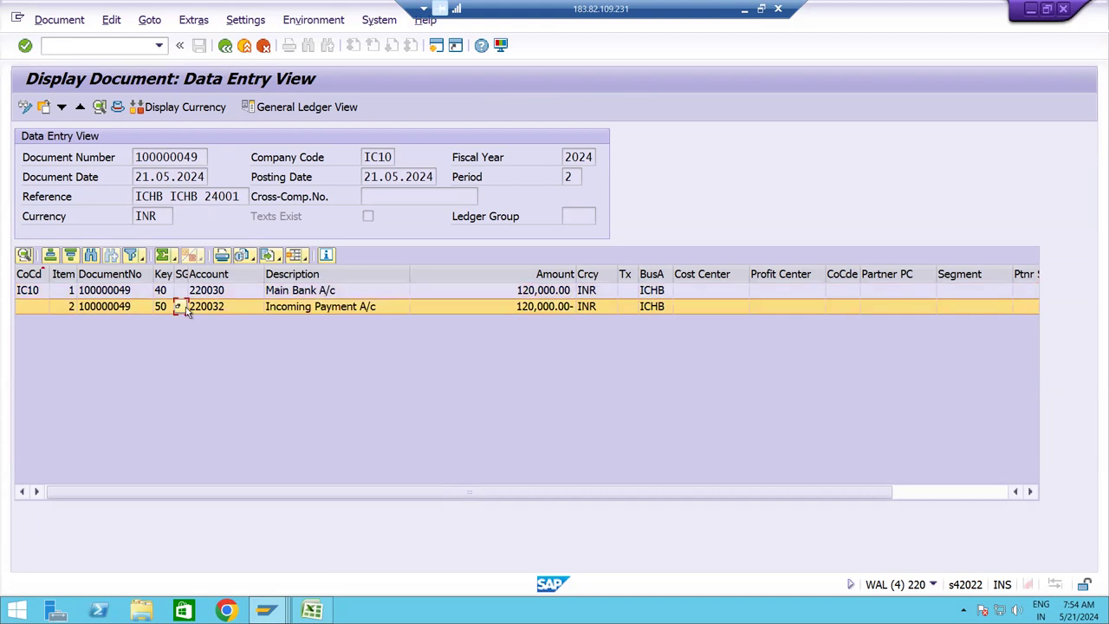
pyautogui.click(303, 296)
pyautogui.click(305, 309)
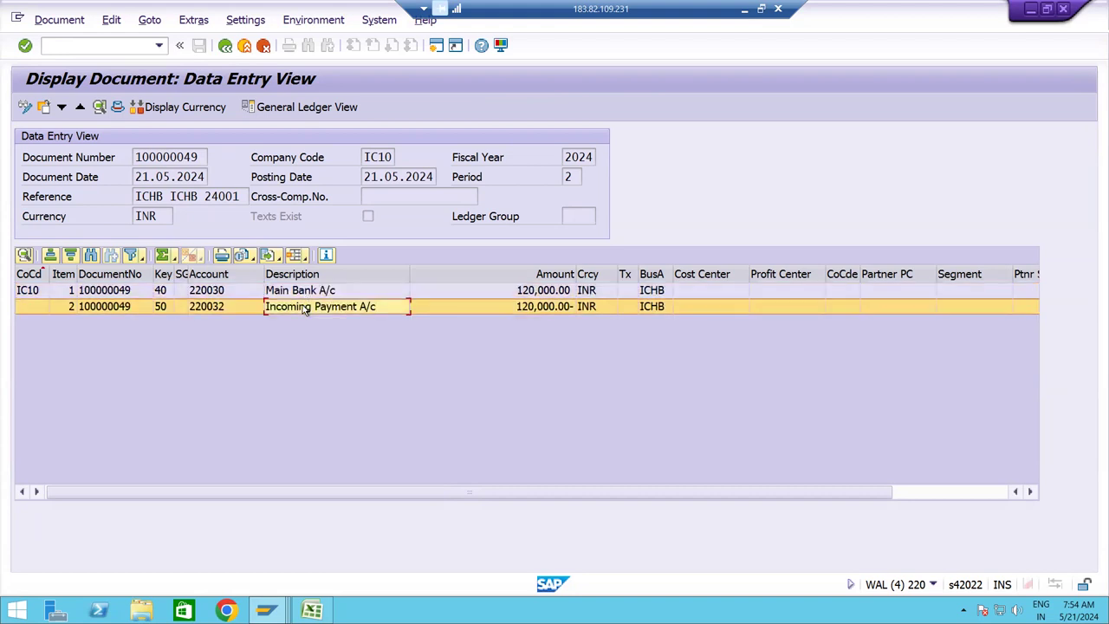
# Mark the incoming-payment FF67 entry Z96:AB97 in the Excel notes.
pyautogui.click(744, 10)
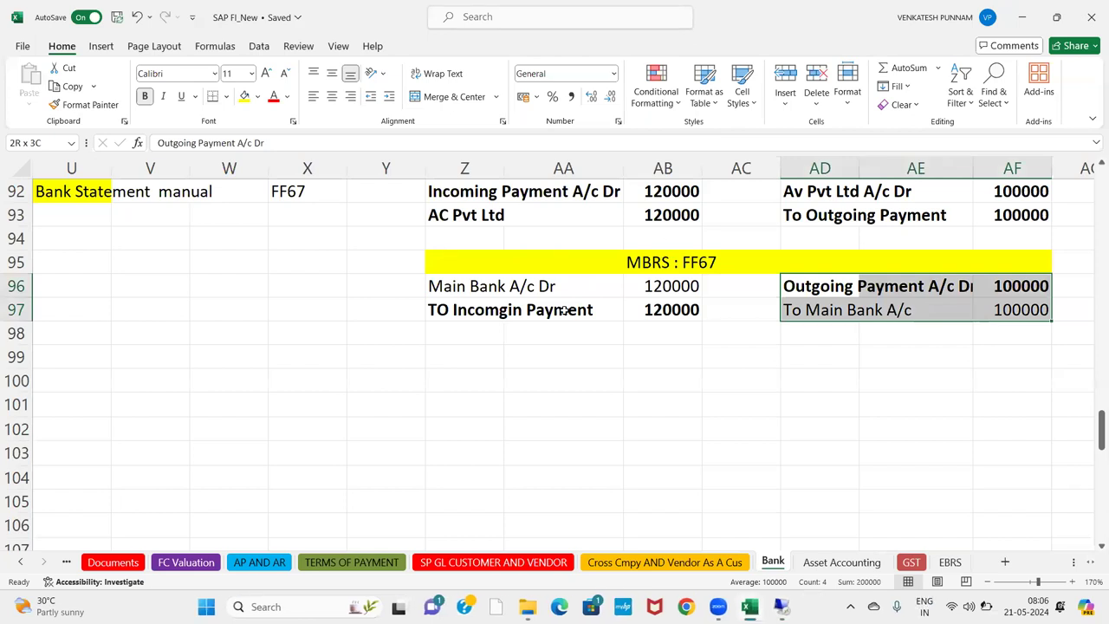
pyautogui.click(512, 291)
pyautogui.press('Left')
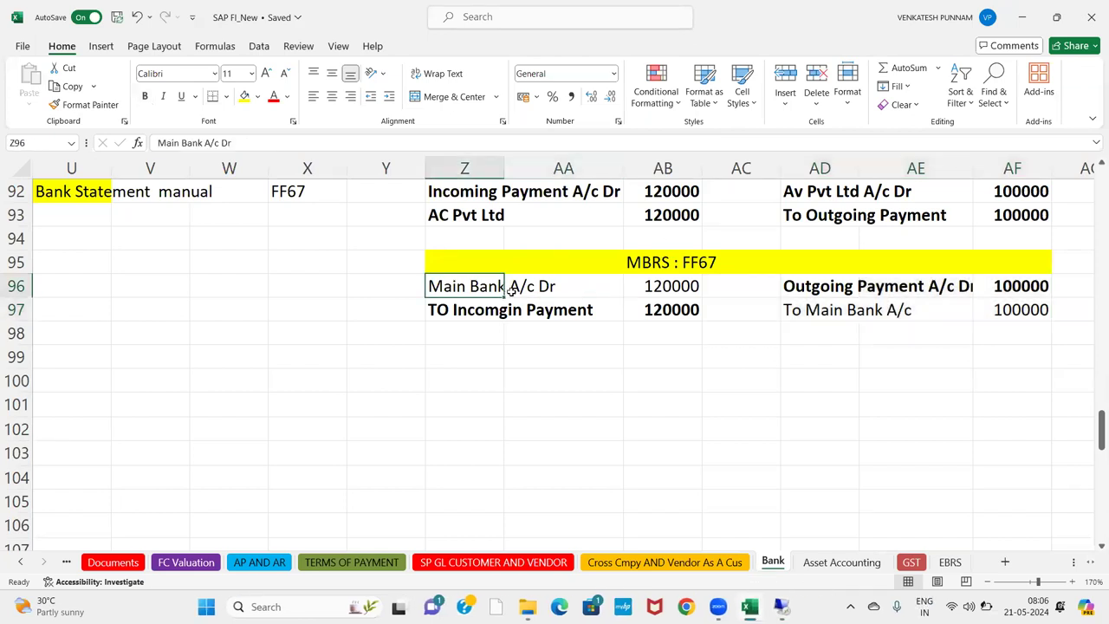
pyautogui.hotkey('shift', 'Right')
pyautogui.hotkey('shift', 'Right')
pyautogui.hotkey('shift', 'Down')
# Open the 100,000.00 Main Bank line of document 100000050 from the list.
pyautogui.hotkey('alt', 'Tab')
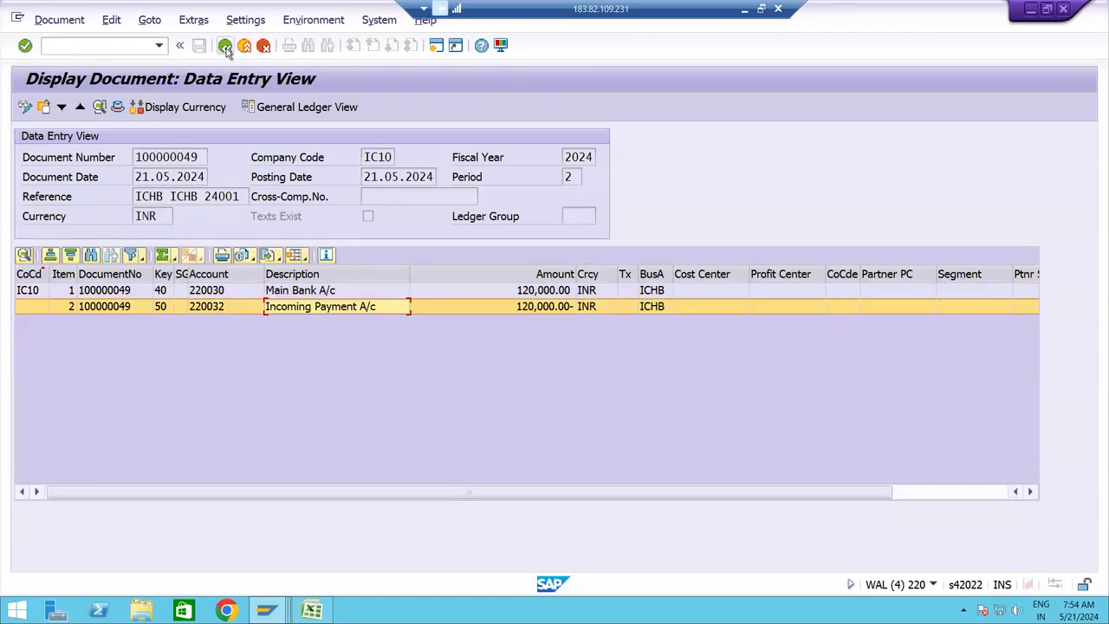
pyautogui.click(225, 46)
pyautogui.doubleClick(250, 249)
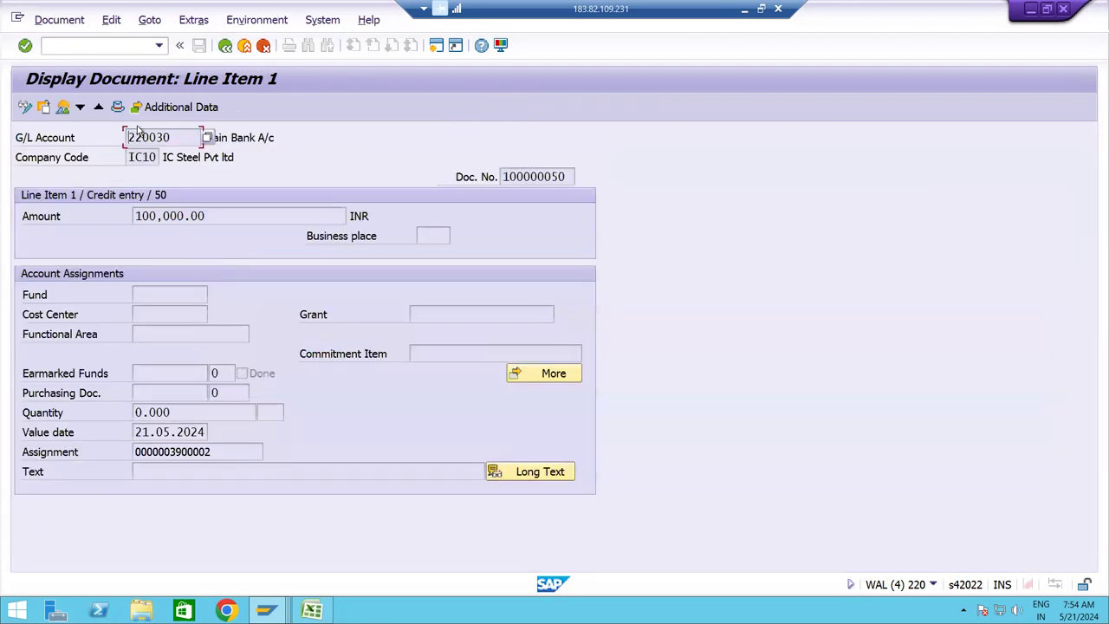
# Review document 100000050's Main Bank and Outgoing Payment line items.
pyautogui.click(66, 109)
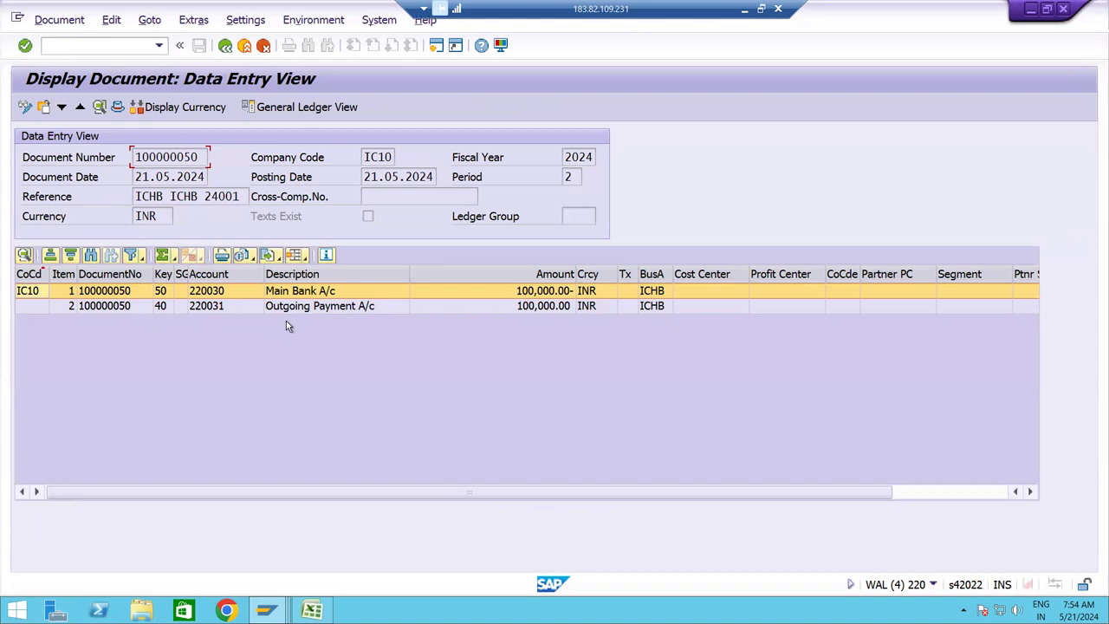
pyautogui.click(297, 307)
pyautogui.click(299, 292)
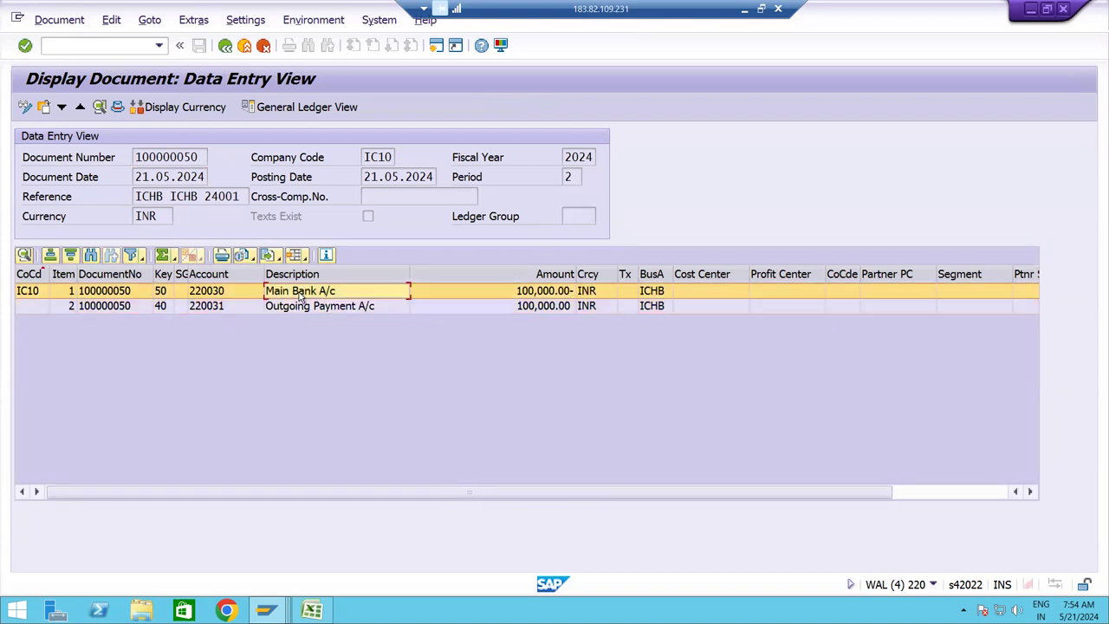
pyautogui.click(302, 308)
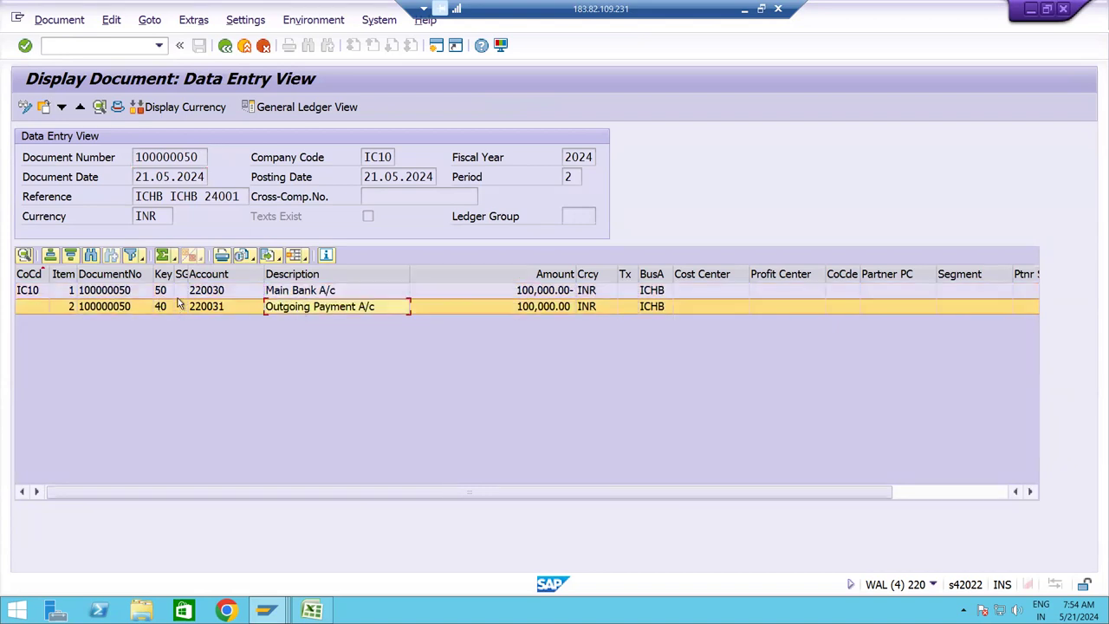
pyautogui.click(180, 292)
pyautogui.click(183, 309)
pyautogui.click(298, 291)
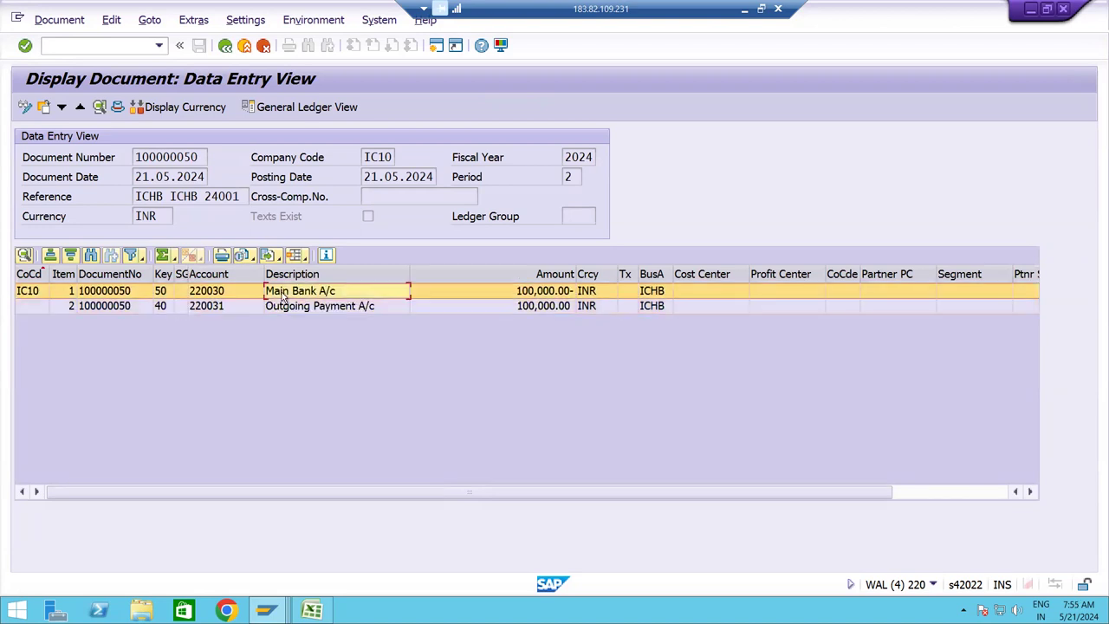
# Compare with the outgoing payment entry in the Excel notes, then return to the list.
pyautogui.click(743, 14)
pyautogui.click(825, 286)
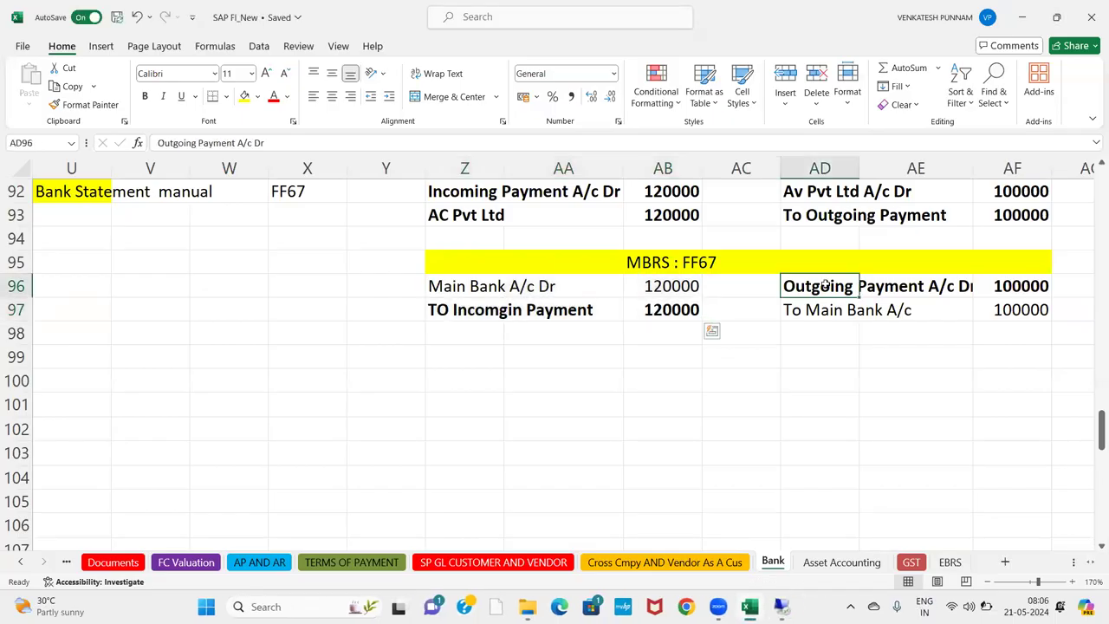
pyautogui.hotkey('shift', 'Down')
pyautogui.hotkey('shift', 'Right')
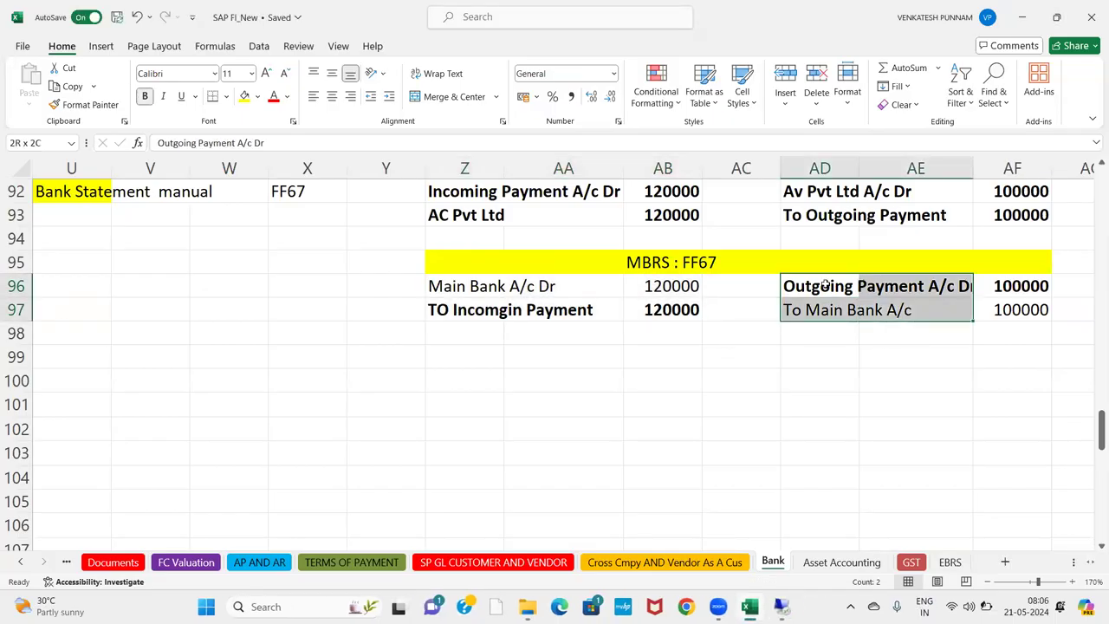
pyautogui.hotkey('shift', 'Right')
pyautogui.press('Up')
pyautogui.press('Up')
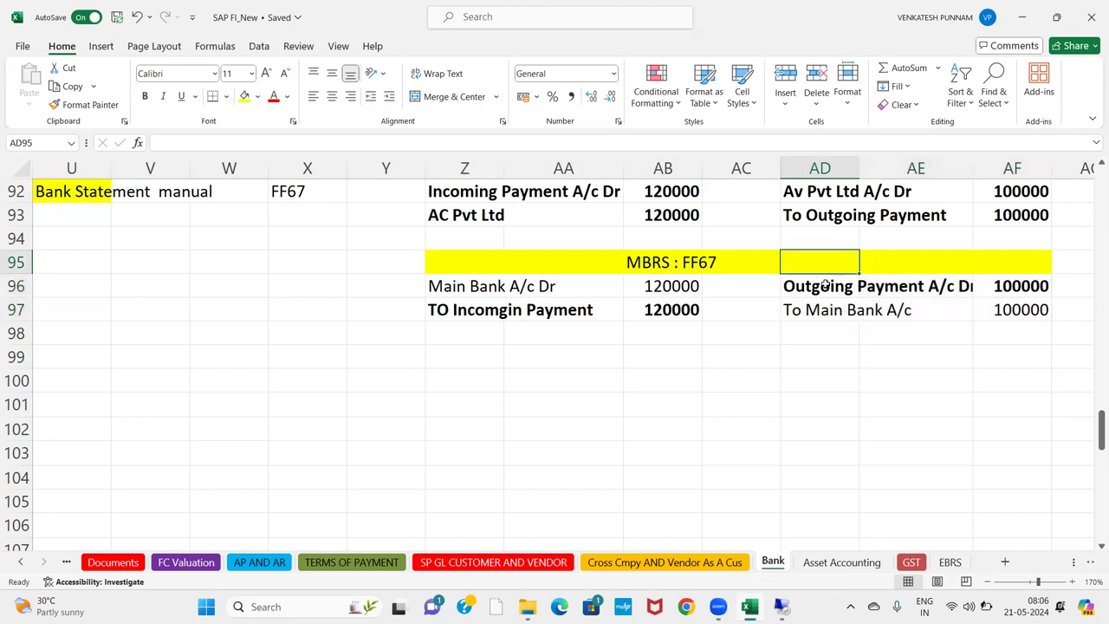
pyautogui.press('Up')
pyautogui.press('Up')
pyautogui.press('Up')
pyautogui.press('Up')
pyautogui.press('Up')
pyautogui.press('Up')
pyautogui.press('Up')
pyautogui.press('Up')
pyautogui.press('Up')
pyautogui.press('Up')
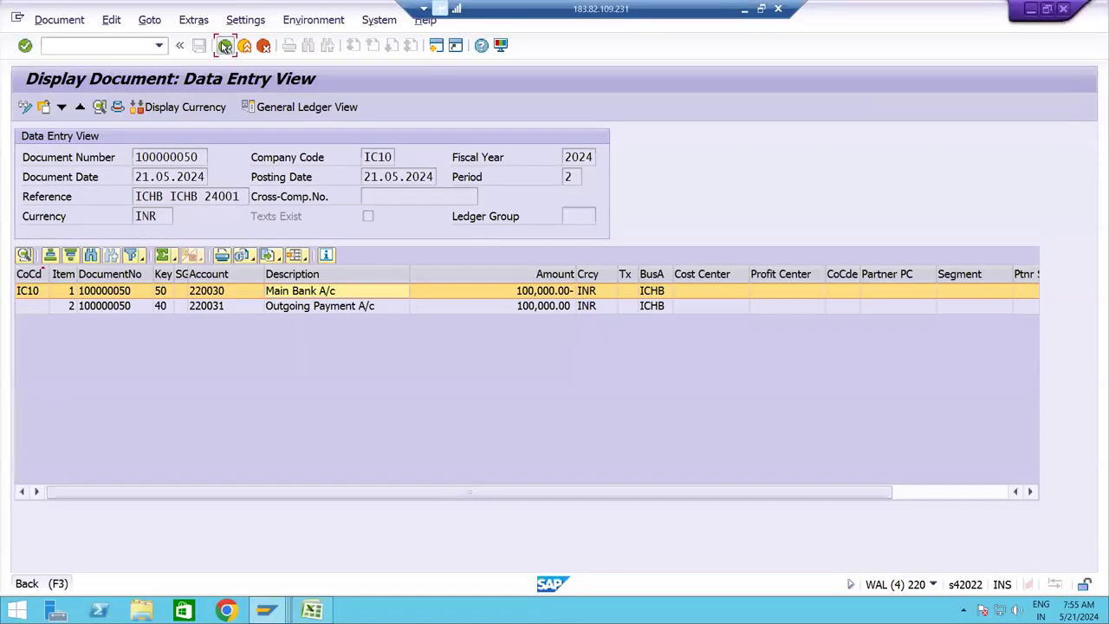
pyautogui.click(224, 45)
# Return SAP to Easy Access and review the Main Bank A/c Dr entries in Excel rows 84–97.
pyautogui.click(224, 45)
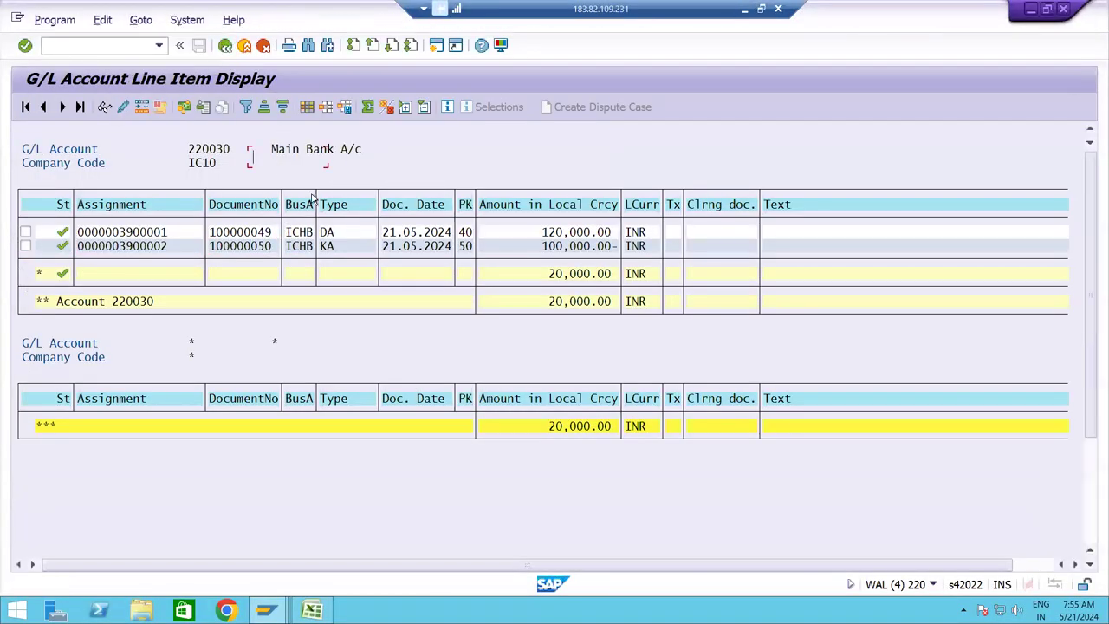
pyautogui.click(224, 45)
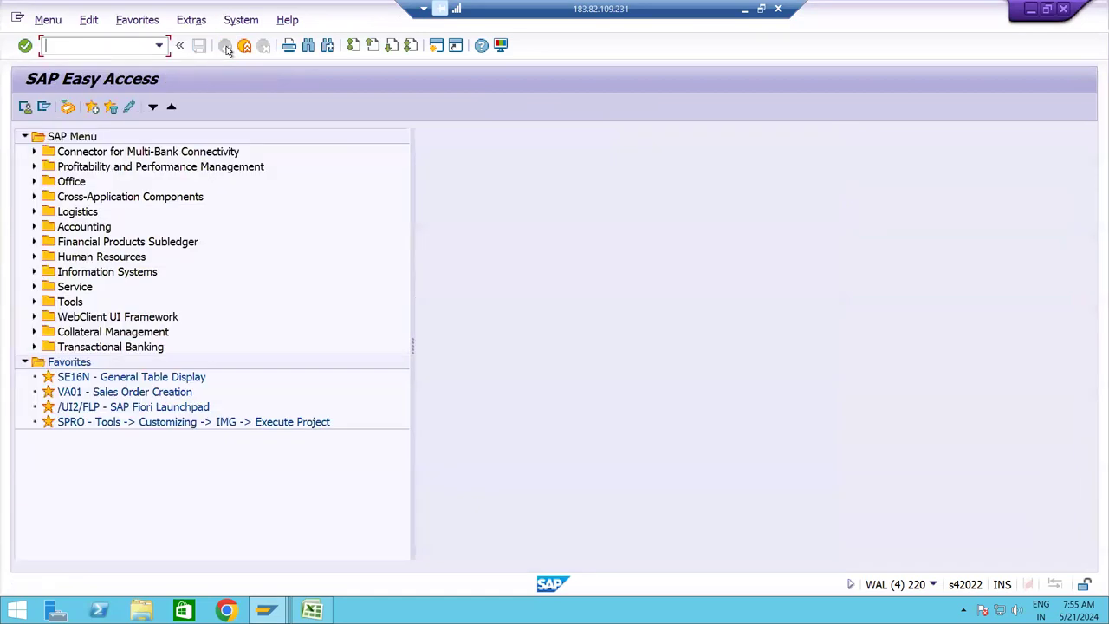
pyautogui.click(740, 9)
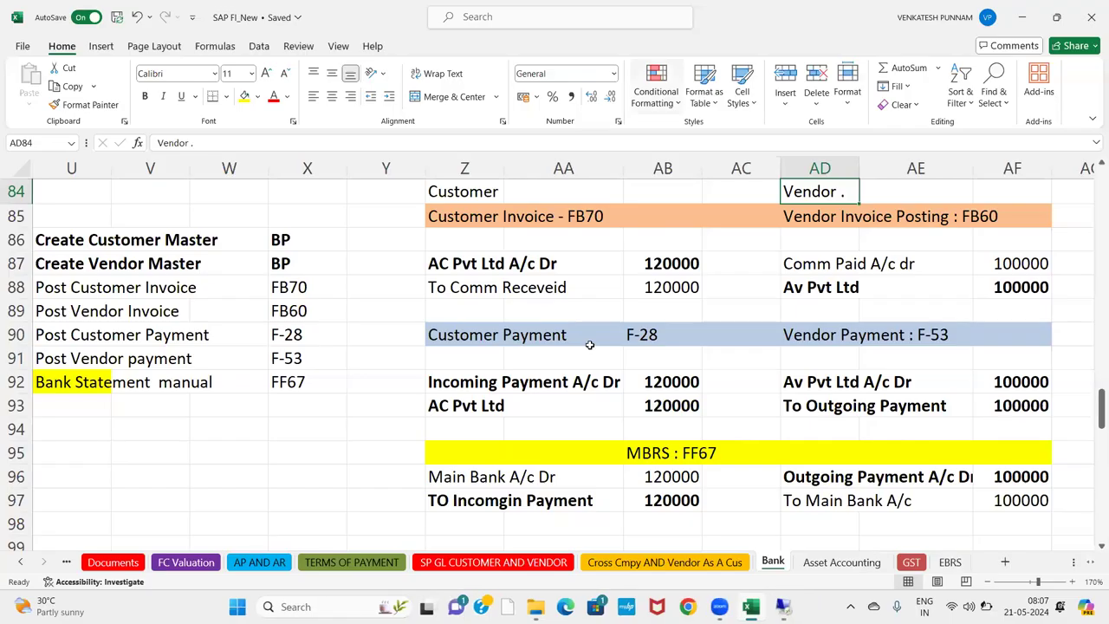
pyautogui.click(482, 468)
pyautogui.click(342, 450)
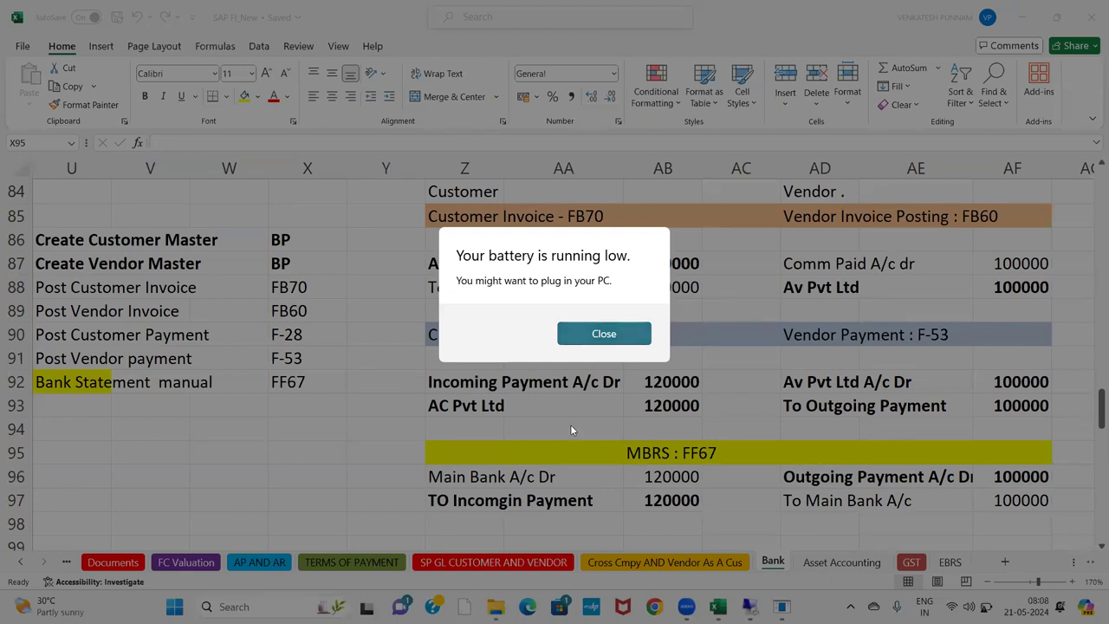
pyautogui.press('Escape')
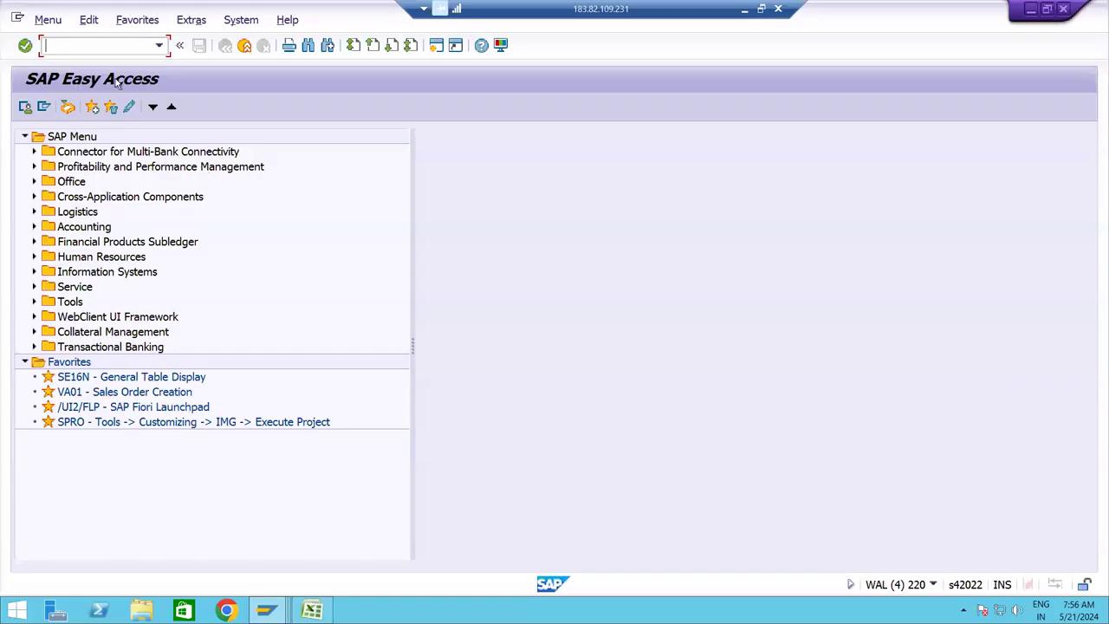
# In the FF67 overview, open IC10 HDFC Bank's statement 1 to confirm both items are posted.
pyautogui.write('FF67')
pyautogui.press('Return')
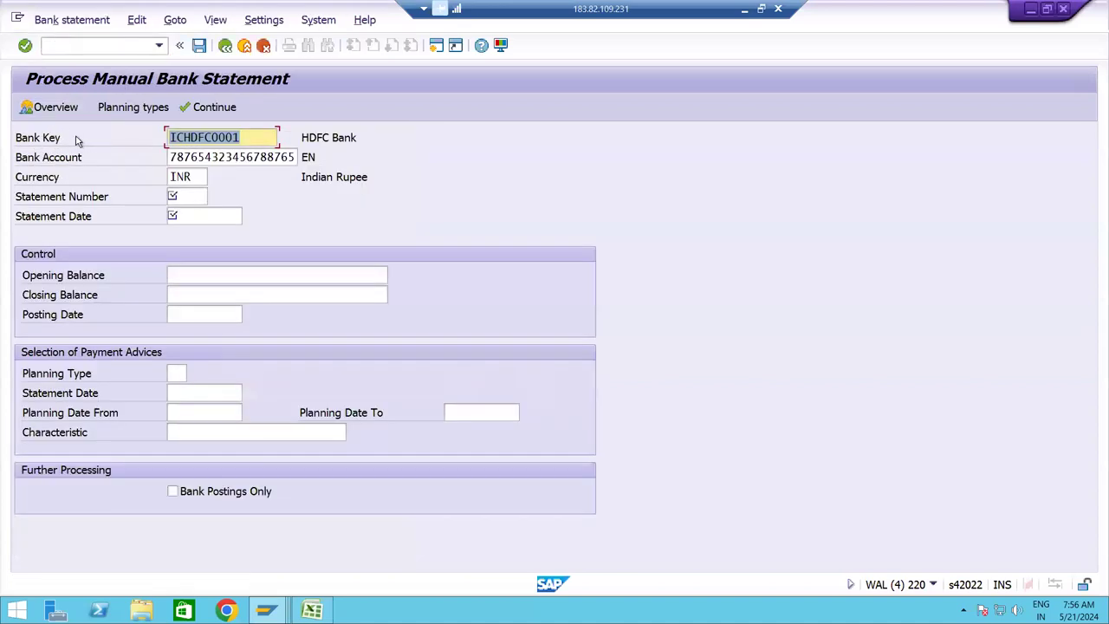
pyautogui.click(41, 107)
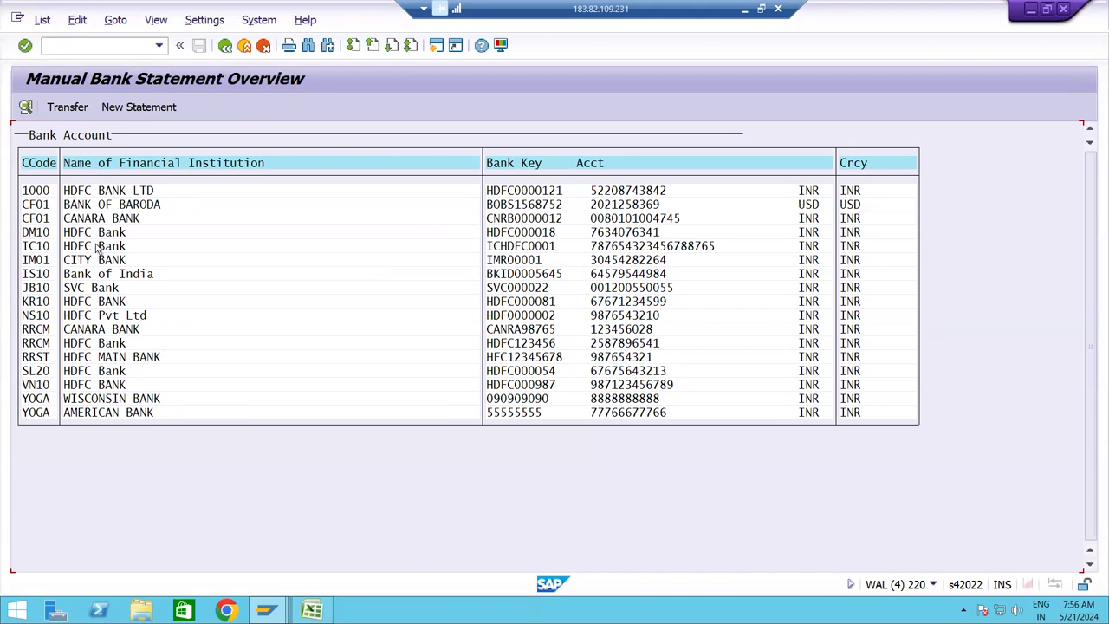
pyautogui.doubleClick(98, 249)
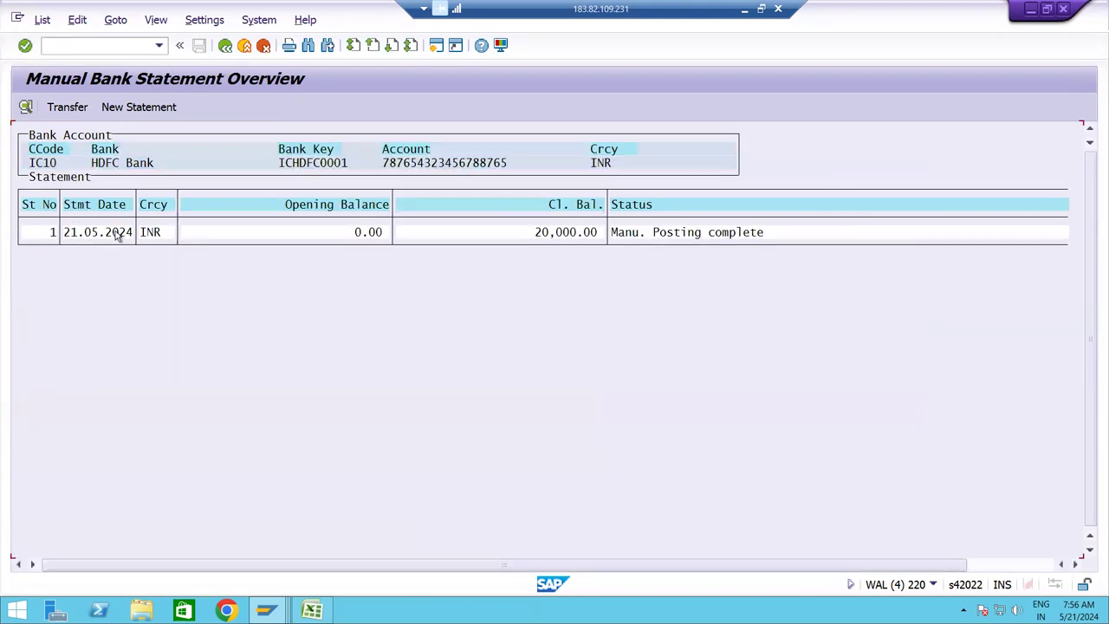
pyautogui.doubleClick(119, 236)
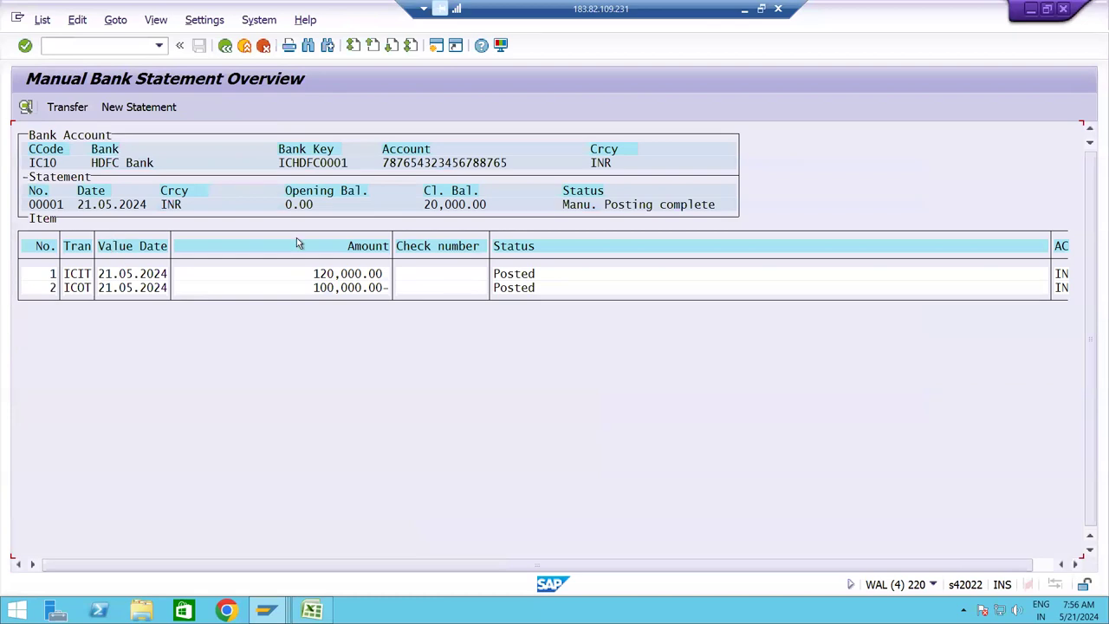
# Return from the overview and start a new statement for the IC10 account.
pyautogui.click(224, 46)
pyautogui.click(224, 46)
pyautogui.click(153, 113)
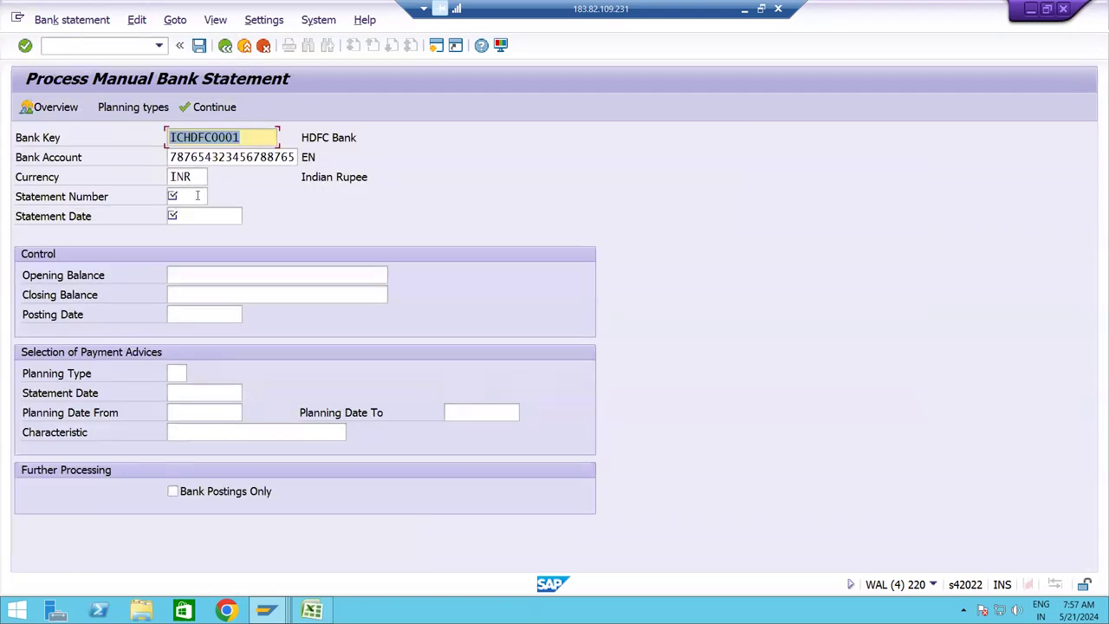
# Set the statement number to 0002.
pyautogui.click(198, 196)
pyautogui.press('Down')
pyautogui.press('Return')
pyautogui.click(197, 196)
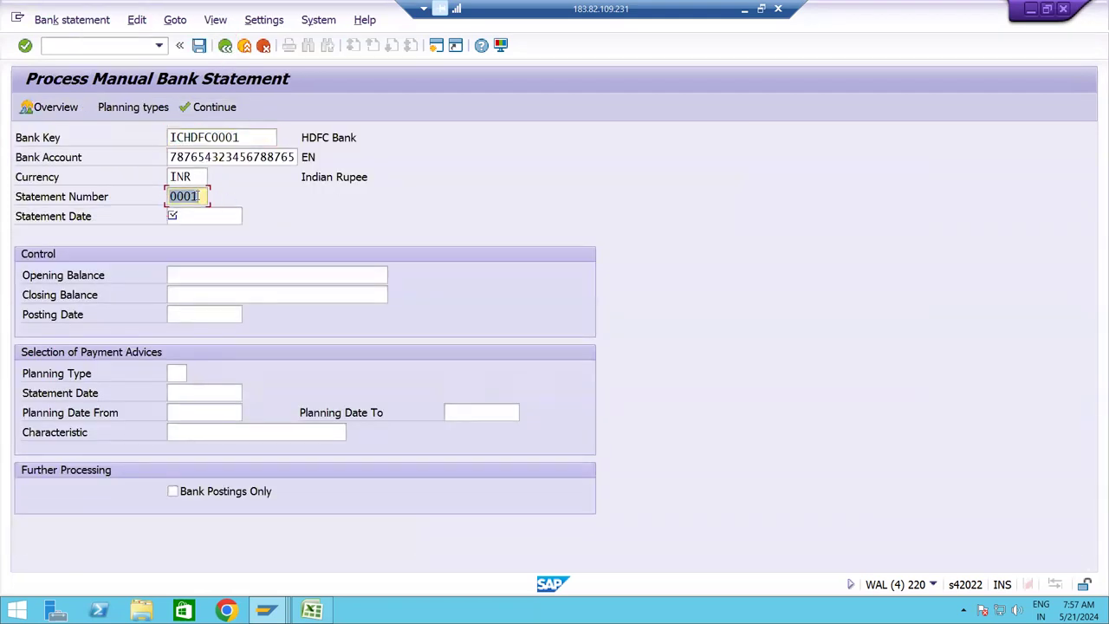
pyautogui.press('BackSpace')
pyautogui.press('Tab')
pyautogui.doubleClick(197, 196)
pyautogui.write('0002')
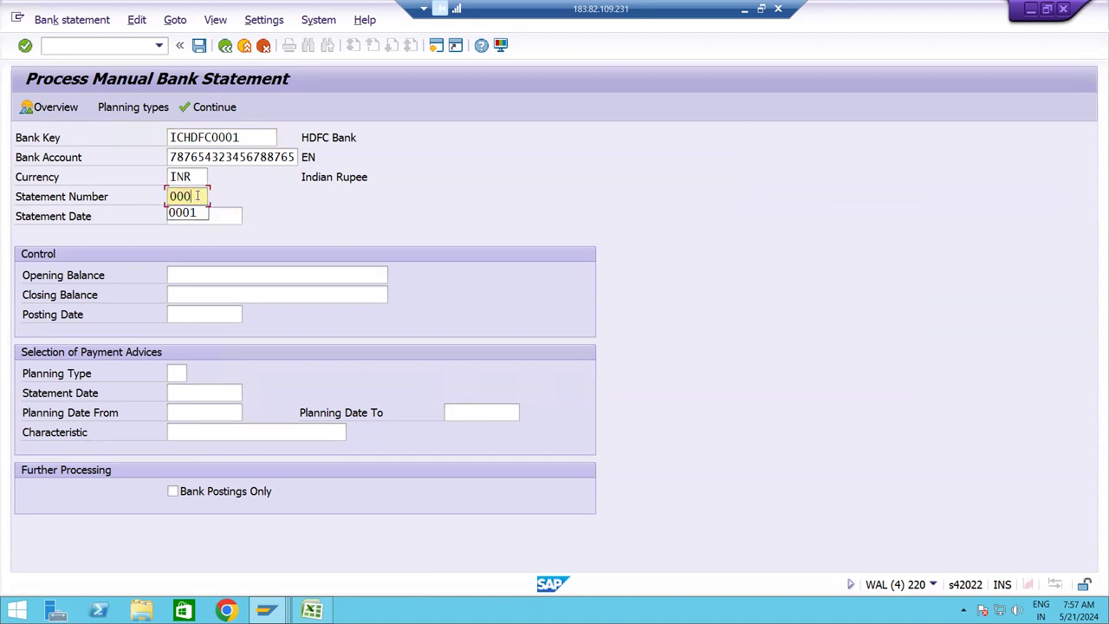
# Enter statement date 21.05.2024, closing balance 20000, posting date 21.05.2024, then check the overview.
pyautogui.press('Tab')
pyautogui.press('Down')
pyautogui.press('Tab')
pyautogui.press('Down')
pyautogui.press('Tab')
pyautogui.press('Down')
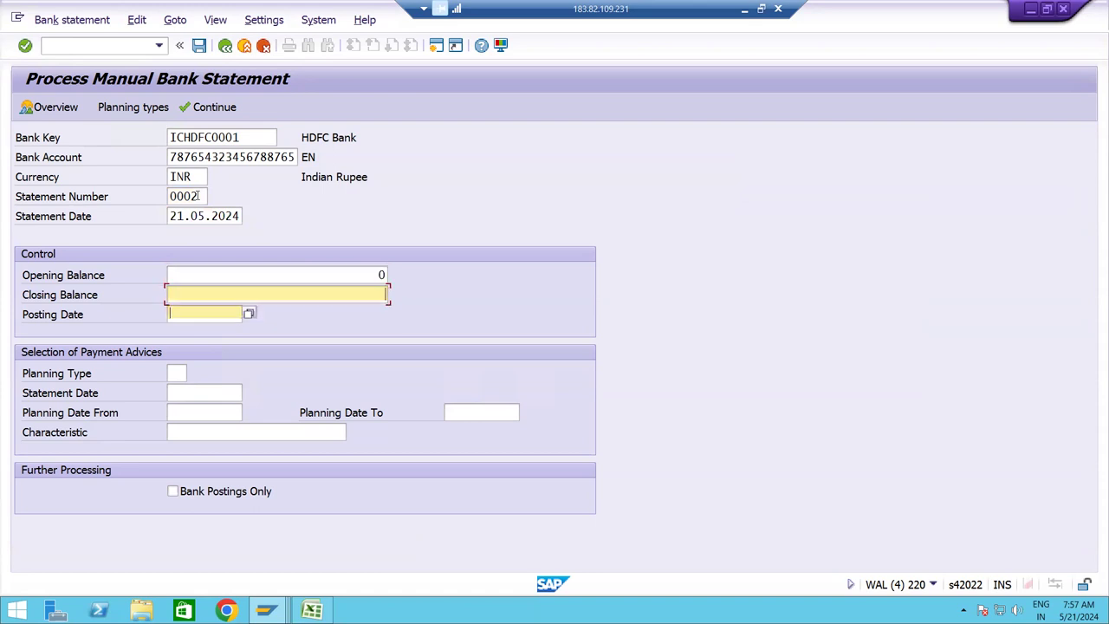
pyautogui.press('Tab')
pyautogui.press('Down')
pyautogui.press('Tab')
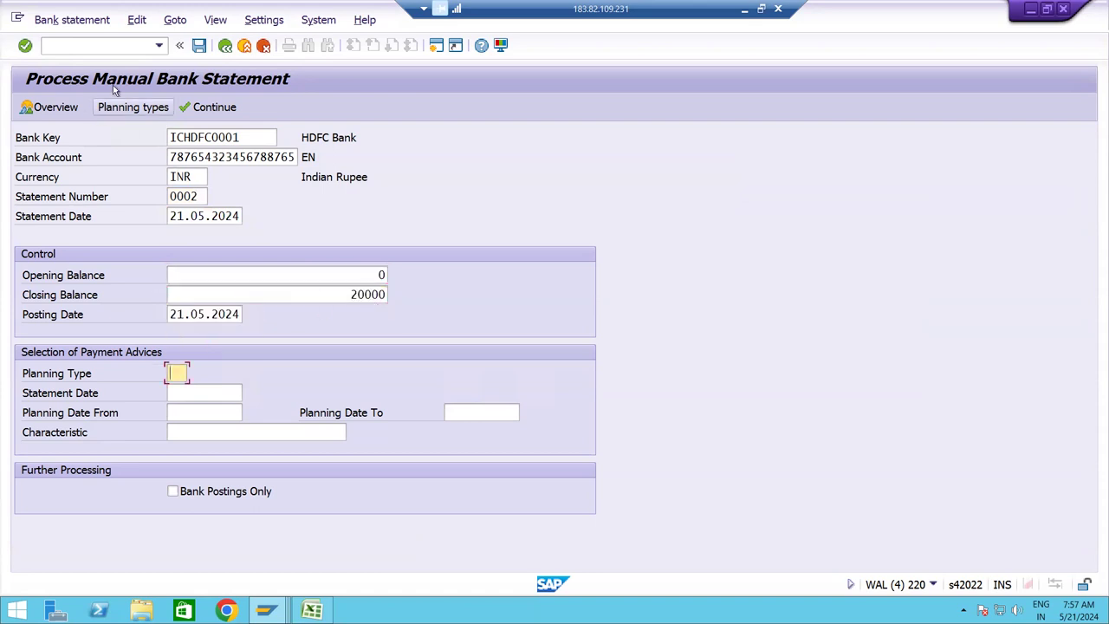
pyautogui.press('Return')
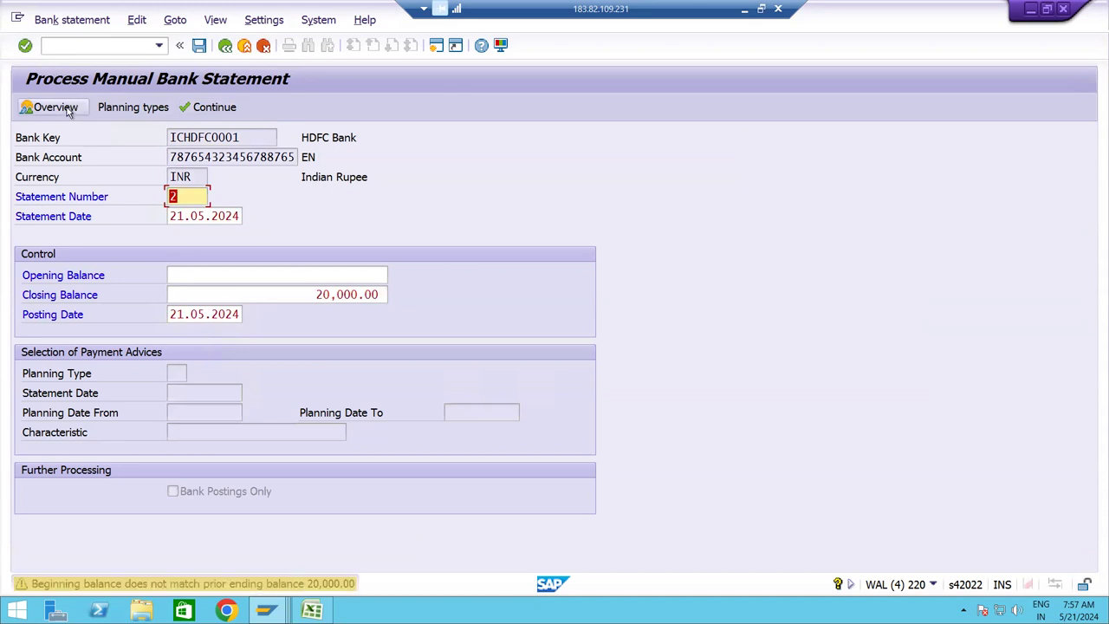
pyautogui.click(69, 111)
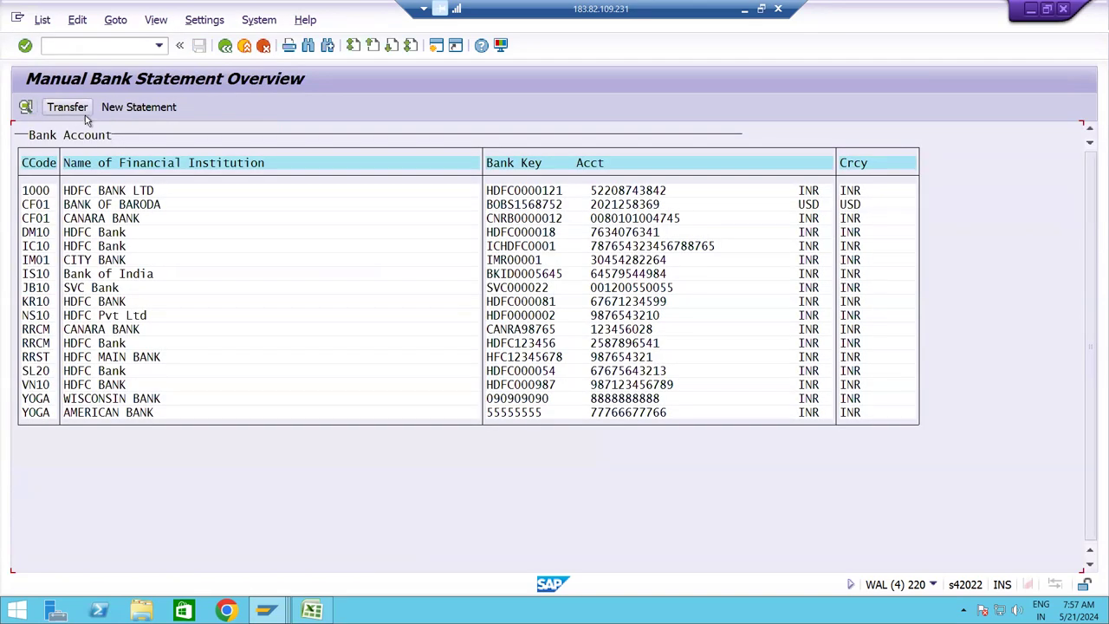
pyautogui.click(227, 46)
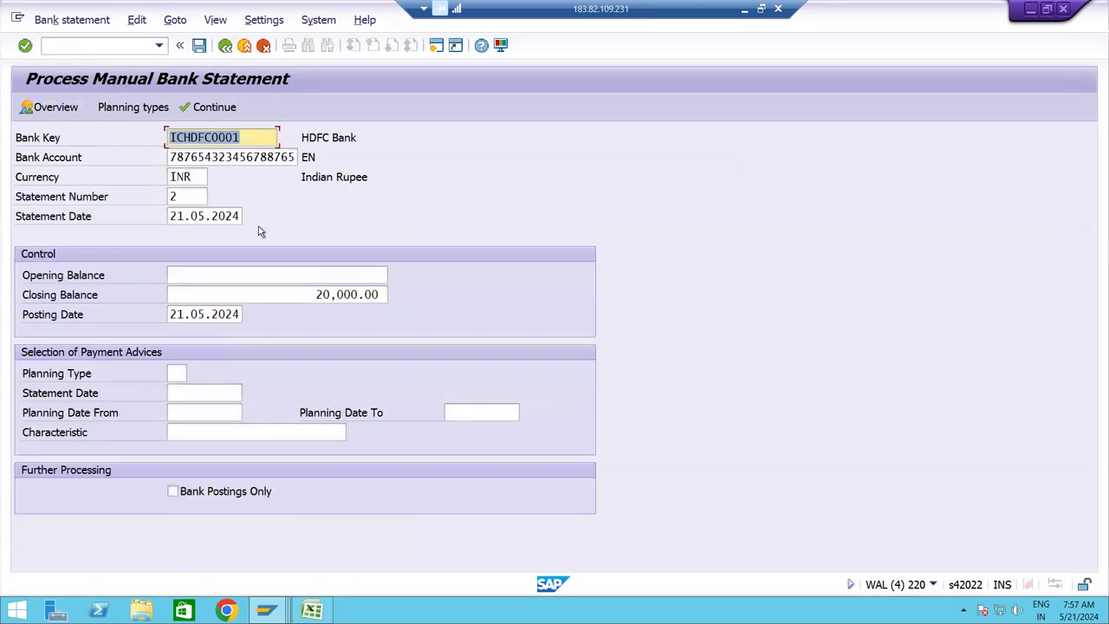